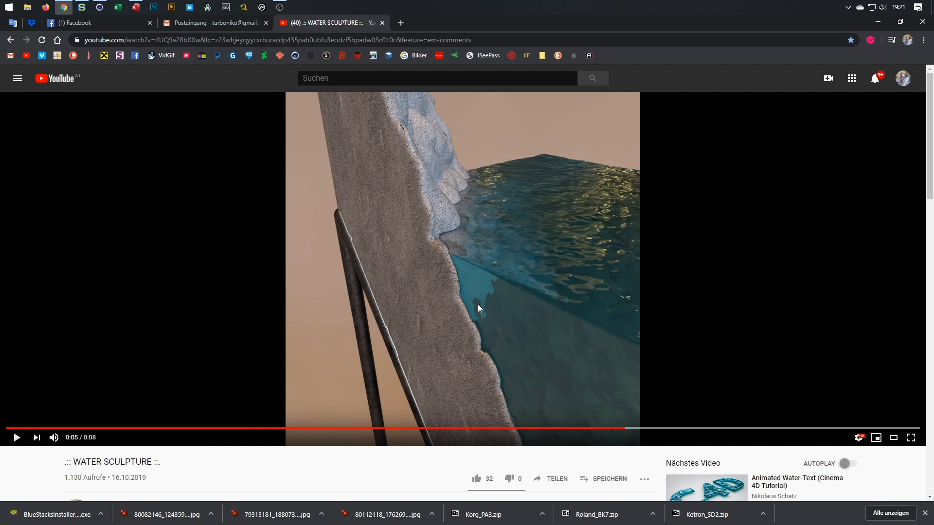
# - Go back to about 0:01 in the water sculpture reference video, then switch to Cinema 4D
pyautogui.click(159, 430)
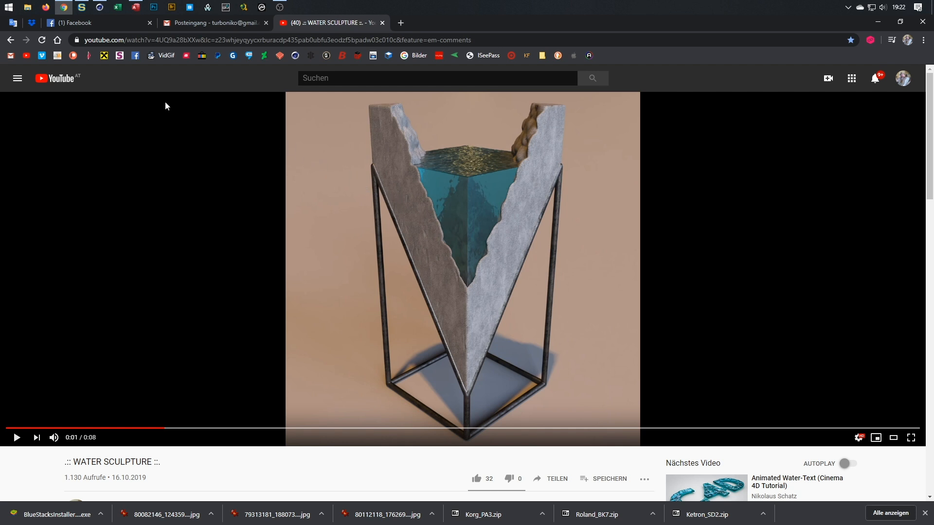
pyautogui.click(100, 8)
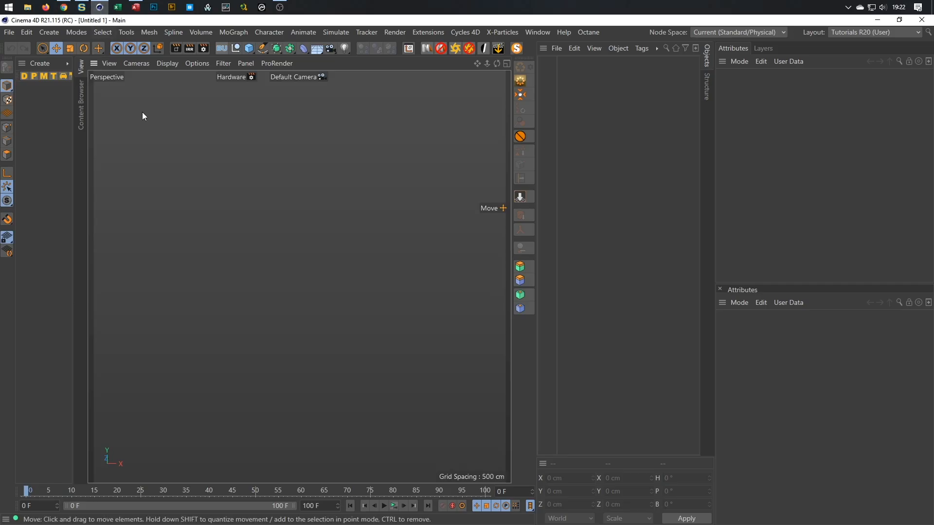
# - Add a cube primitive and set its Size X and Size Z to 100 cm
pyautogui.click(249, 50)
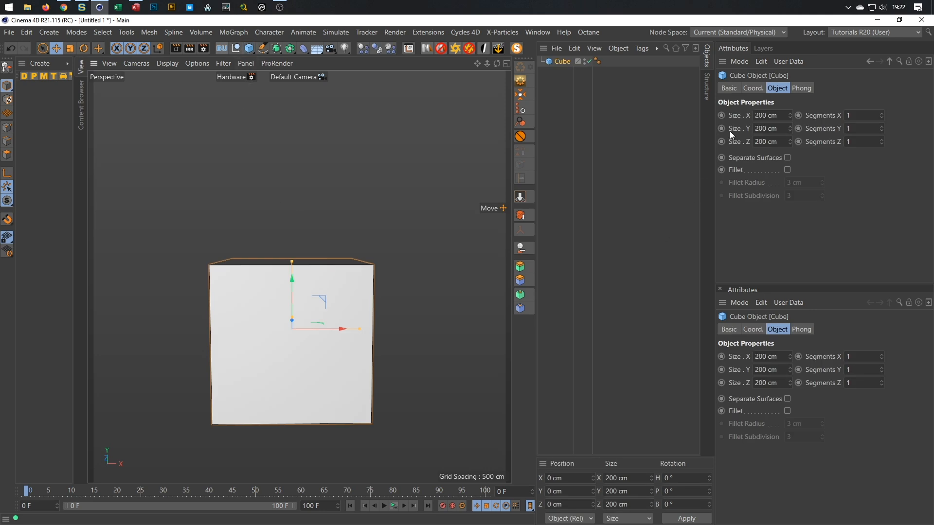
pyautogui.doubleClick(782, 114)
pyautogui.write('100')
pyautogui.press('Tab')
pyautogui.press('Tab')
pyautogui.write('100')
pyautogui.press('Return')
# - Duplicate the cube and rotate the copy to a heading of -45° about the vertical axis
pyautogui.keyDown('alt'); pyautogui.moveTo(319, 314); pyautogui.dragTo(367, 283); pyautogui.keyUp('alt')
pyautogui.scroll(3, 317, 296)
pyautogui.keyDown('alt'); pyautogui.moveTo(318, 295); pyautogui.dragTo(346, 281, button='middle'); pyautogui.keyUp('alt')
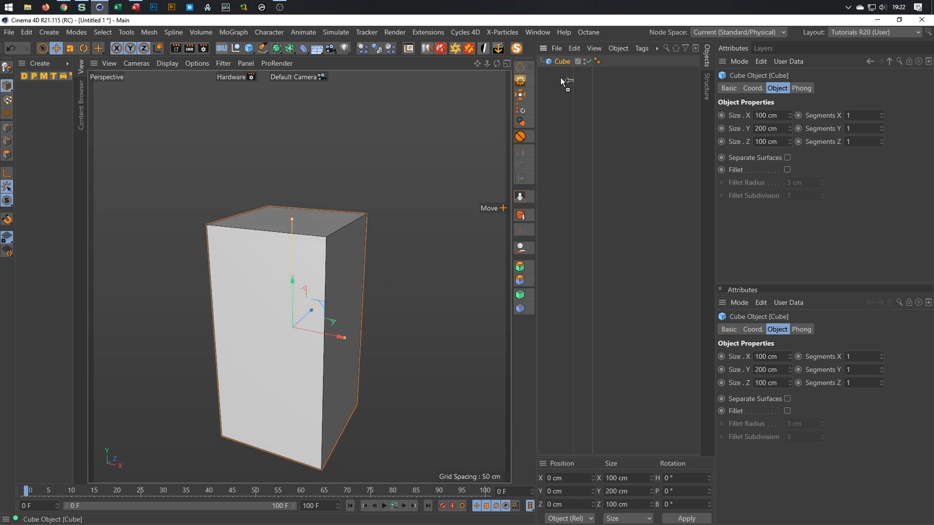
pyautogui.keyDown('ctrl'); pyautogui.moveTo(561, 78); pyautogui.dragTo(560, 78); pyautogui.keyUp('ctrl')
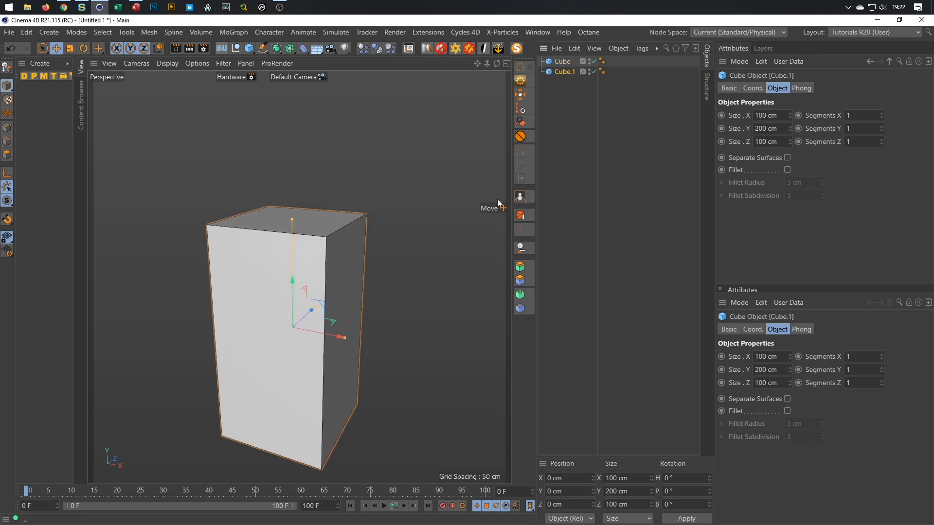
pyautogui.press('r')
pyautogui.moveTo(300, 352); pyautogui.dragTo(284, 341)
pyautogui.keyDown('alt'); pyautogui.moveTo(321, 270); pyautogui.dragTo(331, 238); pyautogui.keyUp('alt')
pyautogui.click(568, 70)
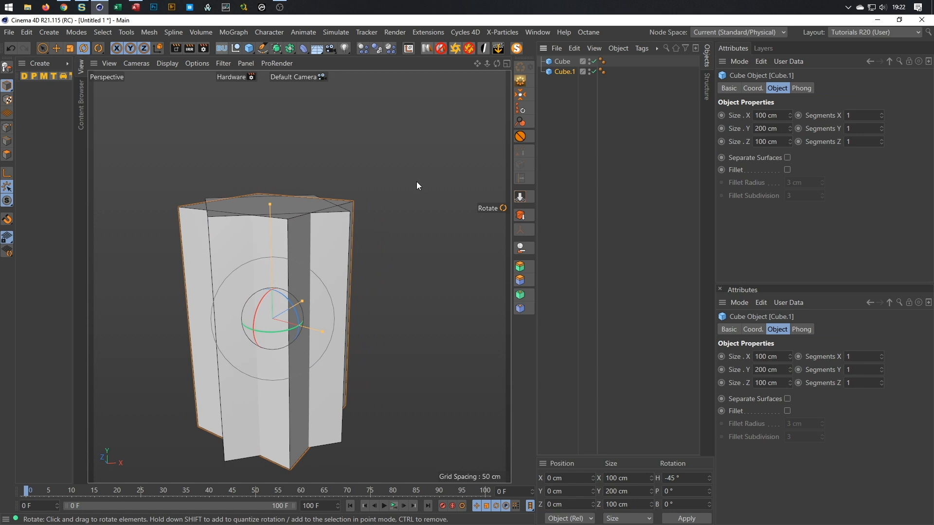
# - Raise the rotated copy to about Y 55 cm and resize it to about 136 cm high and 179 cm deep
pyautogui.press('e')
pyautogui.moveTo(271, 273)
pyautogui.mouseDown()
pyautogui.moveTo(281, 212)
pyautogui.moveTo(311, 249)
pyautogui.moveTo(384, 227)
pyautogui.moveTo(375, 236)
pyautogui.moveTo(308, 227)
pyautogui.moveTo(294, 235)
pyautogui.moveTo(295, 221)
pyautogui.mouseUp()
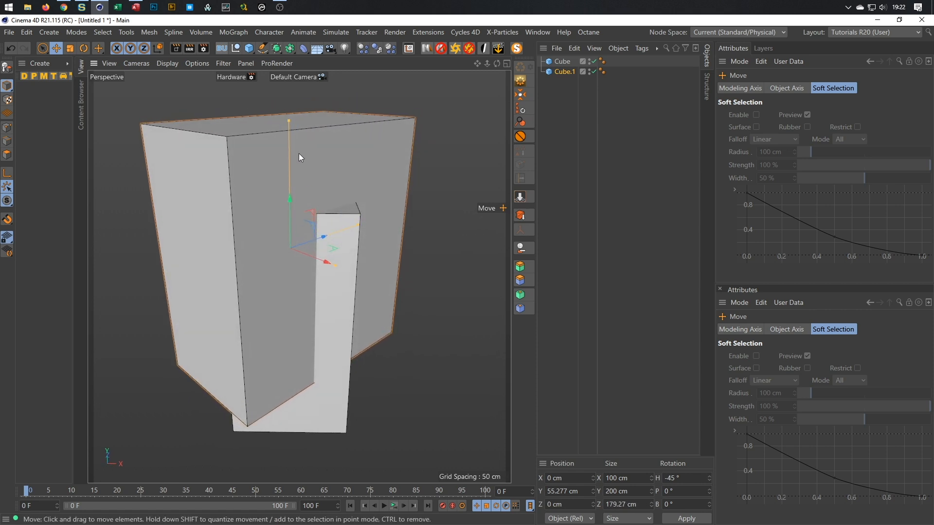
pyautogui.moveTo(289, 122); pyautogui.dragTo(291, 166)
pyautogui.scroll(-2, 303, 235)
pyautogui.scroll(5, 261, 244)
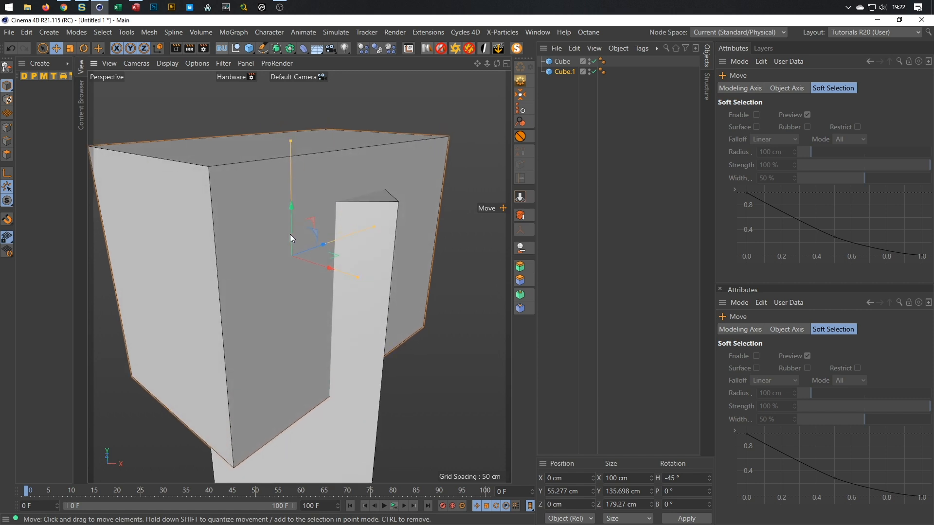
pyautogui.scroll(-2, 292, 232)
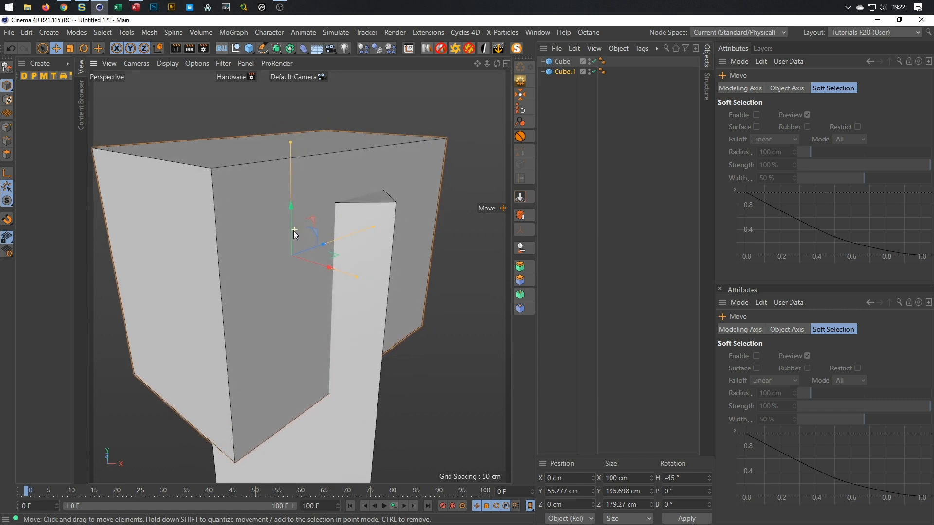
# - Make the rotated copy editable and weld the two bottom points of one narrow end at their midpoint
pyautogui.keyDown('alt'); pyautogui.moveTo(289, 231); pyautogui.dragTo(375, 185); pyautogui.keyUp('alt')
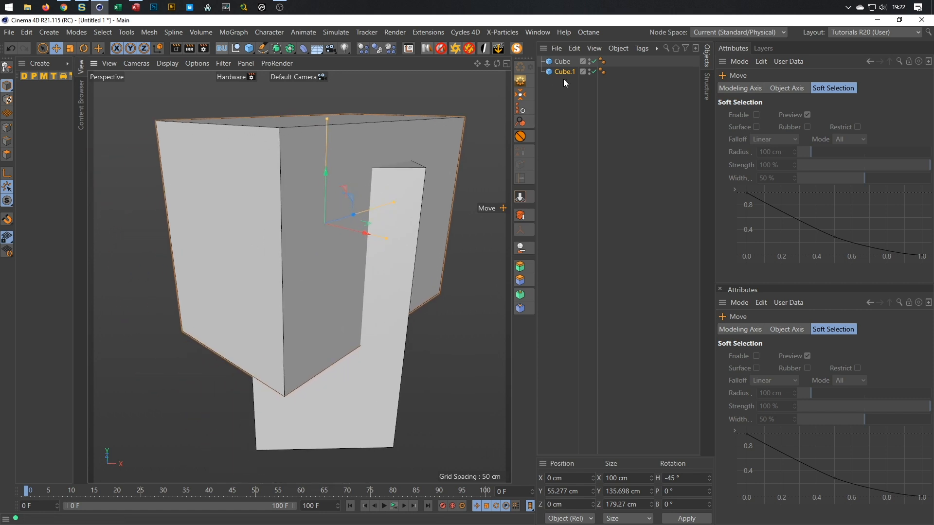
pyautogui.click(563, 73)
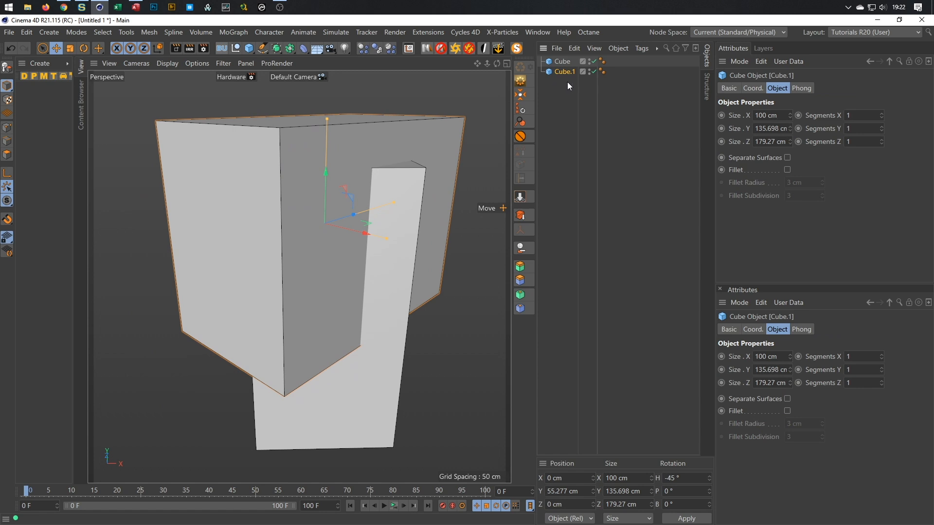
pyautogui.press('c')
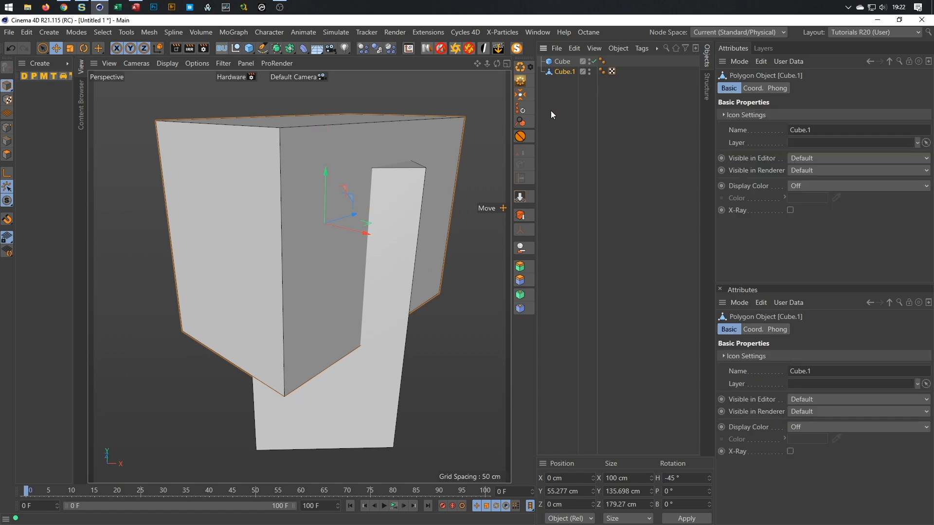
pyautogui.click(7, 127)
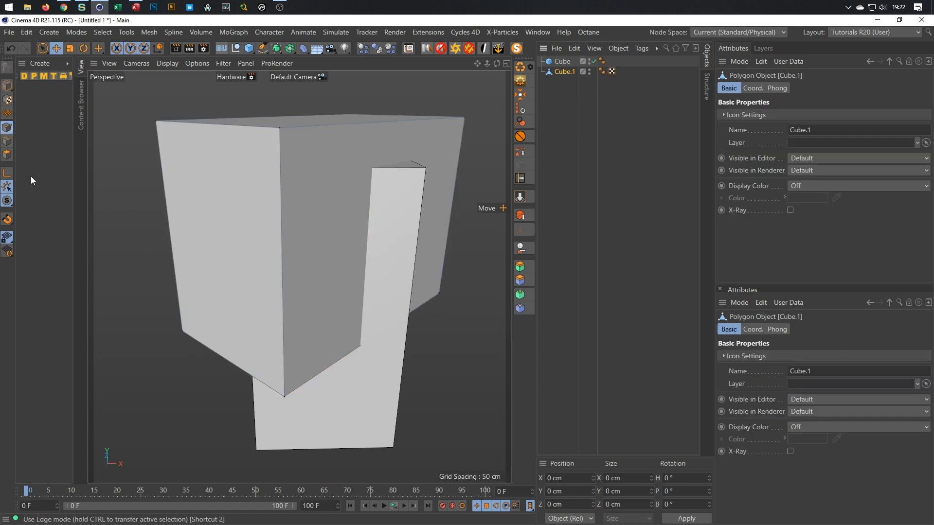
pyautogui.press('9')
pyautogui.click(182, 331)
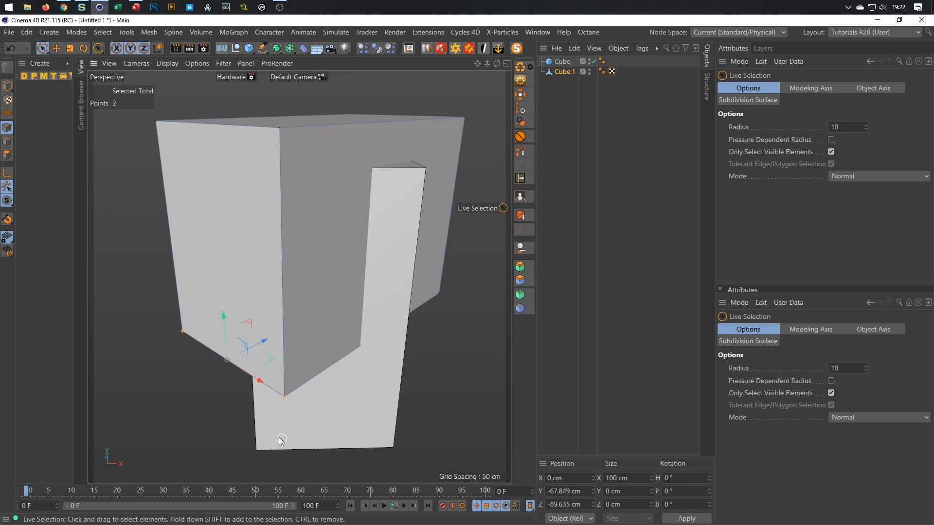
pyautogui.press('m')
pyautogui.press('q')
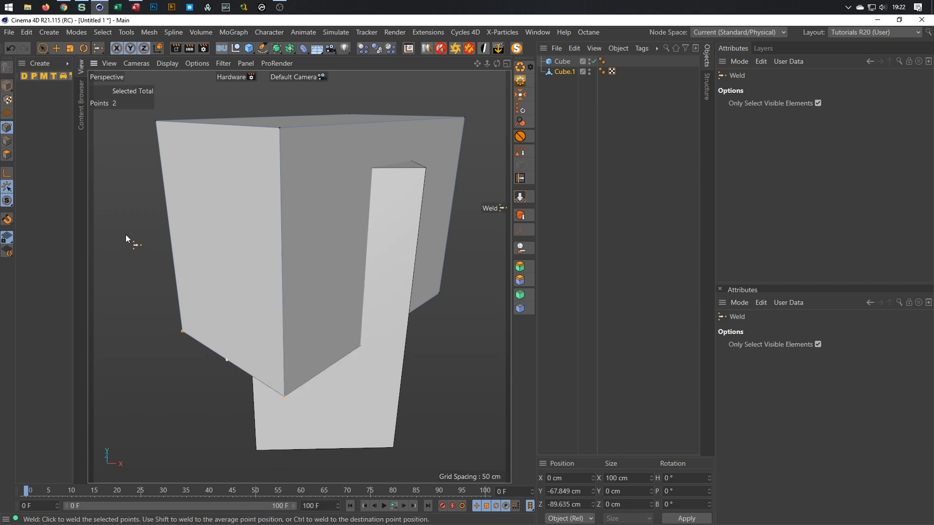
pyautogui.click(115, 243)
# - Weld the two bottom points at the opposite narrow end at their midpoint to complete the wedge shape
pyautogui.keyDown('alt'); pyautogui.moveTo(296, 255); pyautogui.dragTo(358, 293); pyautogui.keyUp('alt')
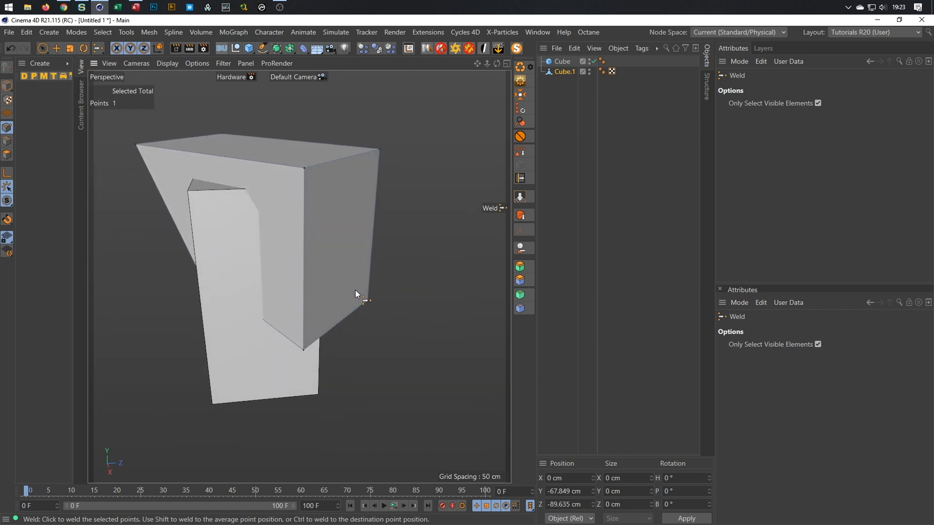
pyautogui.press('space')
pyautogui.moveTo(276, 368); pyautogui.dragTo(352, 316)
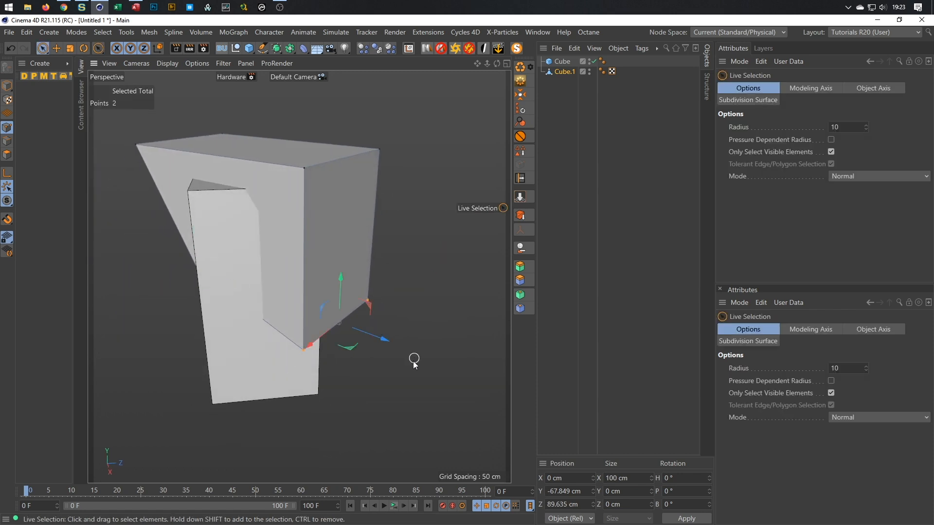
pyautogui.press('space')
pyautogui.click(471, 366)
# - Subdivide all polygons of the wedge-shaped object with a subdivision value of 6
pyautogui.keyDown('alt'); pyautogui.moveTo(316, 252); pyautogui.dragTo(329, 281); pyautogui.keyUp('alt')
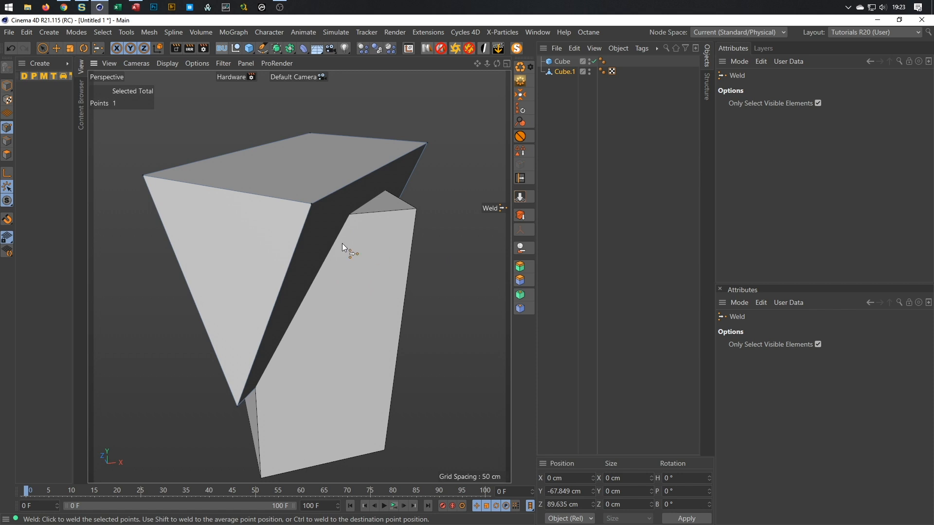
pyautogui.click(7, 155)
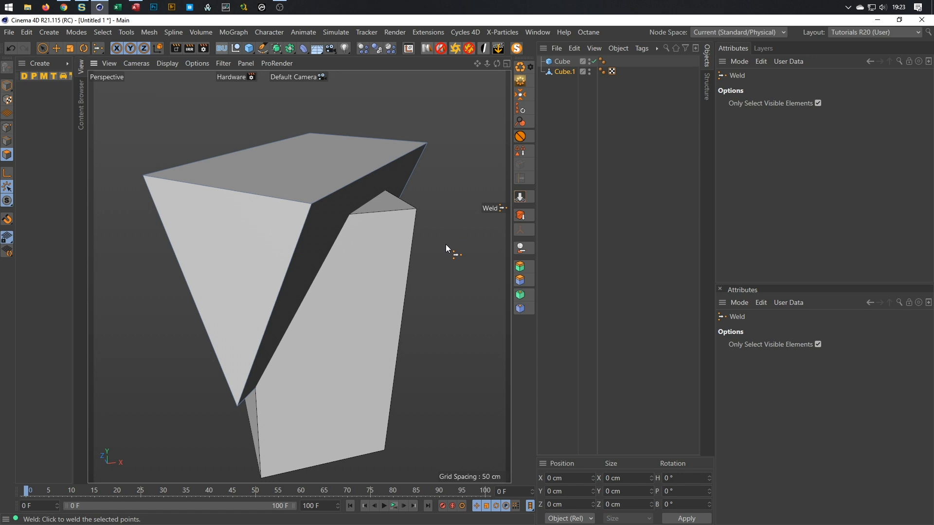
pyautogui.rightClick(445, 245)
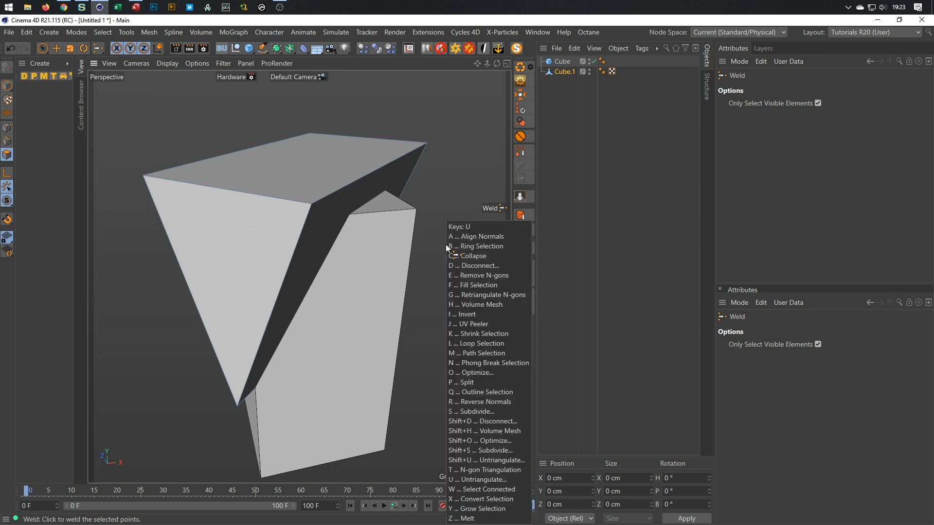
pyautogui.click(445, 244)
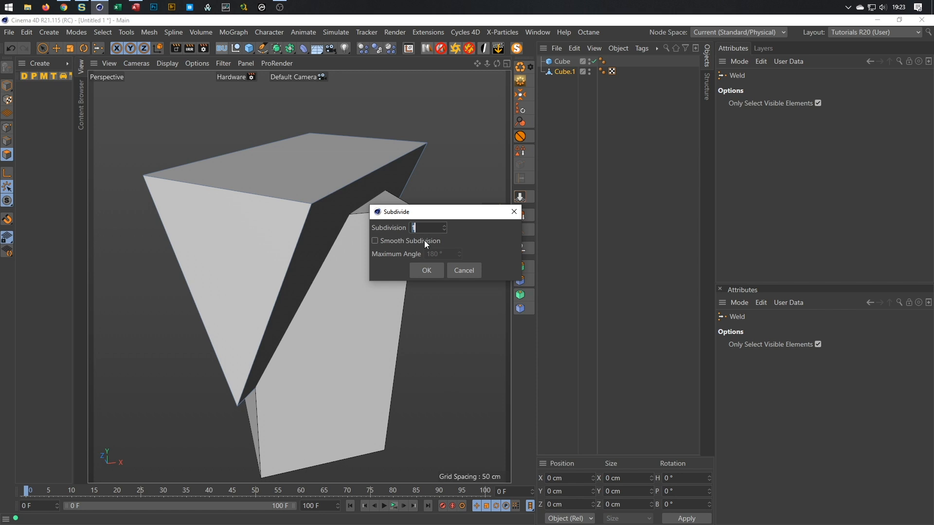
pyautogui.click(428, 269)
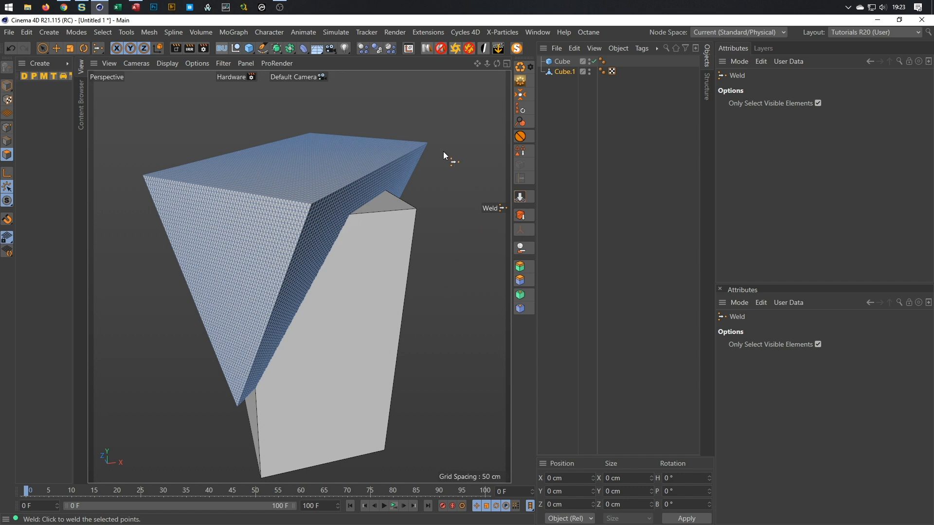
# - Subdivide the wedge-shaped mesh once more with a subdivision value of 1
pyautogui.rightClick(453, 141)
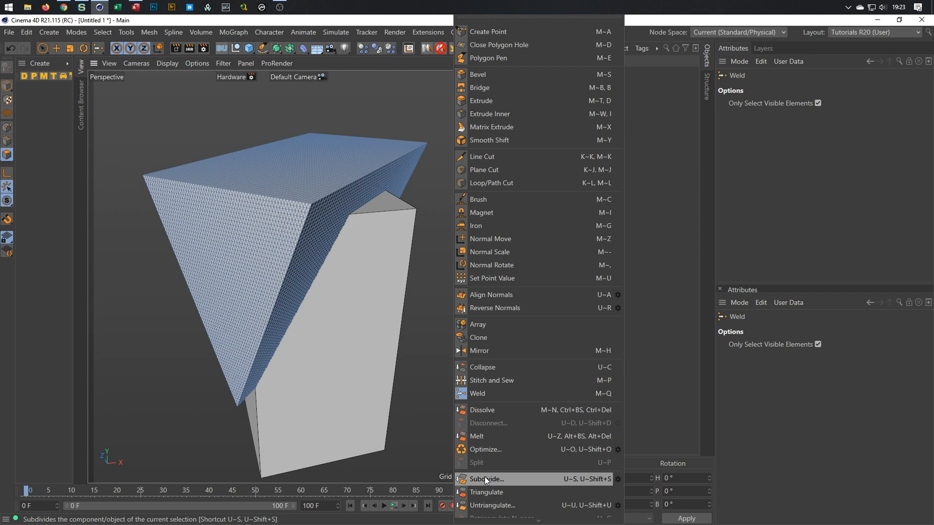
pyautogui.click(619, 480)
pyautogui.moveTo(624, 447); pyautogui.dragTo(525, 249)
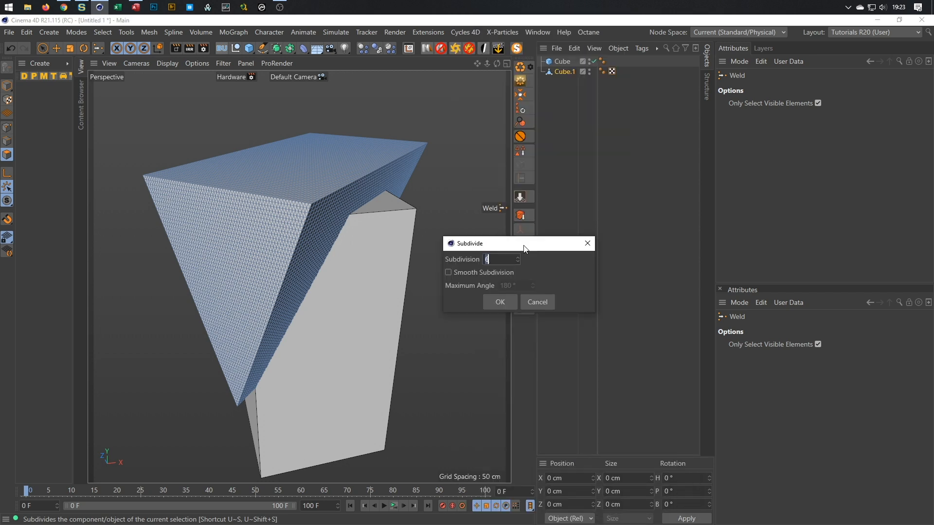
pyautogui.write('1')
pyautogui.click(498, 306)
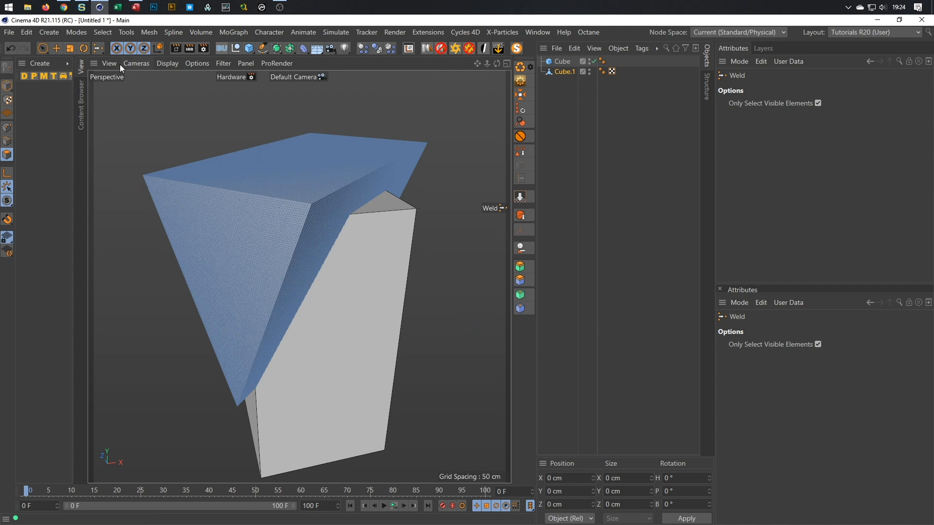
# - Return to Model mode and rename the subdivided object Cube.1 as Wedge
pyautogui.click(6, 86)
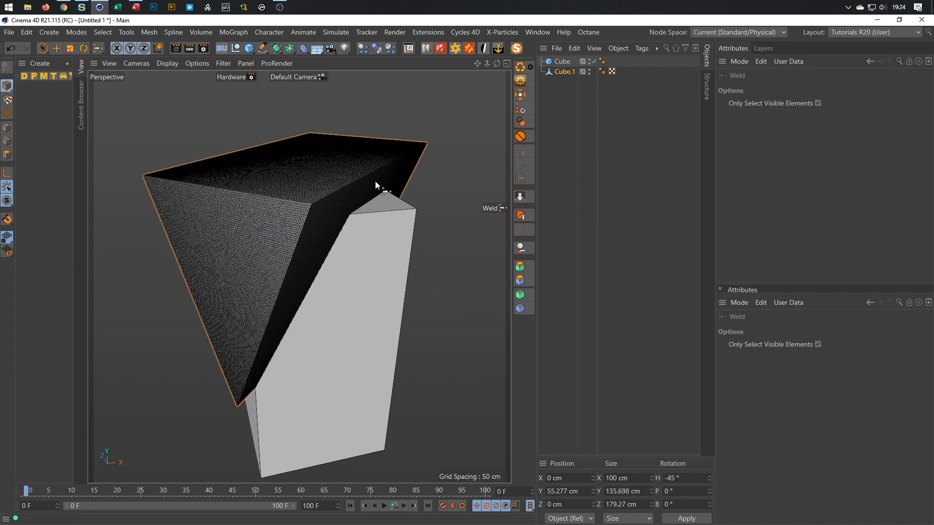
pyautogui.click(565, 73)
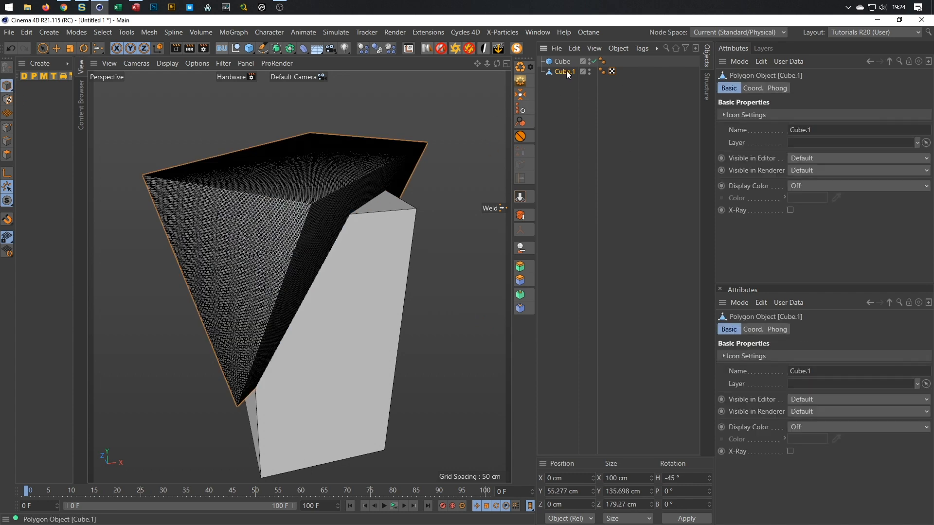
pyautogui.doubleClick(564, 72)
pyautogui.write('Wedge')
pyautogui.press('Return')
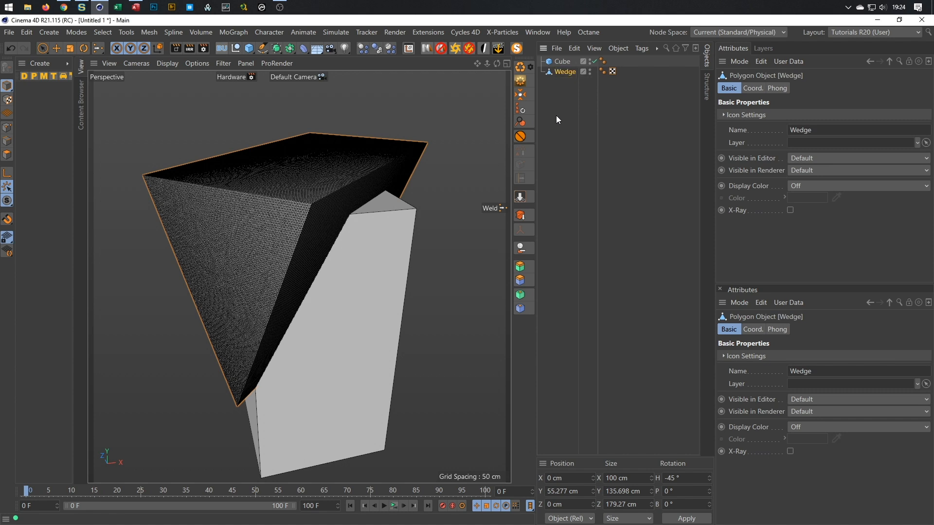
# - Add a Displacer deformer as a child of Wedge and load a Noise shader into its shading
pyautogui.click(302, 51)
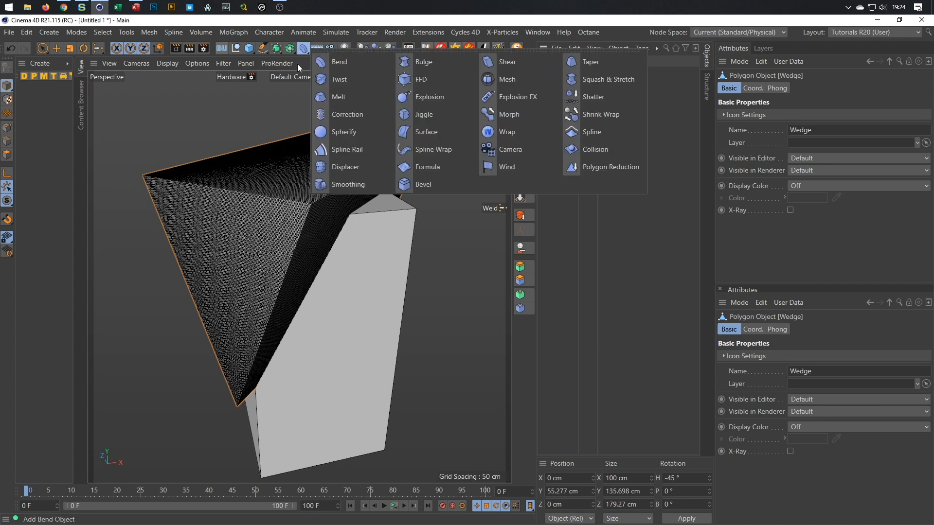
pyautogui.keyDown('shift'); pyautogui.click(337, 165); pyautogui.keyUp('shift')
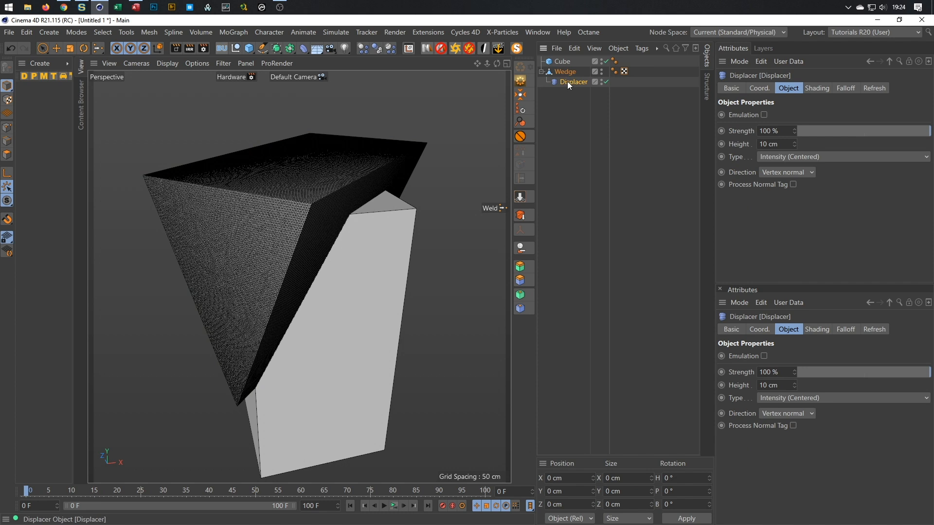
pyautogui.click(815, 88)
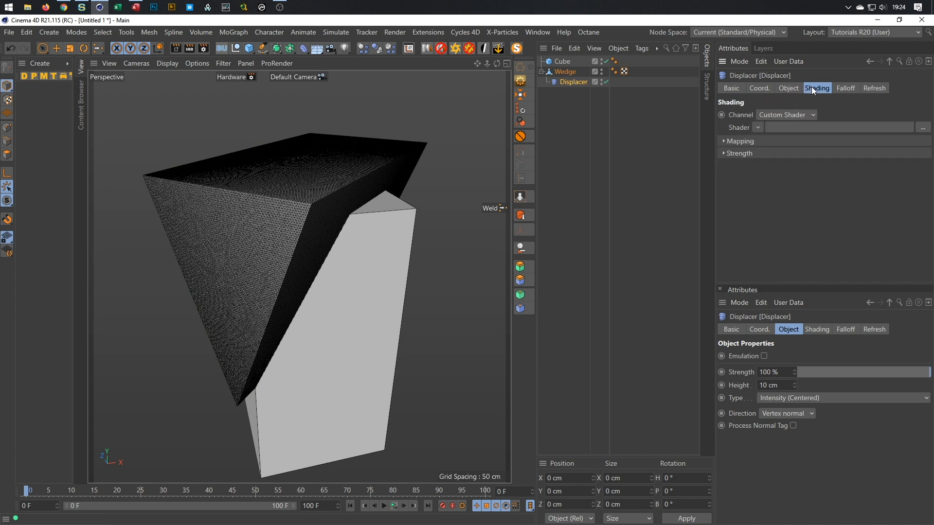
pyautogui.click(757, 127)
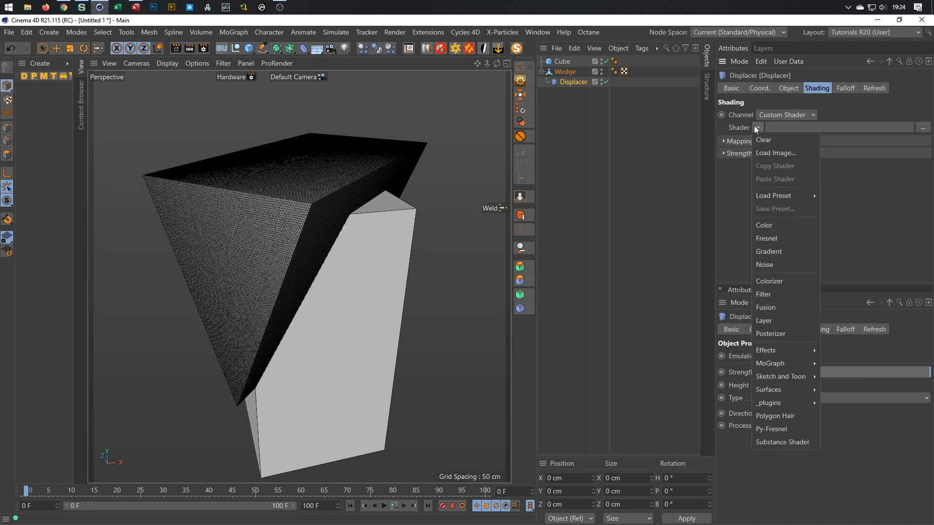
pyautogui.click(779, 270)
pyautogui.keyDown('alt'); pyautogui.moveTo(384, 254); pyautogui.dragTo(384, 324); pyautogui.keyUp('alt')
pyautogui.keyDown('alt'); pyautogui.moveTo(294, 238); pyautogui.dragTo(367, 208); pyautogui.keyUp('alt')
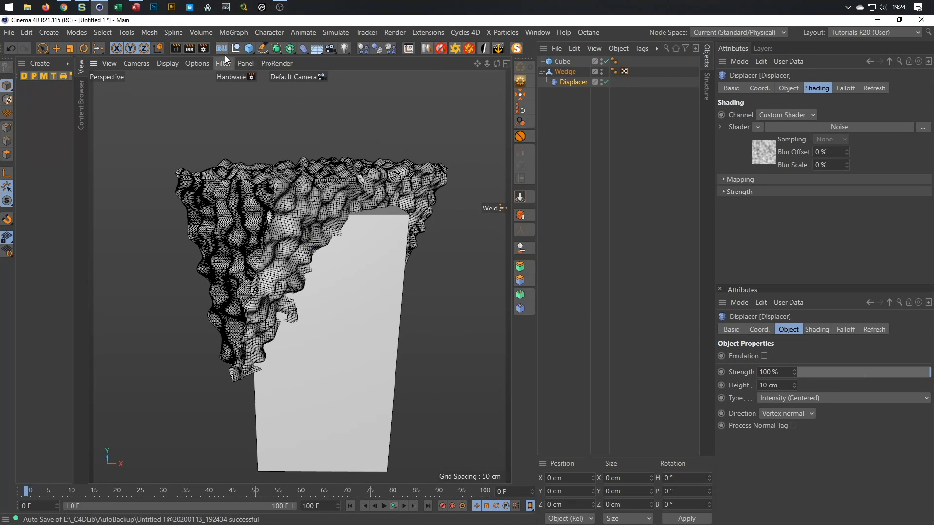
# - Add a Volume Builder, nest it inside a new Volume Mesher, and place the mesher below Wedge in the object hierarchy
pyautogui.click(207, 31)
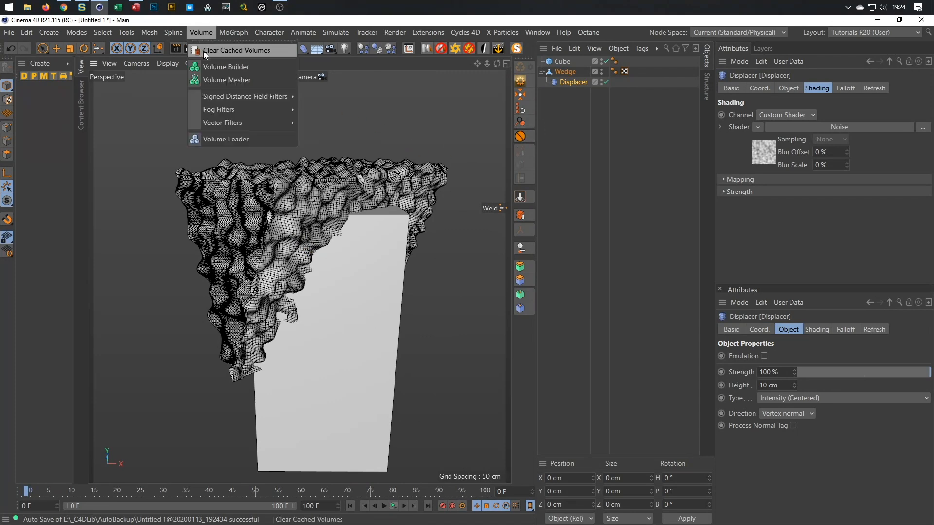
pyautogui.click(216, 66)
pyautogui.click(209, 33)
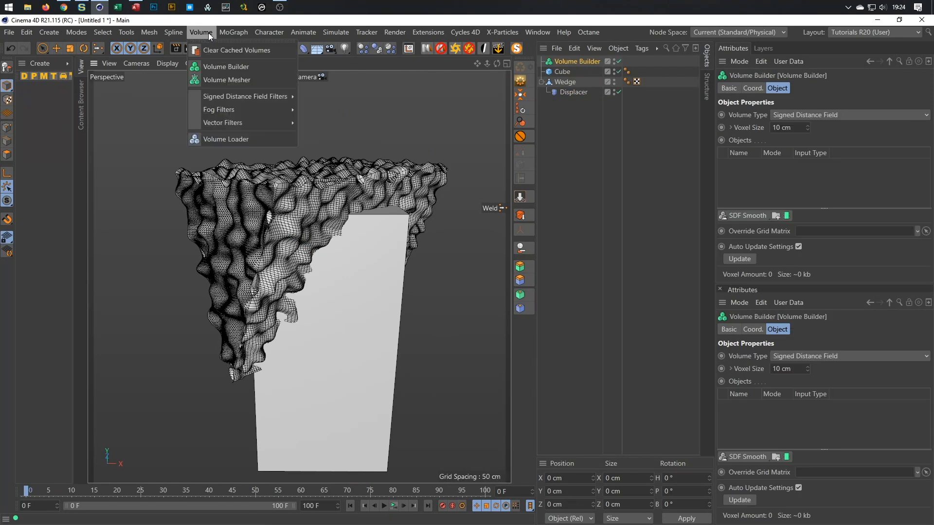
pyautogui.keyDown('alt'); pyautogui.click(227, 79); pyautogui.keyUp('alt')
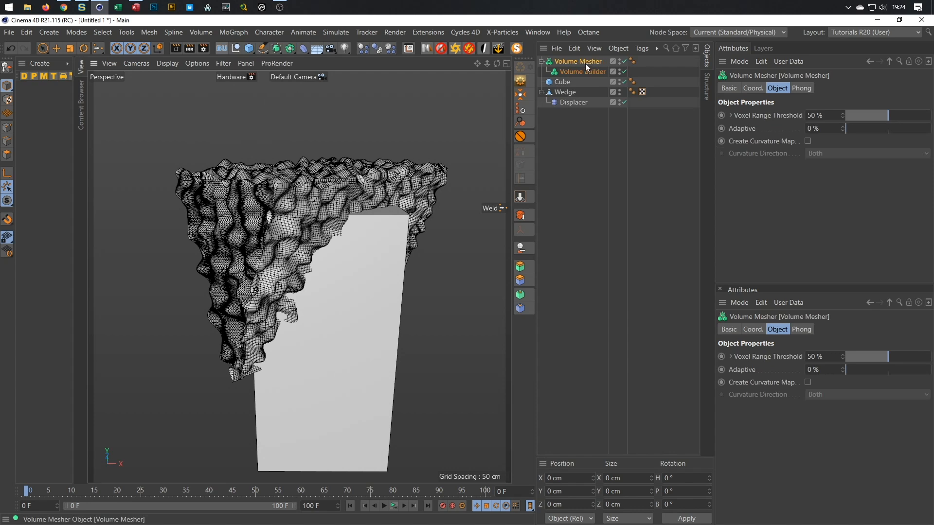
pyautogui.moveTo(585, 63); pyautogui.dragTo(563, 127)
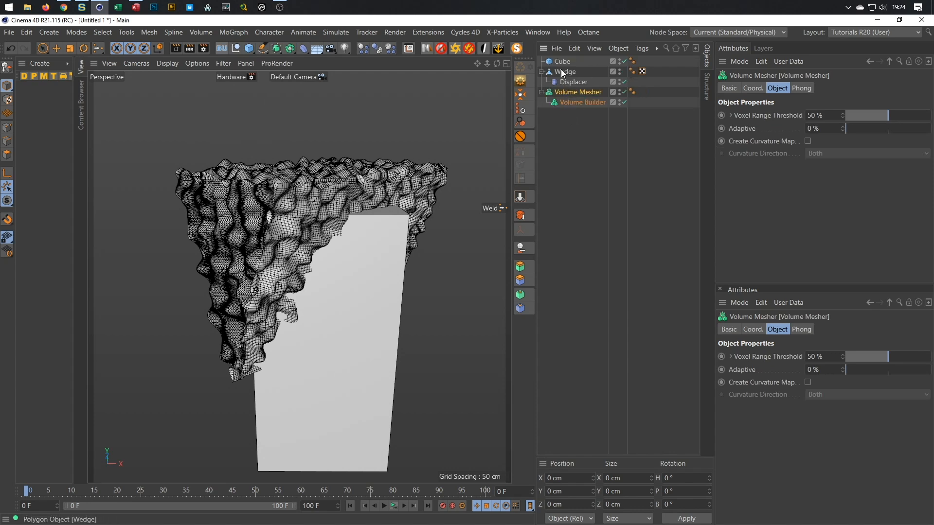
# - Make the Cube a child of the Volume Builder and set the builder's voxel size to 1 cm
pyautogui.moveTo(560, 59); pyautogui.dragTo(573, 102)
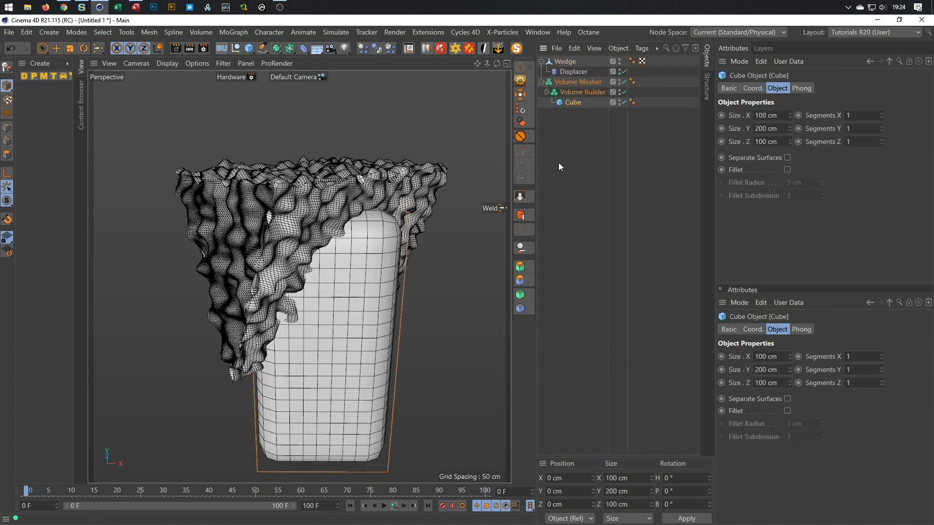
pyautogui.click(601, 98)
pyautogui.click(583, 92)
pyautogui.click(788, 127)
pyautogui.write('1')
pyautogui.press('Return')
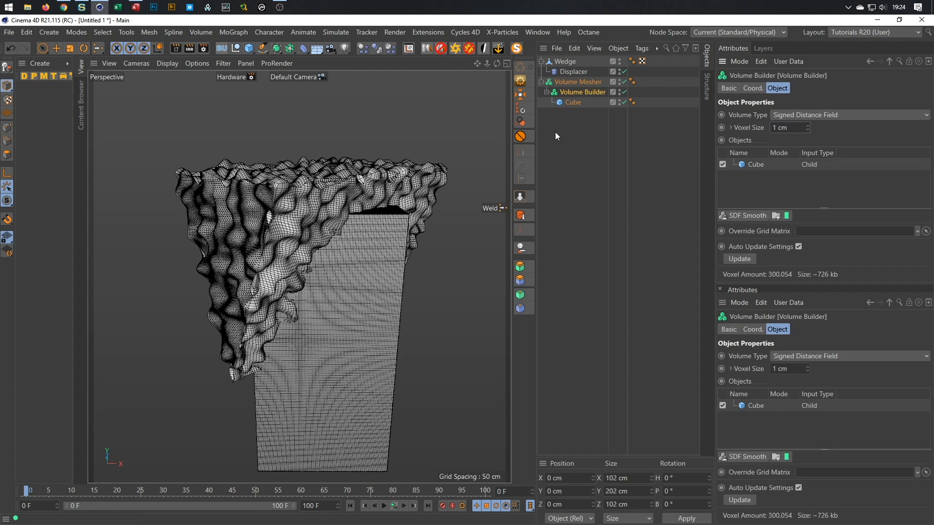
# - Place Wedge with its Displacer inside the Volume Builder and set Wedge's mode to Subtract to carve the cube
pyautogui.moveTo(564, 60); pyautogui.dragTo(597, 146)
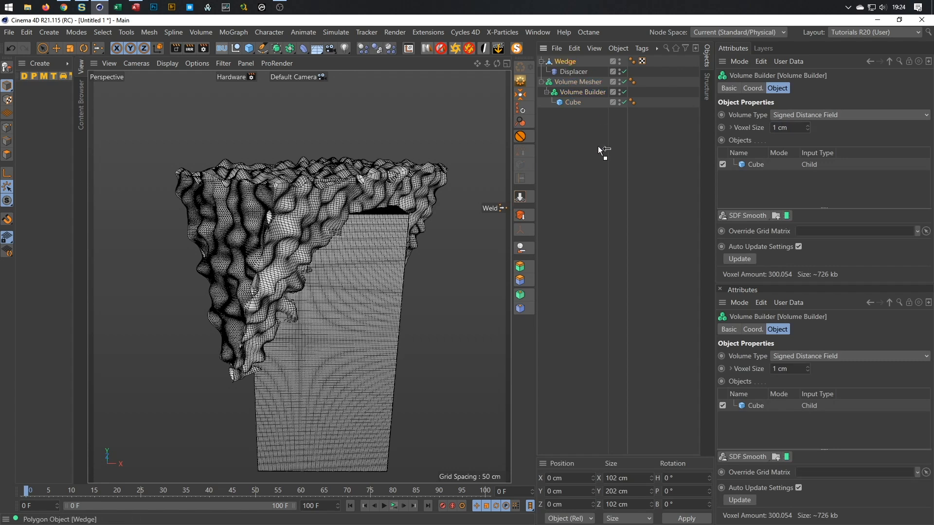
pyautogui.moveTo(580, 105); pyautogui.dragTo(581, 106)
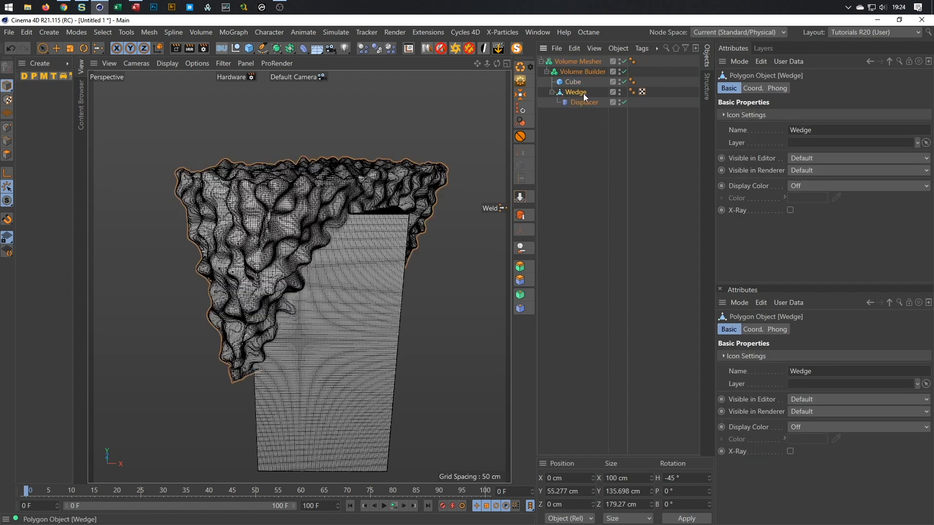
pyautogui.click(579, 71)
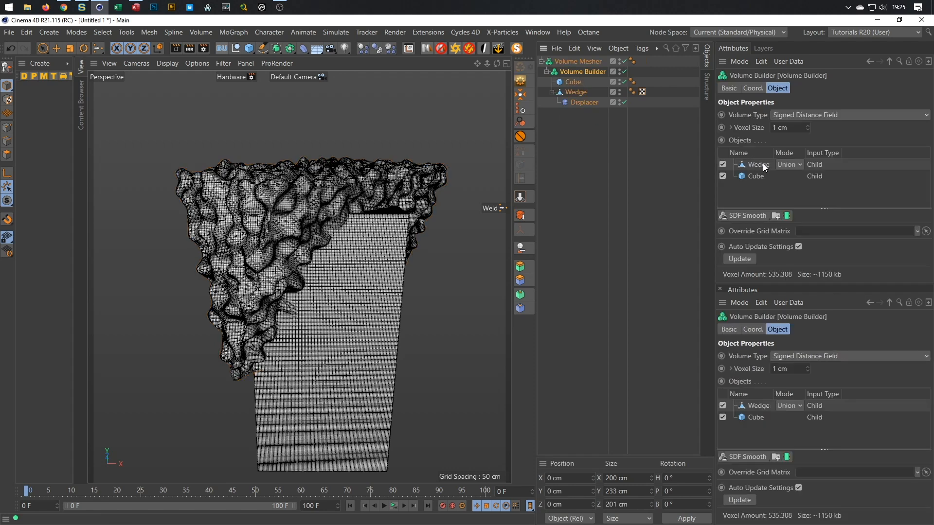
pyautogui.click(789, 165)
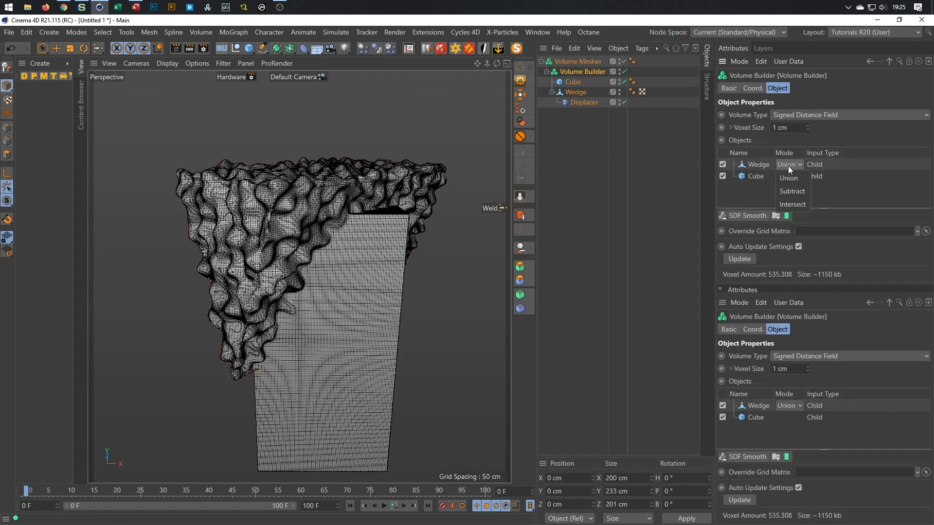
pyautogui.click(789, 192)
pyautogui.keyDown('alt'); pyautogui.moveTo(449, 302); pyautogui.dragTo(263, 302); pyautogui.keyUp('alt')
pyautogui.keyDown('alt'); pyautogui.moveTo(264, 302); pyautogui.dragTo(328, 287, button='right'); pyautogui.keyUp('alt')
pyautogui.keyDown('alt'); pyautogui.moveTo(328, 287); pyautogui.dragTo(337, 287); pyautogui.keyUp('alt')
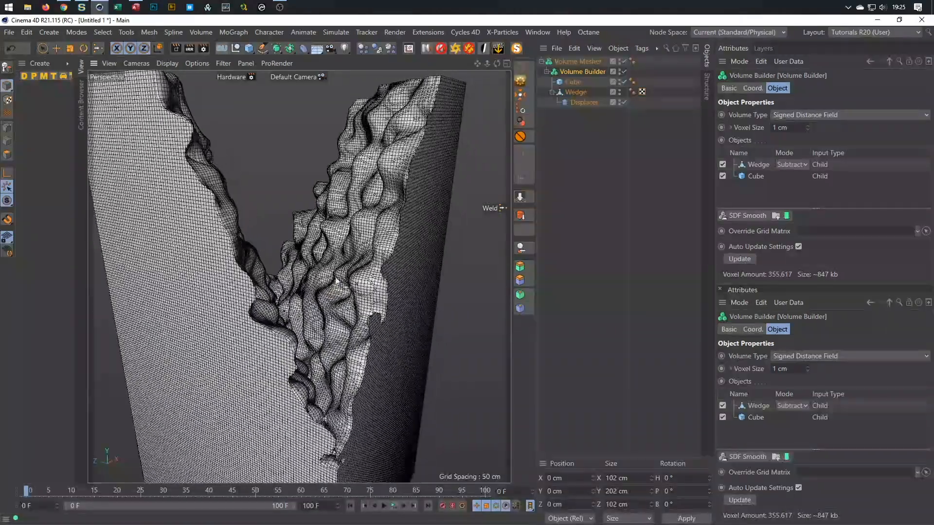
# - Change the Displacer's noise shader to the FBM type and set its global scale to 400 %
pyautogui.click(584, 102)
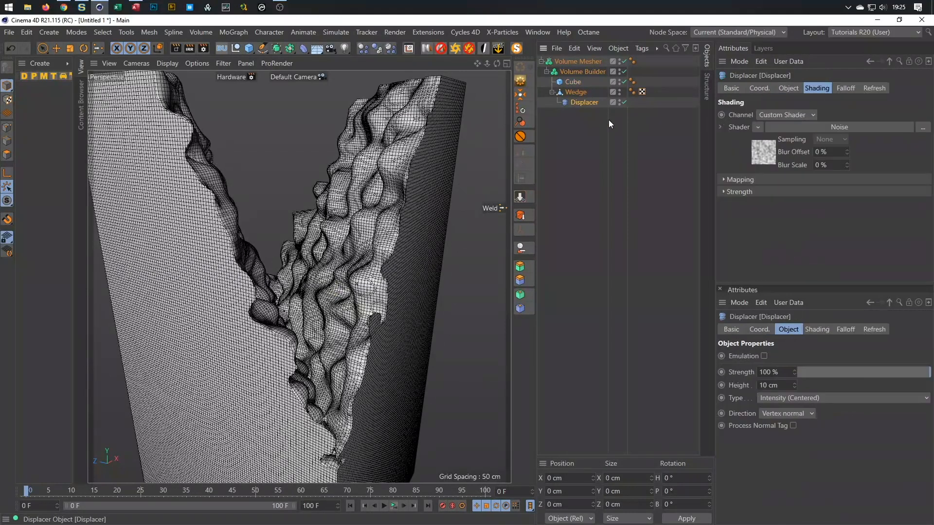
pyautogui.click(764, 151)
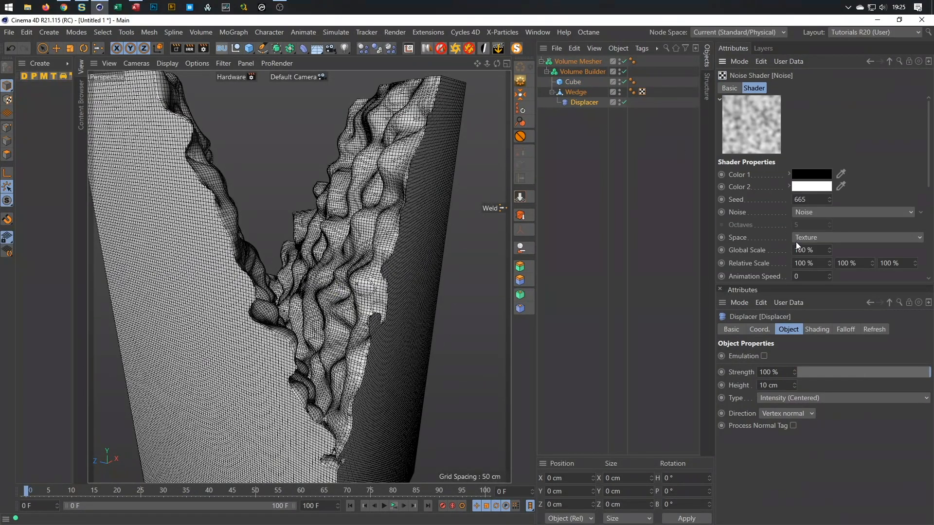
pyautogui.click(813, 211)
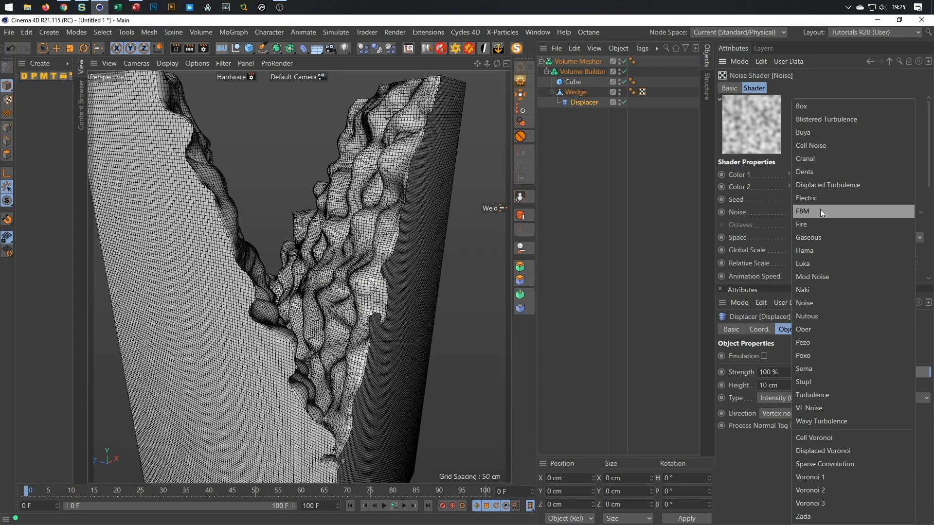
pyautogui.click(820, 210)
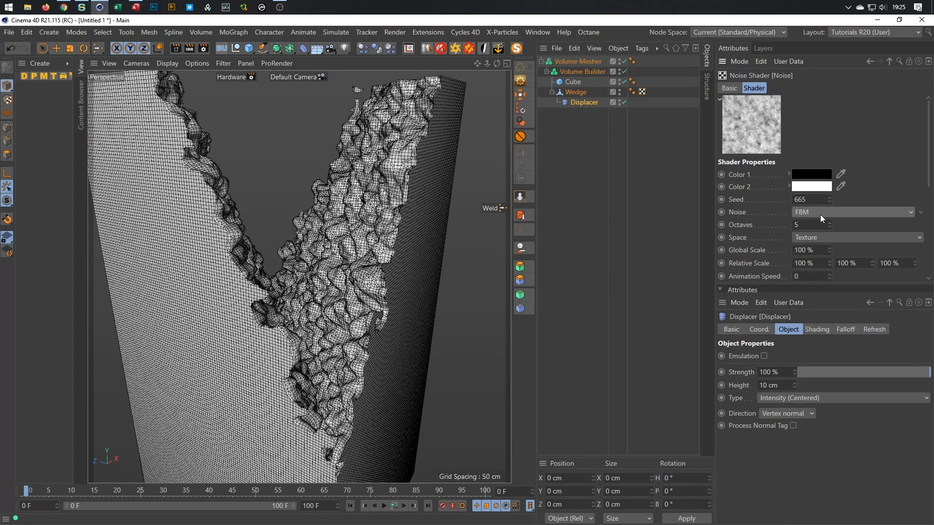
pyautogui.click(814, 250)
pyautogui.write('400')
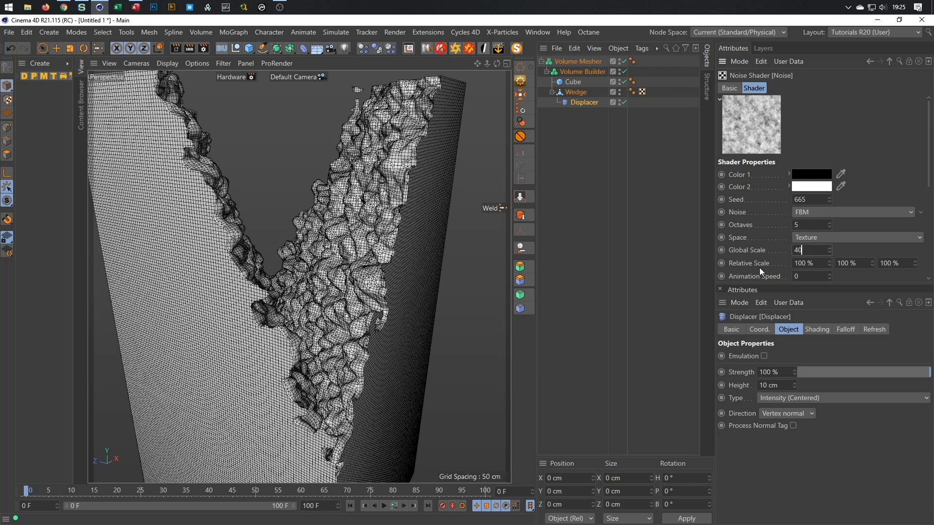
pyautogui.press('Return')
# - Try 3 octaves on the Displacer's FBM noise and settle on 4 octaves
pyautogui.moveTo(354, 267)
pyautogui.keyDown('alt'); pyautogui.mouseDown()
pyautogui.moveTo(407, 270)
pyautogui.moveTo(340, 256)
pyautogui.mouseUp(); pyautogui.keyUp('alt')
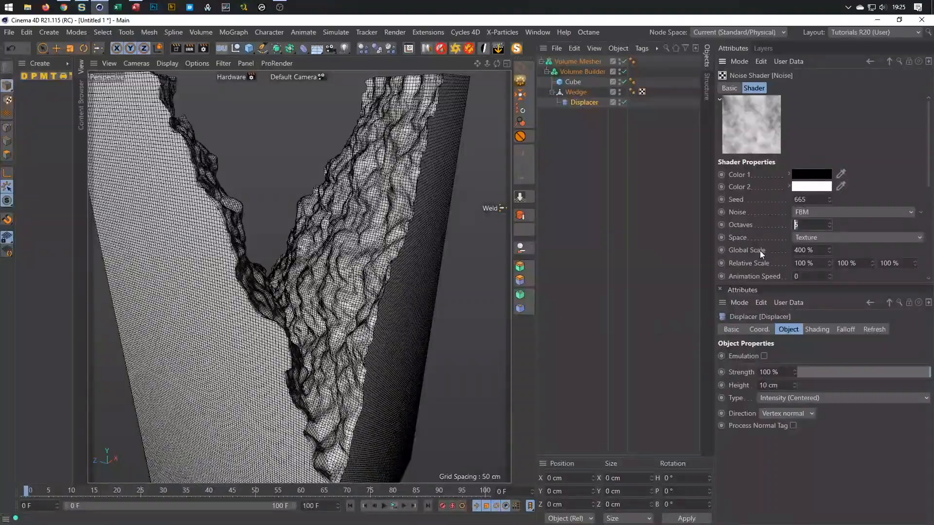
pyautogui.write('3')
pyautogui.press('Return')
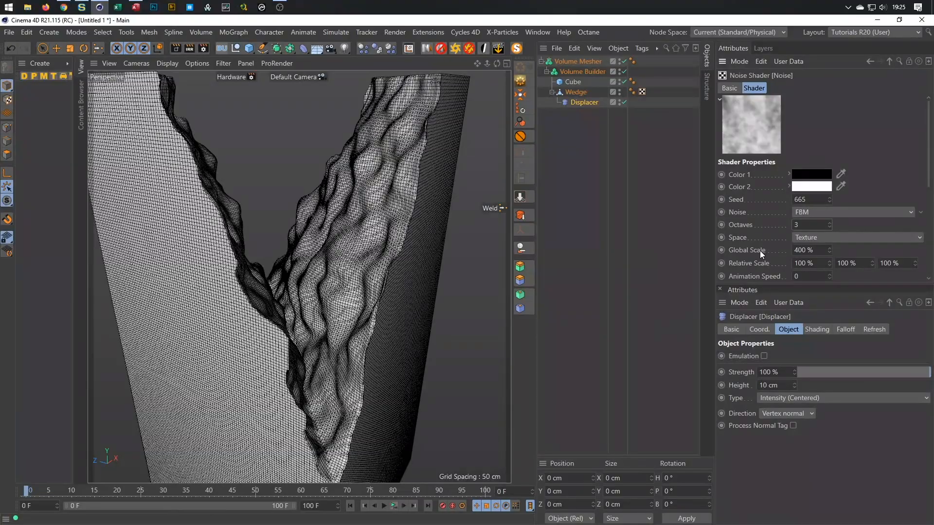
pyautogui.keyDown('alt'); pyautogui.moveTo(378, 290); pyautogui.dragTo(360, 300); pyautogui.keyUp('alt')
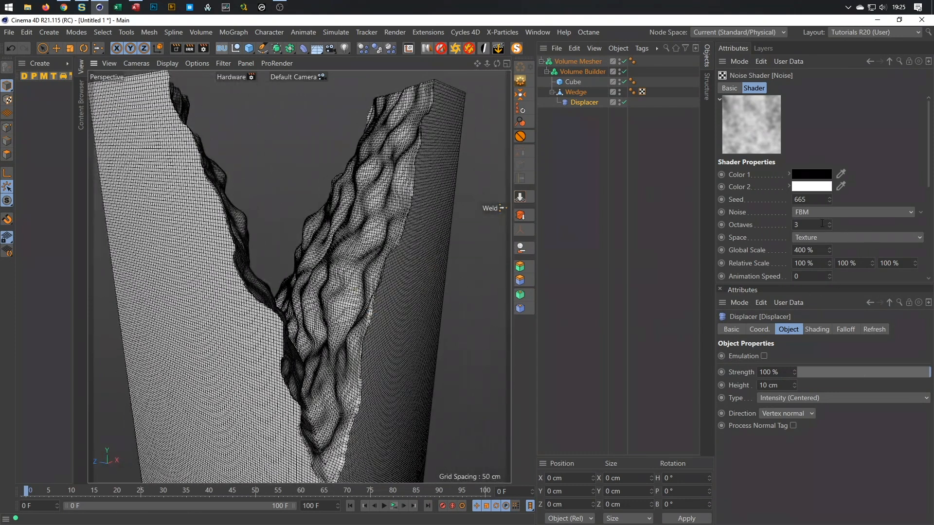
pyautogui.write('4')
pyautogui.press('Return')
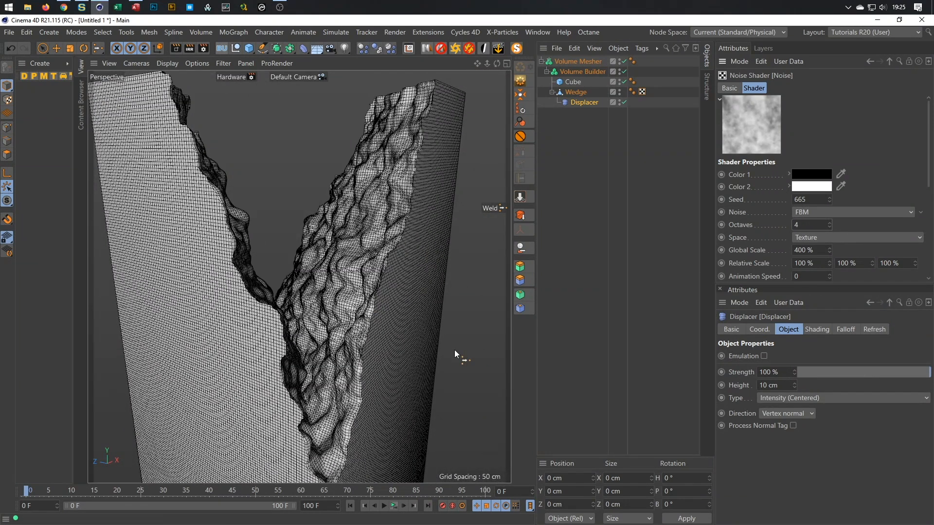
# - Increase the FBM noise's global scale to 500 % and check the carved surface from several angles
pyautogui.keyDown('alt'); pyautogui.moveTo(361, 333); pyautogui.dragTo(382, 320); pyautogui.keyUp('alt')
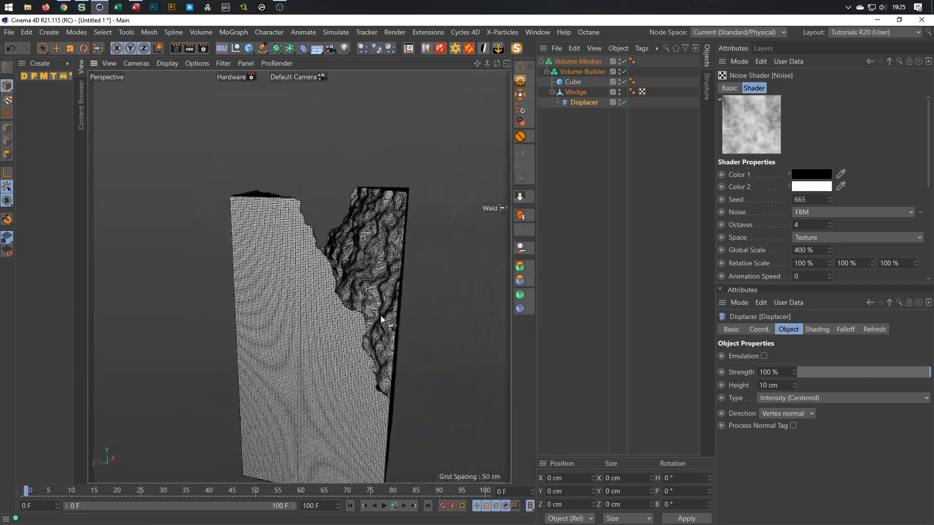
pyautogui.scroll(5, 382, 320)
pyautogui.press('Tab')
pyautogui.write('500')
pyautogui.press('Return')
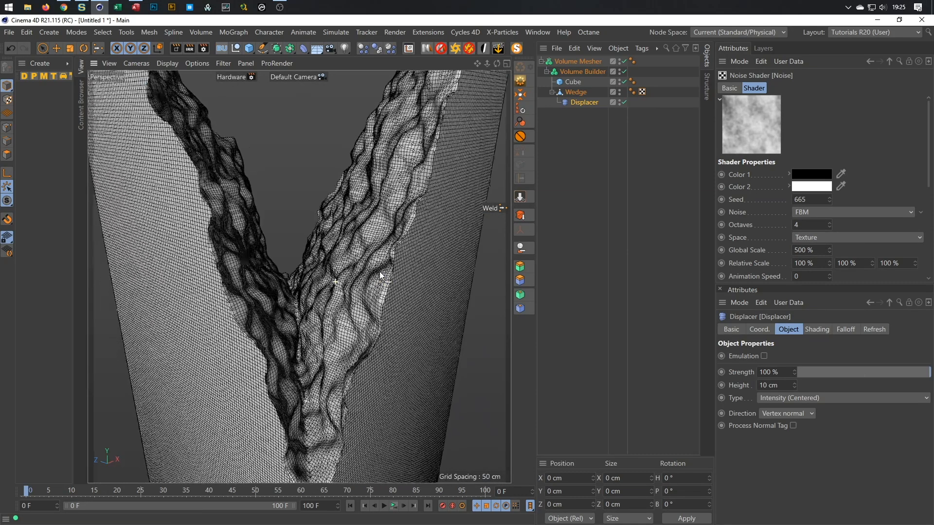
pyautogui.keyDown('alt'); pyautogui.moveTo(380, 271); pyautogui.dragTo(391, 290); pyautogui.keyUp('alt')
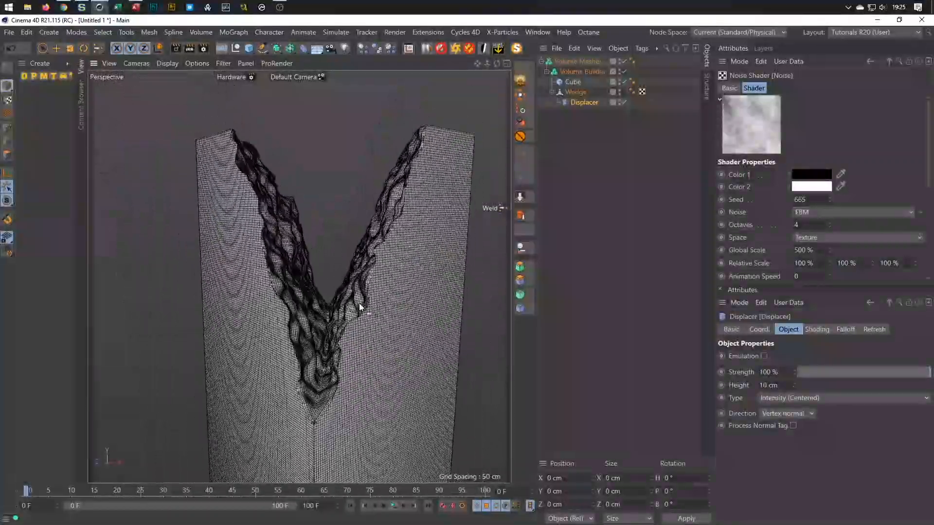
pyautogui.keyDown('alt'); pyautogui.moveTo(335, 295); pyautogui.dragTo(341, 265); pyautogui.keyUp('alt')
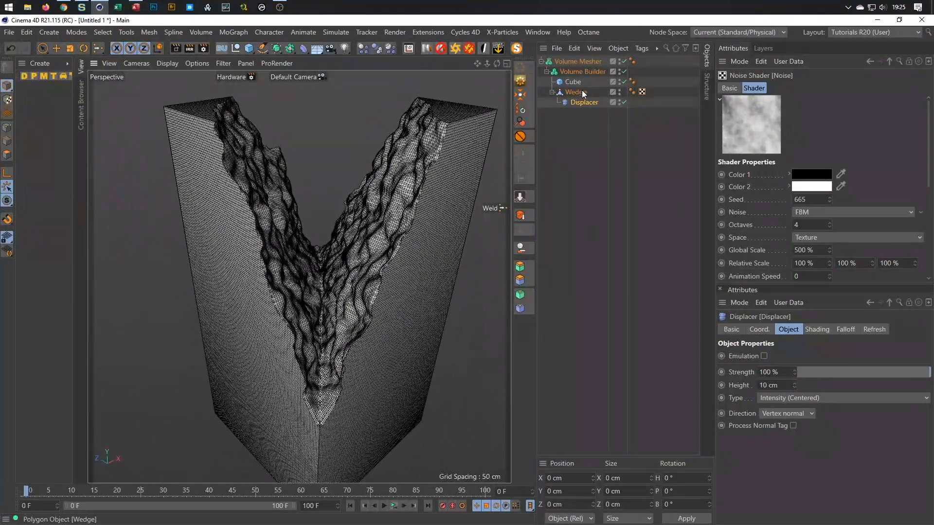
# - Set the Displacer's height to 15 cm and inspect the stronger displacement around the carved V-shaped opening
pyautogui.click(577, 101)
pyautogui.hotkey('ctrl', 'a')
pyautogui.write('15')
pyautogui.press('Return')
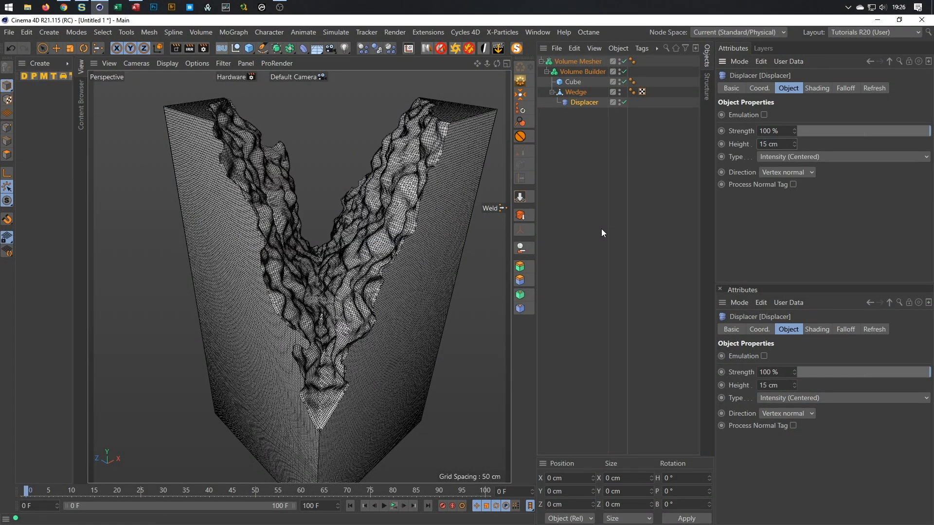
pyautogui.keyDown('alt'); pyautogui.moveTo(387, 221); pyautogui.dragTo(560, 214); pyautogui.keyUp('alt')
pyautogui.keyDown('alt'); pyautogui.moveTo(438, 214); pyautogui.dragTo(457, 215); pyautogui.keyUp('alt')
pyautogui.keyDown('alt'); pyautogui.moveTo(340, 219); pyautogui.dragTo(315, 291); pyautogui.keyUp('alt')
pyautogui.scroll(2, 335, 256)
pyautogui.scroll(1, 334, 254)
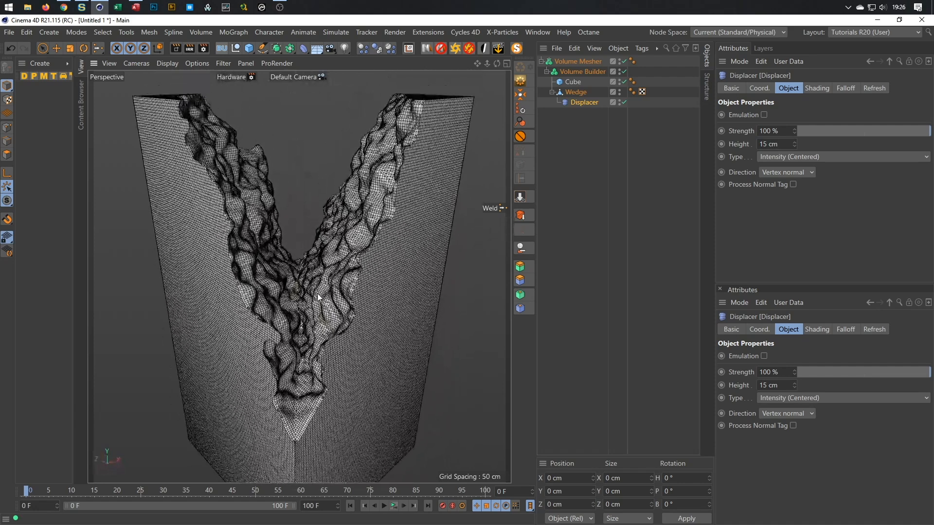
# - Step the Displacer noise's seed up one value at a time to 677, comparing the carved shapes
pyautogui.click(816, 88)
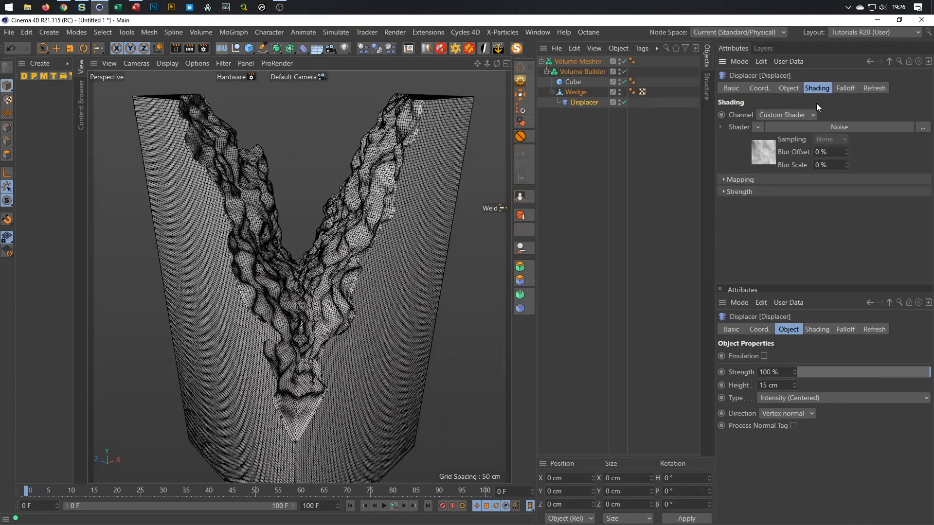
pyautogui.click(764, 154)
pyautogui.click(830, 197)
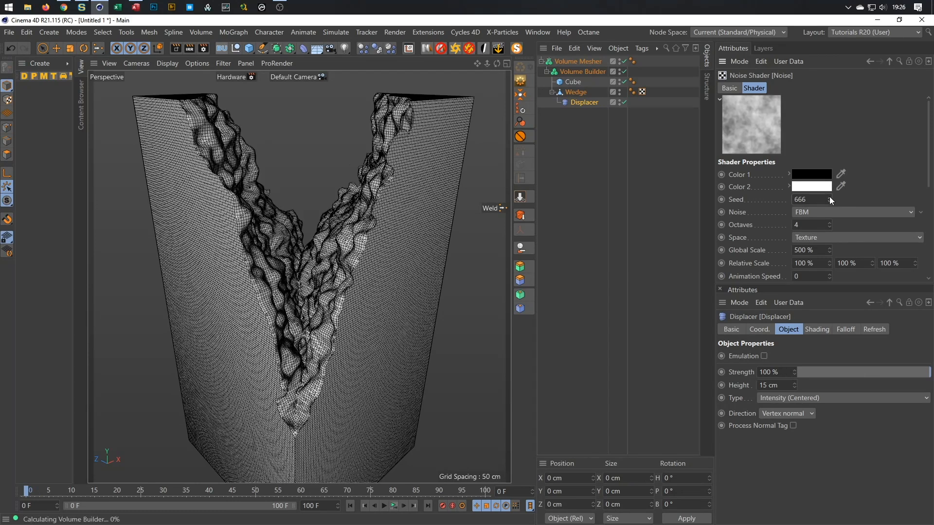
pyautogui.click(830, 197)
pyautogui.click(830, 197)
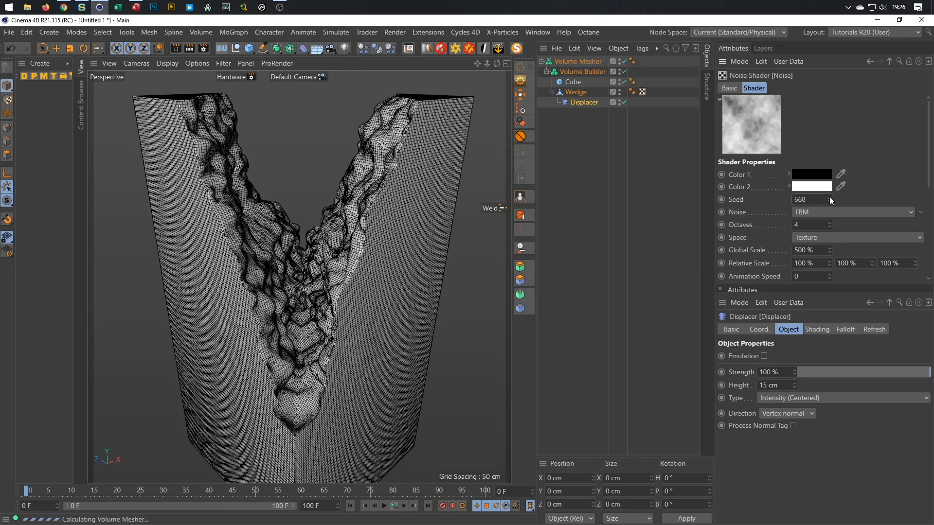
pyautogui.click(830, 197)
pyautogui.click(830, 197)
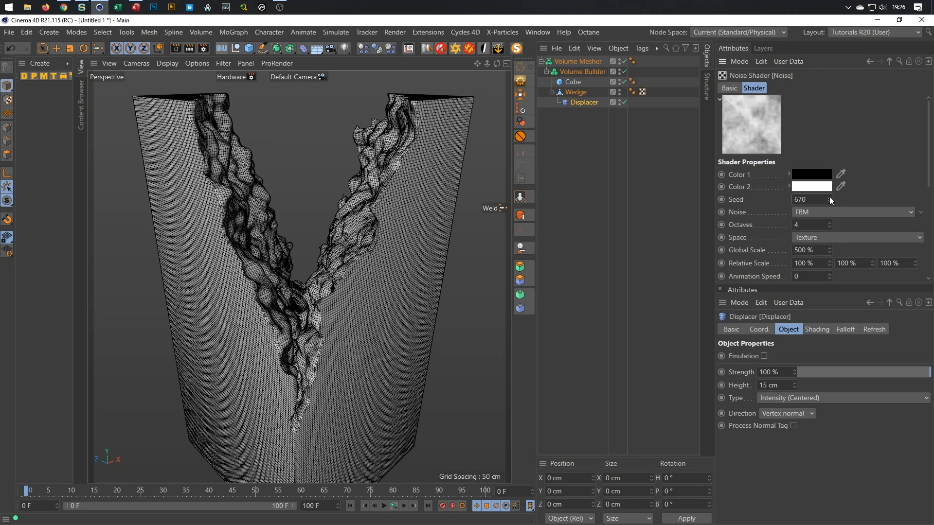
pyautogui.click(830, 197)
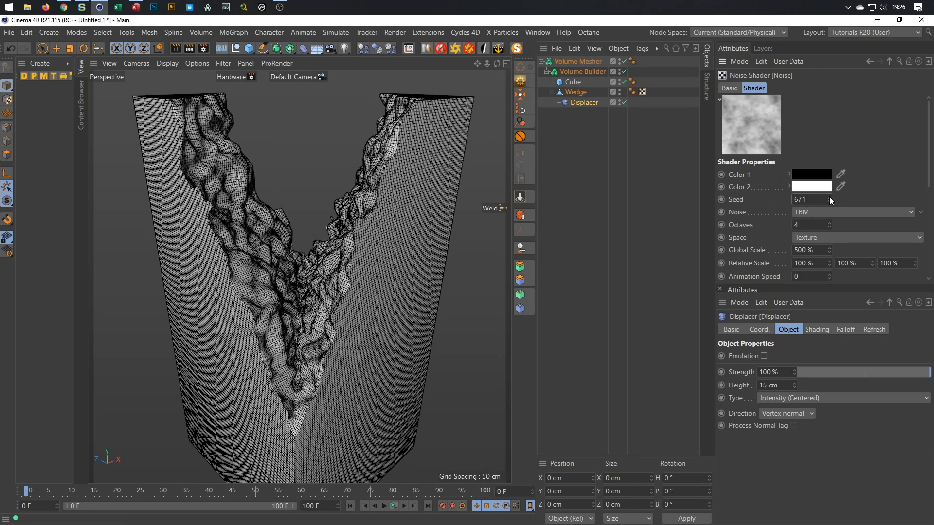
pyautogui.click(830, 197)
pyautogui.click(830, 197)
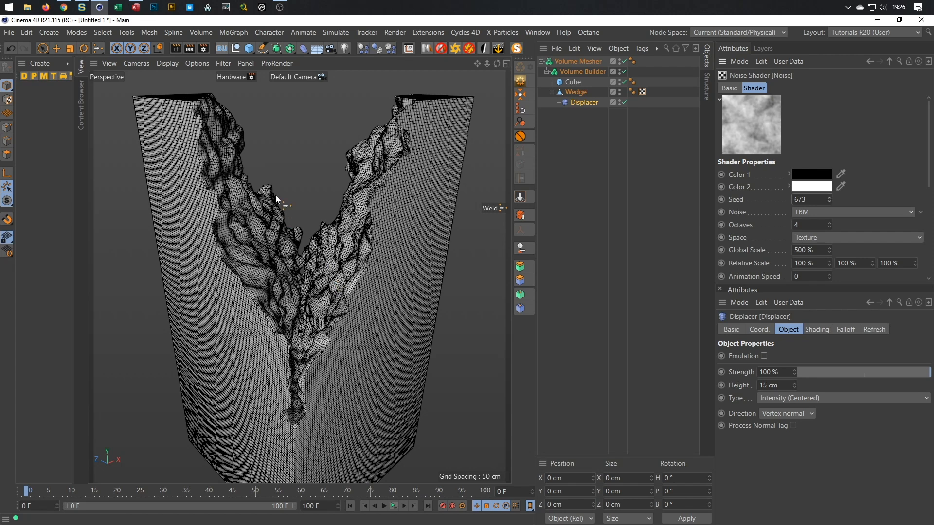
pyautogui.click(831, 197)
pyautogui.click(831, 197)
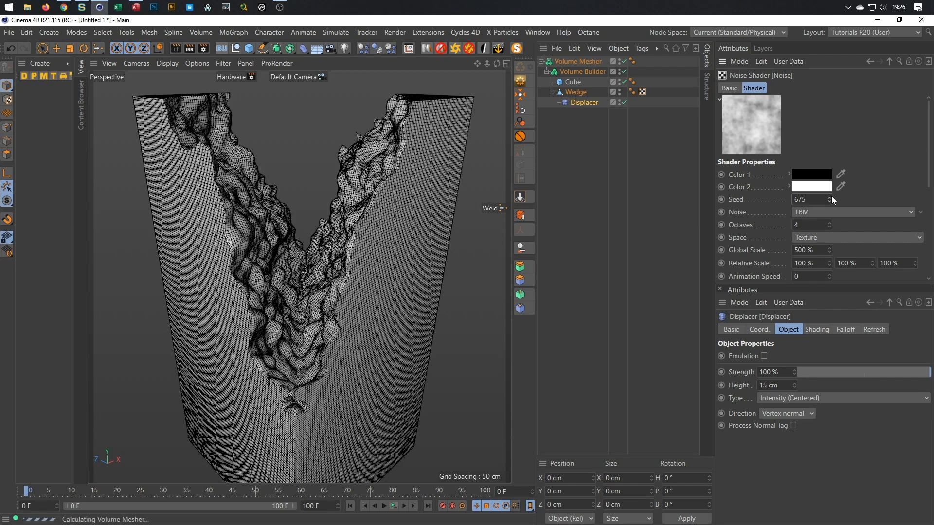
pyautogui.click(831, 197)
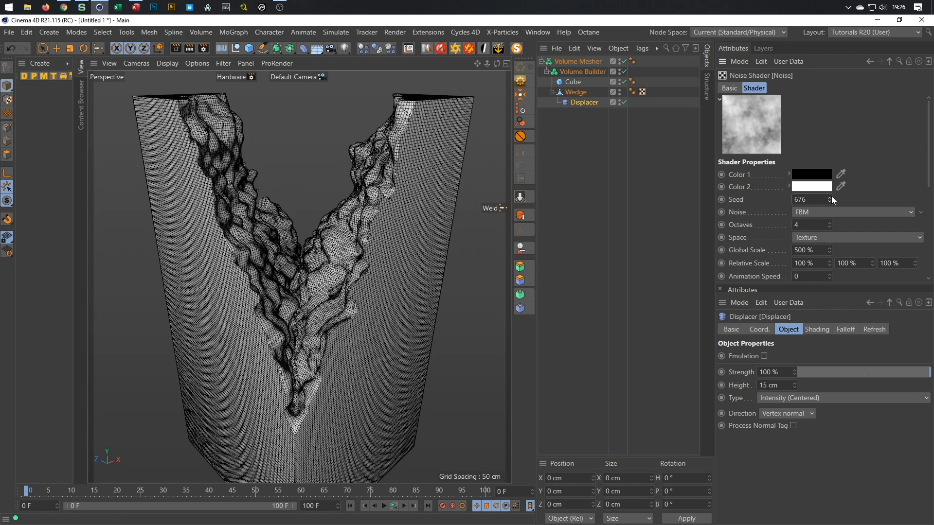
pyautogui.click(831, 197)
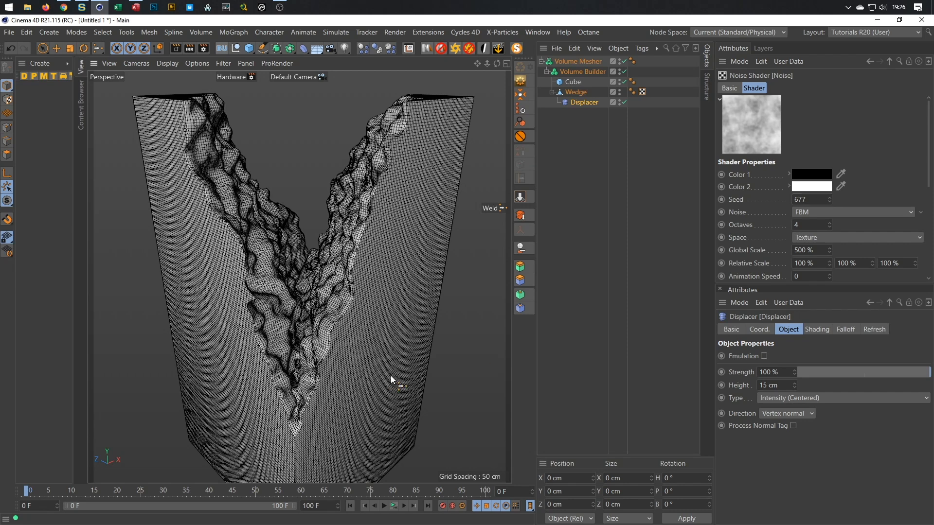
# - Try a global scale of 600 % on the Displacer's FBM noise and inspect the carved V-shaped opening
pyautogui.scroll(5, 416, 375)
pyautogui.scroll(-4, 381, 367)
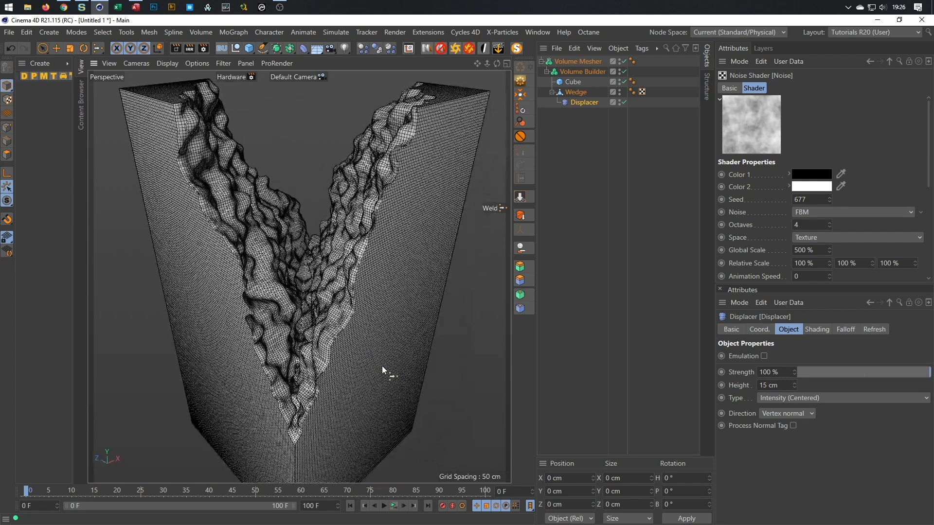
pyautogui.keyDown('alt'); pyautogui.moveTo(382, 366); pyautogui.dragTo(374, 149); pyautogui.keyUp('alt')
pyautogui.scroll(5, 383, 139)
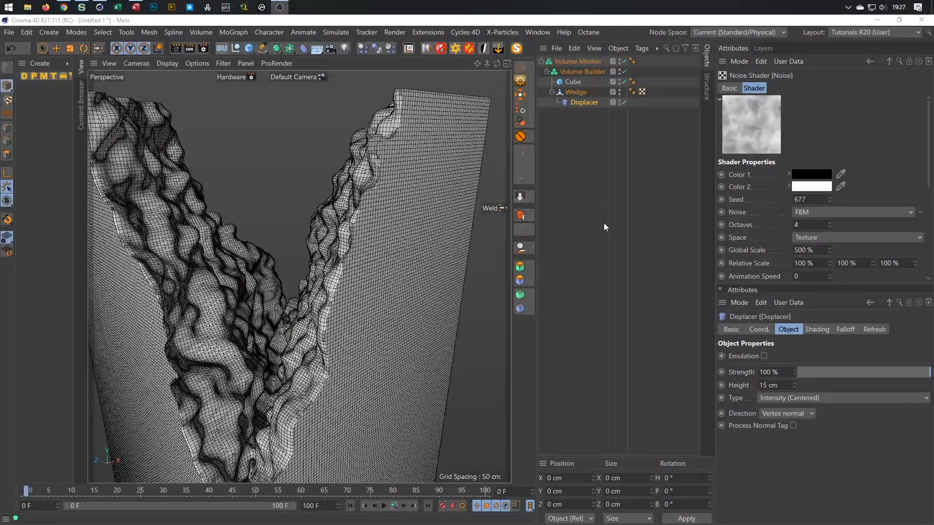
pyautogui.doubleClick(816, 250)
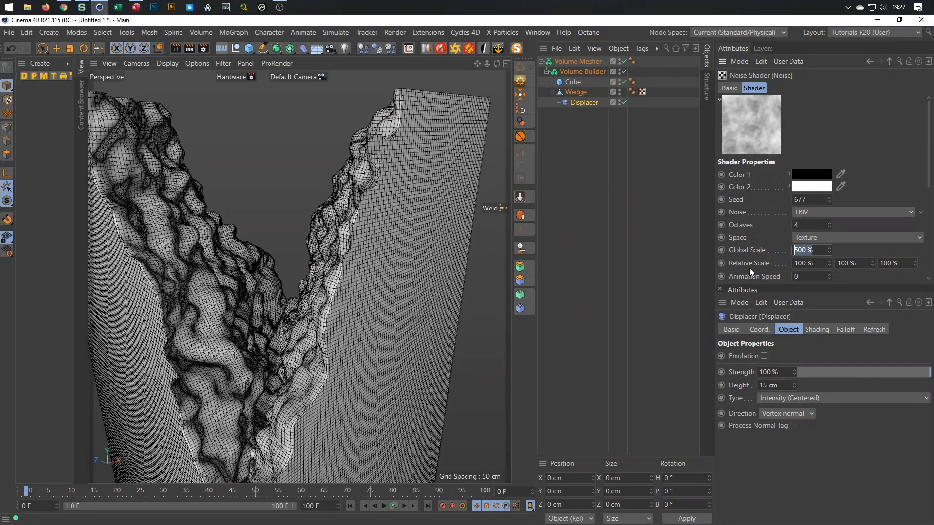
pyautogui.write('600')
pyautogui.press('Return')
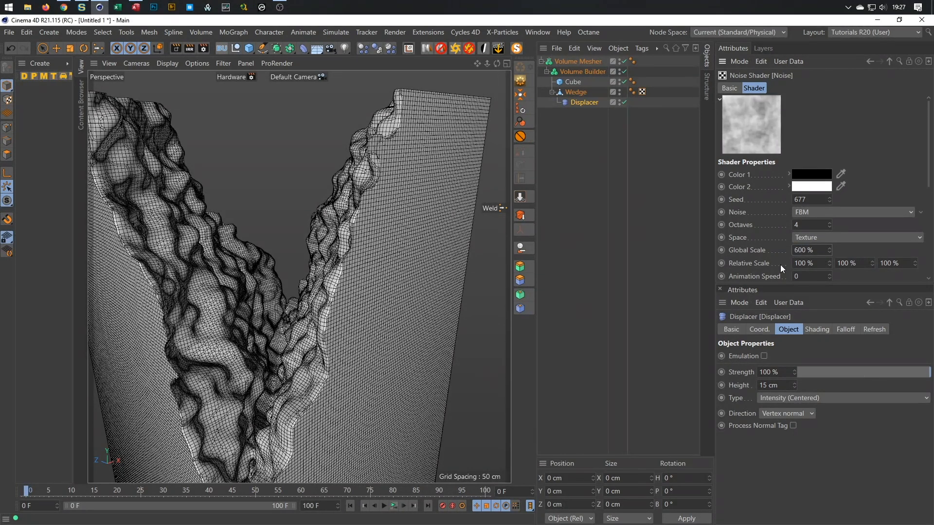
pyautogui.keyDown('alt'); pyautogui.moveTo(344, 307); pyautogui.dragTo(298, 230); pyautogui.keyUp('alt')
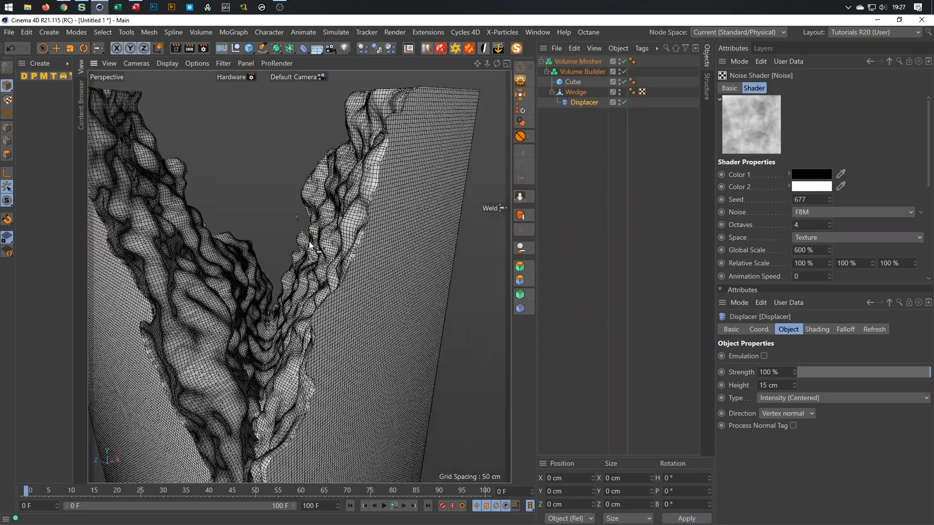
pyautogui.scroll(-5, 352, 341)
pyautogui.keyDown('alt'); pyautogui.moveTo(349, 358); pyautogui.dragTo(336, 357); pyautogui.keyUp('alt')
# - Reduce the Displacer's FBM noise to 3 octaves and check the carved surface from another angle
pyautogui.click(815, 225)
pyautogui.press('BackSpace')
pyautogui.write('3')
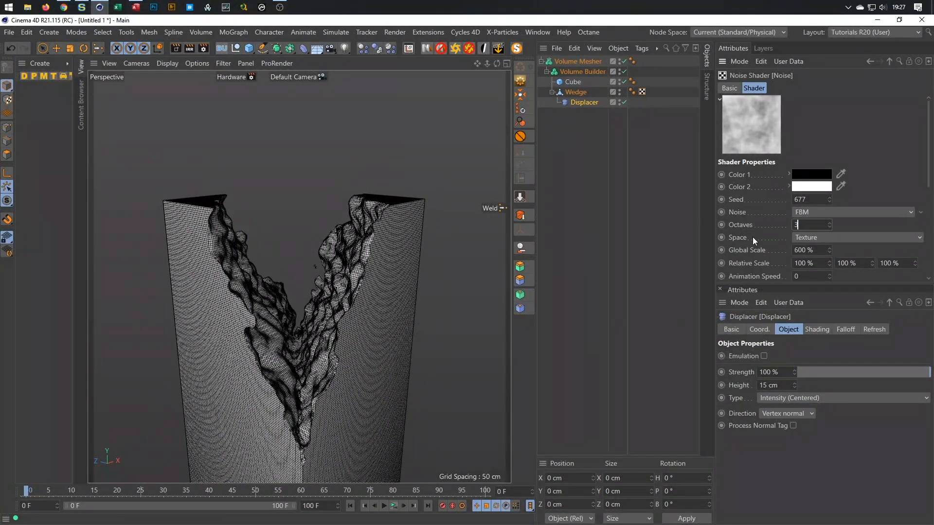
pyautogui.press('Return')
pyautogui.keyDown('alt'); pyautogui.moveTo(334, 340); pyautogui.dragTo(299, 335); pyautogui.keyUp('alt')
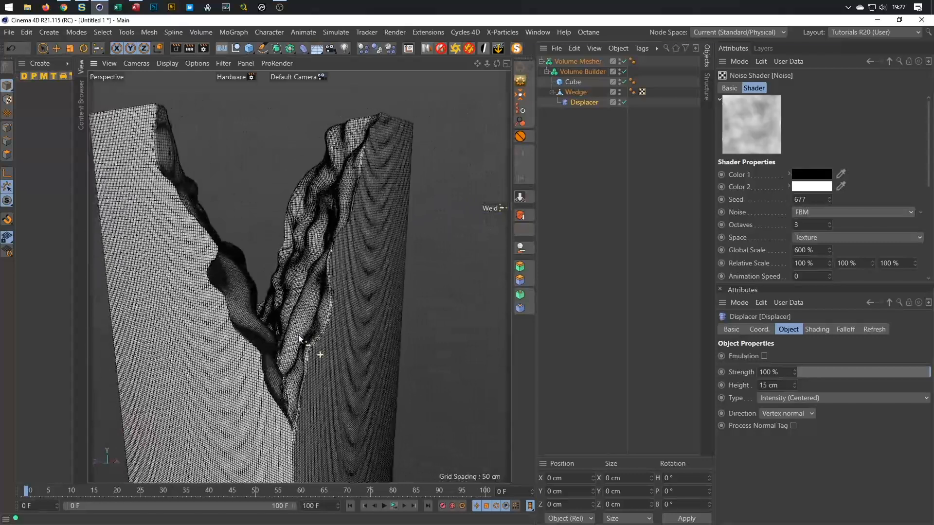
# - Set the FBM noise's global scale to 500 % and examine the carved edges up close
pyautogui.doubleClick(811, 246)
pyautogui.write('500')
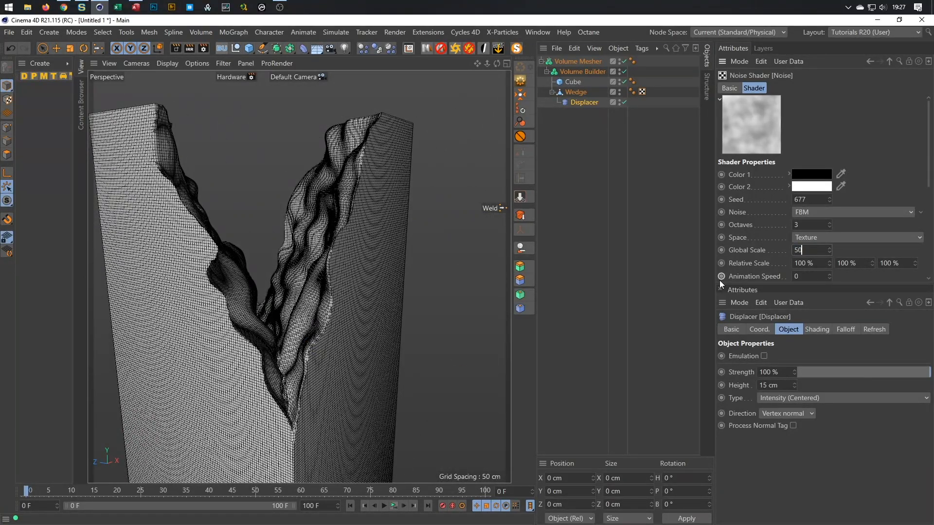
pyautogui.press('Return')
pyautogui.keyDown('alt'); pyautogui.moveTo(317, 322); pyautogui.dragTo(343, 317); pyautogui.keyUp('alt')
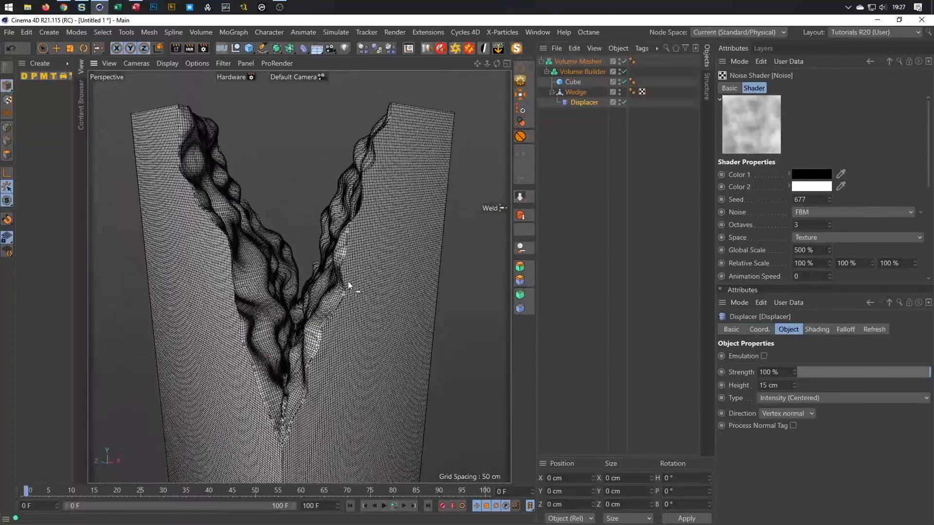
pyautogui.keyDown('alt'); pyautogui.moveTo(335, 253); pyautogui.dragTo(416, 220, button='right'); pyautogui.keyUp('alt')
pyautogui.keyDown('alt'); pyautogui.moveTo(416, 221); pyautogui.dragTo(363, 185); pyautogui.keyUp('alt')
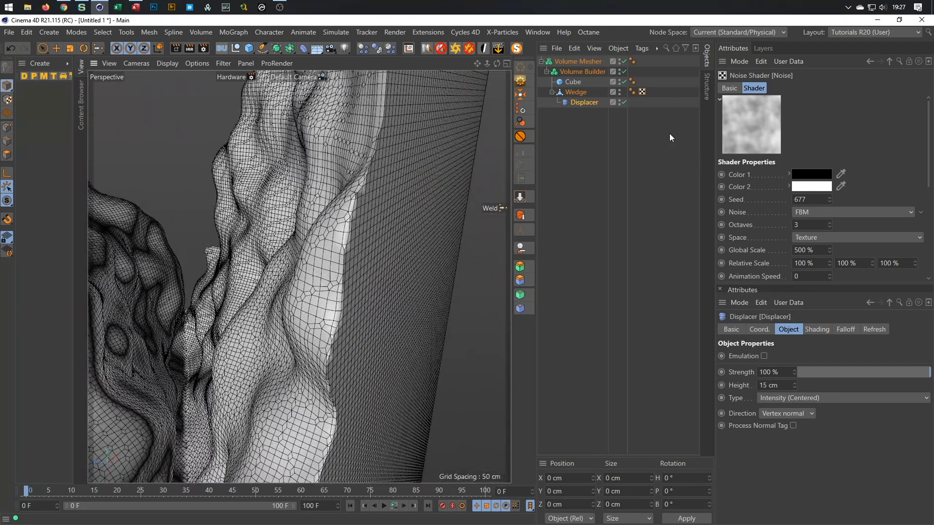
# - Refine the Volume Builder's voxel size to 0.5 cm and inspect the mesh along the carved edge
pyautogui.click(584, 73)
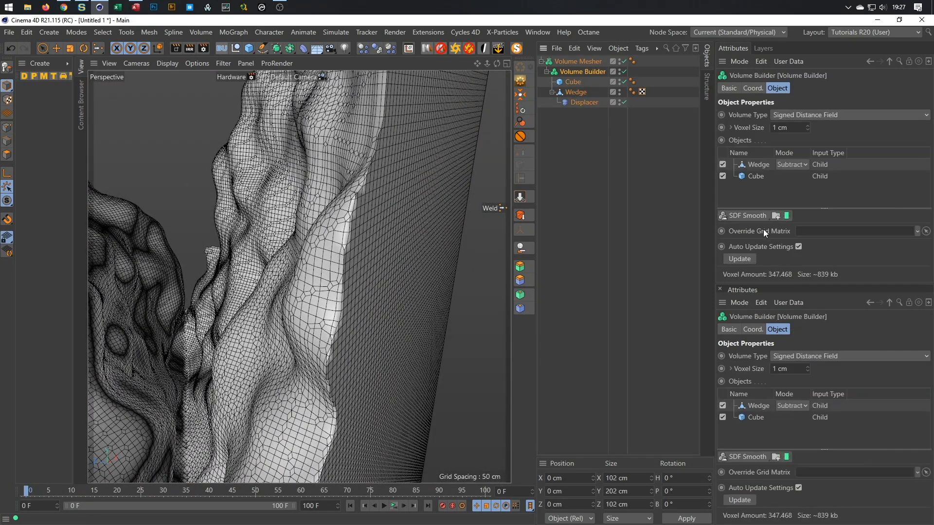
pyautogui.keyDown('alt'); pyautogui.moveTo(312, 248); pyautogui.dragTo(283, 266, button='right'); pyautogui.keyUp('alt')
pyautogui.moveTo(284, 266)
pyautogui.keyDown('alt'); pyautogui.mouseDown()
pyautogui.moveTo(326, 272)
pyautogui.moveTo(293, 254)
pyautogui.mouseUp(); pyautogui.keyUp('alt')
pyautogui.keyDown('alt'); pyautogui.moveTo(292, 254); pyautogui.dragTo(354, 251, button='right'); pyautogui.keyUp('alt')
pyautogui.keyDown('alt'); pyautogui.moveTo(354, 251); pyautogui.dragTo(410, 241); pyautogui.keyUp('alt')
pyautogui.click(778, 128)
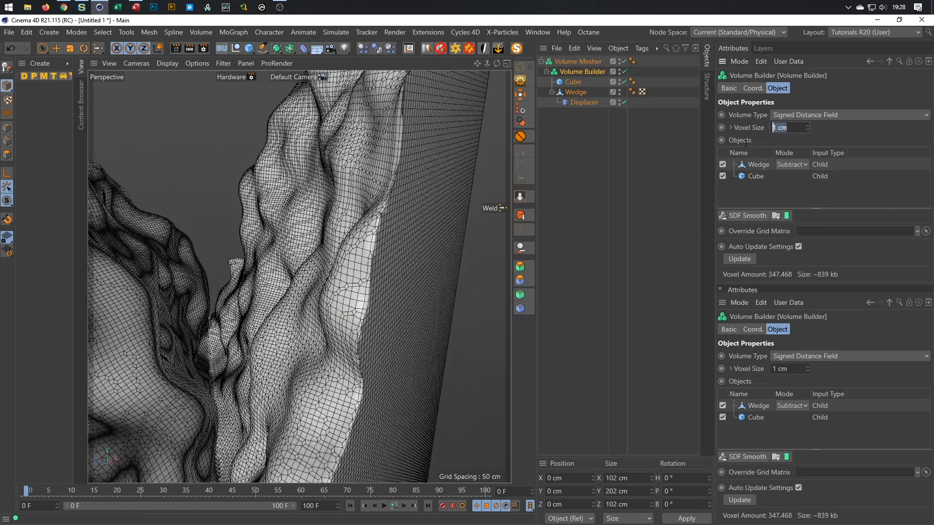
pyautogui.write('0.5')
pyautogui.press('Return')
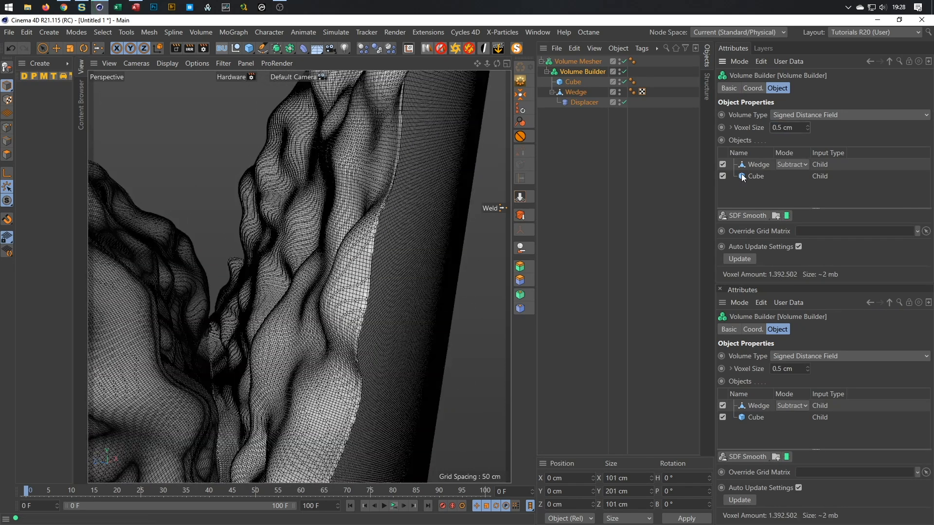
pyautogui.keyDown('alt'); pyautogui.moveTo(453, 270); pyautogui.dragTo(355, 187); pyautogui.keyUp('alt')
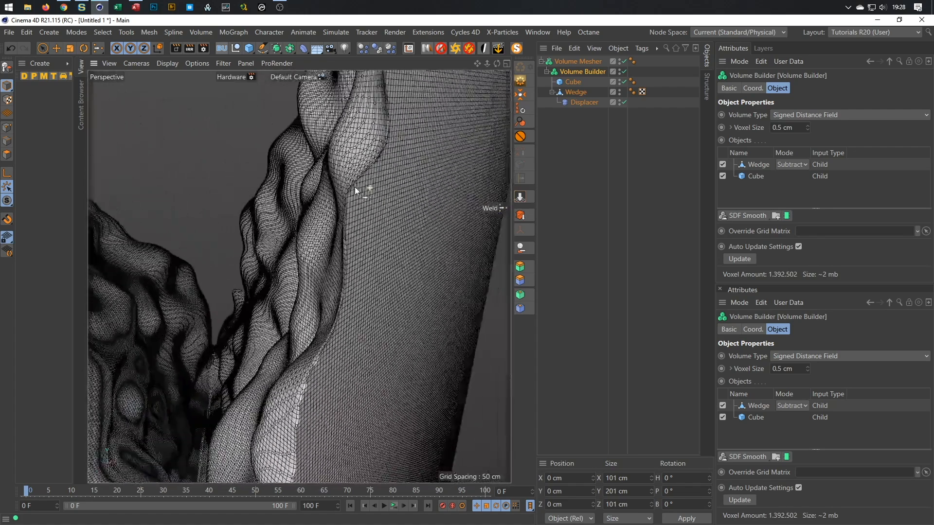
# - Add an SDF Smooth filter above the Wedge in the Volume Builder and set its voxel distance to 1
pyautogui.click(771, 165)
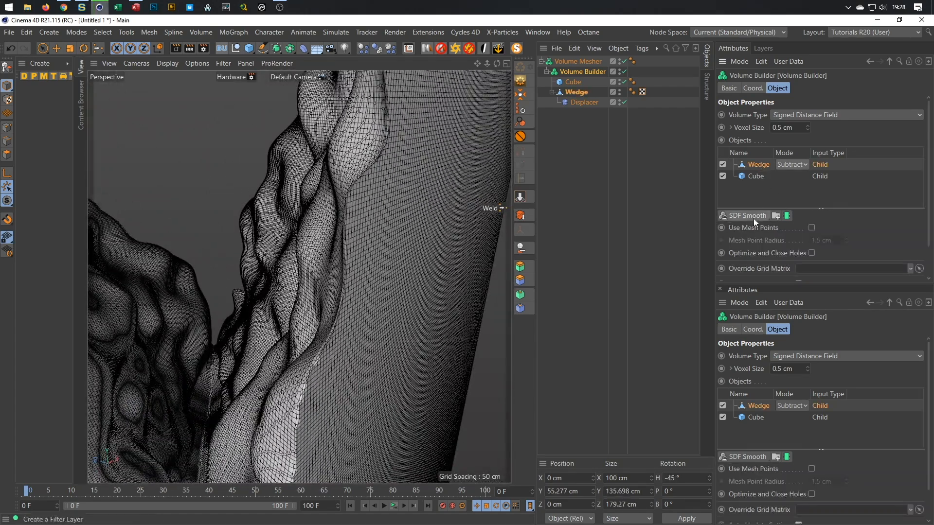
pyautogui.click(752, 215)
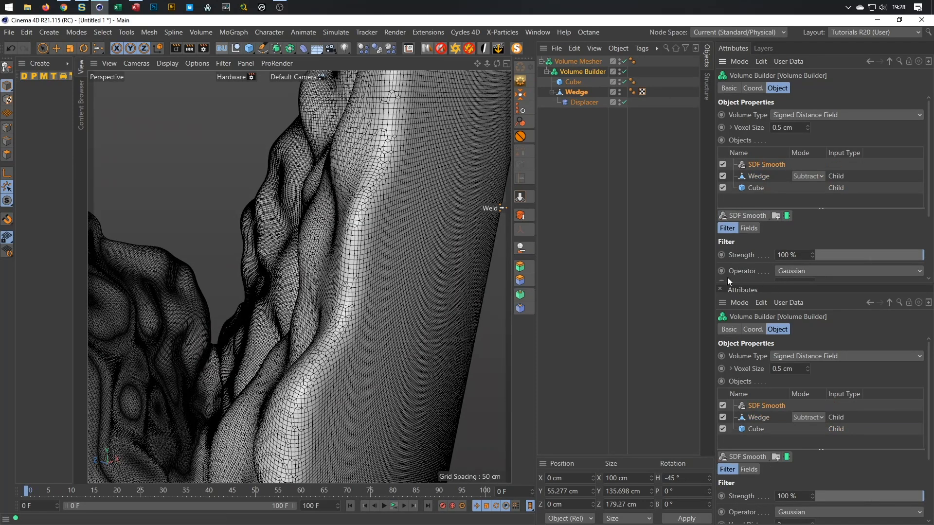
pyautogui.moveTo(775, 284); pyautogui.dragTo(775, 328)
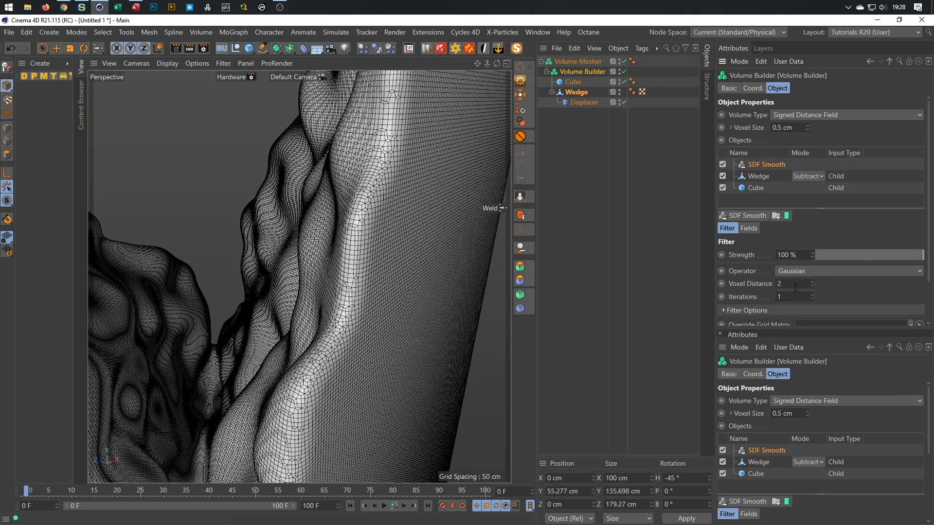
pyautogui.press('Return')
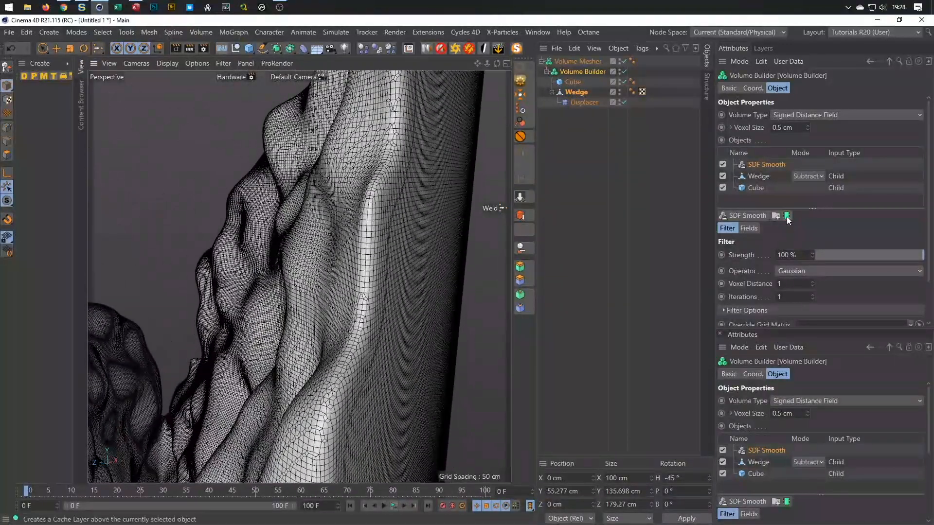
# - Try the Mean Curvature operator on the SDF Smooth filter, settle on Mean, and inspect the smoothed edges
pyautogui.click(805, 271)
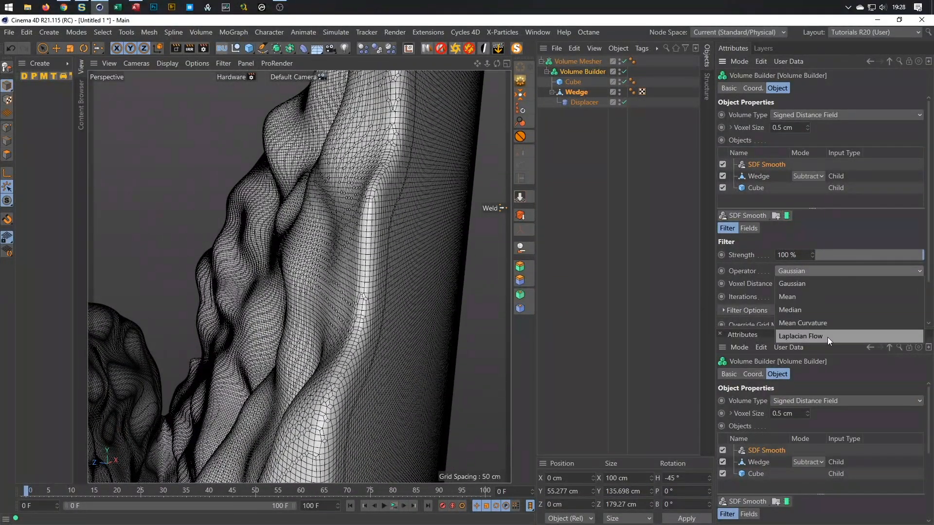
pyautogui.click(837, 322)
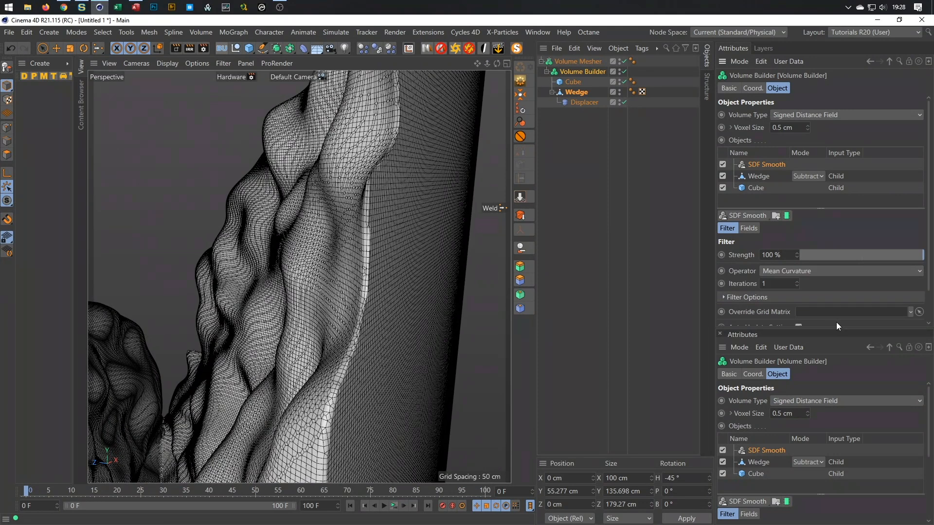
pyautogui.click(813, 271)
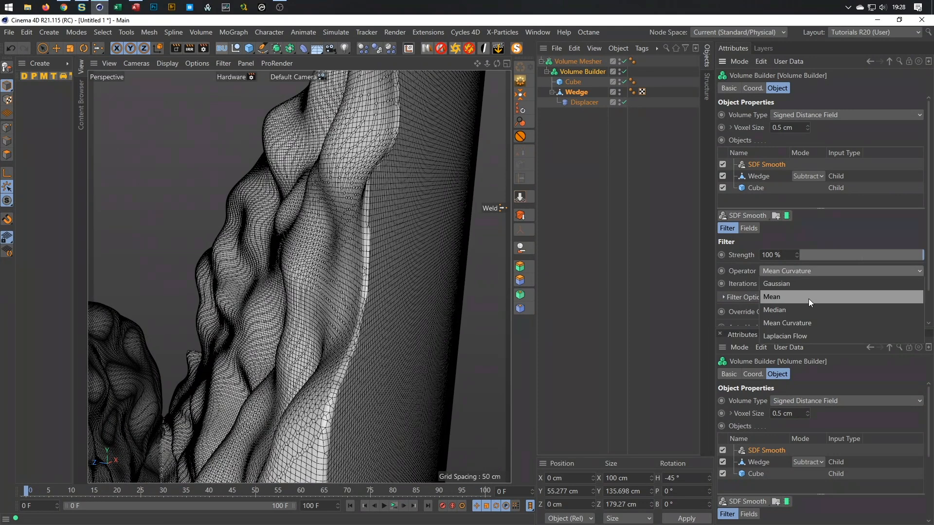
pyautogui.click(809, 298)
pyautogui.scroll(10, 384, 306)
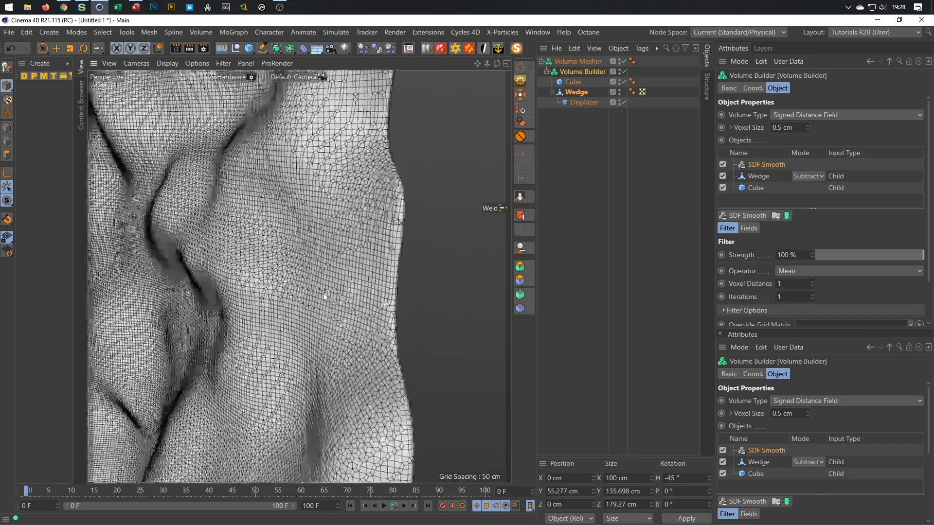
pyautogui.scroll(-10, 379, 322)
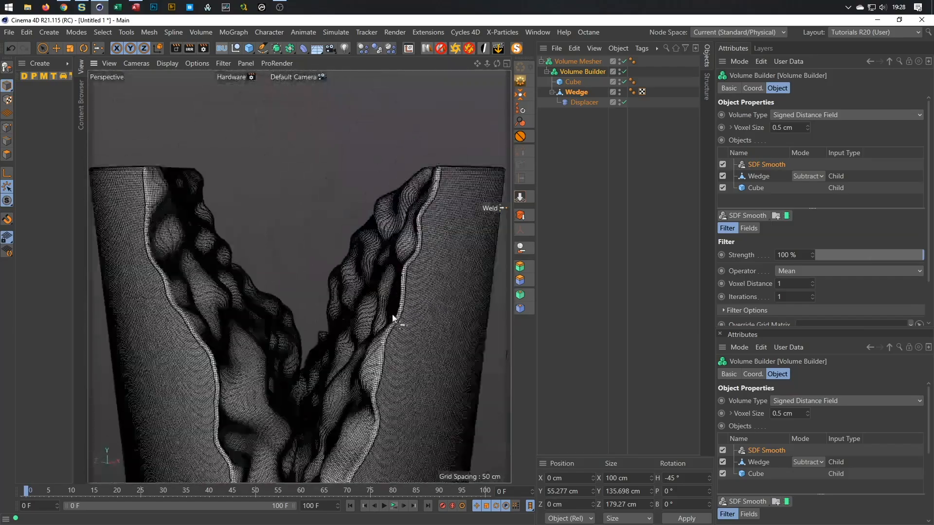
pyautogui.scroll(-3, 363, 270)
pyautogui.keyDown('alt'); pyautogui.moveTo(361, 303); pyautogui.dragTo(369, 255); pyautogui.keyUp('alt')
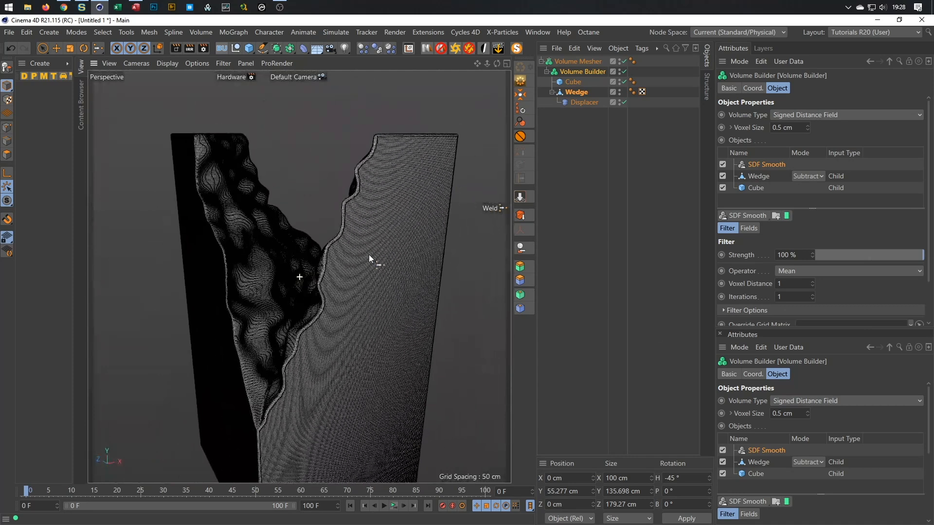
# - Convert the Volume Mesher's current state to a separate polygon object and rename it Stone
pyautogui.click(588, 61)
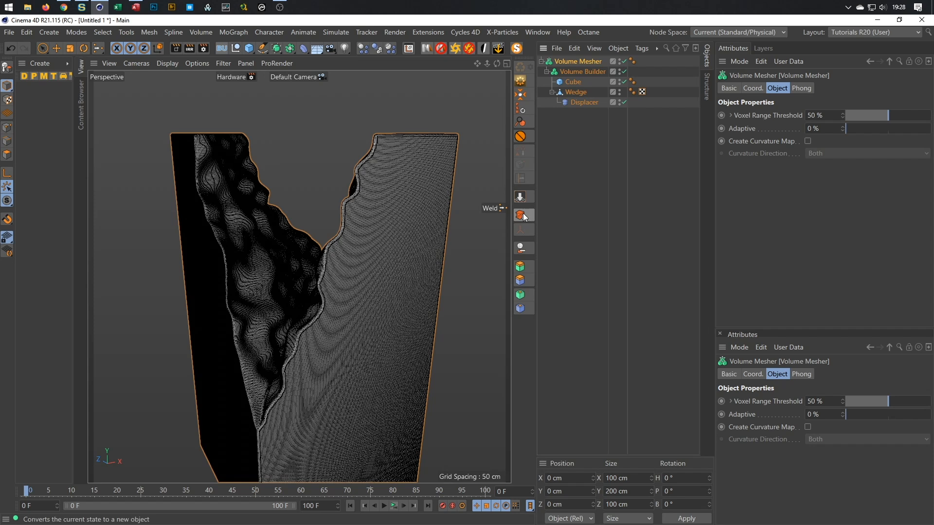
pyautogui.rightClick(579, 60)
pyautogui.scroll(-3, 633, 504)
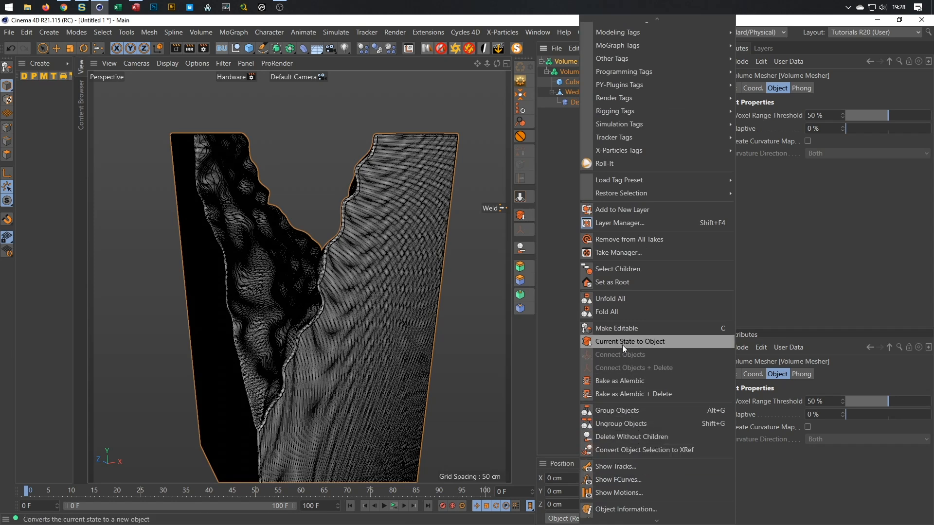
pyautogui.click(551, 338)
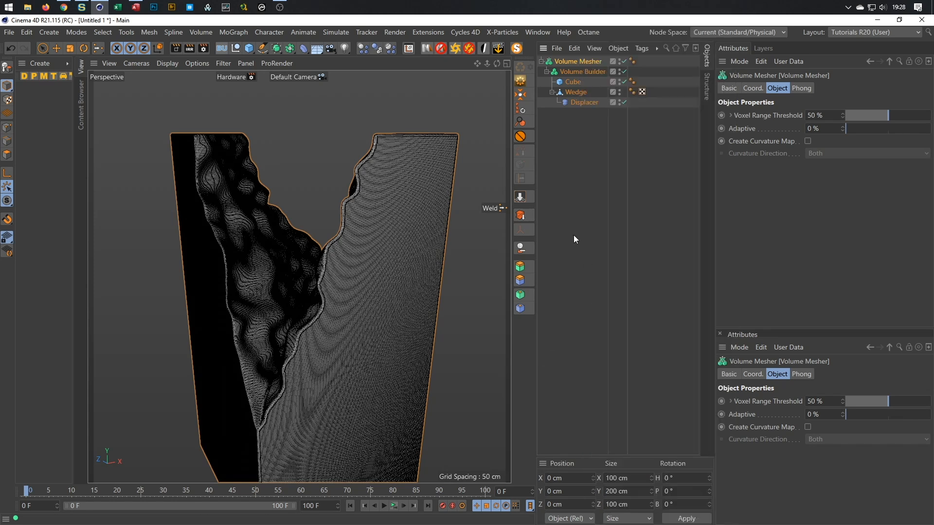
pyautogui.click(521, 218)
pyautogui.doubleClick(585, 113)
pyautogui.write('Stone')
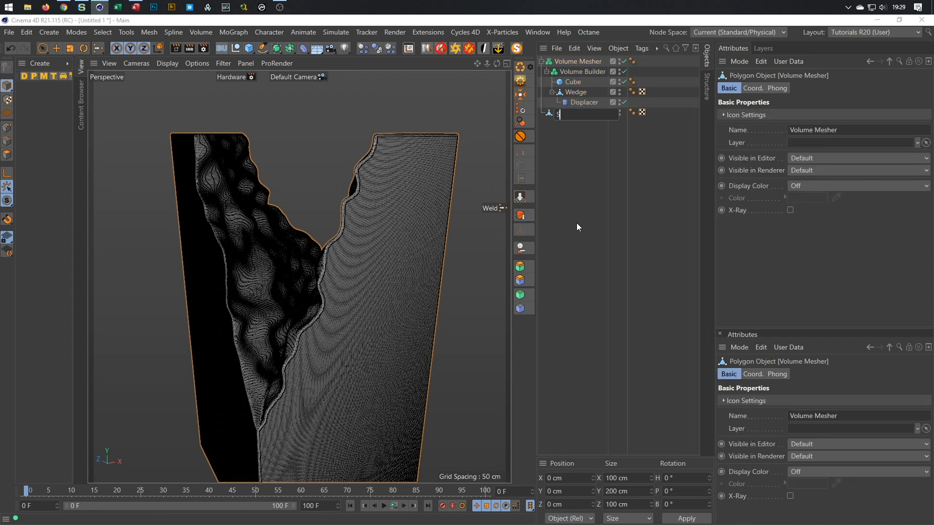
pyautogui.press('Return')
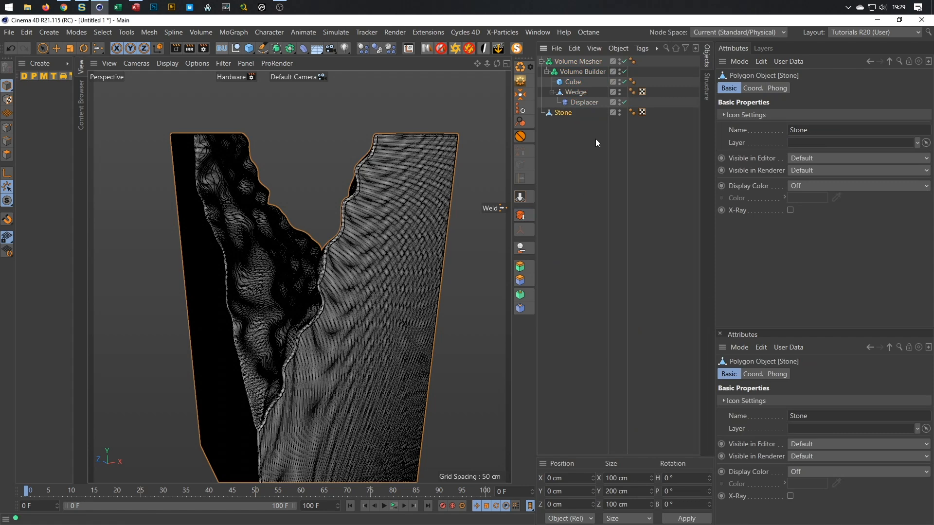
# - Switch the Wedge's mode in the Volume Builder to Intersect and hide the Stone object to inspect the cut-out piece
pyautogui.keyDown('alt'); pyautogui.moveTo(397, 216); pyautogui.dragTo(417, 277); pyautogui.keyUp('alt')
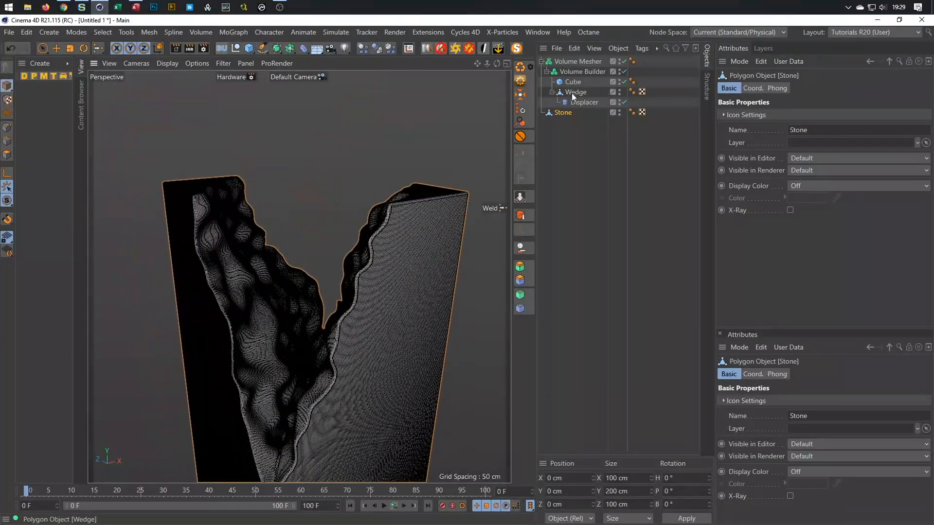
pyautogui.click(589, 72)
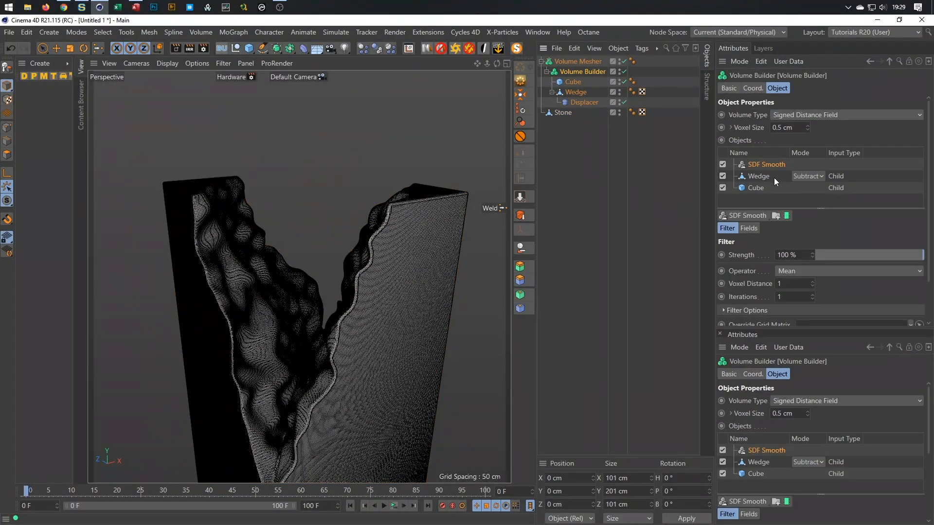
pyautogui.click(809, 176)
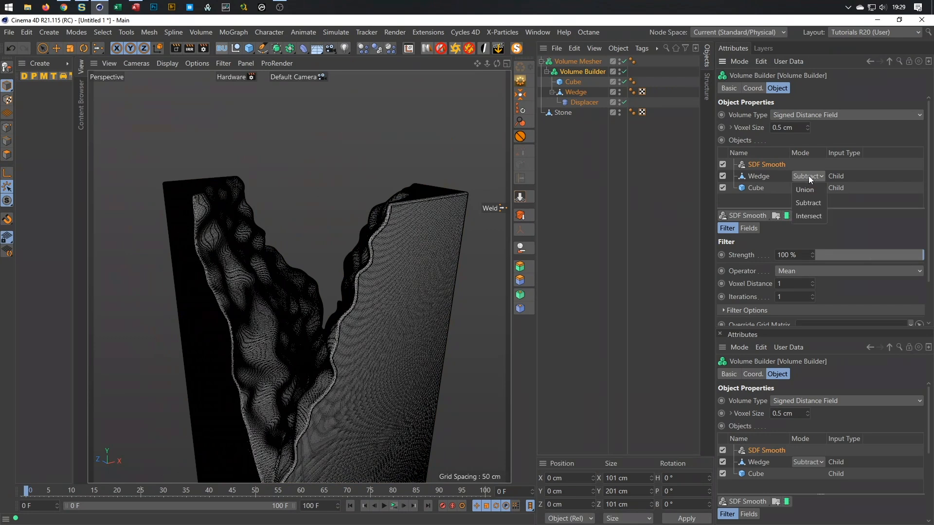
pyautogui.click(810, 217)
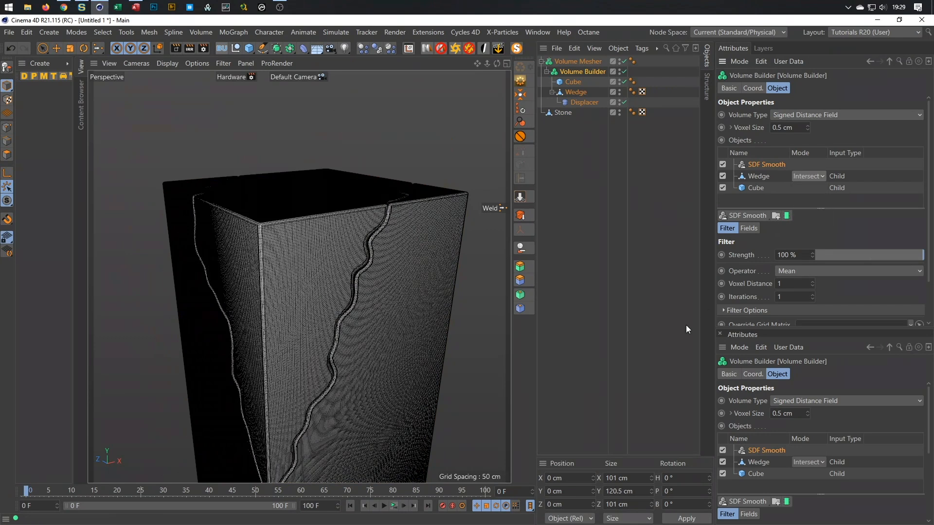
pyautogui.click(620, 112)
pyautogui.keyDown('alt'); pyautogui.moveTo(410, 279); pyautogui.dragTo(370, 258); pyautogui.keyUp('alt')
# - Convert the intersected Volume Mesher's current state to a second polygon object
pyautogui.click(574, 62)
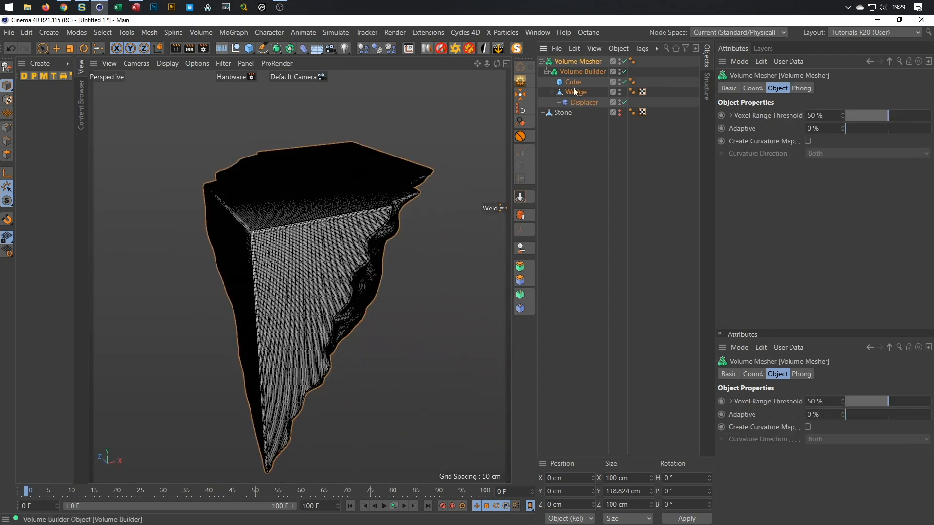
pyautogui.click(520, 215)
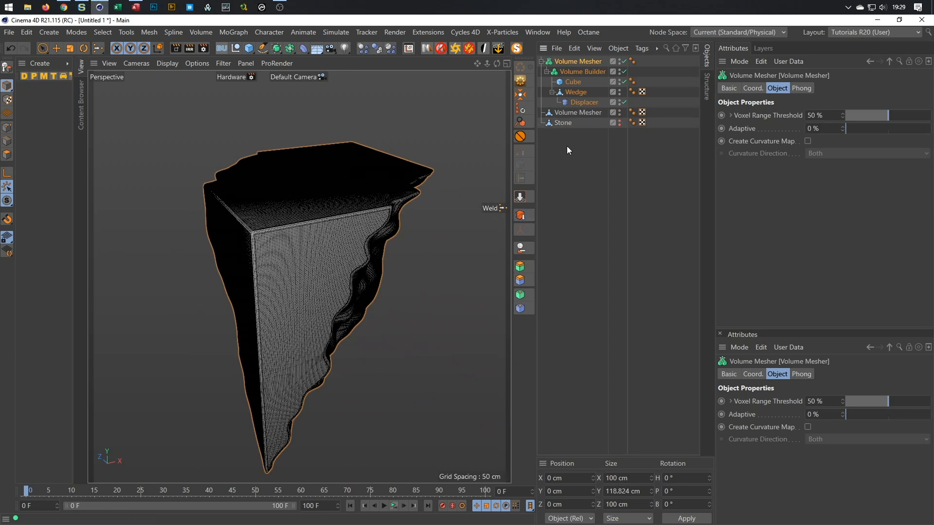
# - Rename the newly baked Volume Mesher polygon object to Water
pyautogui.doubleClick(578, 112)
pyautogui.write('Water')
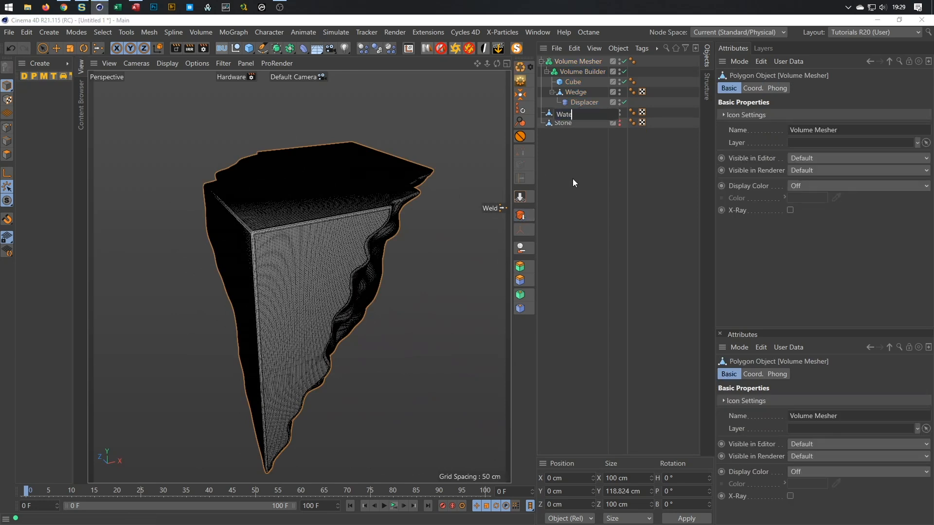
pyautogui.press('Return')
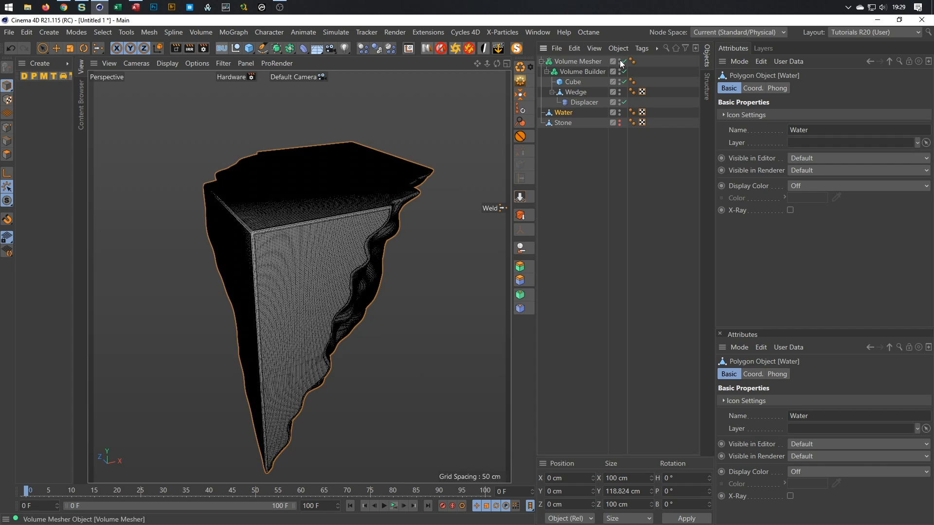
# - Disable the Volume Mesher and its Volume Builder, show the Stone object again, and set plain Gouraud shading to inspect the seam
pyautogui.moveTo(626, 63); pyautogui.dragTo(624, 72)
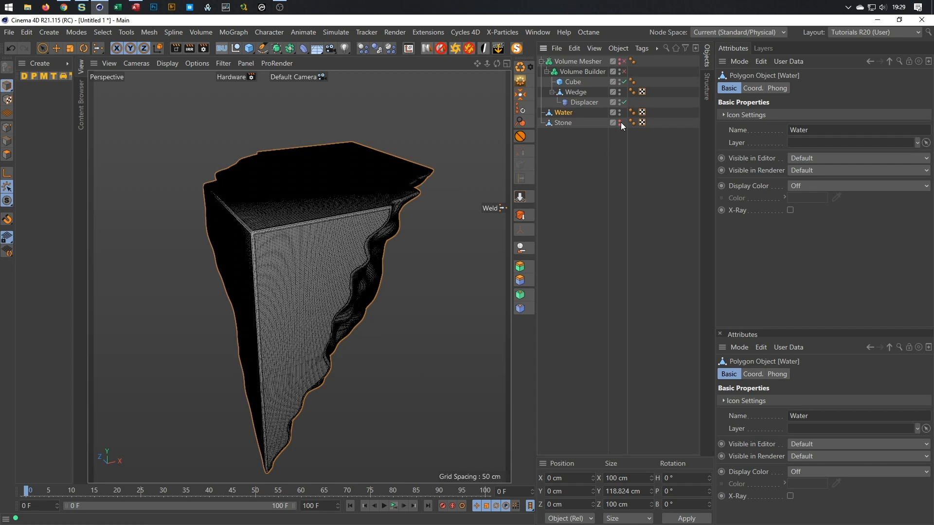
pyautogui.keyDown('alt'); pyautogui.click(620, 122); pyautogui.keyUp('alt')
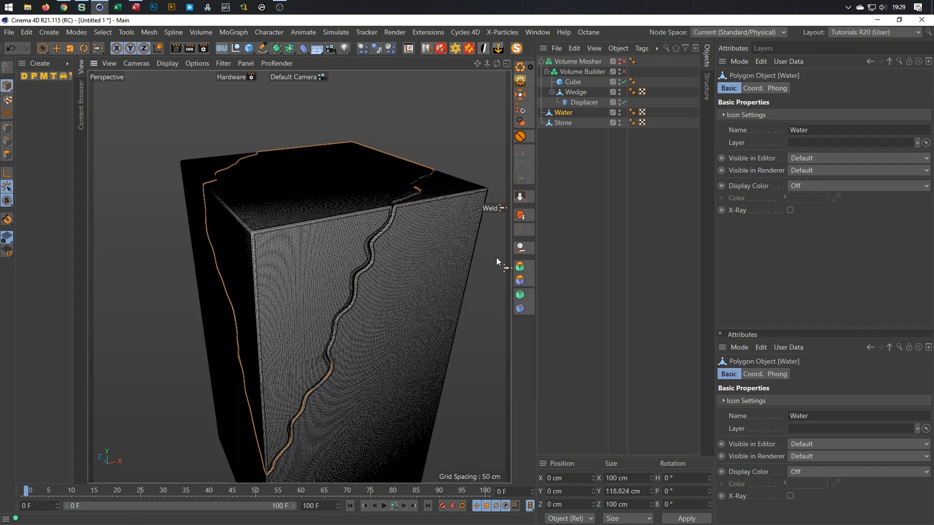
pyautogui.press('n')
pyautogui.press('a')
pyautogui.moveTo(347, 258)
pyautogui.keyDown('alt'); pyautogui.mouseDown()
pyautogui.moveTo(380, 237)
pyautogui.moveTo(373, 200)
pyautogui.moveTo(313, 268)
pyautogui.moveTo(296, 174)
pyautogui.moveTo(342, 290)
pyautogui.moveTo(402, 296)
pyautogui.moveTo(234, 290)
pyautogui.moveTo(249, 326)
pyautogui.moveTo(331, 314)
pyautogui.moveTo(209, 339)
pyautogui.moveTo(240, 311)
pyautogui.moveTo(204, 223)
pyautogui.moveTo(210, 267)
pyautogui.moveTo(177, 285)
pyautogui.moveTo(212, 258)
pyautogui.moveTo(323, 334)
pyautogui.moveTo(349, 312)
pyautogui.moveTo(312, 318)
pyautogui.moveTo(346, 287)
pyautogui.moveTo(329, 307)
pyautogui.moveTo(287, 298)
pyautogui.mouseUp(); pyautogui.keyUp('alt')
pyautogui.keyDown('alt'); pyautogui.moveTo(318, 344); pyautogui.dragTo(331, 327, button='right'); pyautogui.keyUp('alt')
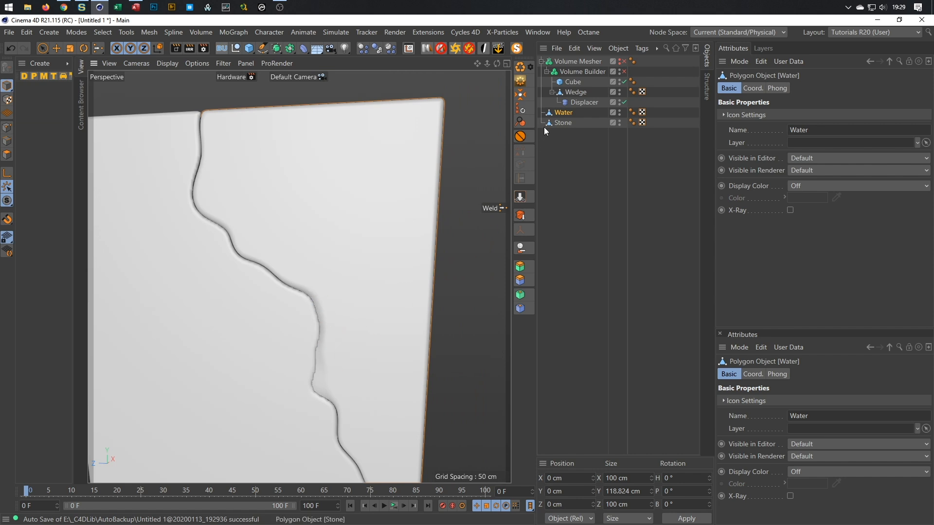
# - Add a Null below the Stone object and group Water and Stone under it
pyautogui.click(236, 48)
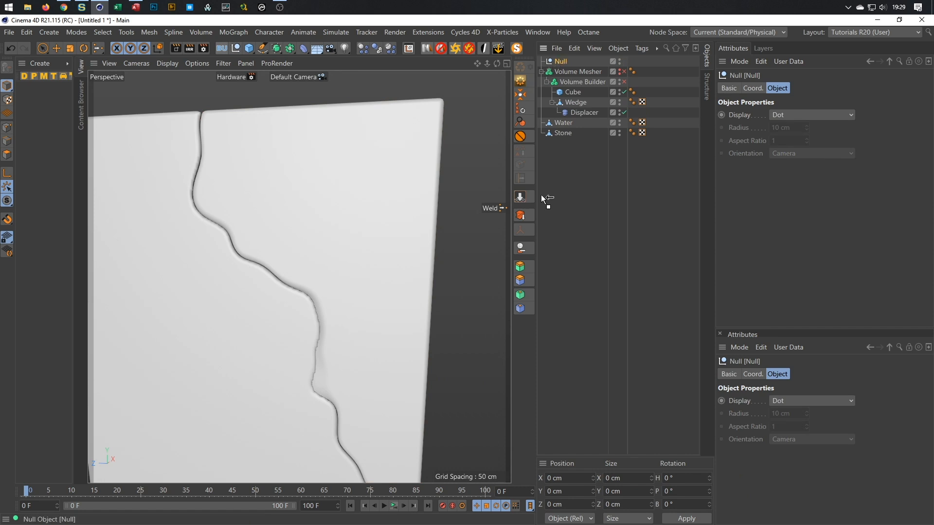
pyautogui.moveTo(559, 62); pyautogui.dragTo(574, 184)
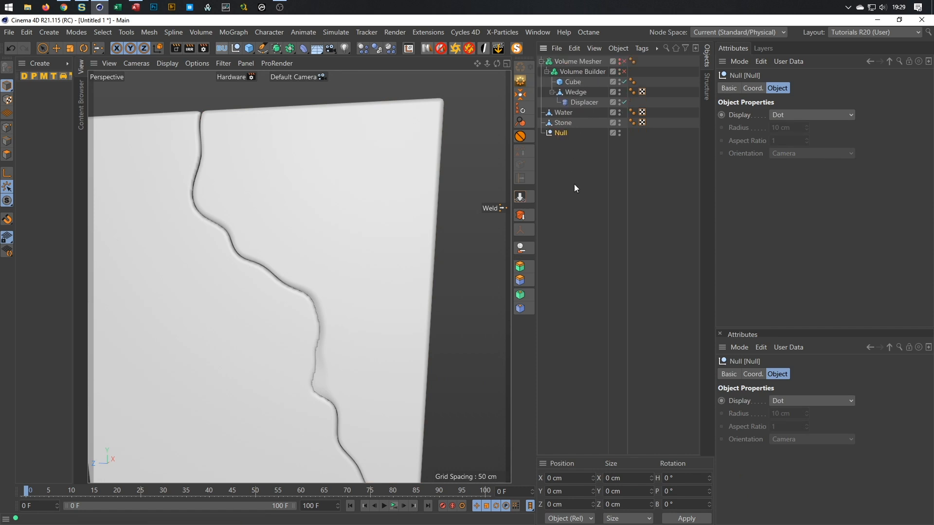
pyautogui.click(563, 123)
pyautogui.keyDown('ctrl'); pyautogui.click(566, 114); pyautogui.keyUp('ctrl')
pyautogui.moveTo(569, 138); pyautogui.dragTo(562, 132)
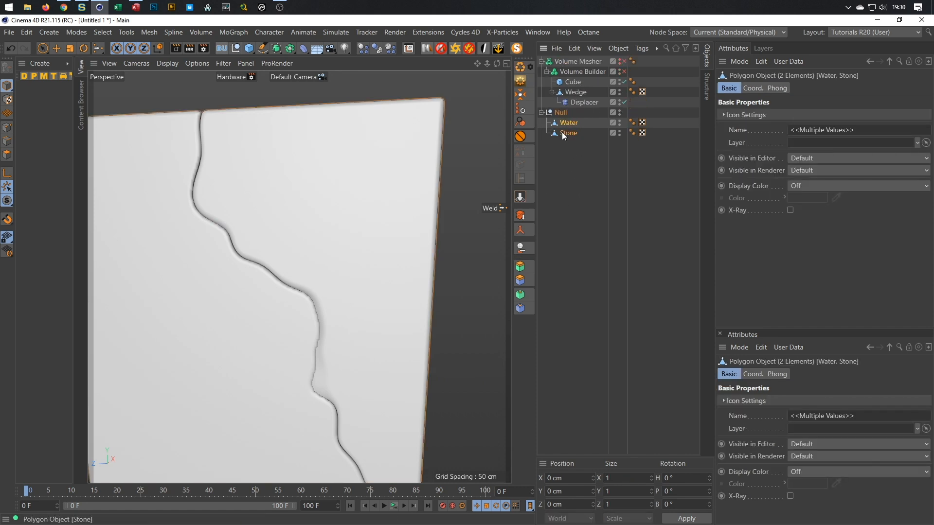
# - Add a Smoothing deformer inside the Null, set its Stiffness to 0 %, and inspect the smoothed seam between the pieces
pyautogui.click(563, 113)
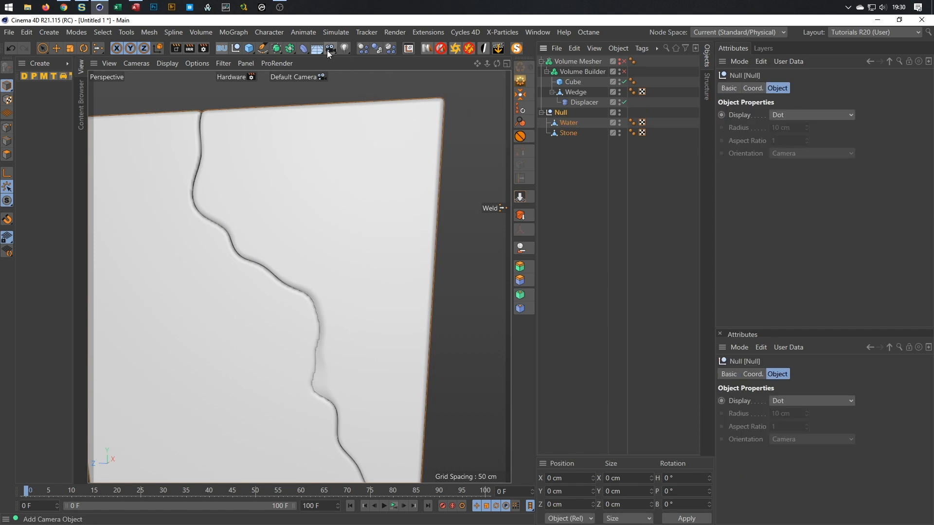
pyautogui.click(304, 49)
pyautogui.click(341, 184)
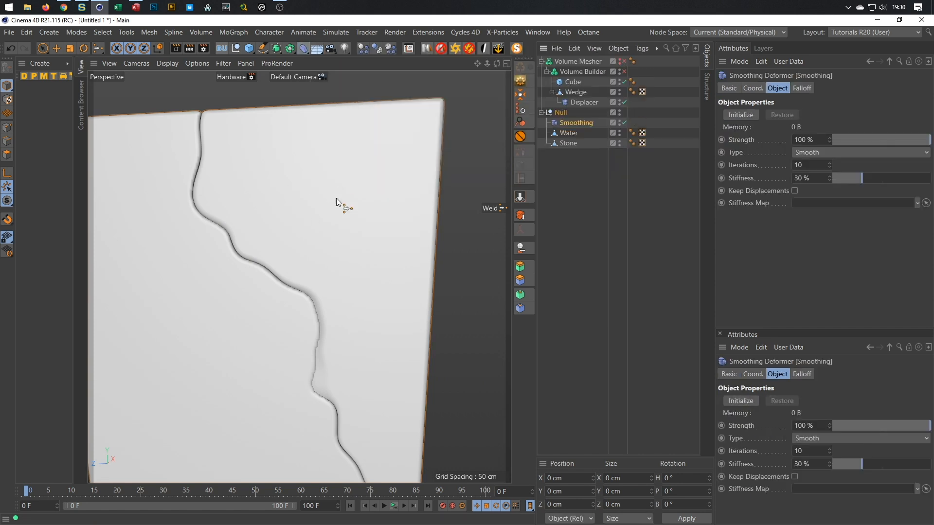
pyautogui.scroll(5, 336, 311)
pyautogui.keyDown('alt'); pyautogui.moveTo(332, 301); pyautogui.dragTo(375, 300); pyautogui.keyUp('alt')
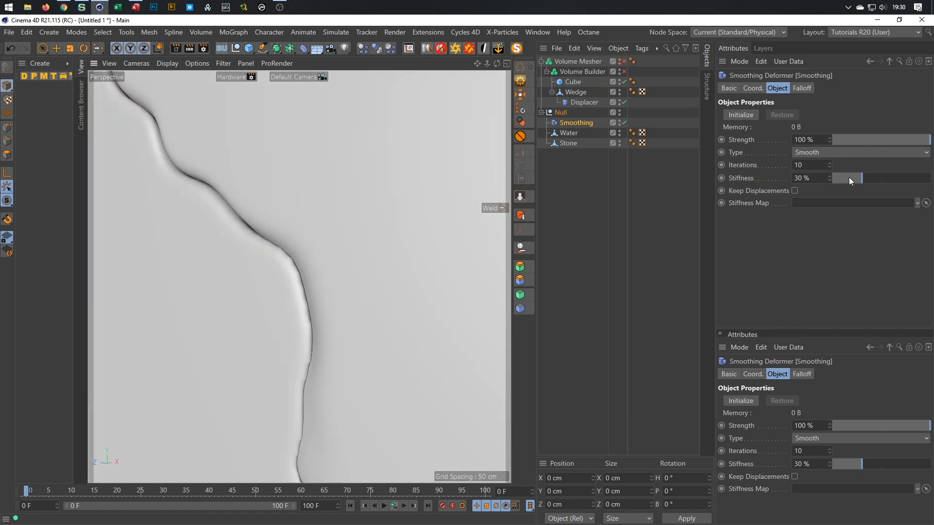
pyautogui.moveTo(848, 177); pyautogui.dragTo(787, 192)
pyautogui.scroll(-5, 294, 343)
pyautogui.keyDown('alt'); pyautogui.moveTo(265, 356); pyautogui.dragTo(414, 294); pyautogui.keyUp('alt')
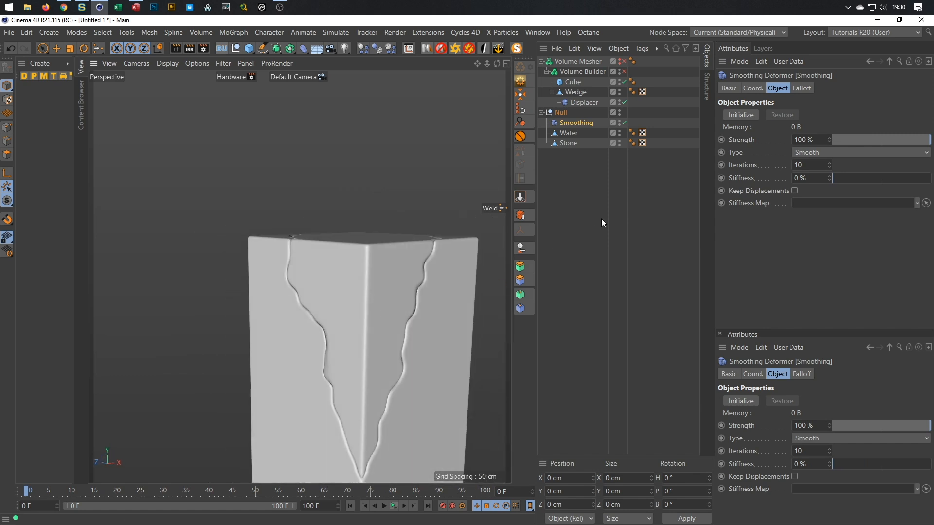
# - Take Water and Stone back out of the Null and delete the Null together with its Smoothing deformer
pyautogui.click(568, 133)
pyautogui.keyDown('ctrl'); pyautogui.click(576, 143); pyautogui.keyUp('ctrl')
pyautogui.moveTo(576, 143); pyautogui.dragTo(569, 176)
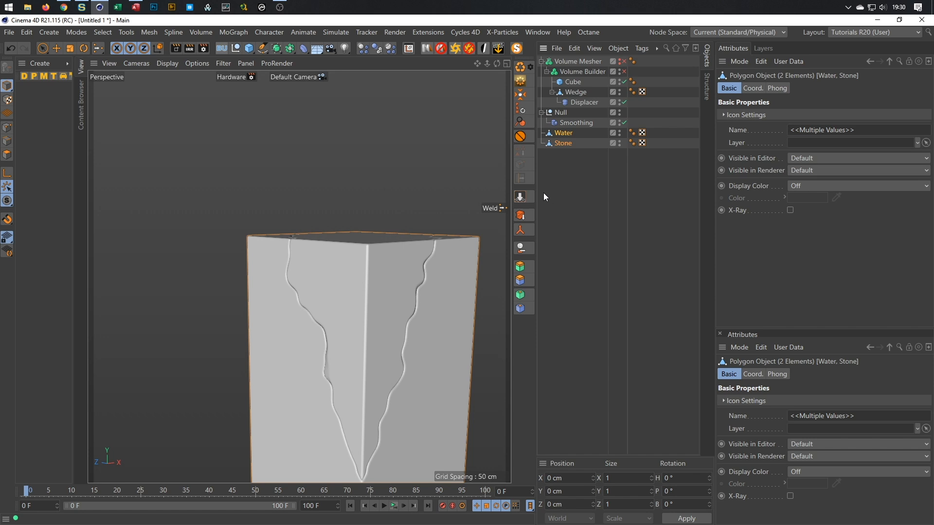
pyautogui.click(560, 102)
pyautogui.click(559, 112)
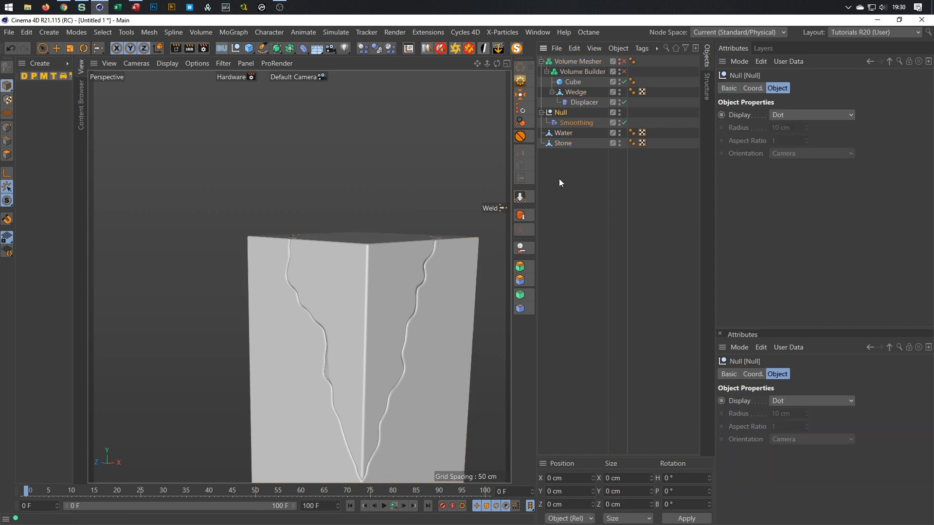
pyautogui.press('Delete')
# - Compare the block with the WATER SCULPTURE video in Chrome, examining the close-up of the water surface at 0:04, and return to Cinema 4D
pyautogui.keyDown('alt'); pyautogui.moveTo(322, 290); pyautogui.dragTo(258, 223, button='middle'); pyautogui.keyUp('alt')
pyautogui.keyDown('alt'); pyautogui.moveTo(258, 223); pyautogui.dragTo(356, 202); pyautogui.keyUp('alt')
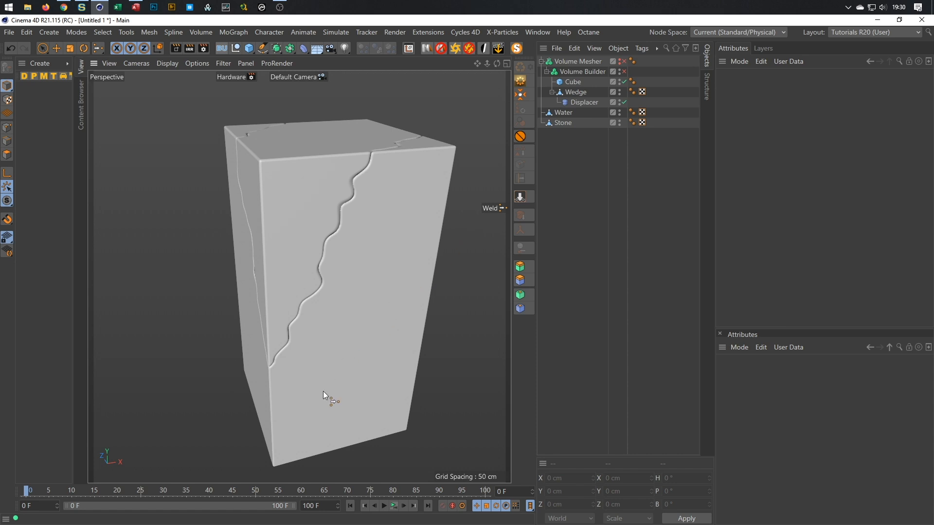
pyautogui.scroll(8, 319, 164)
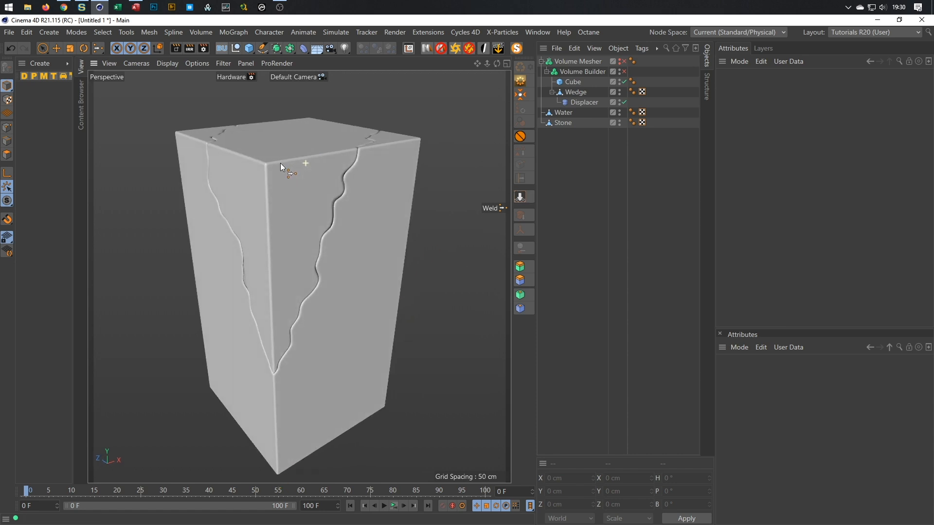
pyautogui.scroll(-6, 369, 177)
pyautogui.scroll(5, 368, 161)
pyautogui.hotkey('alt', 'Tab')
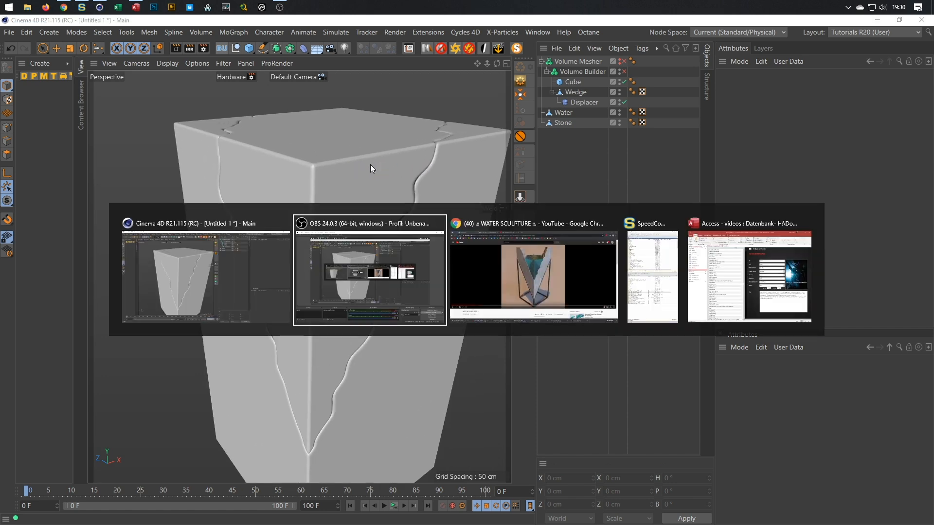
pyautogui.click(516, 284)
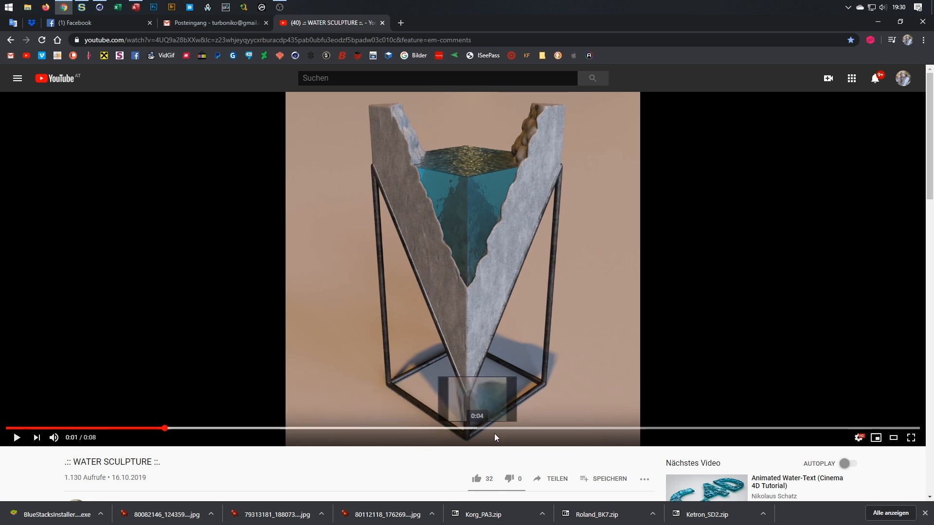
pyautogui.click(553, 428)
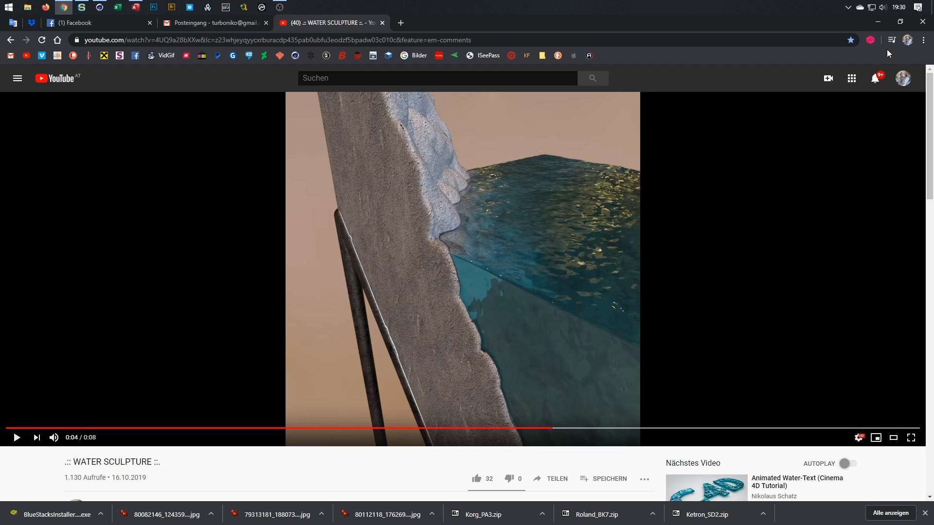
pyautogui.click(880, 23)
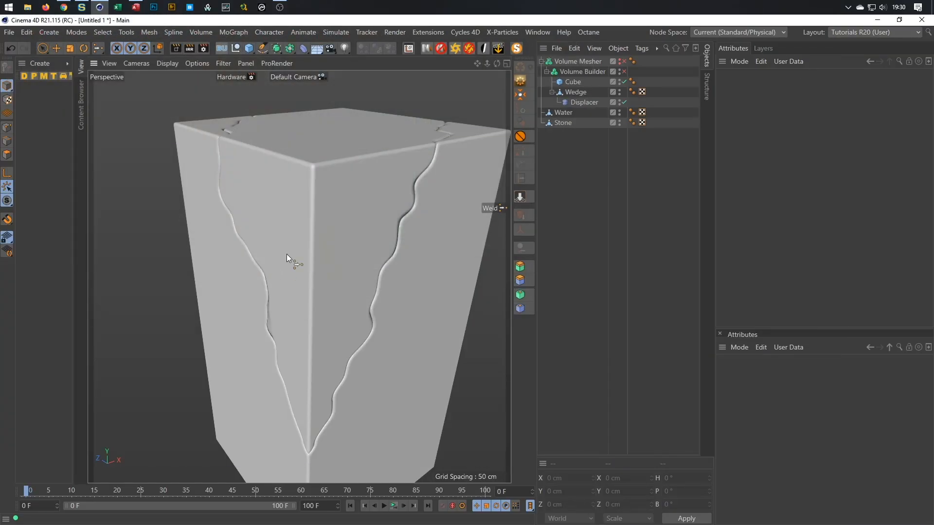
# - Copy the Volume Builder's Cube to the hierarchy's top level, raise it about 38 cm, and scale it uniformly to about 97.8 %
pyautogui.keyDown('alt'); pyautogui.moveTo(385, 165); pyautogui.dragTo(322, 267); pyautogui.keyUp('alt')
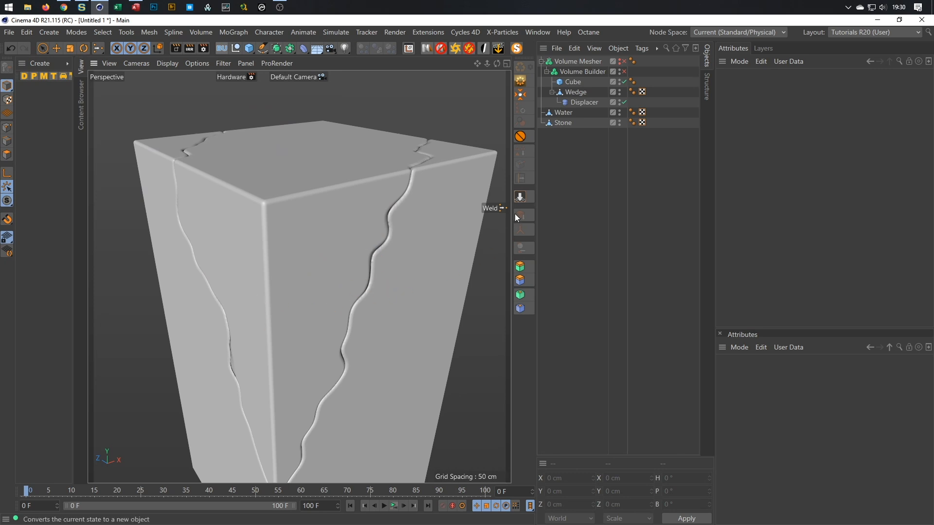
pyautogui.click(576, 82)
pyautogui.keyDown('ctrl'); pyautogui.moveTo(571, 81); pyautogui.dragTo(568, 209); pyautogui.keyUp('ctrl')
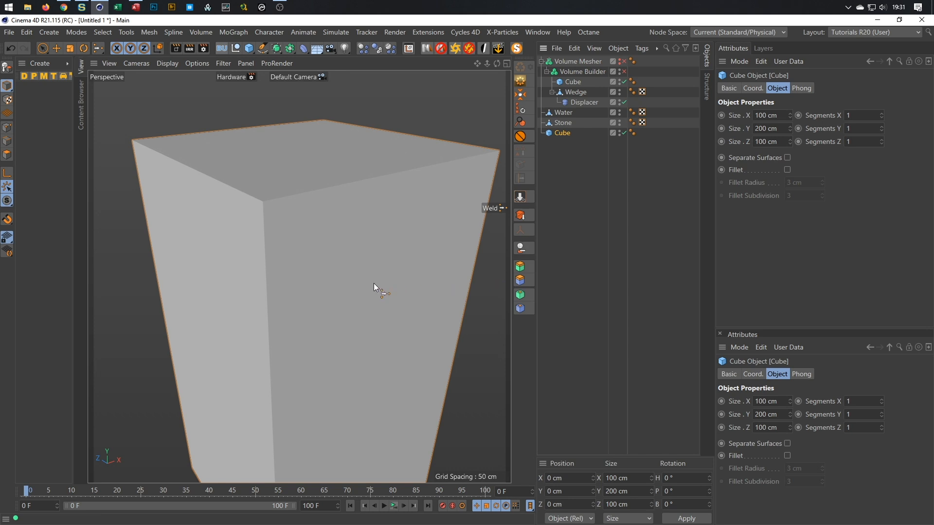
pyautogui.press('e')
pyautogui.moveTo(308, 319); pyautogui.dragTo(303, 248)
pyautogui.press('t')
pyautogui.moveTo(388, 334); pyautogui.dragTo(384, 334)
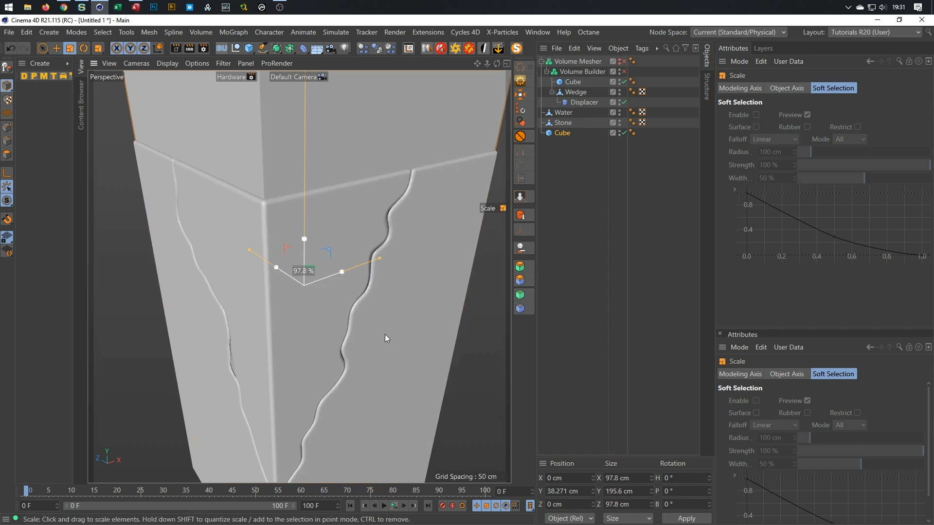
# - Fine-tune the copied Cube's uniform scale to about 98 × 196 × 98 cm and check its edges against the stone block
pyautogui.scroll(4, 386, 170)
pyautogui.keyDown('alt'); pyautogui.moveTo(414, 145); pyautogui.dragTo(412, 152); pyautogui.keyUp('alt')
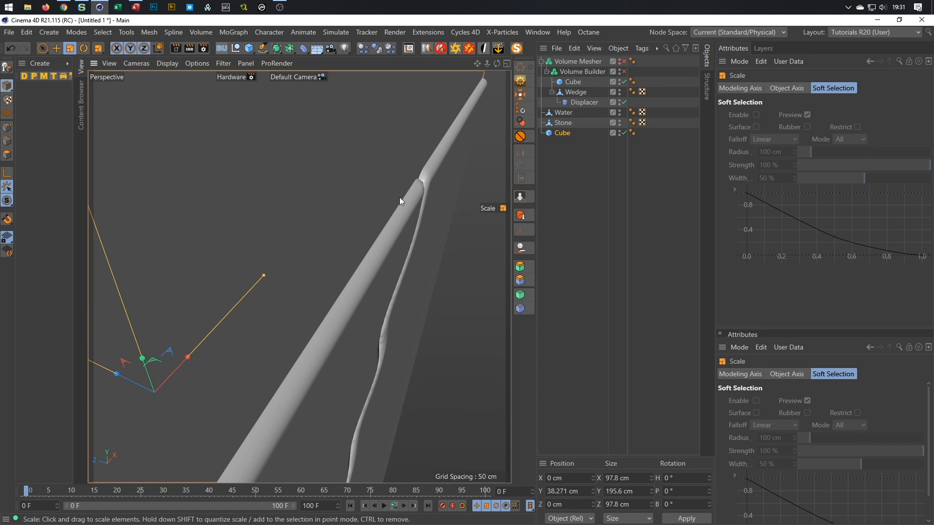
pyautogui.moveTo(439, 255); pyautogui.dragTo(440, 256)
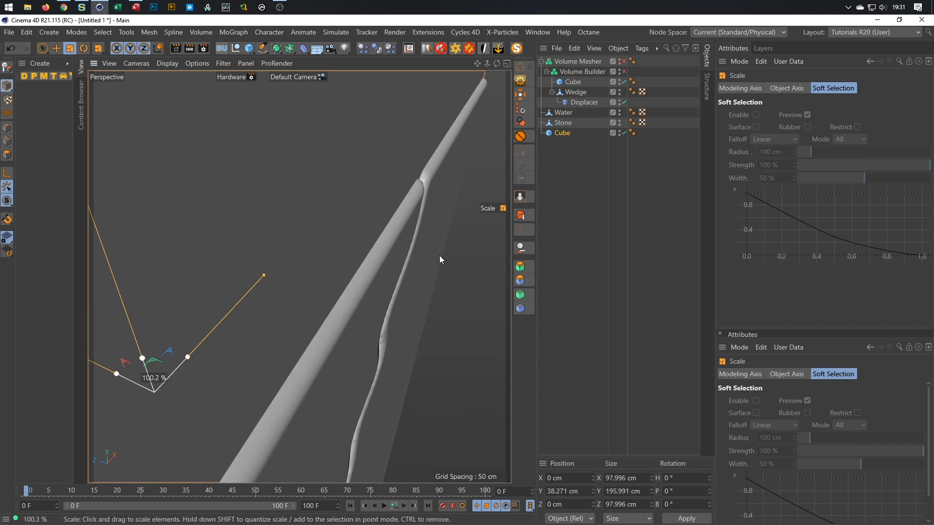
pyautogui.keyDown('alt'); pyautogui.moveTo(406, 256); pyautogui.dragTo(368, 283, button='right'); pyautogui.keyUp('alt')
pyautogui.keyDown('alt'); pyautogui.moveTo(369, 285); pyautogui.dragTo(298, 274); pyautogui.keyUp('alt')
pyautogui.keyDown('alt'); pyautogui.moveTo(299, 275); pyautogui.dragTo(340, 326, button='right'); pyautogui.keyUp('alt')
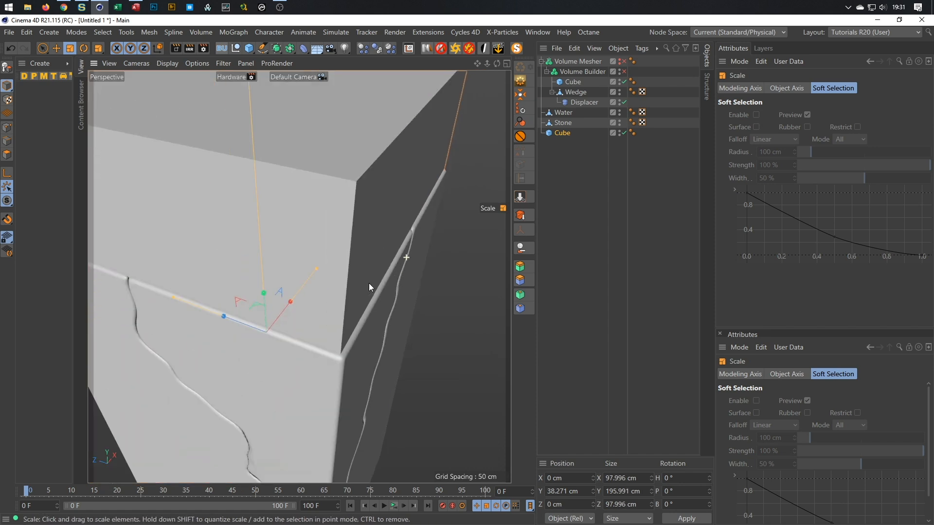
pyautogui.keyDown('alt'); pyautogui.moveTo(339, 326); pyautogui.dragTo(357, 296); pyautogui.keyUp('alt')
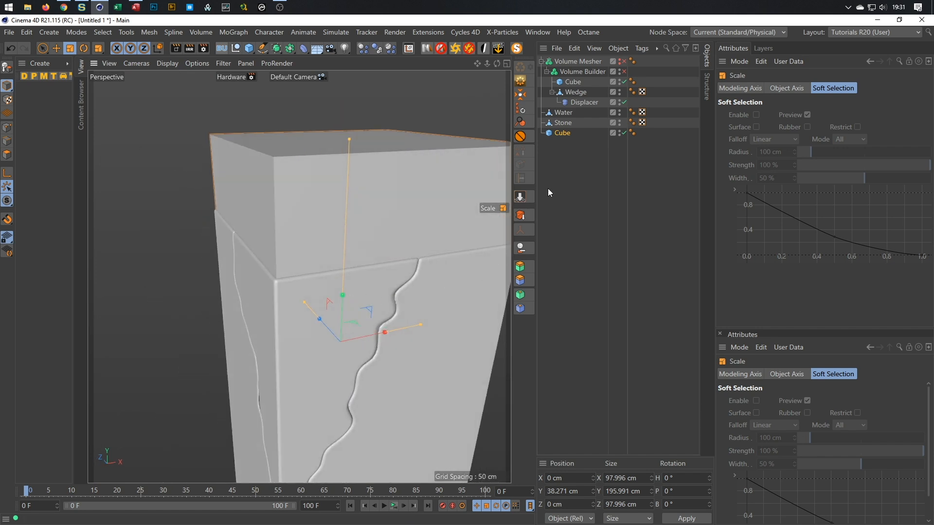
# - Add a second Volume Builder inside a new Volume Mesher and place the pair below the copied Cube in the hierarchy
pyautogui.click(562, 134)
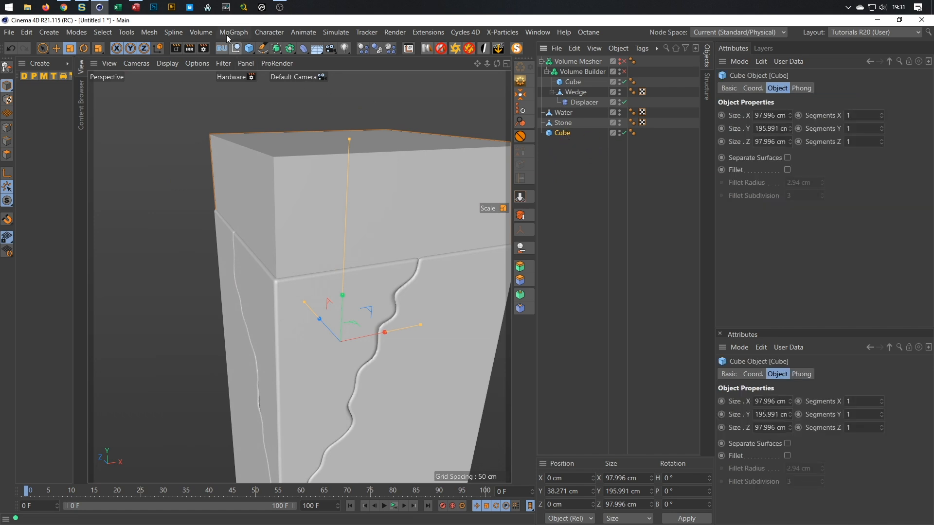
pyautogui.click(201, 32)
pyautogui.click(212, 66)
pyautogui.click(201, 33)
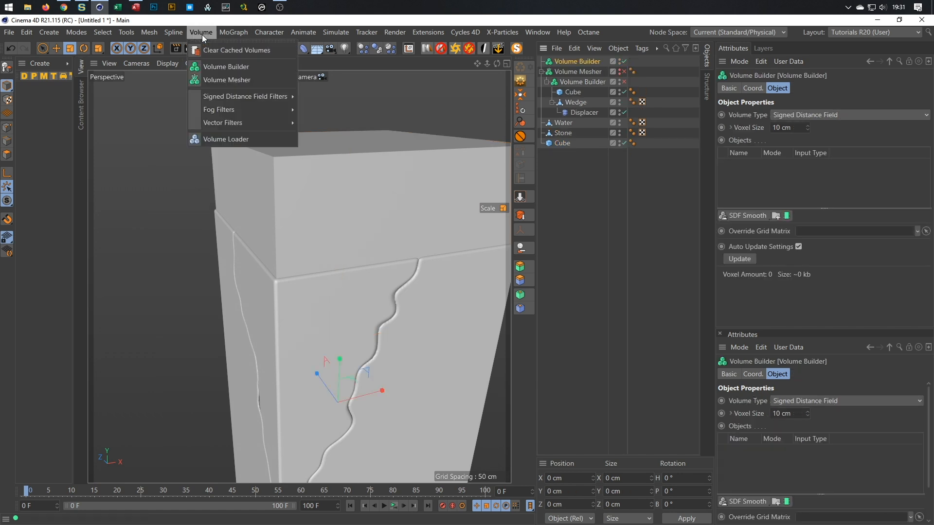
pyautogui.click(213, 80)
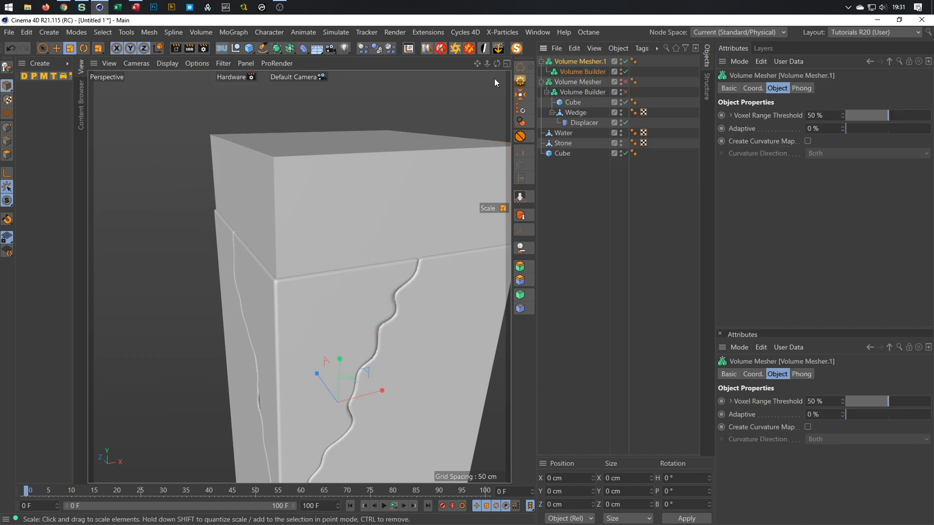
pyautogui.moveTo(581, 58); pyautogui.dragTo(562, 191)
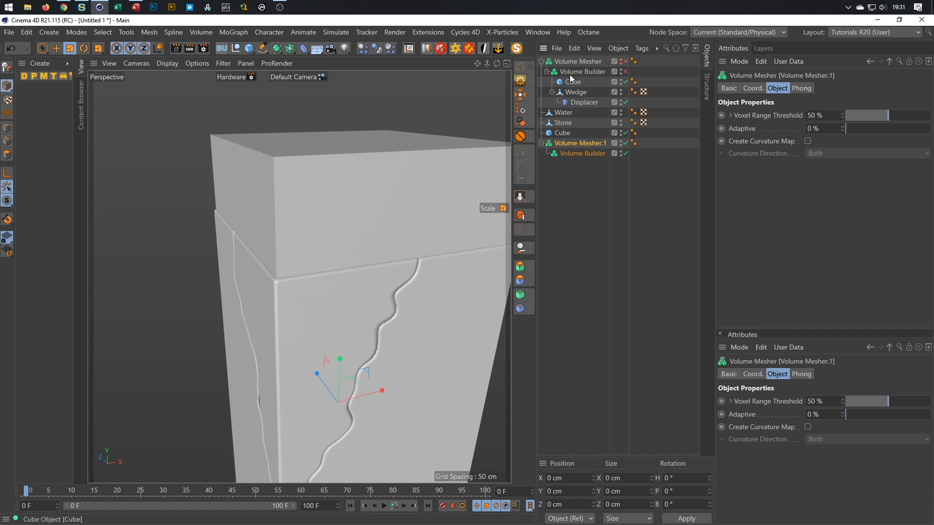
# - Re-enable the original Volume Mesher and its Volume Builder, and nest that mesher inside the new Volume Builder
pyautogui.click(625, 62)
pyautogui.click(625, 72)
pyautogui.click(541, 61)
pyautogui.moveTo(572, 62); pyautogui.dragTo(586, 114)
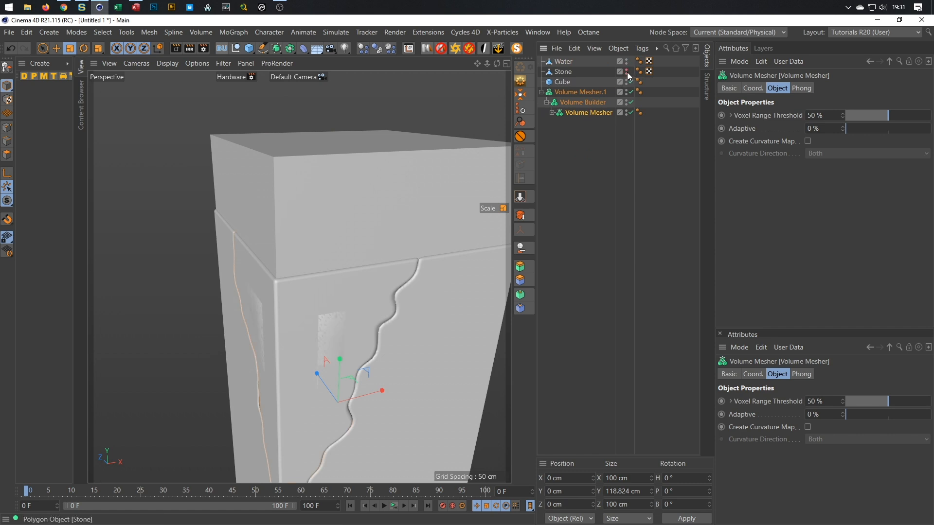
# - Hide the Water, Stone and copied Cube objects and bring up the new Volume Builder's object properties
pyautogui.click(626, 59)
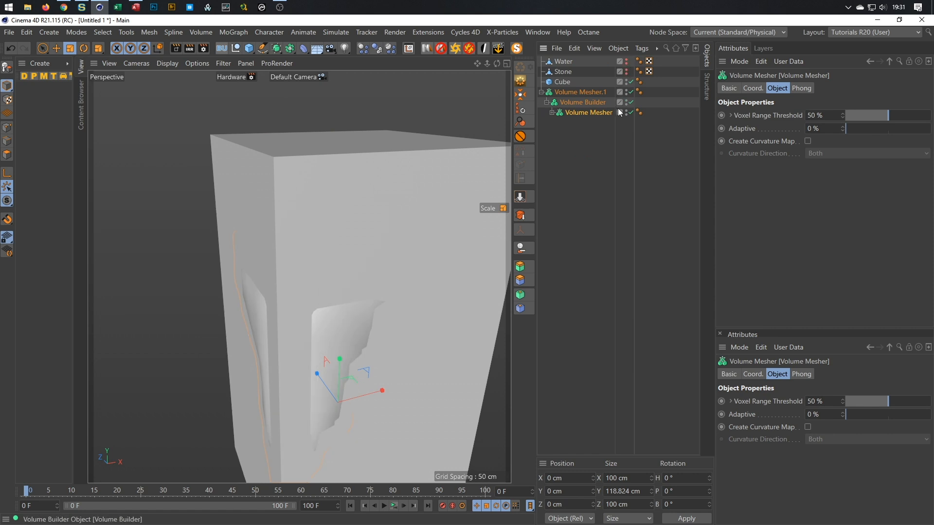
pyautogui.click(627, 79)
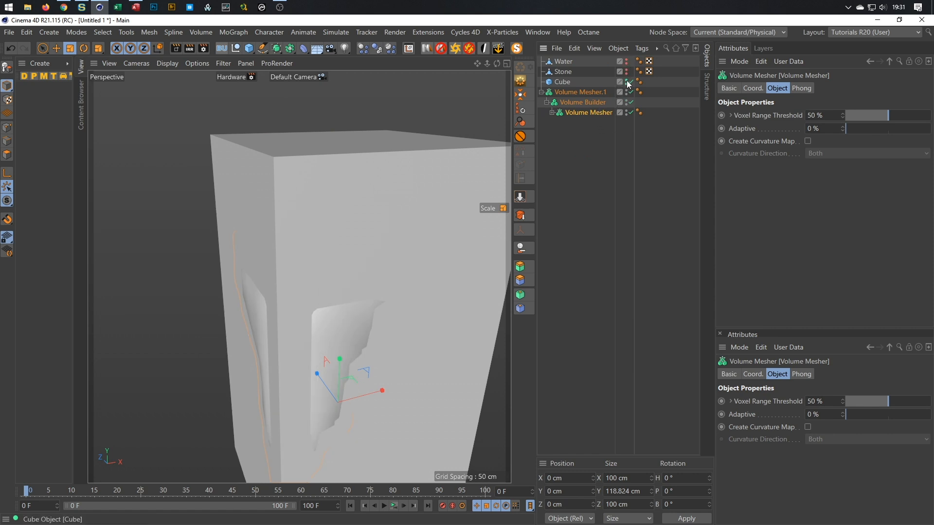
pyautogui.click(576, 104)
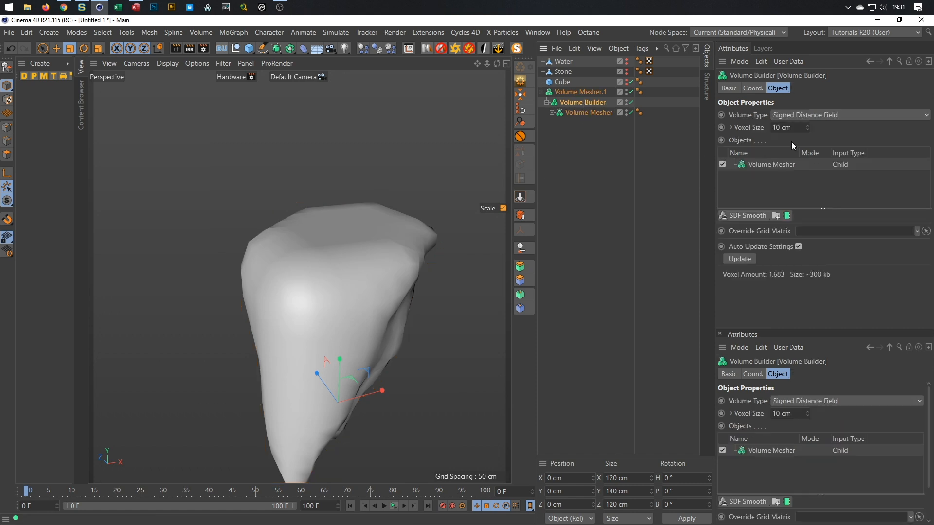
# - Set the voxel size of the new outer Volume Builder to 0.5 cm and check the refined mesh
pyautogui.click(793, 127)
pyautogui.write('0.5')
pyautogui.press('Return')
pyautogui.keyDown('alt'); pyautogui.moveTo(357, 273); pyautogui.dragTo(349, 249); pyautogui.keyUp('alt')
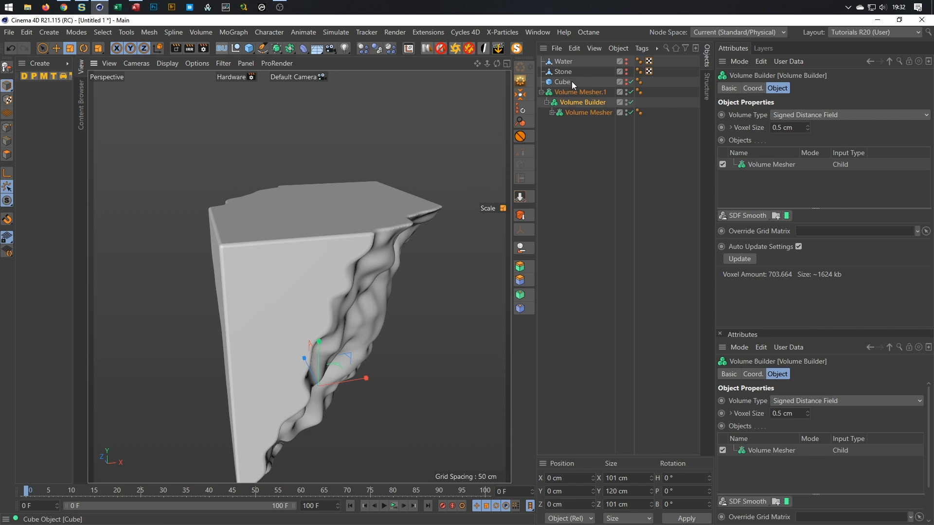
# - Nest the copied Cube beneath the Volume Mesher in the outer Volume Builder and set the Cube's mode to Intersect
pyautogui.moveTo(564, 81); pyautogui.dragTo(585, 116)
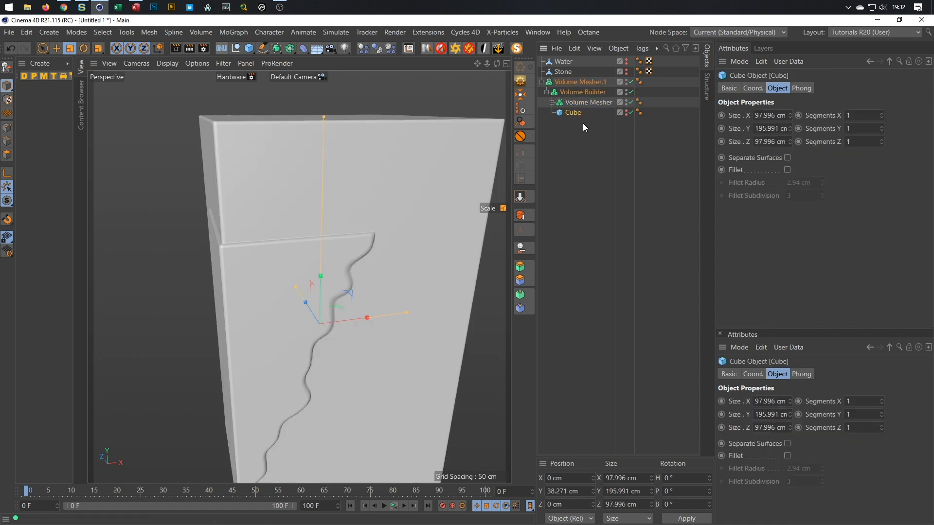
pyautogui.keyDown('alt'); pyautogui.moveTo(404, 246); pyautogui.dragTo(454, 180); pyautogui.keyUp('alt')
pyautogui.click(580, 93)
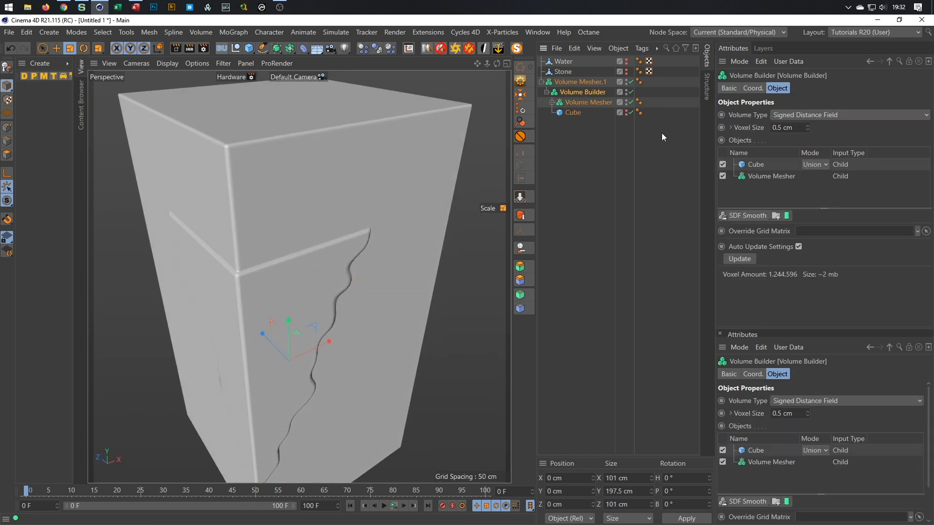
pyautogui.click(813, 165)
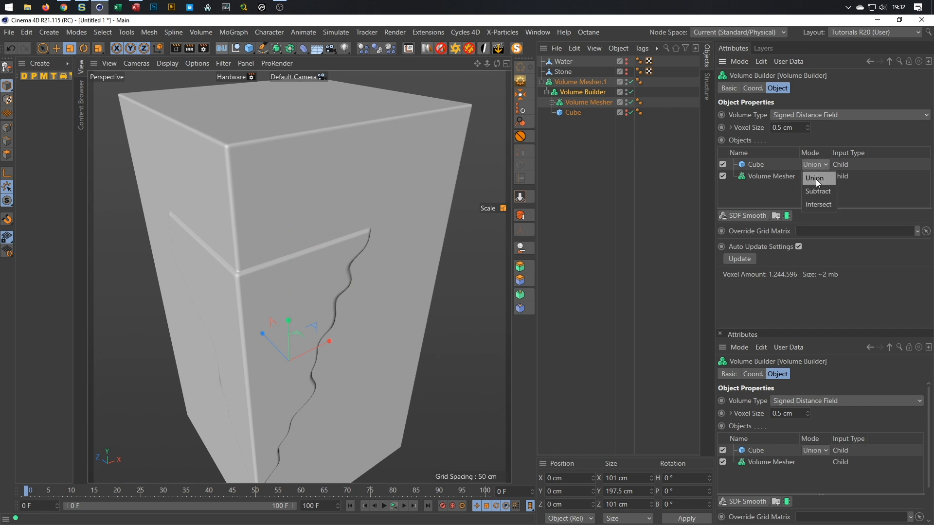
pyautogui.click(818, 205)
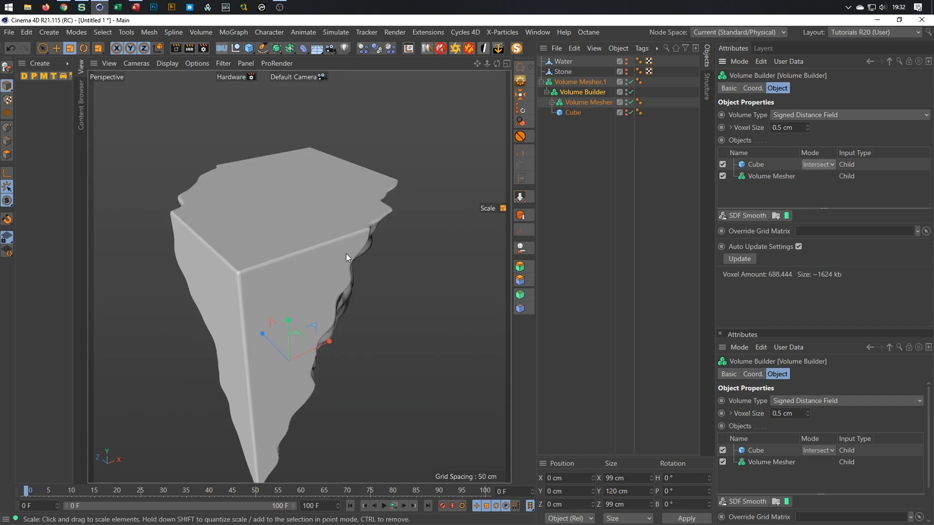
# - Show the Stone object and check closely how its edge meets the intersected water piece
pyautogui.click(626, 73)
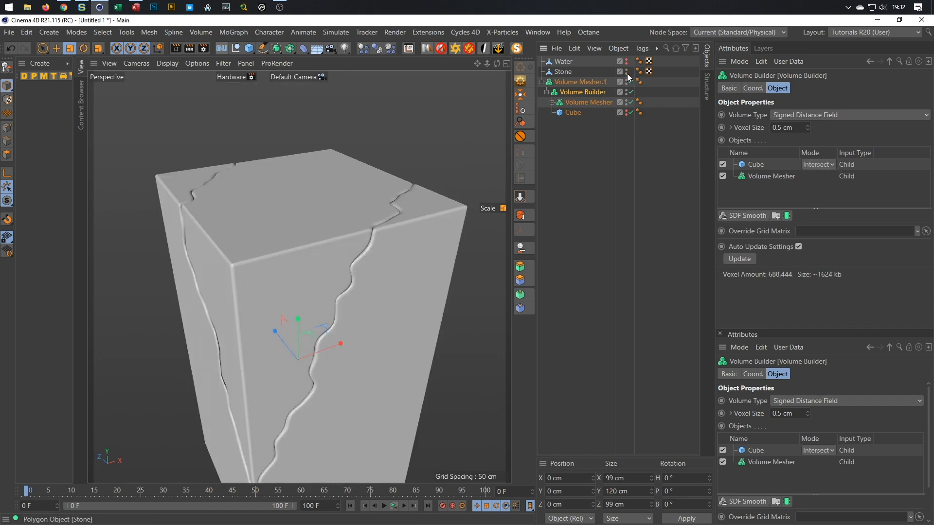
pyautogui.scroll(5, 370, 240)
pyautogui.keyDown('alt'); pyautogui.moveTo(413, 220); pyautogui.dragTo(431, 241); pyautogui.keyUp('alt')
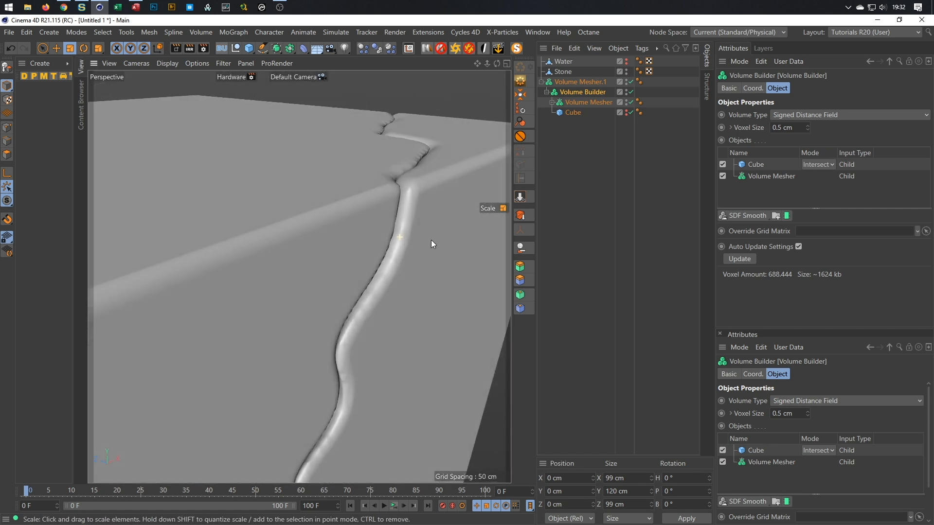
pyautogui.scroll(-6, 355, 276)
pyautogui.keyDown('alt'); pyautogui.moveTo(337, 284); pyautogui.dragTo(386, 253); pyautogui.keyUp('alt')
# - Scale the intersecting Cube up uniformly to about 99 × 198 × 99 cm and check the seam against the stone
pyautogui.click(571, 115)
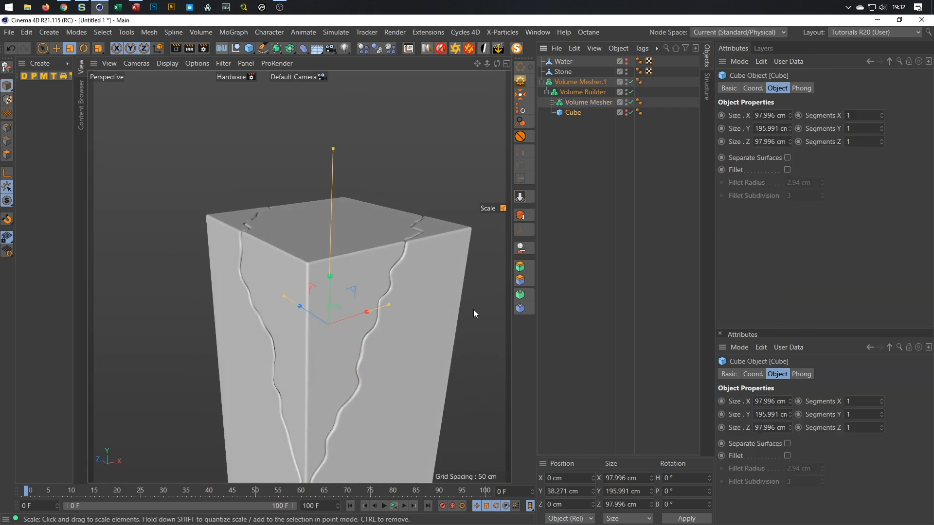
pyautogui.moveTo(468, 308)
pyautogui.mouseDown()
pyautogui.moveTo(454, 313)
pyautogui.moveTo(464, 318)
pyautogui.moveTo(469, 311)
pyautogui.moveTo(454, 314)
pyautogui.mouseUp()
pyautogui.scroll(5, 425, 261)
pyautogui.keyDown('alt'); pyautogui.moveTo(425, 261); pyautogui.dragTo(406, 277); pyautogui.keyUp('alt')
# - Move the intersecting Cube down to about -21.5 cm in Y so the water surface sits below the stone's top
pyautogui.press('e')
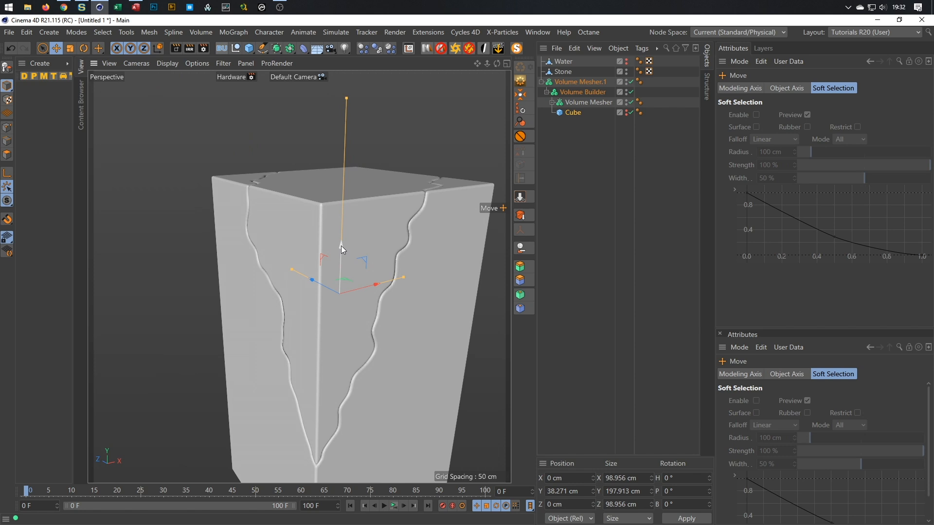
pyautogui.moveTo(342, 251)
pyautogui.mouseDown()
pyautogui.moveTo(339, 345)
pyautogui.moveTo(328, 217)
pyautogui.moveTo(431, 251)
pyautogui.moveTo(358, 227)
pyautogui.moveTo(258, 256)
pyautogui.moveTo(325, 254)
pyautogui.mouseUp()
pyautogui.keyDown('alt'); pyautogui.moveTo(326, 253); pyautogui.dragTo(297, 280, button='right'); pyautogui.keyUp('alt')
pyautogui.keyDown('alt'); pyautogui.moveTo(297, 279); pyautogui.dragTo(348, 335); pyautogui.keyUp('alt')
pyautogui.keyDown('alt'); pyautogui.moveTo(348, 336); pyautogui.dragTo(354, 303, button='right'); pyautogui.keyUp('alt')
pyautogui.moveTo(354, 302)
pyautogui.keyDown('alt'); pyautogui.mouseDown()
pyautogui.moveTo(345, 253)
pyautogui.moveTo(341, 335)
pyautogui.moveTo(334, 283)
pyautogui.moveTo(351, 240)
pyautogui.moveTo(345, 327)
pyautogui.moveTo(360, 296)
pyautogui.mouseUp(); pyautogui.keyUp('alt')
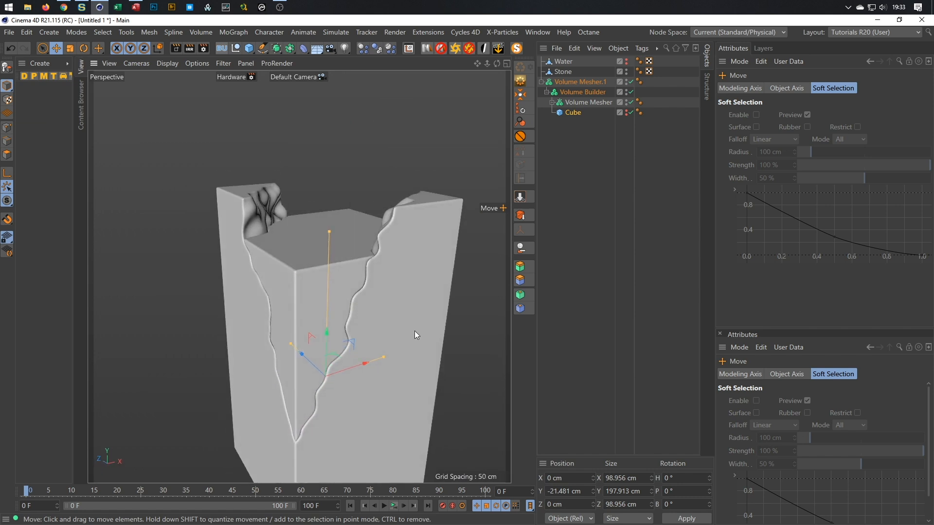
# - Bake Volume Mesher.1 into a polygon object with Current State to Object and name the result Water
pyautogui.click(574, 81)
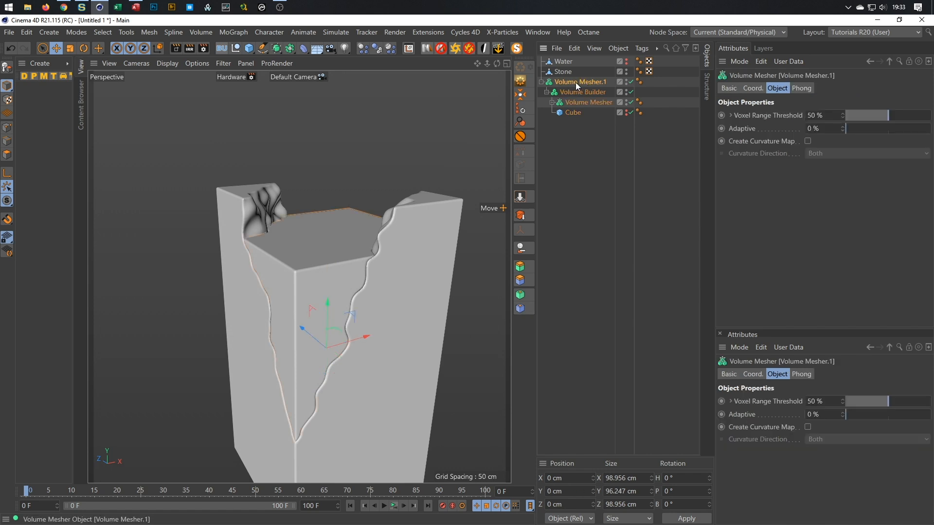
pyautogui.click(522, 215)
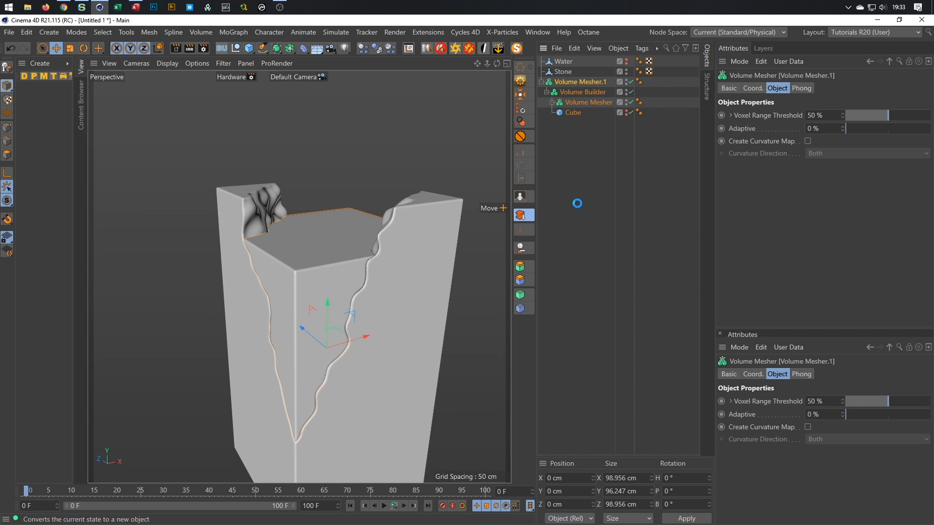
pyautogui.doubleClick(588, 122)
pyautogui.write('Water')
pyautogui.press('Return')
# - Delete the old Water object and move the newly baked Water to the start of the hierarchy
pyautogui.click(563, 61)
pyautogui.press('Delete')
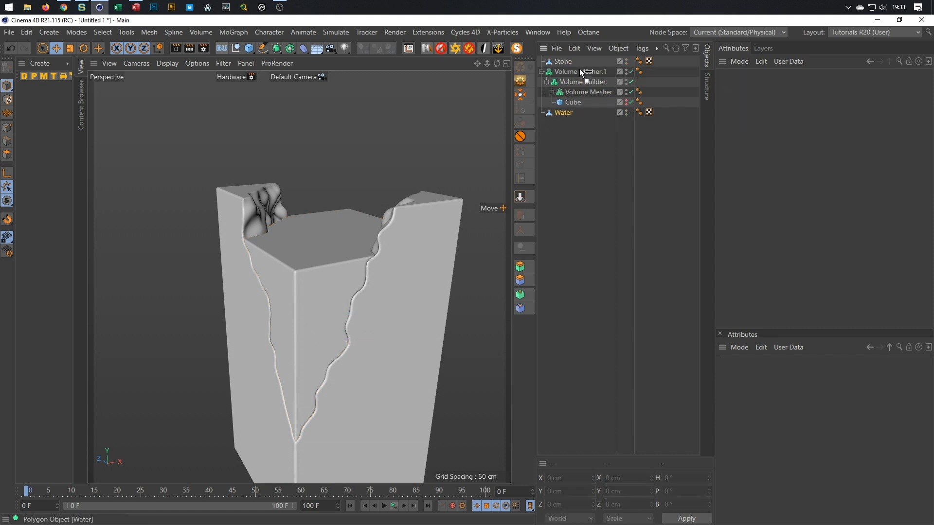
pyautogui.moveTo(573, 60); pyautogui.dragTo(573, 60)
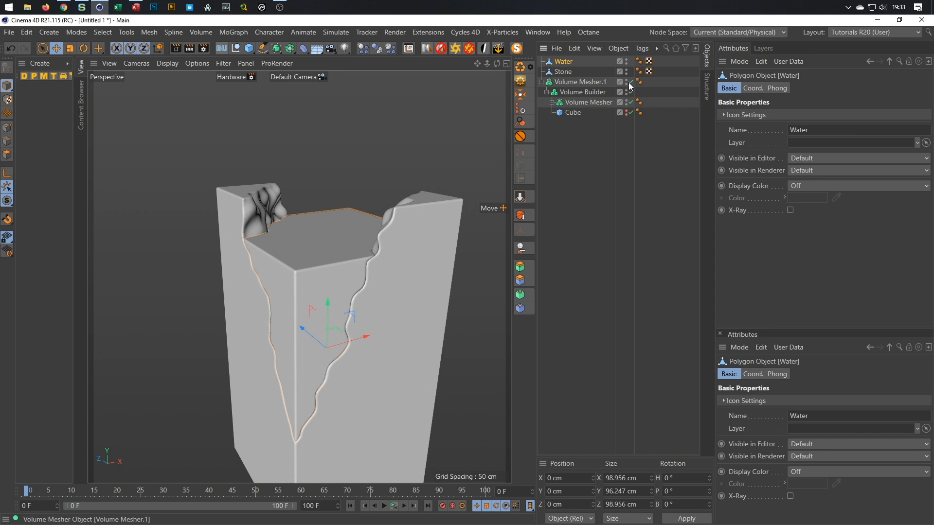
# - Disable the Volume Mesher and Volume Builder setup, and move the Water and Stone objects below it in the hierarchy
pyautogui.moveTo(632, 92); pyautogui.dragTo(631, 103)
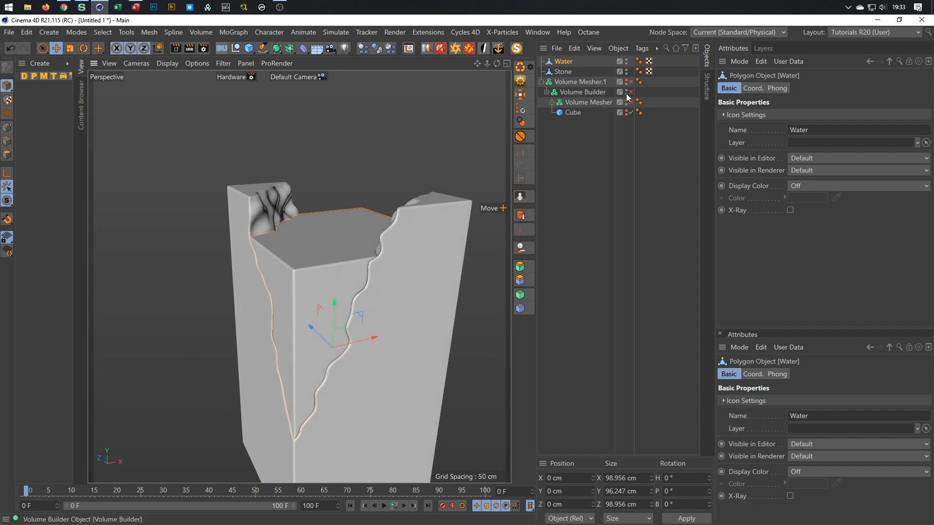
pyautogui.click(567, 73)
pyautogui.keyDown('ctrl'); pyautogui.click(568, 66); pyautogui.keyUp('ctrl')
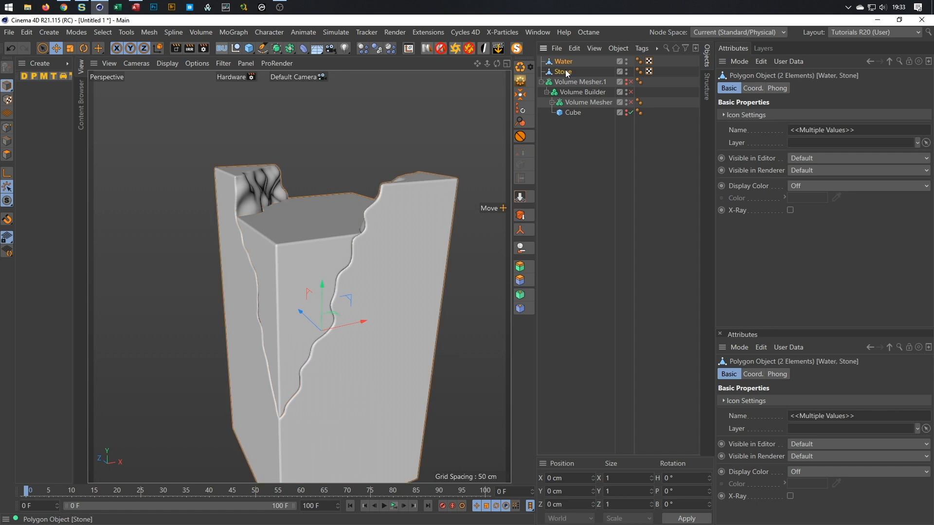
pyautogui.moveTo(566, 72); pyautogui.dragTo(573, 189)
pyautogui.keyDown('alt'); pyautogui.moveTo(419, 248); pyautogui.dragTo(380, 246); pyautogui.keyUp('alt')
# - Try raising the Water object to about 16 cm in Y and undo the move
pyautogui.click(566, 103)
pyautogui.hotkey('ctrl', 'z')
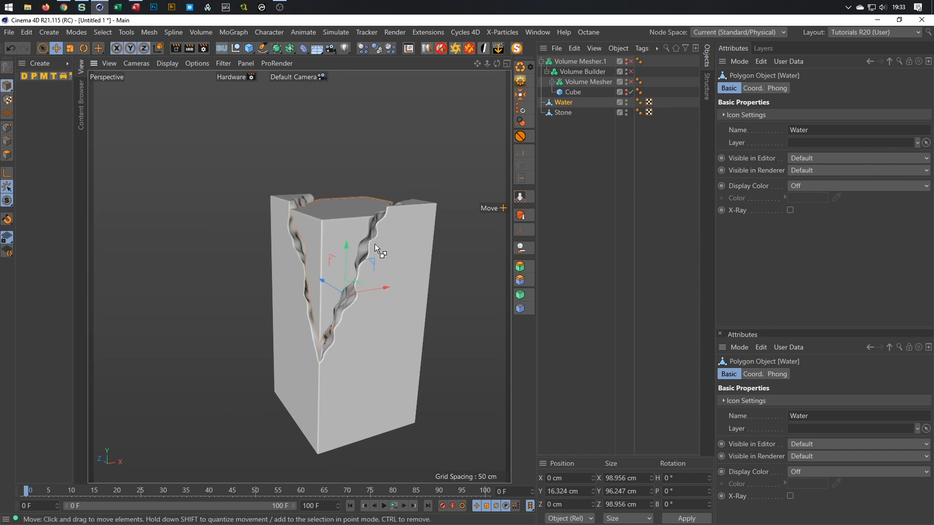
pyautogui.scroll(3, 375, 250)
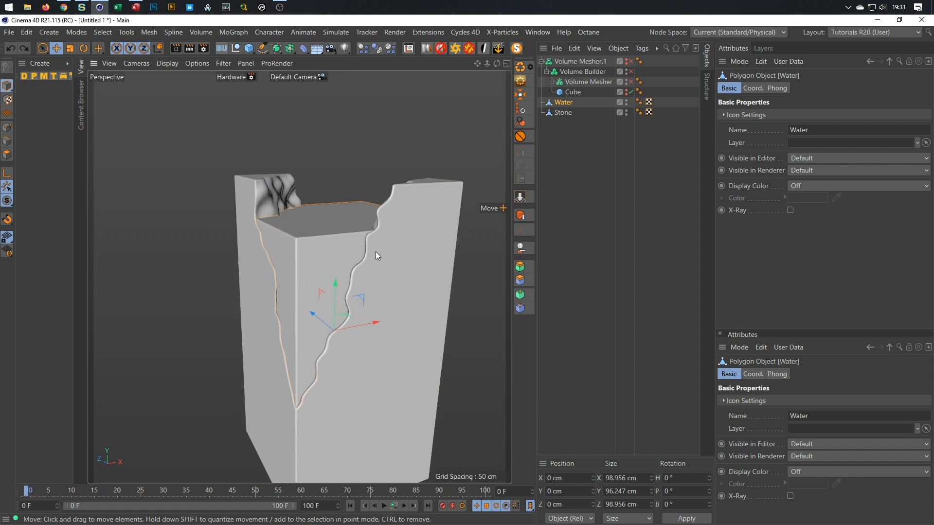
pyautogui.click(582, 183)
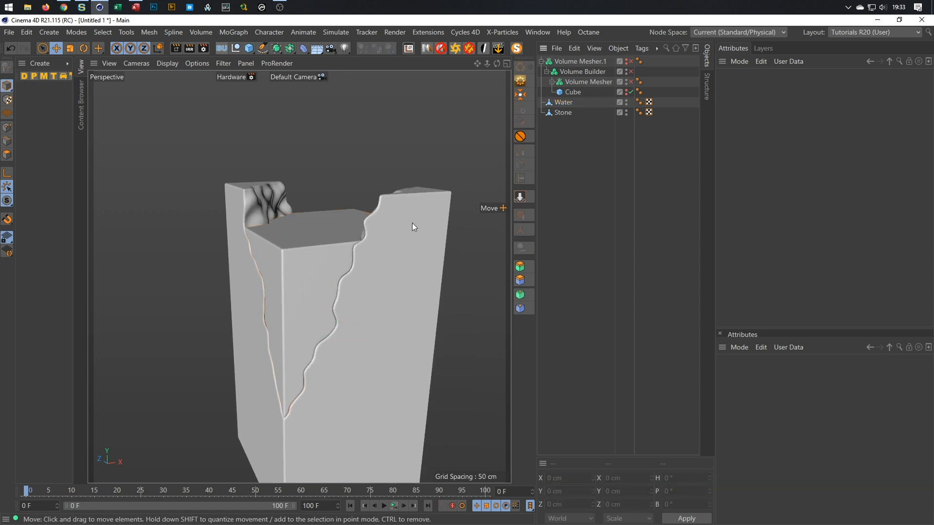
# - Inspect the assembled stone and water from several sides and expand the original Volume Mesher's hierarchy
pyautogui.keyDown('alt'); pyautogui.moveTo(334, 291); pyautogui.dragTo(419, 214); pyautogui.keyUp('alt')
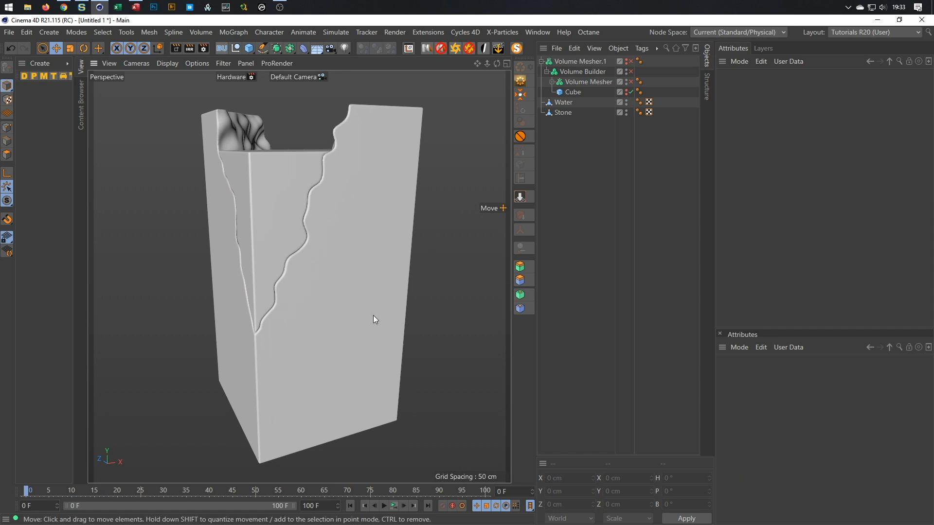
pyautogui.keyDown('alt'); pyautogui.moveTo(338, 260); pyautogui.dragTo(393, 227); pyautogui.keyUp('alt')
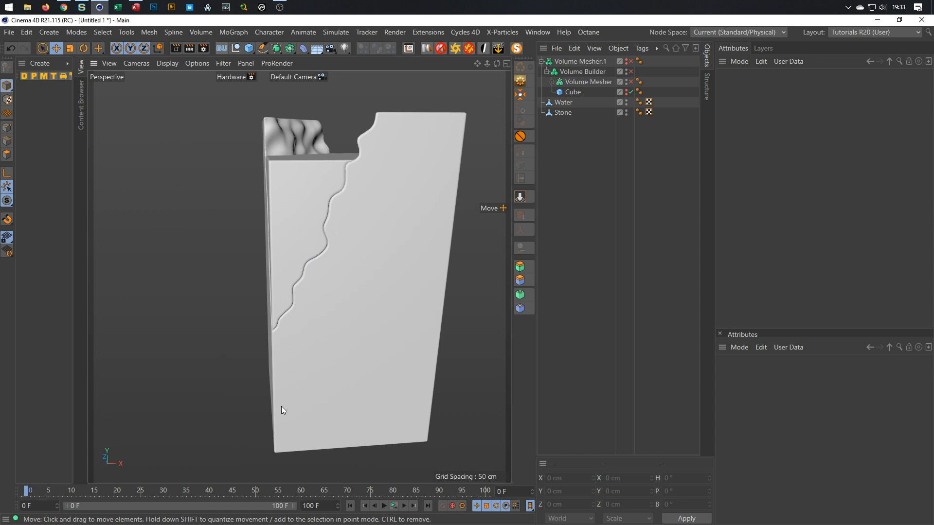
pyautogui.keyDown('alt'); pyautogui.moveTo(369, 255); pyautogui.dragTo(352, 274); pyautogui.keyUp('alt')
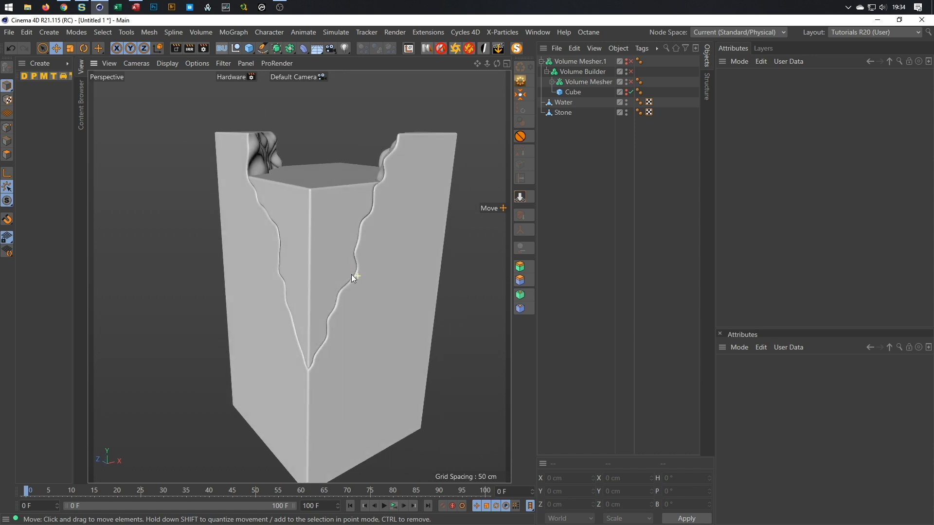
pyautogui.click(552, 82)
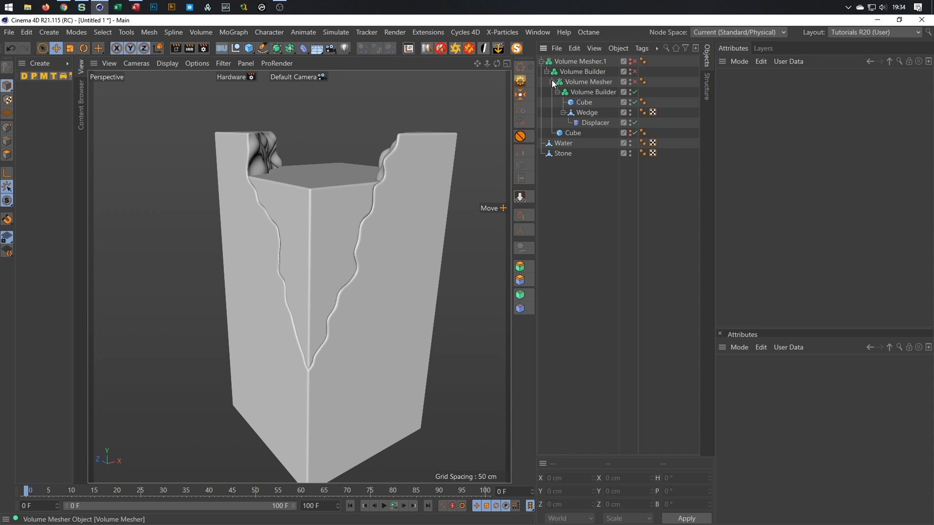
pyautogui.click(581, 103)
pyautogui.keyDown('ctrl'); pyautogui.click(586, 114); pyautogui.keyUp('ctrl')
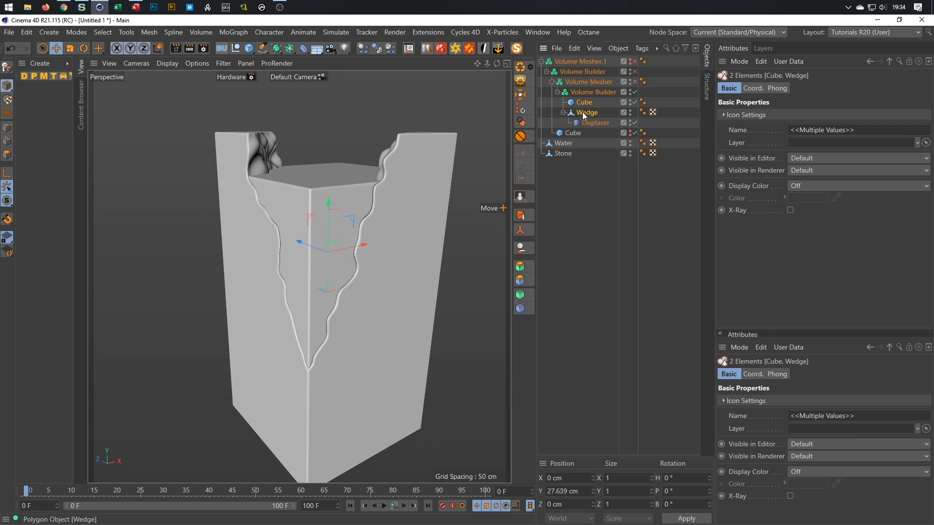
pyautogui.keyDown('ctrl'); pyautogui.moveTo(586, 116); pyautogui.dragTo(577, 254); pyautogui.keyUp('ctrl')
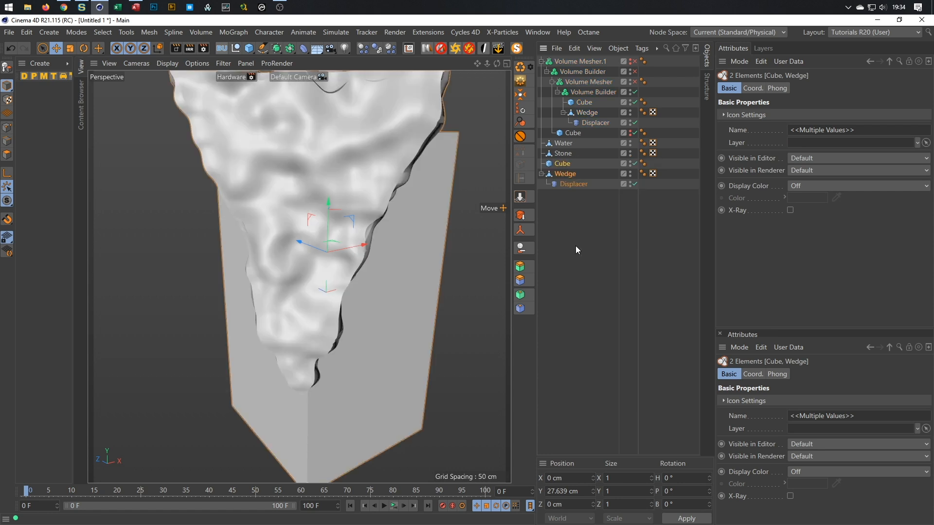
pyautogui.hotkey('ctrl', 'z')
# - Copy the original Cube and Wedge from the inner Volume Builder to the end of the hierarchy, outside the volume setup
pyautogui.click(582, 102)
pyautogui.click(563, 112)
pyautogui.keyDown('ctrl'); pyautogui.click(590, 113); pyautogui.keyUp('ctrl')
pyautogui.keyDown('ctrl'); pyautogui.moveTo(583, 112); pyautogui.dragTo(584, 196); pyautogui.keyUp('ctrl')
pyautogui.click(541, 164)
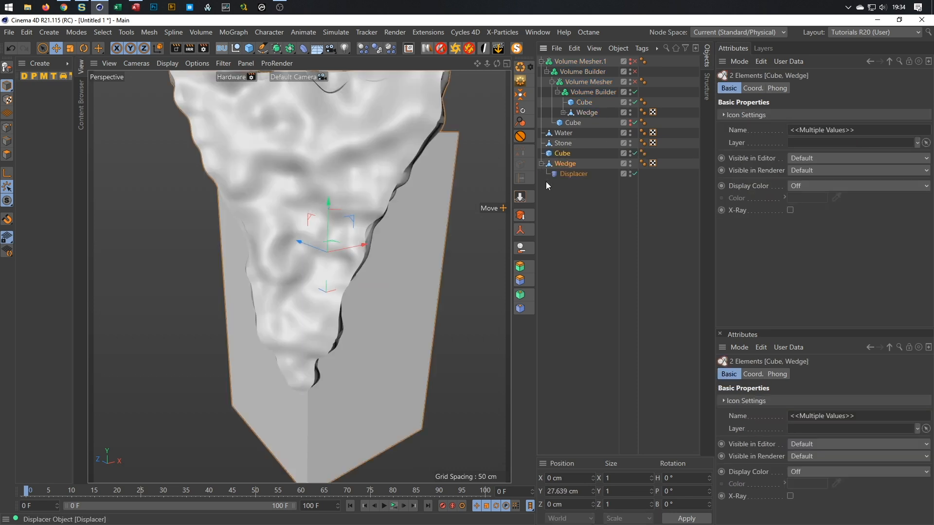
# - Delete the Displacer from the copied Wedge and check the plain wedge against the copied Cube
pyautogui.click(571, 173)
pyautogui.press('Delete')
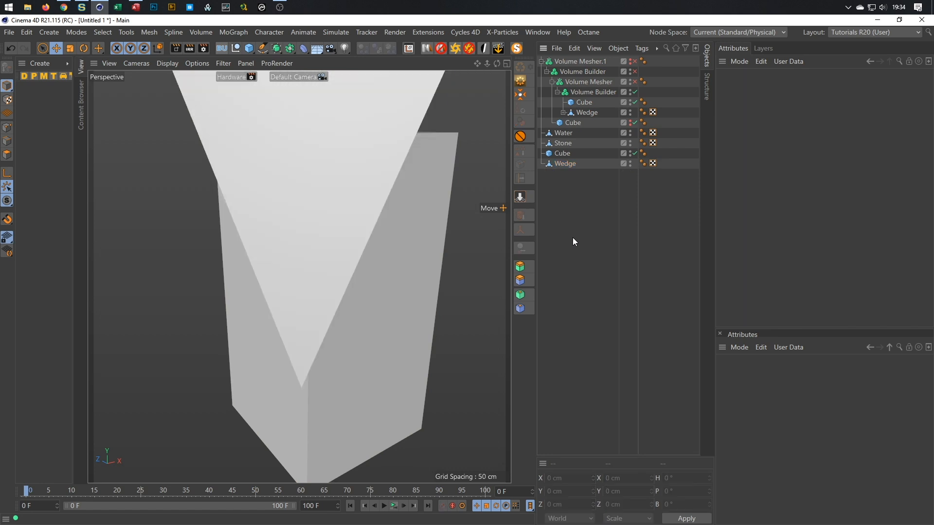
pyautogui.scroll(-3, 388, 232)
pyautogui.keyDown('alt'); pyautogui.moveTo(388, 232); pyautogui.dragTo(341, 302); pyautogui.keyUp('alt')
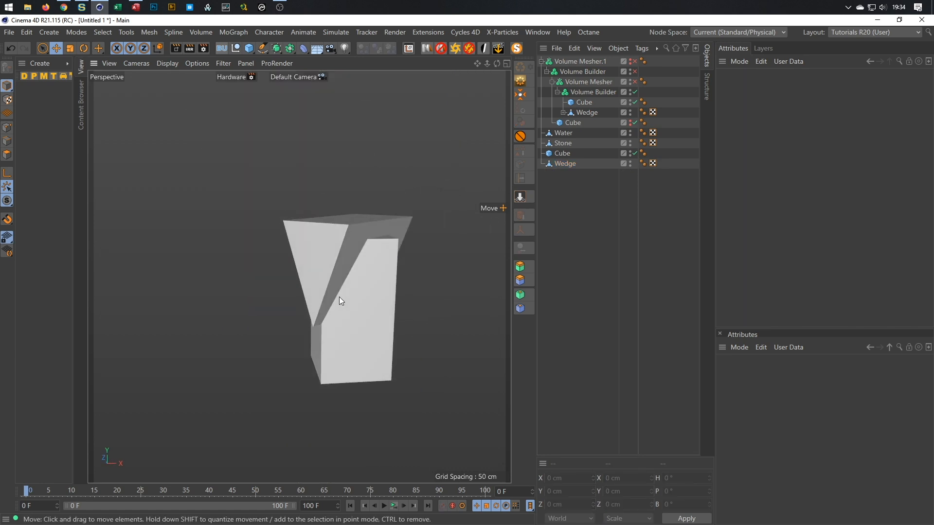
pyautogui.scroll(5, 340, 302)
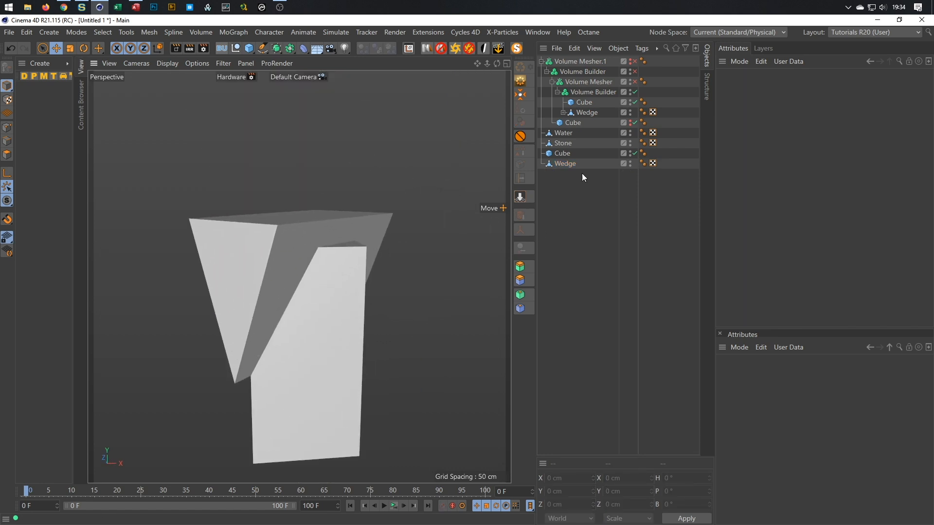
# - Collapse the Volume Mesher.1 hierarchy and examine the copied Wedge's mesh density beside the copied Cube
pyautogui.click(542, 61)
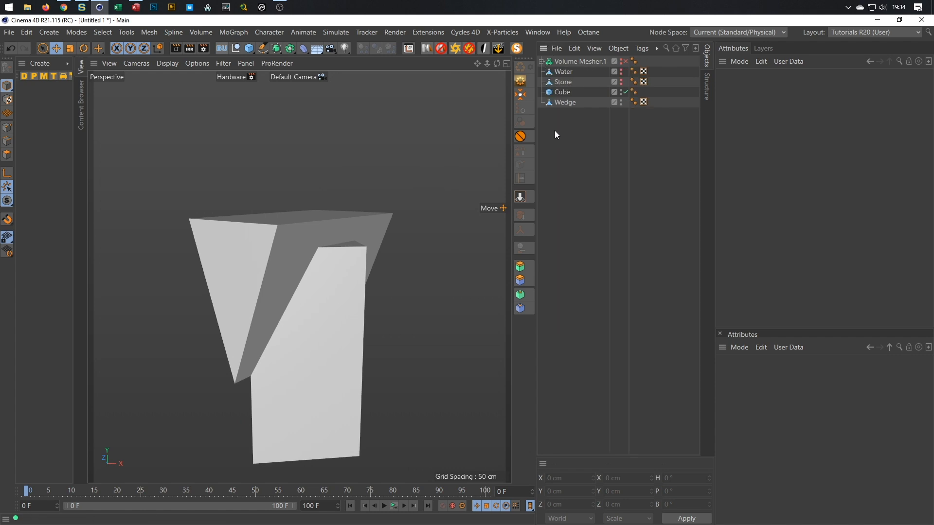
pyautogui.click(563, 92)
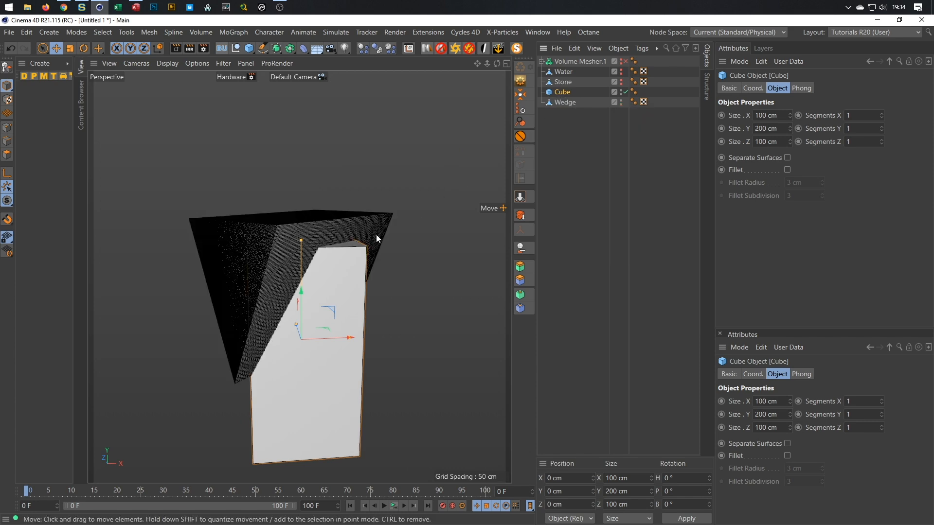
pyautogui.scroll(3, 345, 253)
pyautogui.scroll(3, 337, 223)
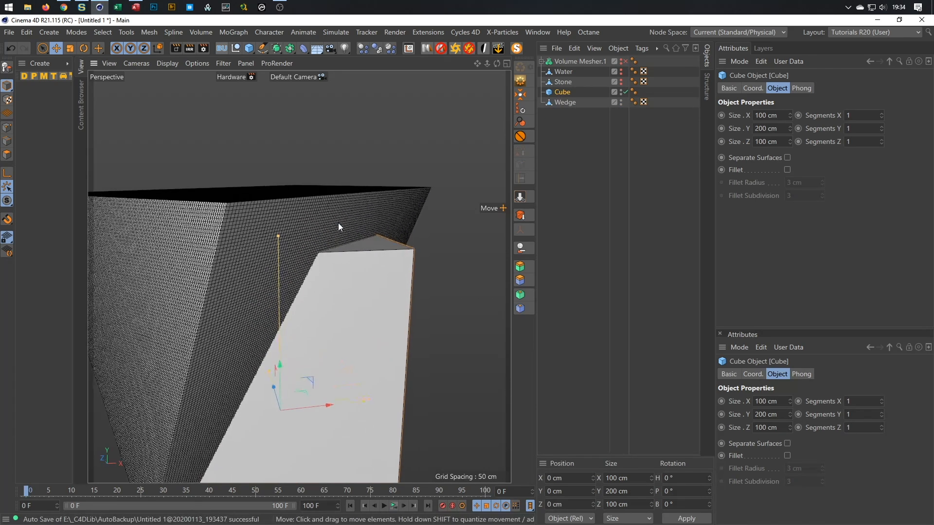
pyautogui.scroll(-4, 345, 215)
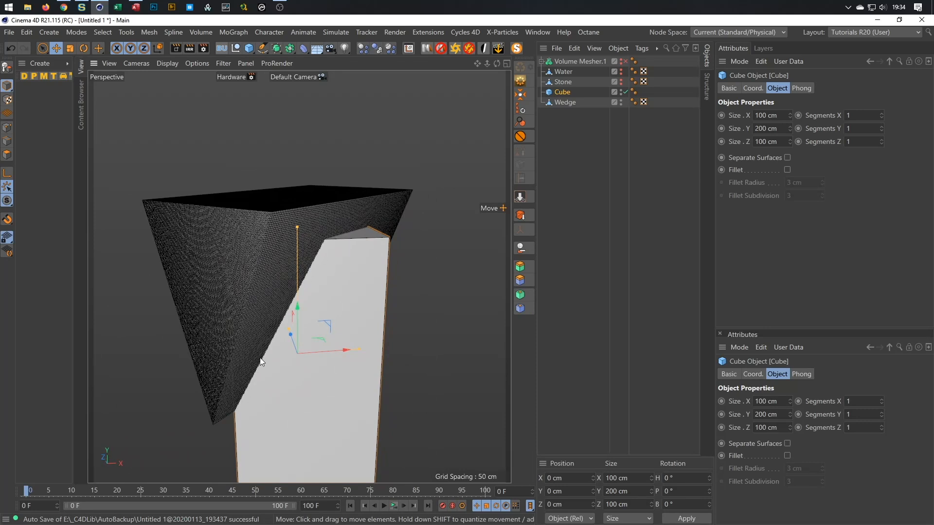
pyautogui.moveTo(304, 242)
pyautogui.keyDown('alt'); pyautogui.mouseDown()
pyautogui.moveTo(311, 201)
pyautogui.moveTo(307, 231)
pyautogui.mouseUp(); pyautogui.keyUp('alt')
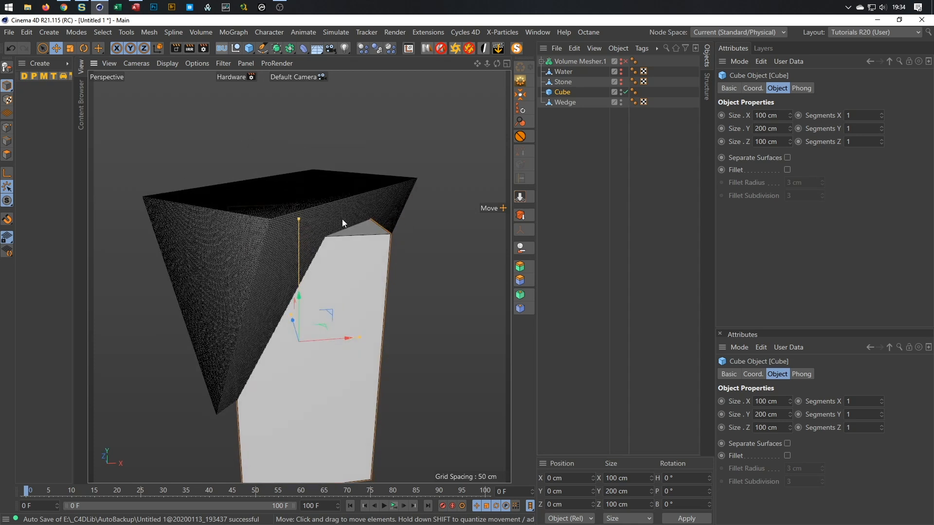
# - Add a Polygon Reduction deformer under the copied Wedge and set its Reduction Strength to 0 %
pyautogui.click(558, 101)
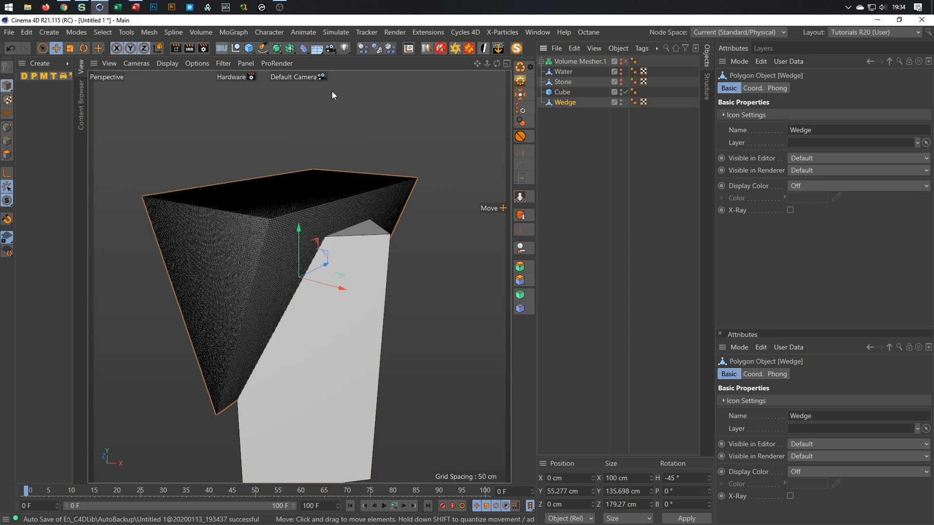
pyautogui.click(302, 47)
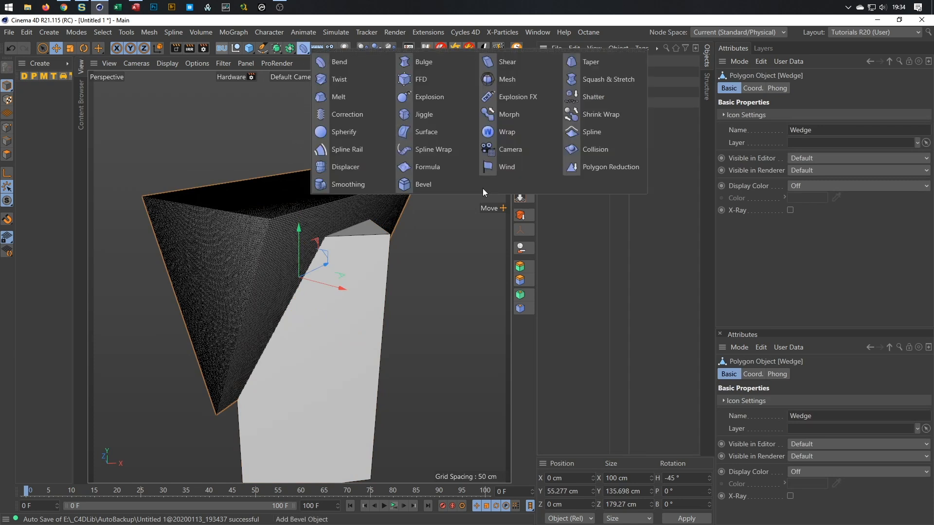
pyautogui.click(612, 167)
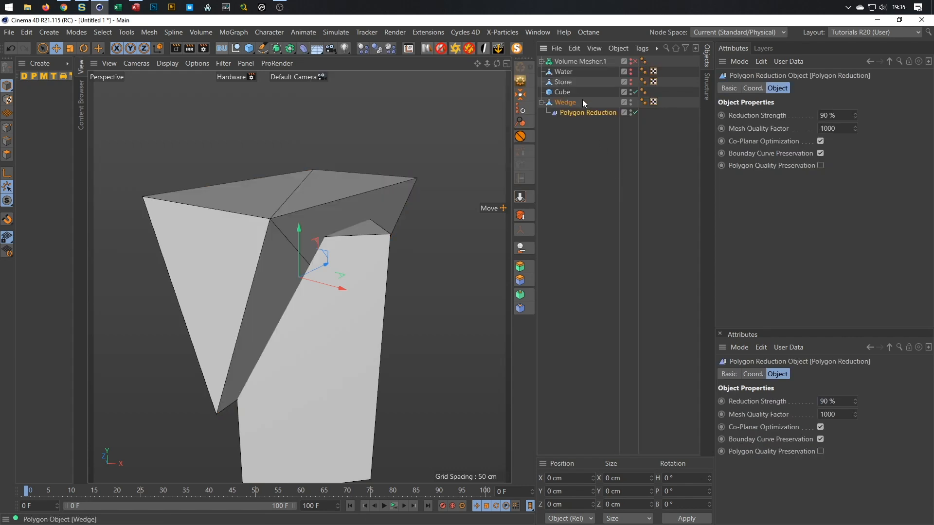
pyautogui.doubleClick(833, 115)
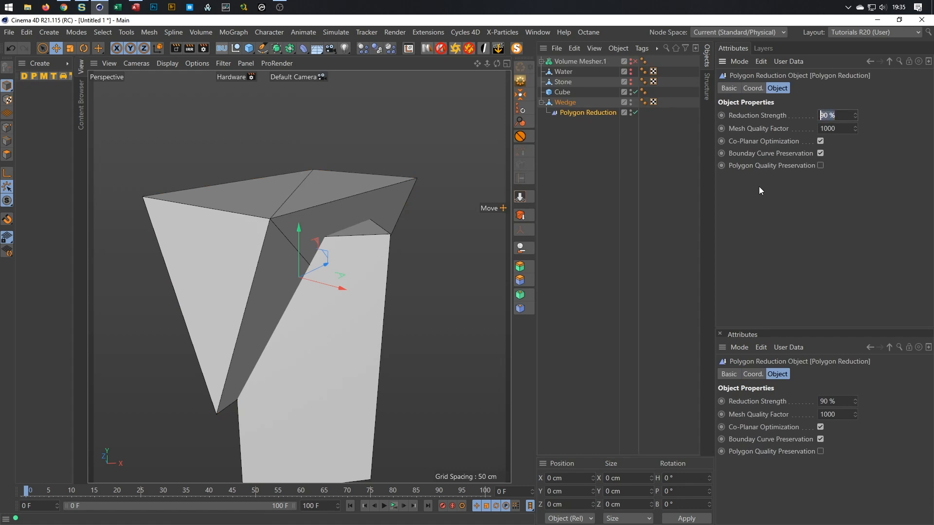
pyautogui.write('0')
pyautogui.press('Return')
# - Collapse the Wedge and its Polygon Reduction into a single polygon object
pyautogui.click(565, 102)
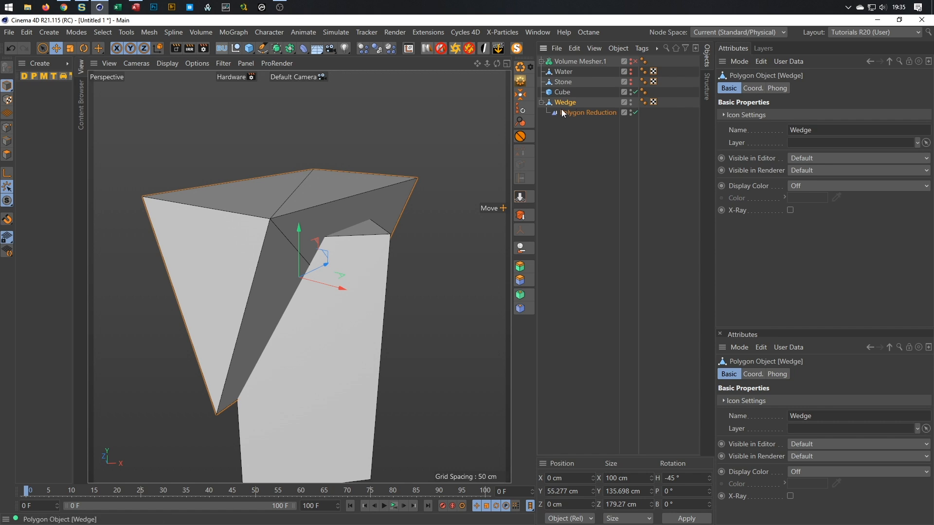
pyautogui.click(521, 82)
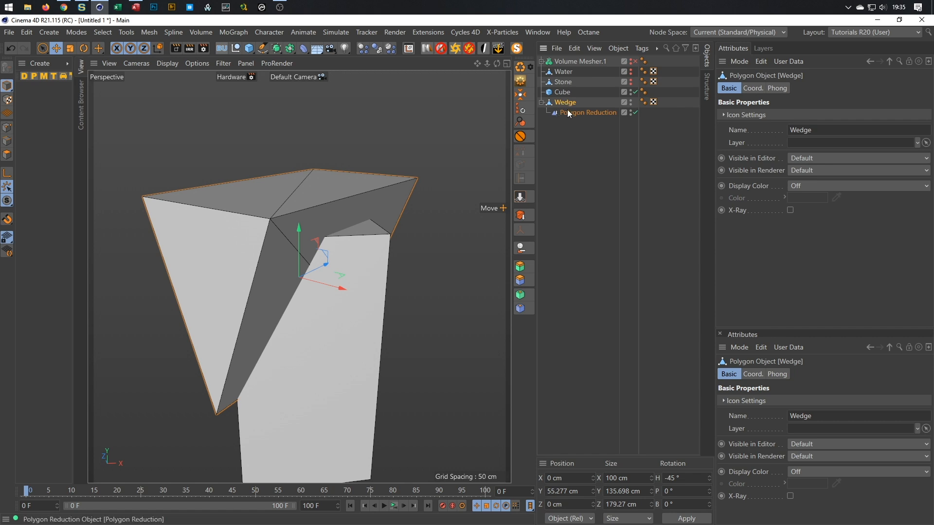
pyautogui.click(524, 85)
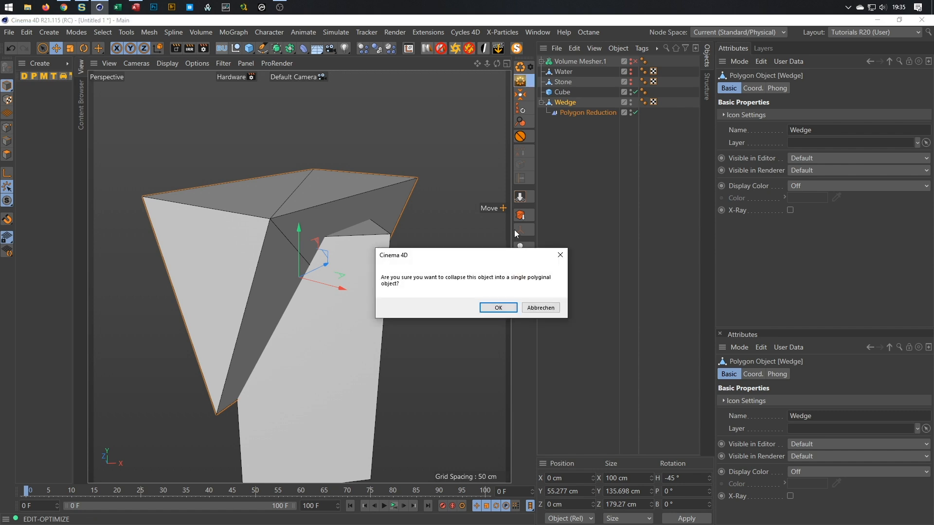
pyautogui.click(501, 307)
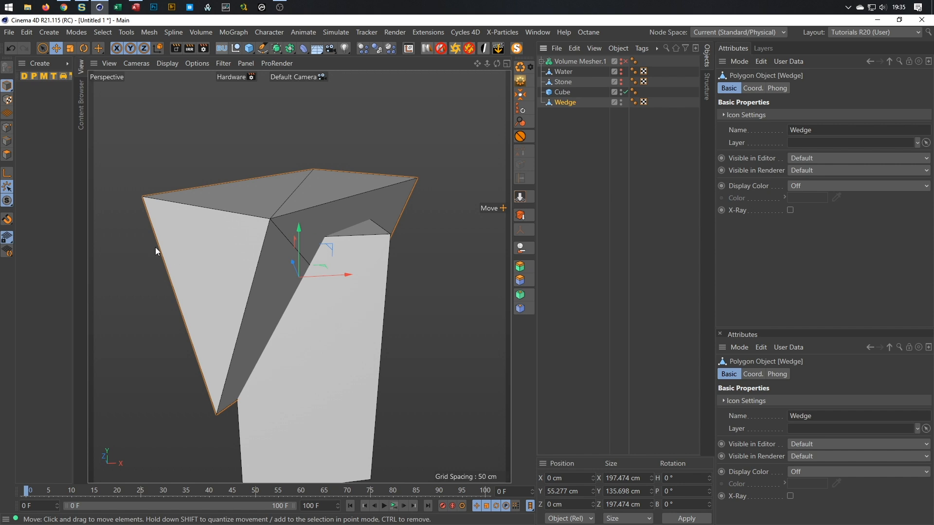
# - Untriangulate the reduced Wedge's faces and return to working on the whole object
pyautogui.click(8, 155)
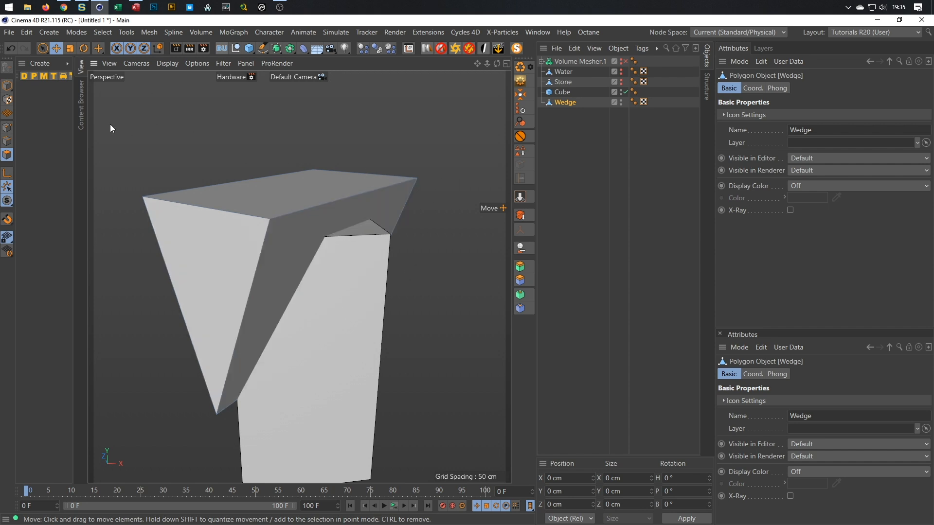
pyautogui.click(227, 223)
pyautogui.keyDown('alt'); pyautogui.moveTo(227, 223); pyautogui.dragTo(375, 200); pyautogui.keyUp('alt')
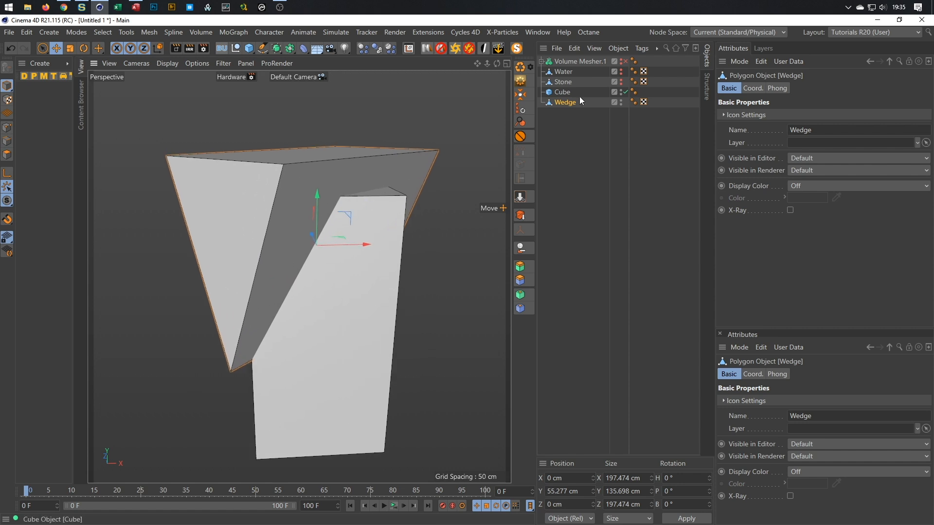
# - Create a Boole with the Cube and Wedge as its children, subtracting the Wedge from the Cube
pyautogui.click(564, 92)
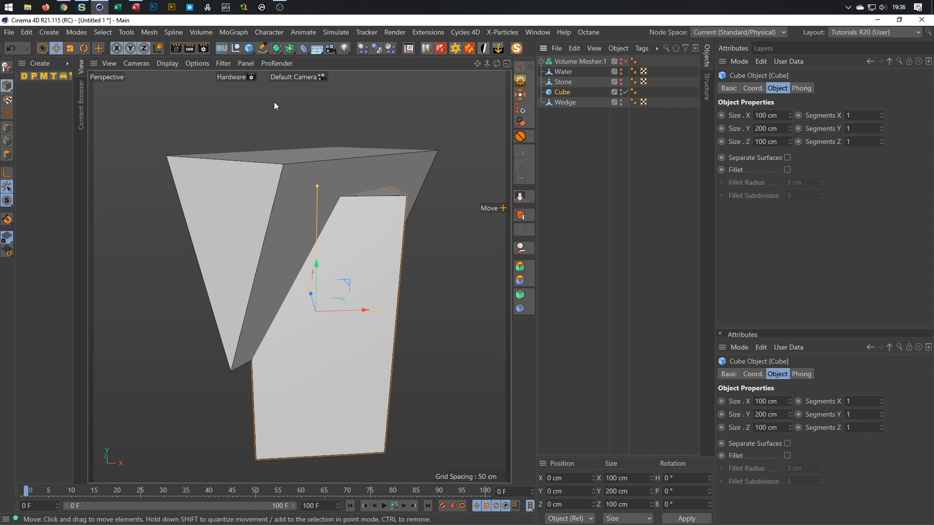
pyautogui.moveTo(291, 48); pyautogui.dragTo(485, 65)
pyautogui.moveTo(556, 113)
pyautogui.mouseDown()
pyautogui.moveTo(565, 108)
pyautogui.moveTo(561, 115)
pyautogui.mouseUp()
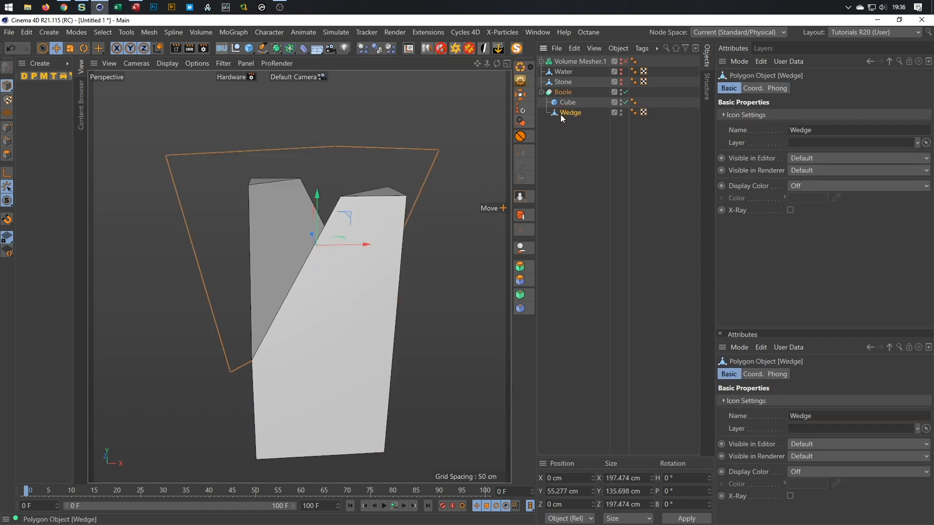
pyautogui.keyDown('alt'); pyautogui.moveTo(399, 239); pyautogui.dragTo(408, 229); pyautogui.keyUp('alt')
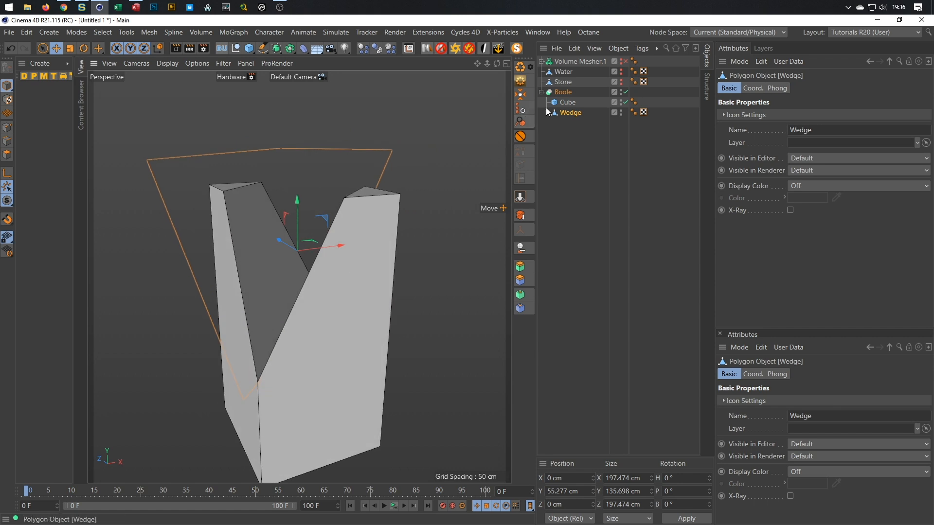
# - Enable Create single object and Hide new edges on the Boole and collapse it into a single polygon object
pyautogui.click(387, 233)
pyautogui.click(844, 139)
pyautogui.click(521, 81)
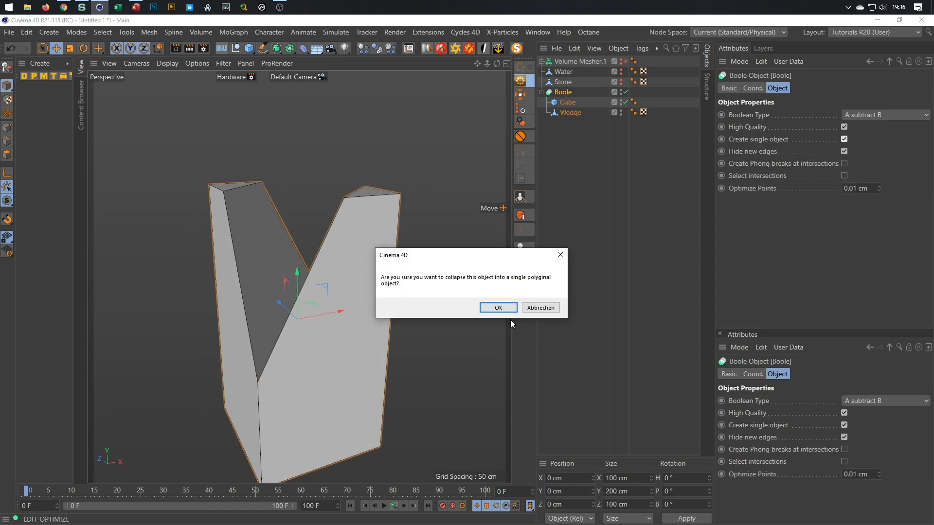
pyautogui.click(498, 307)
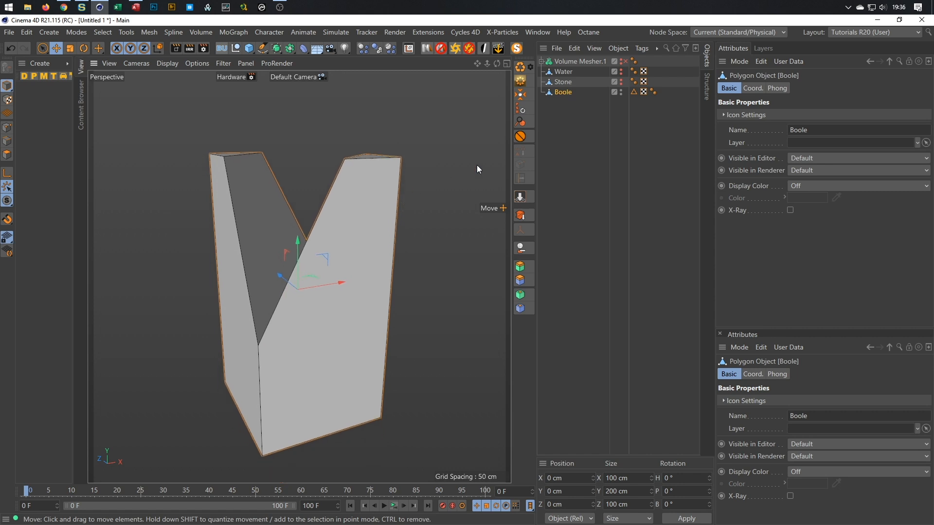
# - Make the Stone visible again and scale the notched Boole block uniformly to 200 × 400 × 200 cm
pyautogui.click(622, 82)
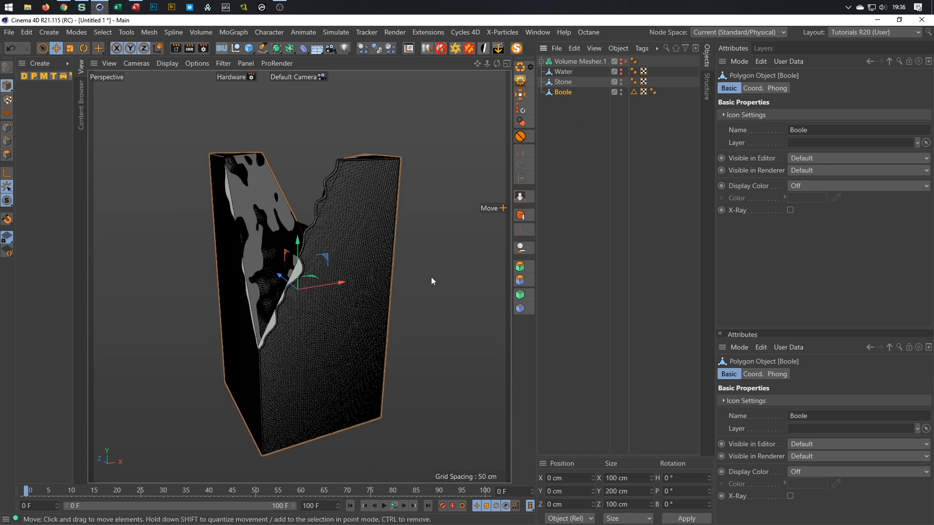
pyautogui.keyDown('alt'); pyautogui.moveTo(339, 288); pyautogui.dragTo(349, 249, button='middle'); pyautogui.keyUp('alt')
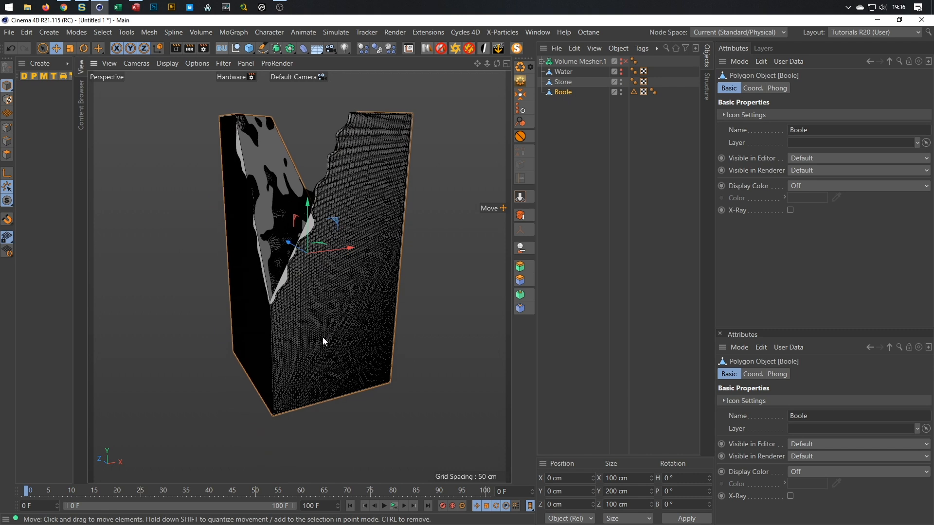
pyautogui.press('t')
pyautogui.moveTo(314, 340); pyautogui.dragTo(536, 262)
pyautogui.moveTo(387, 243); pyautogui.dragTo(394, 244)
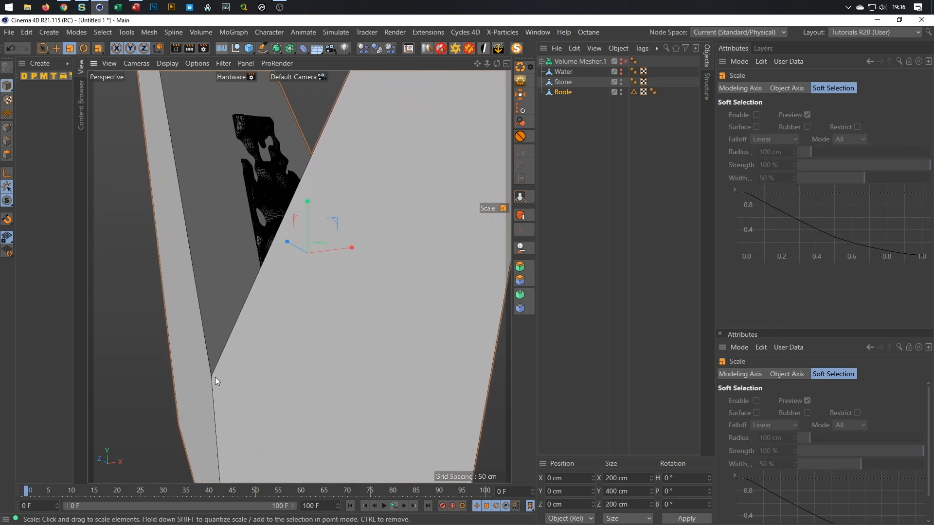
# - Lower the enlarged Boole block to about -100 cm in Y and check its notch against the Stone
pyautogui.keyDown('alt'); pyautogui.moveTo(238, 359); pyautogui.dragTo(266, 391); pyautogui.keyUp('alt')
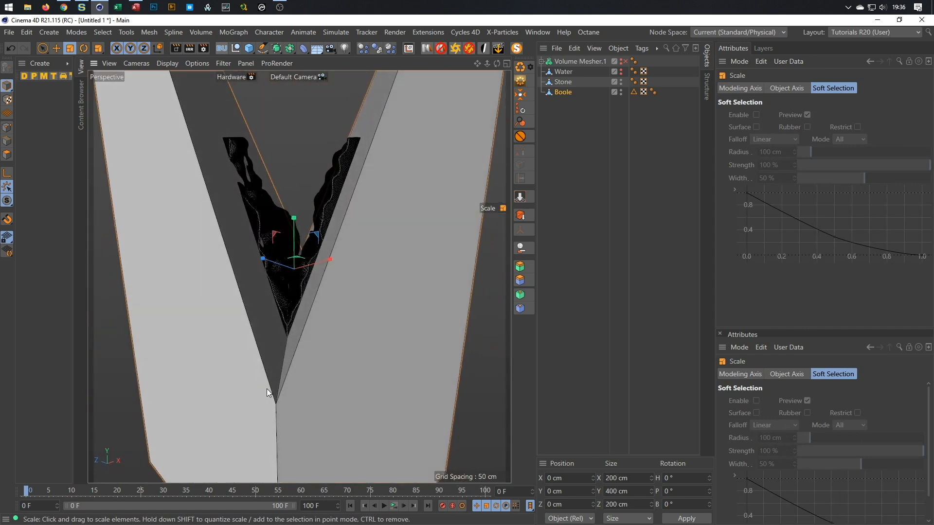
pyautogui.press('e')
pyautogui.moveTo(295, 219); pyautogui.dragTo(283, 315)
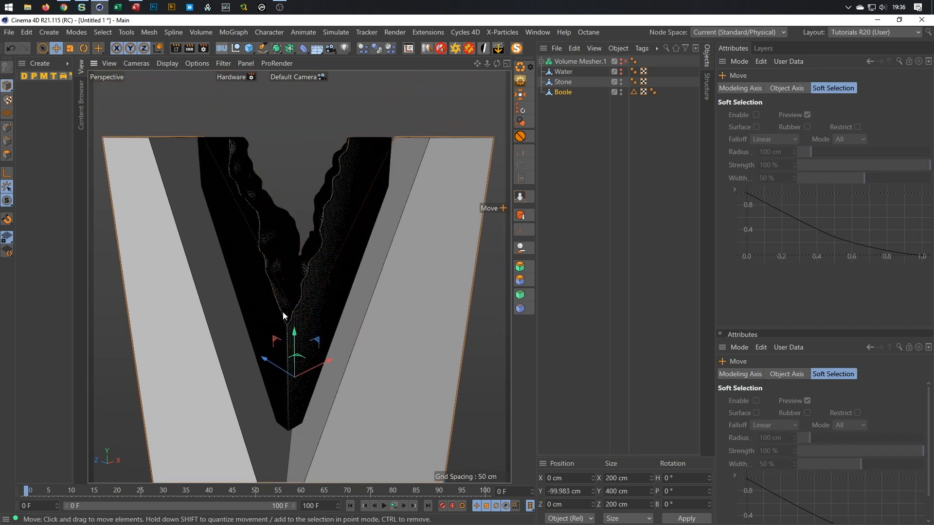
pyautogui.keyDown('alt'); pyautogui.moveTo(395, 171); pyautogui.dragTo(337, 252); pyautogui.keyUp('alt')
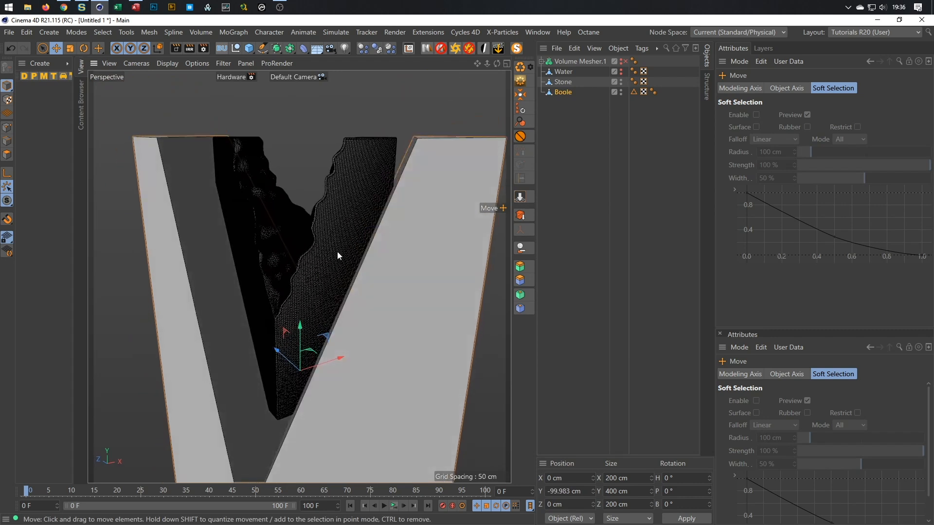
pyautogui.keyDown('alt'); pyautogui.moveTo(305, 363); pyautogui.dragTo(308, 321); pyautogui.keyUp('alt')
pyautogui.scroll(5, 288, 346)
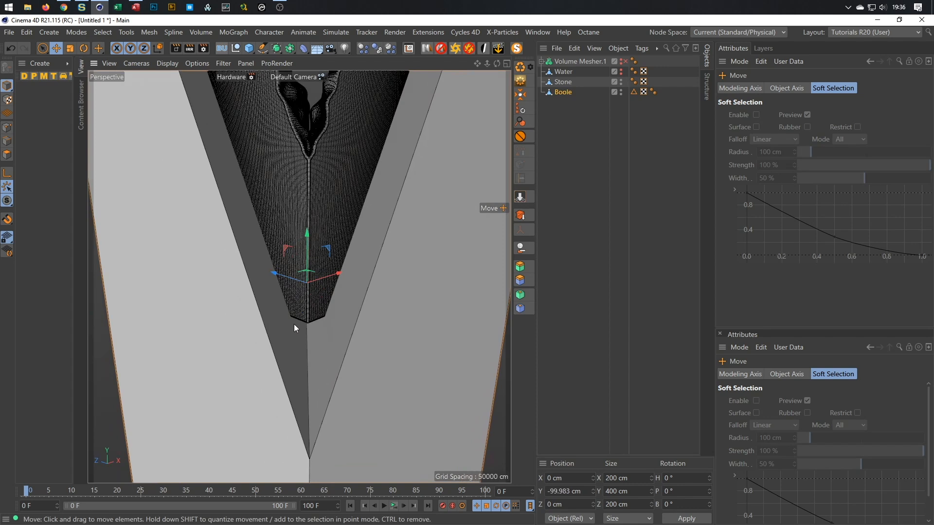
# - Adjust the Boole block's height against the Stone to about -92.7 cm in Y
pyautogui.moveTo(308, 232); pyautogui.dragTo(314, 196)
pyautogui.keyDown('alt'); pyautogui.moveTo(314, 279); pyautogui.dragTo(321, 360); pyautogui.keyUp('alt')
pyautogui.scroll(5, 349, 331)
pyautogui.keyDown('alt'); pyautogui.moveTo(349, 332); pyautogui.dragTo(354, 334); pyautogui.keyUp('alt')
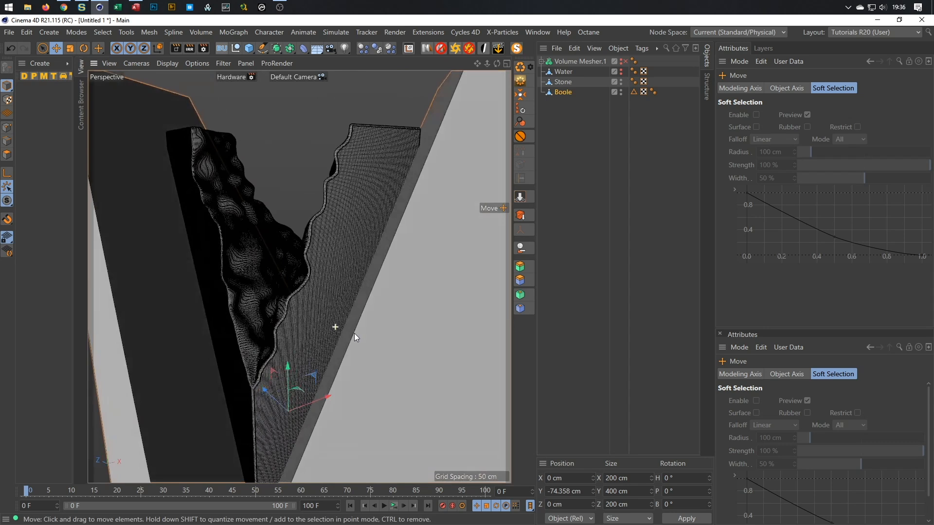
pyautogui.moveTo(288, 366); pyautogui.dragTo(288, 394)
pyautogui.scroll(5, 290, 344)
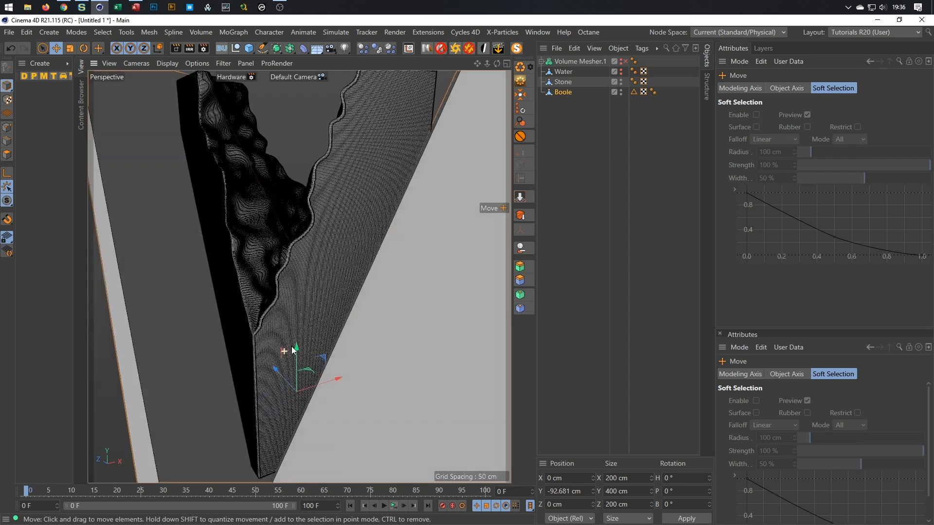
# - Raise the bottom edge of the Boole block's V notch by about 20.4 cm and return to model mode
pyautogui.keyDown('alt'); pyautogui.moveTo(281, 341); pyautogui.dragTo(337, 218); pyautogui.keyUp('alt')
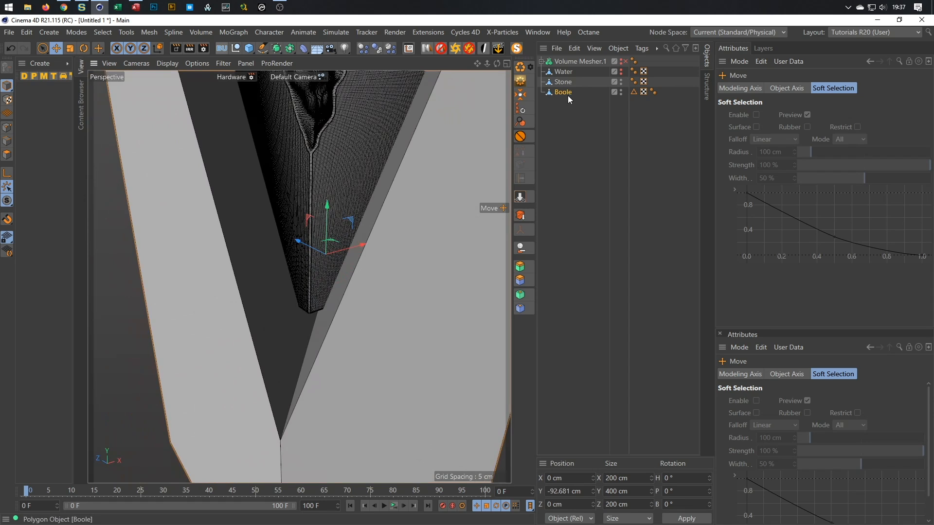
pyautogui.click(6, 141)
pyautogui.press('9')
pyautogui.click(298, 382)
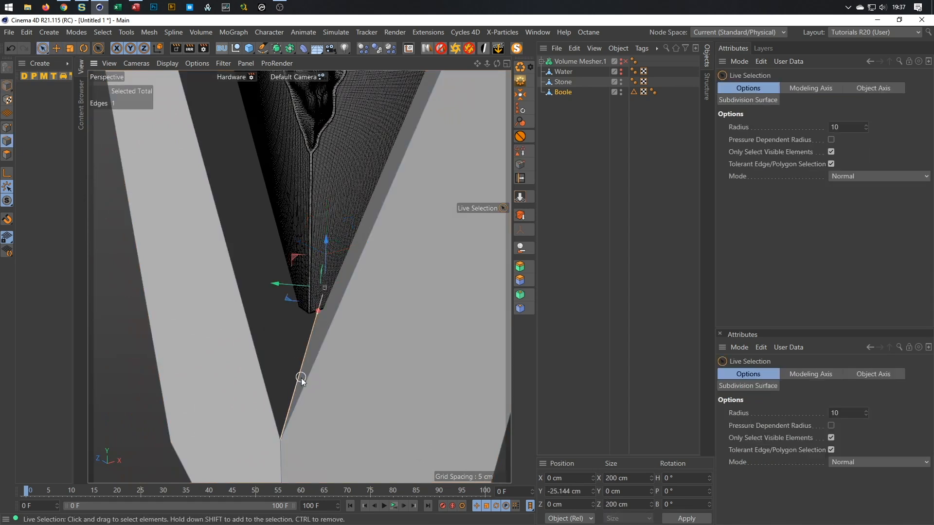
pyautogui.moveTo(325, 244); pyautogui.dragTo(324, 211)
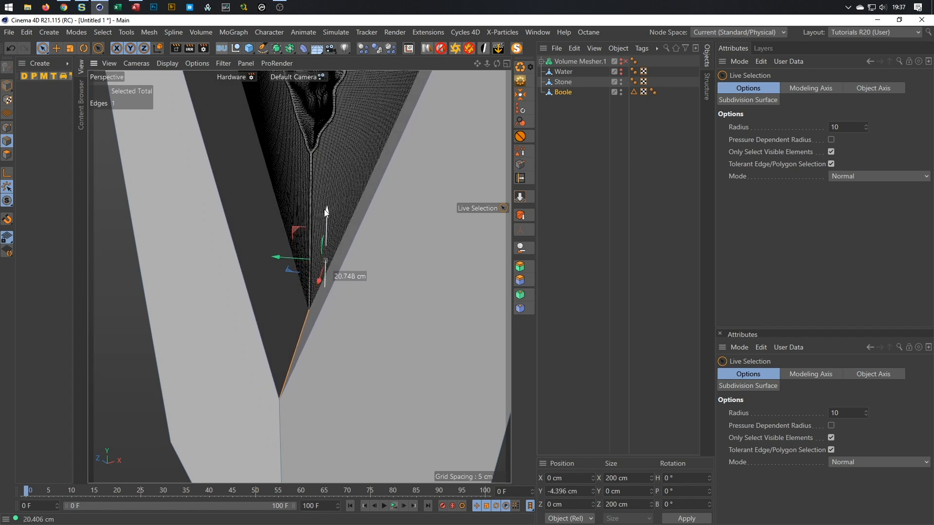
pyautogui.scroll(-10, 325, 217)
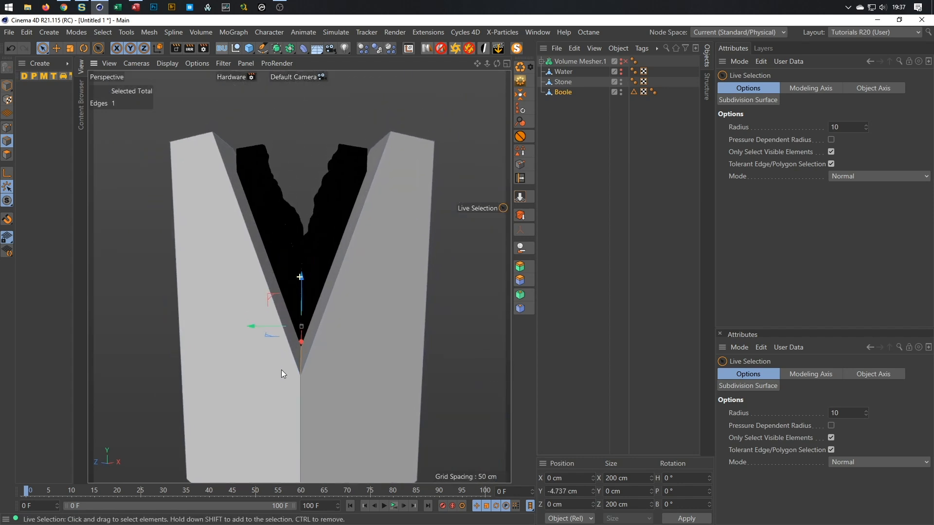
pyautogui.scroll(2, 335, 361)
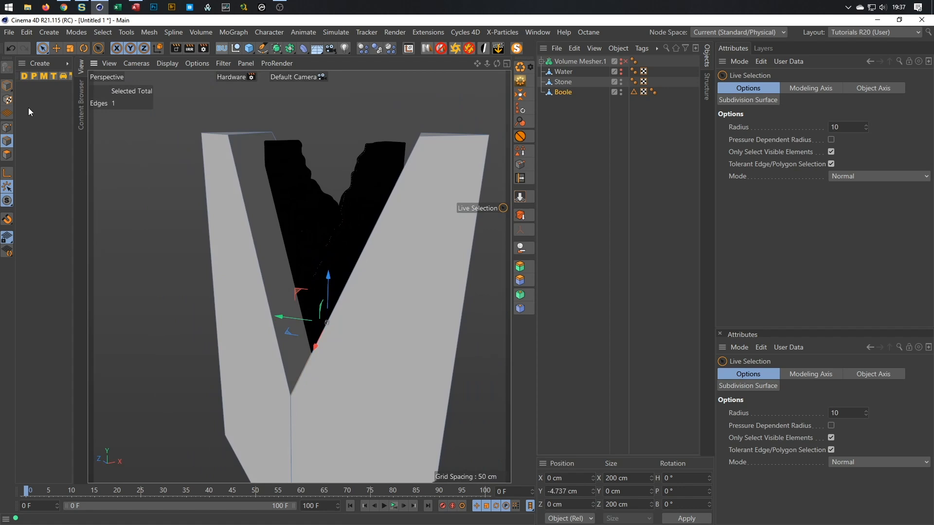
pyautogui.click(7, 85)
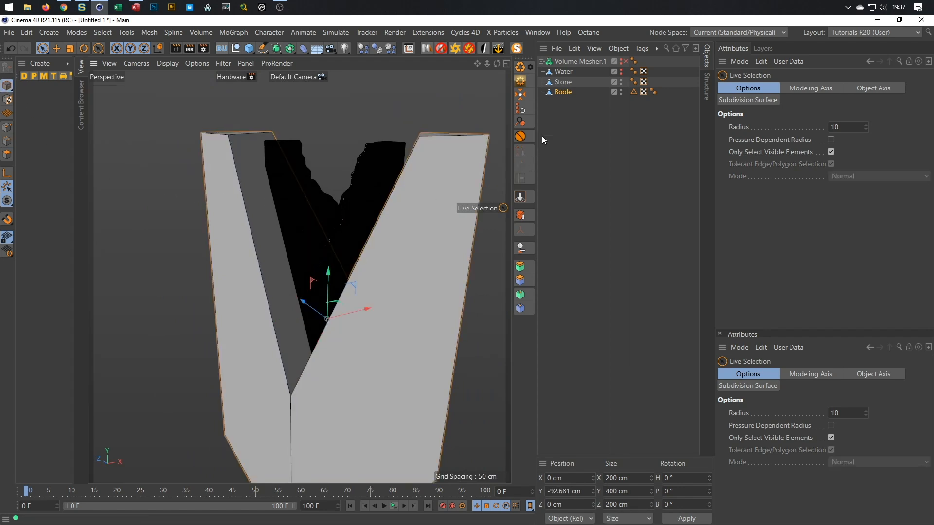
# - Switch the viewport to Gouraud shading and expand the Volume Mesher.1 hierarchy
pyautogui.press('n')
pyautogui.press('a')
pyautogui.moveTo(446, 206)
pyautogui.keyDown('alt'); pyautogui.mouseDown()
pyautogui.moveTo(407, 282)
pyautogui.moveTo(416, 277)
pyautogui.mouseUp(); pyautogui.keyUp('alt')
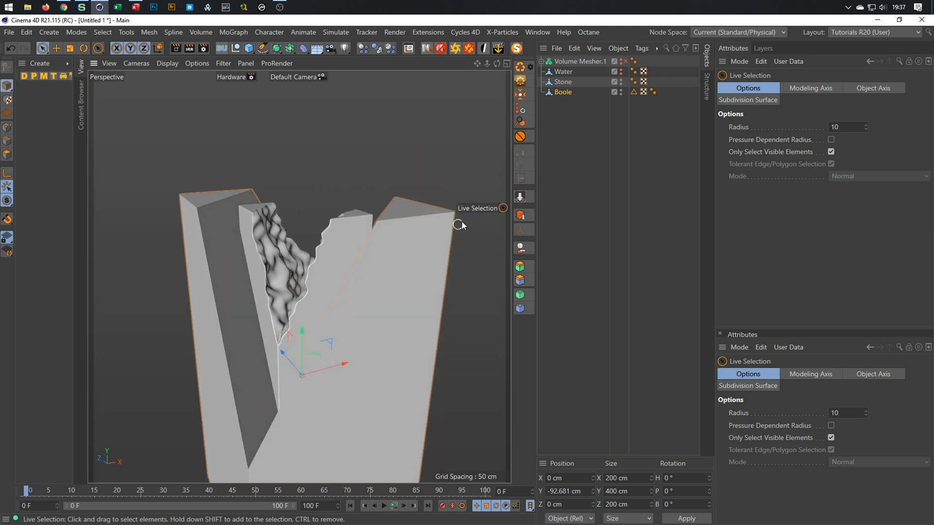
pyautogui.click(542, 62)
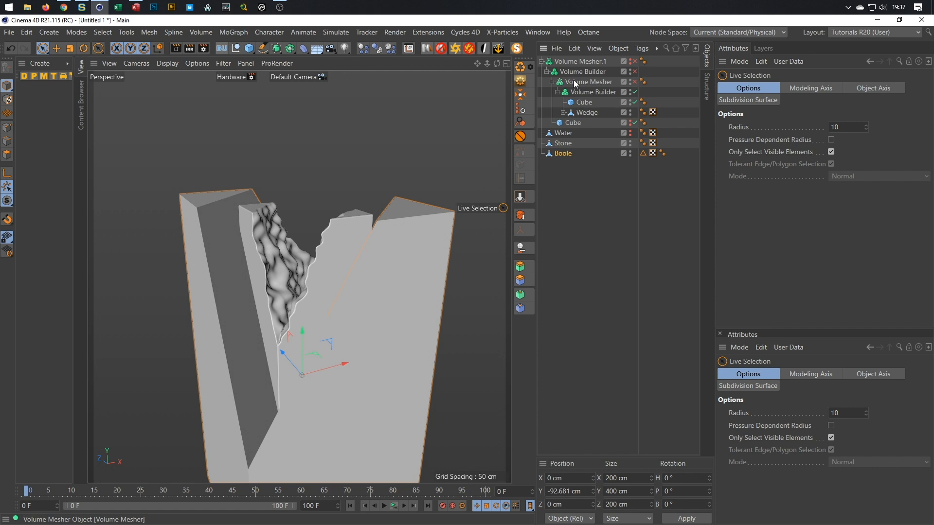
# - Add a Volume Builder inside a new Volume Mesher at the end of the object list and place Stone and Boole in the builder
pyautogui.click(561, 153)
pyautogui.click(557, 143)
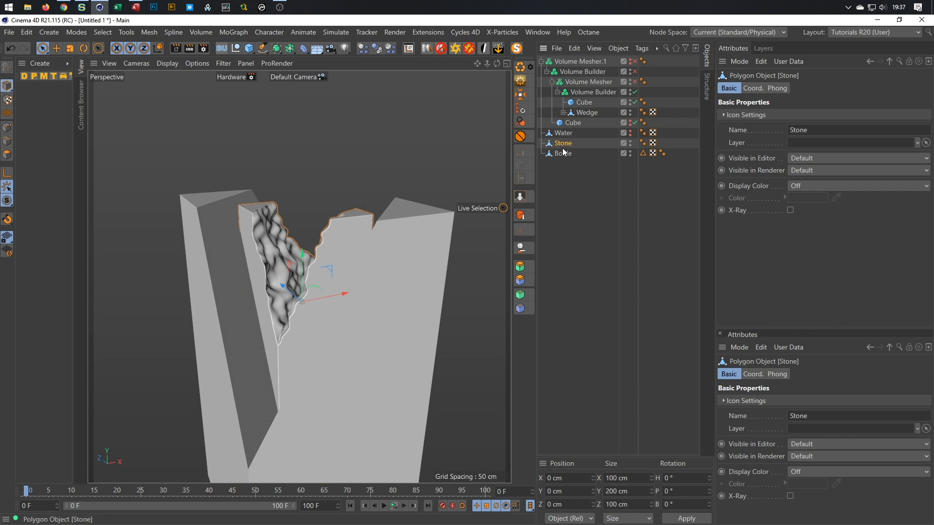
pyautogui.click(201, 34)
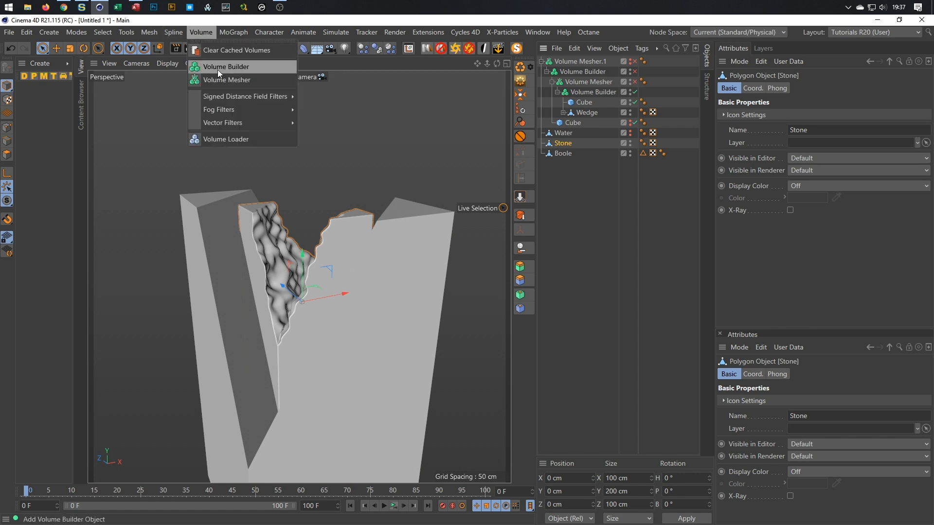
pyautogui.click(217, 70)
pyautogui.click(204, 34)
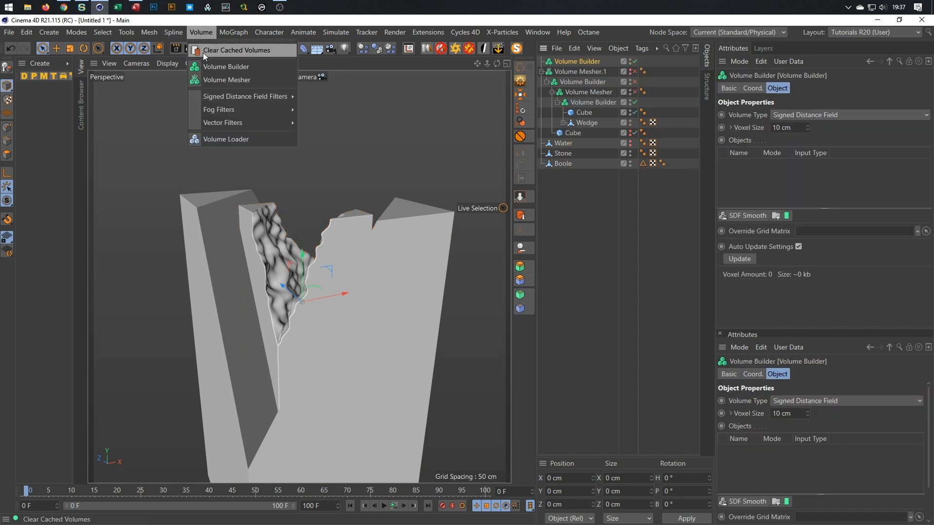
pyautogui.click(217, 80)
pyautogui.moveTo(591, 60); pyautogui.dragTo(563, 202)
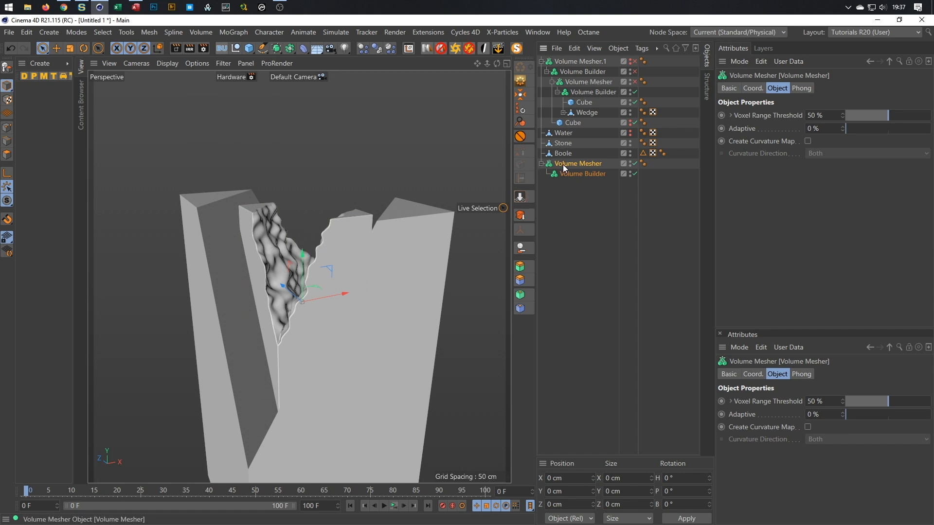
pyautogui.moveTo(566, 145); pyautogui.dragTo(573, 177)
pyautogui.click(585, 153)
# - Set the new Volume Builder's voxel size to 0.5 cm and subtract the Boole block from the Stone
pyautogui.click(778, 128)
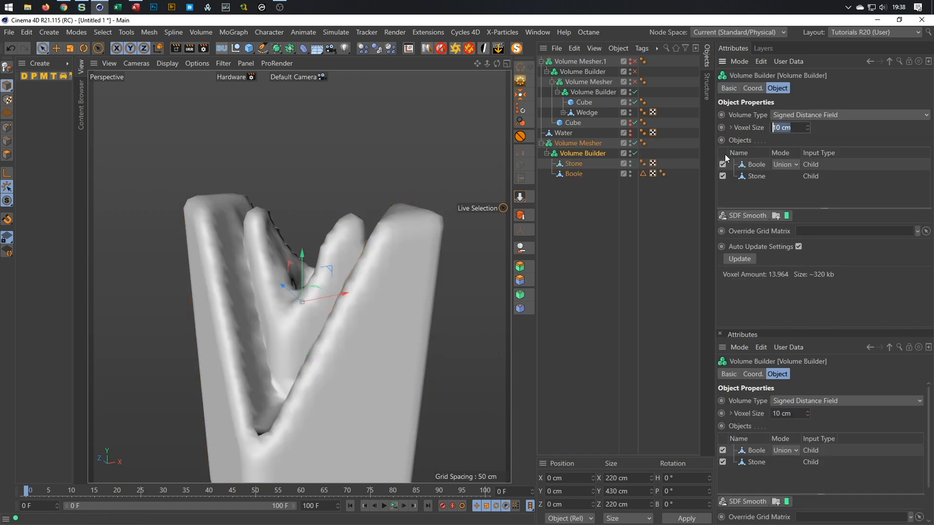
pyautogui.write('0.5')
pyautogui.press('Return')
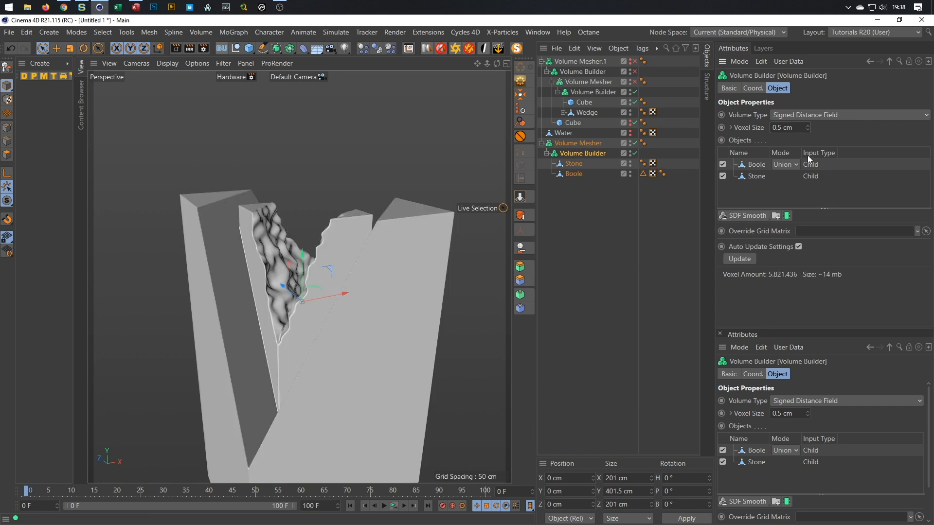
pyautogui.click(781, 166)
pyautogui.click(788, 188)
pyautogui.keyDown('alt'); pyautogui.moveTo(302, 326); pyautogui.dragTo(399, 282); pyautogui.keyUp('alt')
# - Bake the current state of the new Volume Mesher into a polygon object and rename that object Stone
pyautogui.click(581, 142)
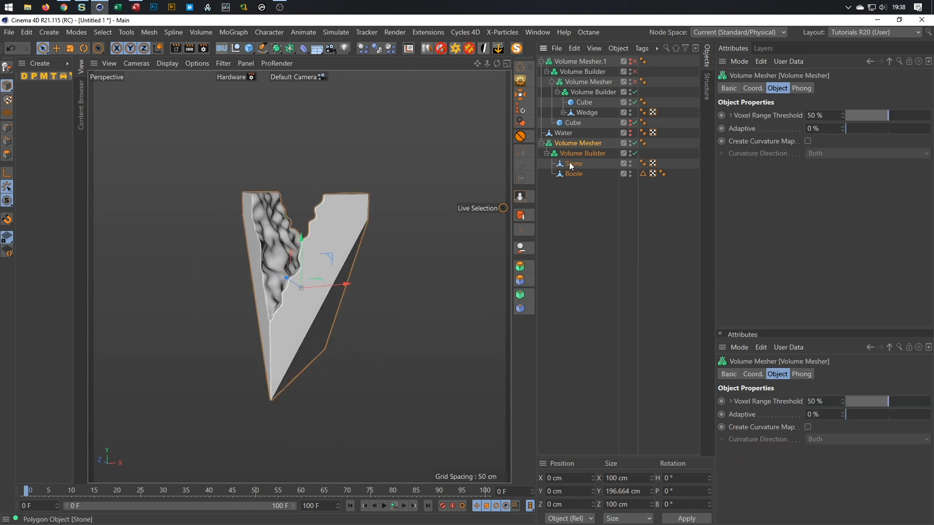
pyautogui.click(521, 216)
pyautogui.doubleClick(572, 185)
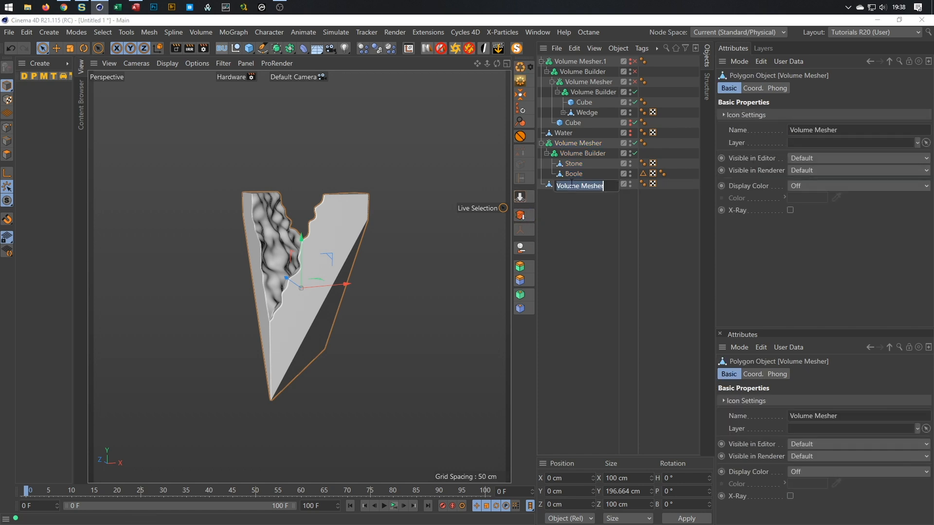
pyautogui.write('Stone')
pyautogui.press('Return')
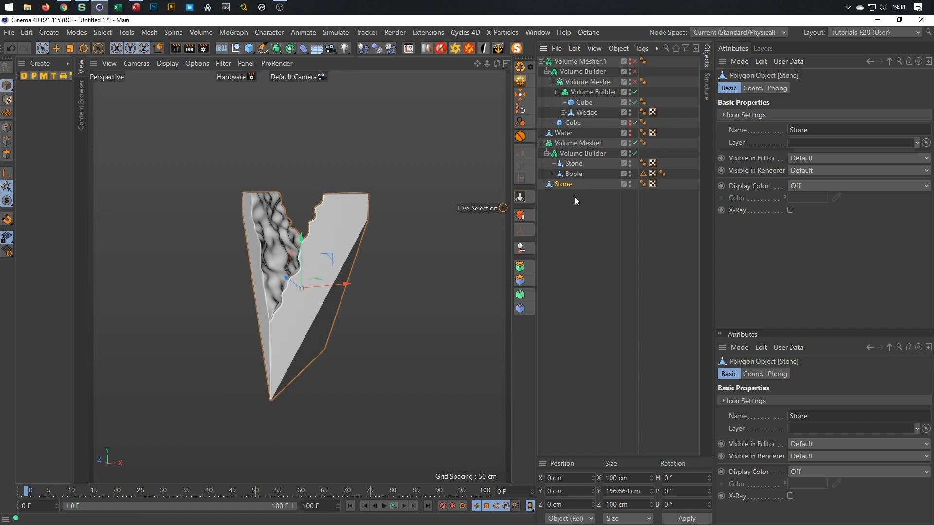
# - Move Water below the baked Stone in the object list and hide and disable the source Volume Mesher
pyautogui.moveTo(568, 133); pyautogui.dragTo(596, 185)
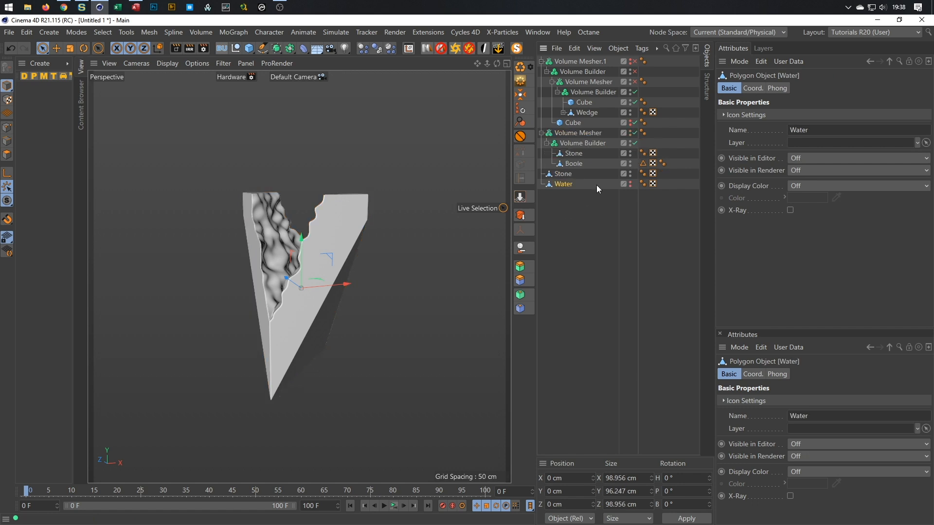
pyautogui.click(630, 133)
pyautogui.keyDown('alt'); pyautogui.moveTo(360, 270); pyautogui.dragTo(333, 341); pyautogui.keyUp('alt')
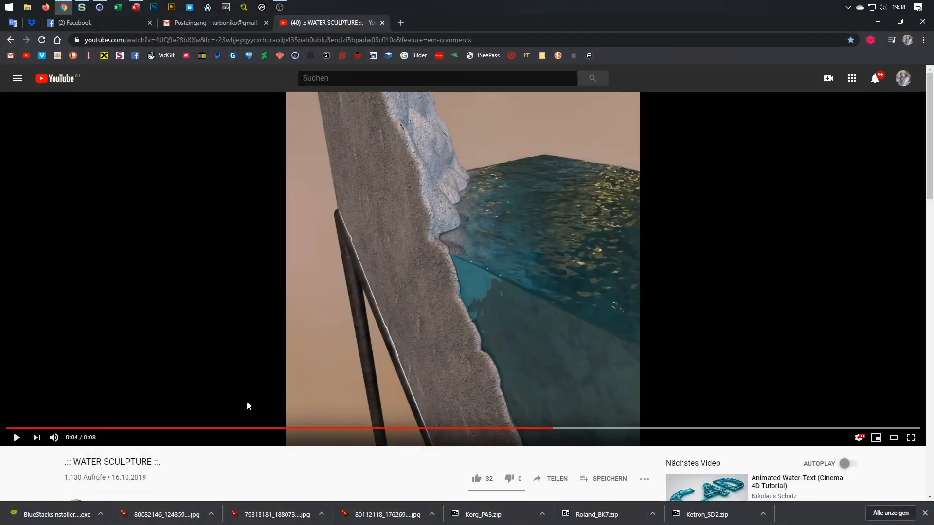
# - Examine the sculpture's outer shape and frame at 0:01 of the YouTube reference video and return to Cinema 4D
pyautogui.click(231, 428)
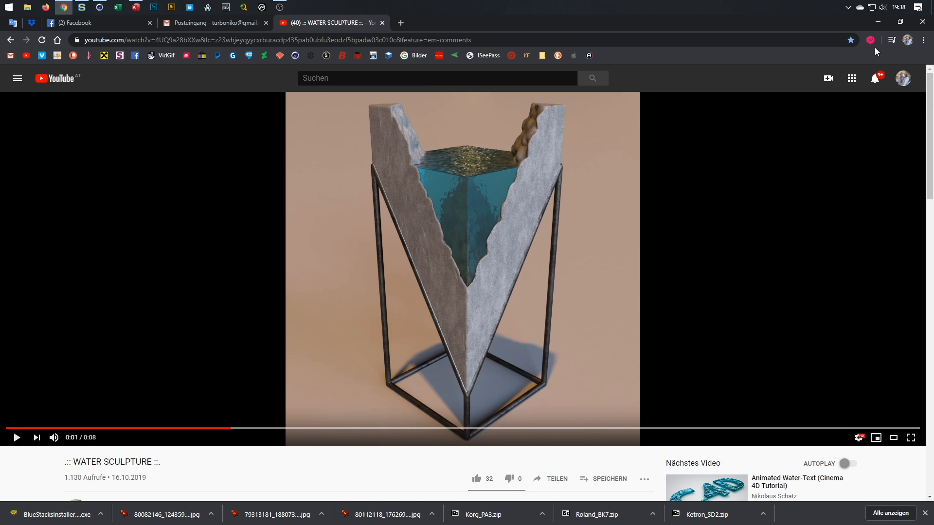
pyautogui.click(879, 23)
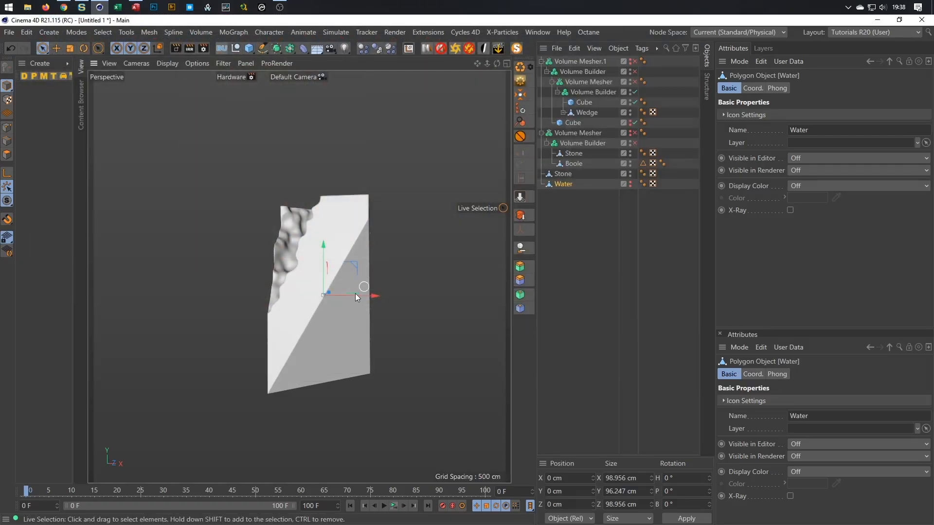
pyautogui.scroll(4, 352, 244)
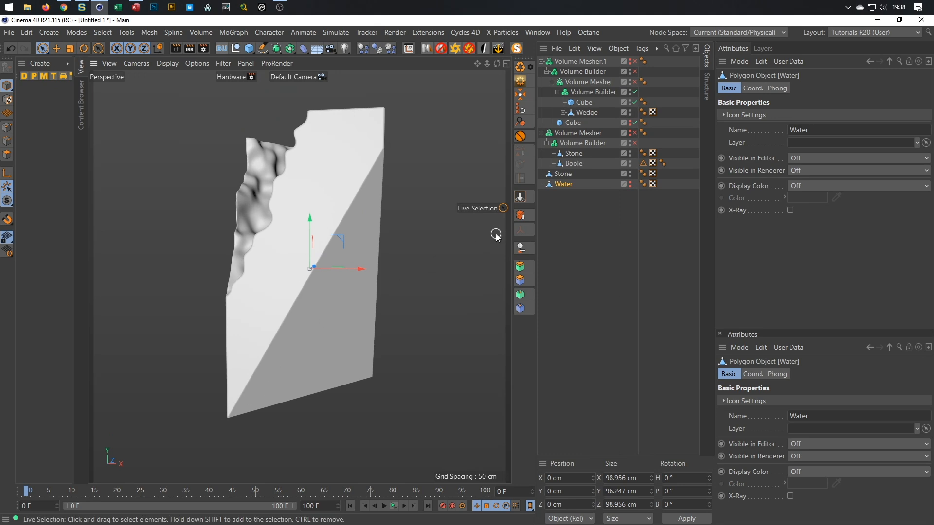
# - Examine the baked Stone's mesh density in point and polygon modes along its slanted lower edges and corners
pyautogui.click(562, 174)
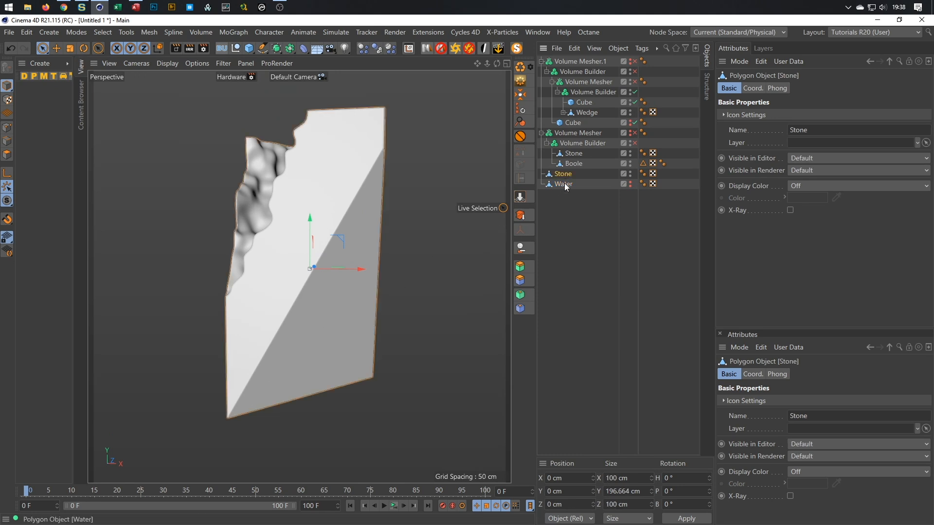
pyautogui.click(7, 128)
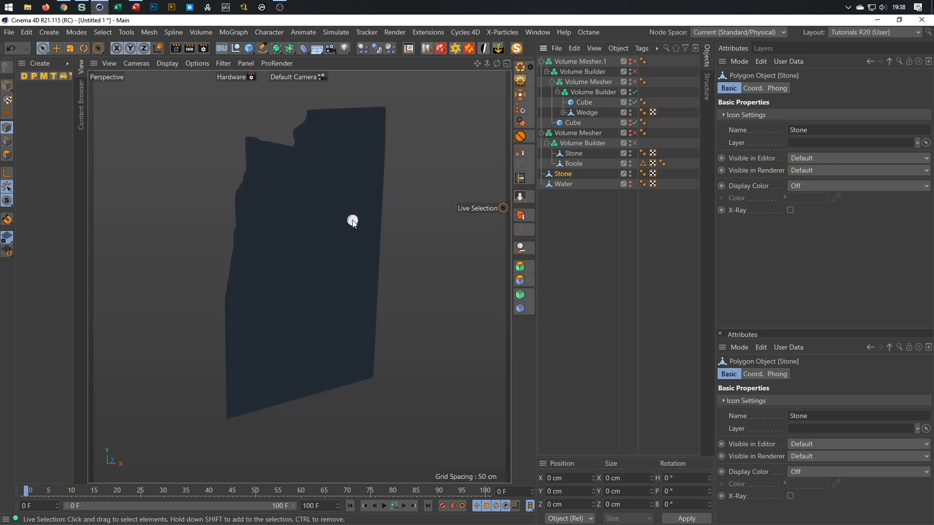
pyautogui.click(7, 155)
pyautogui.scroll(2, 387, 155)
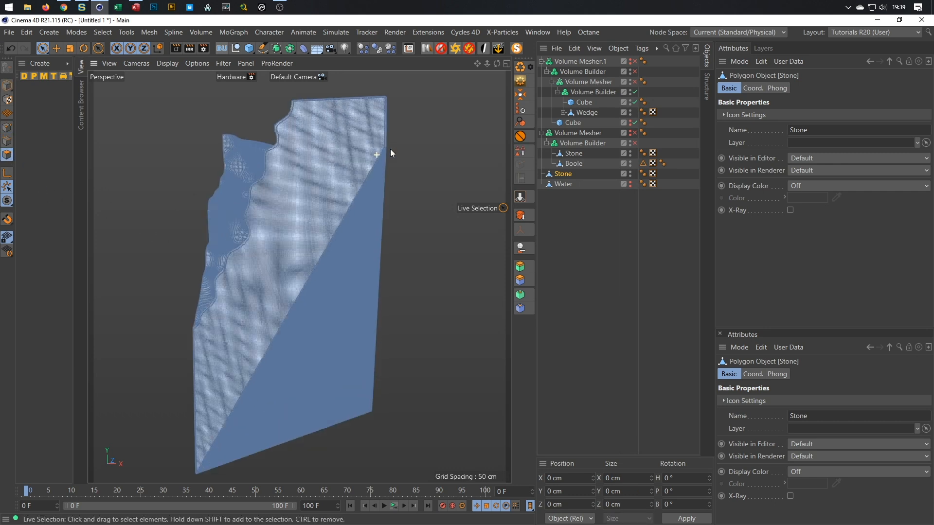
pyautogui.scroll(2, 396, 146)
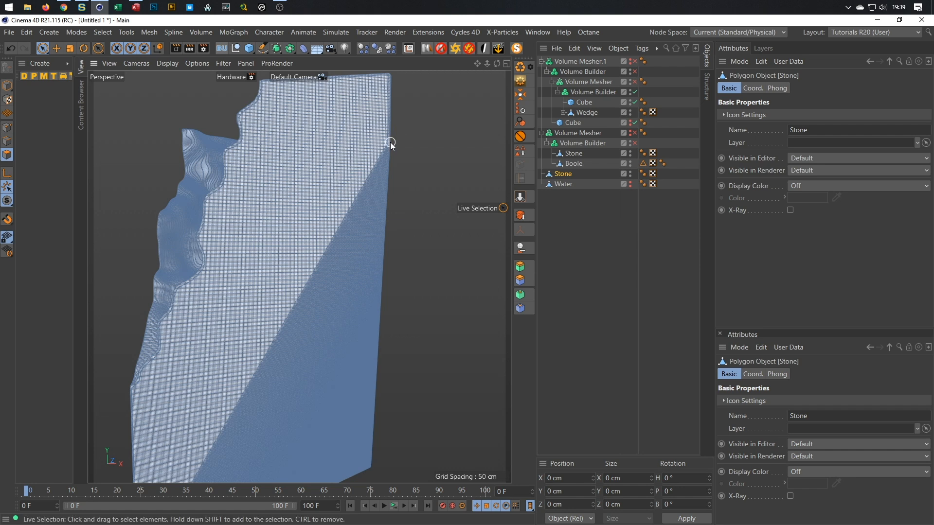
pyautogui.keyDown('alt'); pyautogui.moveTo(383, 163); pyautogui.dragTo(298, 264); pyautogui.keyUp('alt')
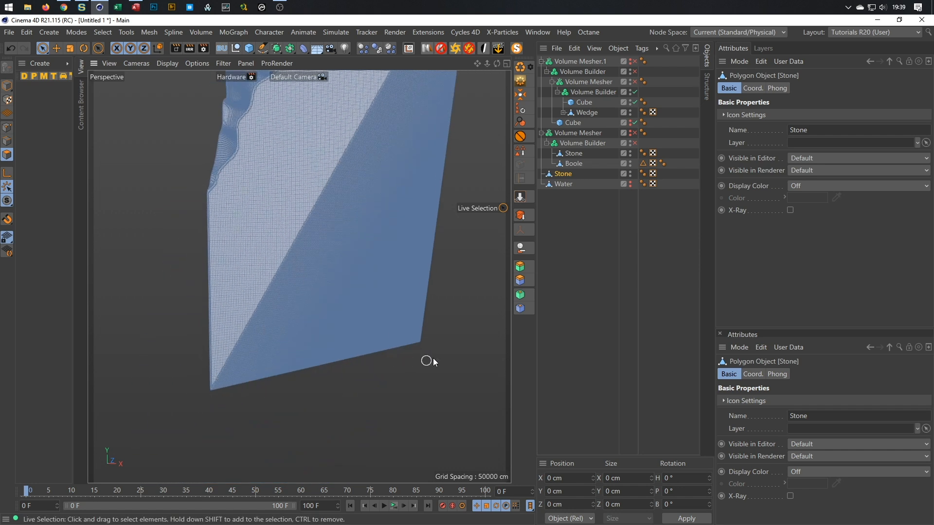
pyautogui.keyDown('alt'); pyautogui.moveTo(419, 348); pyautogui.dragTo(243, 345); pyautogui.keyUp('alt')
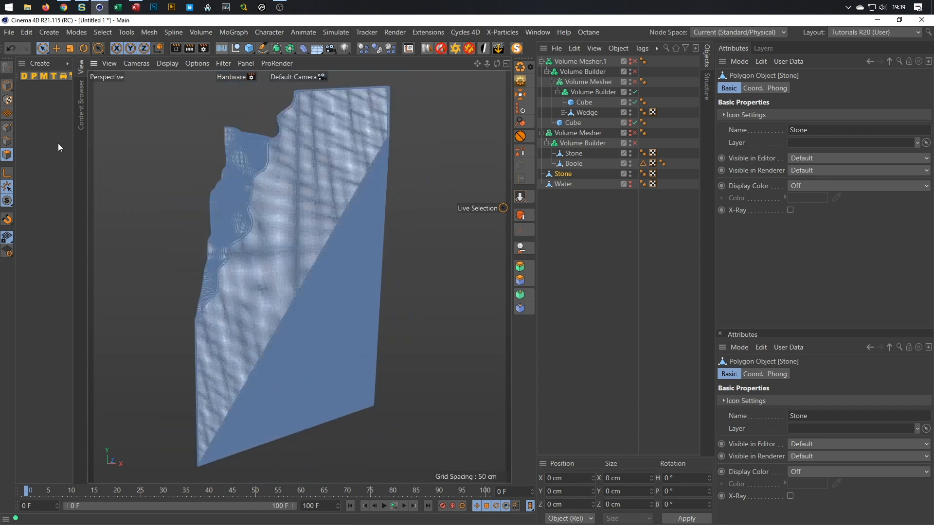
pyautogui.click(7, 87)
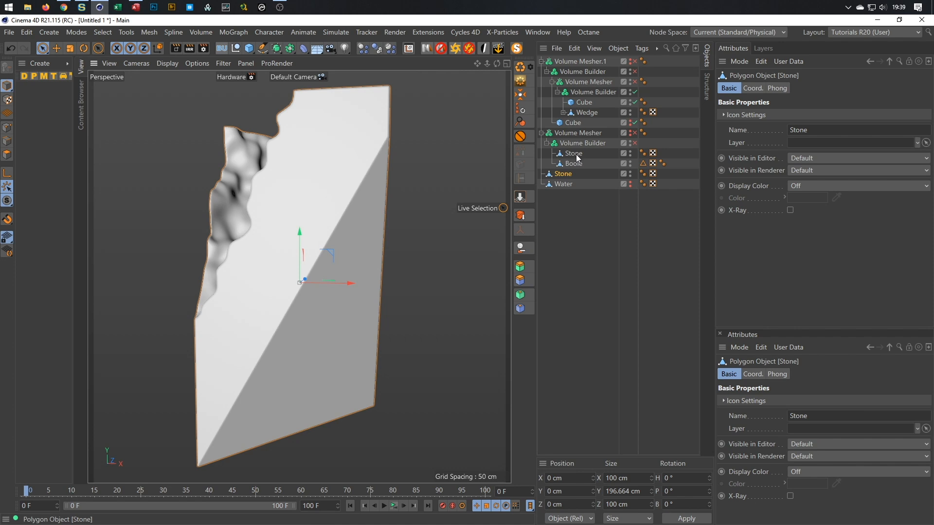
pyautogui.click(571, 165)
pyautogui.keyDown('ctrl'); pyautogui.moveTo(574, 162); pyautogui.dragTo(569, 232); pyautogui.keyUp('ctrl')
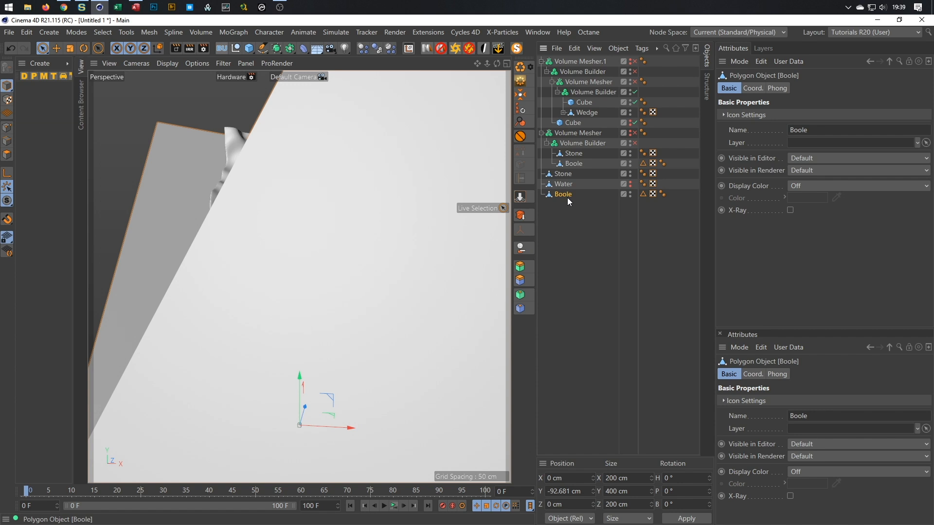
pyautogui.keyDown('alt'); pyautogui.moveTo(451, 212); pyautogui.dragTo(436, 199); pyautogui.keyUp('alt')
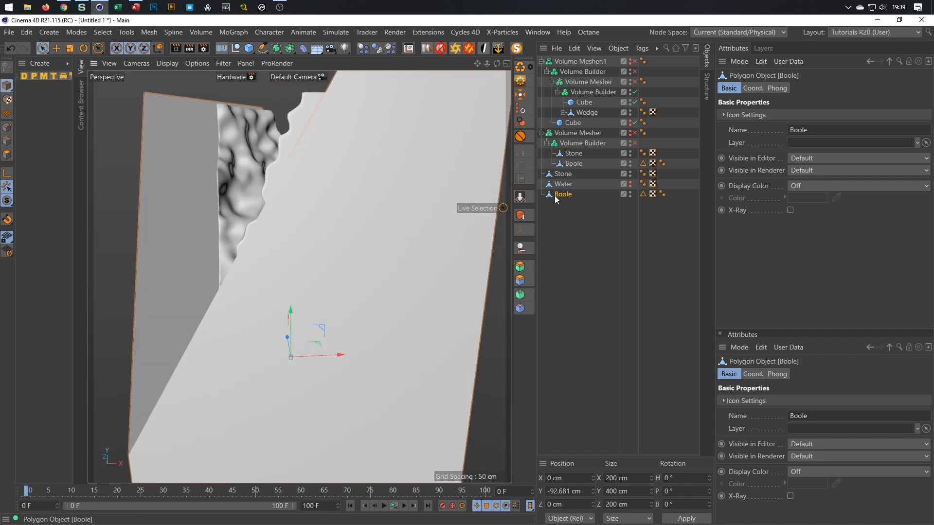
pyautogui.press('Delete')
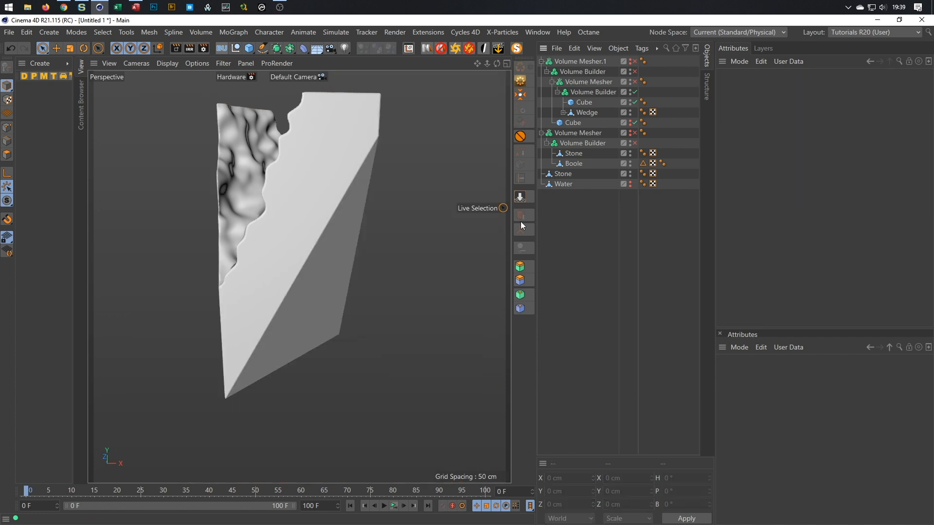
pyautogui.click(630, 175)
pyautogui.click(576, 153)
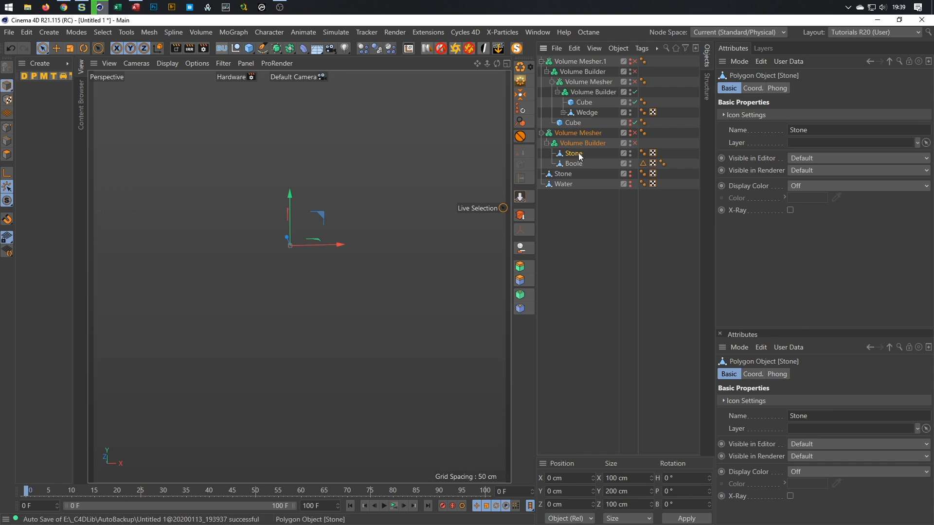
pyautogui.keyDown('ctrl'); pyautogui.click(577, 153); pyautogui.keyUp('ctrl')
pyautogui.keyDown('ctrl'); pyautogui.moveTo(585, 204); pyautogui.dragTo(584, 207); pyautogui.keyUp('ctrl')
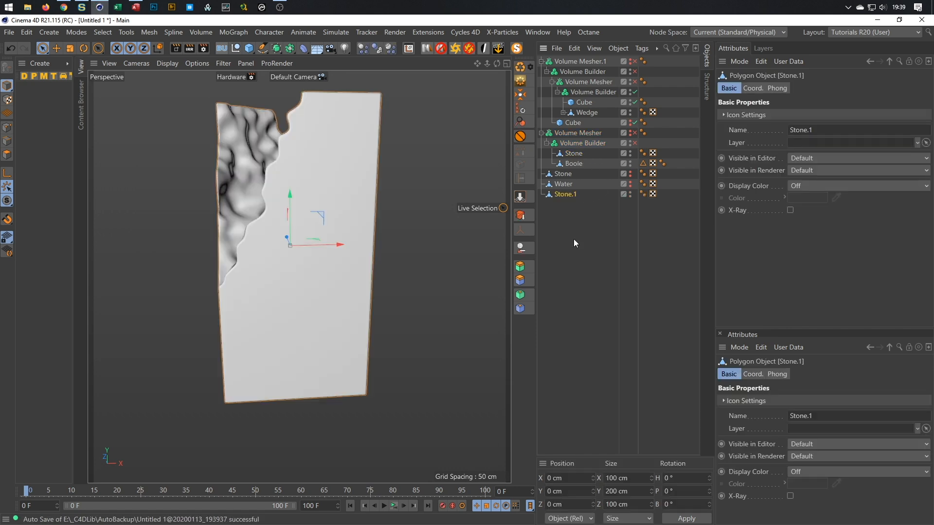
pyautogui.keyDown('alt'); pyautogui.moveTo(412, 264); pyautogui.dragTo(302, 263); pyautogui.keyUp('alt')
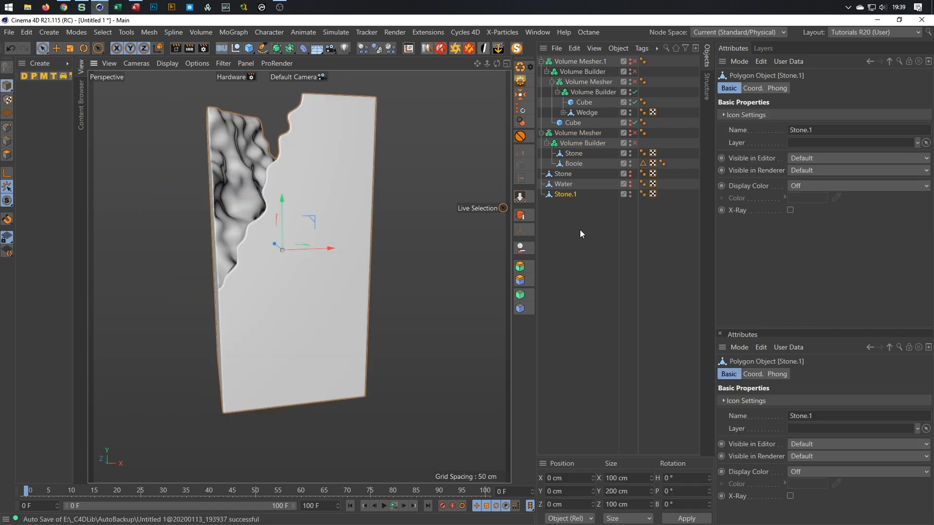
pyautogui.press('Delete')
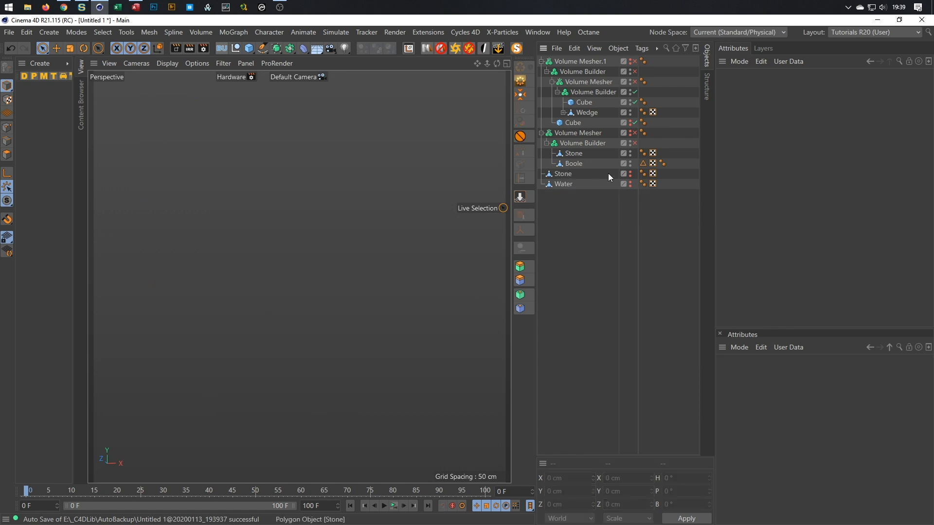
pyautogui.click(631, 176)
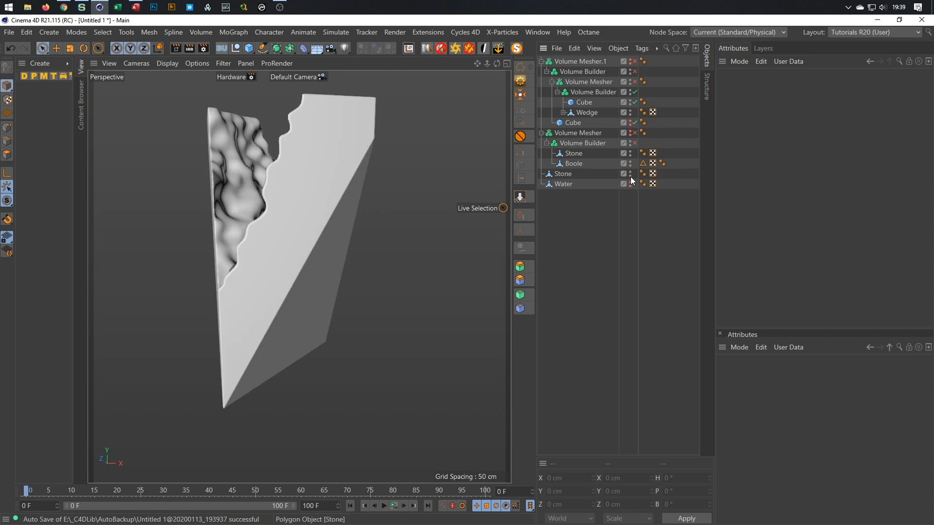
pyautogui.keyDown('alt'); pyautogui.moveTo(365, 246); pyautogui.dragTo(430, 222); pyautogui.keyUp('alt')
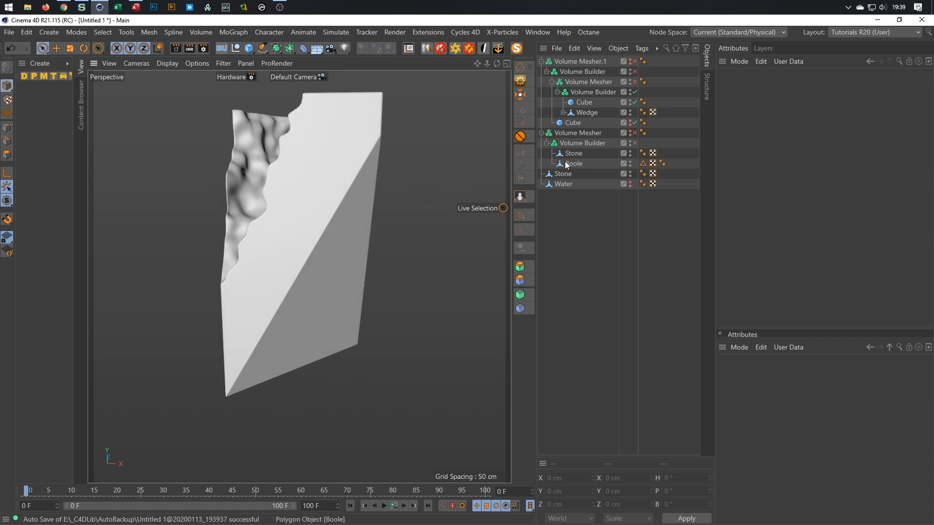
# - Copy the 100 × 200 × 100 cm Cube and the notched Boole block out of their volume groups to the end of the object list
pyautogui.click(584, 102)
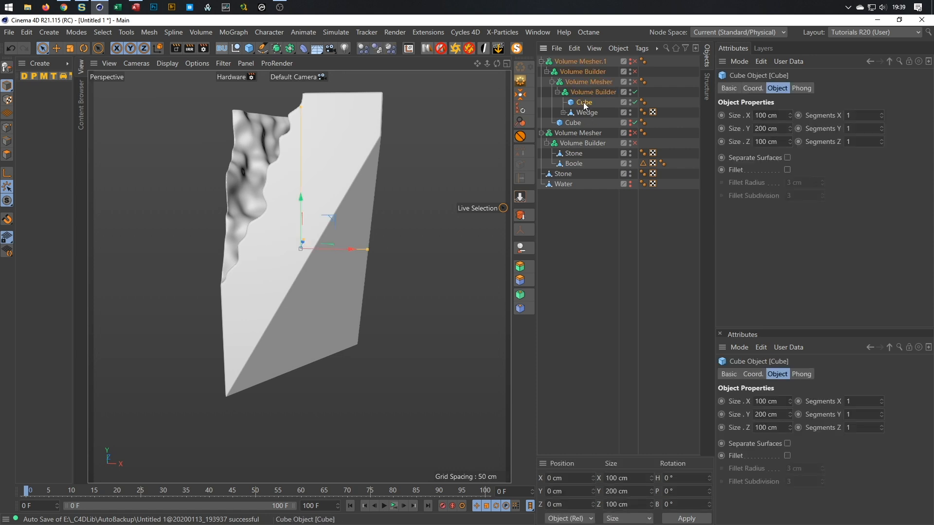
pyautogui.keyDown('ctrl'); pyautogui.moveTo(583, 101); pyautogui.dragTo(568, 242); pyautogui.keyUp('ctrl')
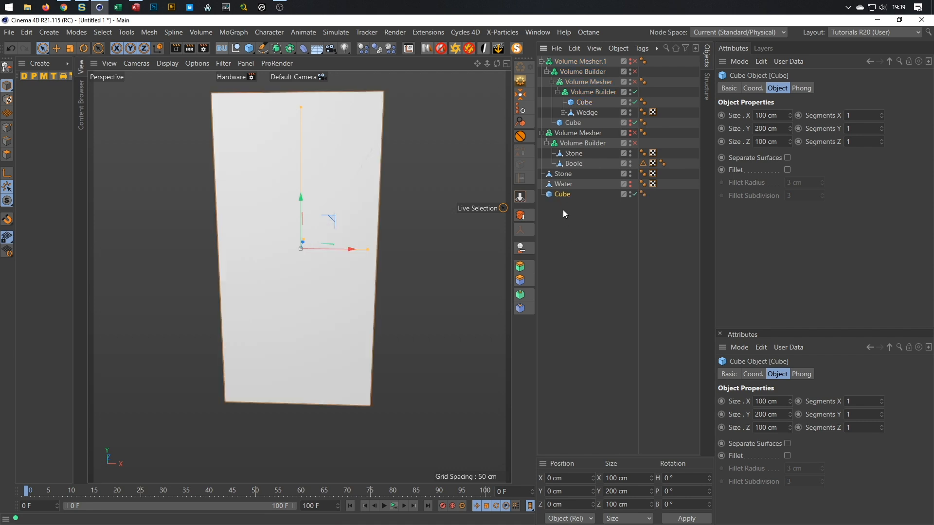
pyautogui.click(574, 164)
pyautogui.keyDown('ctrl'); pyautogui.moveTo(575, 163); pyautogui.dragTo(569, 215); pyautogui.keyUp('ctrl')
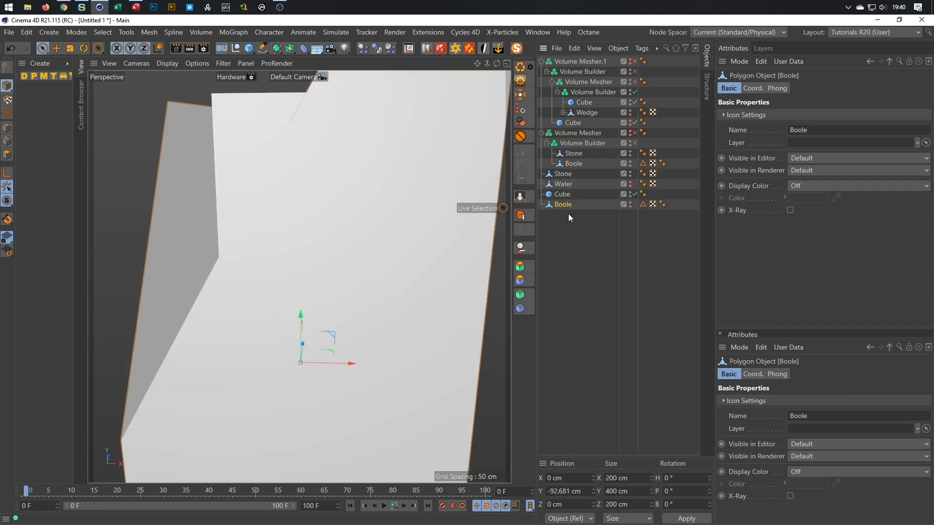
# - Collapse both Volume Mesher hierarchies and place the copied Cube inside a new Boole object
pyautogui.scroll(-5, 332, 244)
pyautogui.keyDown('alt'); pyautogui.moveTo(332, 244); pyautogui.dragTo(291, 237); pyautogui.keyUp('alt')
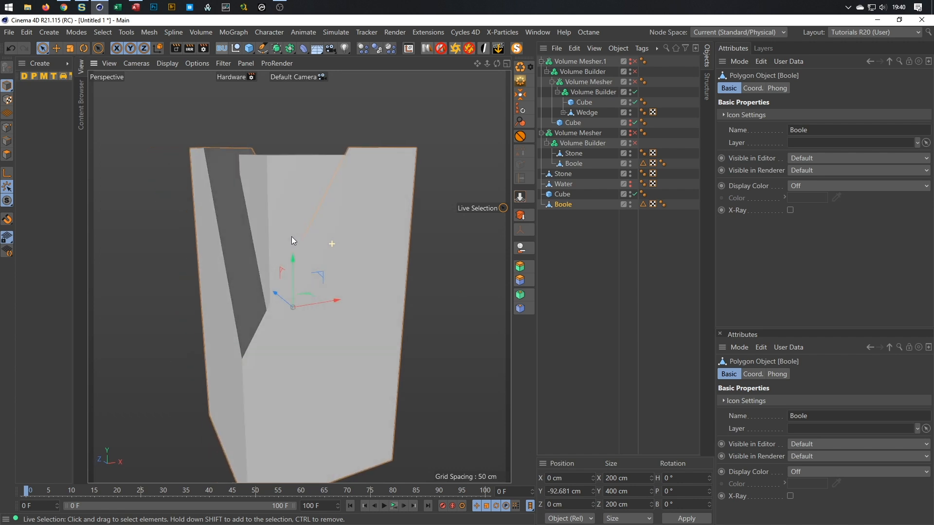
pyautogui.click(561, 194)
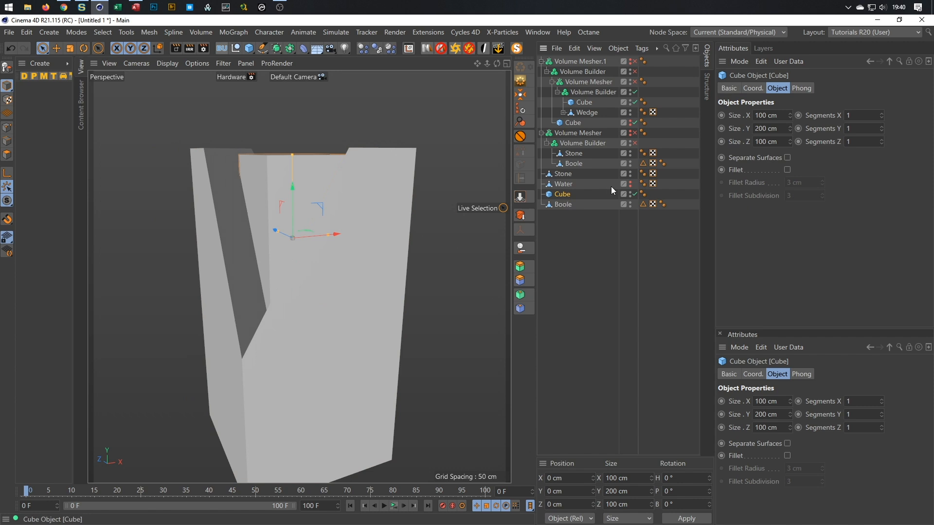
pyautogui.click(541, 133)
pyautogui.click(541, 62)
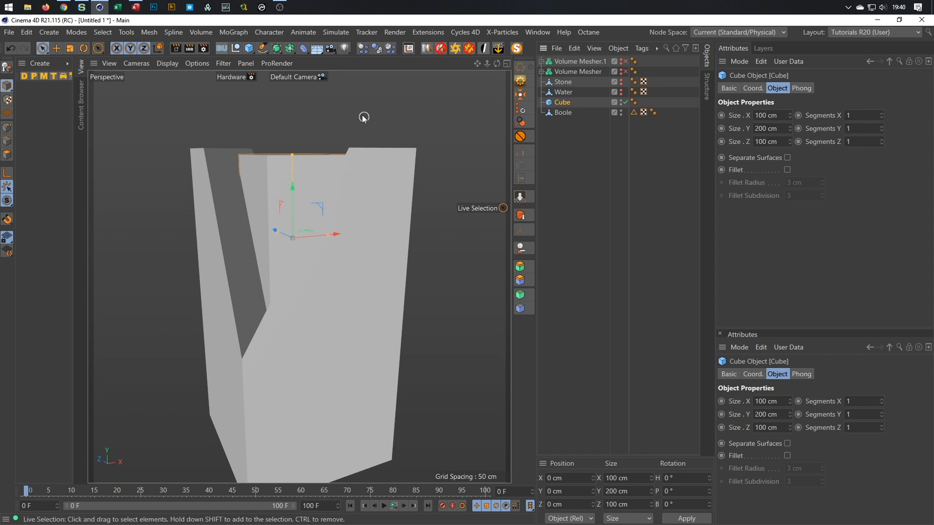
pyautogui.click(290, 48)
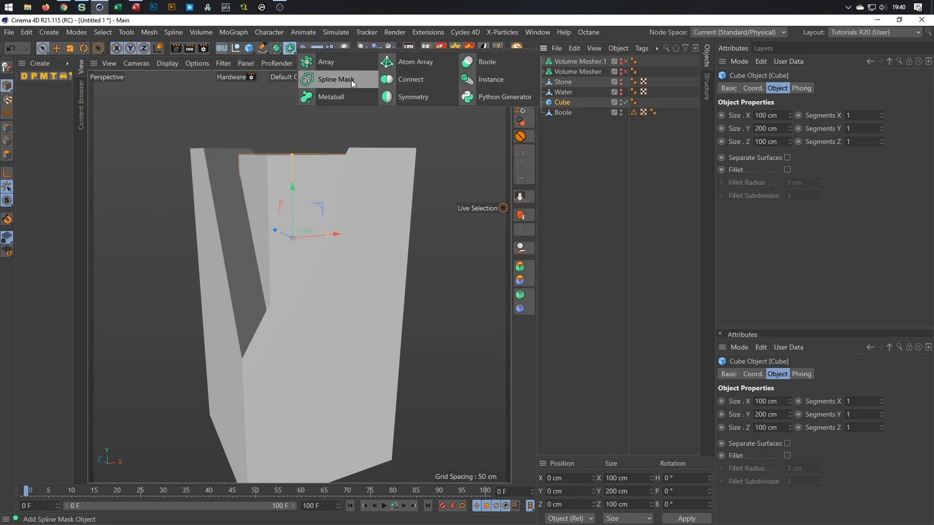
pyautogui.keyDown('alt'); pyautogui.click(474, 65); pyautogui.keyUp('alt')
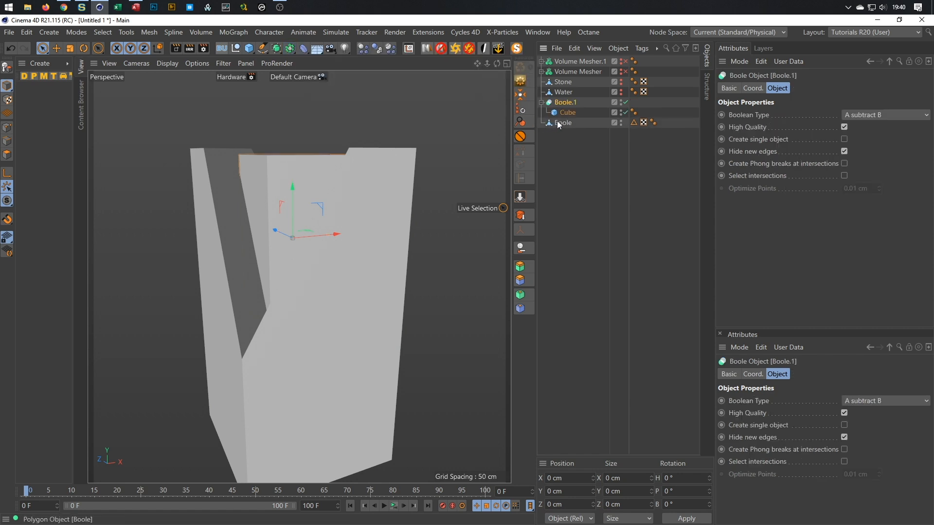
# - Put the notched block into the new Boole below the Cube so that it is subtracted from the Cube
pyautogui.moveTo(565, 113); pyautogui.dragTo(566, 109)
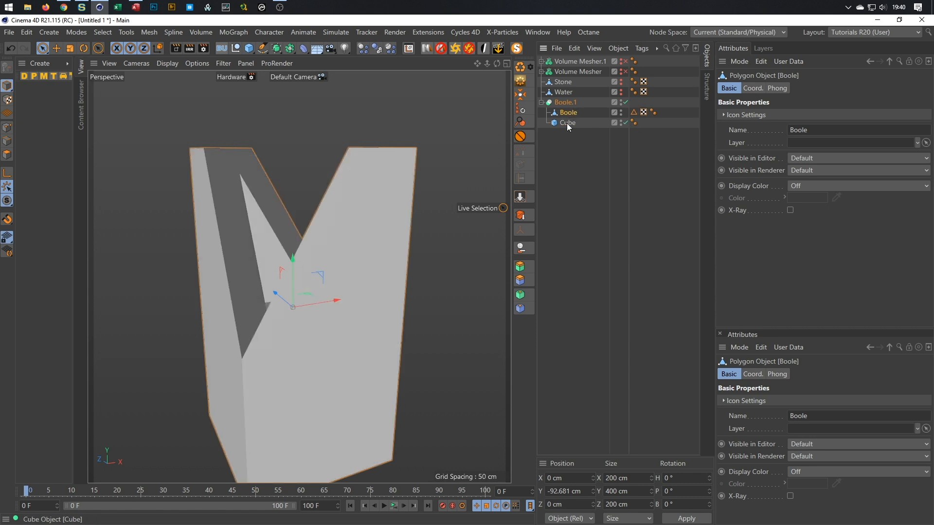
pyautogui.keyDown('alt'); pyautogui.moveTo(299, 243); pyautogui.dragTo(280, 241); pyautogui.keyUp('alt')
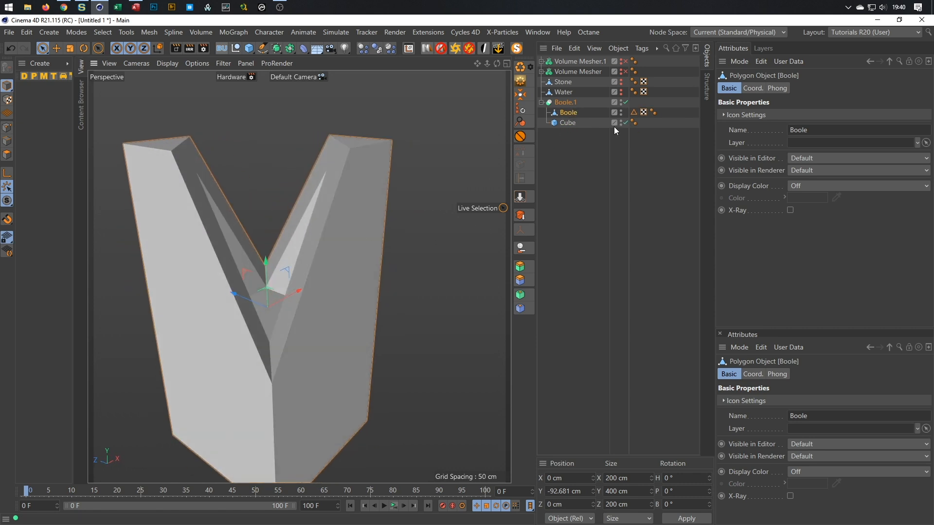
pyautogui.moveTo(566, 112); pyautogui.dragTo(567, 127)
pyautogui.keyDown('alt'); pyautogui.moveTo(310, 238); pyautogui.dragTo(385, 240); pyautogui.keyUp('alt')
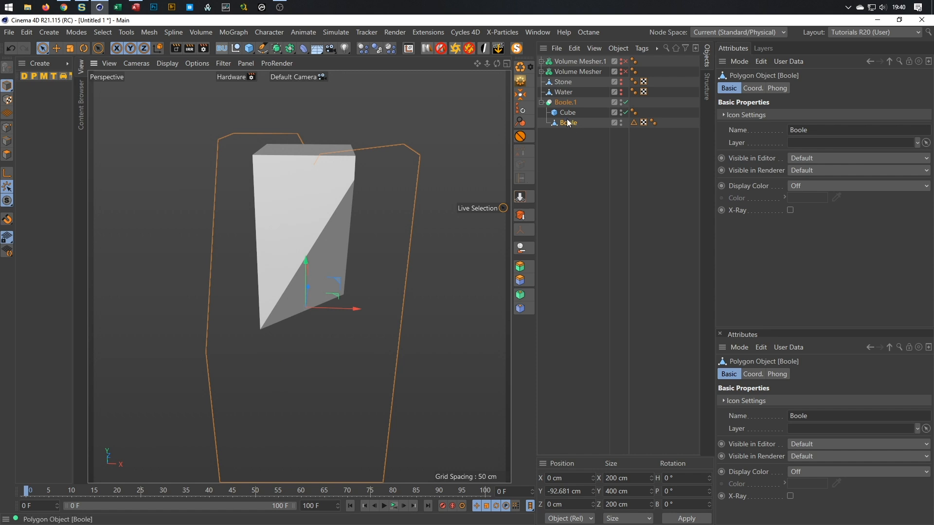
# - Convert the new Boole with its two children into a single polygon object
pyautogui.click(566, 102)
pyautogui.click(521, 80)
pyautogui.click(498, 307)
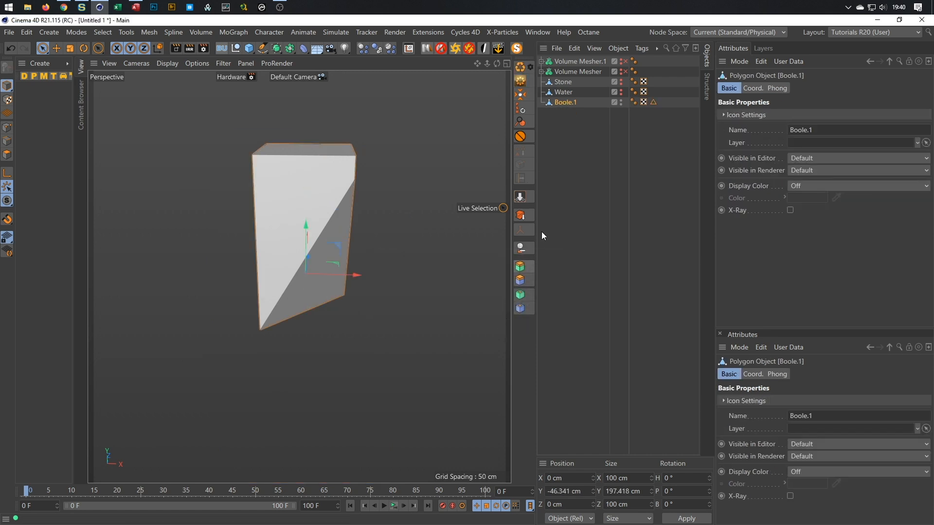
# - Select the five edges outlining the slanted lower faces of the Boole.1 mesh in edge mode
pyautogui.click(7, 142)
pyautogui.keyDown('alt'); pyautogui.moveTo(291, 221); pyautogui.dragTo(286, 381); pyautogui.keyUp('alt')
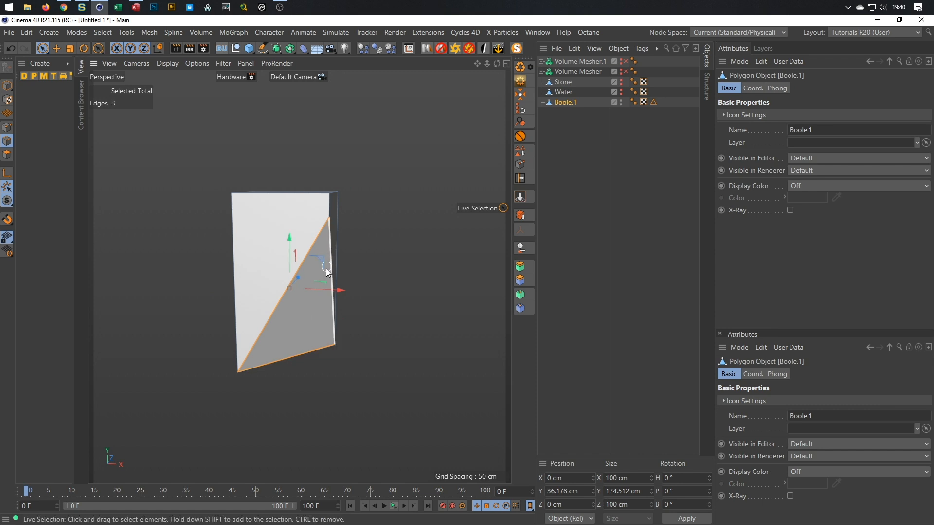
pyautogui.keyDown('alt'); pyautogui.moveTo(294, 296); pyautogui.dragTo(427, 273); pyautogui.keyUp('alt')
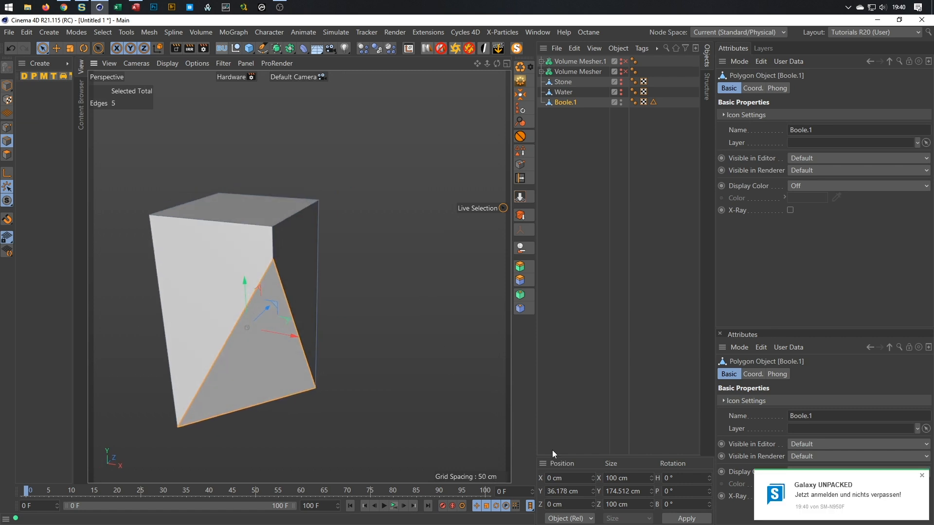
pyautogui.click(922, 476)
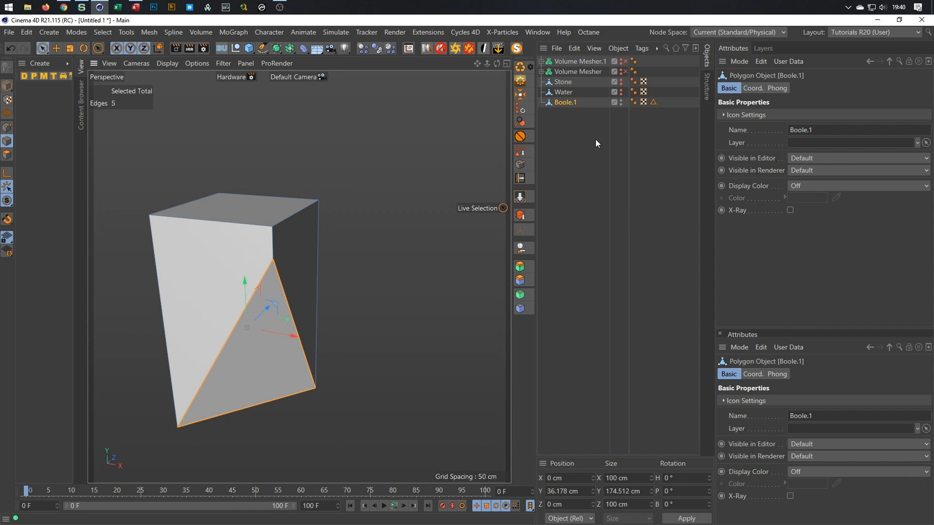
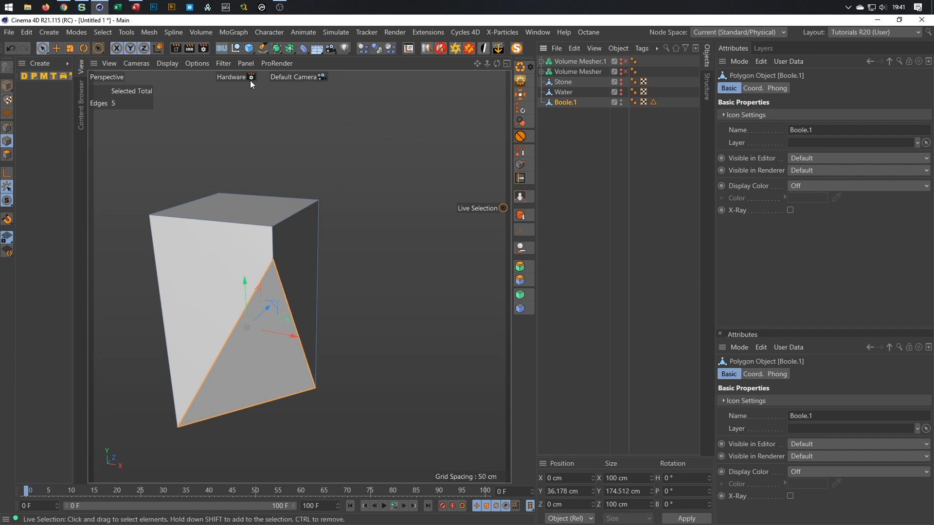
# - Convert the five selected edges of Boole.1 into a spline with Edge to Spline
pyautogui.click(155, 33)
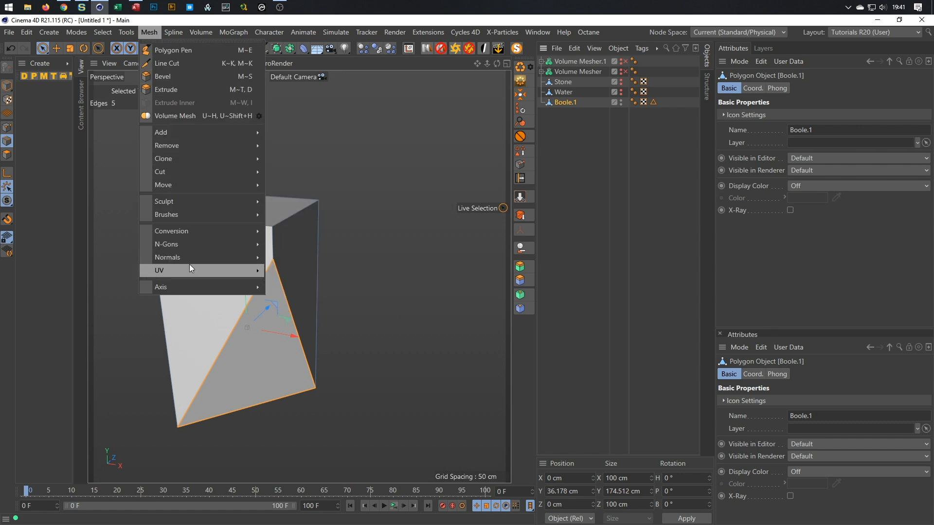
pyautogui.moveTo(192, 144)
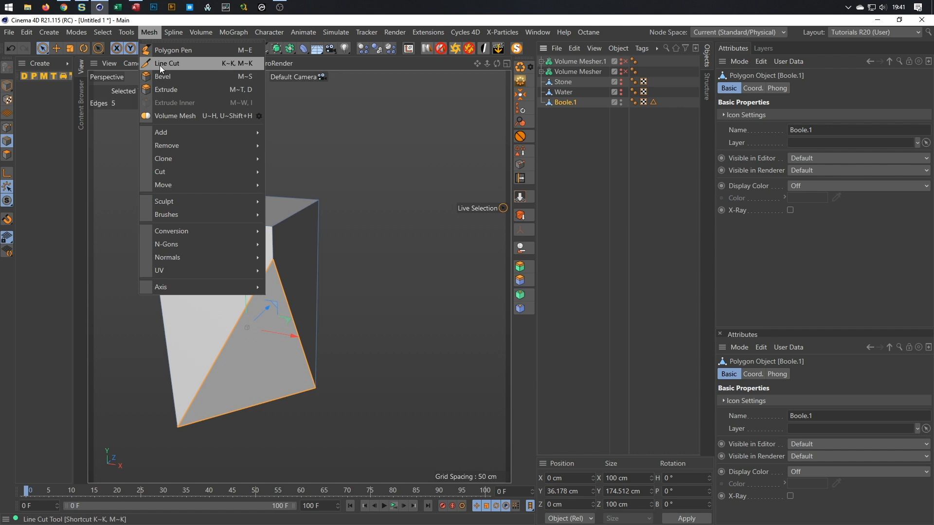
pyautogui.moveTo(128, 35)
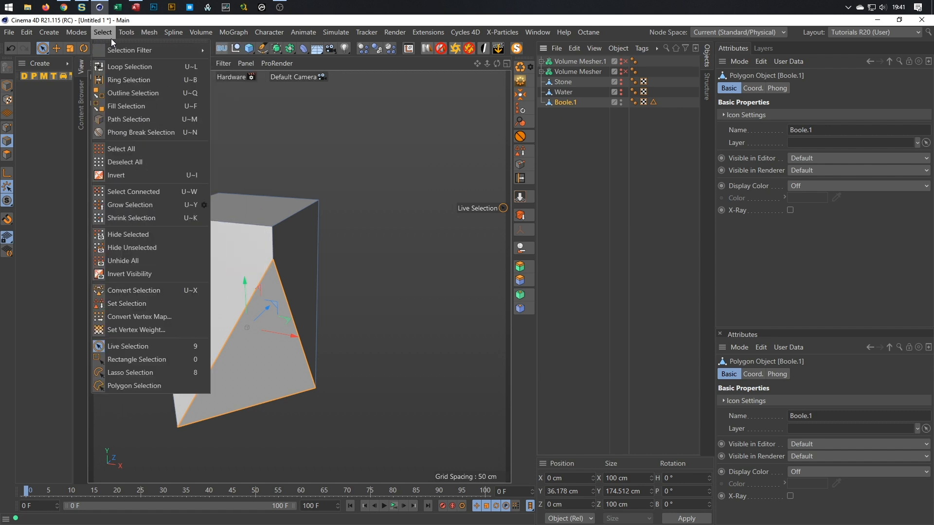
pyautogui.moveTo(174, 33)
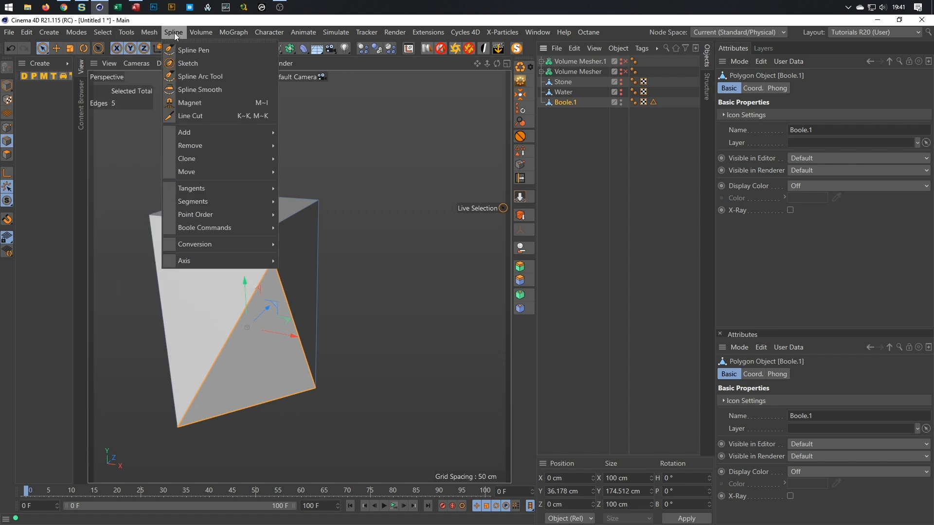
pyautogui.moveTo(231, 170)
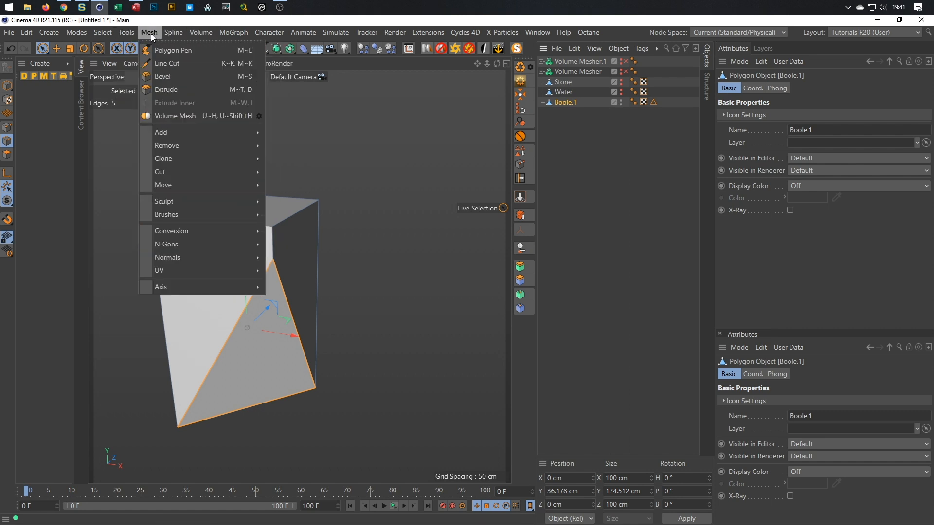
pyautogui.moveTo(182, 131)
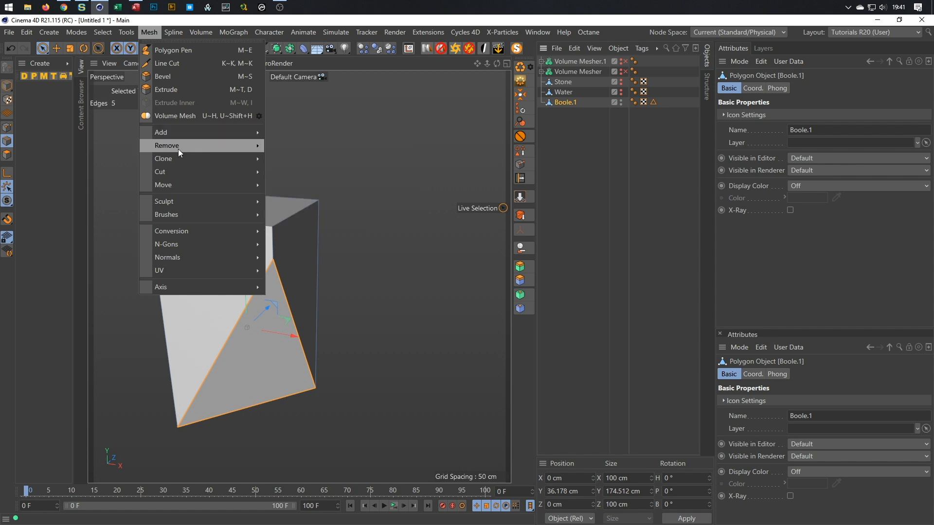
pyautogui.moveTo(186, 231)
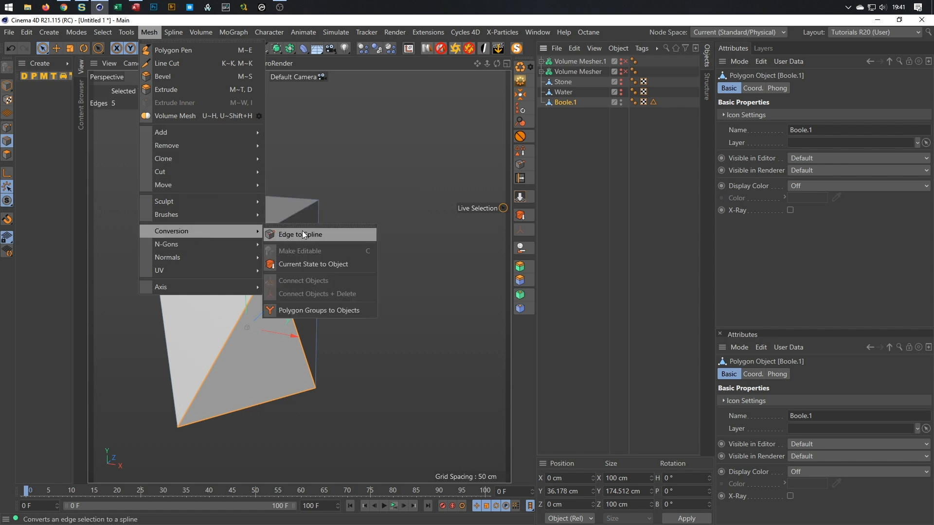
pyautogui.click(582, 22)
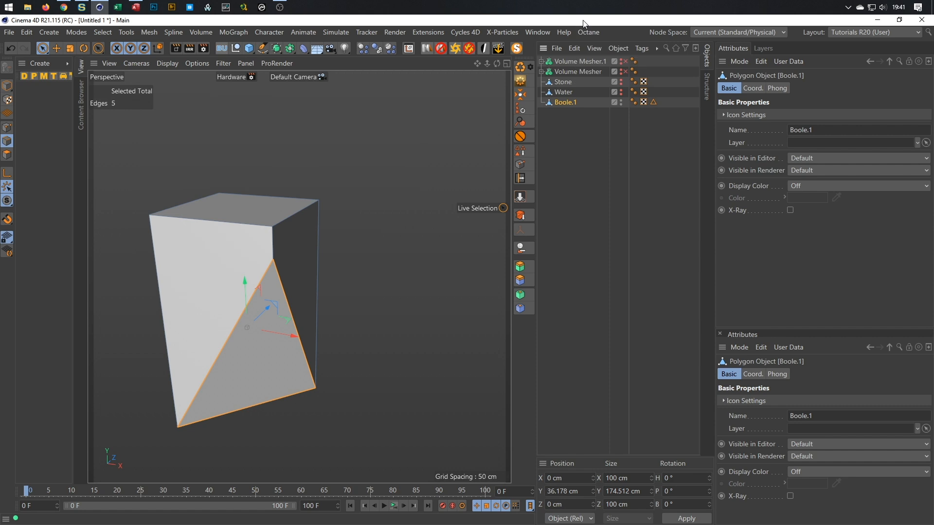
pyautogui.click(522, 170)
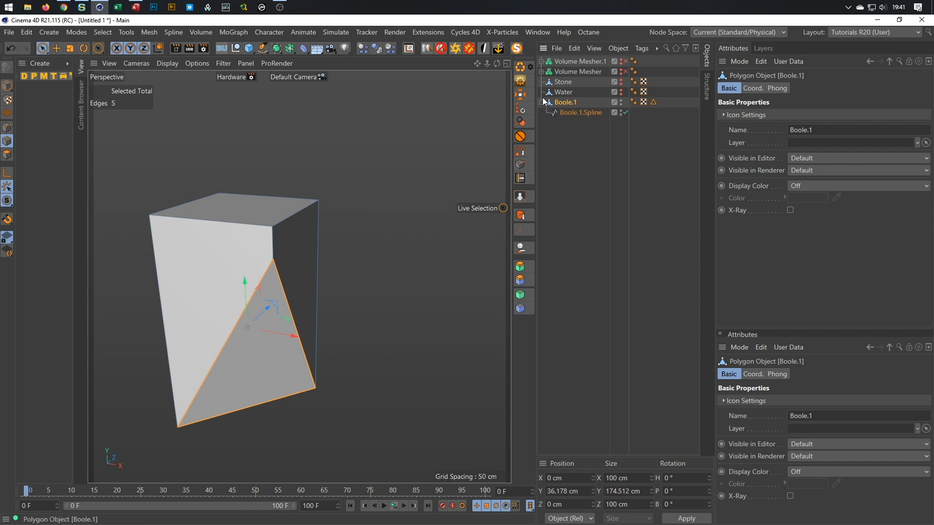
# - Move the extracted spline out of the Boole.1 mesh and delete that mesh
pyautogui.click(580, 113)
pyautogui.click(566, 104)
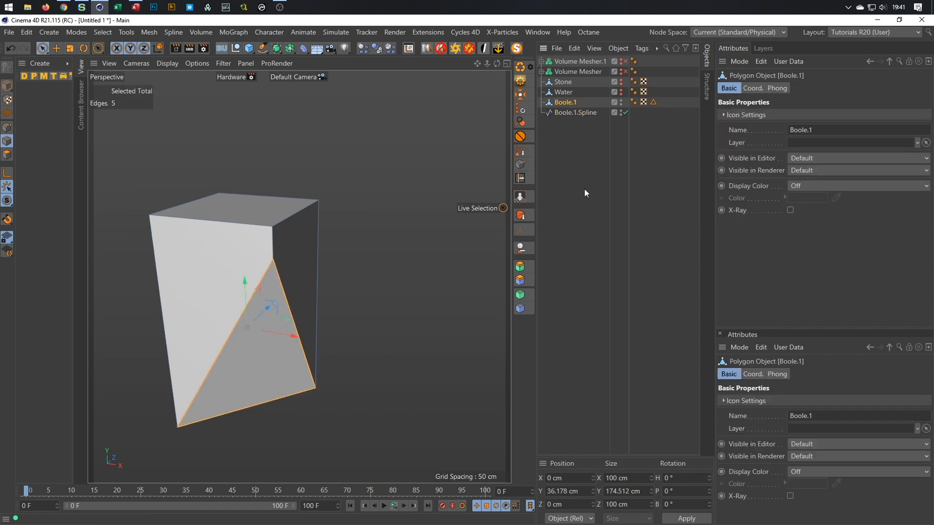
pyautogui.press('Delete')
pyautogui.keyDown('alt'); pyautogui.moveTo(306, 245); pyautogui.dragTo(247, 247); pyautogui.keyUp('alt')
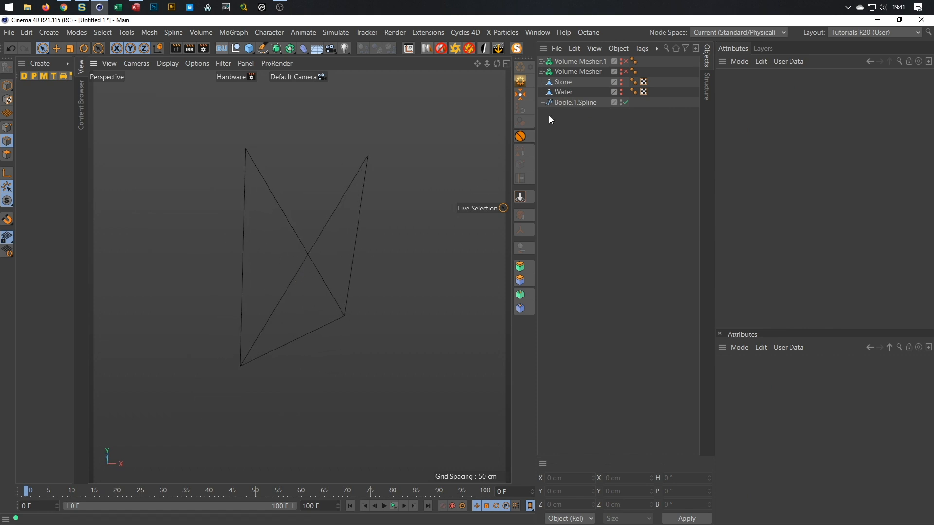
# - Make the baked Stone and Water visible again and select the frame spline around the sculpture's lower edges
pyautogui.click(625, 87)
pyautogui.keyDown('alt'); pyautogui.moveTo(316, 214); pyautogui.dragTo(352, 240); pyautogui.keyUp('alt')
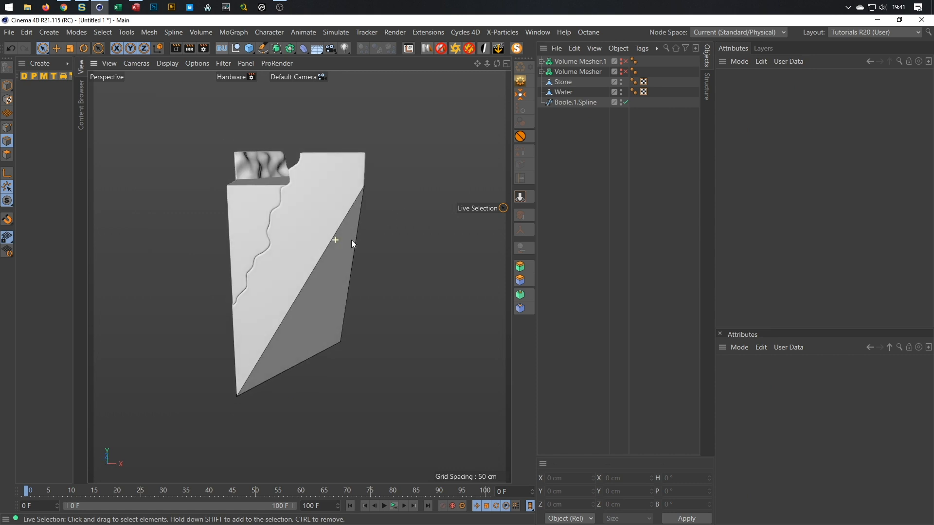
pyautogui.click(562, 103)
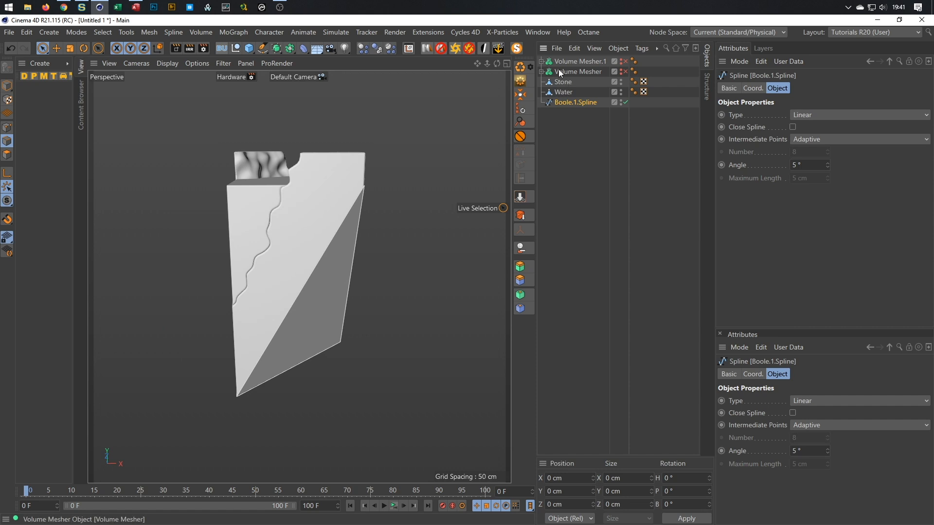
pyautogui.click(541, 72)
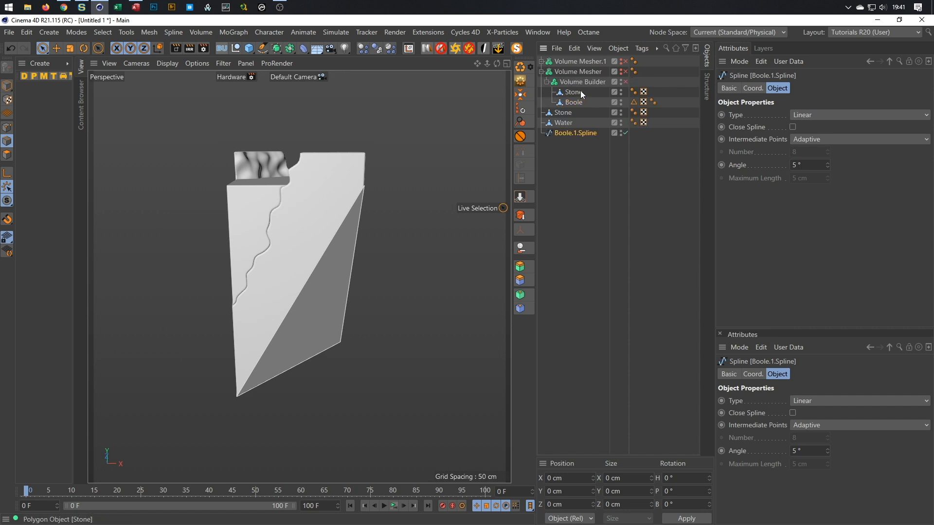
pyautogui.click(541, 72)
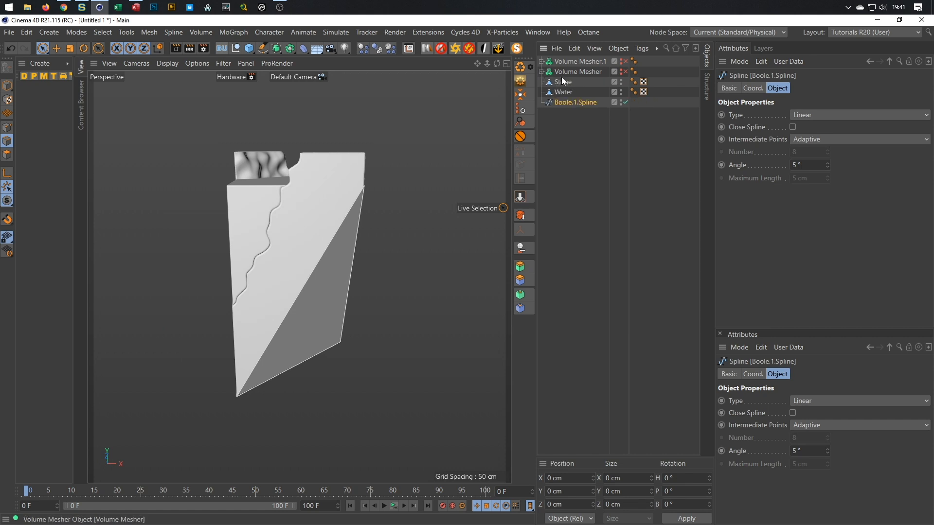
# - Save the scene to the Desktop under the file name sculpture
pyautogui.hotkey('ctrl', 's')
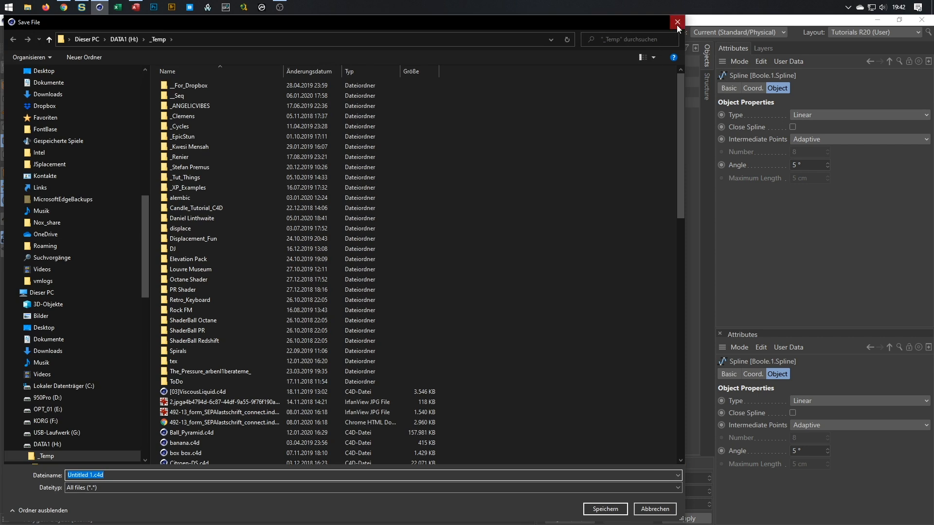
pyautogui.click(678, 23)
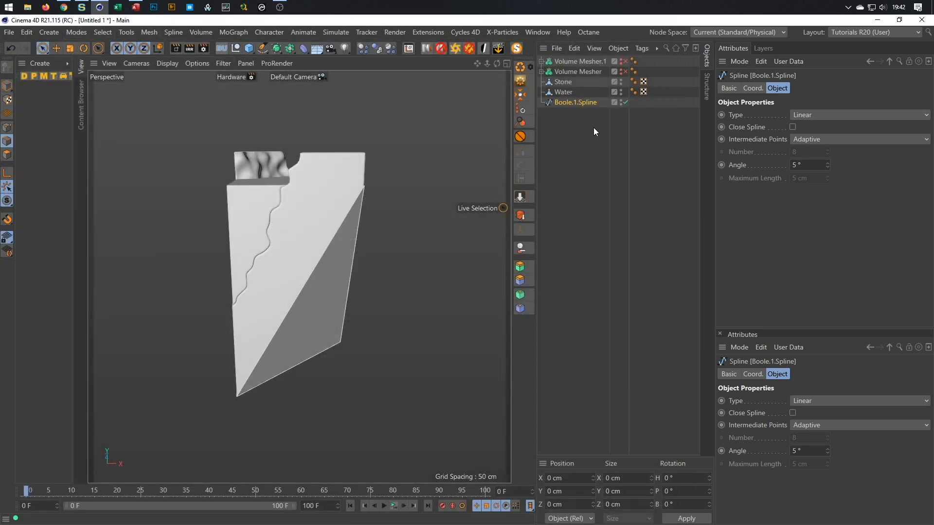
pyautogui.hotkey('ctrl', 's')
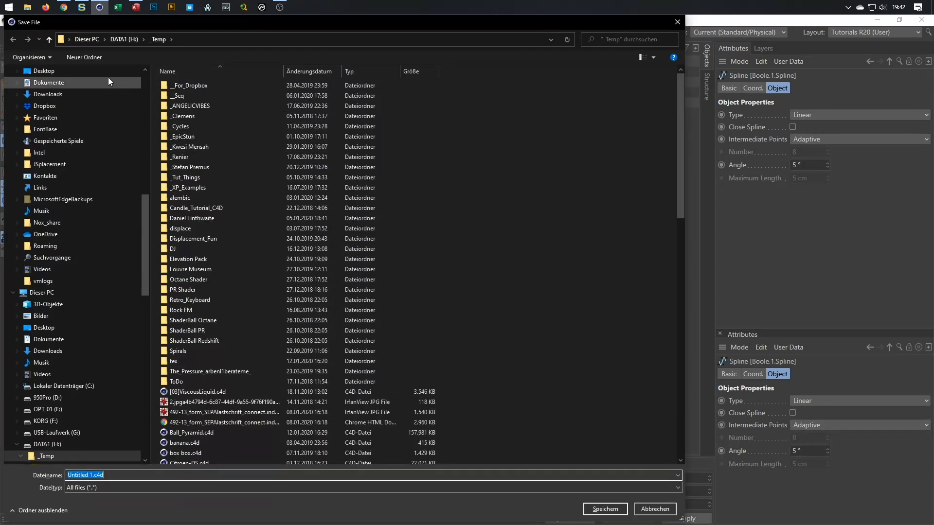
pyautogui.click(105, 39)
pyautogui.click(70, 40)
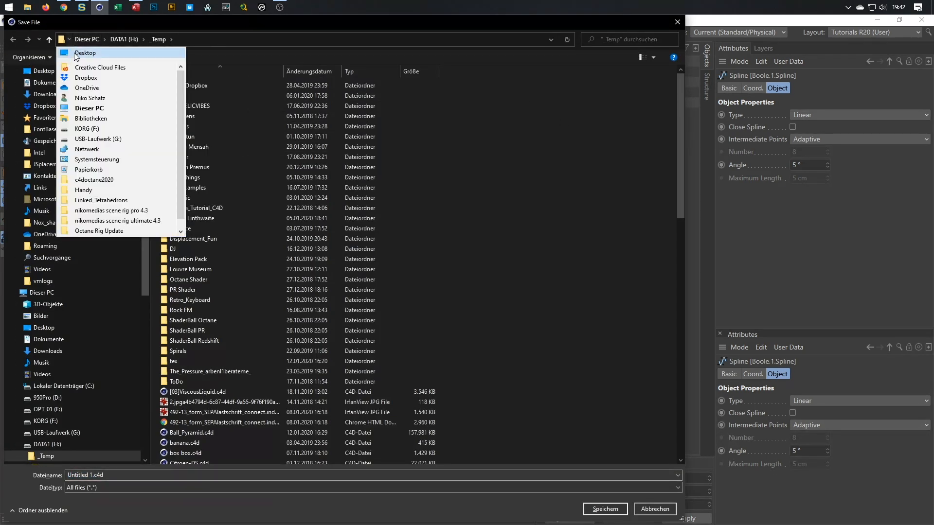
pyautogui.click(76, 54)
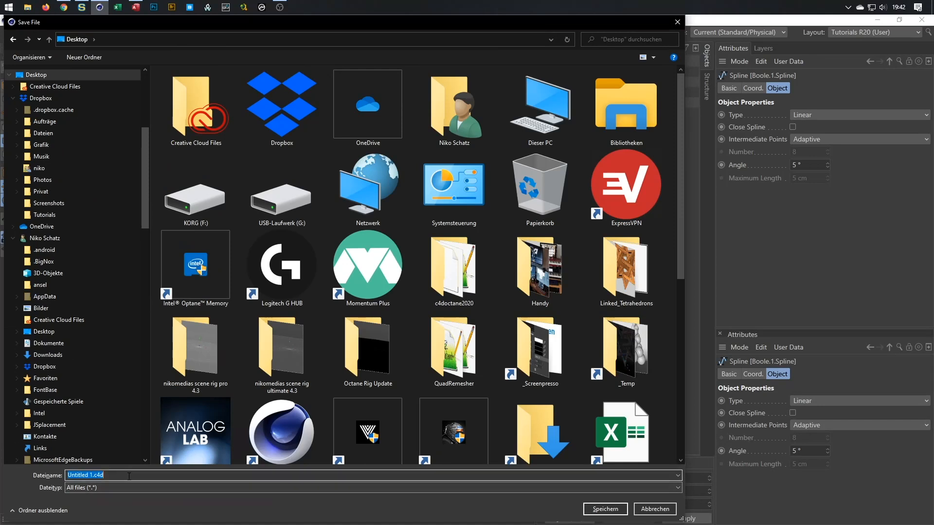
pyautogui.write('sculpture')
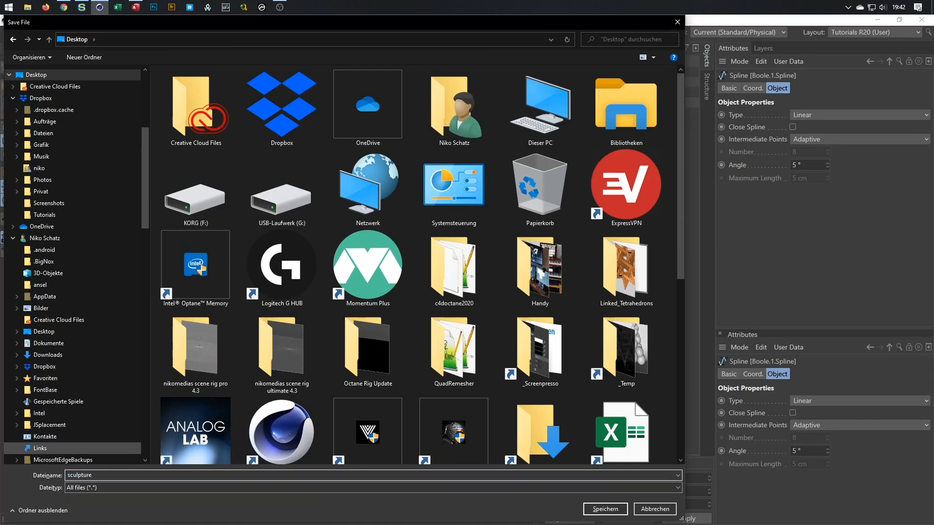
pyautogui.press('Return')
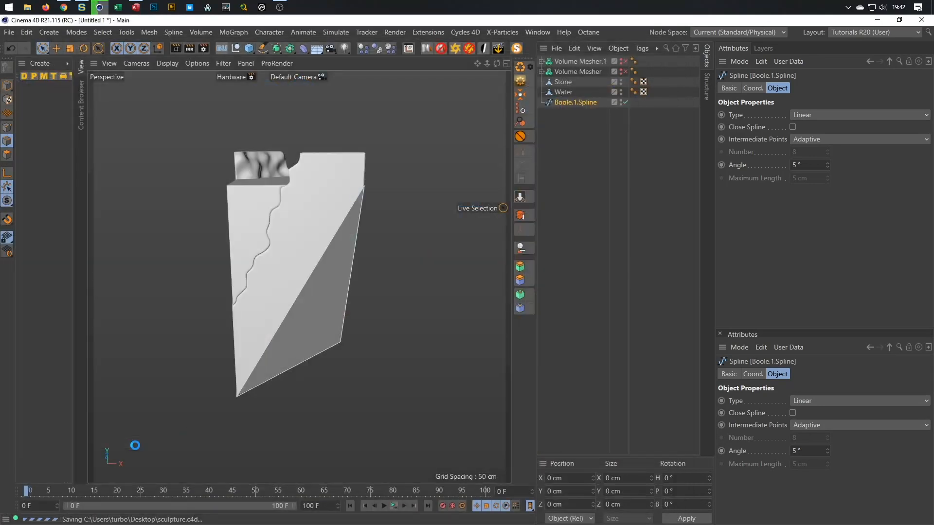
# - Add a Volume Builder and a Volume Mesher, nesting the frame spline in the builder and the builder in the mesher
pyautogui.click(573, 101)
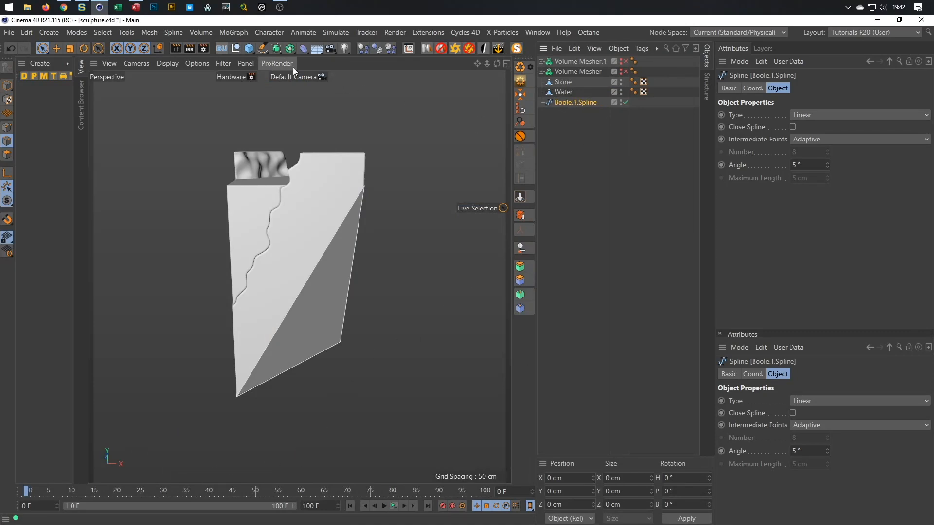
pyautogui.click(201, 32)
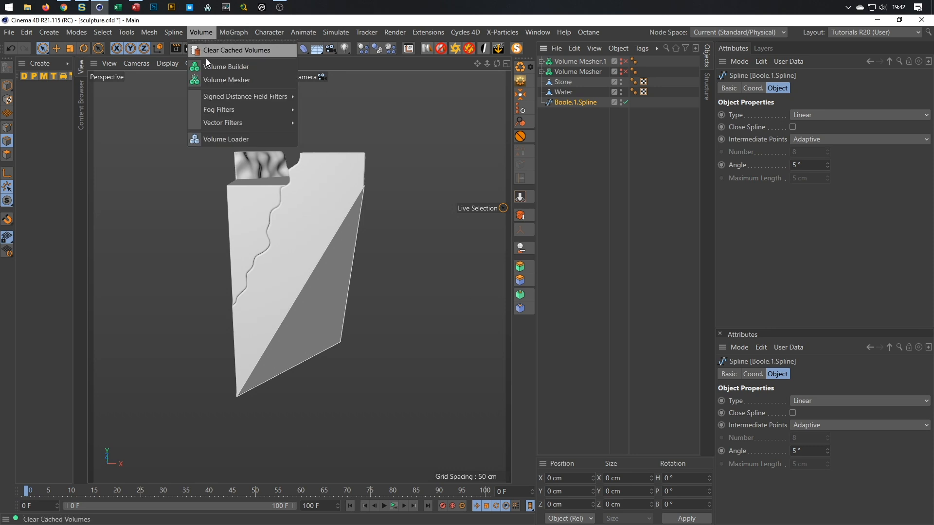
pyautogui.click(209, 67)
pyautogui.click(201, 32)
pyautogui.click(219, 75)
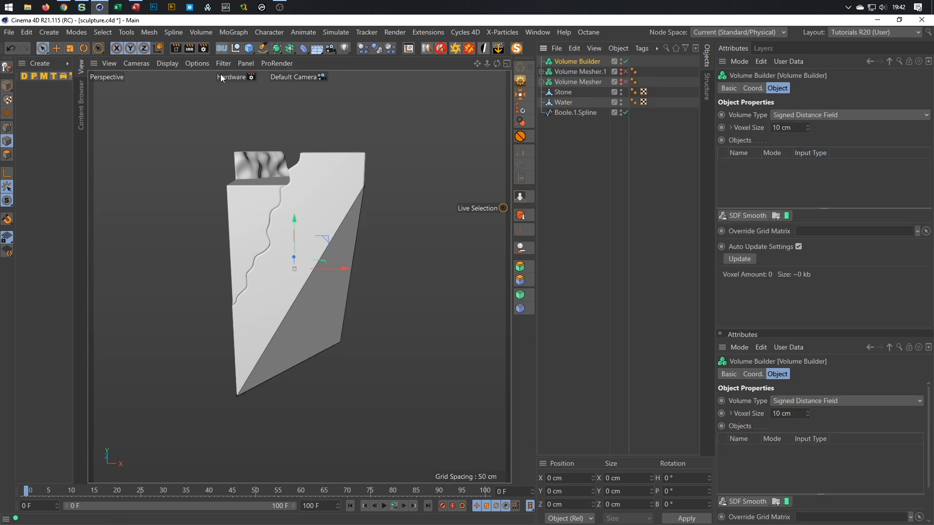
pyautogui.moveTo(565, 59); pyautogui.dragTo(579, 124)
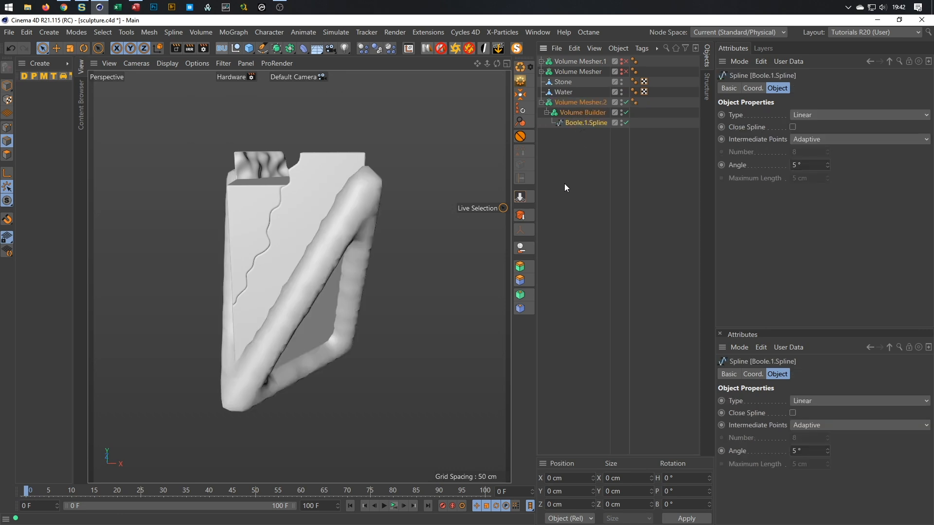
# - Hide the baked Stone and Water so that only the meshed frame is shown
pyautogui.keyDown('alt'); pyautogui.moveTo(357, 209); pyautogui.dragTo(424, 180, button='right'); pyautogui.keyUp('alt')
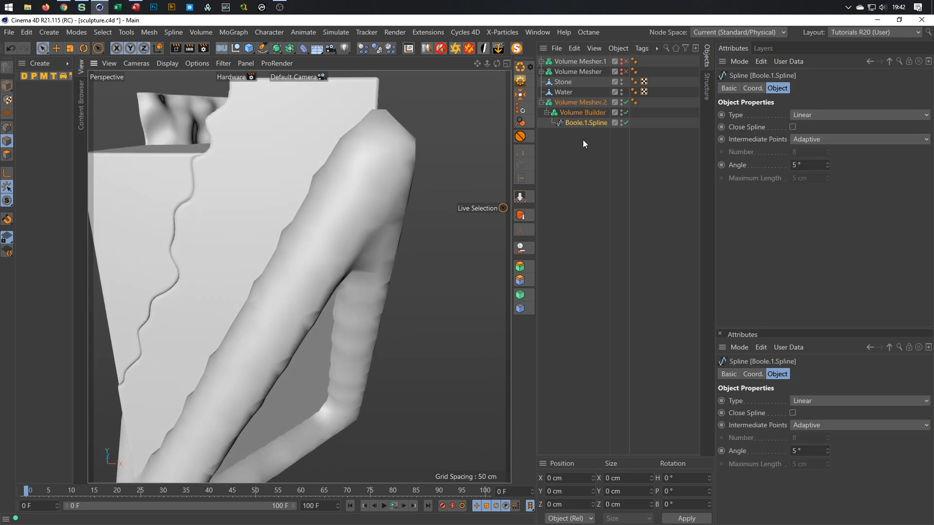
pyautogui.click(621, 91)
pyautogui.click(623, 81)
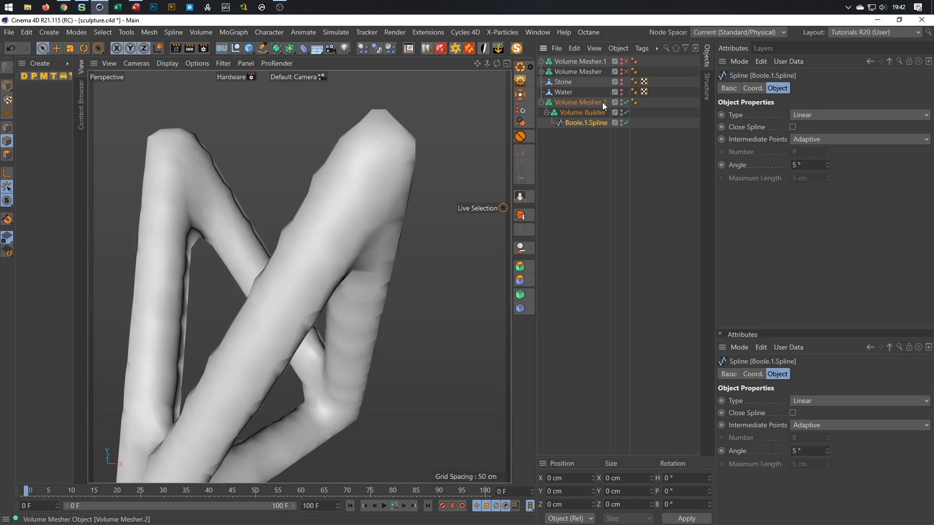
# - Set the voxel size of the frame's Volume Builder to 0.5 cm
pyautogui.click(578, 112)
pyautogui.click(782, 128)
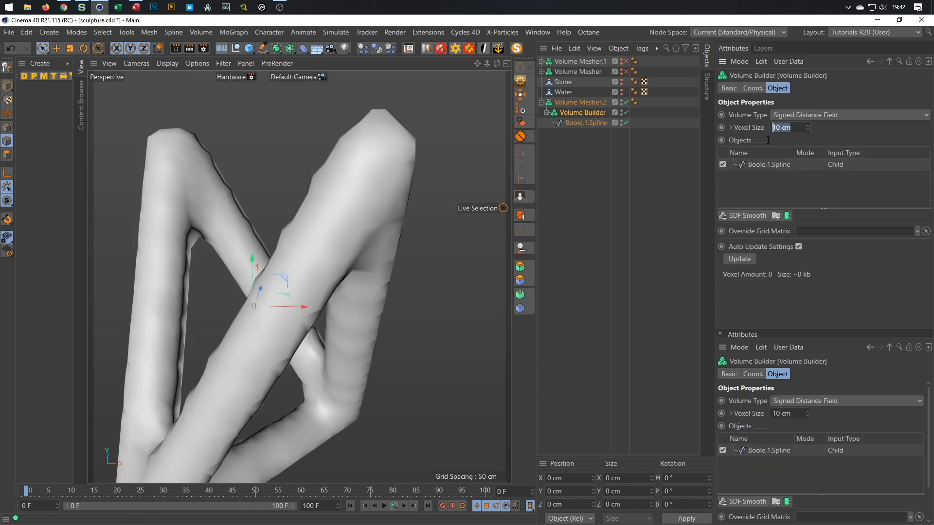
pyautogui.write('0.5')
pyautogui.press('Return')
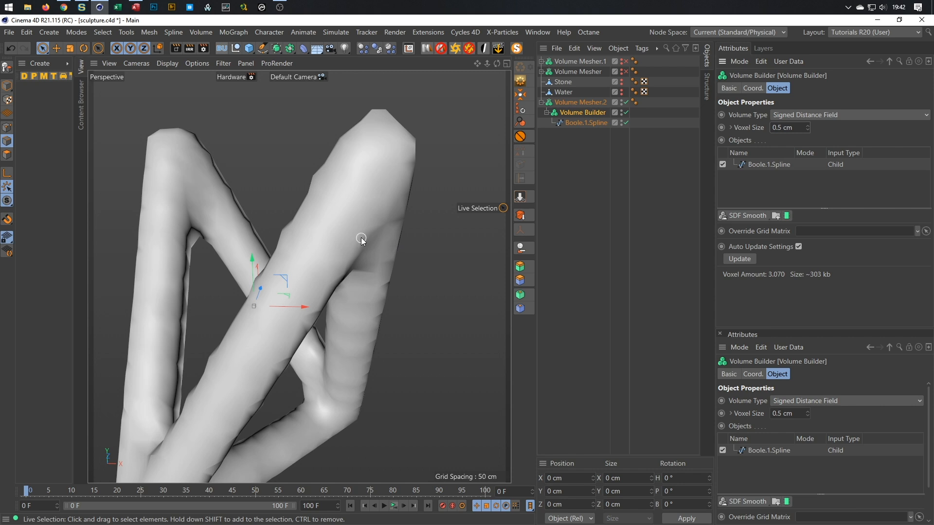
pyautogui.scroll(-5, 341, 241)
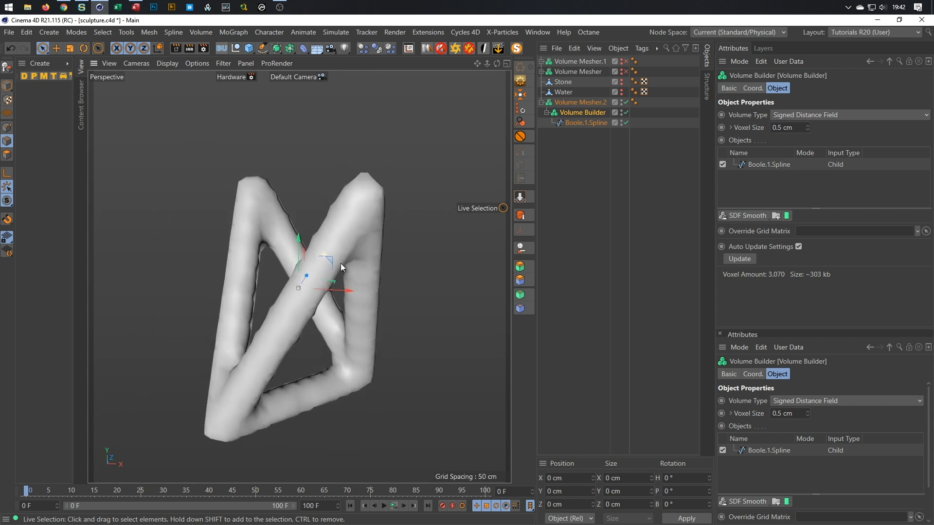
# - Give the spline in the frame's Volume Builder a radius of 2 cm and a density of 2
pyautogui.click(762, 165)
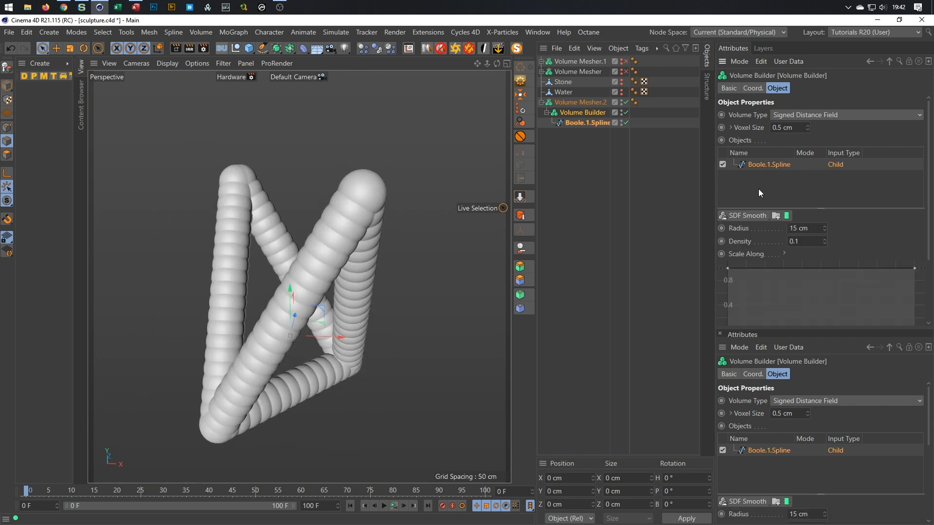
pyautogui.click(816, 230)
pyautogui.write('2')
pyautogui.press('Return')
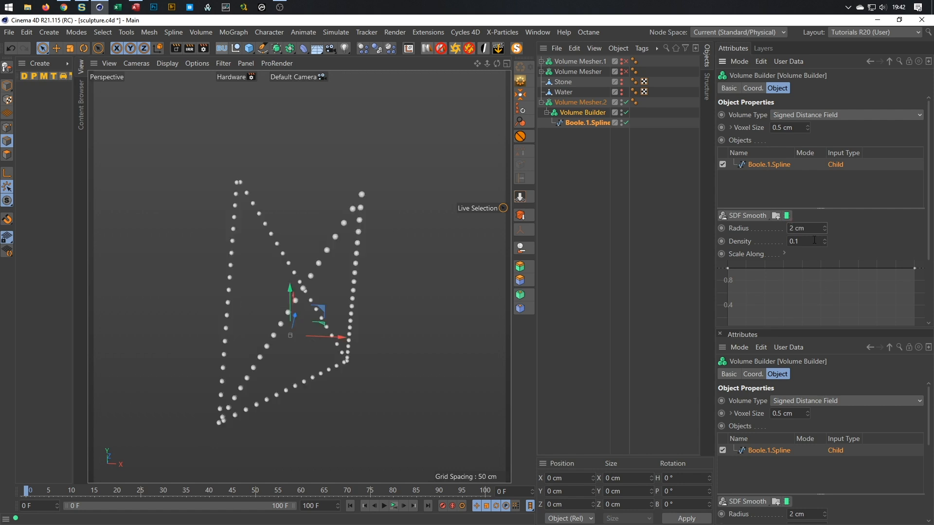
pyautogui.write('2')
pyautogui.press('Return')
pyautogui.moveTo(288, 269)
pyautogui.keyDown('alt'); pyautogui.mouseDown()
pyautogui.moveTo(382, 290)
pyautogui.moveTo(304, 273)
pyautogui.mouseUp(); pyautogui.keyUp('alt')
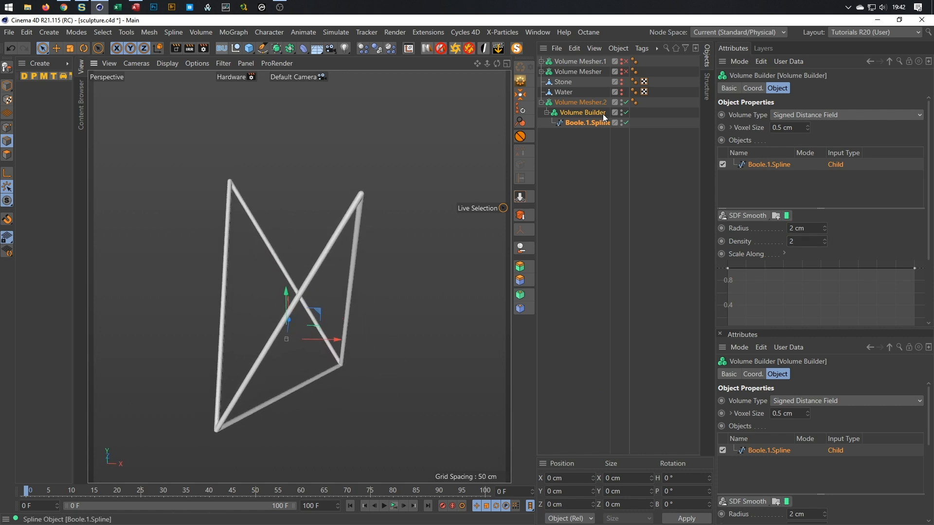
# - Show the Stone object in the viewport and set the Volume Builder's spline radius to 1.5 cm
pyautogui.click(621, 82)
pyautogui.scroll(5, 381, 197)
pyautogui.keyDown('alt'); pyautogui.moveTo(382, 197); pyautogui.dragTo(144, 313); pyautogui.keyUp('alt')
pyautogui.keyDown('alt'); pyautogui.moveTo(268, 372); pyautogui.dragTo(428, 298); pyautogui.keyUp('alt')
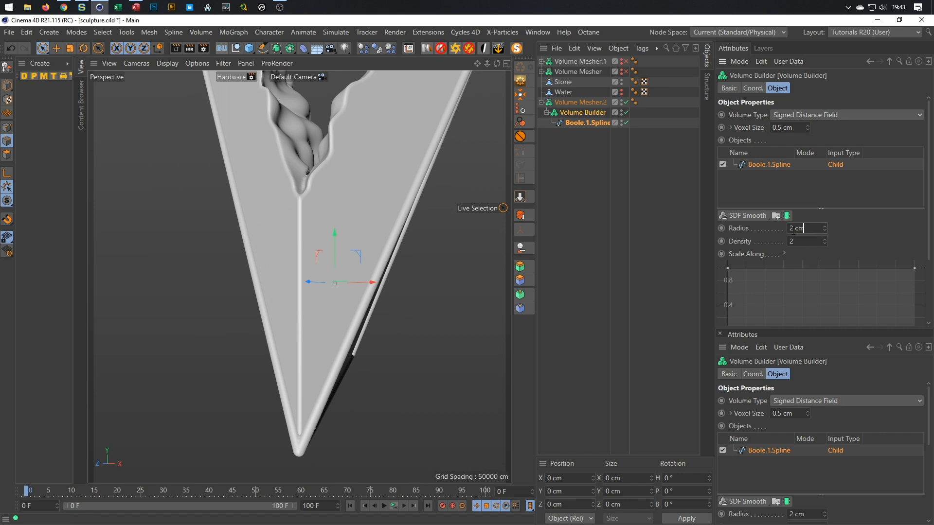
pyautogui.write('1.5')
pyautogui.press('Return')
pyautogui.keyDown('alt'); pyautogui.moveTo(331, 316); pyautogui.dragTo(387, 243); pyautogui.keyUp('alt')
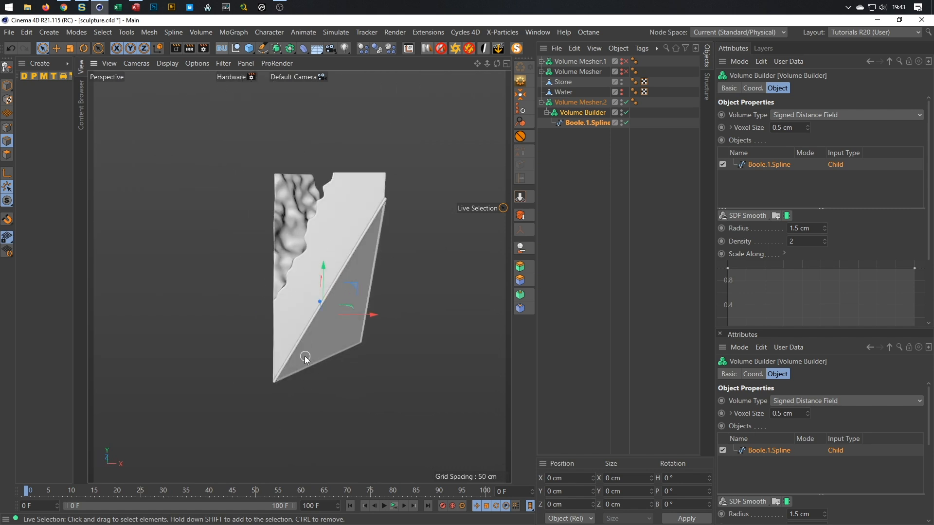
pyautogui.moveTo(304, 346)
pyautogui.keyDown('alt'); pyautogui.mouseDown()
pyautogui.moveTo(288, 317)
pyautogui.moveTo(307, 339)
pyautogui.moveTo(337, 340)
pyautogui.moveTo(223, 333)
pyautogui.moveTo(235, 335)
pyautogui.mouseUp(); pyautogui.keyUp('alt')
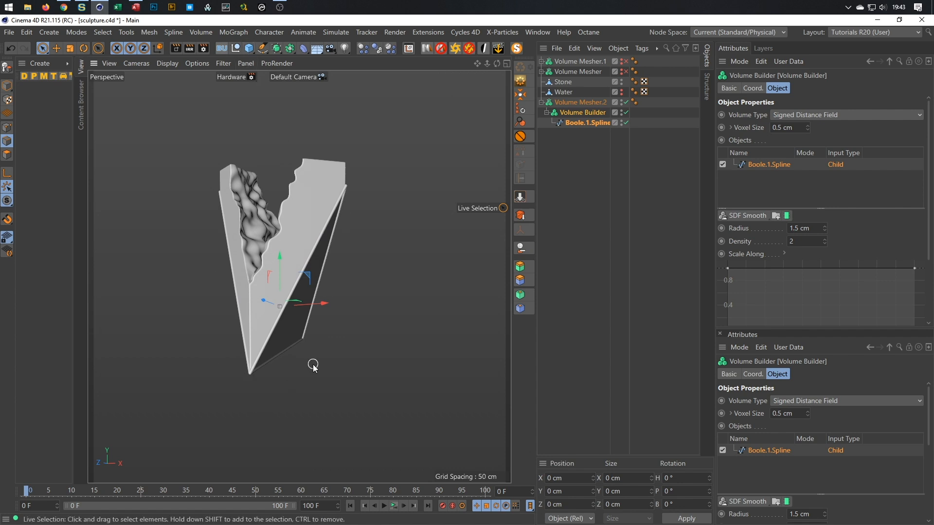
# - Add a cube and size it 100 cm in X, 25 cm in Y and 100 cm in Z
pyautogui.click(249, 49)
pyautogui.click(342, 65)
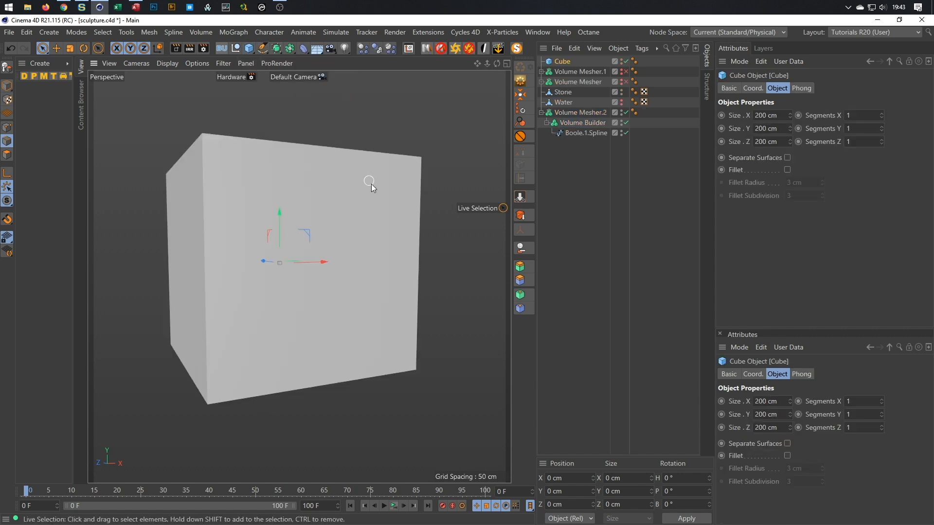
pyautogui.doubleClick(781, 116)
pyautogui.write('100')
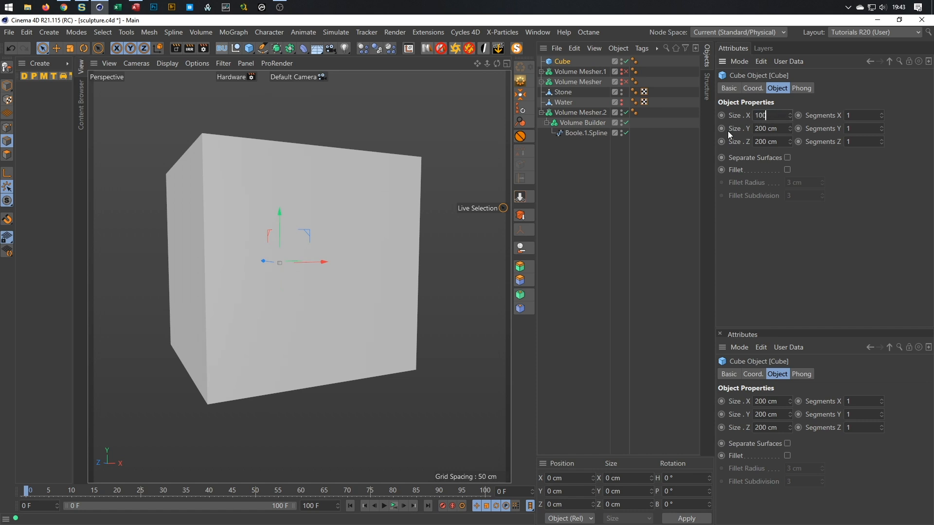
pyautogui.press('Tab')
pyautogui.press('Tab')
pyautogui.write('100')
pyautogui.hotkey('shift', 'Tab')
pyautogui.write('25')
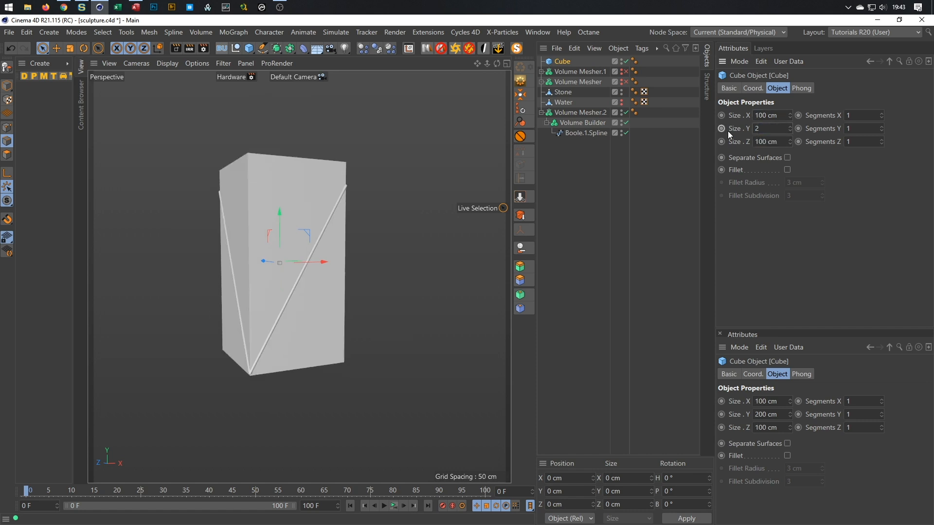
pyautogui.press('Return')
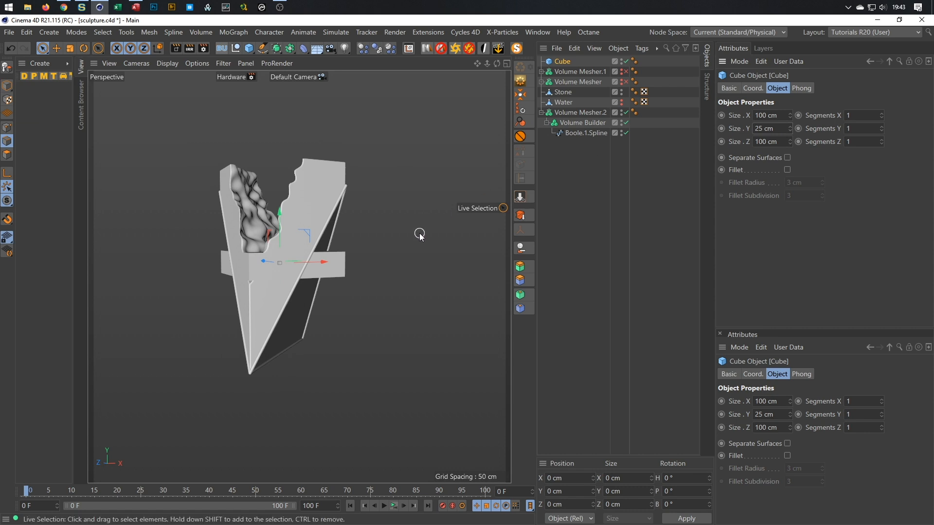
# - Move the cube down to sit under the stone's lower tip and place it last in the object hierarchy
pyautogui.press('e')
pyautogui.moveTo(281, 214); pyautogui.dragTo(262, 316)
pyautogui.scroll(5, 280, 380)
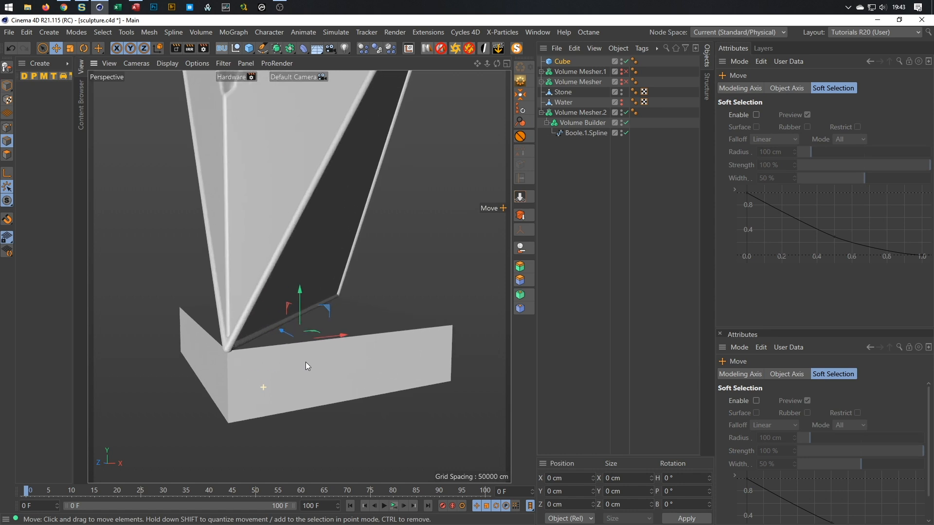
pyautogui.moveTo(300, 289)
pyautogui.mouseDown()
pyautogui.moveTo(299, 297)
pyautogui.moveTo(293, 290)
pyautogui.mouseUp()
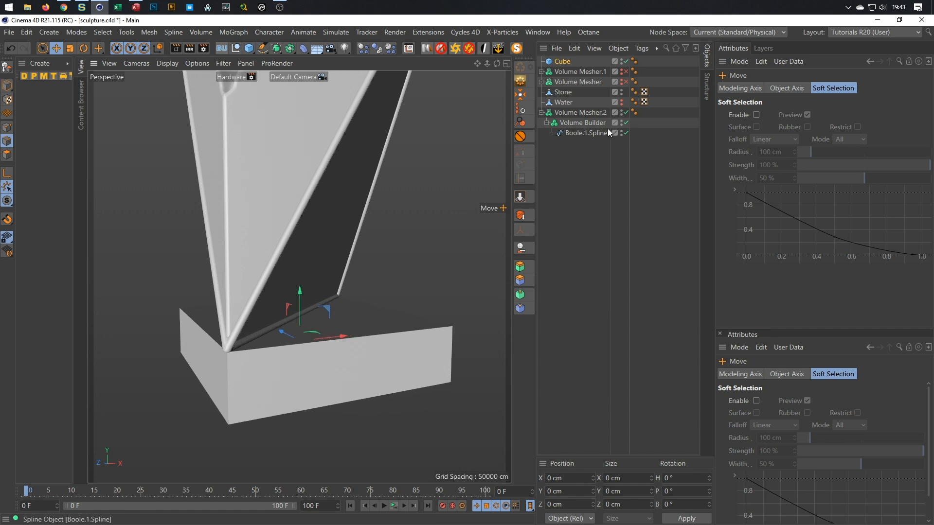
pyautogui.moveTo(567, 62); pyautogui.dragTo(571, 196)
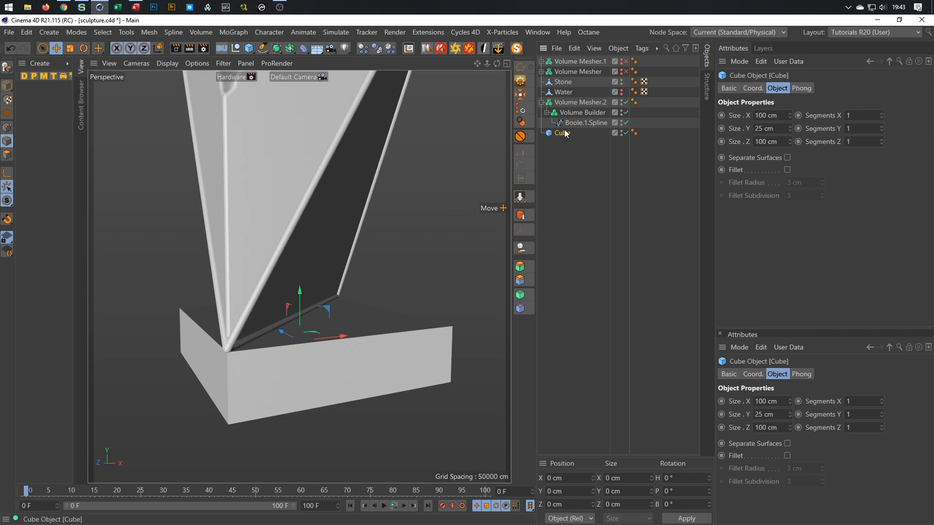
# - Make the cube editable and select its four bottom edges plus the two vertical edges beneath the stone's lower corners
pyautogui.press('c')
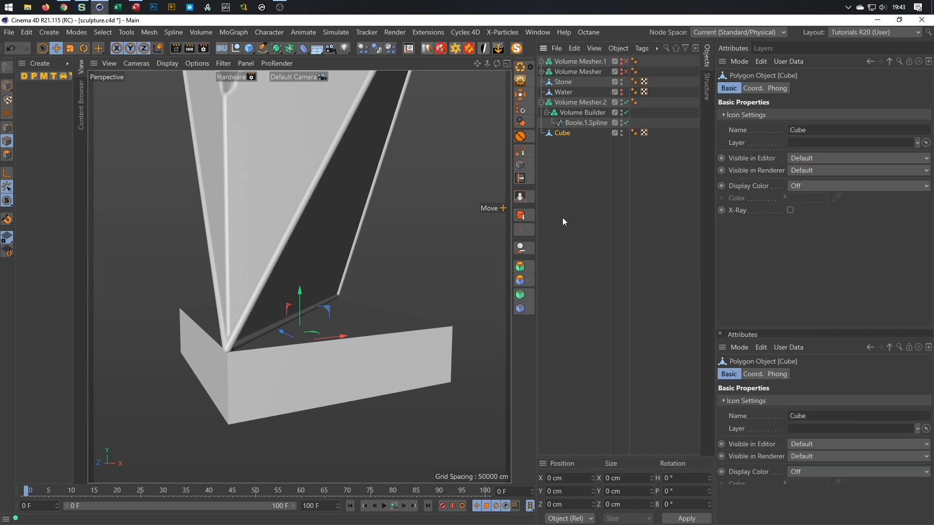
pyautogui.click(7, 142)
pyautogui.press('9')
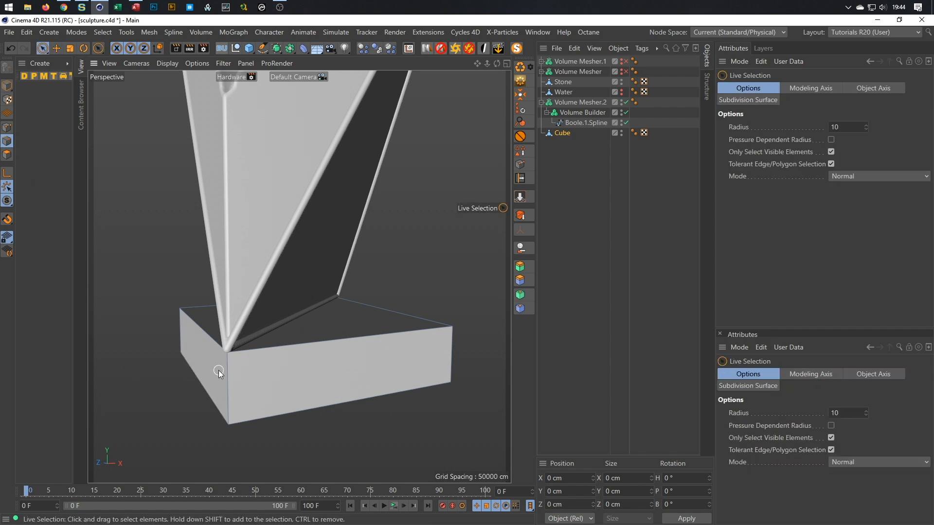
pyautogui.moveTo(222, 369)
pyautogui.mouseDown()
pyautogui.moveTo(256, 394)
pyautogui.moveTo(327, 402)
pyautogui.moveTo(179, 403)
pyautogui.moveTo(227, 430)
pyautogui.mouseUp()
pyautogui.moveTo(358, 378)
pyautogui.keyDown('alt'); pyautogui.mouseDown()
pyautogui.moveTo(272, 385)
pyautogui.moveTo(355, 379)
pyautogui.moveTo(276, 351)
pyautogui.moveTo(285, 343)
pyautogui.moveTo(372, 351)
pyautogui.moveTo(285, 371)
pyautogui.moveTo(305, 347)
pyautogui.moveTo(482, 341)
pyautogui.moveTo(395, 346)
pyautogui.moveTo(381, 334)
pyautogui.moveTo(303, 346)
pyautogui.moveTo(349, 358)
pyautogui.moveTo(293, 372)
pyautogui.moveTo(267, 406)
pyautogui.mouseUp(); pyautogui.keyUp('alt')
pyautogui.keyDown('shift'); pyautogui.click(380, 369); pyautogui.keyUp('shift')
pyautogui.keyDown('shift'); pyautogui.click(354, 370); pyautogui.keyUp('shift')
pyautogui.keyDown('shift'); pyautogui.click(392, 367); pyautogui.keyUp('shift')
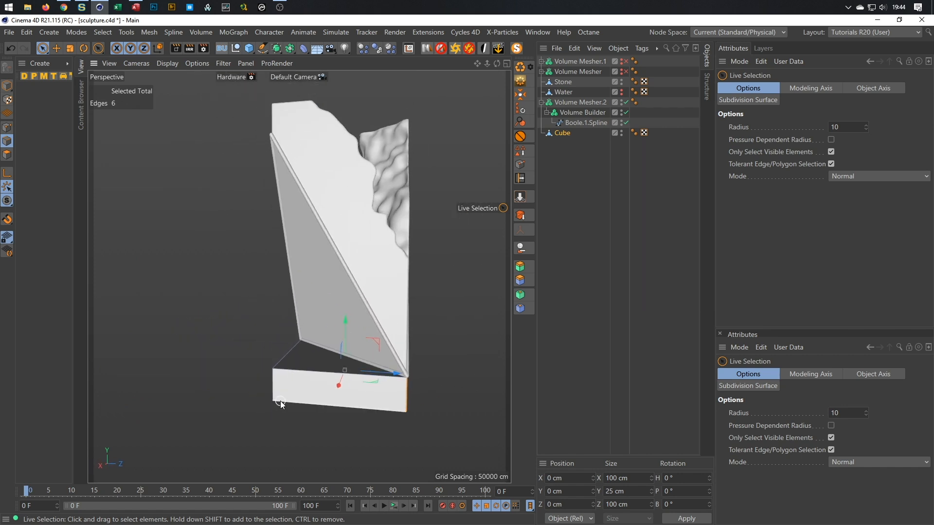
pyautogui.moveTo(325, 253)
pyautogui.keyDown('alt'); pyautogui.mouseDown()
pyautogui.moveTo(331, 263)
pyautogui.moveTo(305, 315)
pyautogui.moveTo(410, 337)
pyautogui.moveTo(419, 328)
pyautogui.mouseUp(); pyautogui.keyUp('alt')
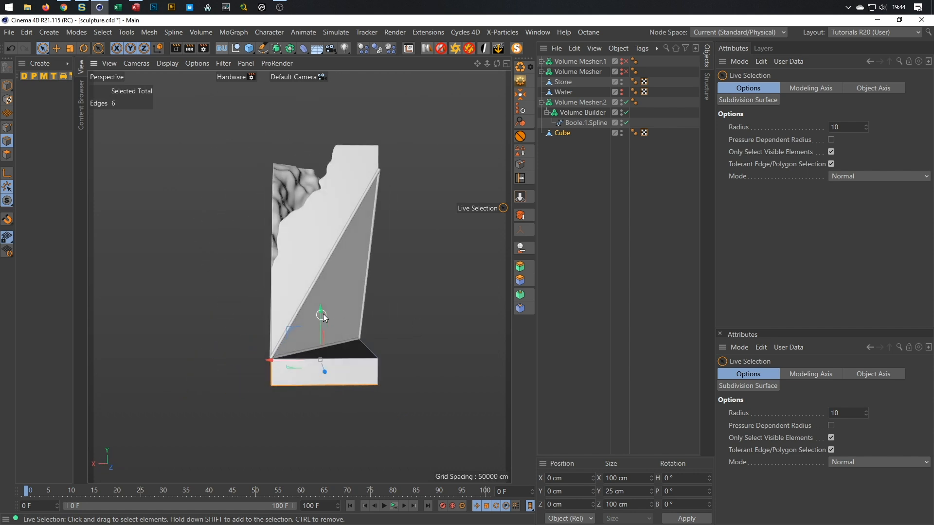
pyautogui.scroll(5, 348, 305)
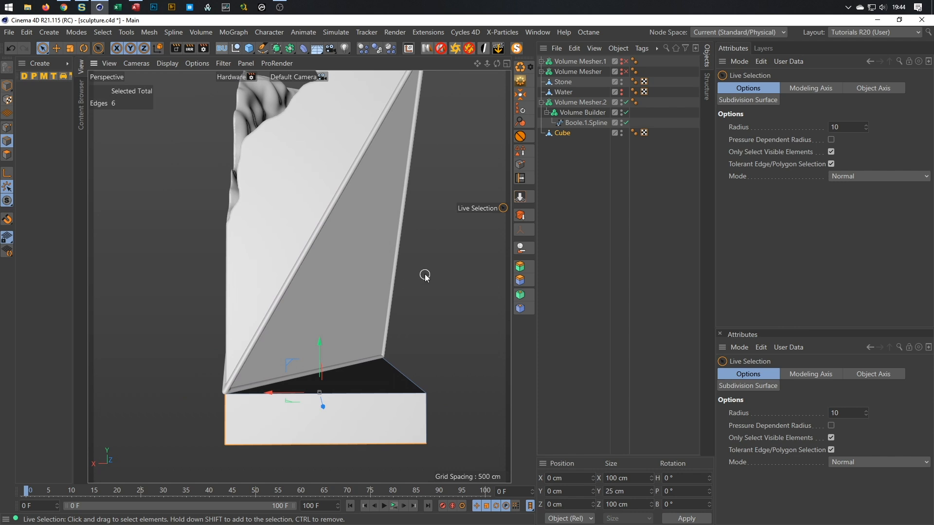
# - Convert the cube's selected edges to a separate spline and delete the original cube
pyautogui.click(563, 133)
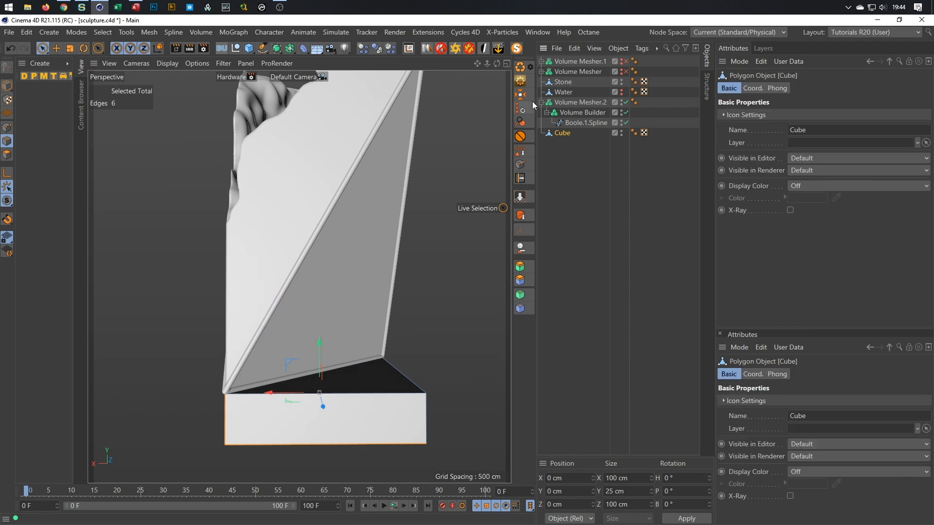
pyautogui.click(520, 151)
pyautogui.moveTo(561, 170); pyautogui.dragTo(561, 173)
pyautogui.click(563, 134)
pyautogui.press('Delete')
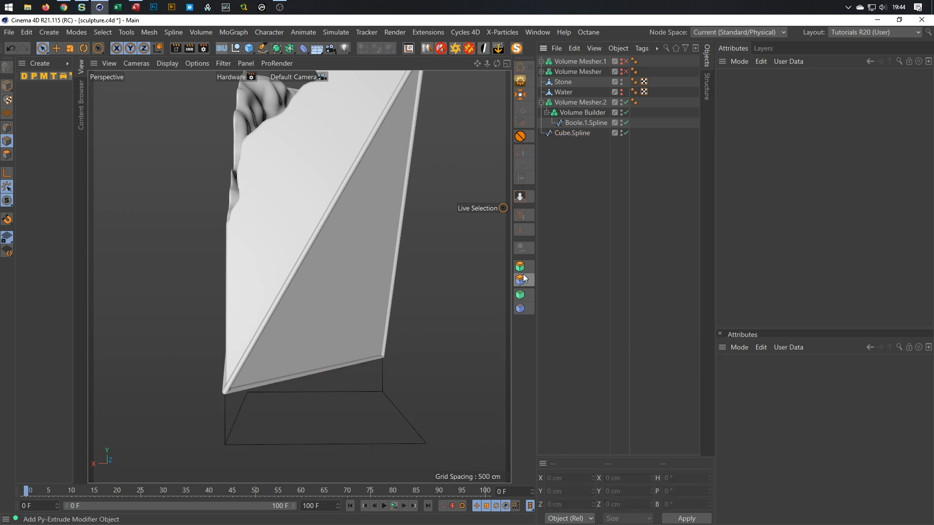
# - Group Boole.1.Spline and Cube.Spline under a new null and place that null inside the Volume Builder
pyautogui.moveTo(576, 121); pyautogui.dragTo(567, 129)
pyautogui.keyDown('ctrl'); pyautogui.click(567, 131); pyautogui.keyUp('ctrl')
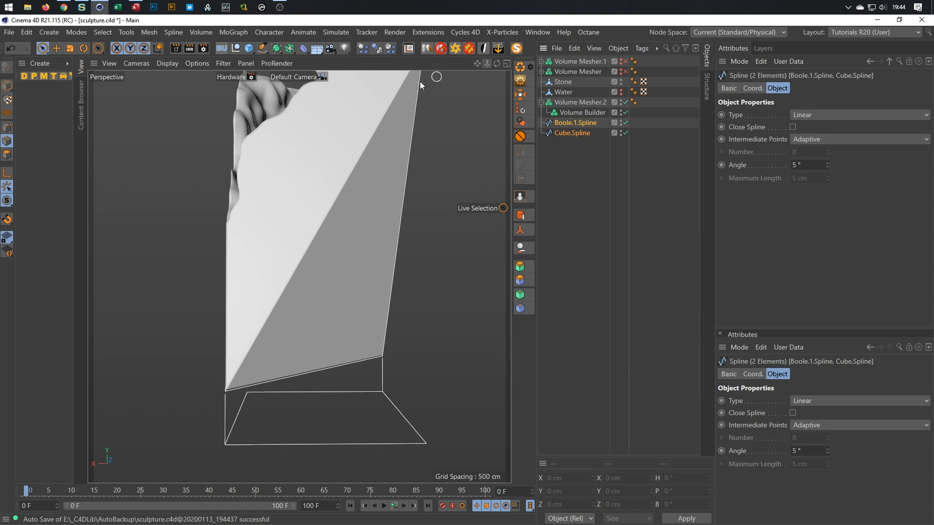
pyautogui.click(7, 85)
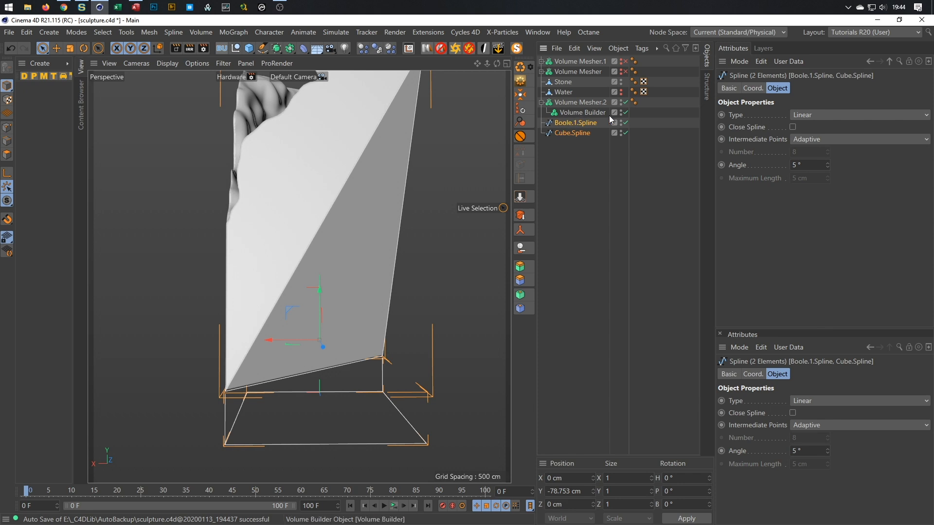
pyautogui.click(573, 114)
pyautogui.click(574, 124)
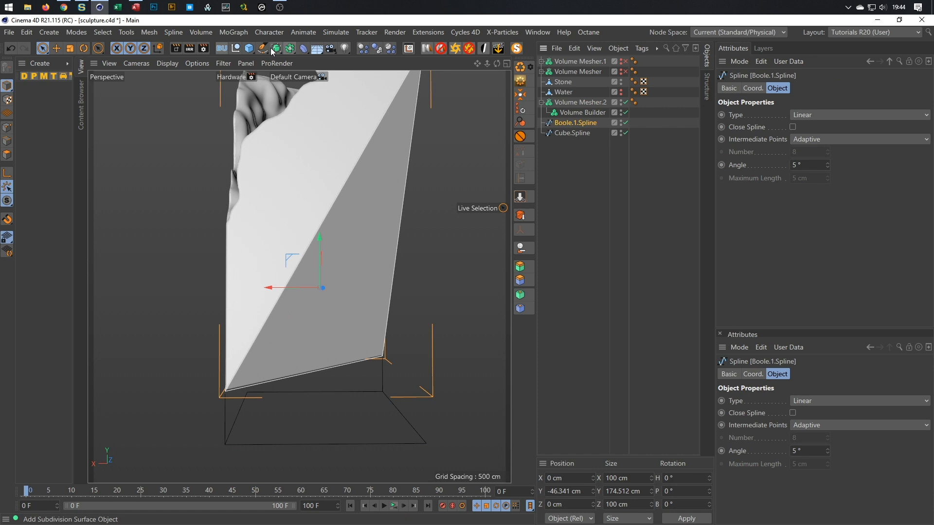
pyautogui.click(235, 48)
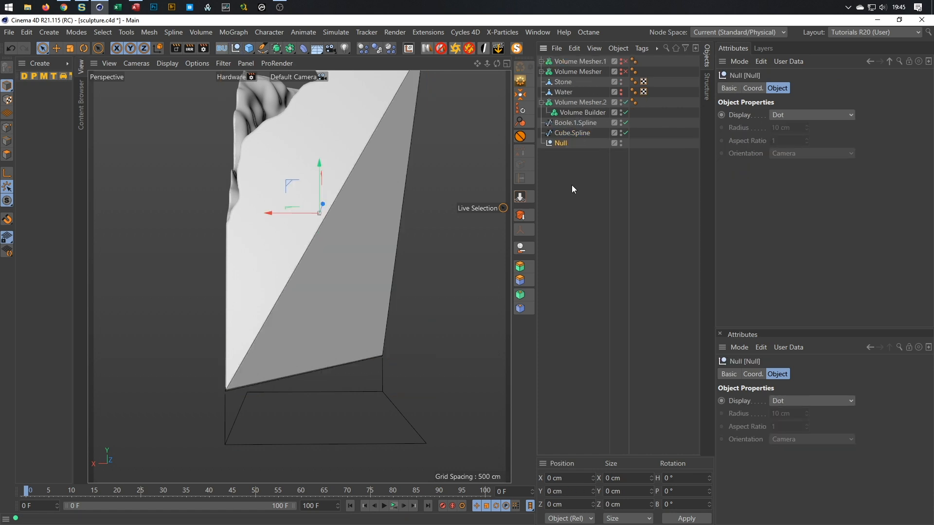
pyautogui.click(574, 133)
pyautogui.keyDown('ctrl'); pyautogui.click(576, 122); pyautogui.keyUp('ctrl')
pyautogui.moveTo(574, 123)
pyautogui.mouseDown()
pyautogui.moveTo(562, 146)
pyautogui.moveTo(576, 114)
pyautogui.mouseUp()
pyautogui.click(561, 123)
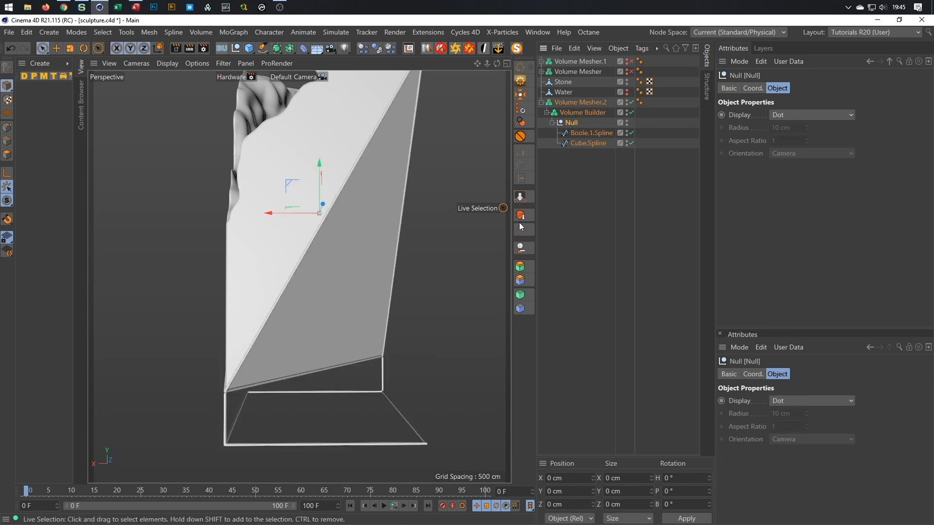
# - Set the spline radius of the Null entry in the Volume Builder to 1.5 cm
pyautogui.click(576, 112)
pyautogui.click(810, 229)
pyautogui.write('1,5')
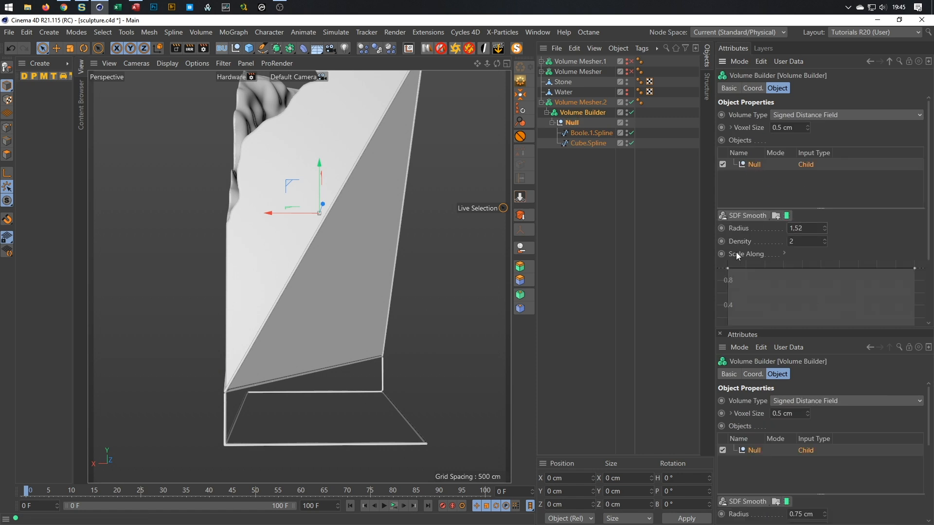
pyautogui.press('Return')
pyautogui.keyDown('alt'); pyautogui.moveTo(292, 263); pyautogui.dragTo(337, 254); pyautogui.keyUp('alt')
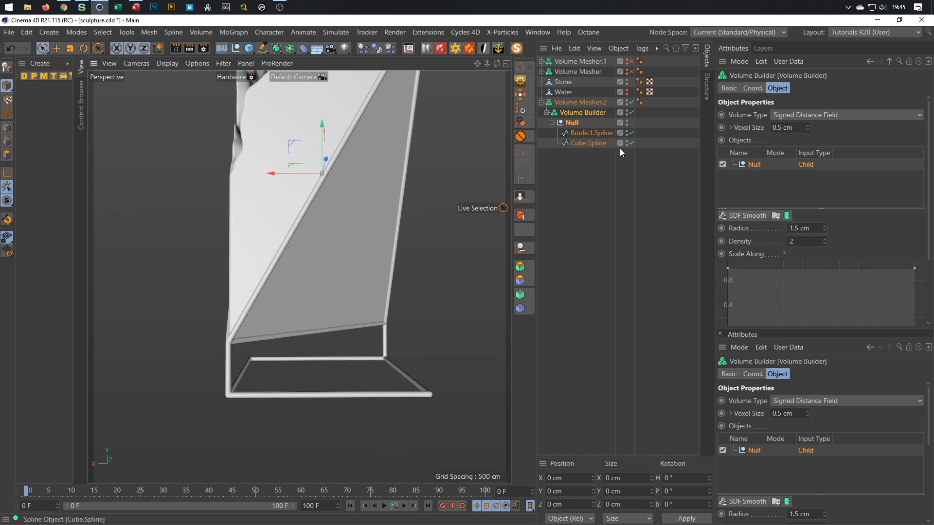
pyautogui.moveTo(346, 336)
pyautogui.keyDown('alt'); pyautogui.mouseDown()
pyautogui.moveTo(282, 291)
pyautogui.moveTo(204, 302)
pyautogui.moveTo(258, 292)
pyautogui.moveTo(274, 353)
pyautogui.moveTo(285, 347)
pyautogui.mouseUp(); pyautogui.keyUp('alt')
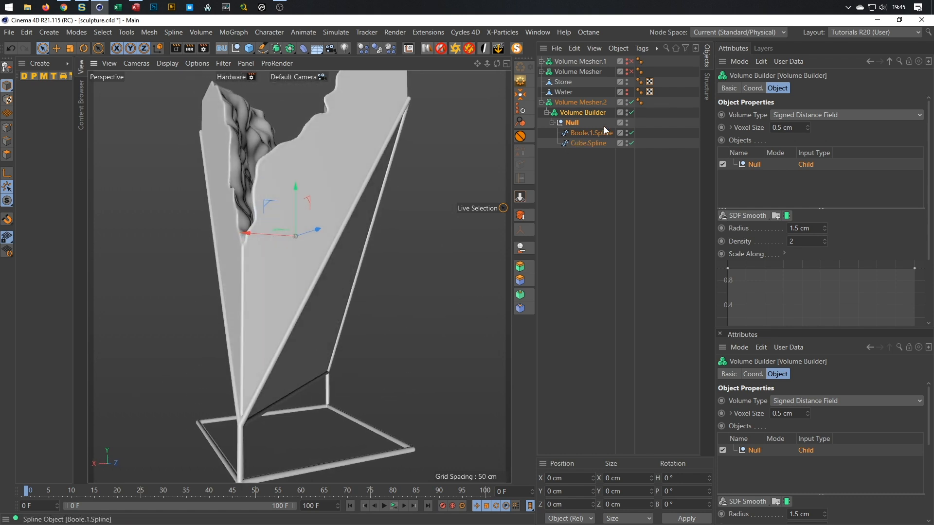
# - Disable Volume Mesher.2 and its Volume Builder and hide the Stone so only the frame splines are displayed
pyautogui.click(631, 102)
pyautogui.click(631, 113)
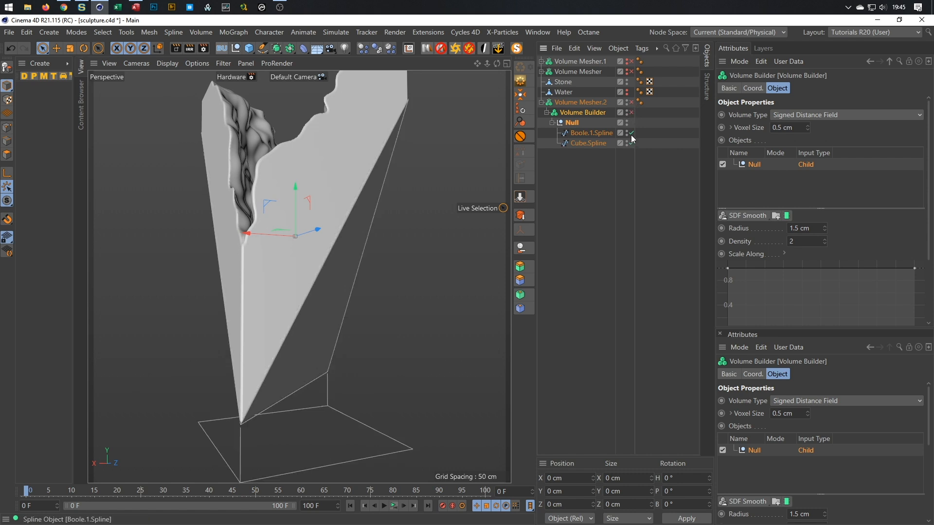
pyautogui.click(628, 82)
pyautogui.keyDown('alt'); pyautogui.moveTo(313, 273); pyautogui.dragTo(297, 227); pyautogui.keyUp('alt')
pyautogui.keyDown('alt'); pyautogui.moveTo(394, 154); pyautogui.dragTo(353, 198); pyautogui.keyUp('alt')
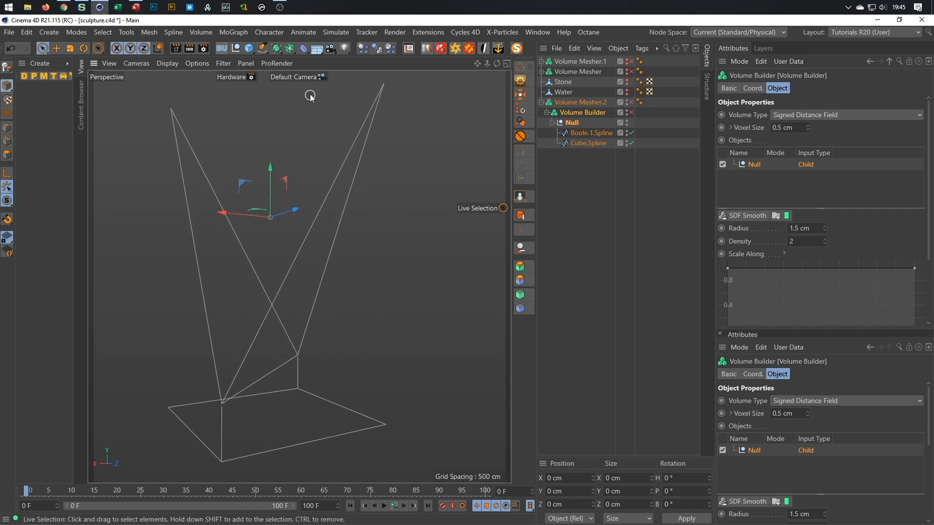
# - Try to draw snapped Spline Pen lines linking the frame's two upper tips to the base corners below them
pyautogui.click(262, 50)
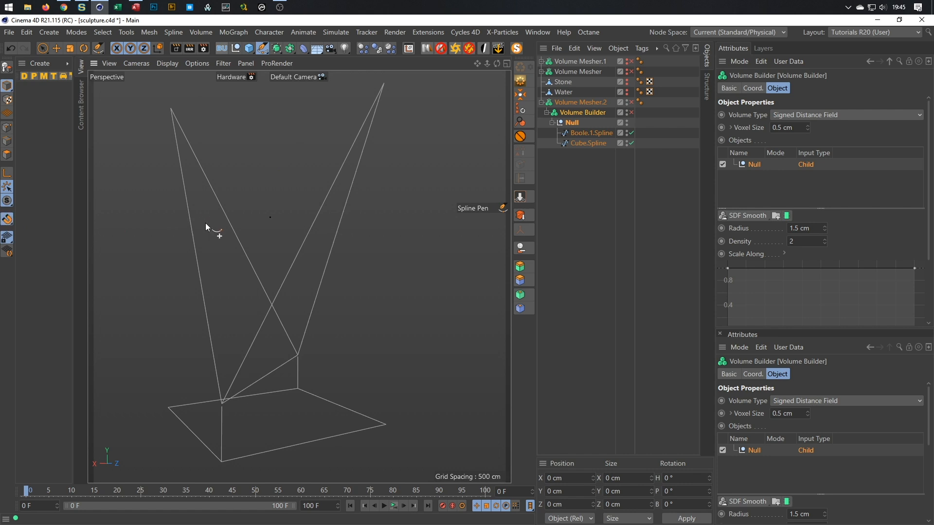
pyautogui.click(386, 84)
pyautogui.click(385, 422)
pyautogui.hotkey('ctrl', 'z')
pyautogui.click(386, 423)
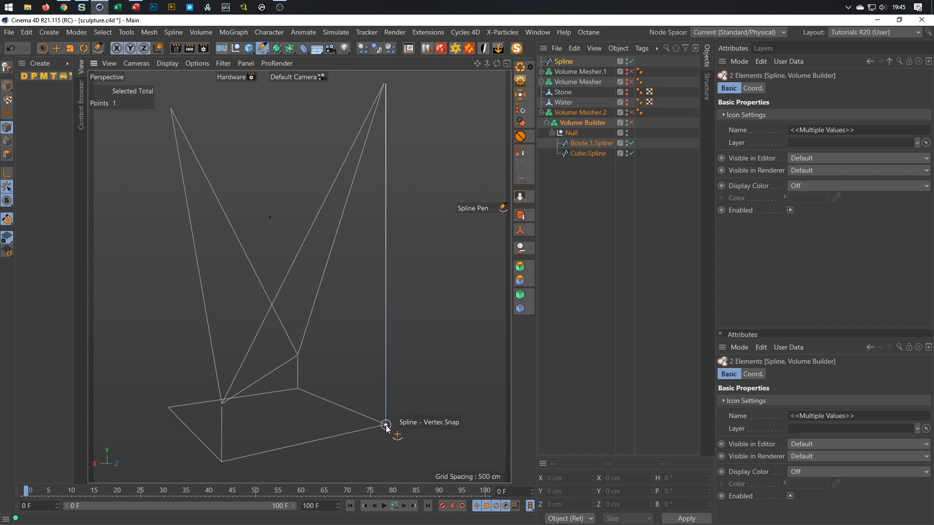
pyautogui.click(168, 411)
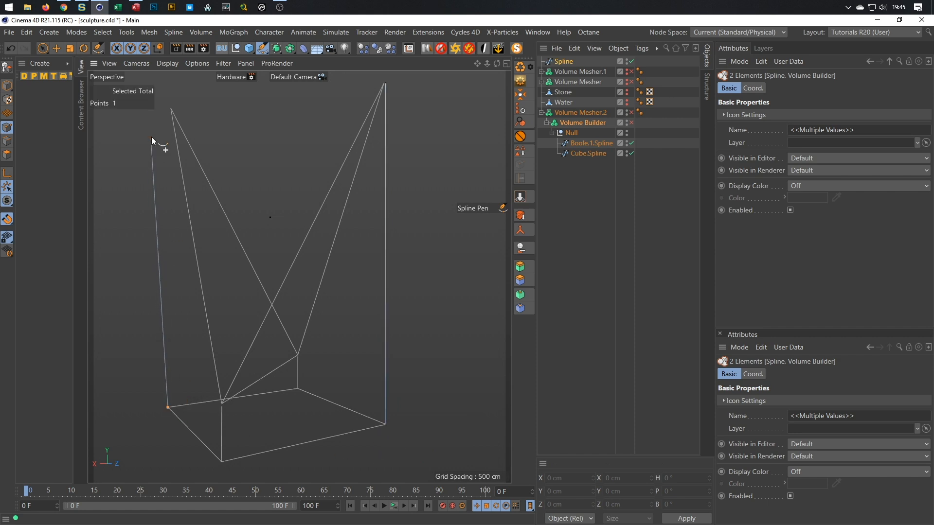
pyautogui.click(171, 109)
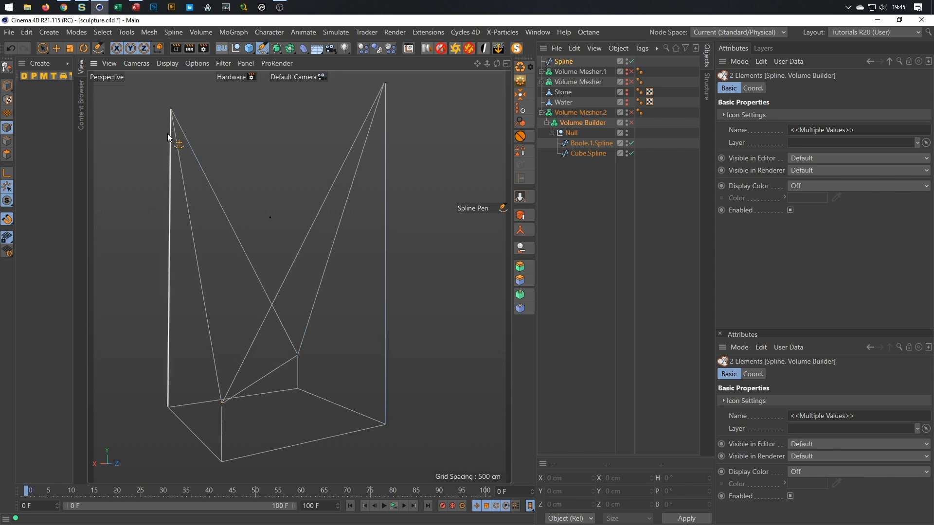
# - Undo the spline lines drawn between the frame's upper tips and the base corners
pyautogui.hotkey('shift', 's')
pyautogui.moveTo(398, 156)
pyautogui.keyDown('alt'); pyautogui.mouseDown()
pyautogui.moveTo(408, 96)
pyautogui.moveTo(358, 195)
pyautogui.moveTo(420, 177)
pyautogui.moveTo(373, 211)
pyautogui.moveTo(403, 224)
pyautogui.mouseUp(); pyautogui.keyUp('alt')
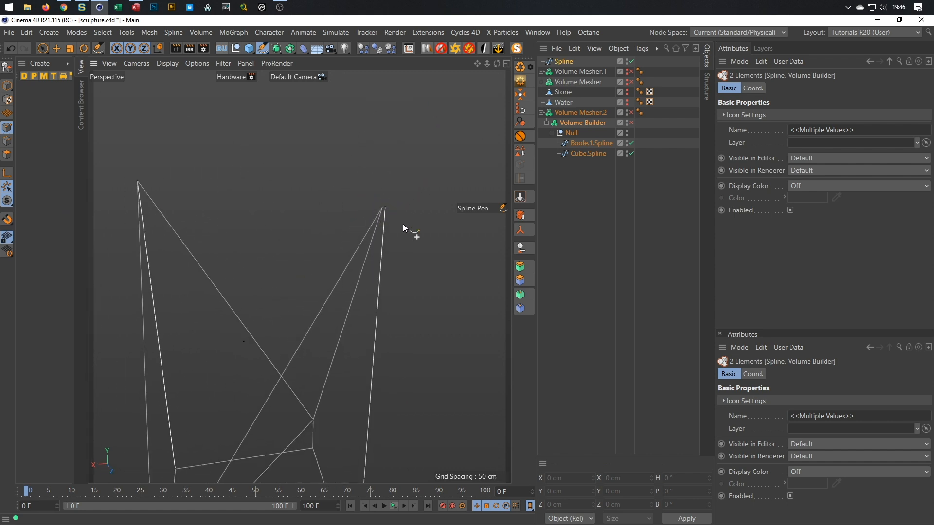
pyautogui.hotkey('ctrl', 'z')
pyautogui.hotkey('ctrl', 'z')
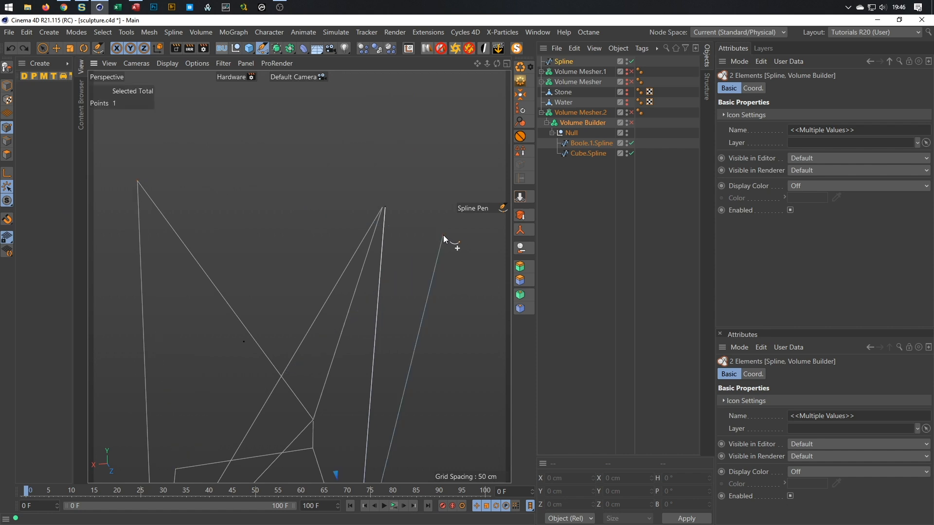
pyautogui.hotkey('ctrl', 'z')
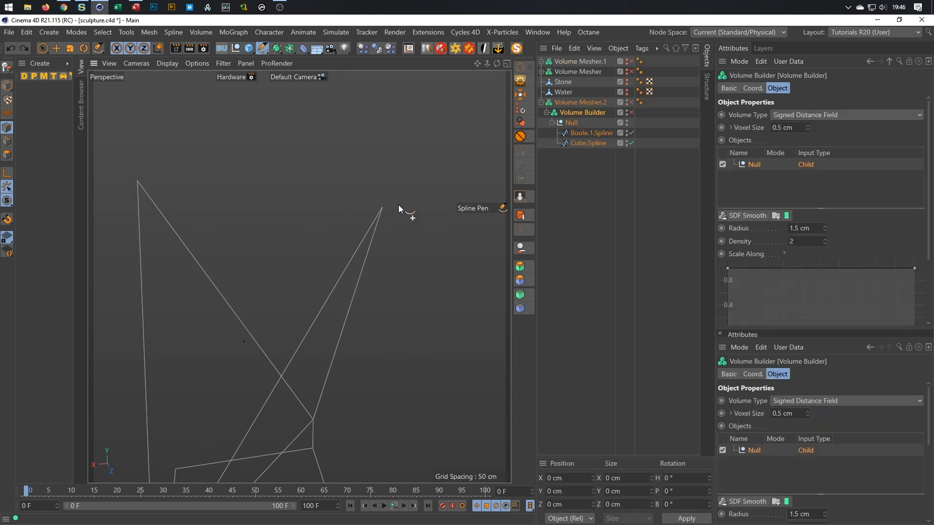
pyautogui.moveTo(385, 242)
pyautogui.keyDown('alt'); pyautogui.mouseDown()
pyautogui.moveTo(333, 277)
pyautogui.moveTo(337, 245)
pyautogui.moveTo(406, 232)
pyautogui.moveTo(361, 204)
pyautogui.moveTo(376, 182)
pyautogui.mouseUp(); pyautogui.keyUp('alt')
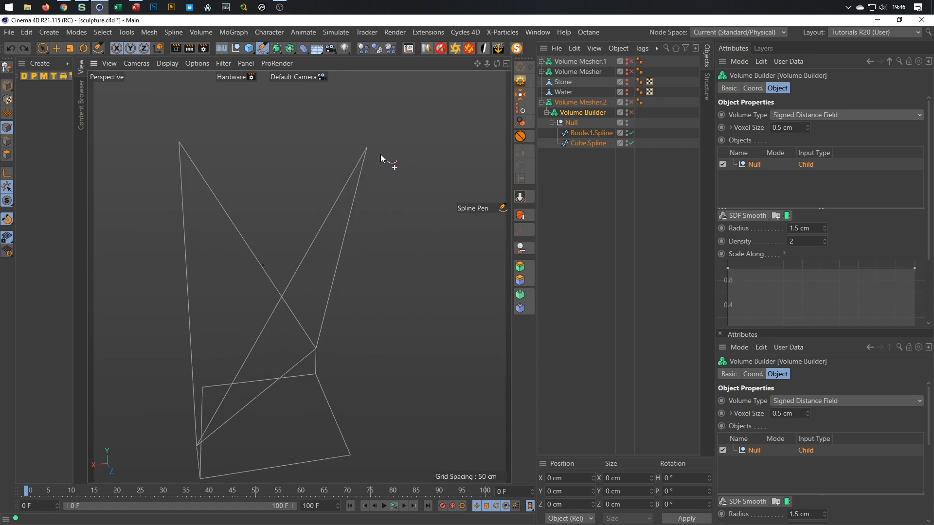
# - Try to draw a snapped Spline Pen line from one upper tip of the frame to the base corner below it
pyautogui.click(366, 147)
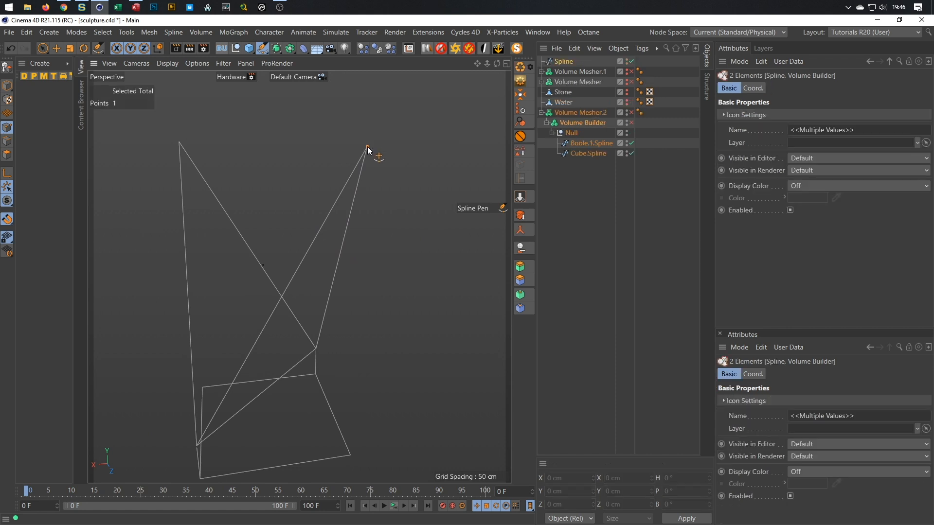
pyautogui.click(351, 456)
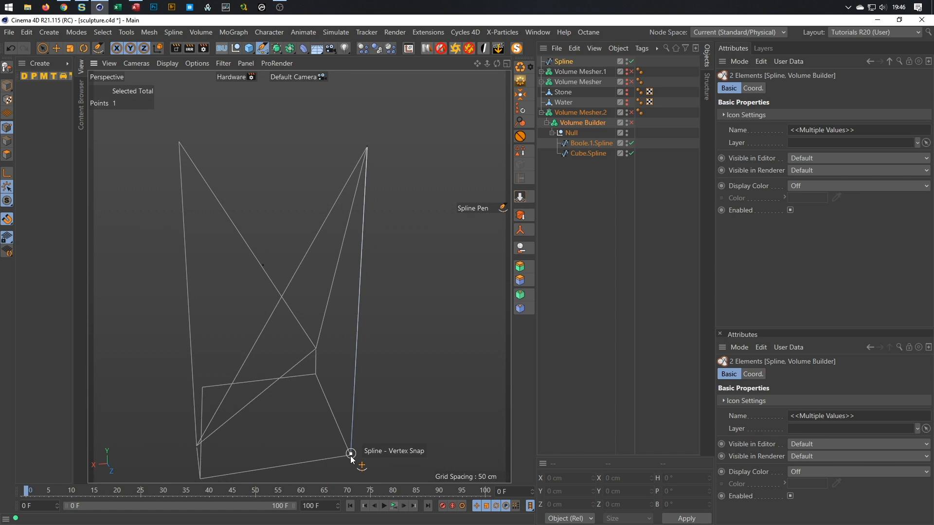
pyautogui.press('Escape')
pyautogui.keyDown('alt'); pyautogui.moveTo(218, 383); pyautogui.dragTo(197, 230); pyautogui.keyUp('alt')
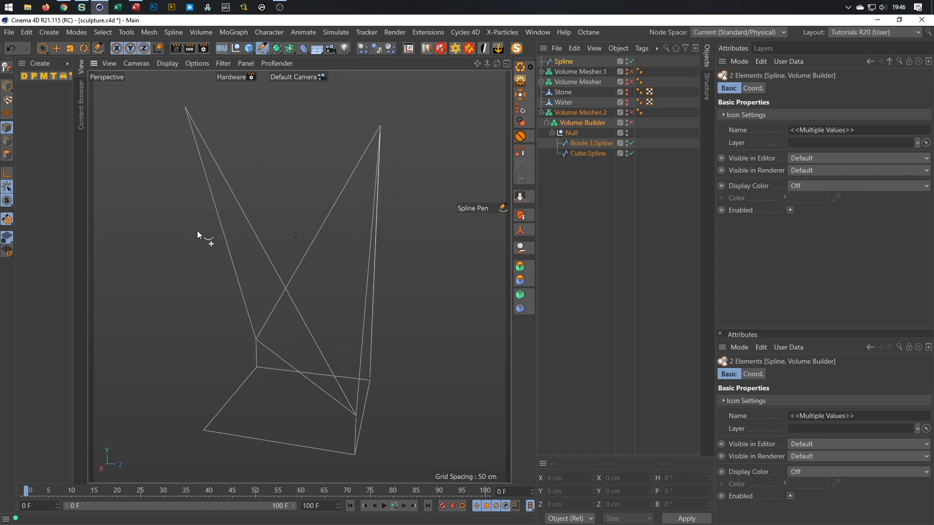
# - Try to draw a matching line from the frame's opposite upper tip to its base corner
pyautogui.click(185, 108)
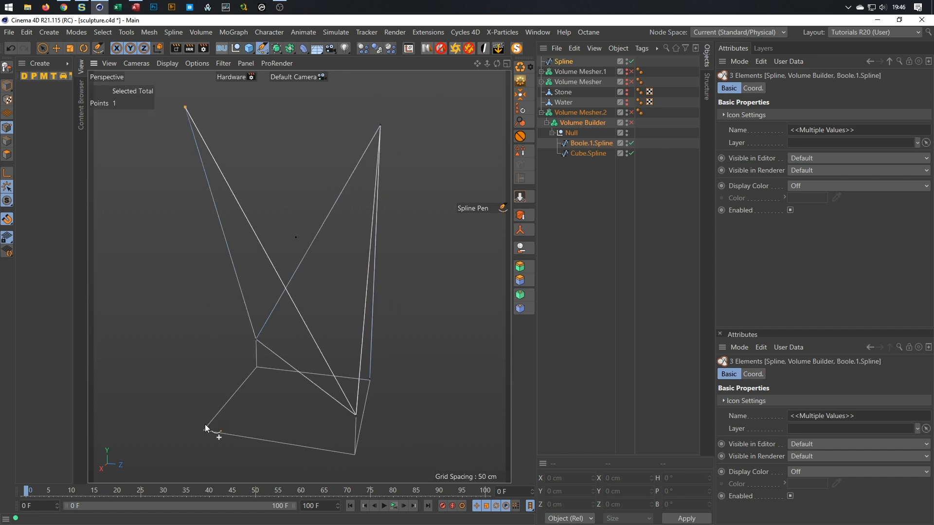
pyautogui.press('Escape')
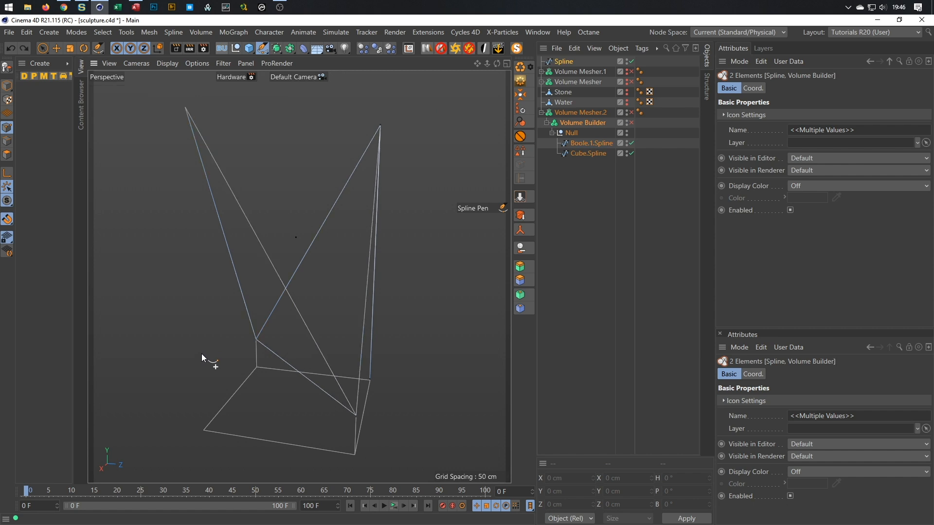
pyautogui.click(185, 108)
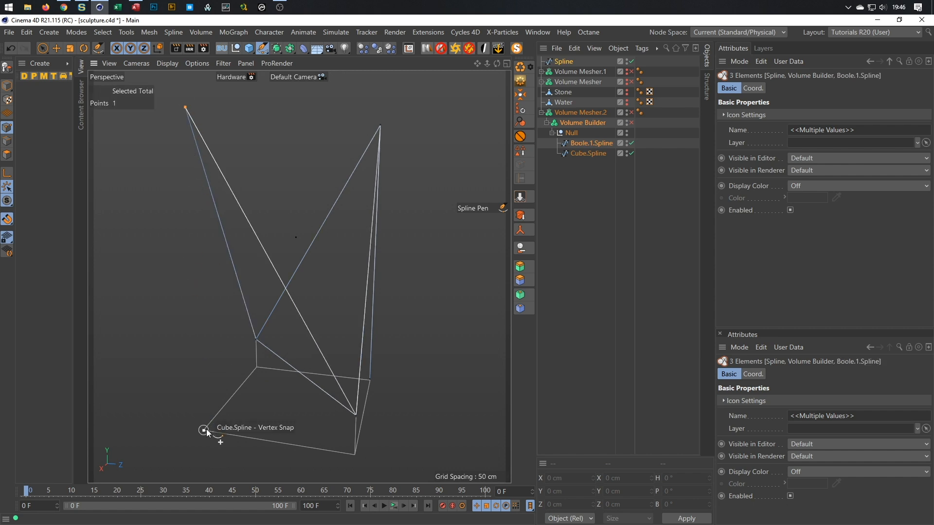
pyautogui.click(208, 348)
# - Delete the newly drawn support spline
pyautogui.keyDown('alt'); pyautogui.moveTo(244, 364); pyautogui.dragTo(369, 389); pyautogui.keyUp('alt')
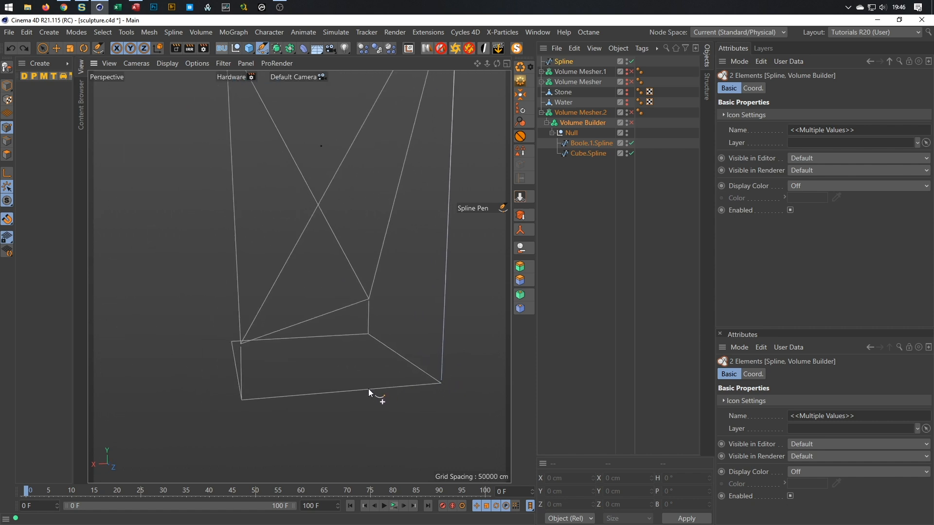
pyautogui.press('Delete')
pyautogui.keyDown('alt'); pyautogui.moveTo(368, 287); pyautogui.dragTo(309, 225); pyautogui.keyUp('alt')
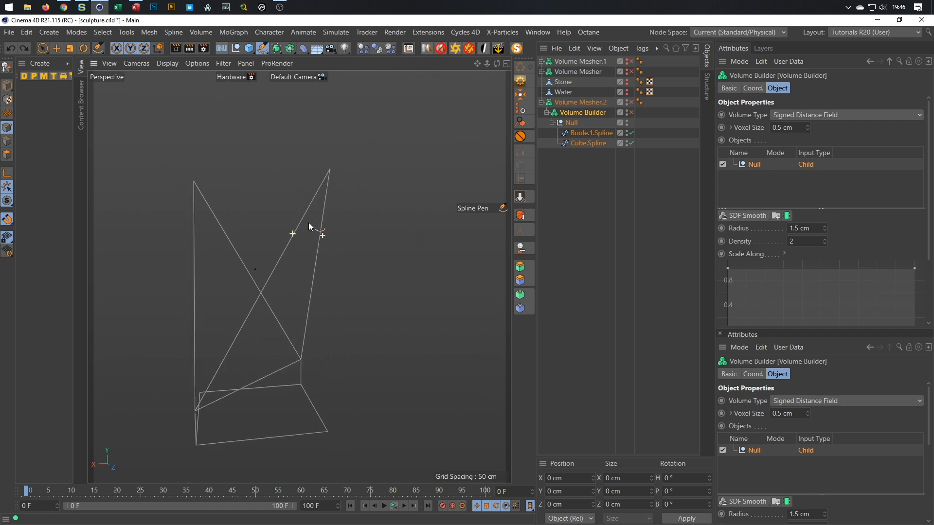
# - Select Boole.1.Spline and Cube.Spline together for point editing
pyautogui.press('space')
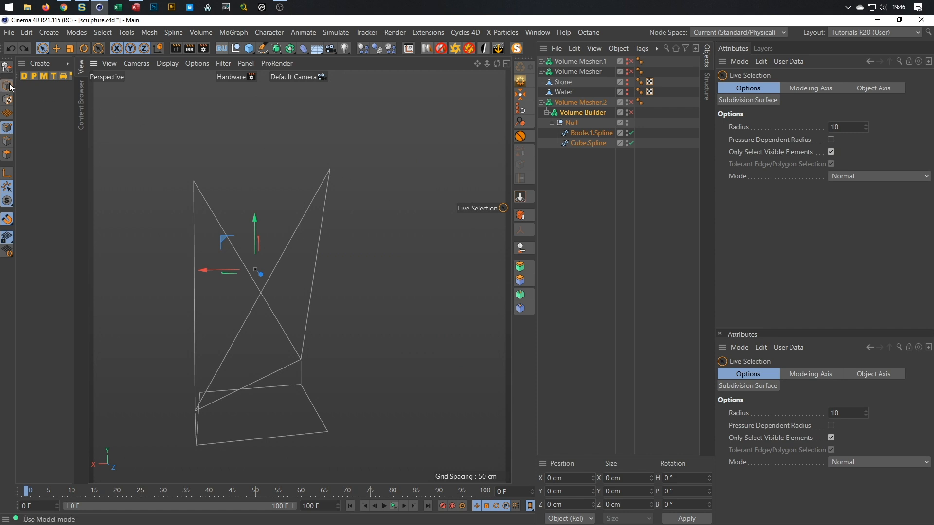
pyautogui.click(409, 222)
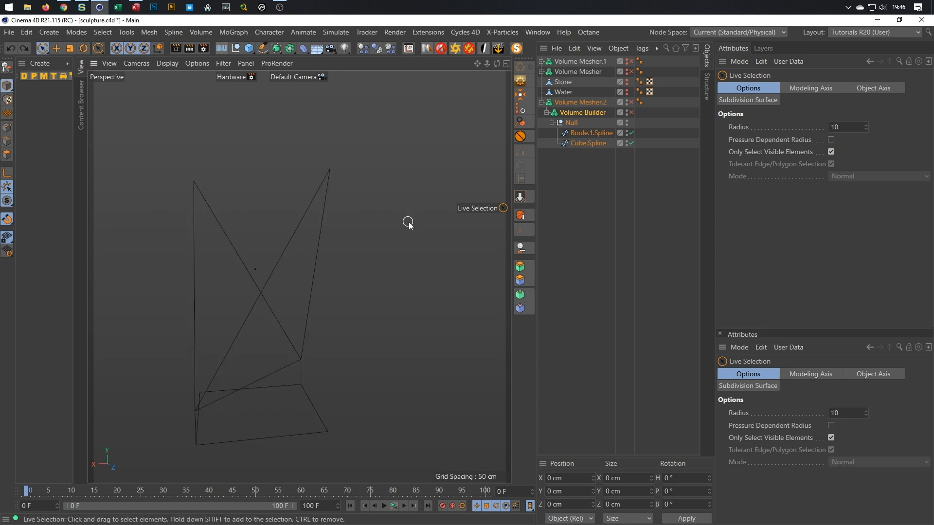
pyautogui.click(576, 142)
pyautogui.keyDown('ctrl'); pyautogui.click(584, 133); pyautogui.keyUp('ctrl')
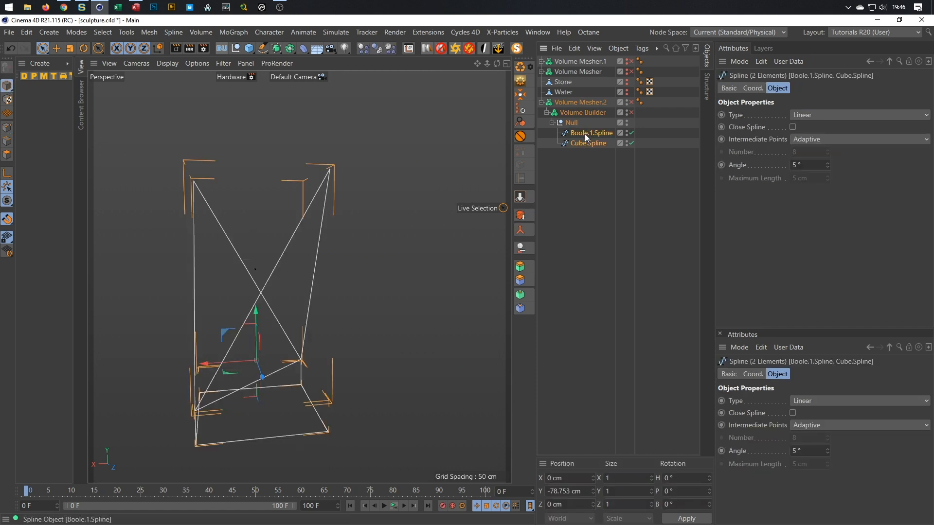
pyautogui.press('Return')
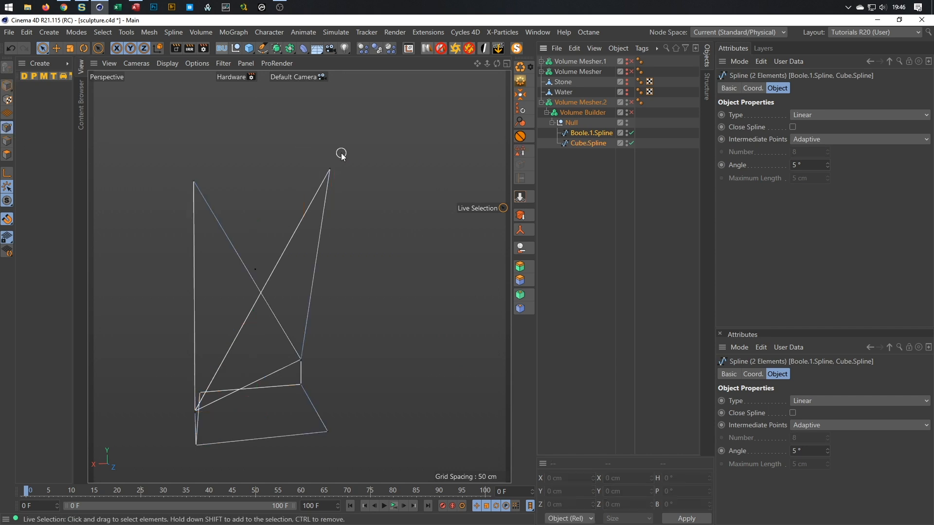
# - Select one upper tip point and the base corner point below it, and look for a spline command to connect them
pyautogui.click(330, 168)
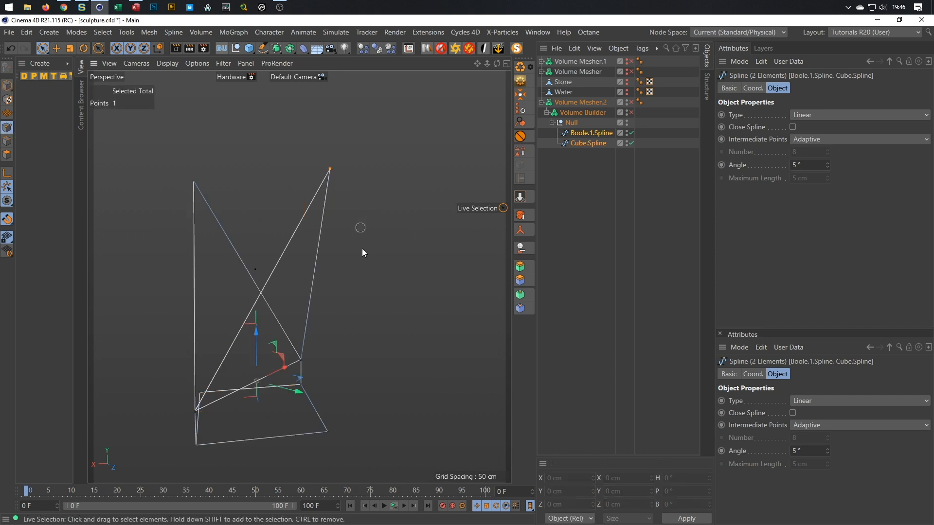
pyautogui.keyDown('shift'); pyautogui.click(329, 432); pyautogui.keyUp('shift')
pyautogui.rightClick(437, 372)
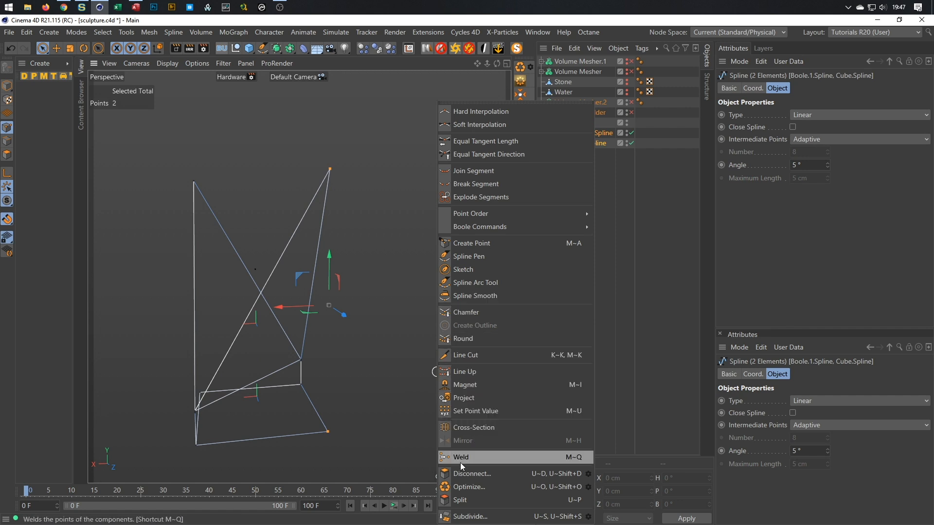
pyautogui.click(398, 296)
pyautogui.click(400, 251)
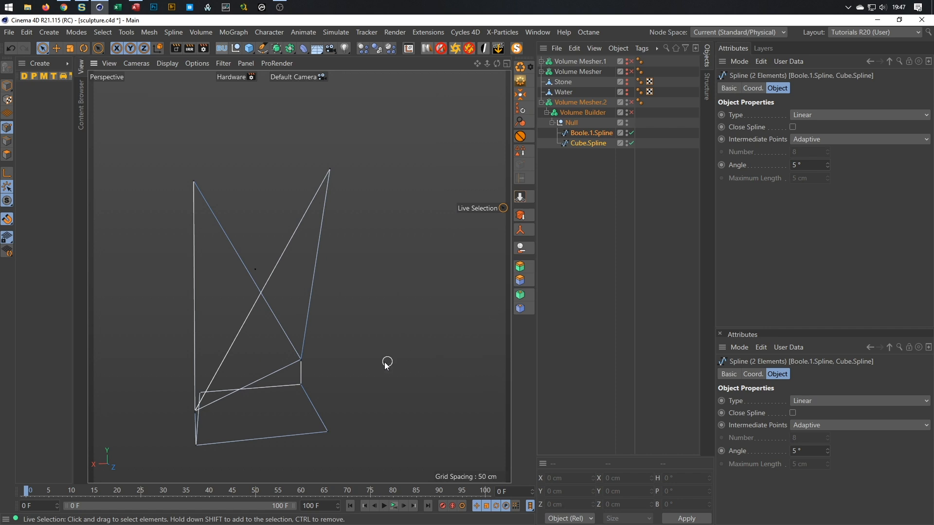
# - Try to start a Bezier Spline Pen line at Boole.1.Spline's upper tip and undo it
pyautogui.scroll(5, 340, 166)
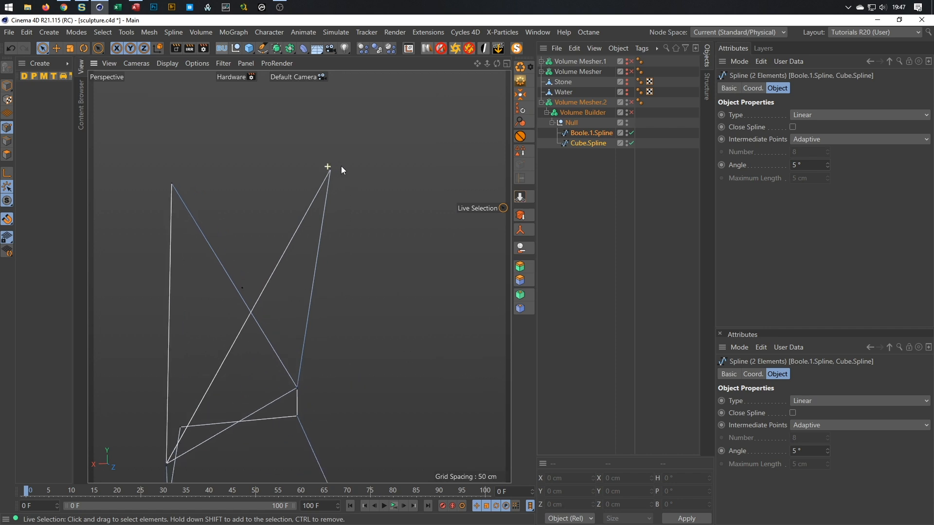
pyautogui.scroll(-3, 362, 81)
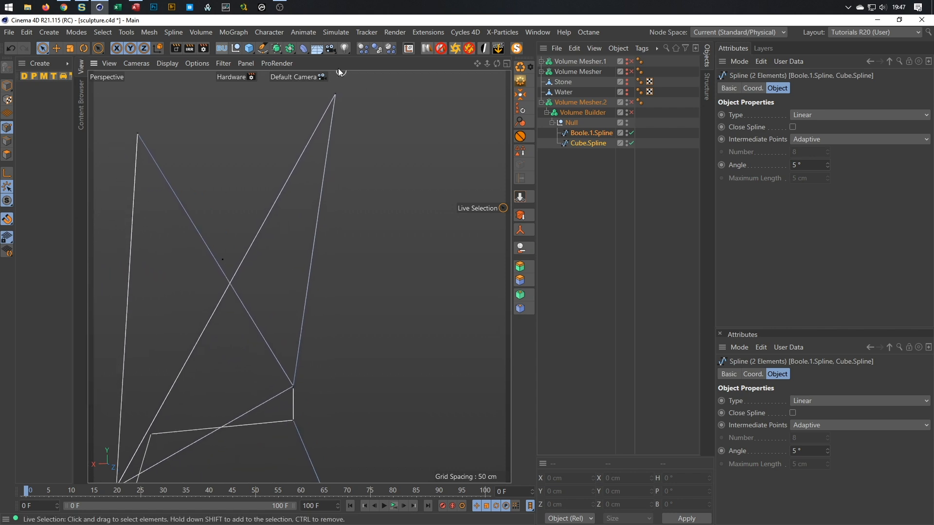
pyautogui.click(263, 48)
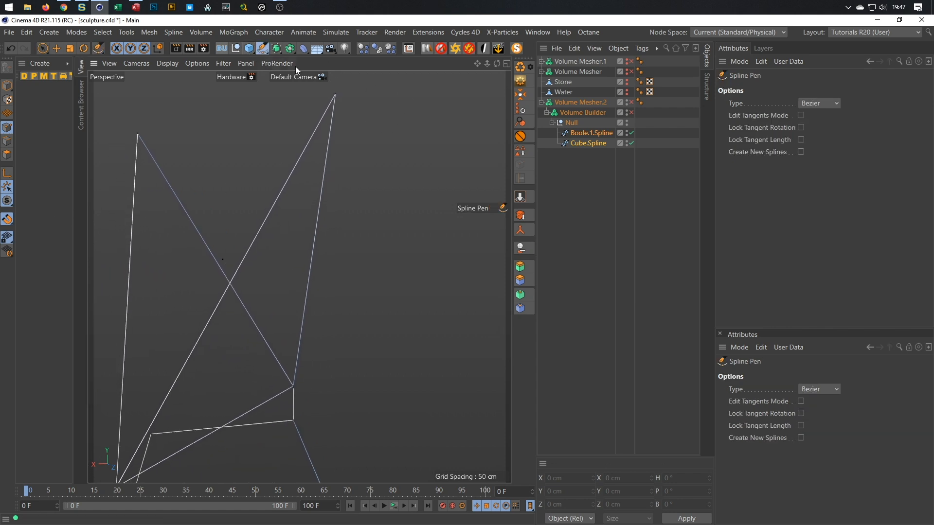
pyautogui.click(336, 94)
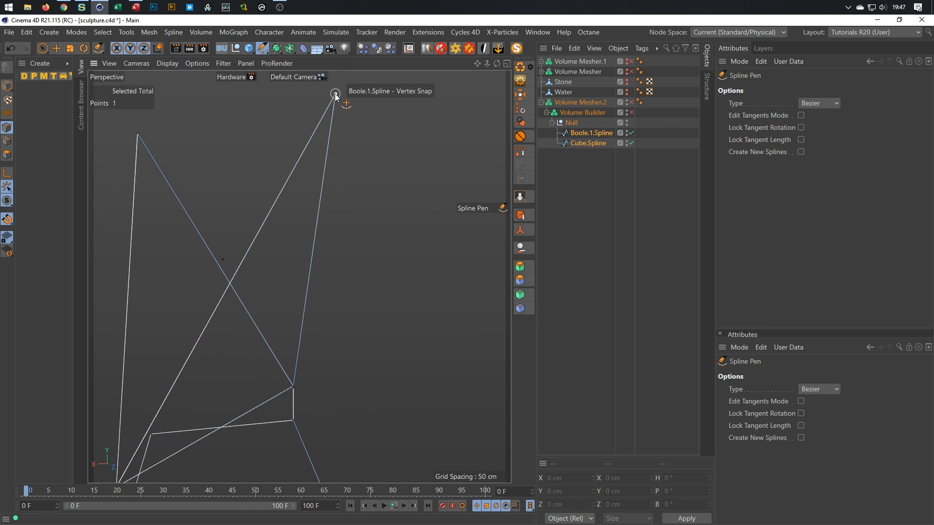
pyautogui.click(350, 122)
pyautogui.hotkey('ctrl', 'z')
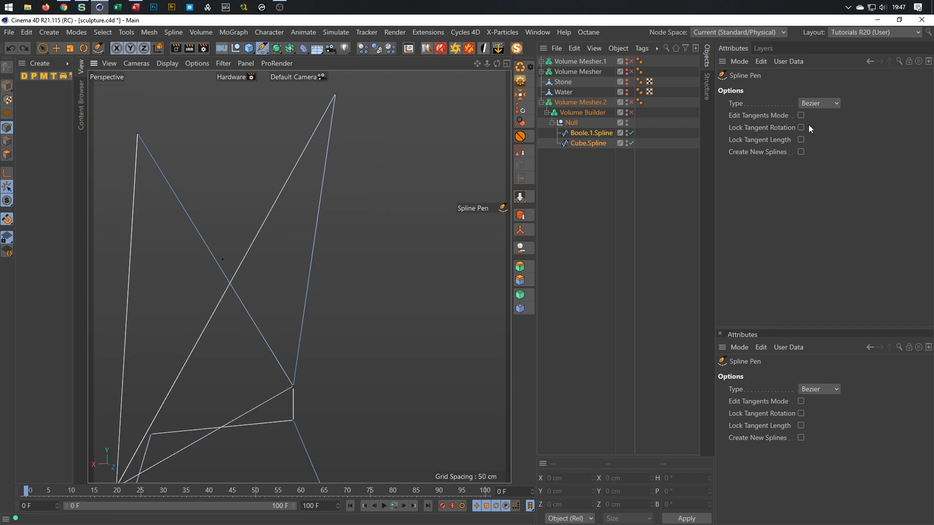
# - Set the Spline Pen type to Linear
pyautogui.click(811, 104)
pyautogui.click(818, 115)
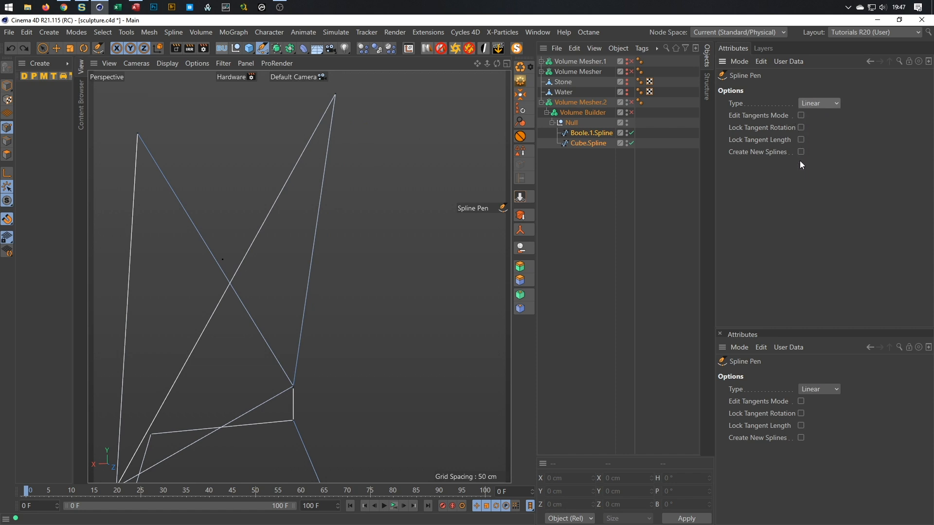
# - Try to draw a linear segment from Boole.1.Spline's upper tip and undo it
pyautogui.click(337, 92)
pyautogui.click(410, 113)
pyautogui.hotkey('ctrl', 'z')
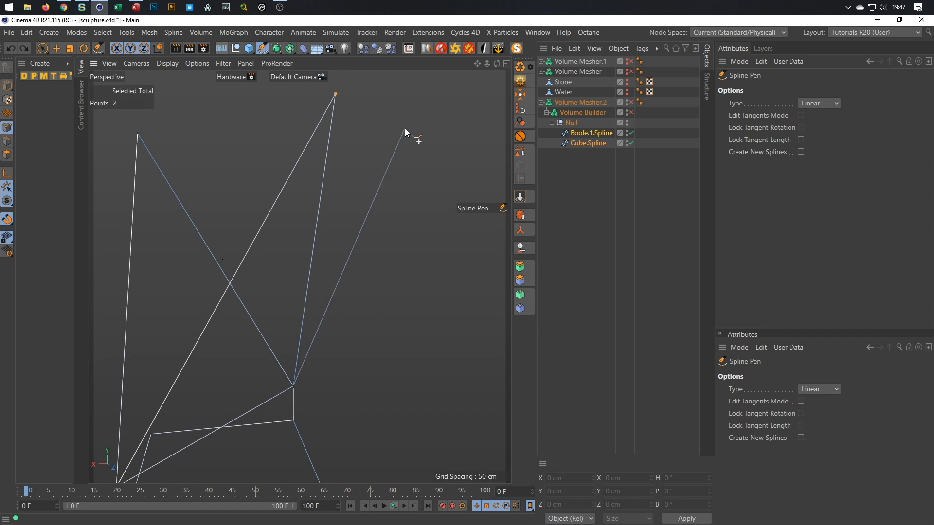
# - Deselect both frame splines and draw a new linear spline from one upper tip to the base corner below it
pyautogui.hotkey('ctrl', 'z')
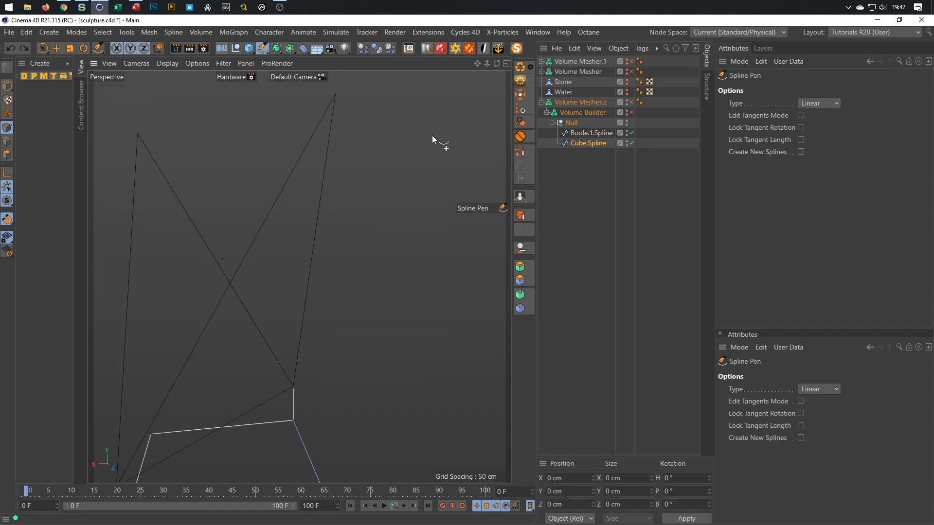
pyautogui.hotkey('ctrl', 'z')
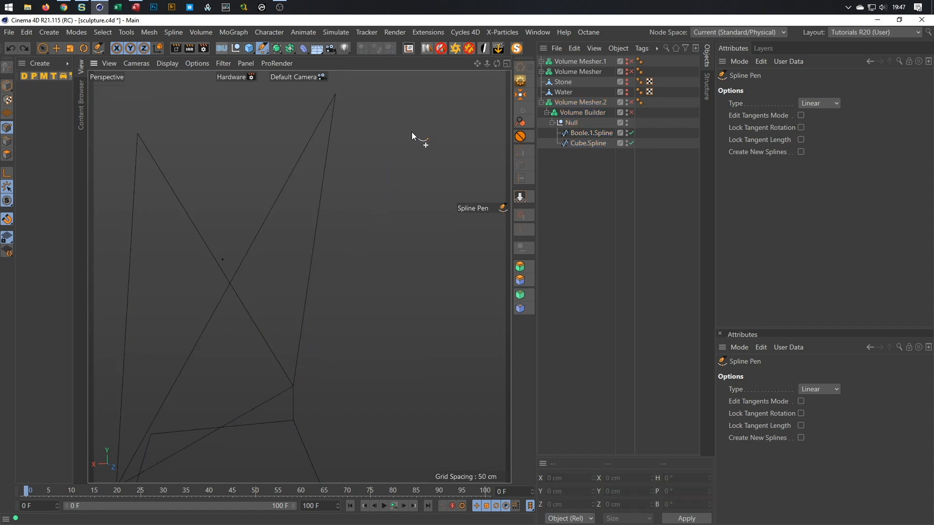
pyautogui.click(336, 94)
pyautogui.keyDown('alt'); pyautogui.moveTo(352, 188); pyautogui.dragTo(360, 77, button='middle'); pyautogui.keyUp('alt')
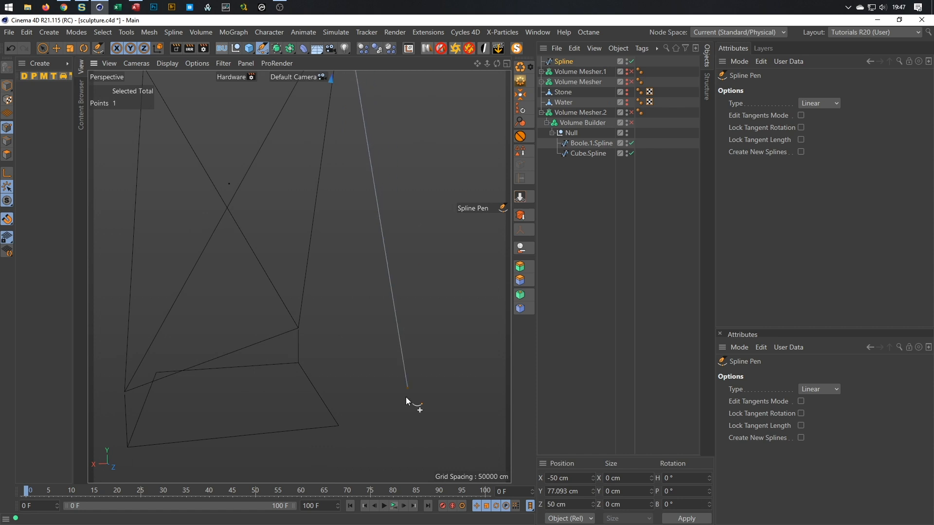
pyautogui.click(339, 426)
pyautogui.scroll(-5, 323, 427)
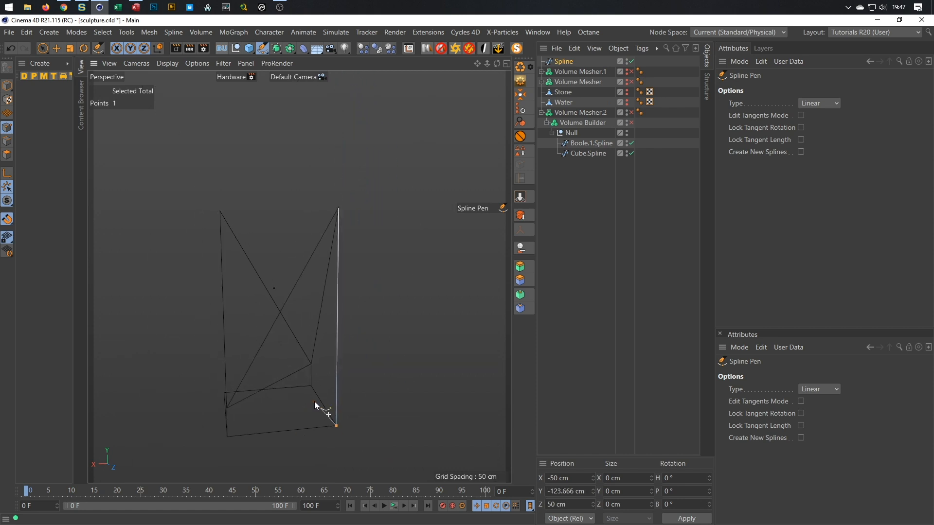
pyautogui.press('Escape')
# - Draw a snapped linear segment from the frame's other upper tip to the base corner beneath it
pyautogui.moveTo(338, 208)
pyautogui.keyDown('alt'); pyautogui.mouseDown(button='right')
pyautogui.moveTo(448, 185)
pyautogui.moveTo(310, 237)
pyautogui.mouseUp(button='right'); pyautogui.keyUp('alt')
pyautogui.keyDown('alt'); pyautogui.moveTo(310, 238); pyautogui.dragTo(343, 198); pyautogui.keyUp('alt')
pyautogui.scroll(10, 343, 197)
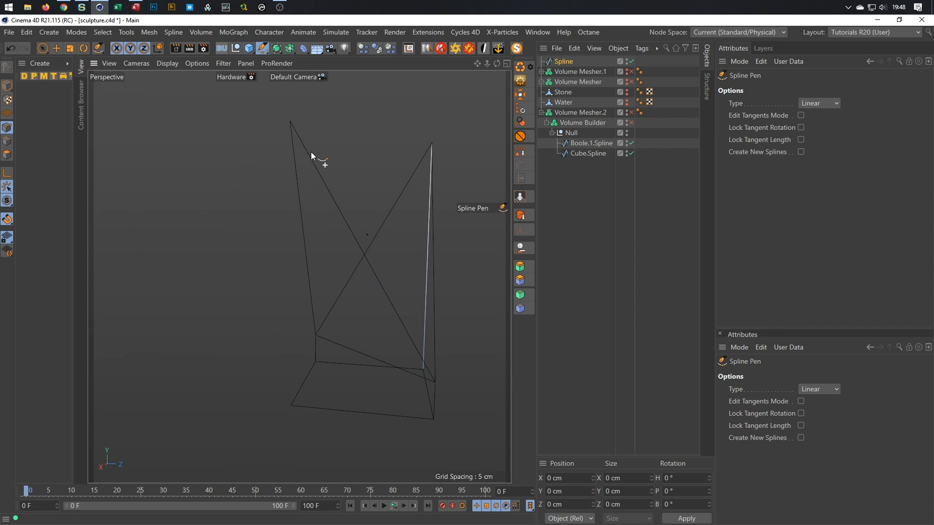
pyautogui.click(290, 121)
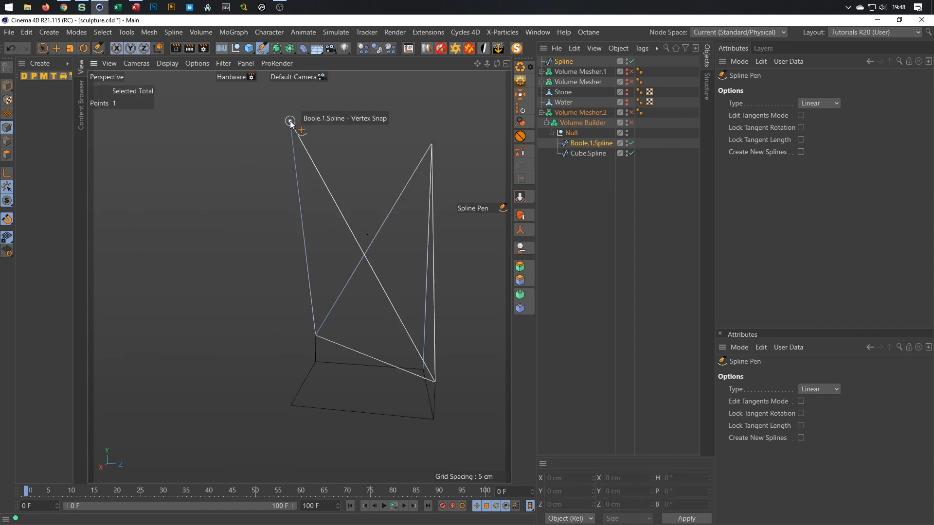
pyautogui.click(291, 406)
pyautogui.press('Escape')
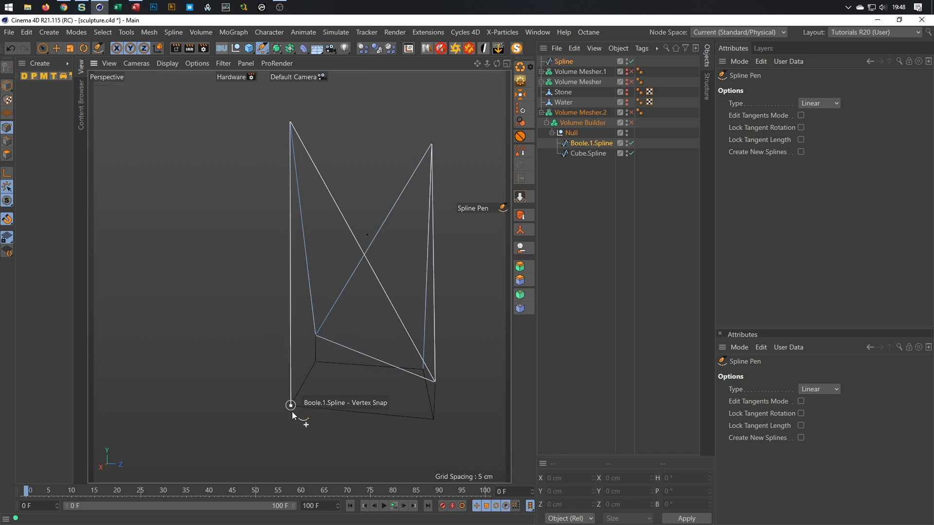
pyautogui.scroll(-3, 223, 329)
pyautogui.moveTo(213, 326)
pyautogui.keyDown('alt'); pyautogui.mouseDown()
pyautogui.moveTo(218, 332)
pyautogui.moveTo(207, 327)
pyautogui.mouseUp(); pyautogui.keyUp('alt')
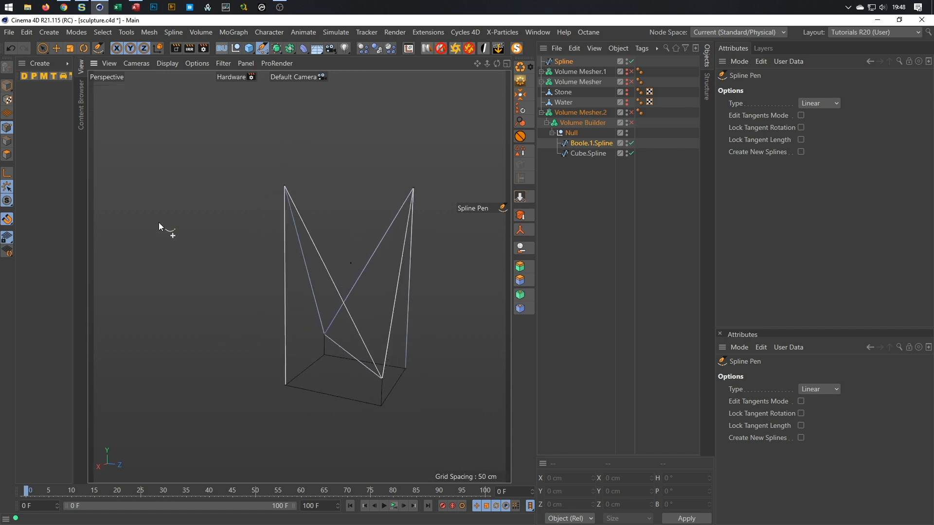
# - Return to model mode and enable Volume Mesher.2
pyautogui.click(8, 86)
pyautogui.keyDown('alt'); pyautogui.moveTo(146, 229); pyautogui.dragTo(240, 248); pyautogui.keyUp('alt')
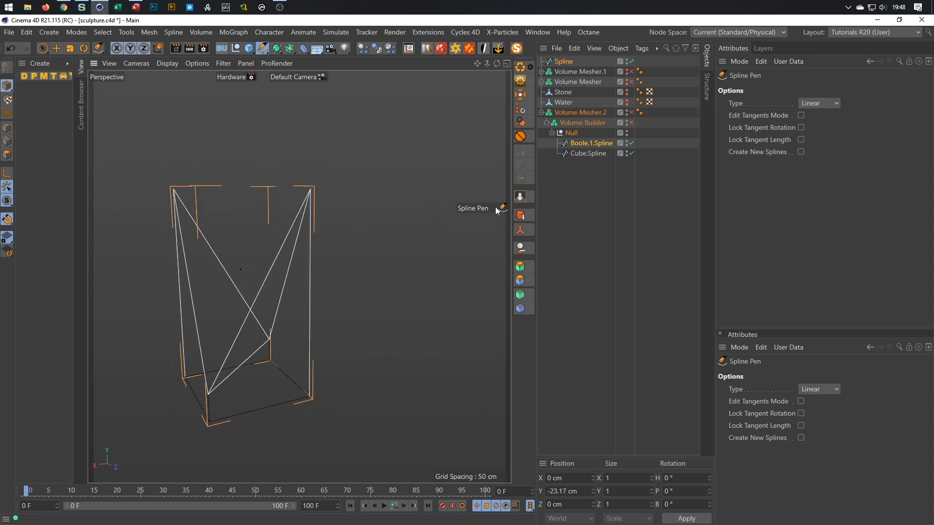
pyautogui.click(632, 112)
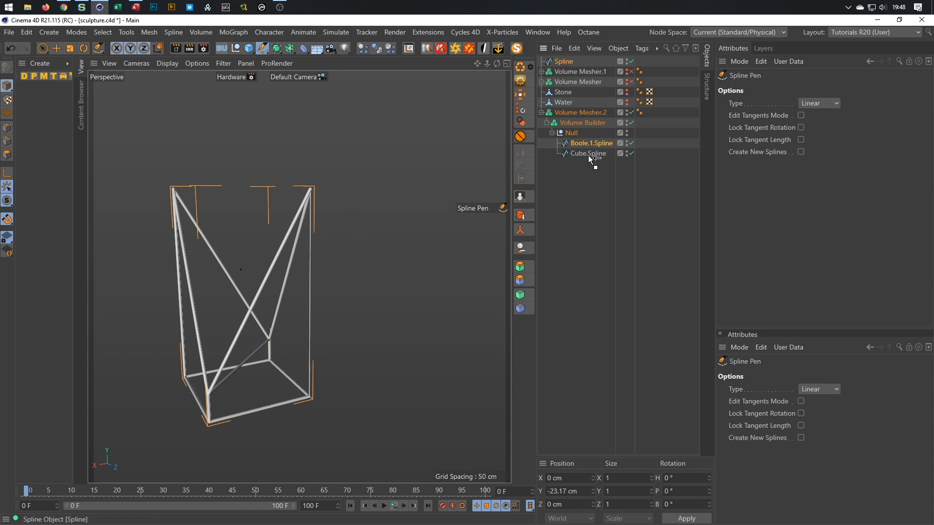
# - Move the new Spline into the Null under the Volume Builder and show the Stone again
pyautogui.moveTo(588, 156); pyautogui.dragTo(588, 156)
pyautogui.keyDown('alt'); pyautogui.moveTo(285, 208); pyautogui.dragTo(345, 204, button='right'); pyautogui.keyUp('alt')
pyautogui.scroll(-5, 346, 205)
pyautogui.keyDown('alt'); pyautogui.moveTo(368, 198); pyautogui.dragTo(346, 194); pyautogui.keyUp('alt')
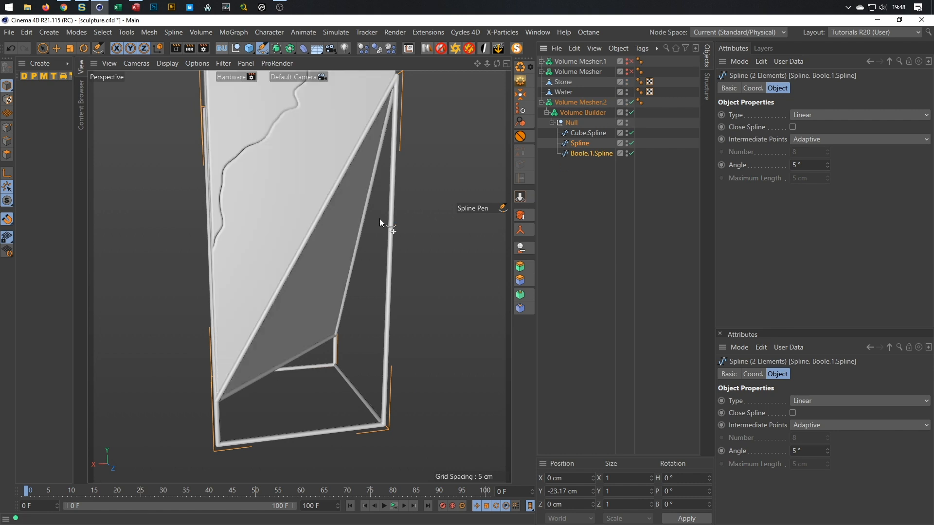
# - Inspect the meshed supports around the stone and select the new Spline inside the Null
pyautogui.scroll(-3, 302, 238)
pyautogui.keyDown('alt'); pyautogui.moveTo(279, 244); pyautogui.dragTo(304, 290); pyautogui.keyUp('alt')
pyautogui.keyDown('alt'); pyautogui.moveTo(304, 290); pyautogui.dragTo(354, 188, button='right'); pyautogui.keyUp('alt')
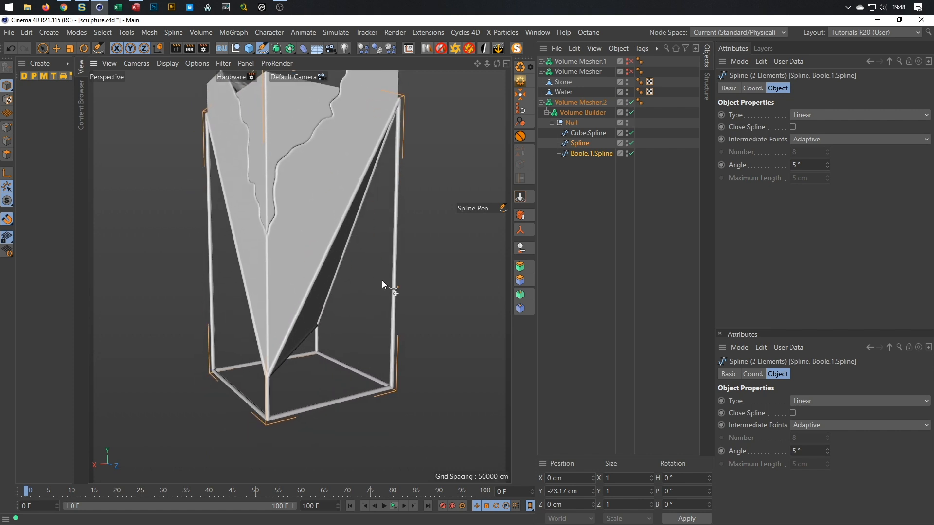
pyautogui.click(578, 143)
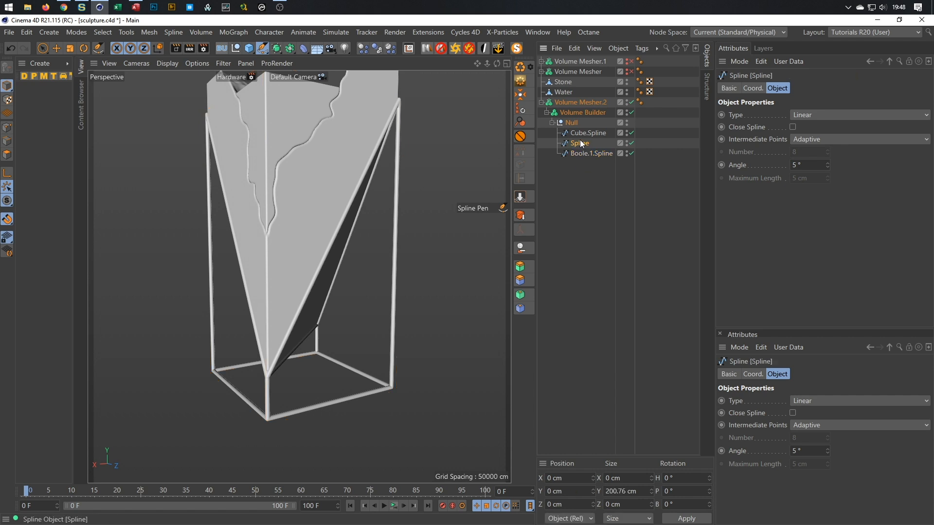
# - Switch to point mode and rename Volume Mesher.2 as Stand
pyautogui.click(8, 128)
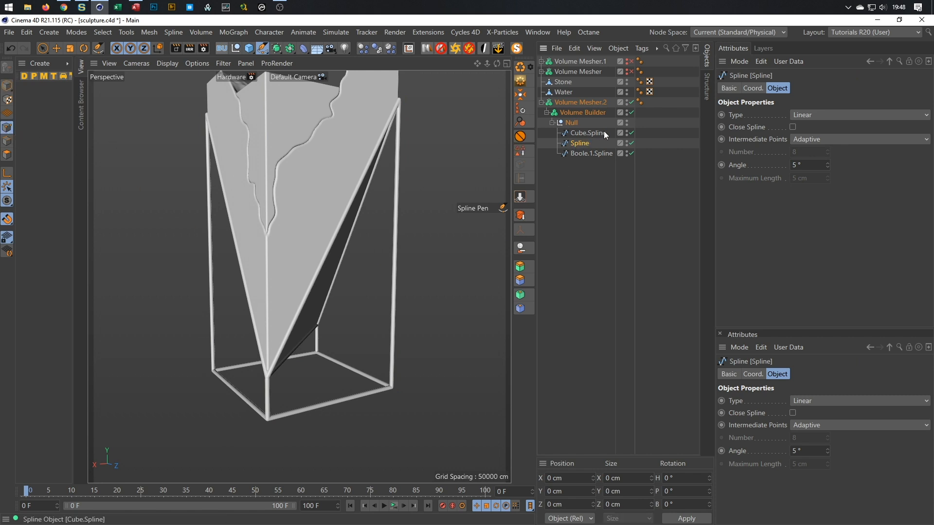
pyautogui.doubleClick(579, 103)
pyautogui.write('Stand')
pyautogui.press('Return')
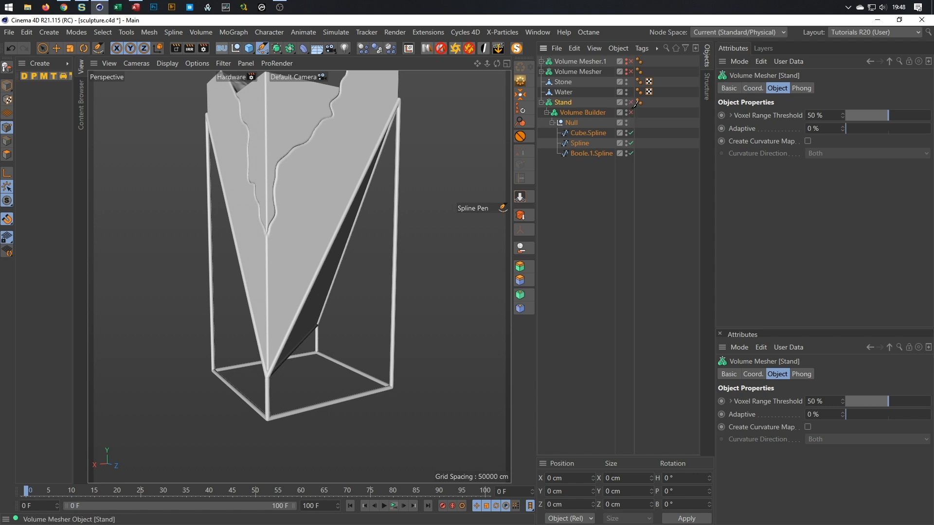
# - Examine the three splines in the Null with the Stand mesher and its Volume Builder disabled, and re-enable both
pyautogui.click(632, 102)
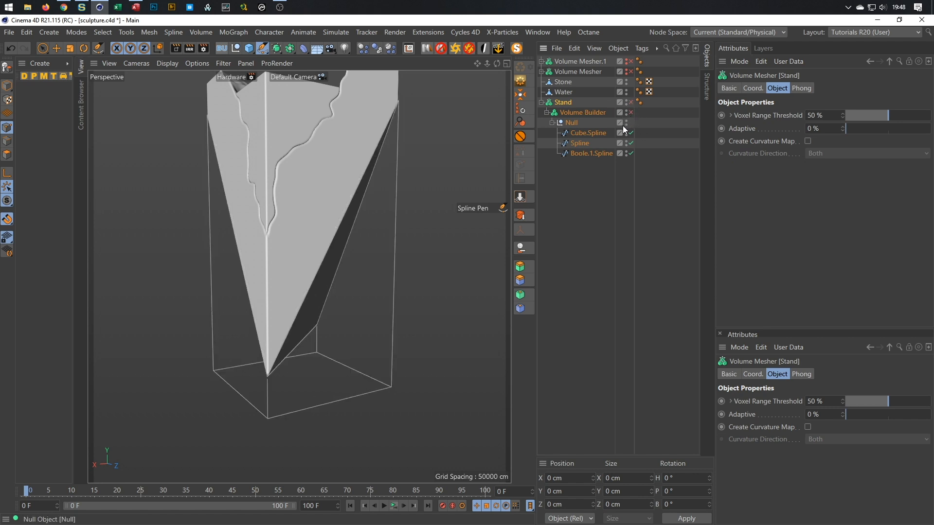
pyautogui.click(574, 144)
pyautogui.click(585, 133)
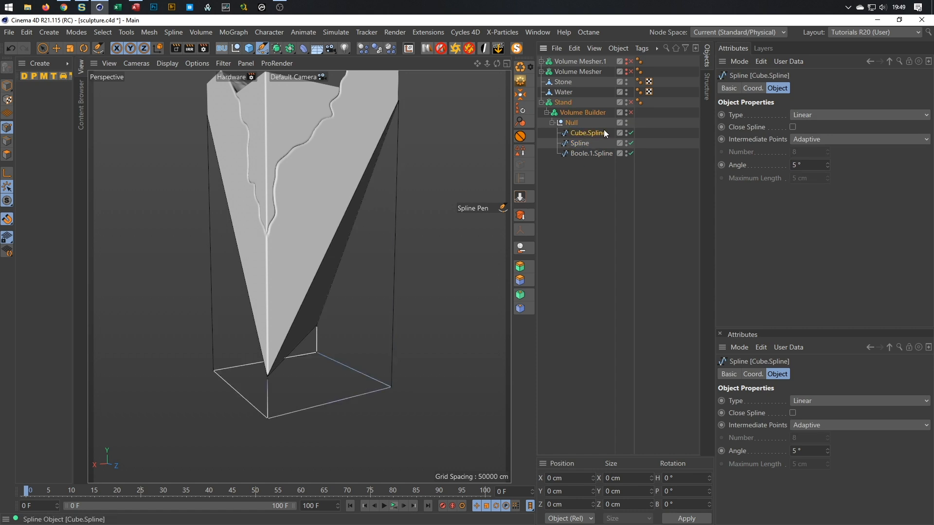
pyautogui.click(585, 154)
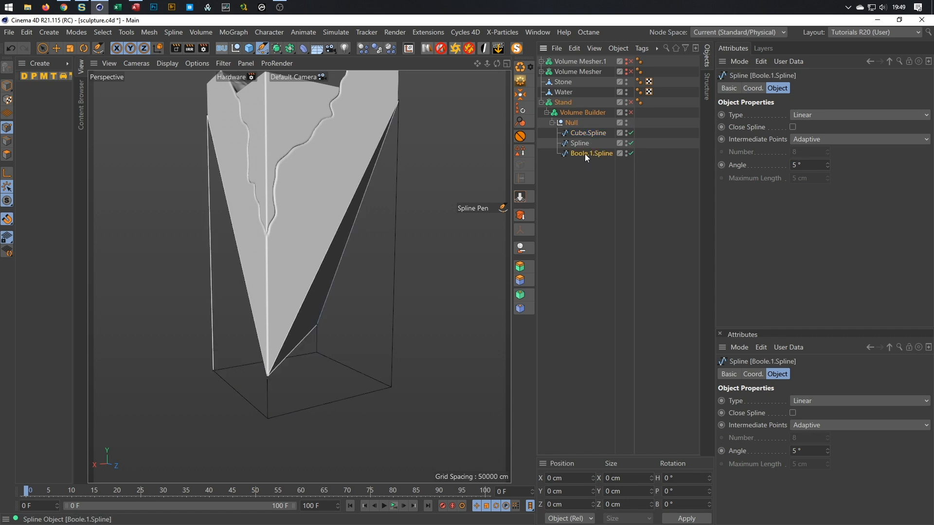
pyautogui.click(630, 102)
pyautogui.click(631, 113)
# - Lower the whole Cube.Spline base in model mode to about Y -133 cm
pyautogui.click(583, 134)
pyautogui.press('e')
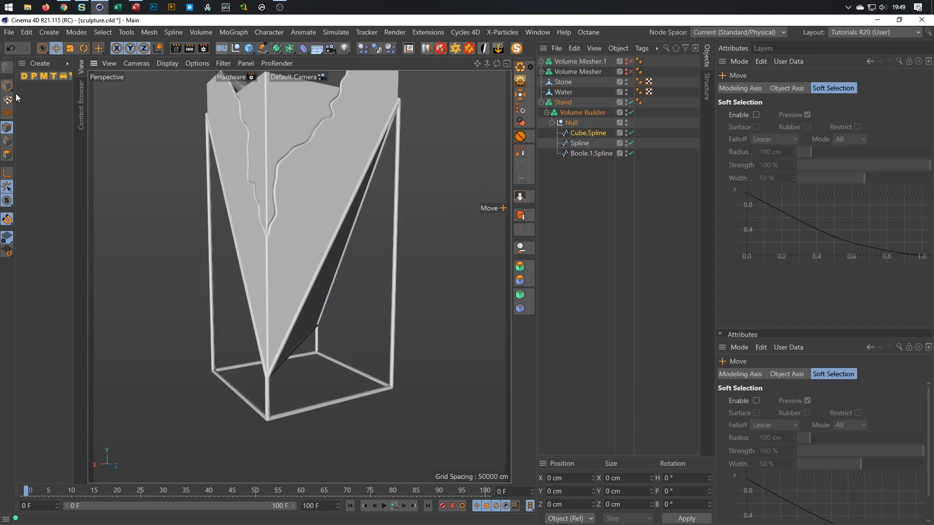
pyautogui.hotkey('ctrl', 'a')
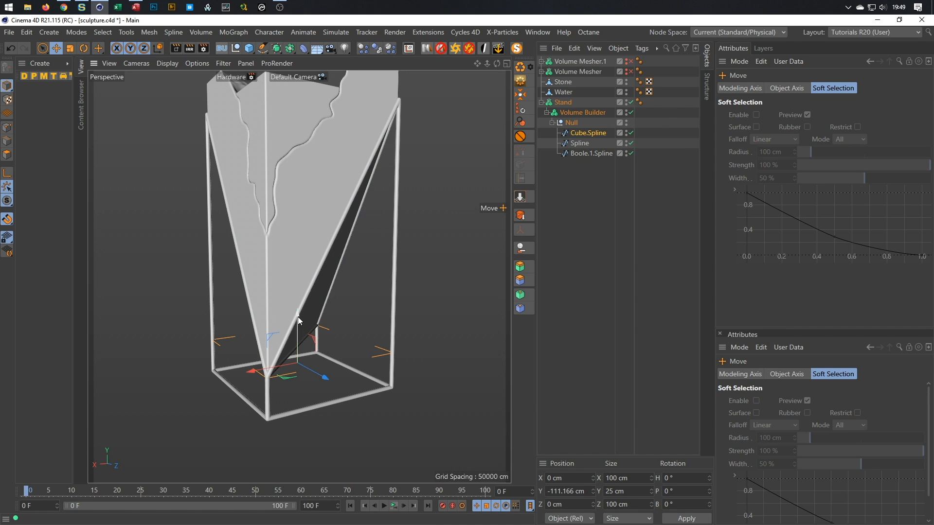
pyautogui.moveTo(297, 318)
pyautogui.mouseDown()
pyautogui.moveTo(303, 345)
pyautogui.moveTo(278, 302)
pyautogui.moveTo(250, 308)
pyautogui.moveTo(348, 300)
pyautogui.moveTo(384, 317)
pyautogui.mouseUp()
# - Raise the two upper end points of Cube.Spline to about Y 36.3 cm, meeting the stone's lower edge
pyautogui.click(589, 134)
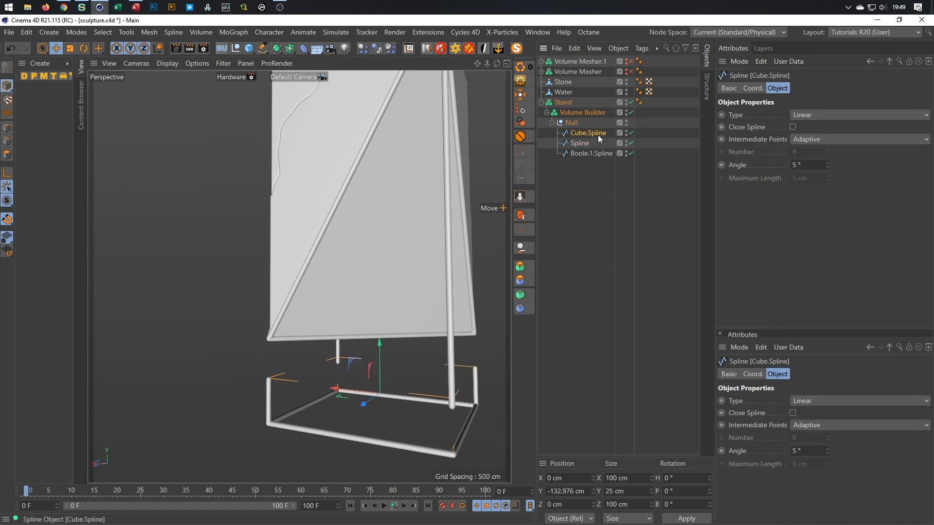
pyautogui.click(7, 127)
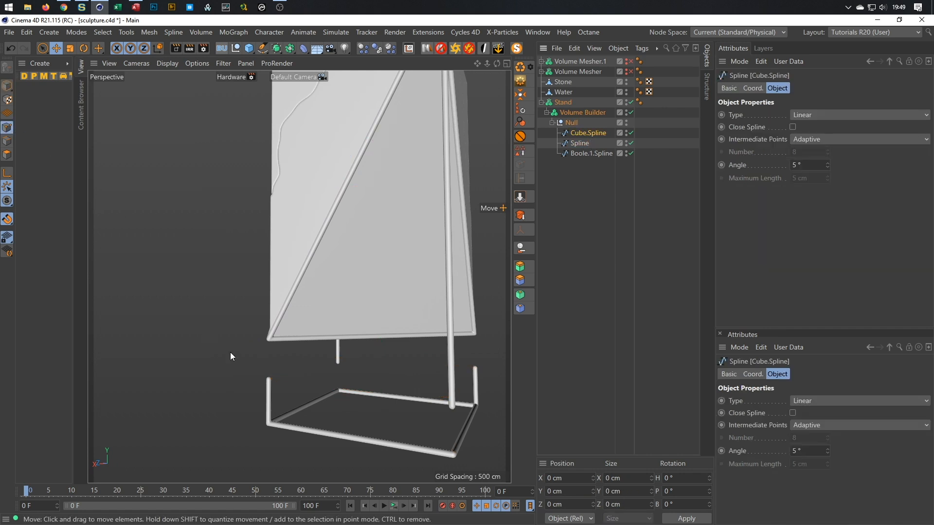
pyautogui.press('9')
pyautogui.click(266, 379)
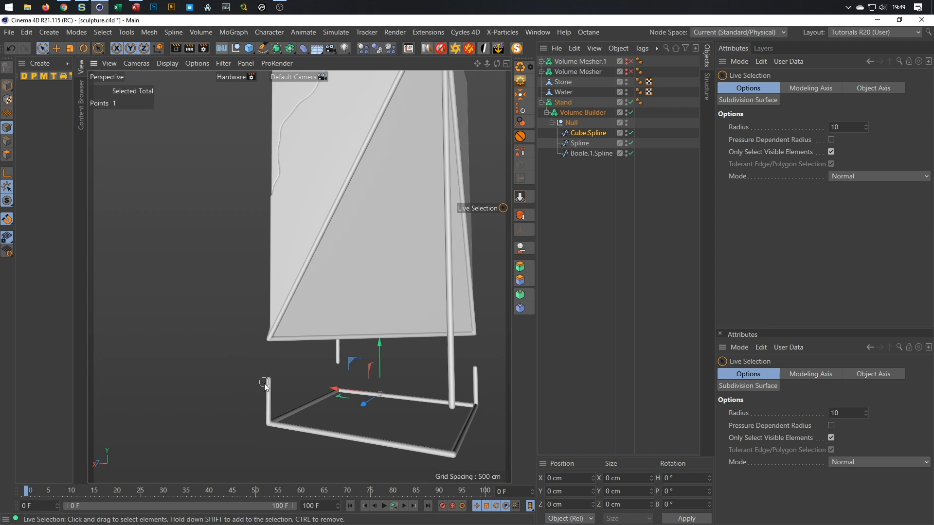
pyautogui.keyDown('shift'); pyautogui.click(474, 372); pyautogui.keyUp('shift')
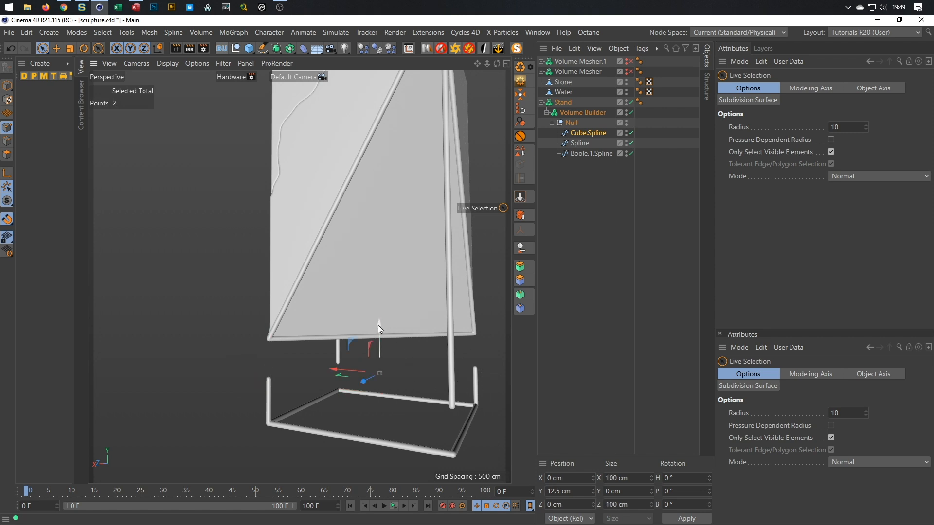
pyautogui.moveTo(379, 322)
pyautogui.mouseDown()
pyautogui.moveTo(384, 287)
pyautogui.moveTo(299, 305)
pyautogui.moveTo(218, 307)
pyautogui.mouseUp()
pyautogui.moveTo(224, 343)
pyautogui.keyDown('alt'); pyautogui.mouseDown()
pyautogui.moveTo(292, 318)
pyautogui.moveTo(371, 354)
pyautogui.mouseUp(); pyautogui.keyUp('alt')
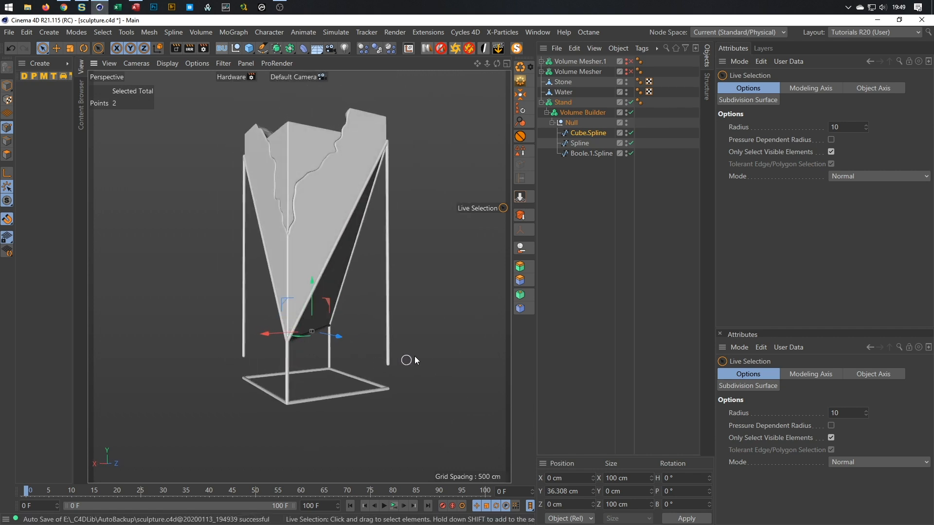
# - Try to select the supports' lower end points and move the one on Spline to about Y -120.2 cm
pyautogui.click(596, 154)
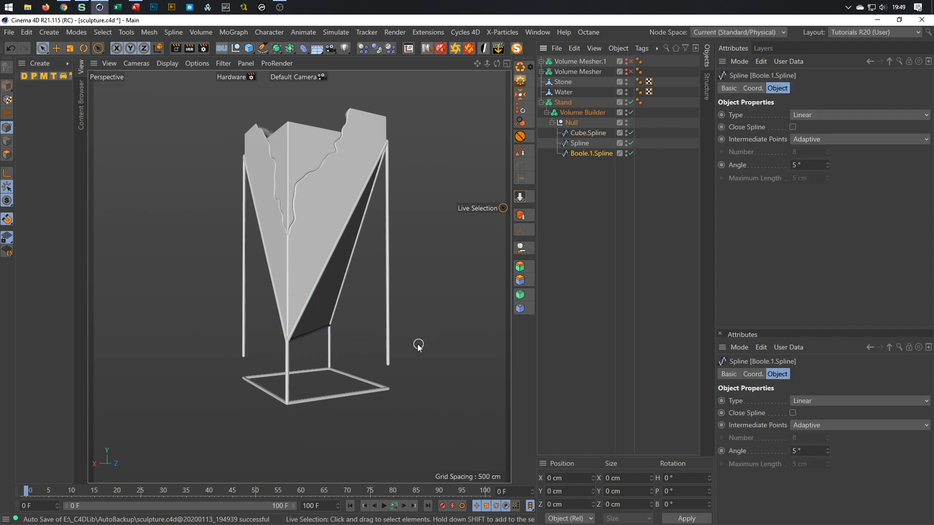
pyautogui.click(588, 133)
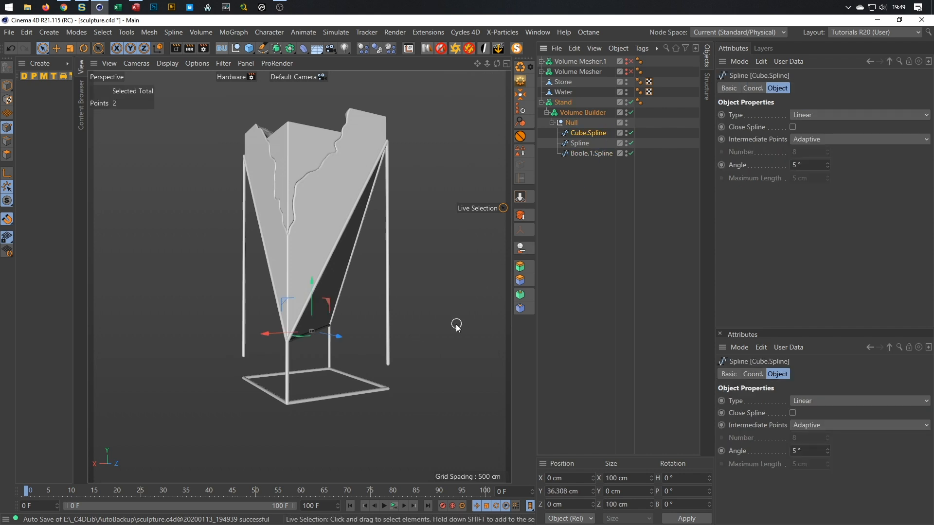
pyautogui.click(580, 143)
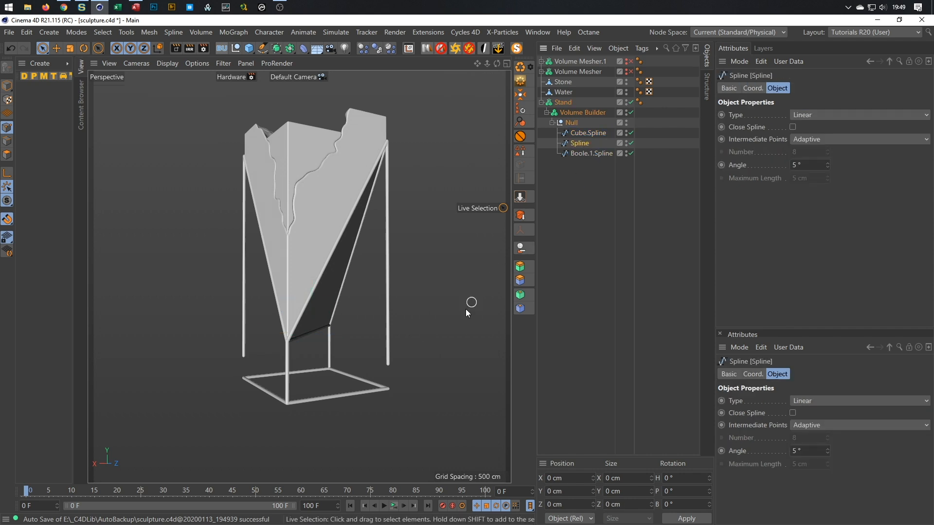
pyautogui.click(393, 366)
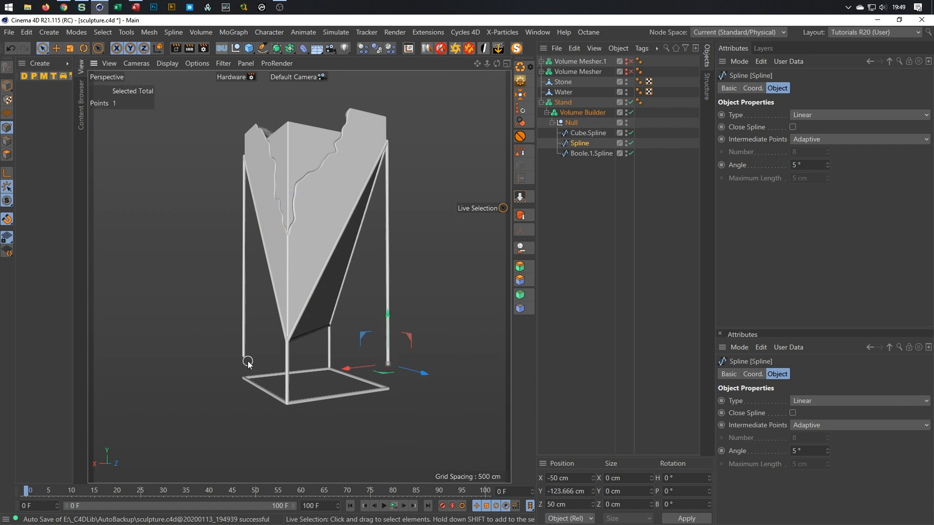
pyautogui.press('0')
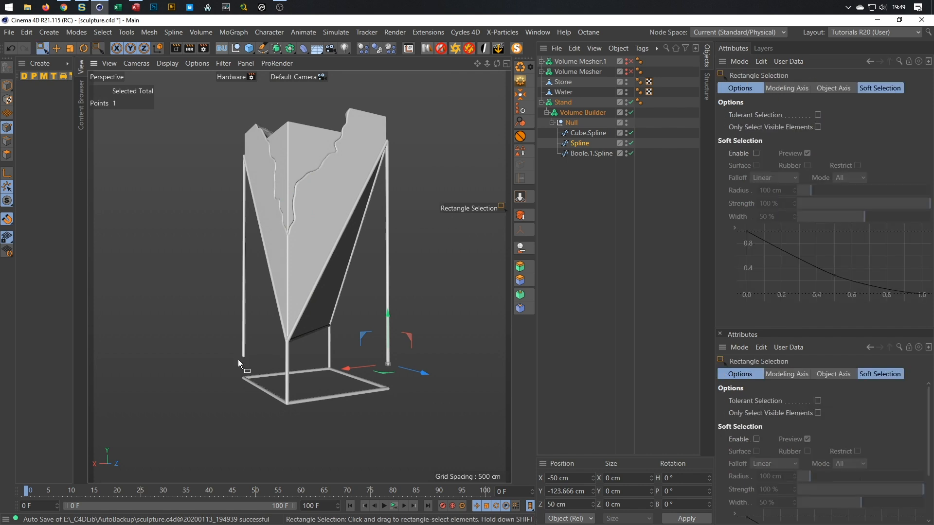
pyautogui.moveTo(208, 341); pyautogui.dragTo(416, 368)
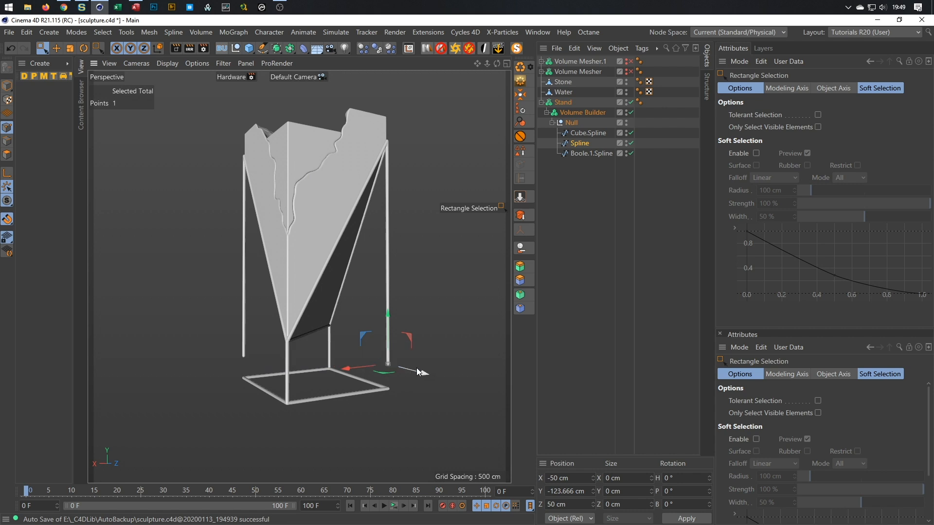
pyautogui.moveTo(388, 317); pyautogui.dragTo(391, 313)
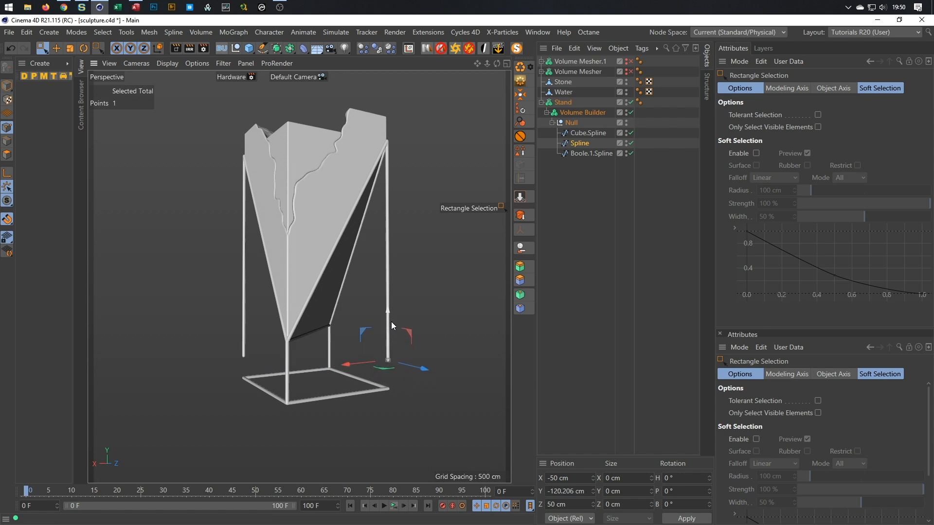
pyautogui.scroll(2, 257, 344)
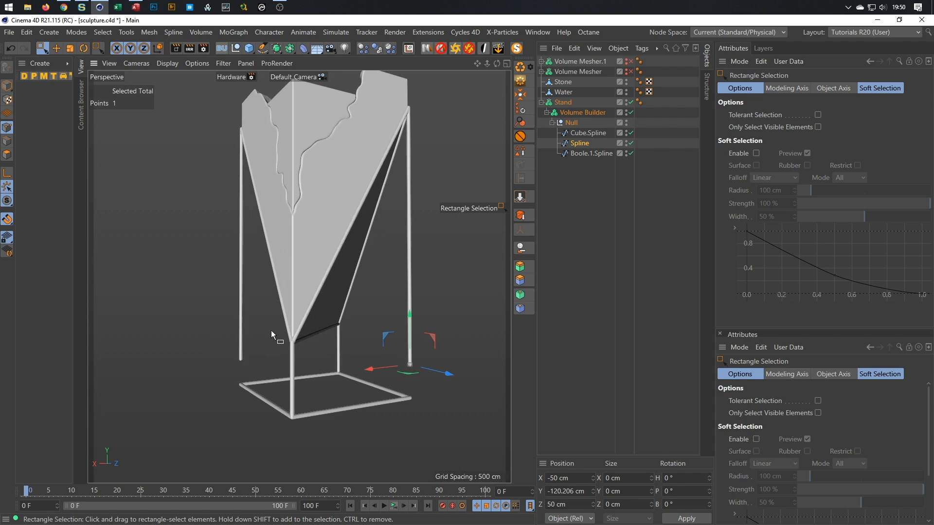
# - With the volume mesh disabled, select the lower end points of Spline and Boole.1.Spline together and lower them to the base corners
pyautogui.click(586, 147)
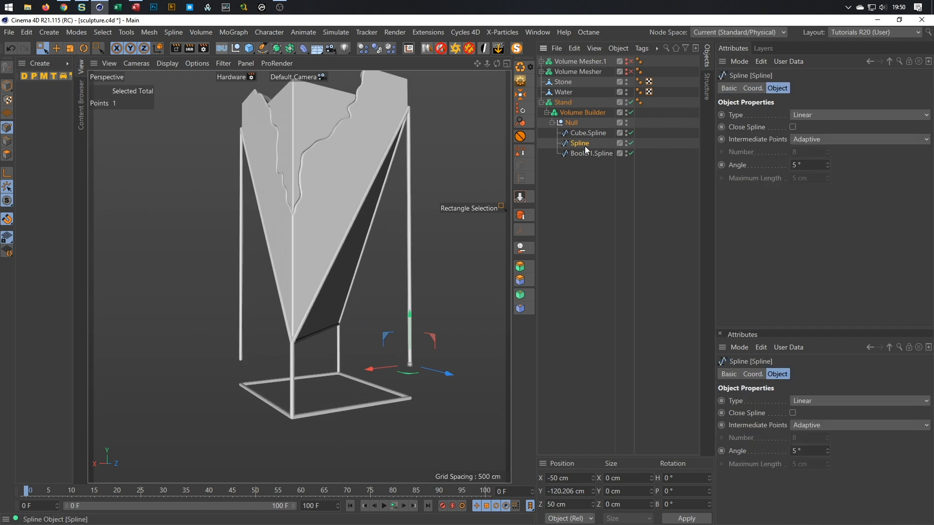
pyautogui.click(254, 366)
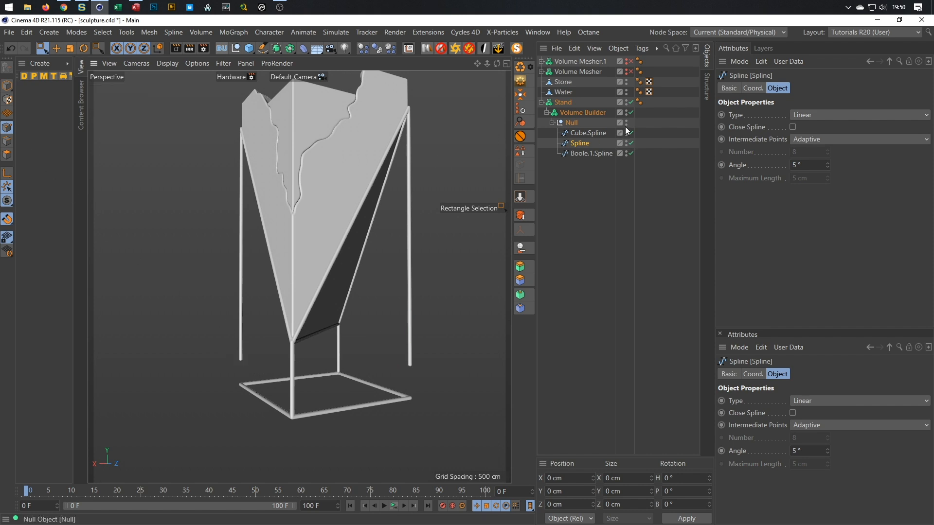
pyautogui.click(631, 113)
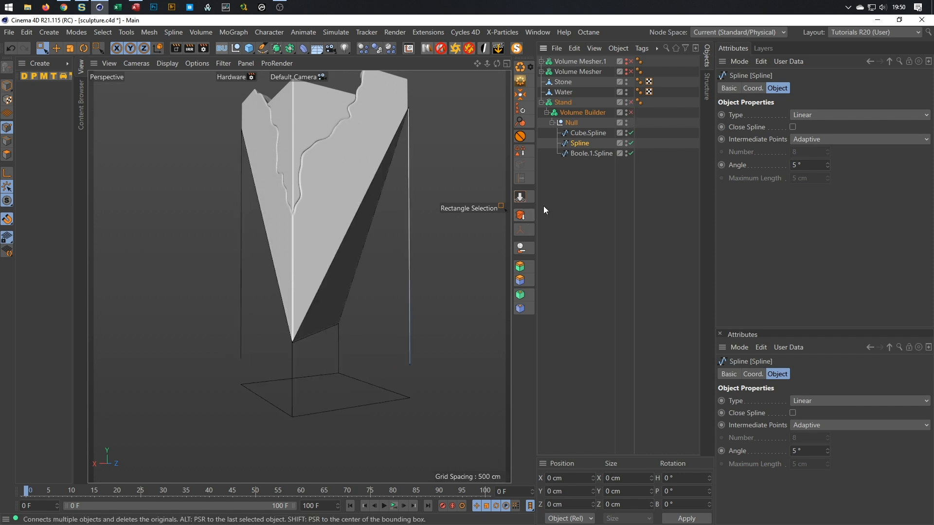
pyautogui.click(582, 153)
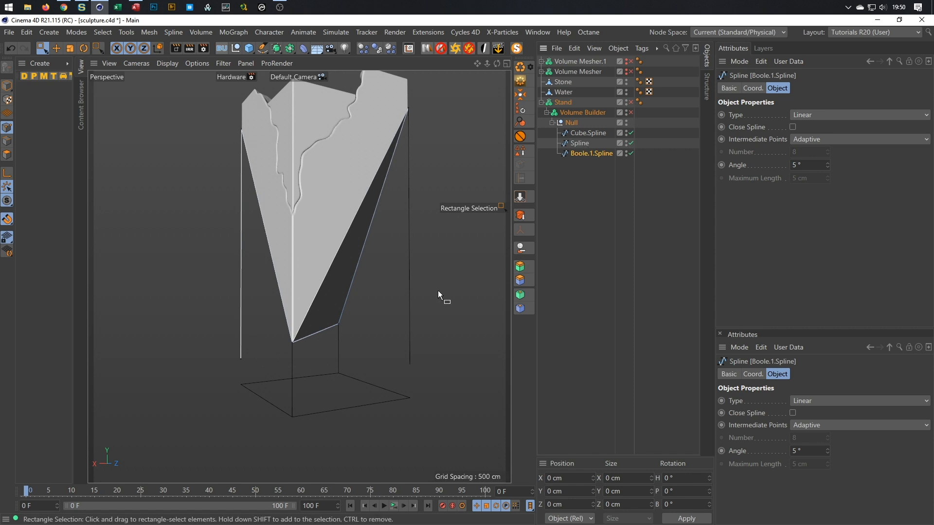
pyautogui.keyDown('ctrl'); pyautogui.click(599, 133); pyautogui.keyUp('ctrl')
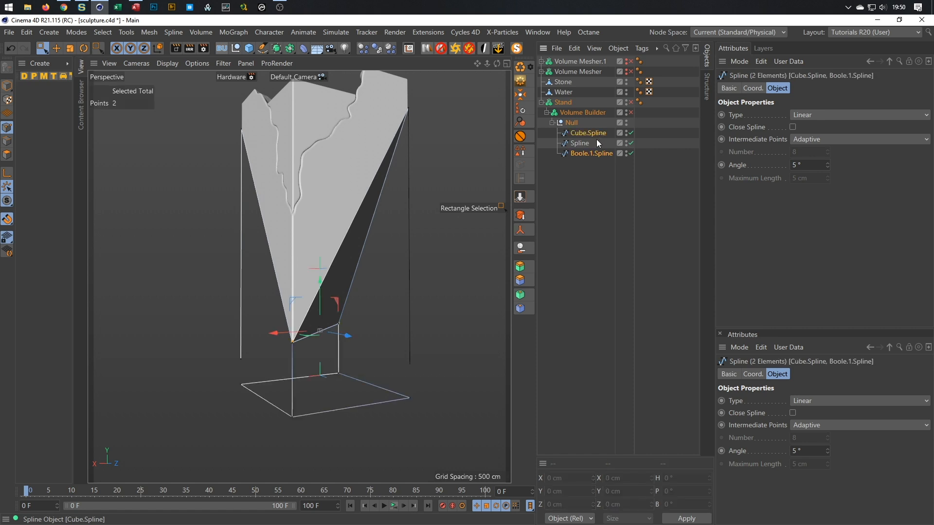
pyautogui.click(592, 155)
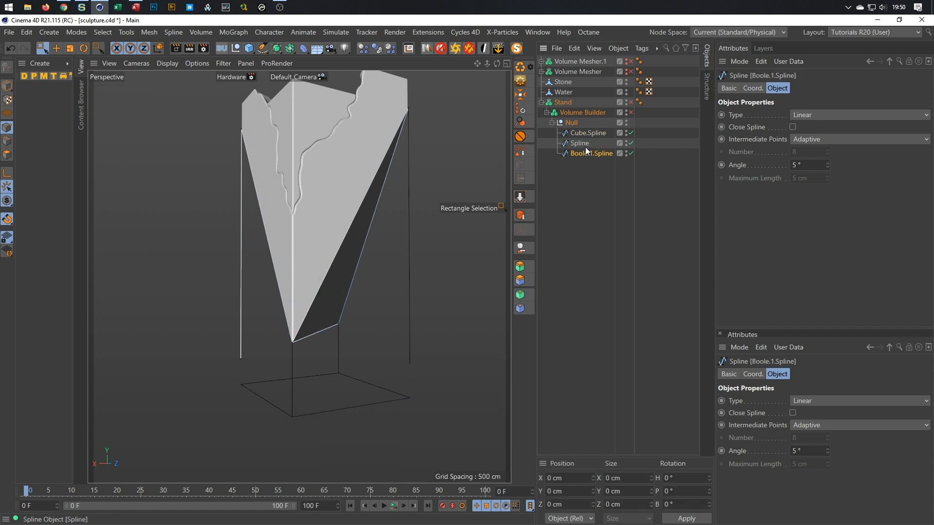
pyautogui.keyDown('ctrl'); pyautogui.click(581, 144); pyautogui.keyUp('ctrl')
pyautogui.press('e')
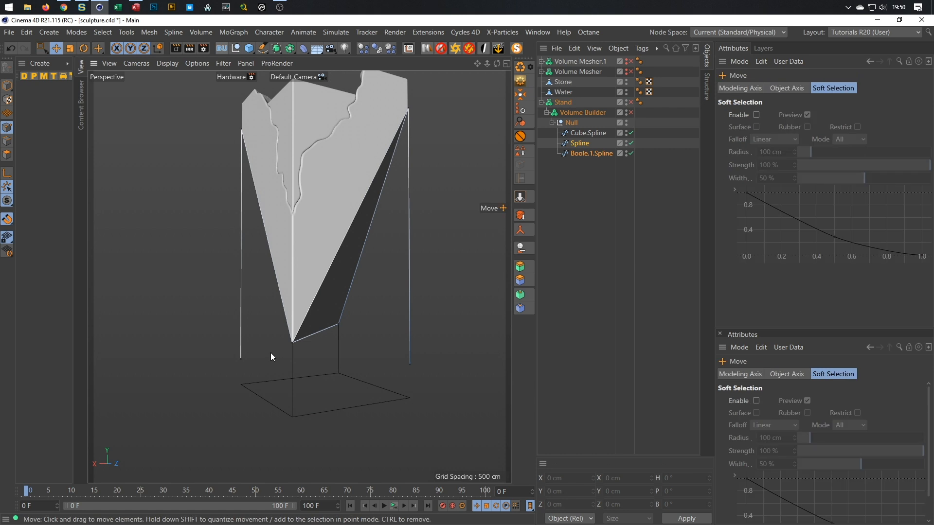
pyautogui.press('0')
pyautogui.moveTo(217, 337); pyautogui.dragTo(253, 373)
pyautogui.keyDown('shift'); pyautogui.moveTo(395, 340); pyautogui.dragTo(421, 372); pyautogui.keyUp('shift')
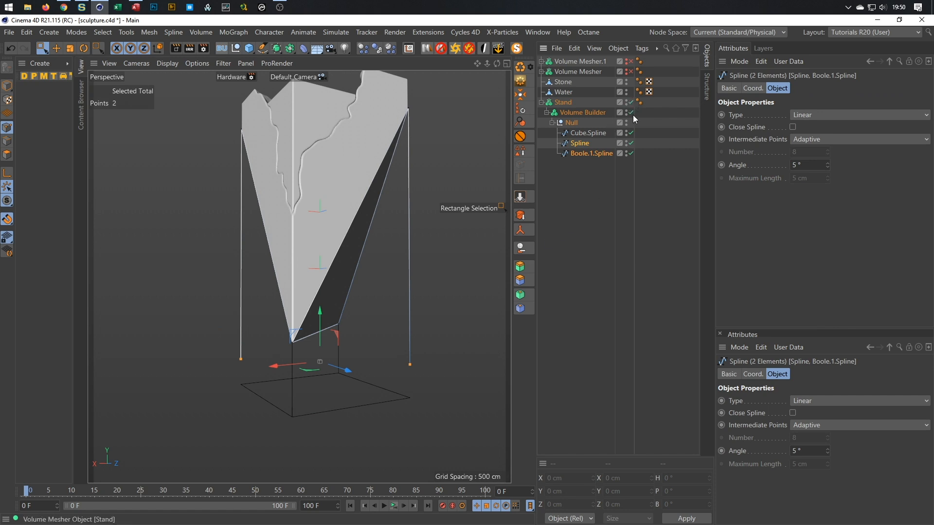
pyautogui.moveTo(319, 311); pyautogui.dragTo(317, 339)
# - Select the Cube.Spline corner point below the Spline support and try adjusting its height
pyautogui.click(585, 133)
pyautogui.moveTo(395, 369); pyautogui.dragTo(423, 409)
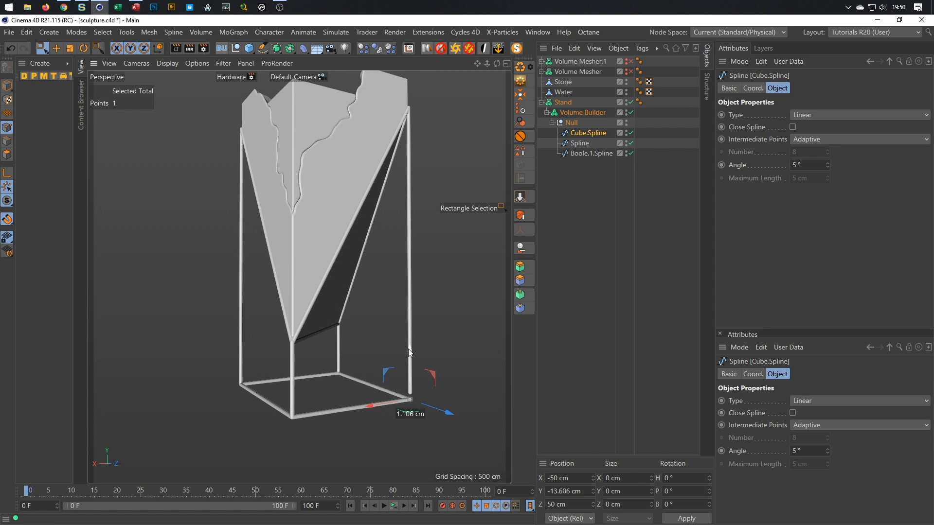
pyautogui.scroll(5, 414, 365)
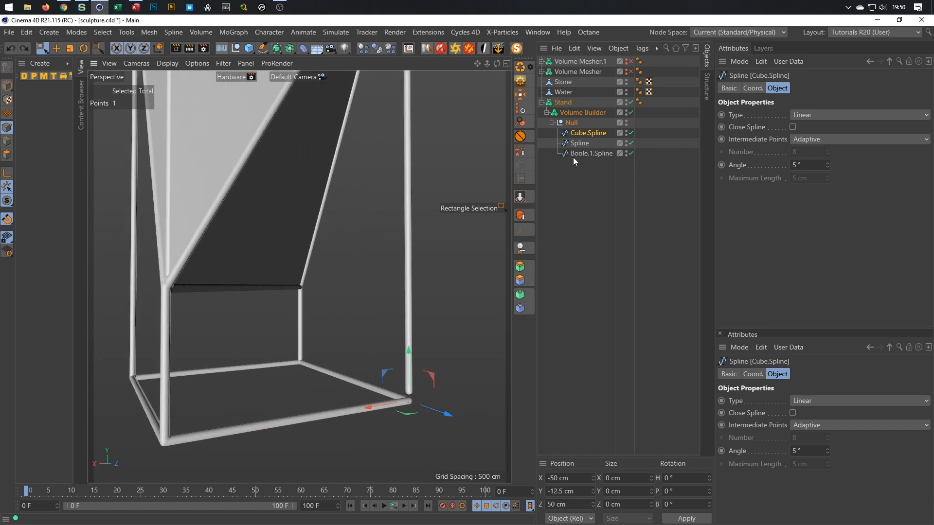
# - Lower the bottom end point of Spline to about Y -145.5 cm, joining the support to the base corner
pyautogui.click(579, 143)
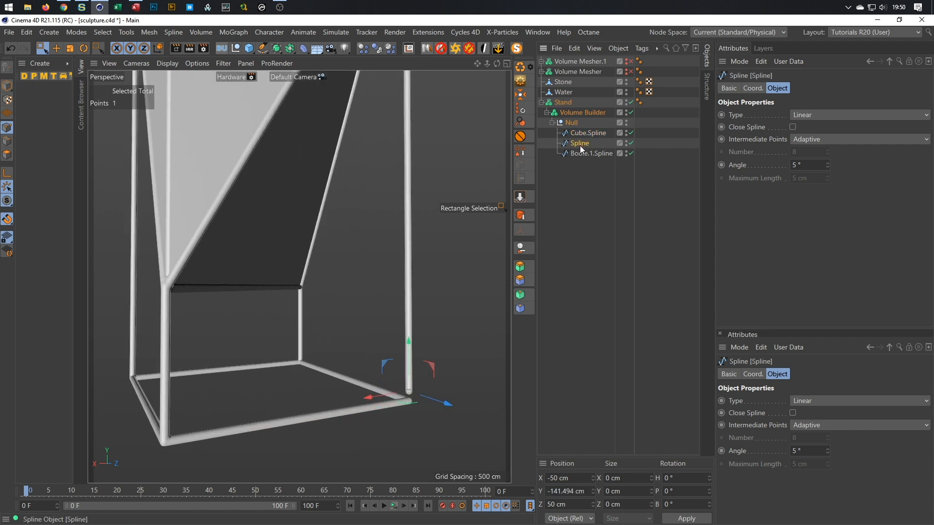
pyautogui.moveTo(363, 335); pyautogui.dragTo(439, 398)
pyautogui.moveTo(410, 343); pyautogui.dragTo(410, 351)
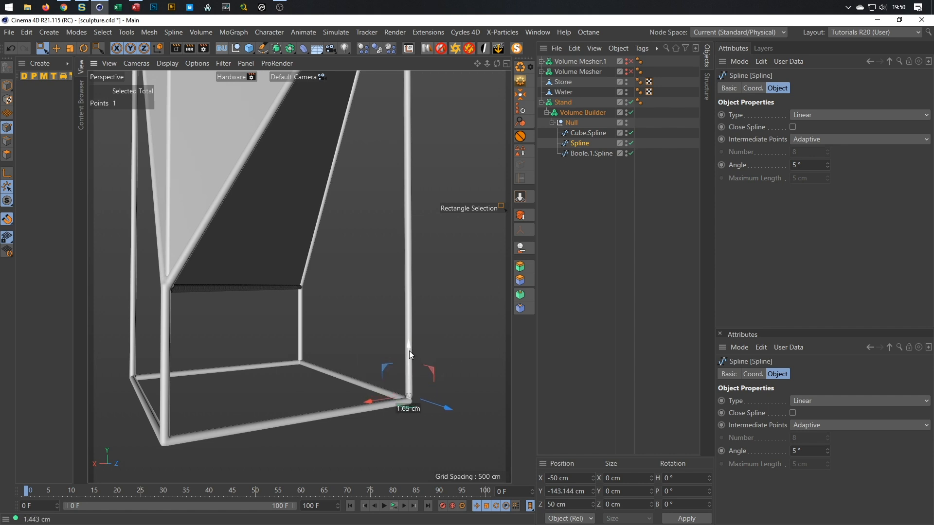
pyautogui.scroll(-5, 345, 374)
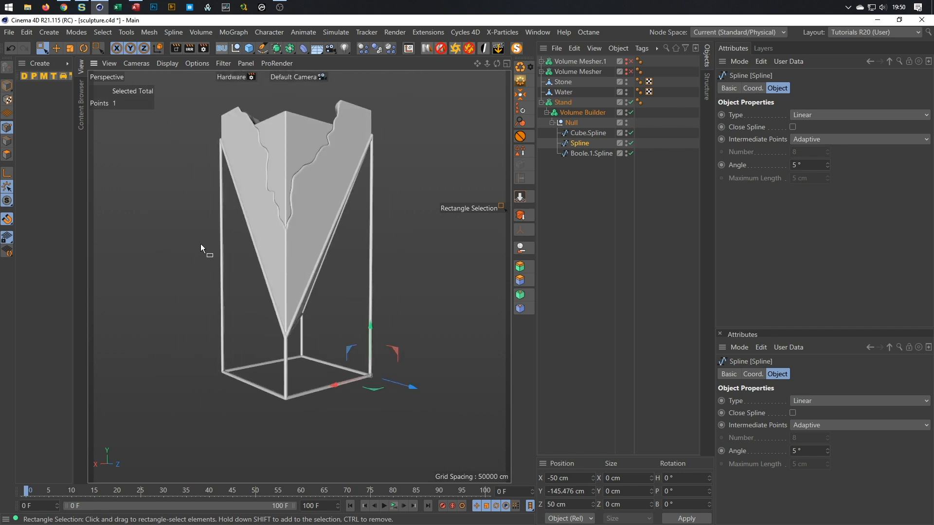
# - Examine the completed stand around the stone and switch to Chrome to view the water sculpture reference video
pyautogui.moveTo(307, 252)
pyautogui.keyDown('alt'); pyautogui.mouseDown()
pyautogui.moveTo(363, 267)
pyautogui.moveTo(384, 260)
pyautogui.moveTo(285, 273)
pyautogui.moveTo(338, 281)
pyautogui.moveTo(330, 255)
pyautogui.moveTo(365, 253)
pyautogui.moveTo(351, 228)
pyautogui.moveTo(369, 238)
pyautogui.mouseUp(); pyautogui.keyUp('alt')
pyautogui.moveTo(364, 292)
pyautogui.keyDown('alt'); pyautogui.mouseDown()
pyautogui.moveTo(378, 290)
pyautogui.moveTo(396, 317)
pyautogui.moveTo(337, 289)
pyautogui.moveTo(343, 276)
pyautogui.moveTo(302, 261)
pyautogui.mouseUp(); pyautogui.keyUp('alt')
pyautogui.keyDown('alt'); pyautogui.moveTo(298, 262); pyautogui.dragTo(268, 235); pyautogui.keyUp('alt')
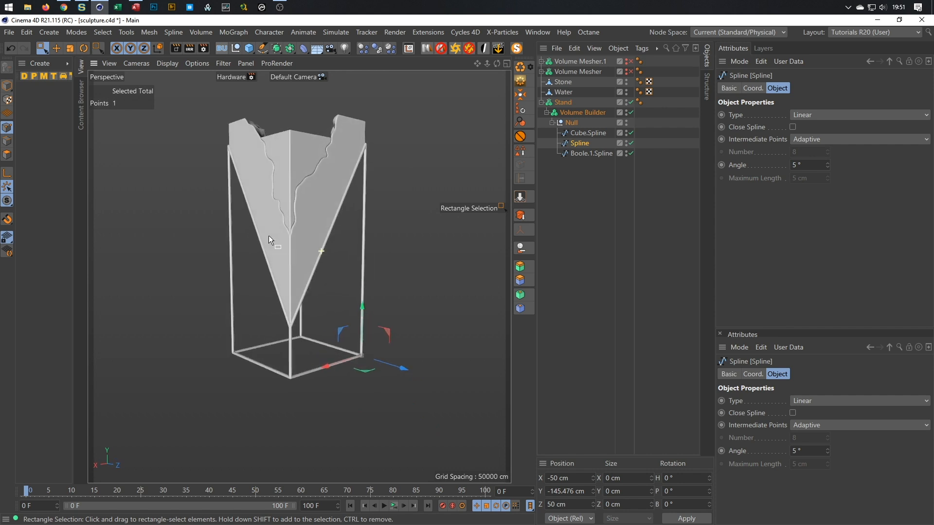
pyautogui.click(63, 7)
pyautogui.click(63, 7)
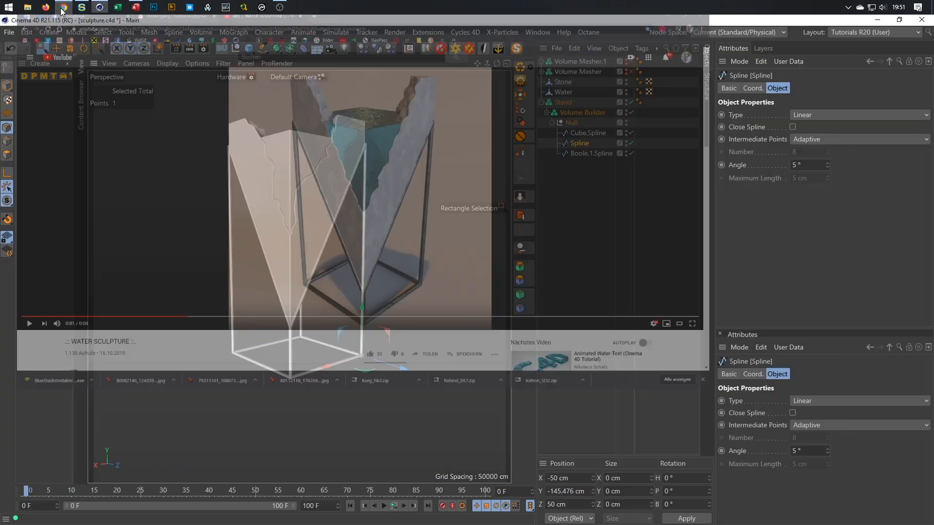
# - Save the scene, return to the finished stand and sculpture, and render the perspective view
pyautogui.scroll(3, 268, 241)
pyautogui.moveTo(293, 212)
pyautogui.keyDown('alt'); pyautogui.mouseDown()
pyautogui.moveTo(275, 250)
pyautogui.moveTo(300, 212)
pyautogui.moveTo(310, 239)
pyautogui.moveTo(259, 263)
pyautogui.mouseUp(); pyautogui.keyUp('alt')
pyautogui.hotkey('ctrl', 's')
pyautogui.moveTo(217, 255)
pyautogui.keyDown('alt'); pyautogui.mouseDown(button='right')
pyautogui.moveTo(242, 246)
pyautogui.moveTo(177, 236)
pyautogui.moveTo(212, 256)
pyautogui.moveTo(253, 251)
pyautogui.mouseUp(button='right'); pyautogui.keyUp('alt')
pyautogui.keyDown('alt'); pyautogui.moveTo(368, 235); pyautogui.dragTo(321, 263); pyautogui.keyUp('alt')
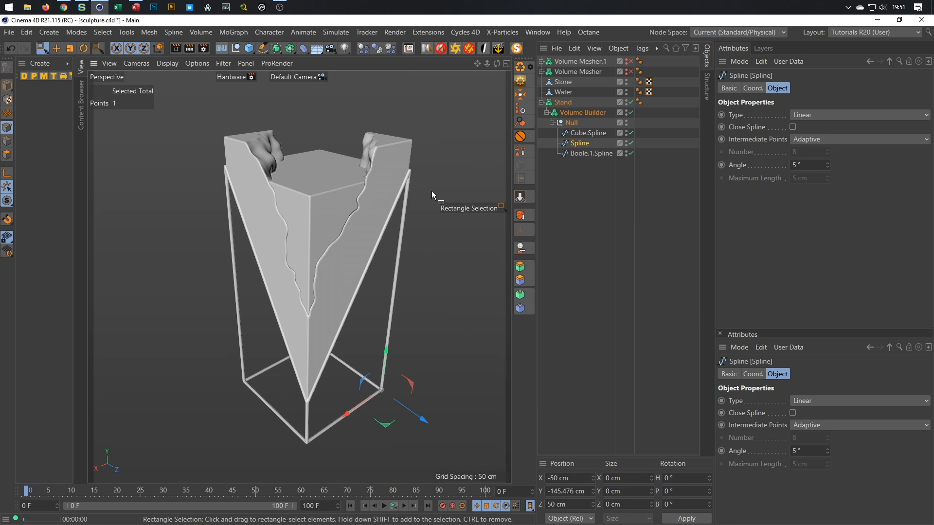
pyautogui.hotkey('ctrl', 'r')
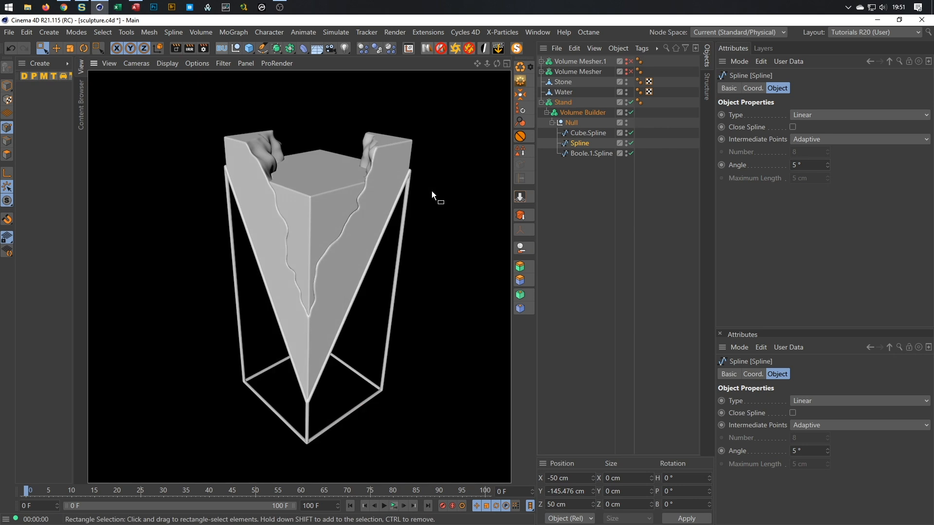
pyautogui.keyDown('alt'); pyautogui.moveTo(346, 267); pyautogui.dragTo(335, 204); pyautogui.keyUp('alt')
# - Bake the current state of the Stand volume mesher into a separate polygon object, keeping the original hierarchy
pyautogui.click(541, 102)
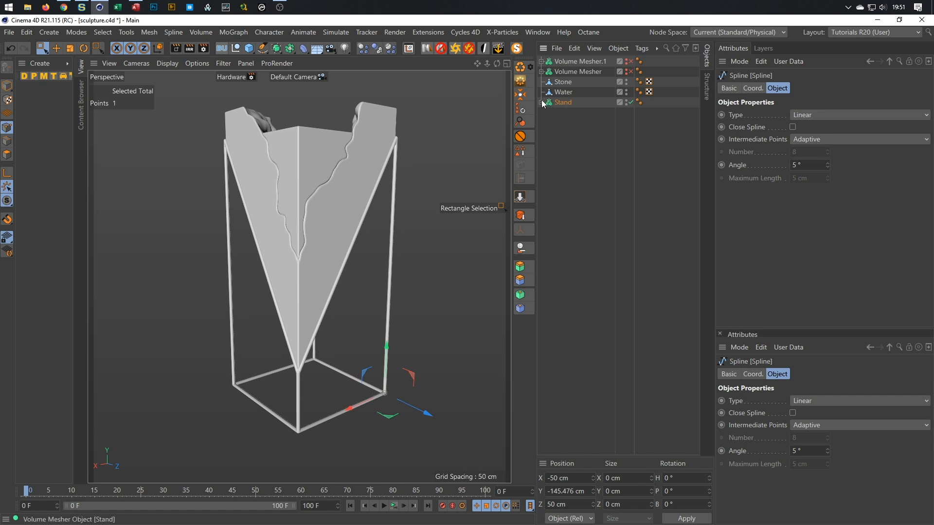
pyautogui.click(542, 102)
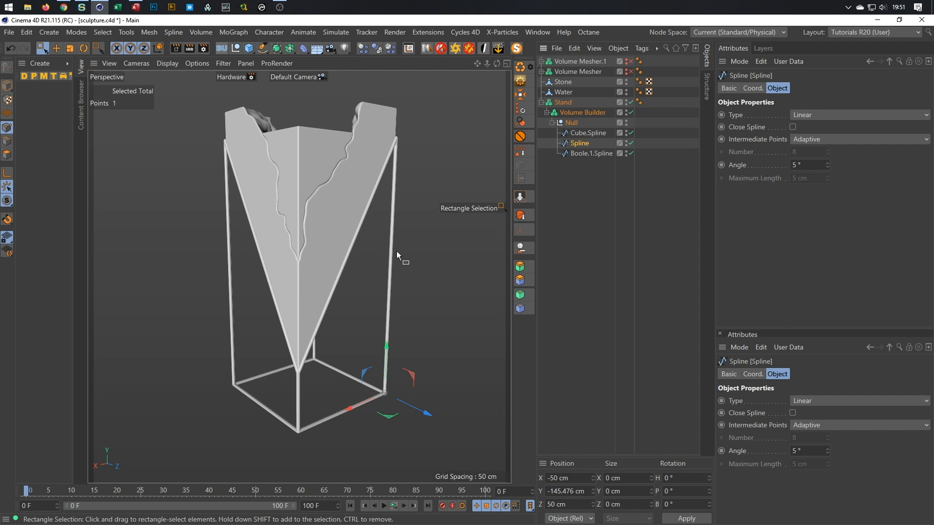
pyautogui.click(541, 102)
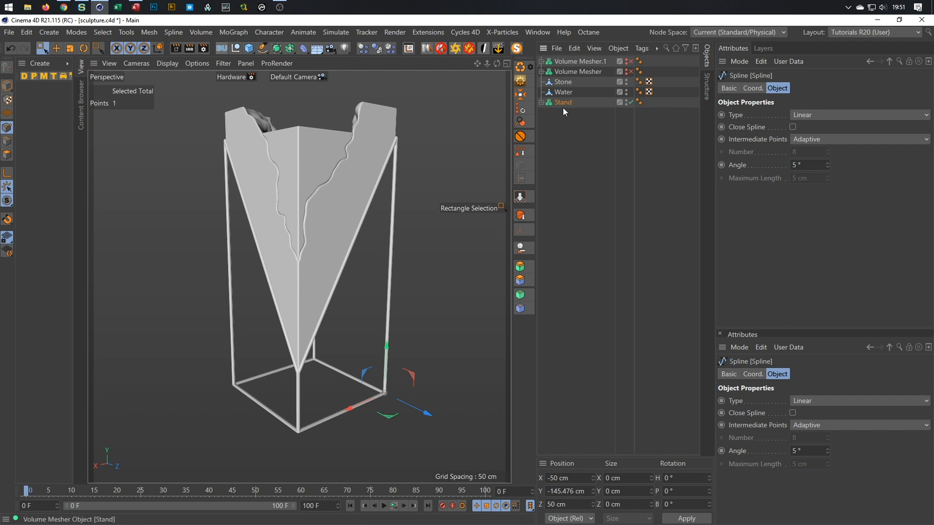
pyautogui.click(541, 103)
pyautogui.click(541, 103)
pyautogui.click(563, 103)
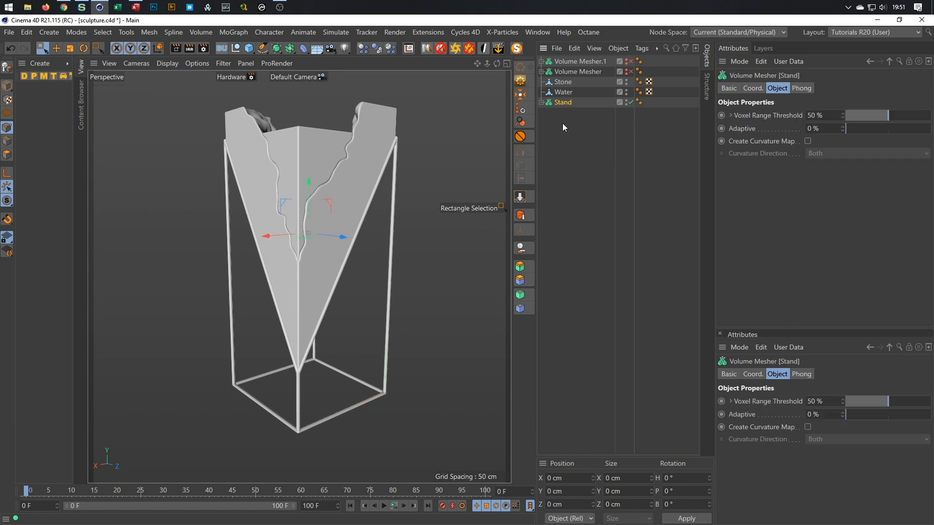
pyautogui.click(521, 216)
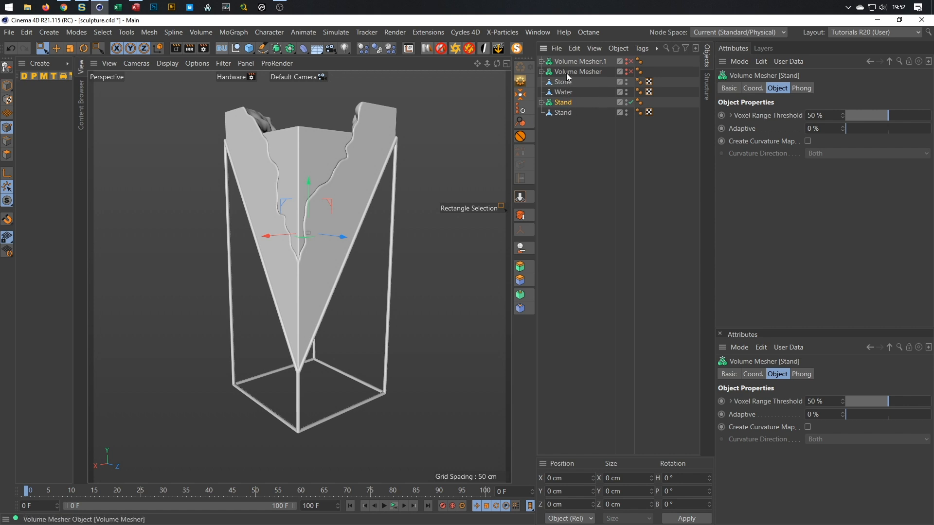
# - Disable the original Stand mesher and its Volume Builder, and place it directly below Volume Mesher in the object list
pyautogui.click(542, 61)
pyautogui.click(542, 61)
pyautogui.click(542, 71)
pyautogui.click(541, 71)
pyautogui.click(541, 62)
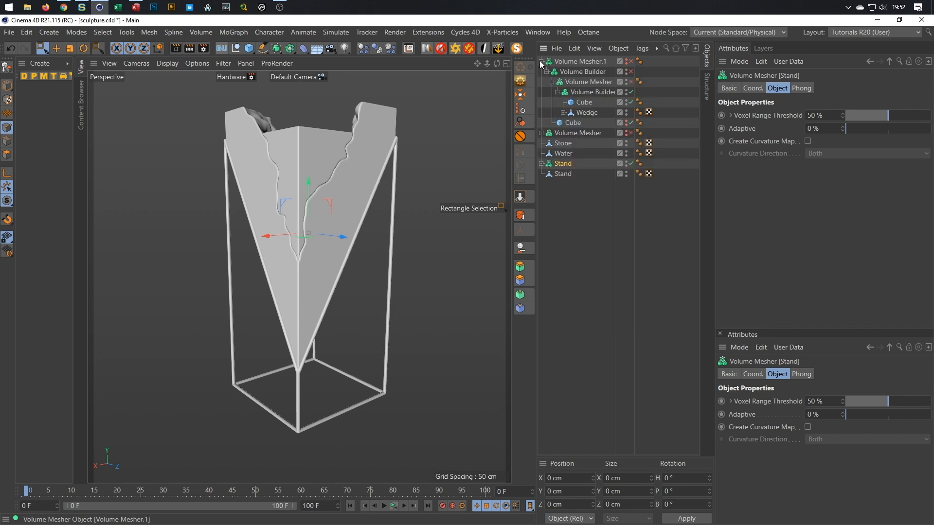
pyautogui.click(542, 61)
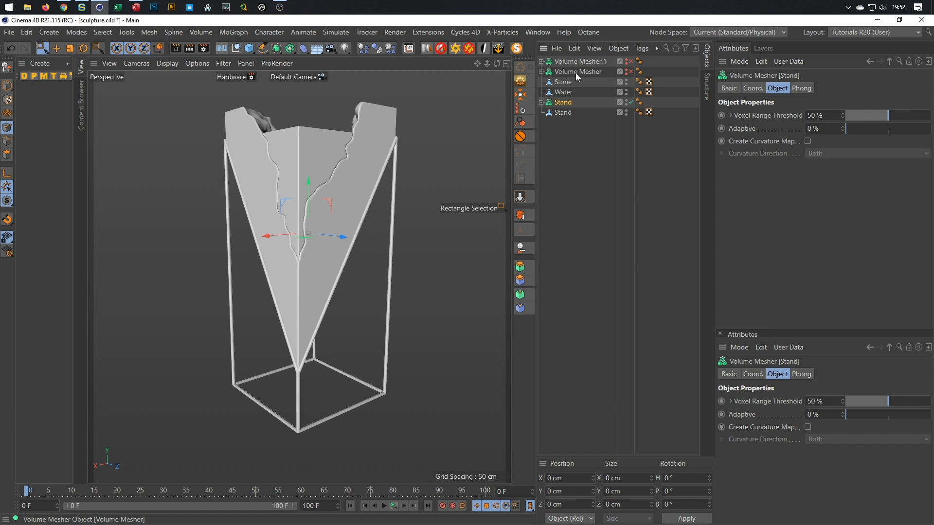
pyautogui.click(542, 103)
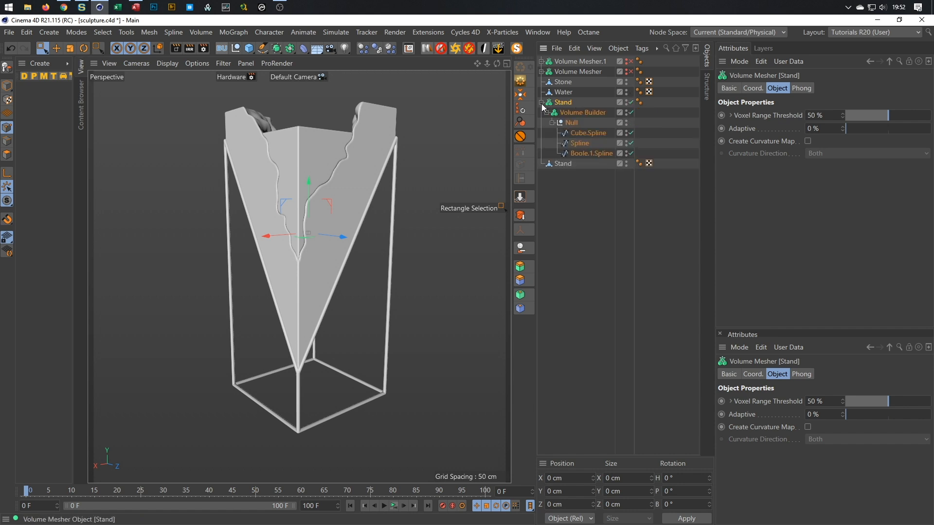
pyautogui.moveTo(631, 102); pyautogui.dragTo(631, 113)
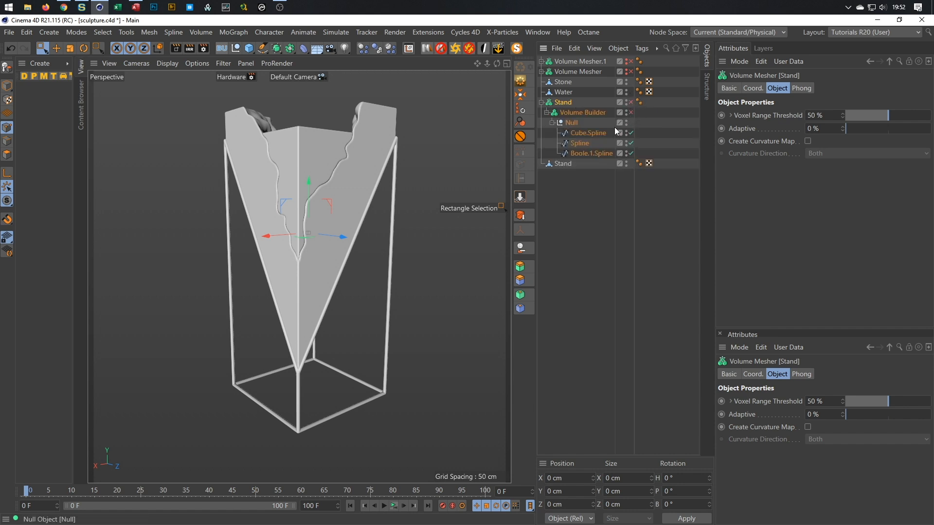
pyautogui.click(542, 103)
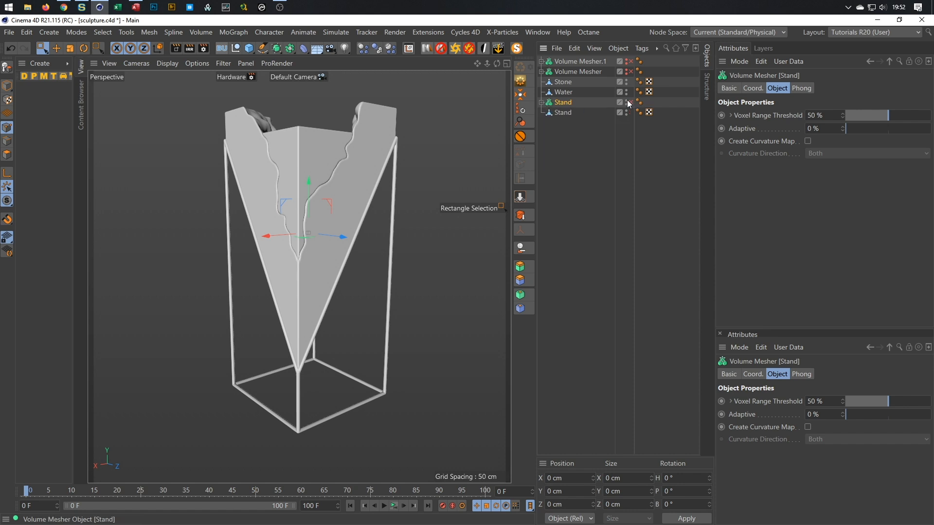
pyautogui.moveTo(565, 104); pyautogui.dragTo(565, 78)
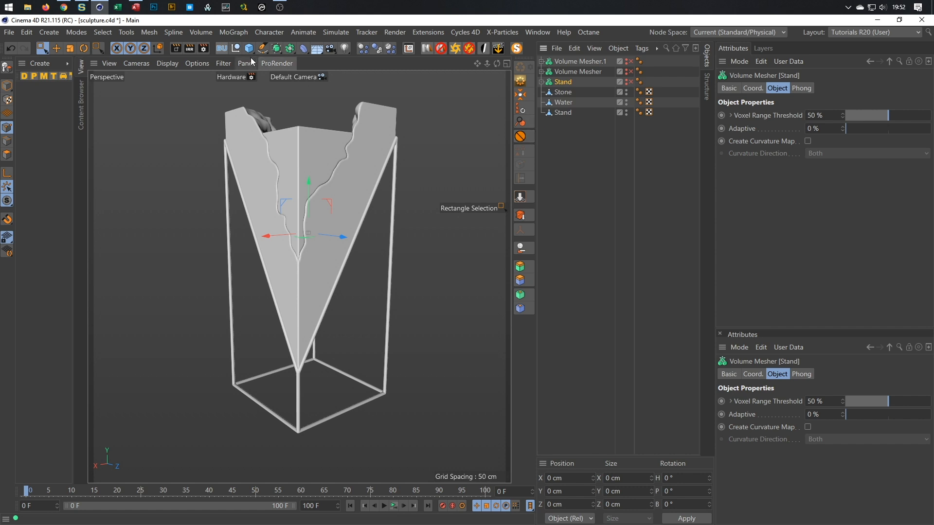
# - Add a null object named Volumes Backup
pyautogui.click(236, 48)
pyautogui.doubleClick(562, 63)
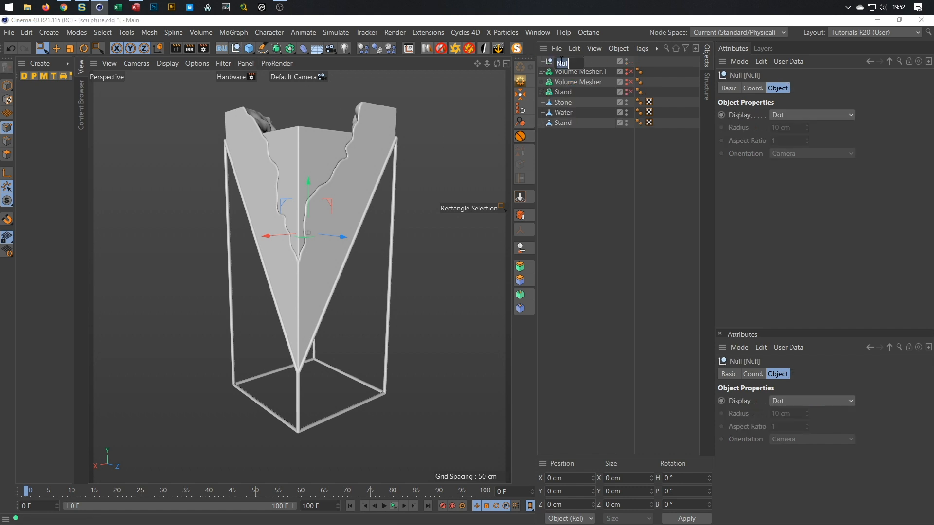
pyautogui.write('Volumes Backup')
pyautogui.press('Return')
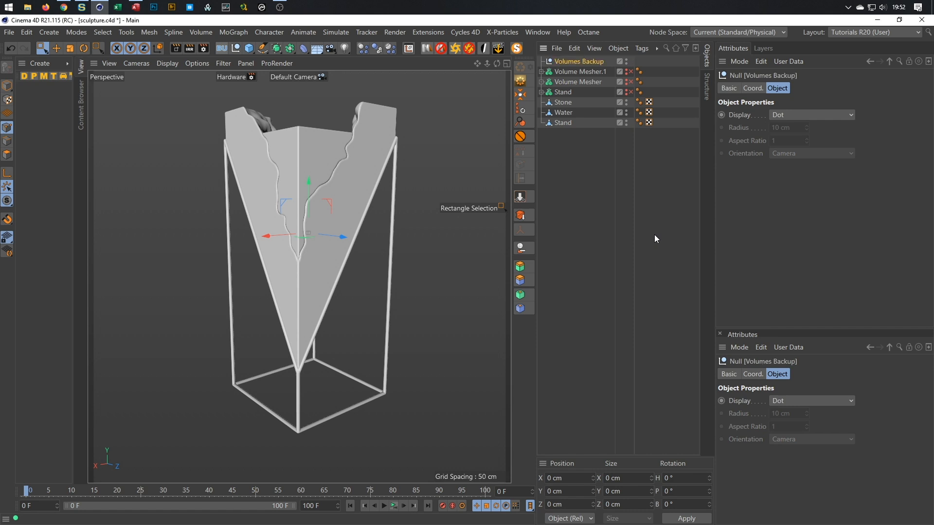
# - Move the three volume meshers into the Volumes Backup null, hiding the group, and save the scene
pyautogui.click(563, 92)
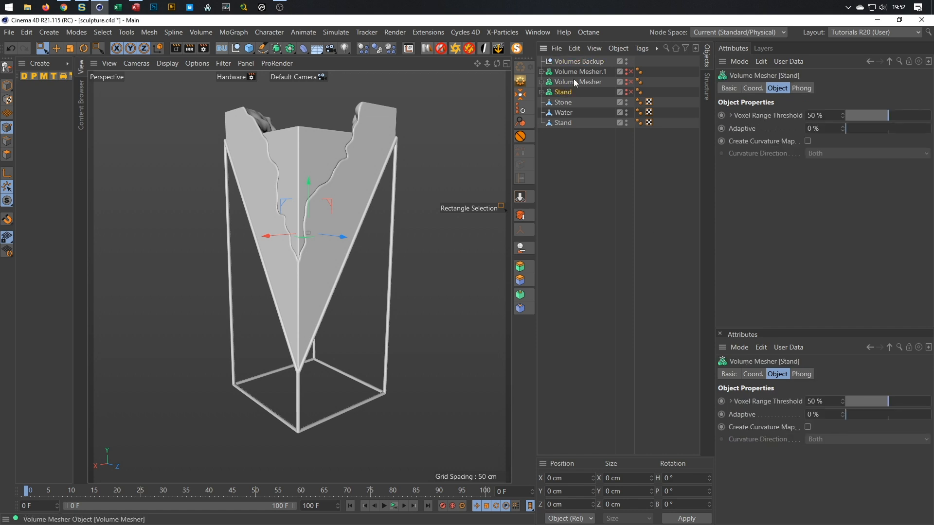
pyautogui.keyDown('shift'); pyautogui.click(580, 71); pyautogui.keyUp('shift')
pyautogui.moveTo(579, 71); pyautogui.dragTo(587, 61)
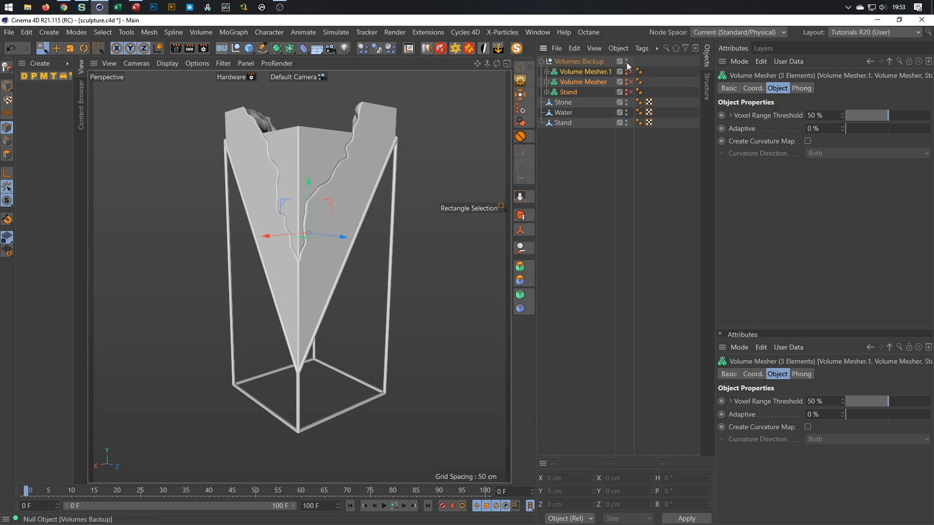
pyautogui.click(541, 61)
pyautogui.hotkey('ctrl', 's')
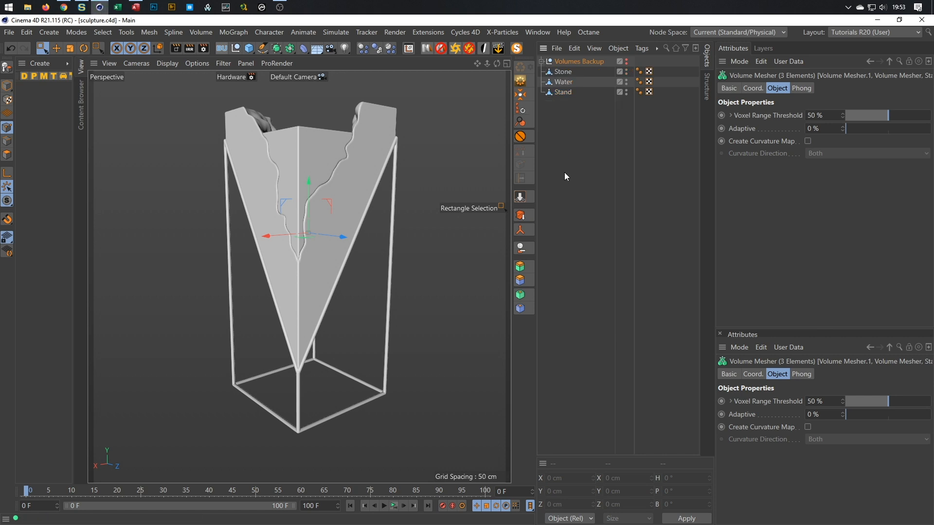
# - Add a null named Sculpture and nest the Stone, Water and Stand polygon objects inside it
pyautogui.scroll(-3, 307, 254)
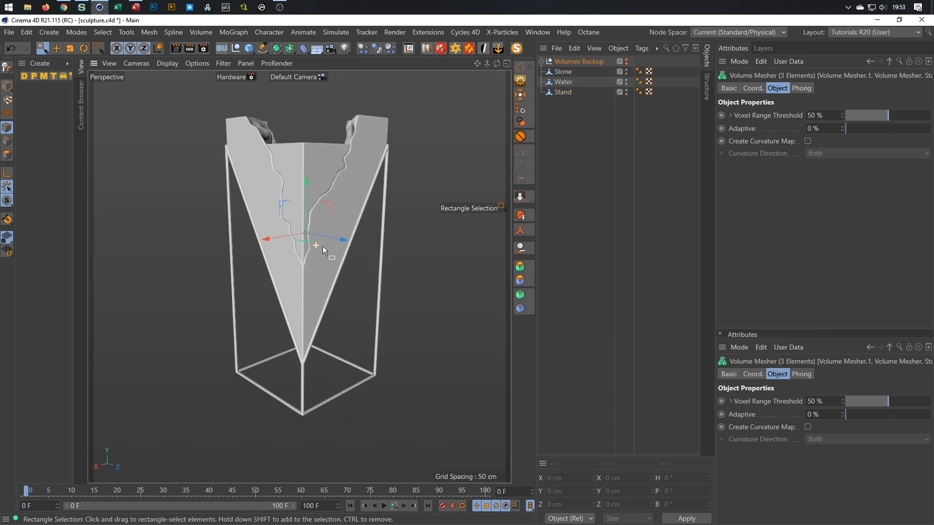
pyautogui.keyDown('alt'); pyautogui.moveTo(327, 244); pyautogui.dragTo(323, 261, button='middle'); pyautogui.keyUp('alt')
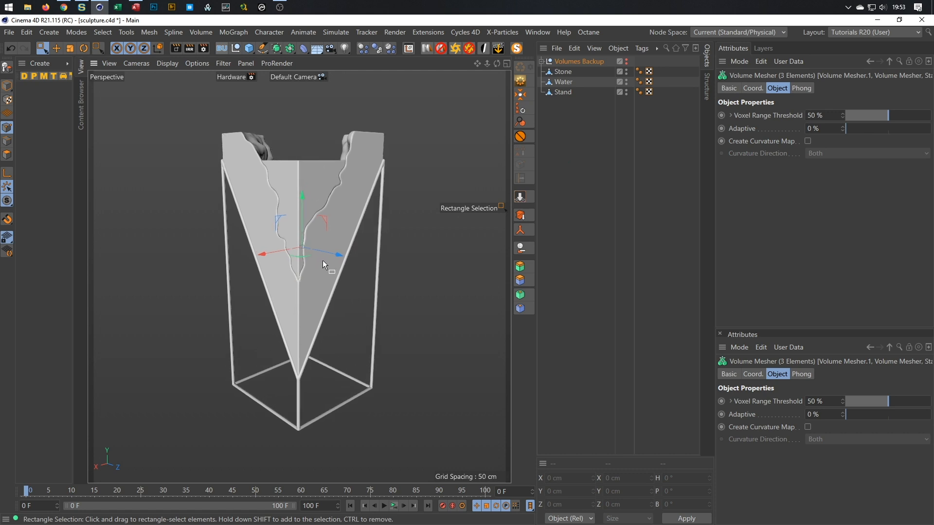
pyautogui.click(237, 48)
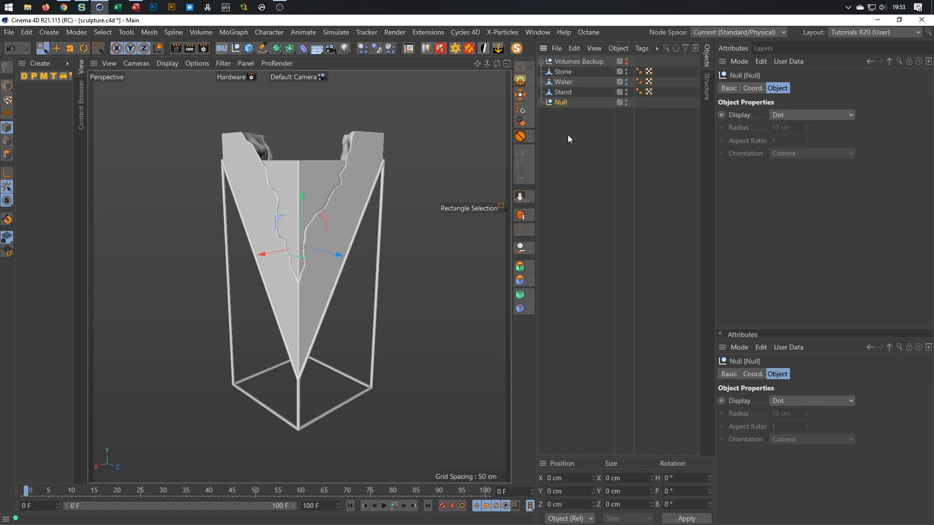
pyautogui.doubleClick(560, 102)
pyautogui.write('Sculpture')
pyautogui.press('Return')
pyautogui.click(561, 69)
pyautogui.keyDown('shift'); pyautogui.click(562, 92); pyautogui.keyUp('shift')
pyautogui.moveTo(570, 102); pyautogui.dragTo(569, 103)
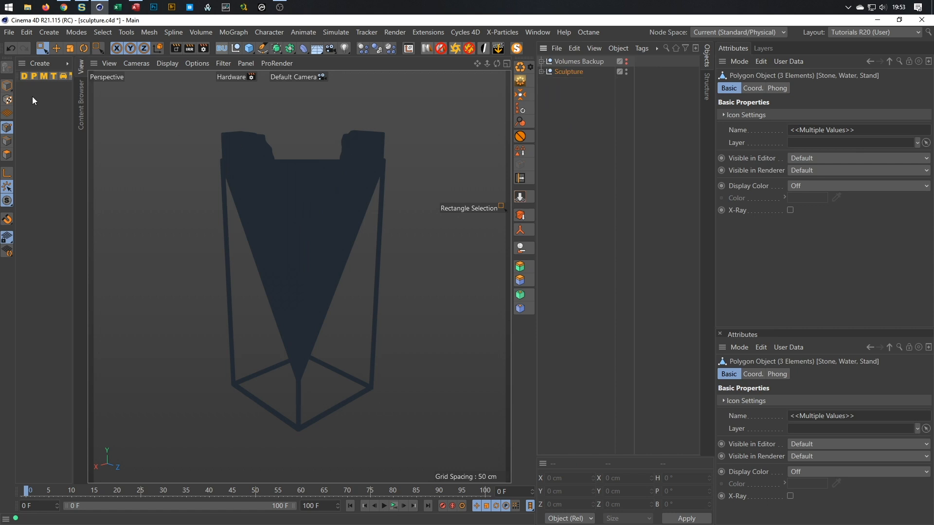
# - In Model mode, drop the whole Sculpture group to the floor so the stand's base rests on the ground plane
pyautogui.click(7, 86)
pyautogui.click(565, 72)
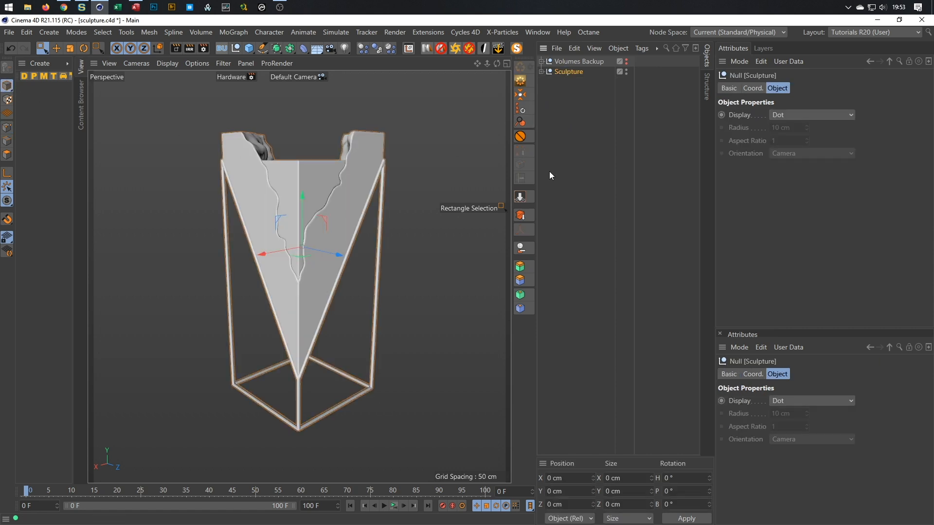
pyautogui.click(521, 197)
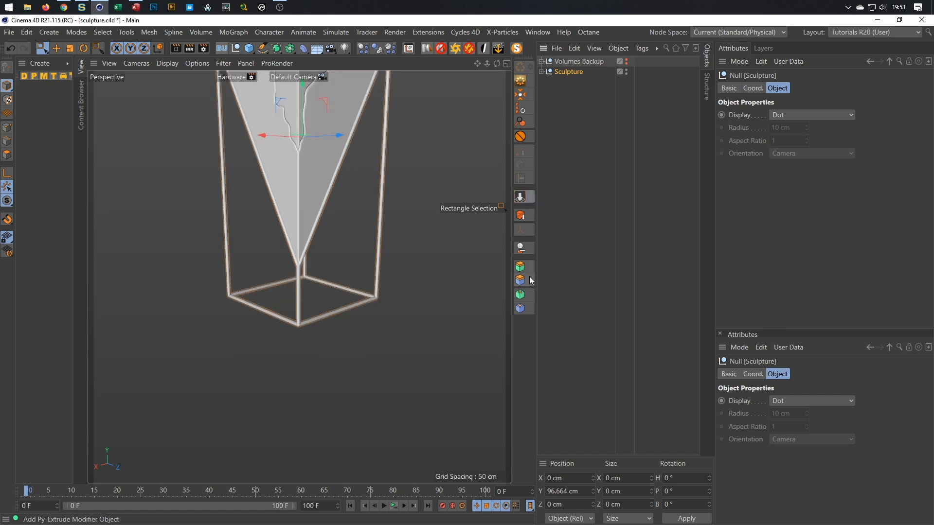
pyautogui.keyDown('alt'); pyautogui.moveTo(325, 248); pyautogui.dragTo(320, 331, button='middle'); pyautogui.keyUp('alt')
pyautogui.moveTo(320, 331)
pyautogui.keyDown('alt'); pyautogui.mouseDown()
pyautogui.moveTo(312, 344)
pyautogui.moveTo(310, 329)
pyautogui.mouseUp(); pyautogui.keyUp('alt')
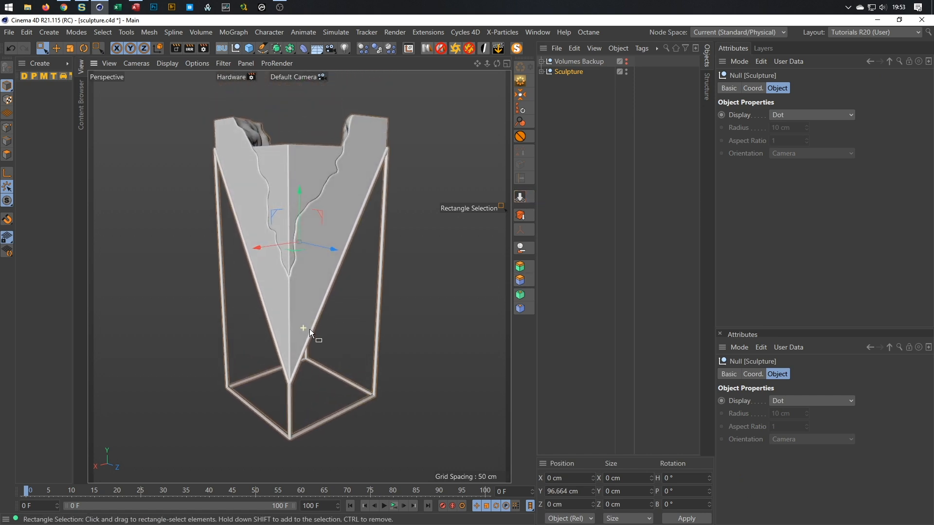
# - Add the Octane Rig Pro setup to the scene around the sculpture
pyautogui.keyDown('alt'); pyautogui.moveTo(310, 329); pyautogui.dragTo(300, 335, button='right'); pyautogui.keyUp('alt')
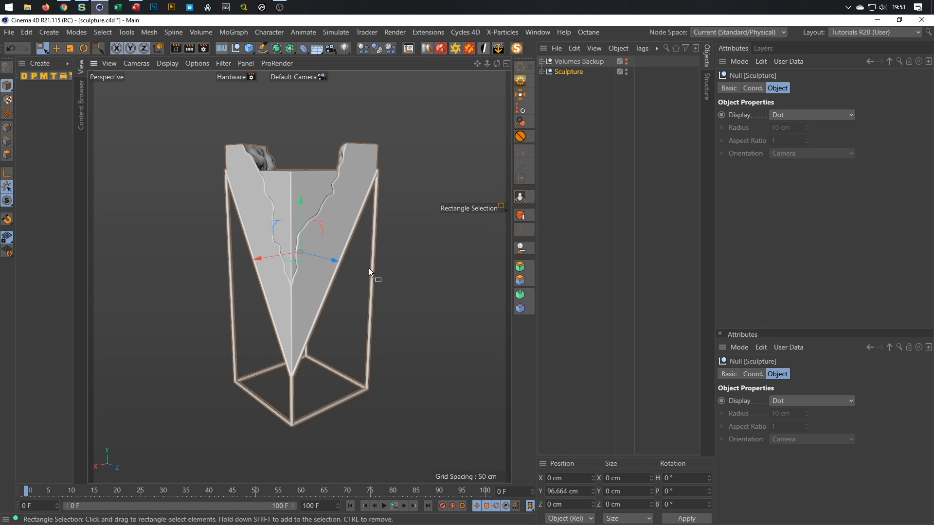
pyautogui.middleClick(351, 307)
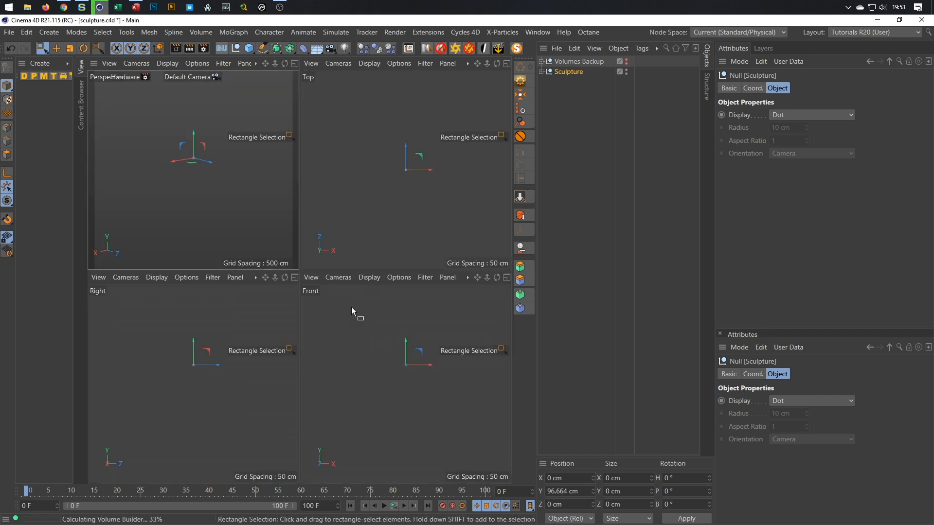
pyautogui.middleClick(226, 209)
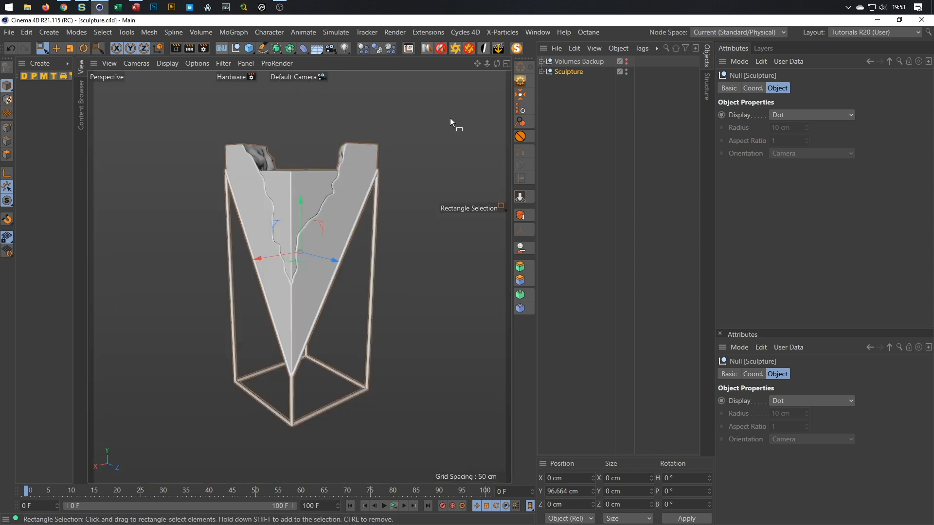
pyautogui.click(455, 49)
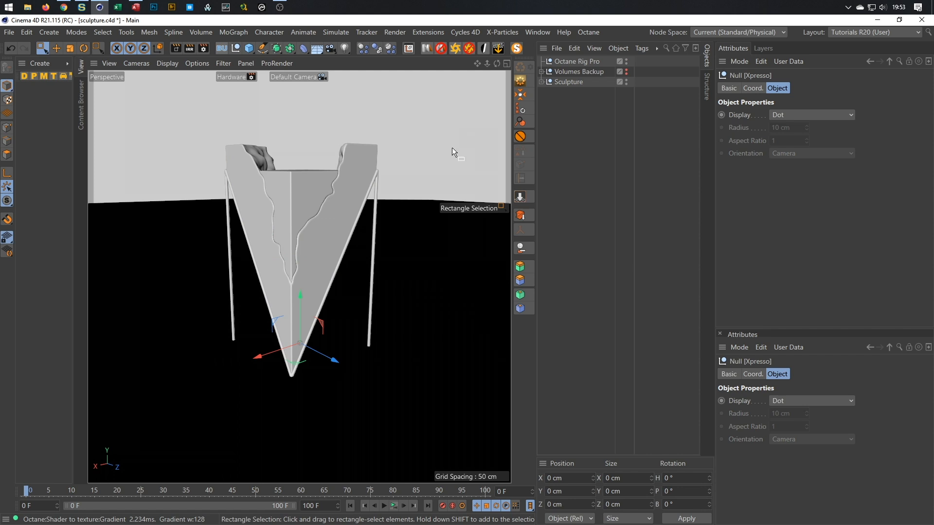
pyautogui.keyDown('alt'); pyautogui.moveTo(331, 300); pyautogui.dragTo(334, 283, button='middle'); pyautogui.keyUp('alt')
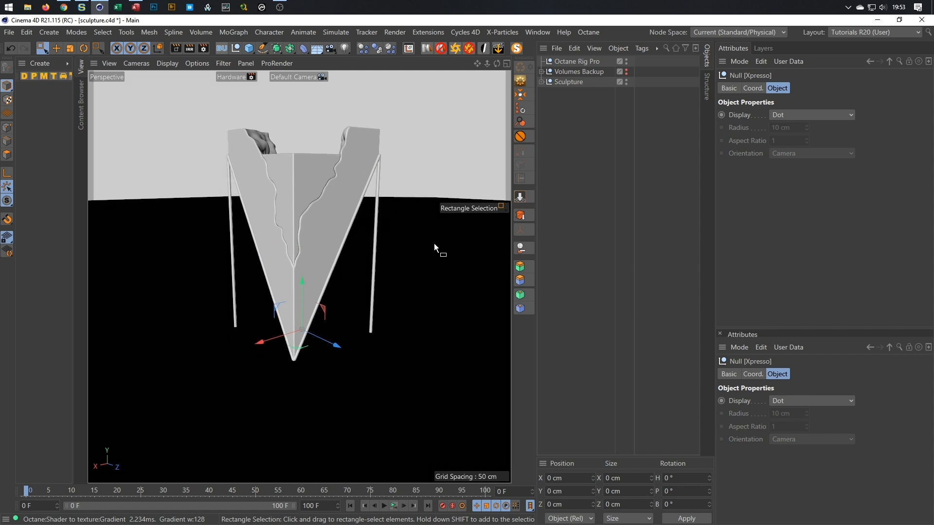
# - Move Stone, Water and Stand out of the Sculpture null and center each object's axis individually with MagicCenter
pyautogui.click(541, 82)
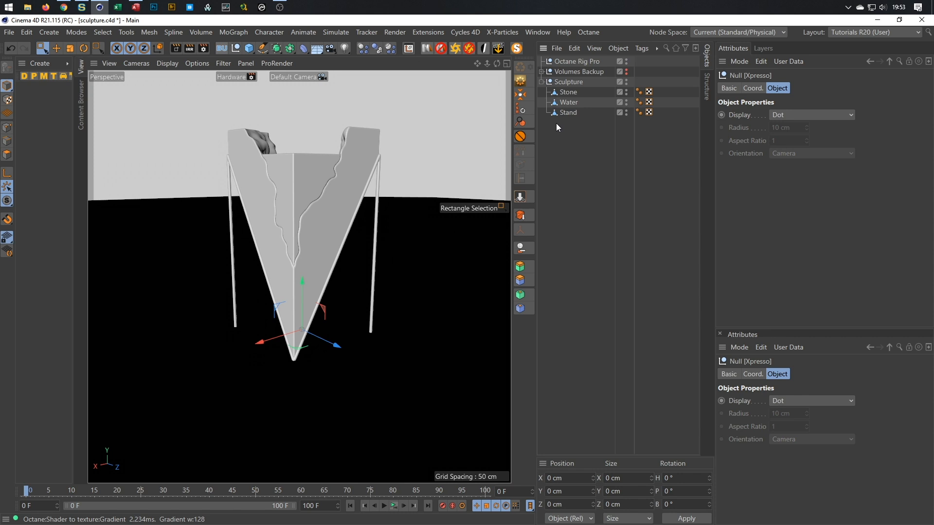
pyautogui.moveTo(556, 122); pyautogui.dragTo(567, 92)
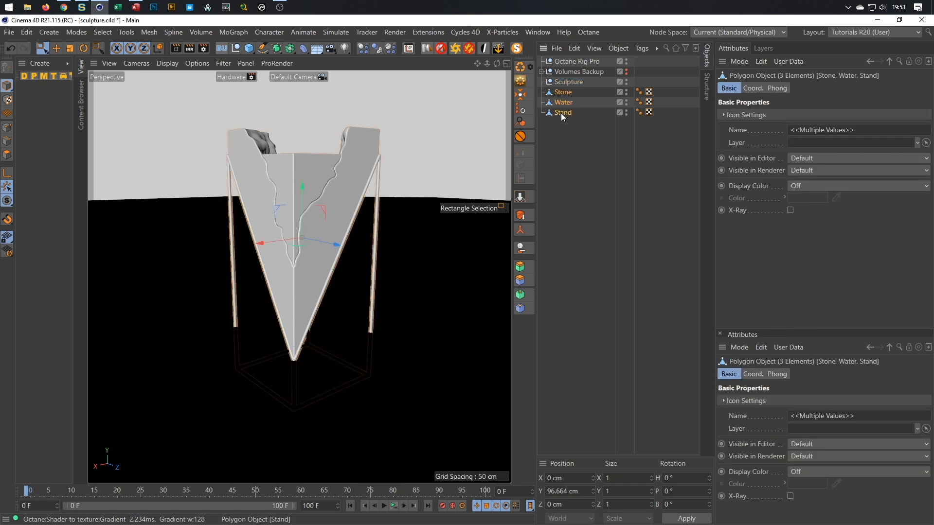
pyautogui.click(561, 112)
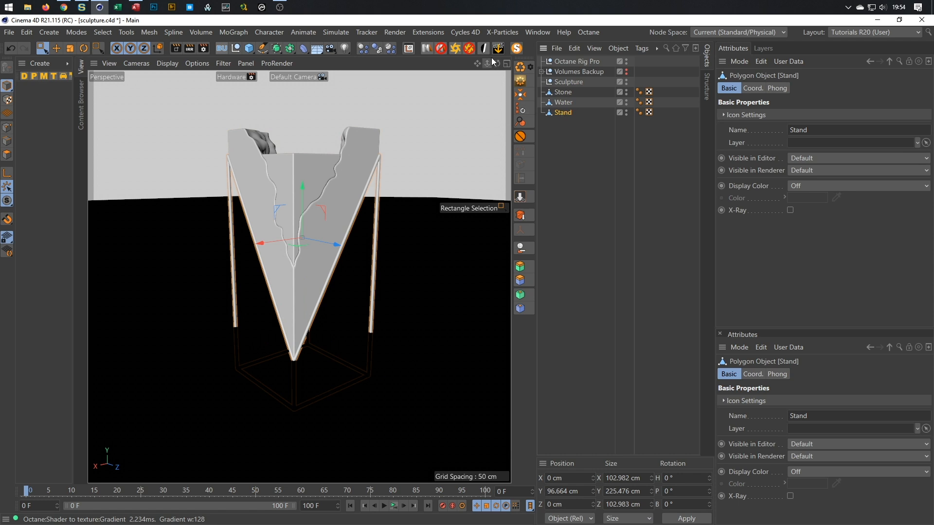
pyautogui.click(521, 97)
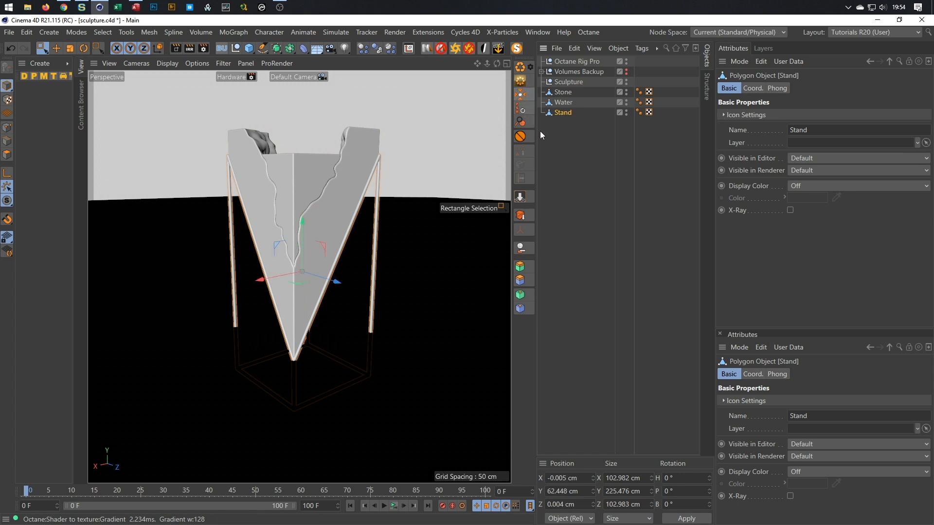
pyautogui.click(552, 104)
pyautogui.click(521, 96)
pyautogui.click(562, 92)
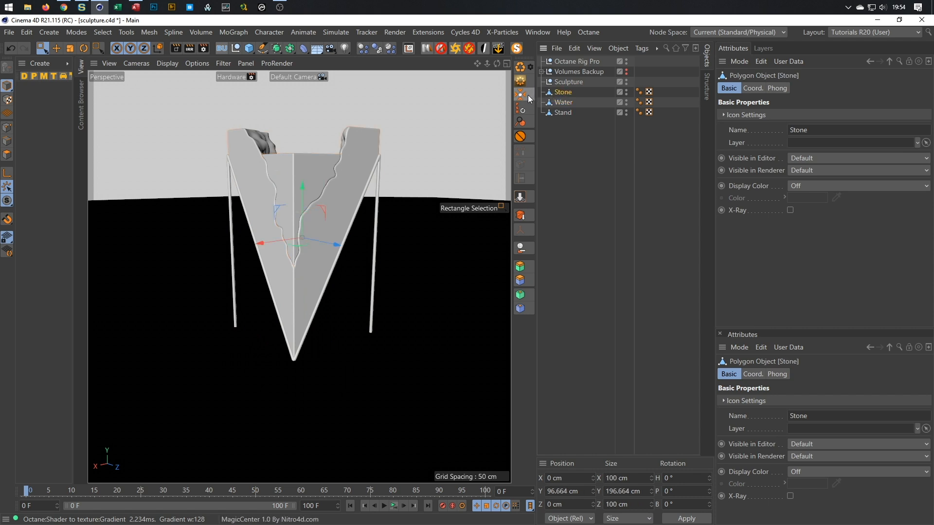
pyautogui.click(521, 94)
pyautogui.click(559, 129)
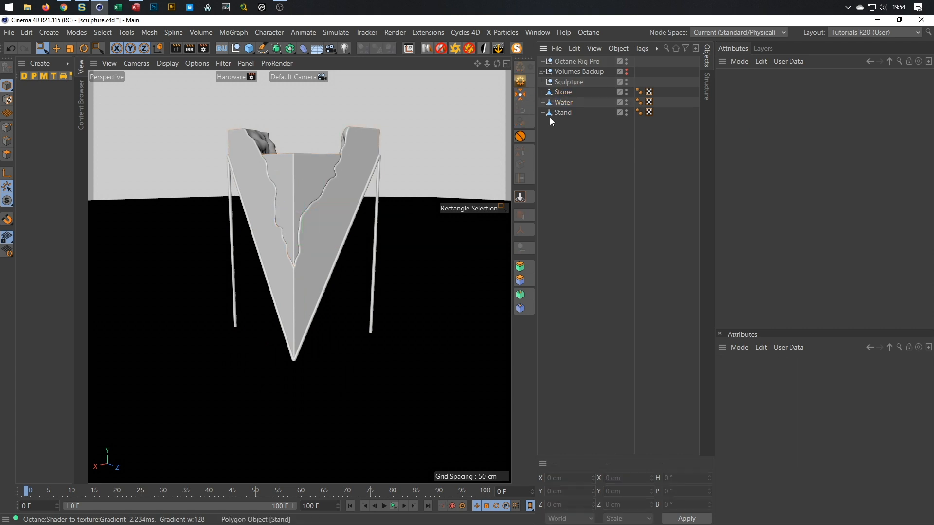
# - Nest Stone, Water and Stand back inside Sculpture and raise the group to about Y 147.8 cm in the Right view
pyautogui.click(559, 82)
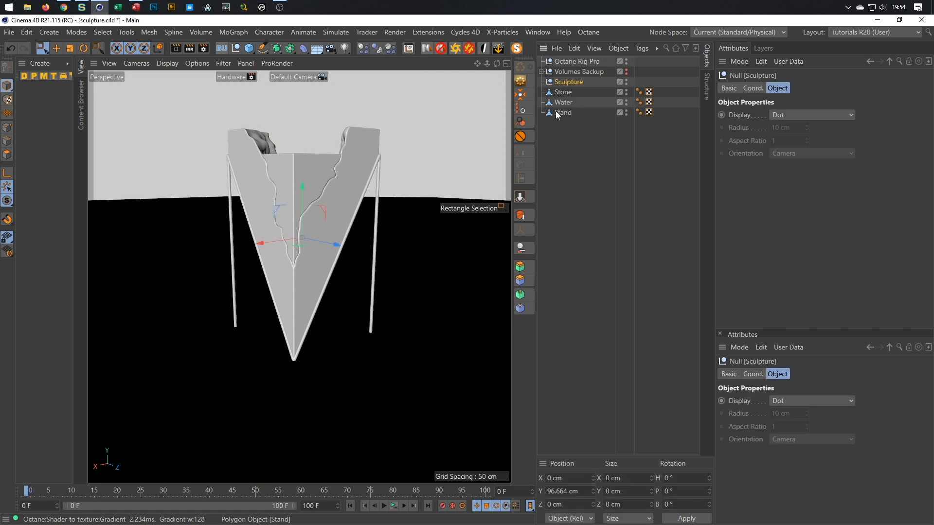
pyautogui.moveTo(554, 124); pyautogui.dragTo(568, 81)
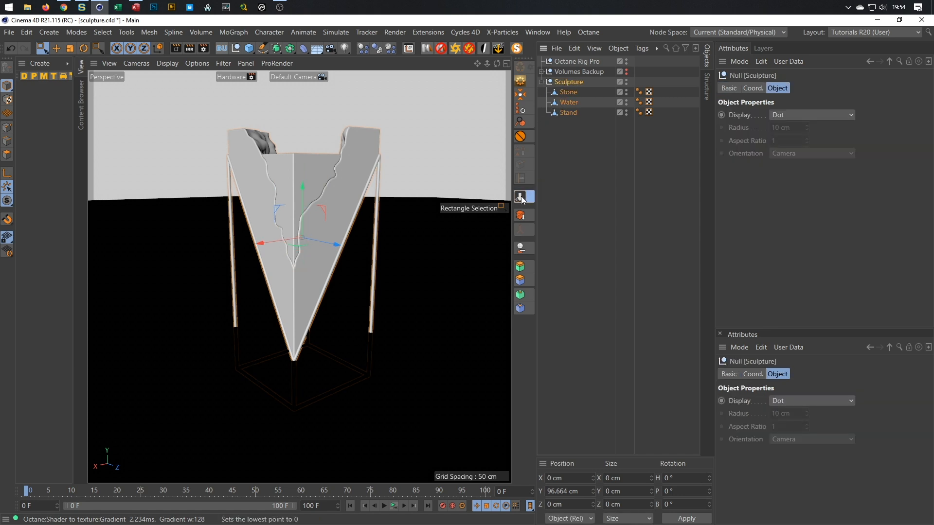
pyautogui.middleClick(364, 269)
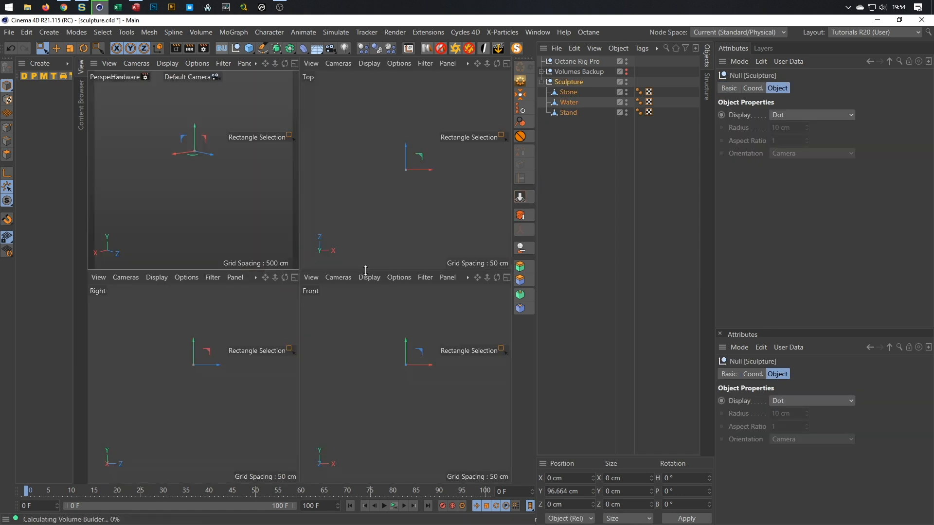
pyautogui.middleClick(231, 363)
pyautogui.scroll(3, 360, 275)
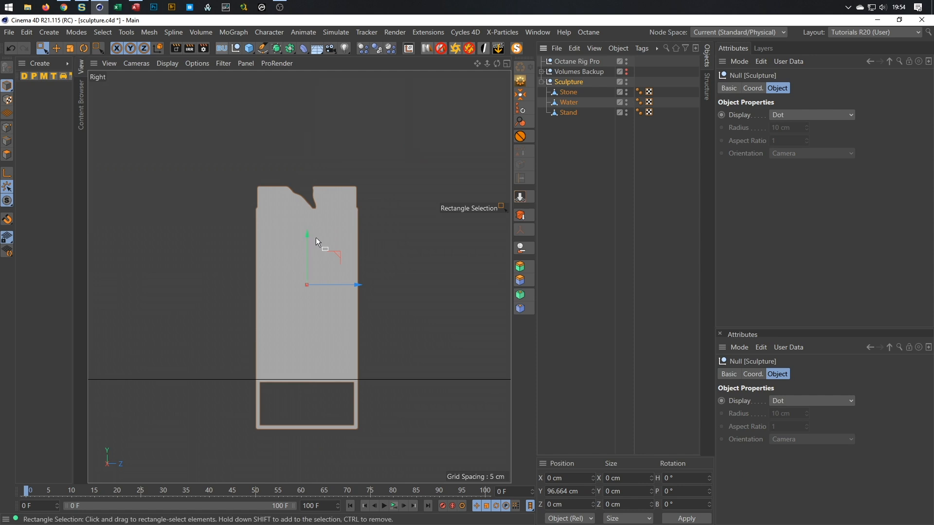
pyautogui.moveTo(309, 236); pyautogui.dragTo(325, 189)
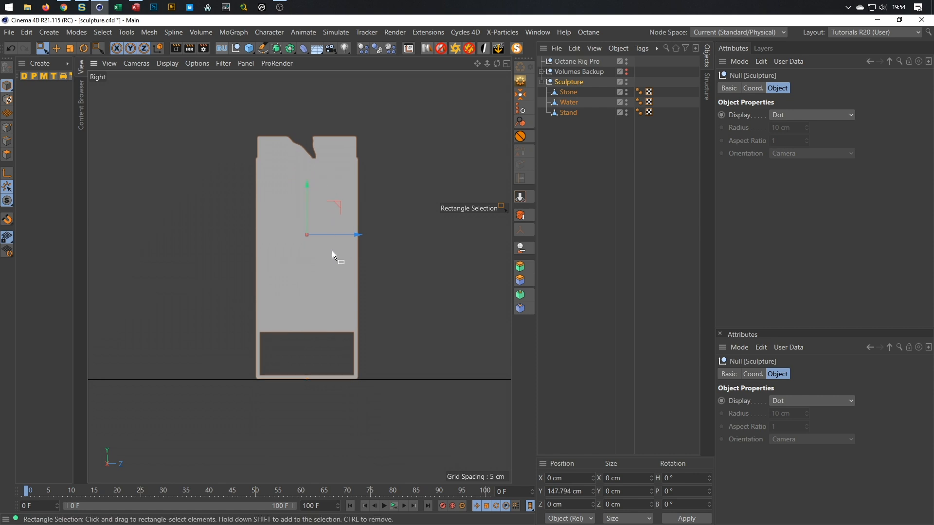
# - Fine-tune the Sculpture group's height to Y 147.12 cm so the stand's base meets the ground line, and save the scene
pyautogui.scroll(5, 319, 306)
pyautogui.keyDown('alt'); pyautogui.moveTo(330, 291); pyautogui.dragTo(336, 274, button='middle'); pyautogui.keyUp('alt')
pyautogui.moveTo(319, 78); pyautogui.dragTo(319, 80)
pyautogui.scroll(-2, 337, 199)
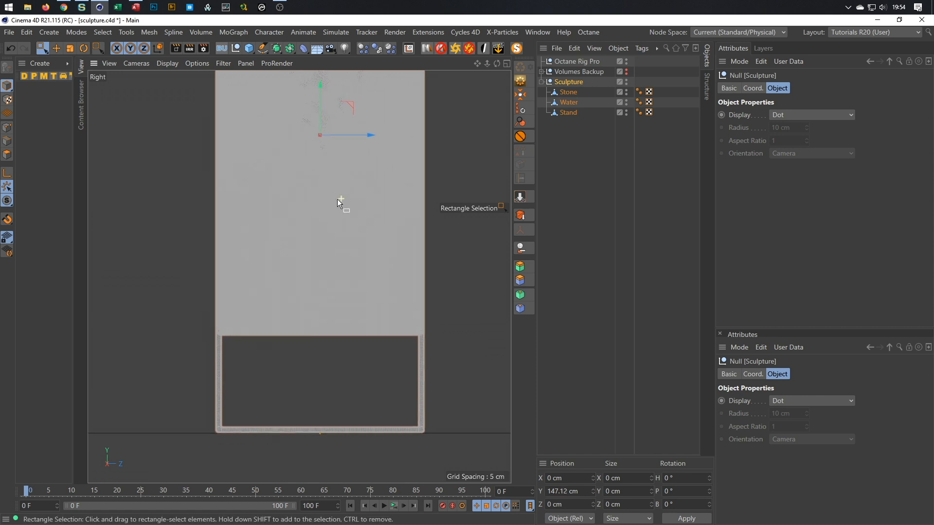
pyautogui.keyDown('alt'); pyautogui.moveTo(337, 197); pyautogui.dragTo(334, 253, button='middle'); pyautogui.keyUp('alt')
pyautogui.middleClick(333, 253)
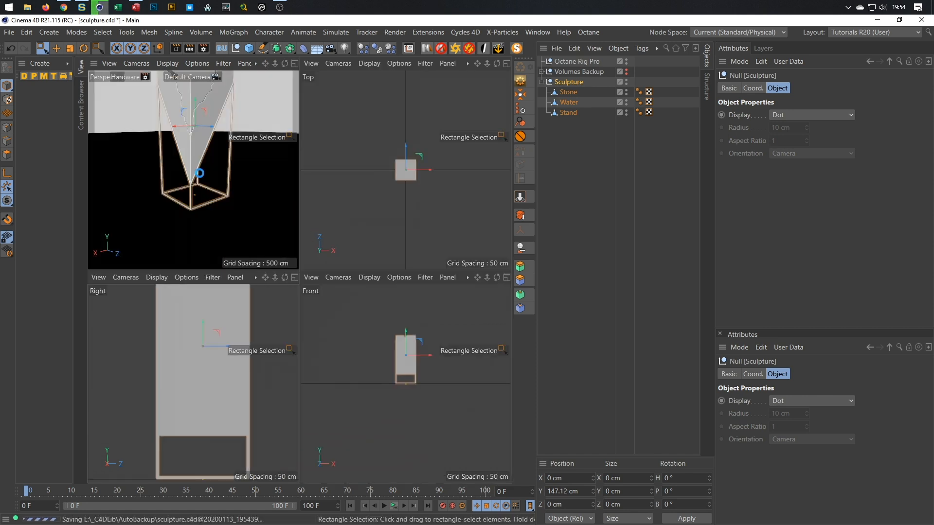
pyautogui.middleClick(284, 215)
pyautogui.moveTo(284, 215)
pyautogui.keyDown('alt'); pyautogui.mouseDown()
pyautogui.moveTo(310, 289)
pyautogui.moveTo(155, 271)
pyautogui.moveTo(204, 285)
pyautogui.moveTo(273, 236)
pyautogui.moveTo(200, 229)
pyautogui.moveTo(276, 249)
pyautogui.moveTo(289, 237)
pyautogui.moveTo(319, 237)
pyautogui.moveTo(296, 239)
pyautogui.moveTo(320, 221)
pyautogui.moveTo(308, 241)
pyautogui.mouseUp(); pyautogui.keyUp('alt')
pyautogui.hotkey('ctrl', 's')
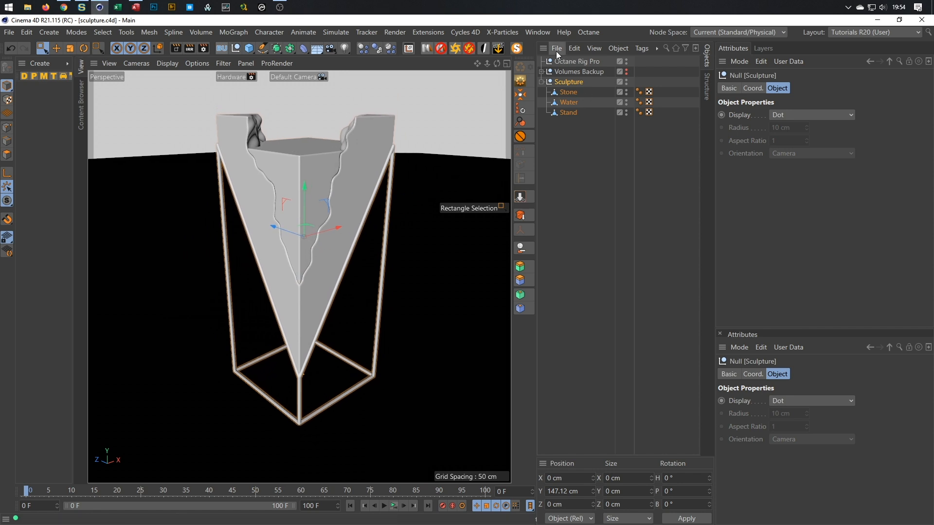
# - Open the Octane dialog and start a Live Viewer render, arranging both windows clear of the sculpture
pyautogui.click(589, 32)
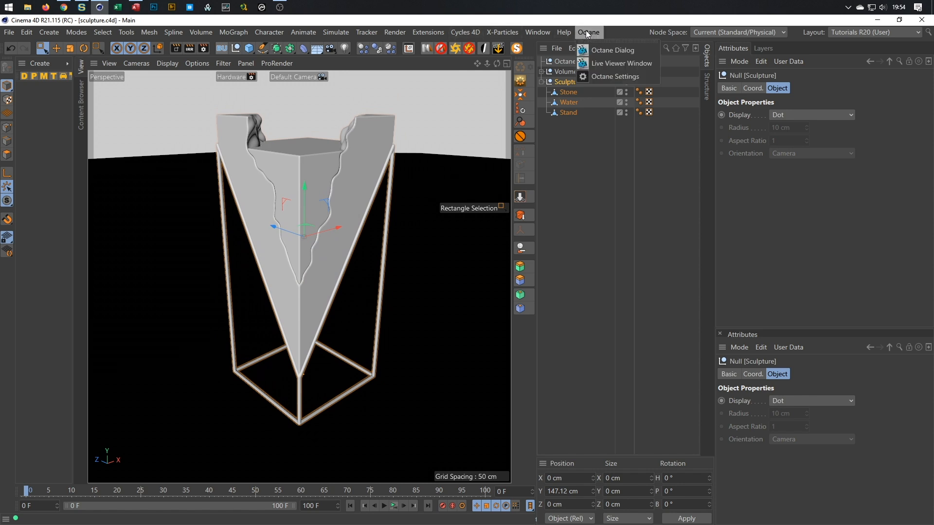
pyautogui.click(603, 47)
pyautogui.moveTo(339, 193); pyautogui.dragTo(154, 439)
pyautogui.click(17, 465)
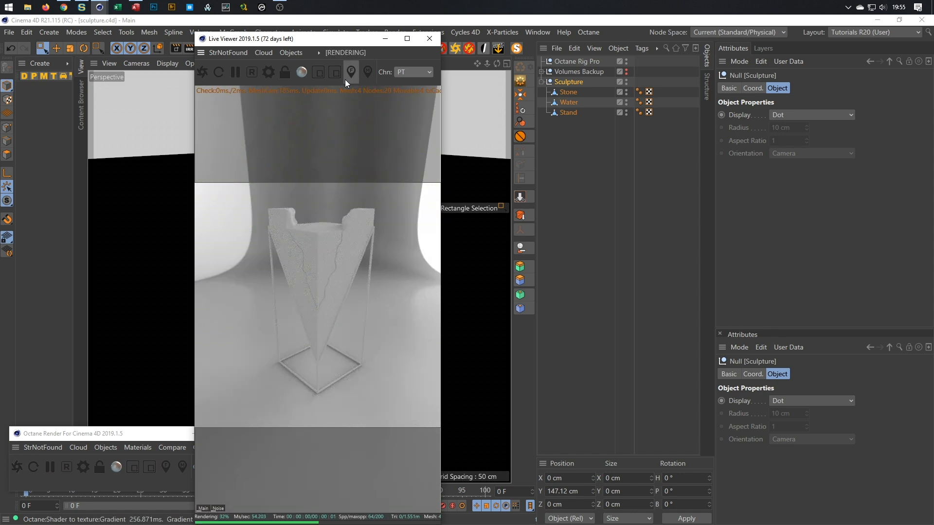
pyautogui.moveTo(361, 37); pyautogui.dragTo(721, 166)
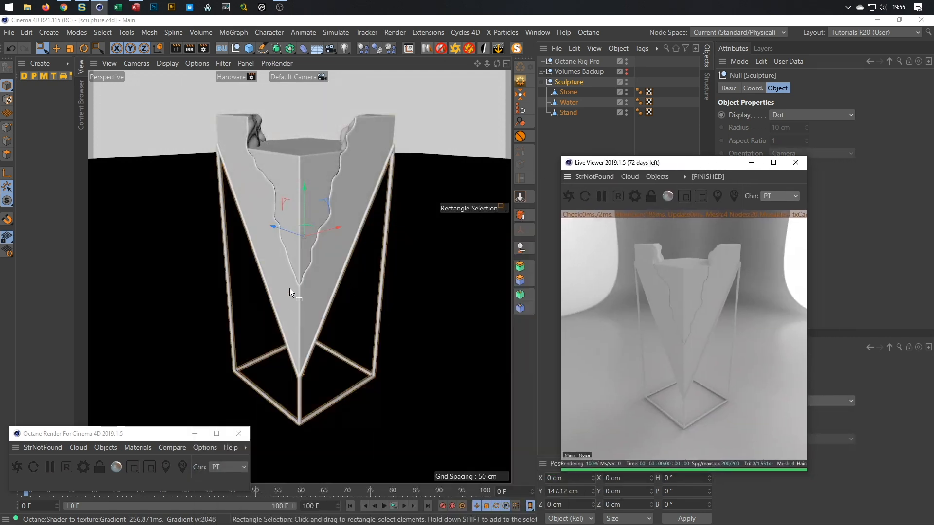
pyautogui.scroll(2, 290, 292)
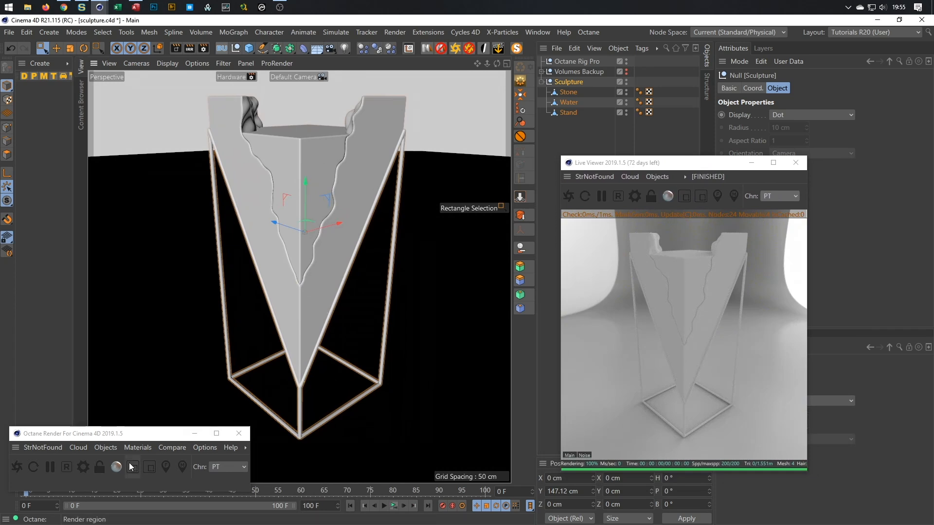
# - Open Octane's LiveDB and show the Stone category of the local Nikomedia library
pyautogui.moveTo(146, 437); pyautogui.dragTo(243, 422)
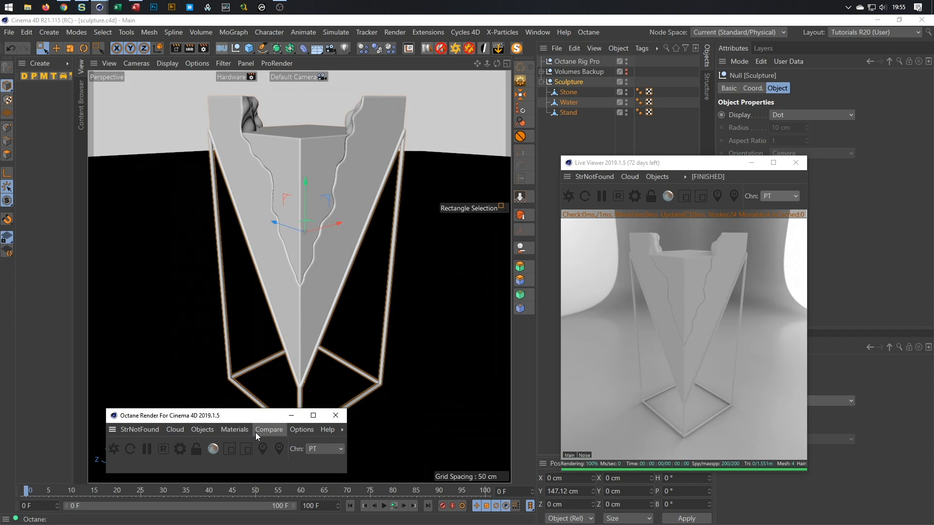
pyautogui.click(238, 430)
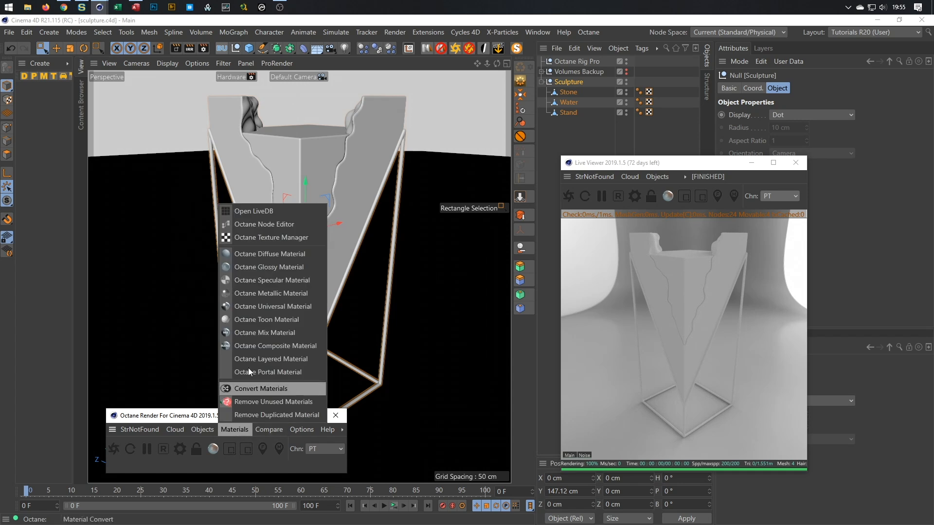
pyautogui.click(273, 212)
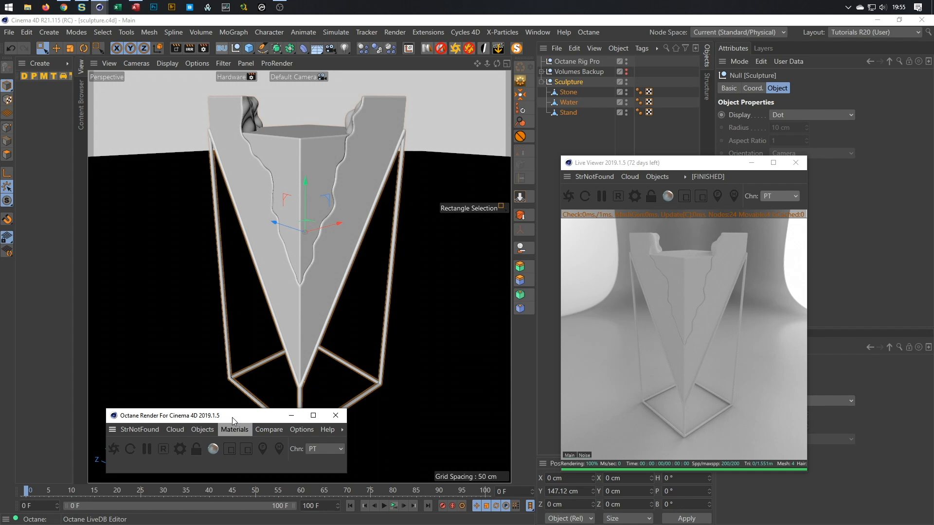
pyautogui.moveTo(384, 111); pyautogui.dragTo(312, 41)
pyautogui.scroll(-5, 148, 335)
pyautogui.click(158, 357)
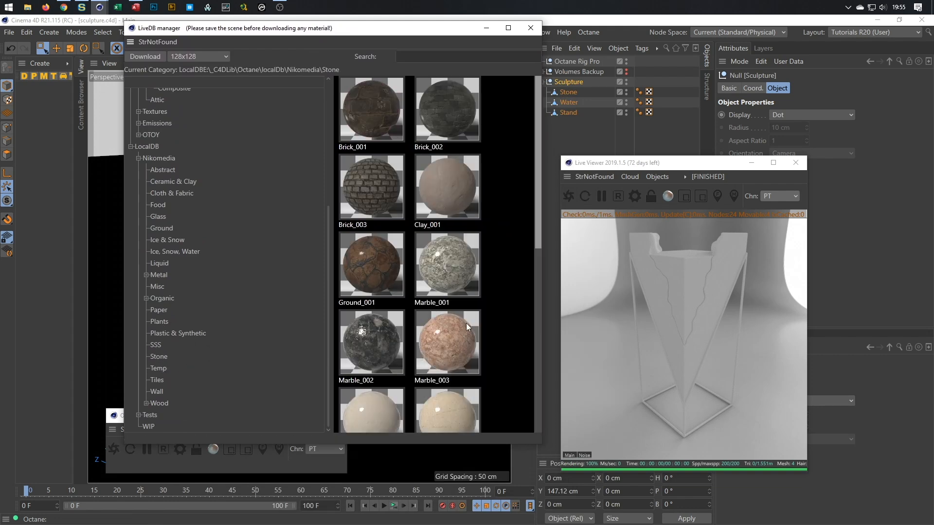
# - Browse the stone materials and download Stone_001 into the scene
pyautogui.scroll(-7, 466, 324)
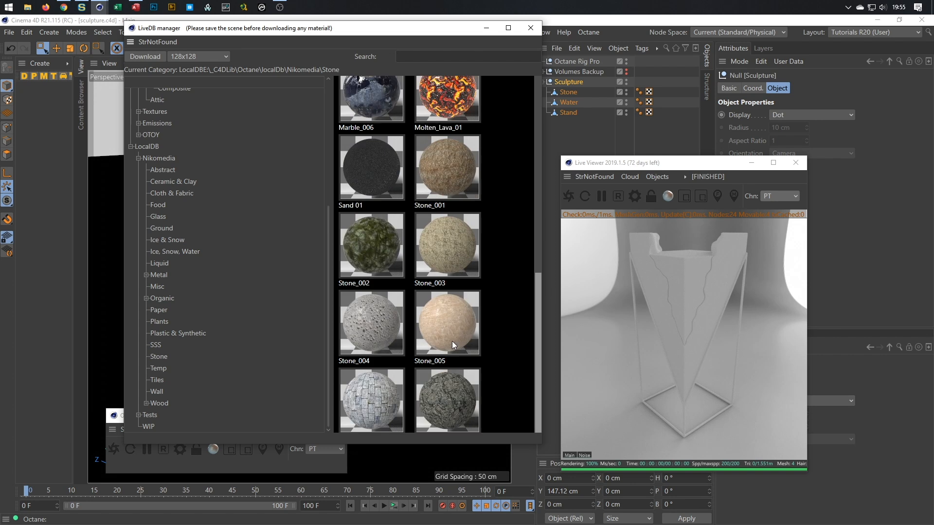
pyautogui.scroll(-2, 452, 341)
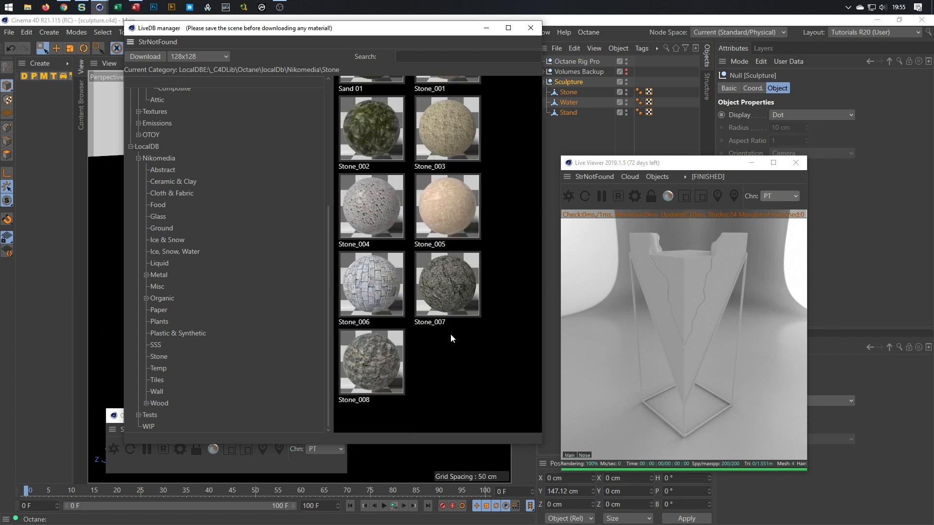
pyautogui.scroll(7, 450, 335)
pyautogui.scroll(2, 448, 329)
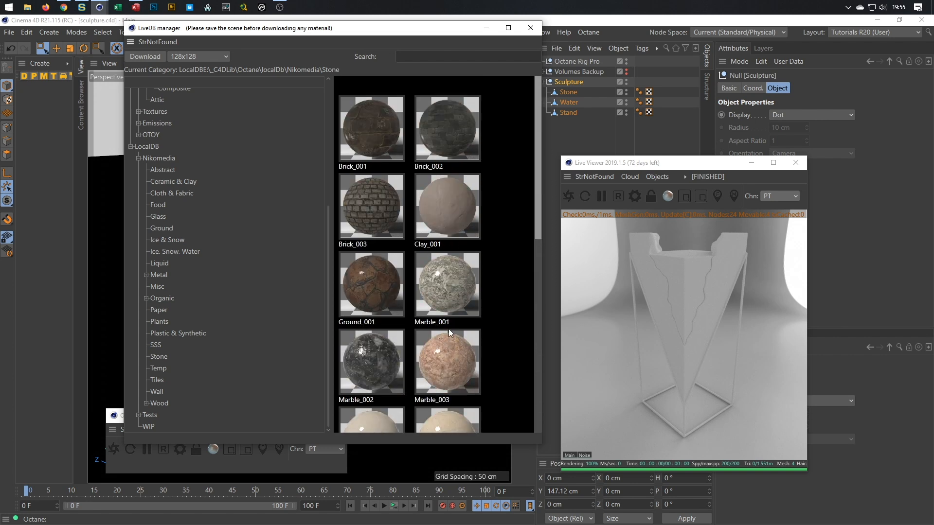
pyautogui.scroll(-2, 448, 329)
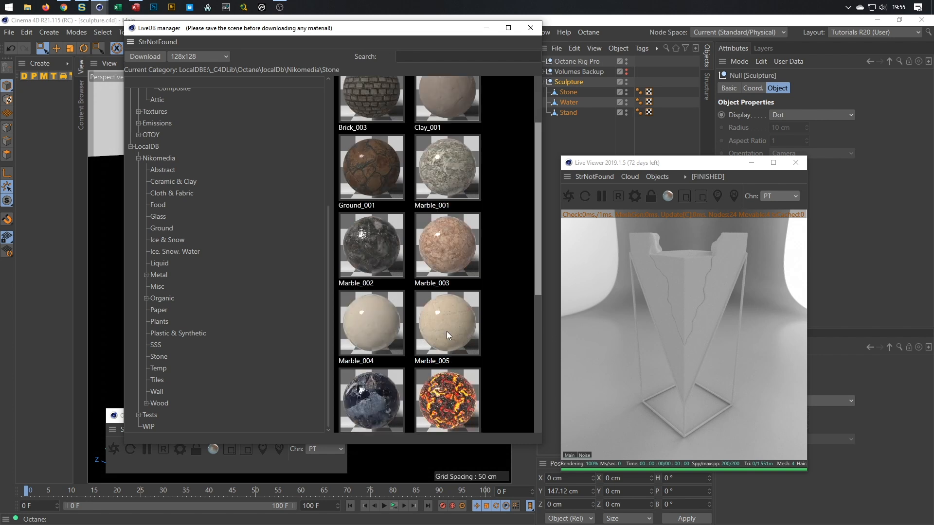
pyautogui.scroll(-1, 447, 335)
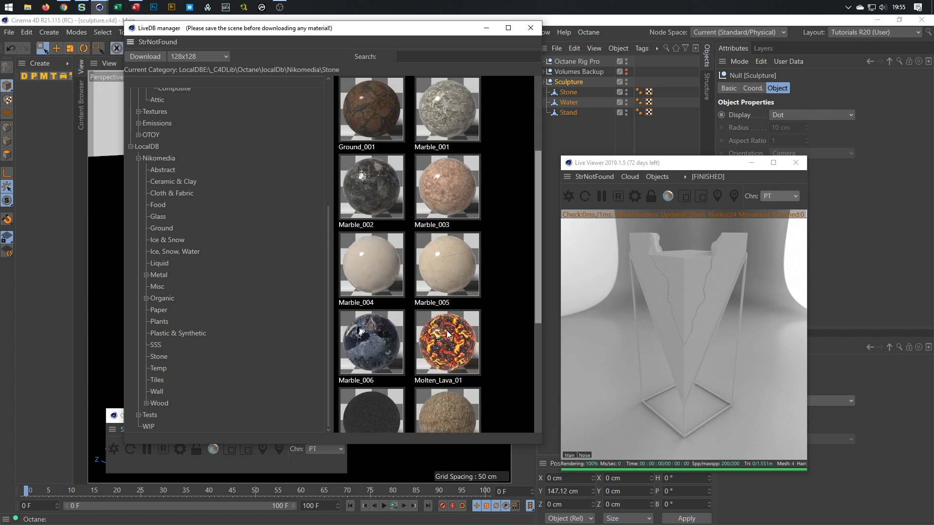
pyautogui.scroll(-1, 447, 334)
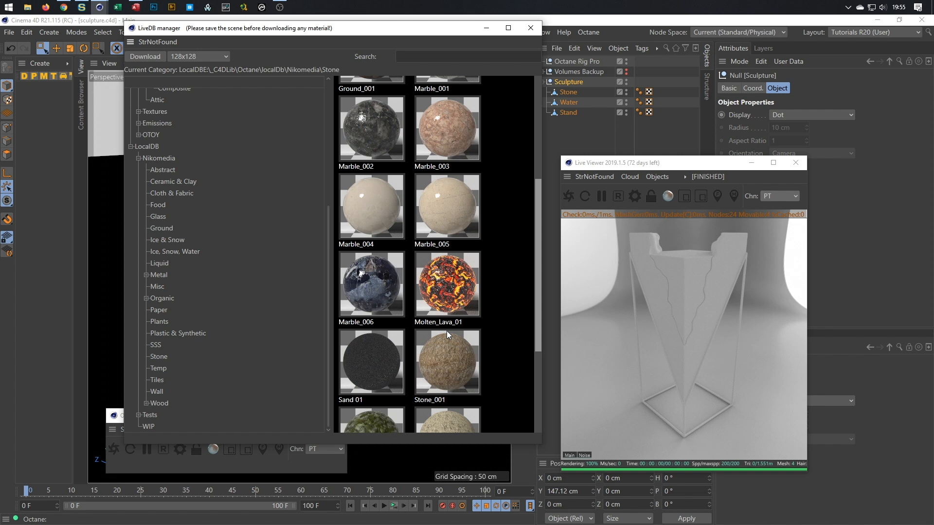
pyautogui.scroll(-1, 447, 335)
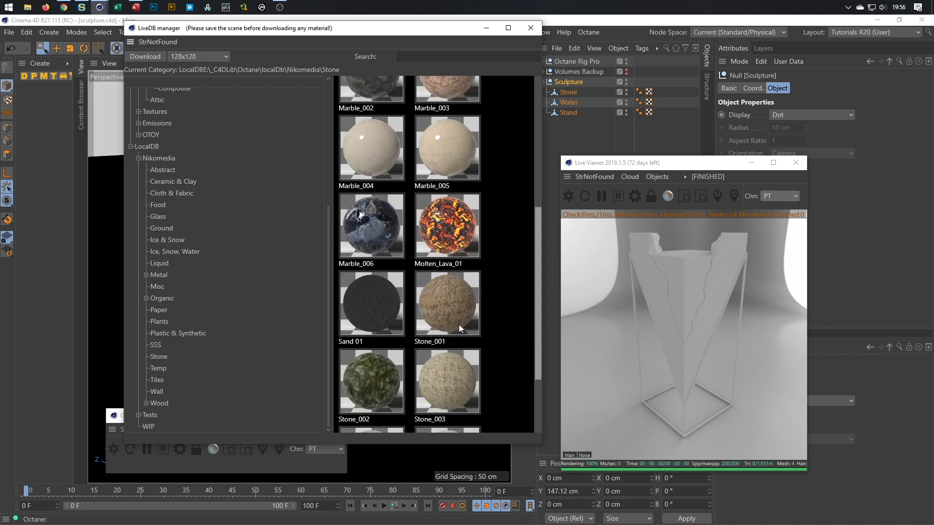
pyautogui.click(459, 322)
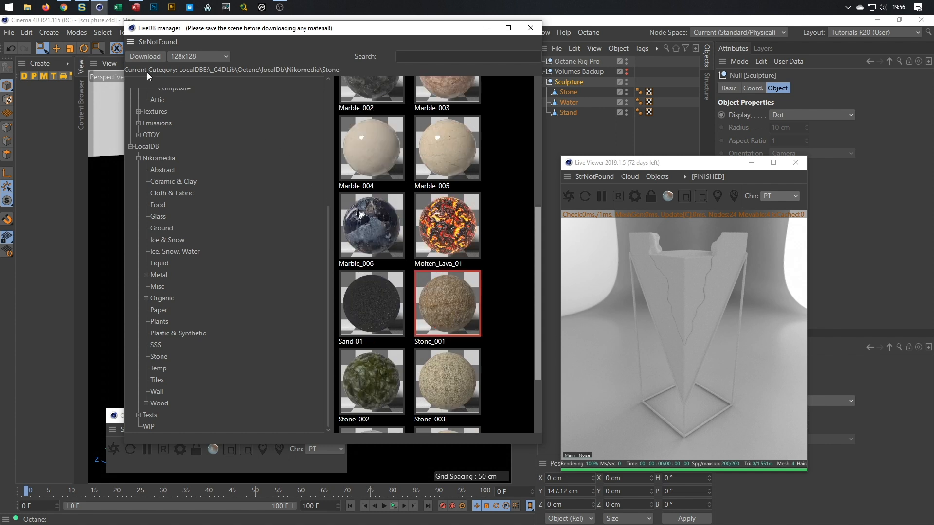
pyautogui.click(135, 55)
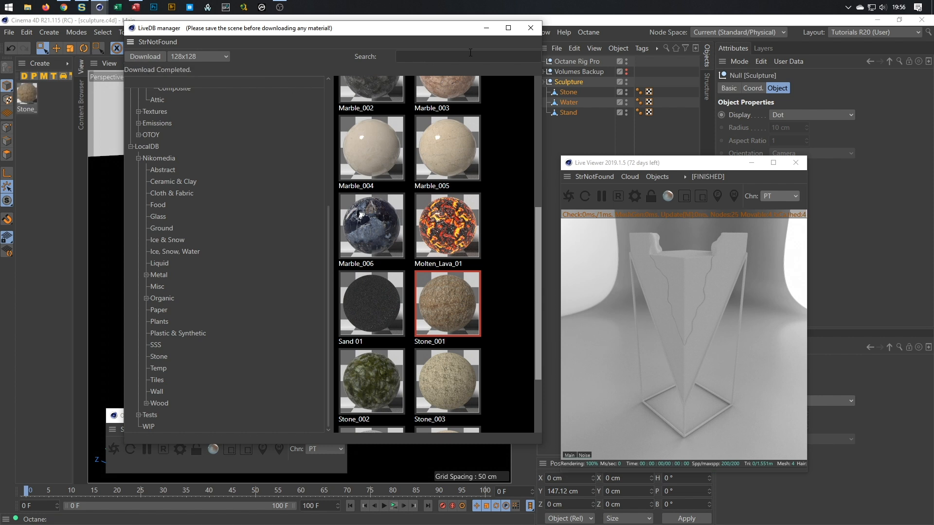
# - Close the LiveDB manager, apply the Stone_001 material to the Stone object, and inspect its texture up close
pyautogui.click(531, 28)
pyautogui.moveTo(27, 93); pyautogui.dragTo(570, 94)
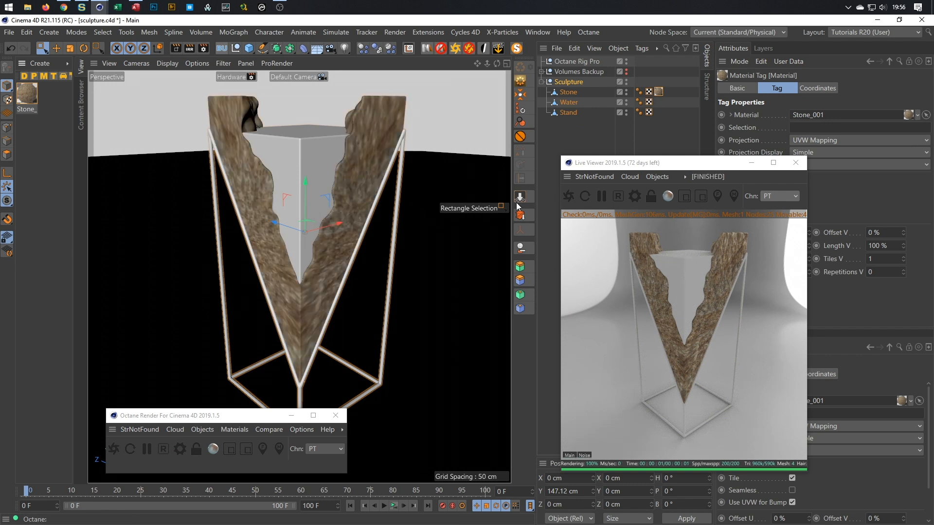
pyautogui.keyDown('alt'); pyautogui.moveTo(350, 116); pyautogui.dragTo(422, 118, button='right'); pyautogui.keyUp('alt')
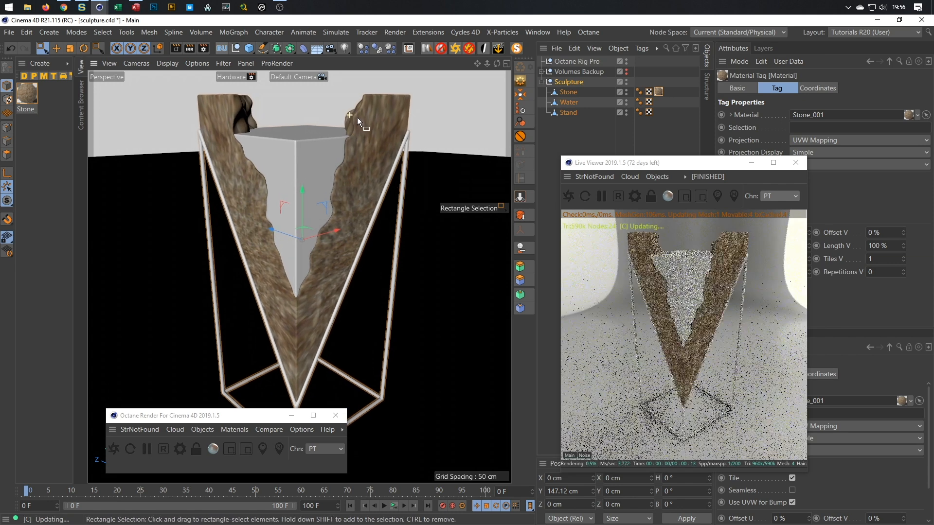
pyautogui.scroll(-3, 420, 115)
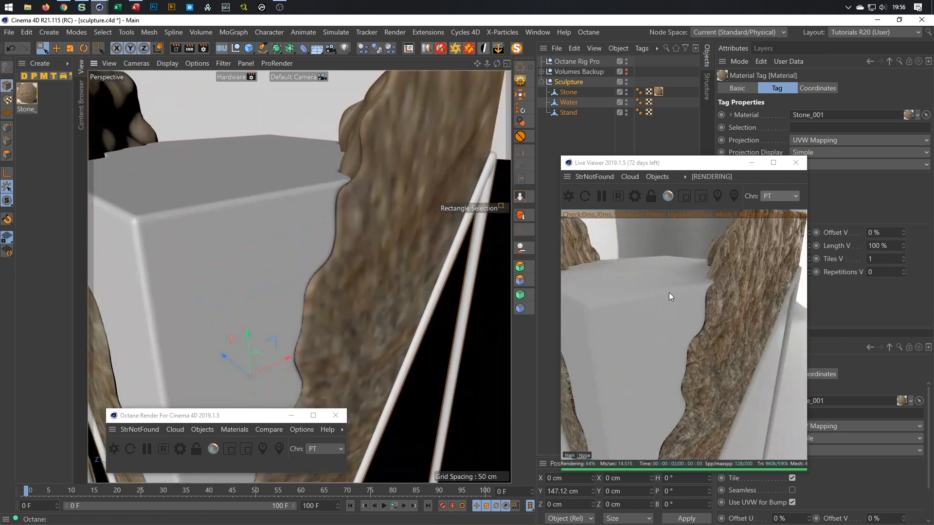
pyautogui.click(667, 125)
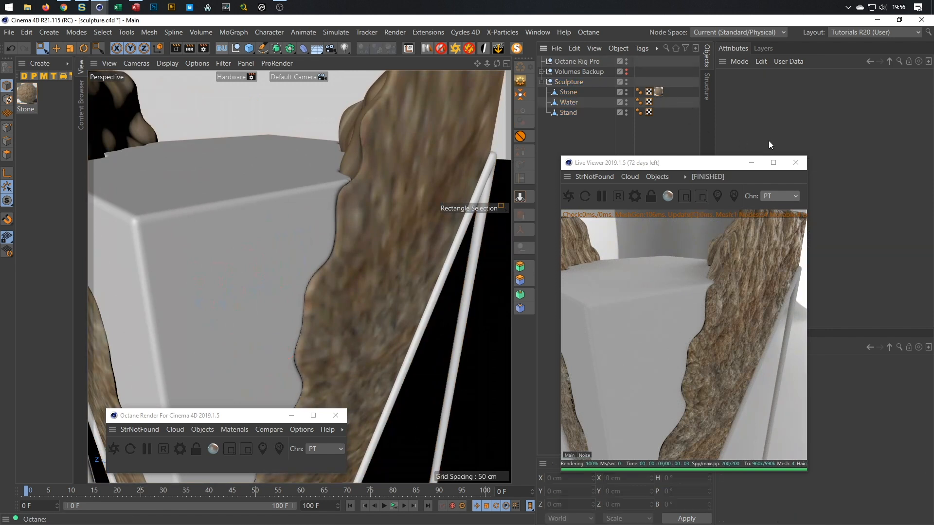
# - Set the projection of the Stone object's Stone_001 material tag to Cubic and move the Octane windows to uncover the tag's attributes
pyautogui.click(658, 93)
pyautogui.click(865, 140)
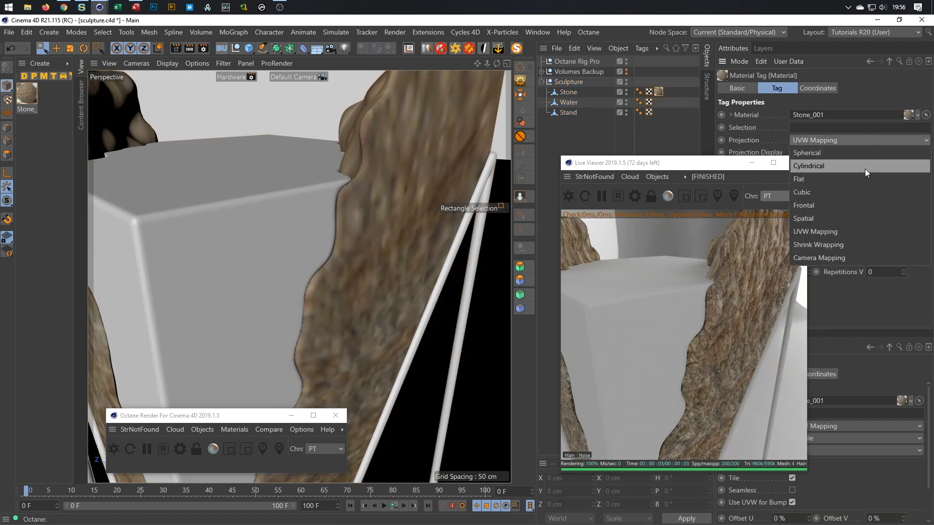
pyautogui.click(855, 197)
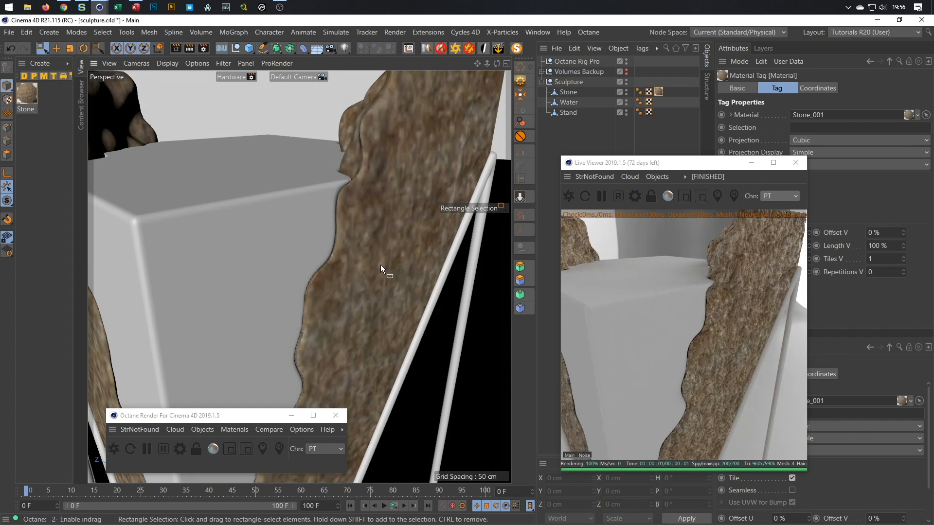
pyautogui.scroll(-6, 381, 264)
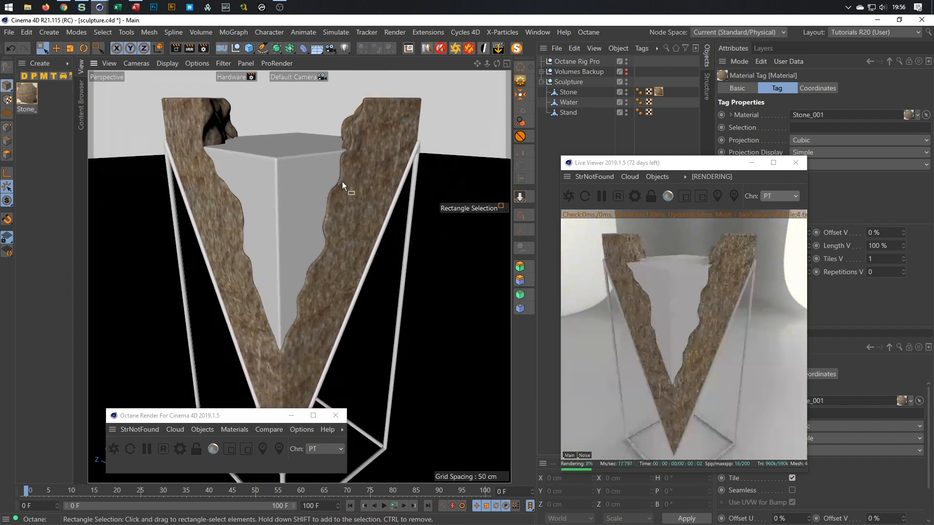
pyautogui.moveTo(245, 416); pyautogui.dragTo(261, 235)
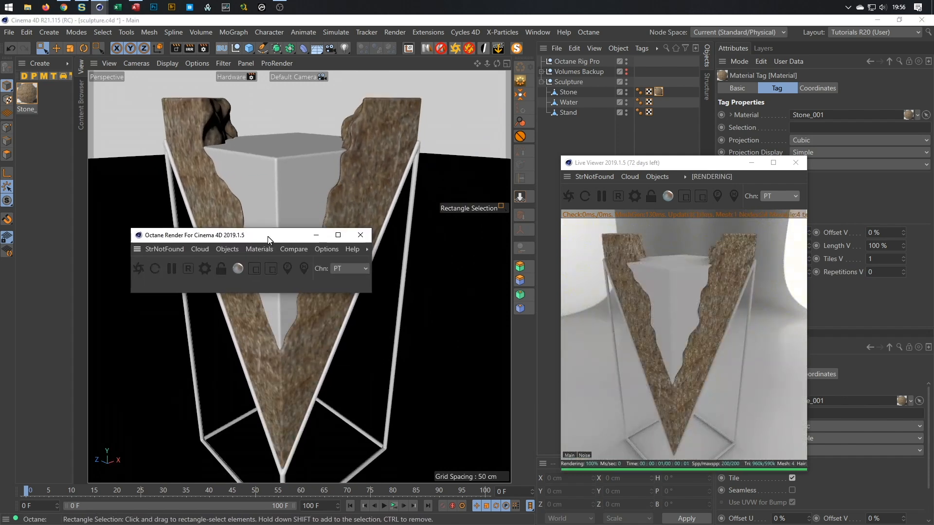
pyautogui.moveTo(673, 166); pyautogui.dragTo(335, 105)
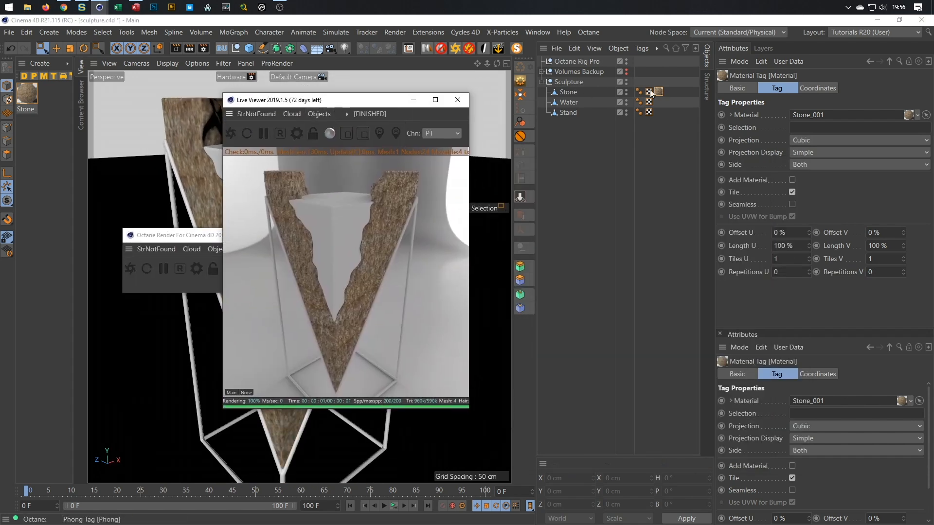
# - Try fitting the Stone_001 texture projection to the Stone object in texture mode
pyautogui.click(576, 92)
pyautogui.click(7, 100)
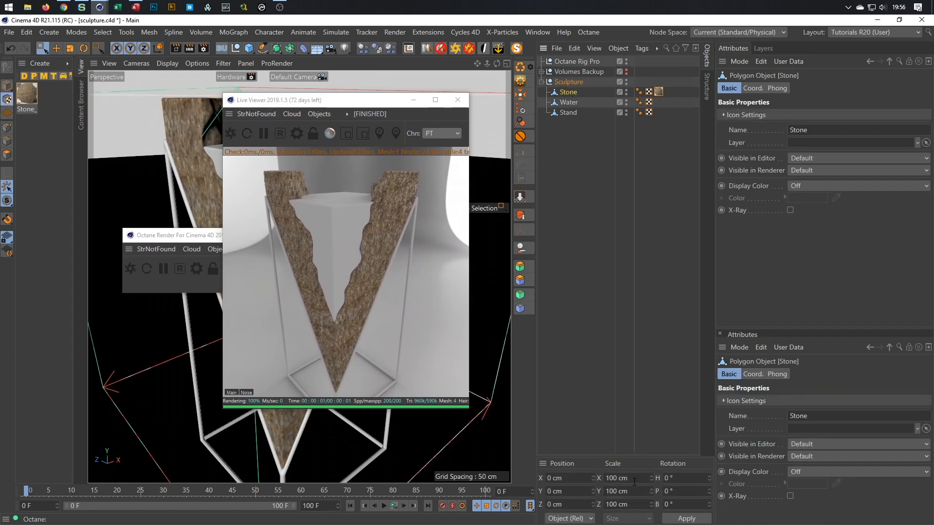
pyautogui.rightClick(659, 92)
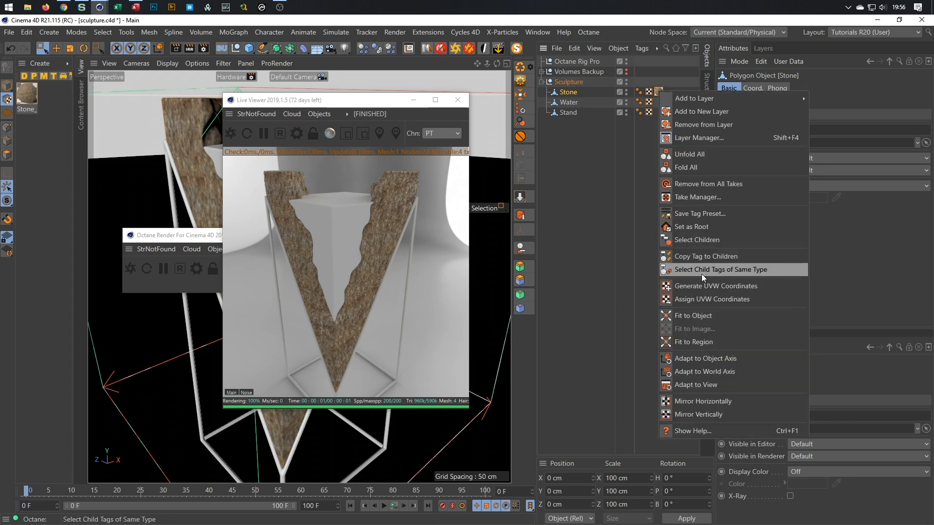
pyautogui.click(699, 319)
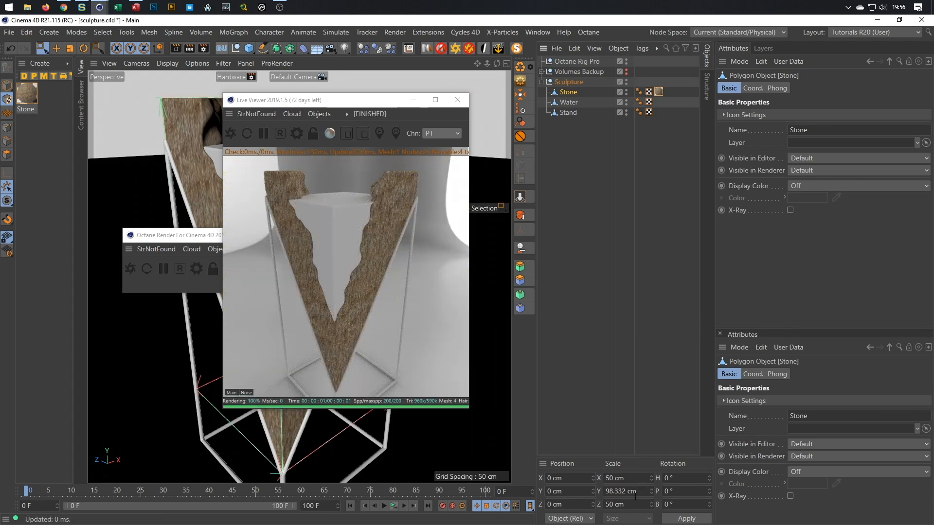
# - Set the Stone texture projection's scale to 100 cm on X, Y and Z
pyautogui.moveTo(634, 481); pyautogui.dragTo(587, 488)
pyautogui.write('1')
pyautogui.press('Tab')
pyautogui.write('100')
pyautogui.press('Tab')
pyautogui.write('100')
pyautogui.press('Return')
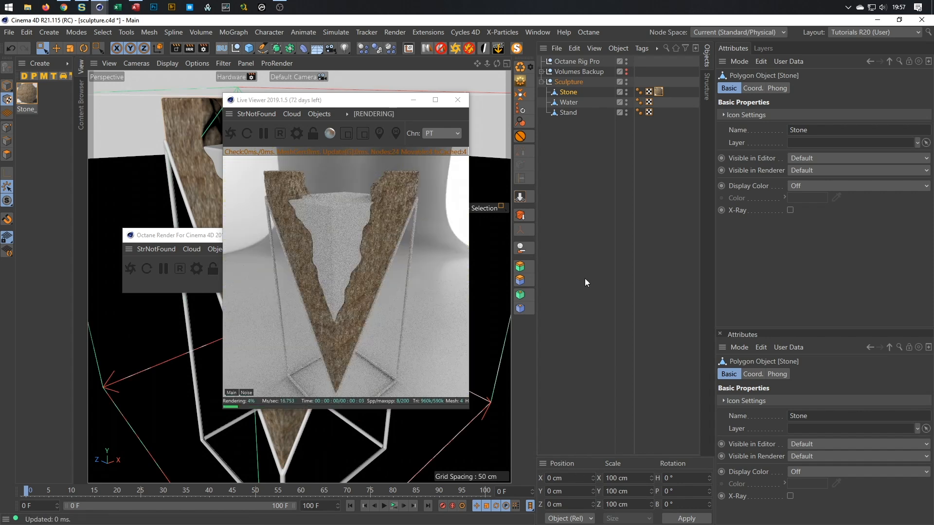
# - Clear the Octane windows off the sculpture and open the Stone_001 material in an enlarged Octane Node Editor
pyautogui.moveTo(383, 103); pyautogui.dragTo(689, 139)
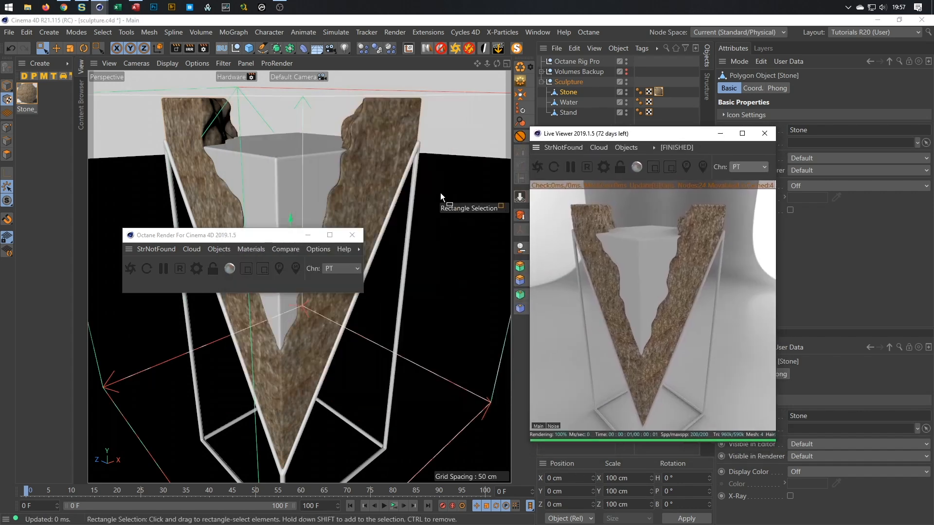
pyautogui.moveTo(209, 235); pyautogui.dragTo(102, 424)
pyautogui.click(27, 93)
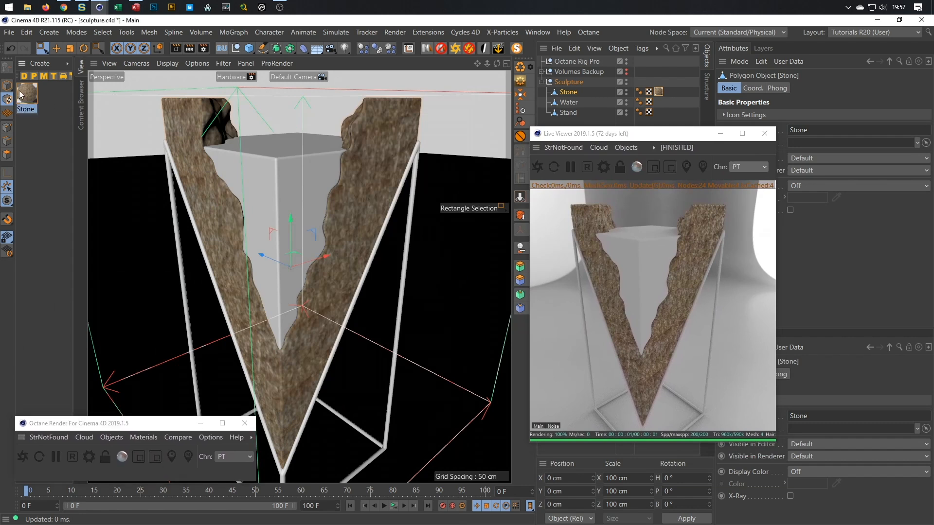
pyautogui.click(142, 439)
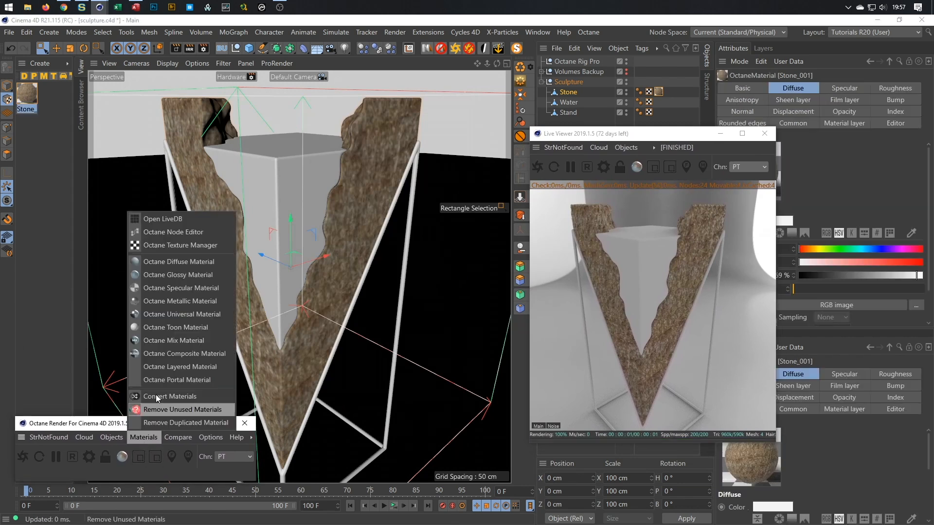
pyautogui.click(183, 233)
pyautogui.moveTo(369, 196); pyautogui.dragTo(196, 80)
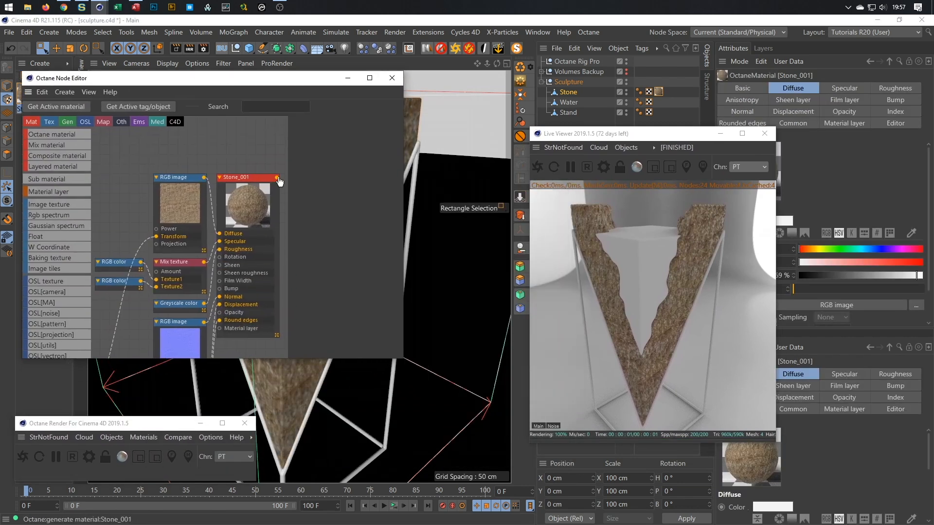
pyautogui.moveTo(404, 361); pyautogui.dragTo(497, 475)
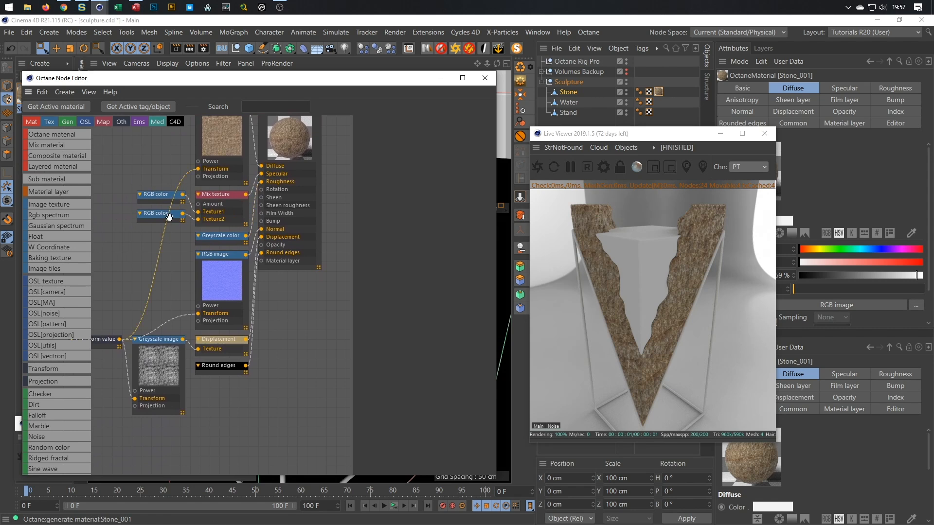
# - Check the transform, greyscale color and displacement nodes of Stone_001, and delete its Round edges node
pyautogui.moveTo(102, 341); pyautogui.dragTo(96, 338)
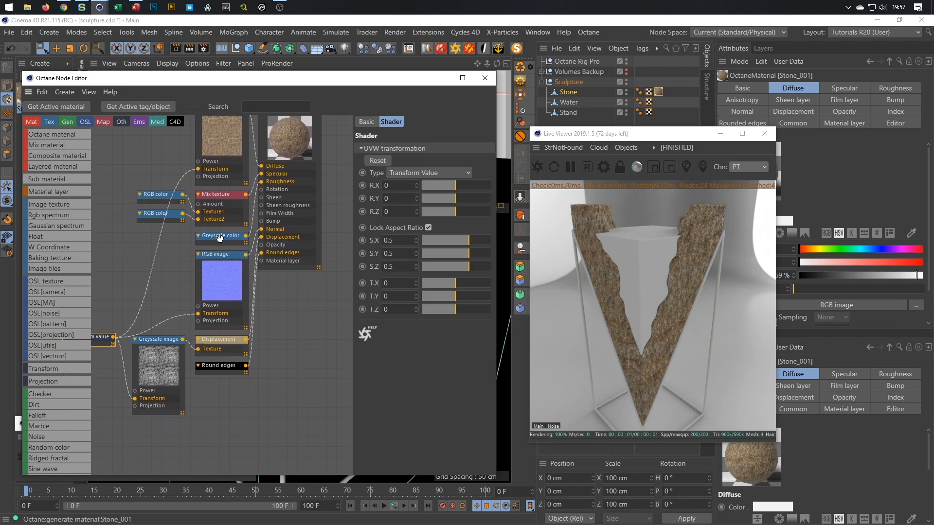
pyautogui.moveTo(220, 237); pyautogui.dragTo(216, 237)
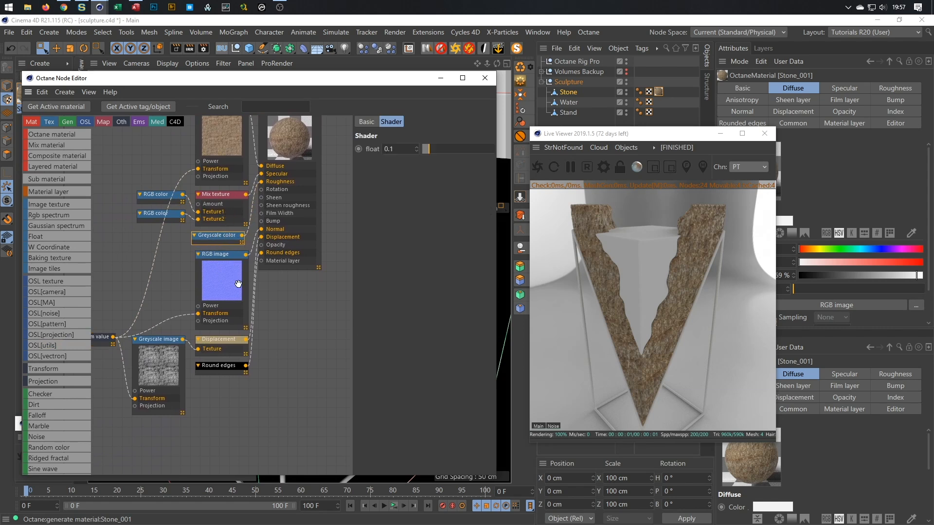
pyautogui.moveTo(233, 344); pyautogui.dragTo(231, 347)
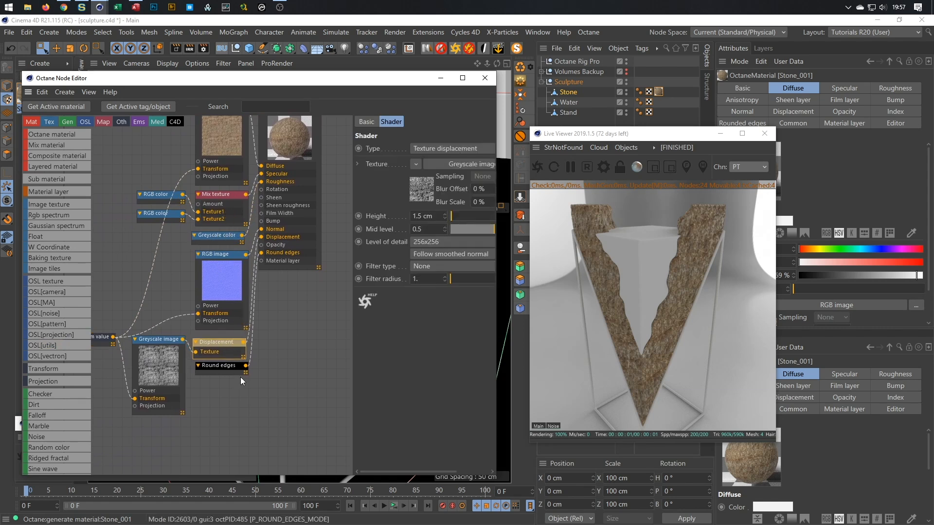
pyautogui.press('Delete')
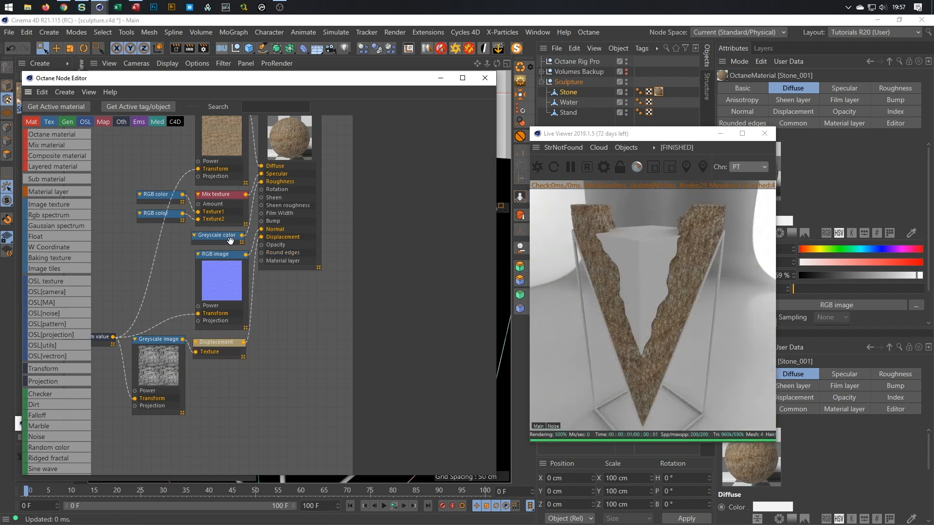
# - Delete the Mix texture node and its two RGB color inputs from the Stone_001 material
pyautogui.click(224, 199)
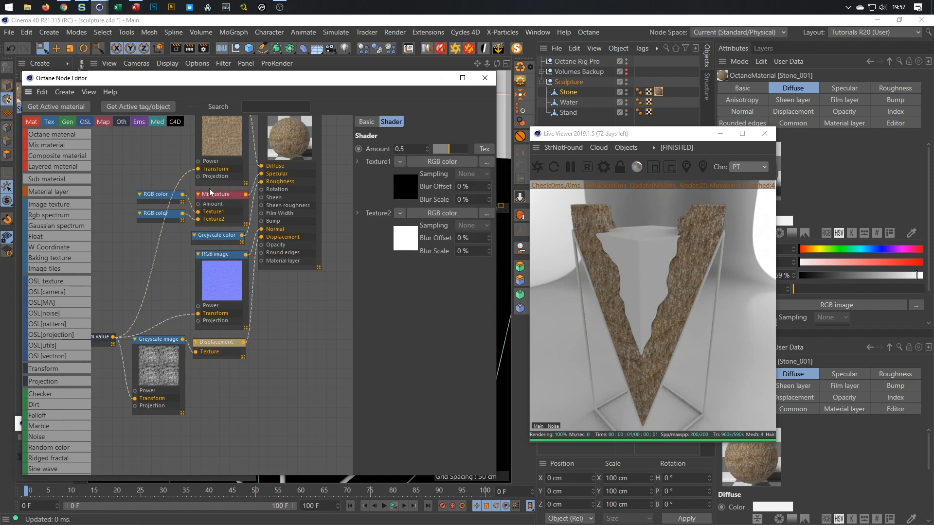
pyautogui.moveTo(147, 185); pyautogui.dragTo(213, 201)
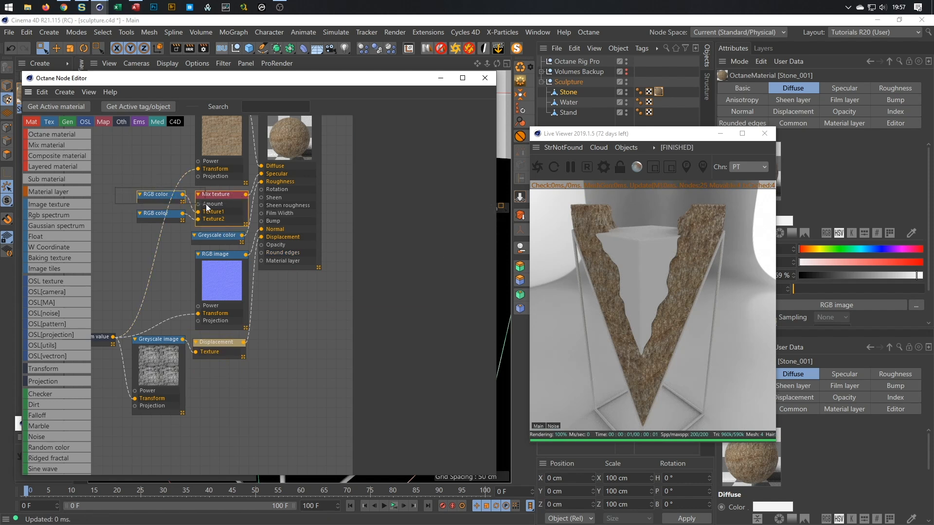
pyautogui.moveTo(126, 216); pyautogui.dragTo(141, 221)
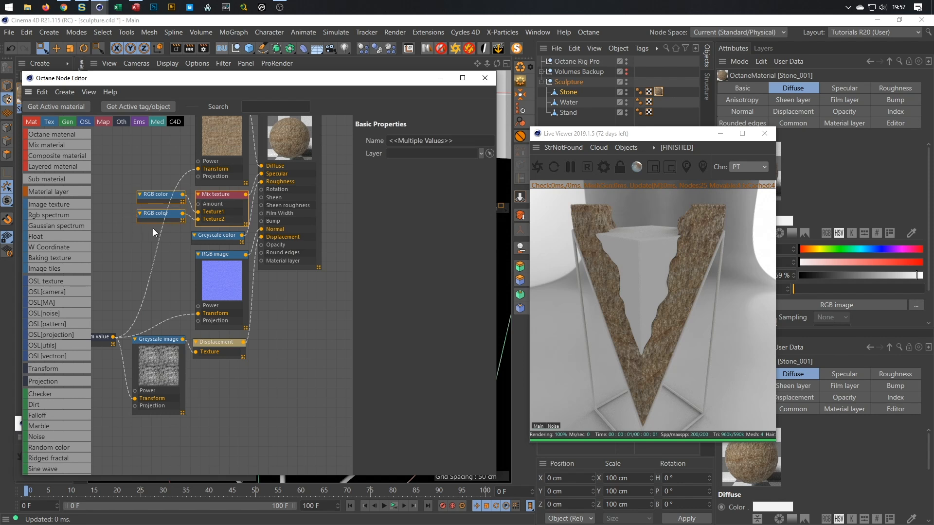
pyautogui.press('Delete')
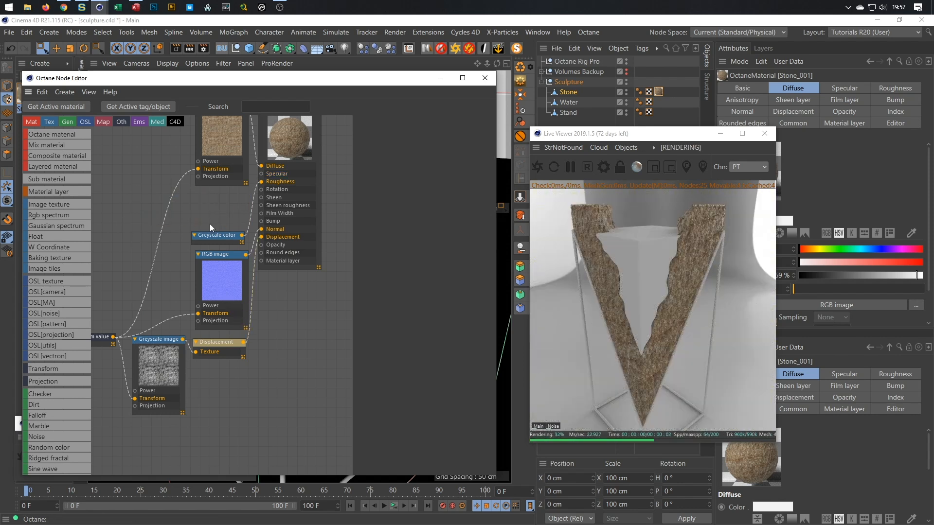
# - Add a Float texture node and connect it to the Specular input of Stone_001
pyautogui.moveTo(51, 236); pyautogui.dragTo(115, 220)
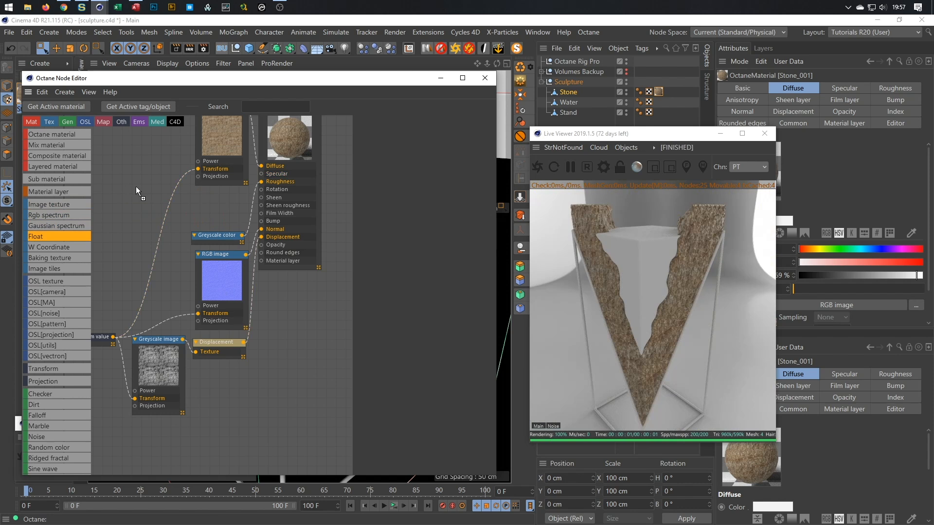
pyautogui.moveTo(191, 192); pyautogui.dragTo(262, 174)
pyautogui.click(166, 192)
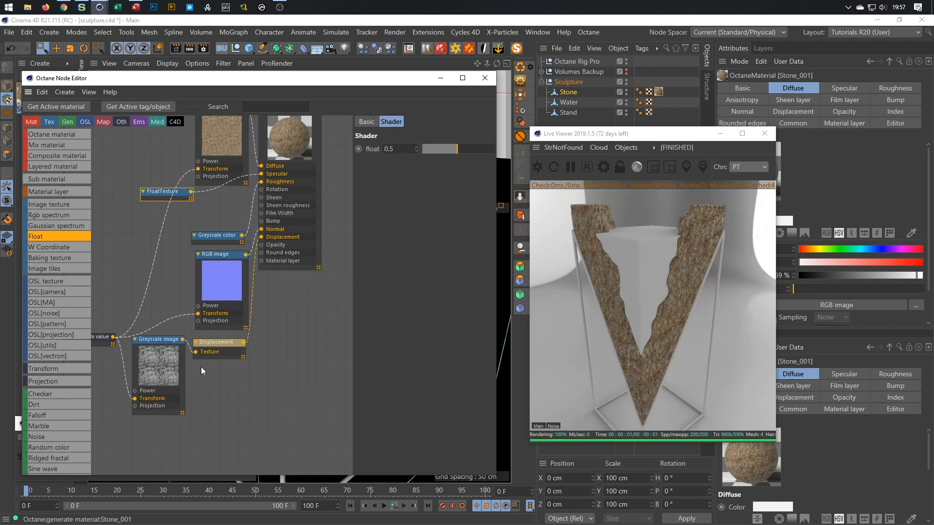
# - Reposition the Transform value node and set its locked UVW scale first to 1, finally to 2
pyautogui.moveTo(201, 320); pyautogui.dragTo(222, 343, button='middle')
pyautogui.click(138, 342)
pyautogui.moveTo(139, 342); pyautogui.dragTo(118, 266)
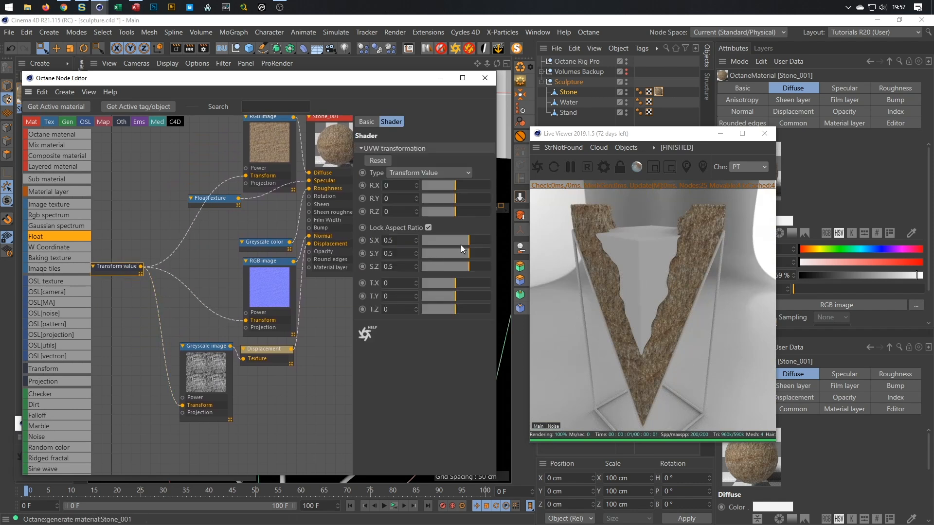
pyautogui.moveTo(414, 242); pyautogui.dragTo(362, 261)
pyautogui.write('1')
pyautogui.press('Return')
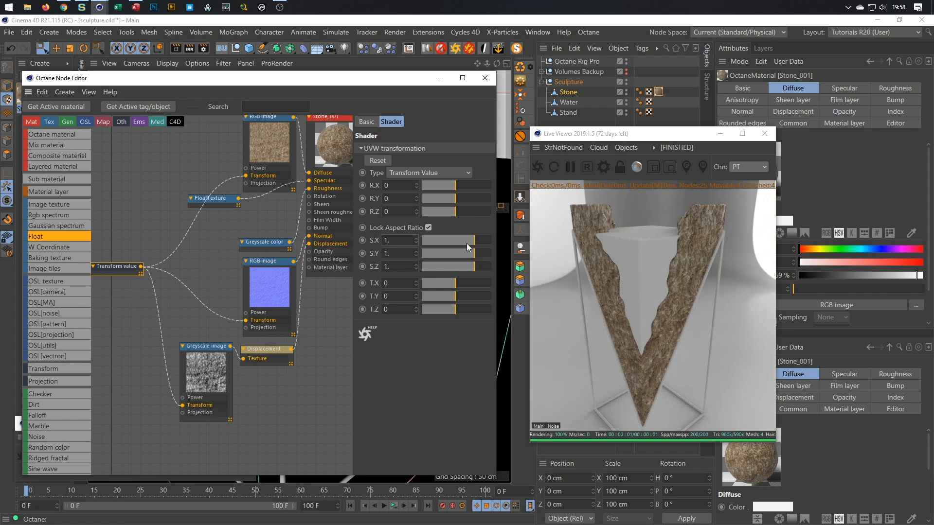
pyautogui.click(387, 240)
pyautogui.write('2')
pyautogui.press('Return')
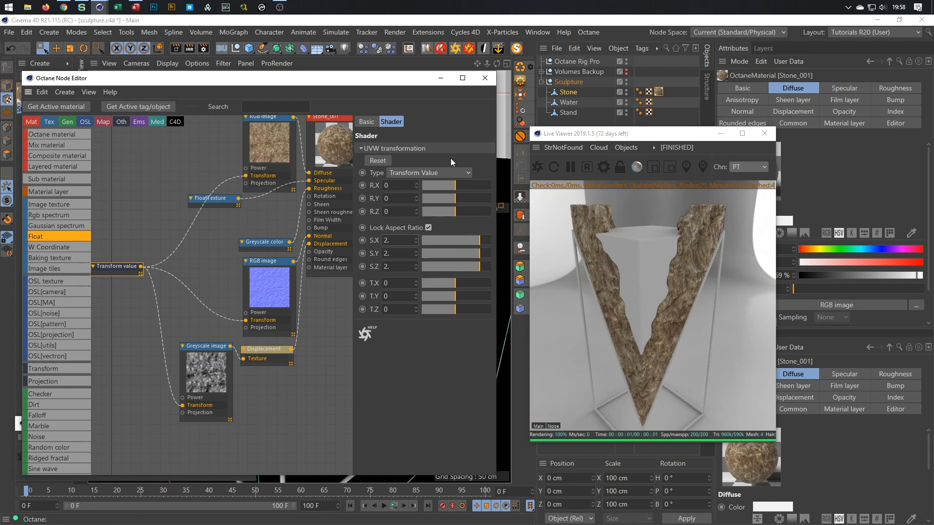
# - Close the Node Editor and remove the Stone_001 material tag from the Stone object
pyautogui.click(484, 79)
pyautogui.moveTo(583, 133); pyautogui.dragTo(595, 160)
pyautogui.click(156, 424)
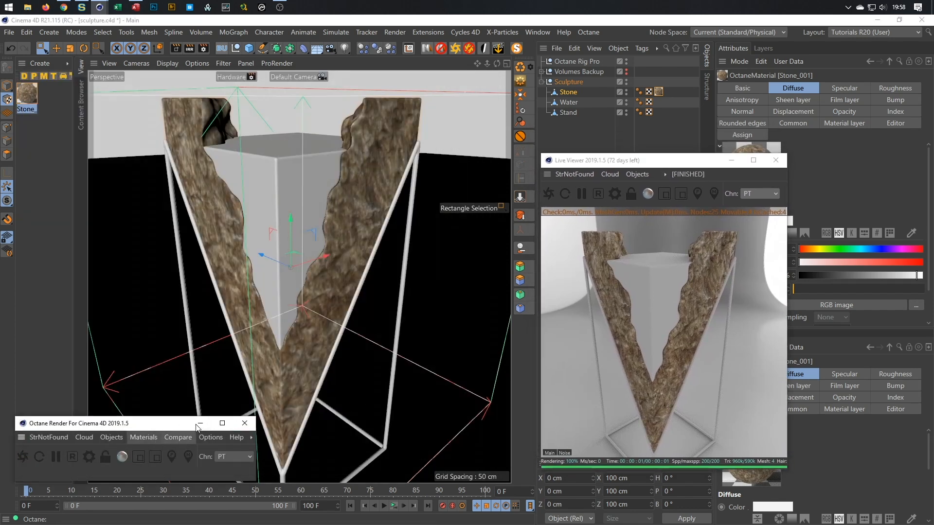
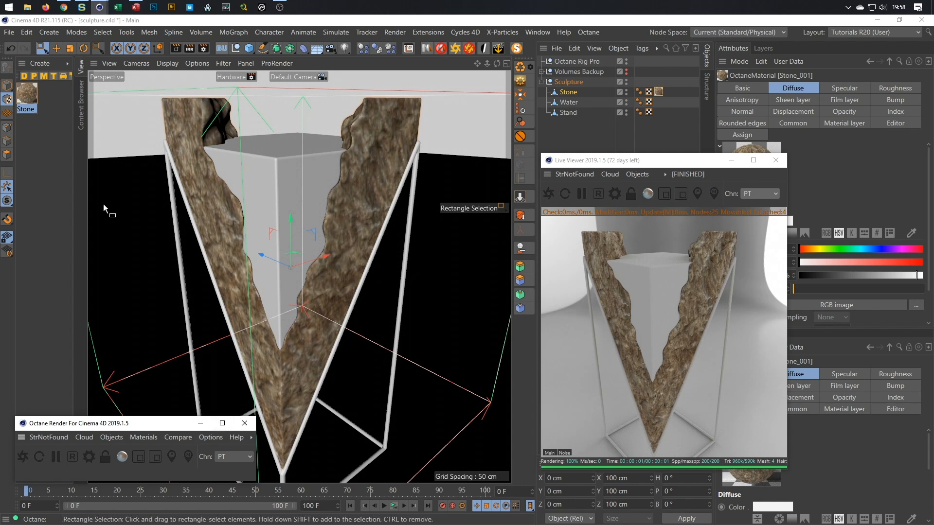
pyautogui.click(36, 132)
pyautogui.moveTo(27, 93); pyautogui.dragTo(259, 287)
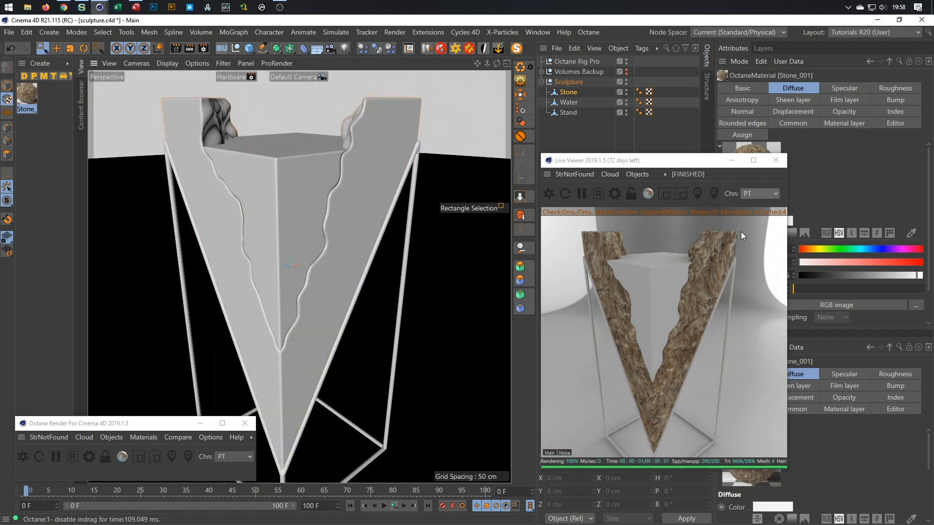
# - Create a new Octane Glossy Material and reselect the Stone_001 material
pyautogui.click(102, 437)
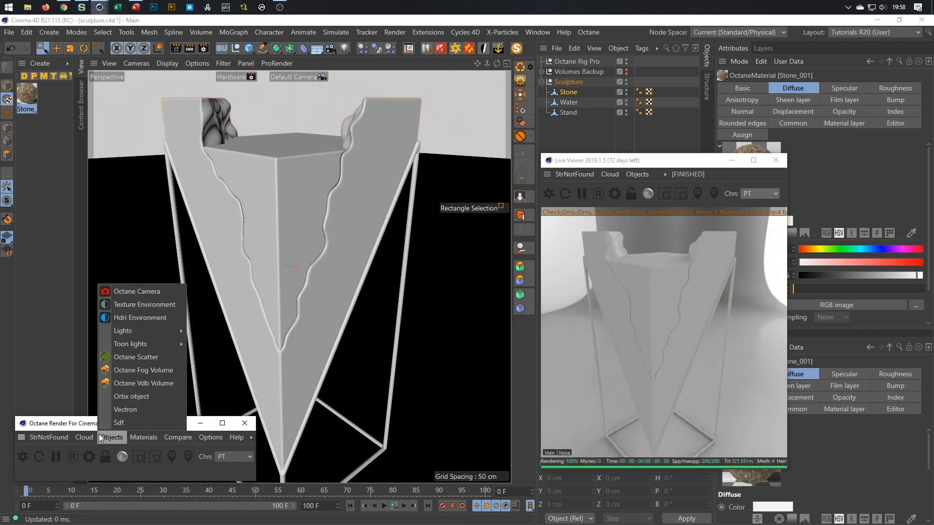
pyautogui.moveTo(145, 442)
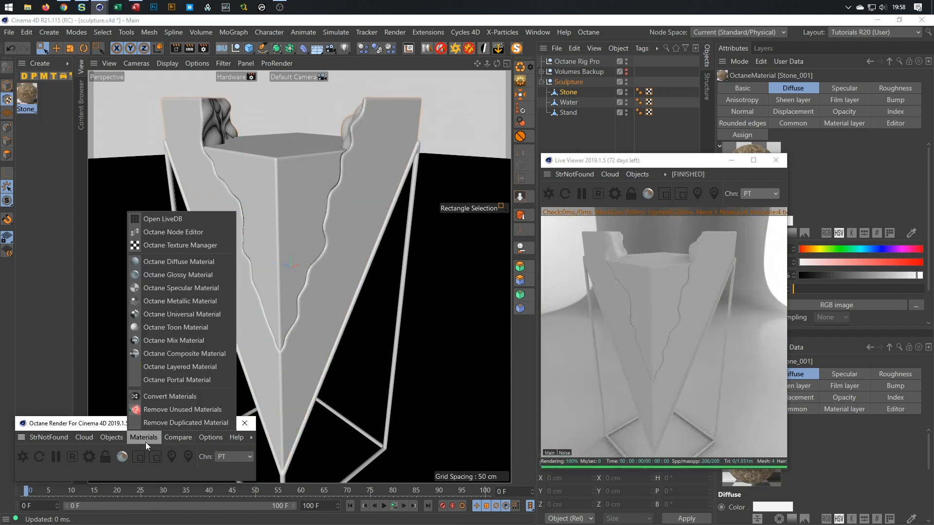
pyautogui.click(177, 274)
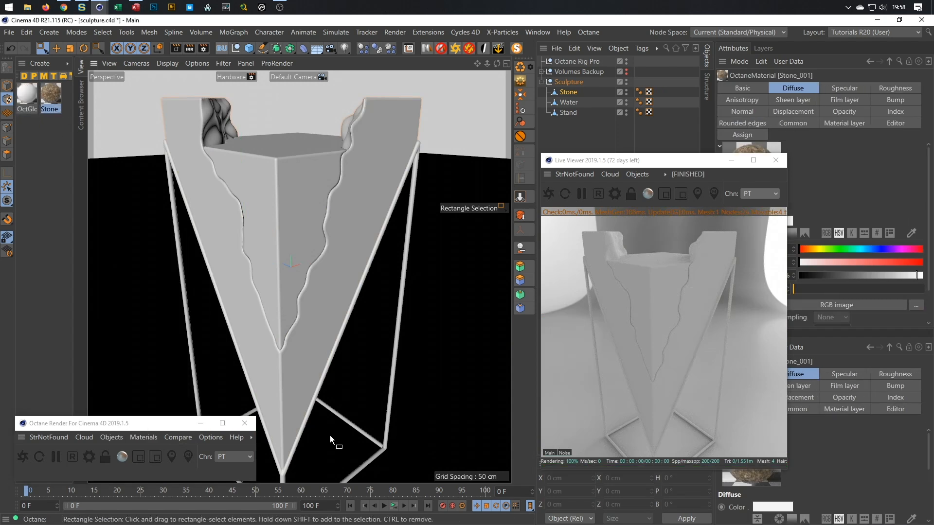
pyautogui.click(49, 179)
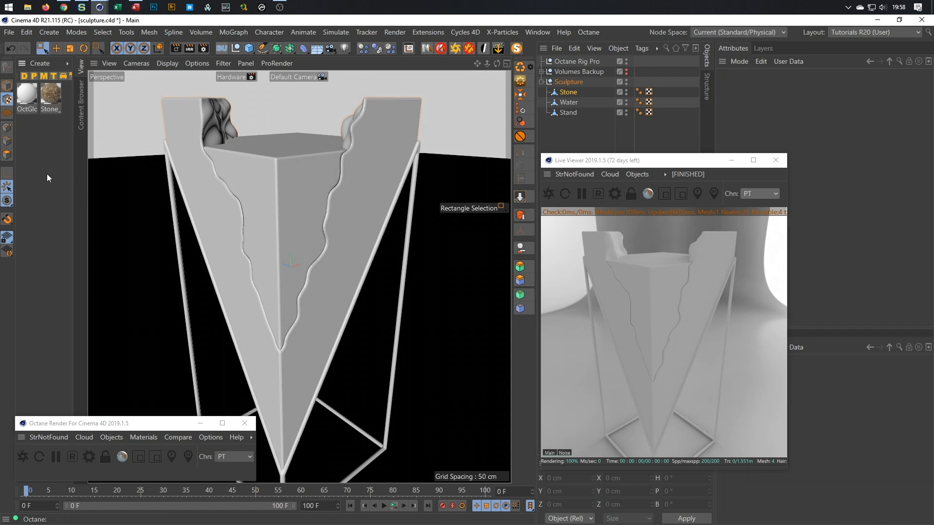
pyautogui.click(44, 98)
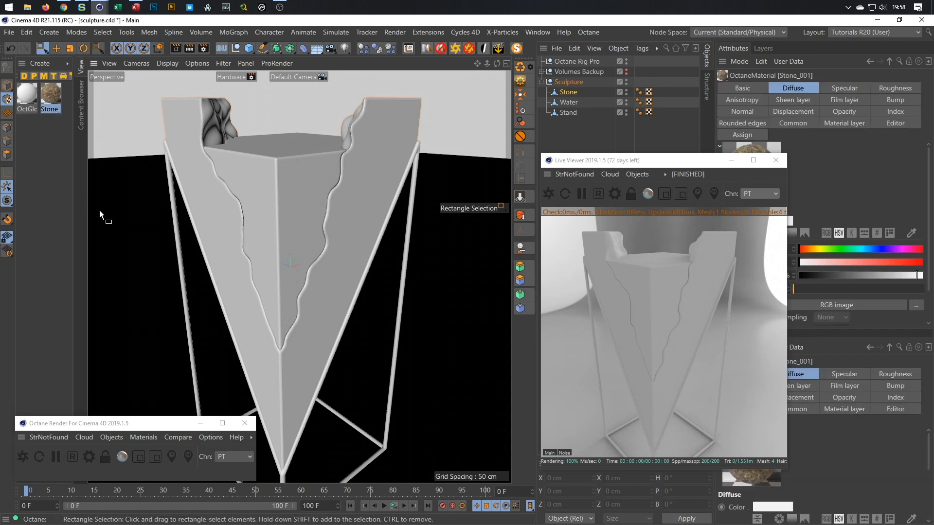
# - Move the Live Viewer window aside and remove the unused materials from the scene
pyautogui.click(45, 215)
pyautogui.click(54, 99)
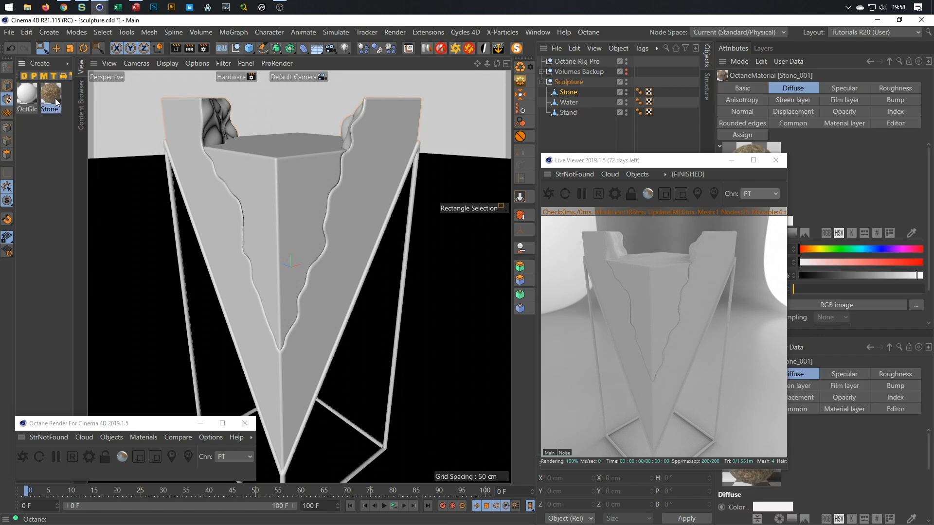
pyautogui.click(40, 132)
pyautogui.click(46, 95)
pyautogui.moveTo(646, 162); pyautogui.dragTo(666, 191)
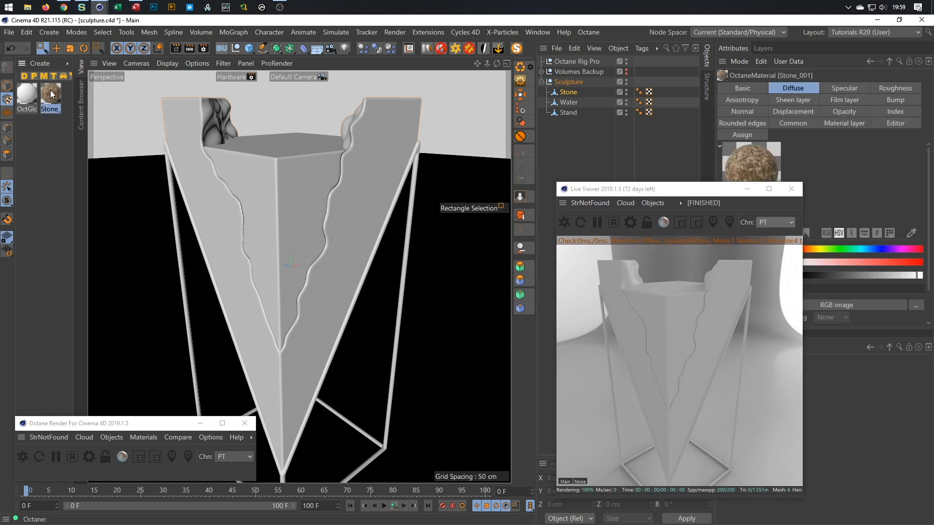
pyautogui.click(152, 437)
pyautogui.click(172, 412)
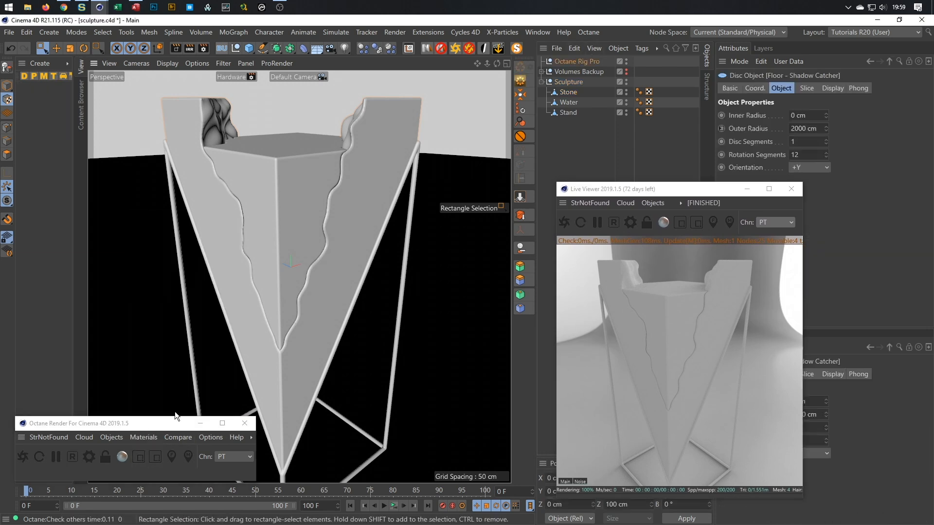
# - Create an Octane Glossy Material named Stone, show it in the Octane Node Editor, and assign it to the Stone object
pyautogui.click(144, 438)
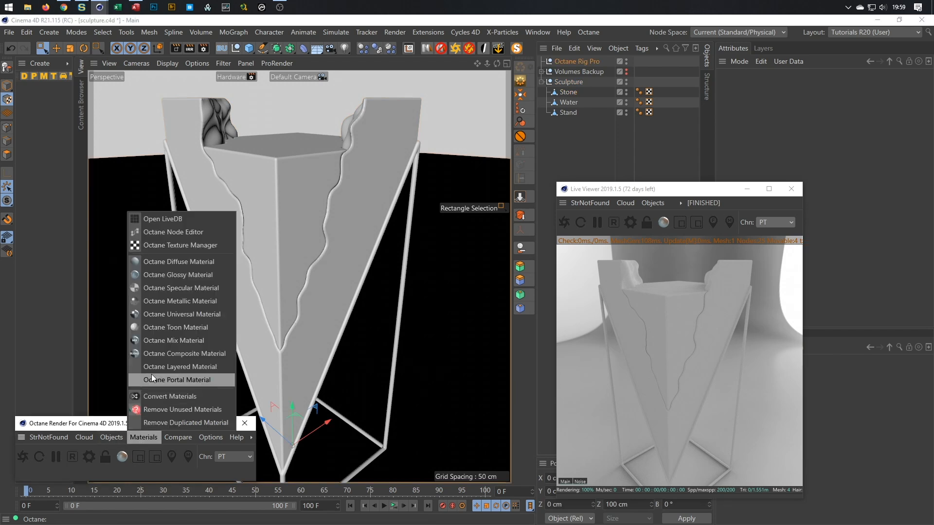
pyautogui.click(161, 277)
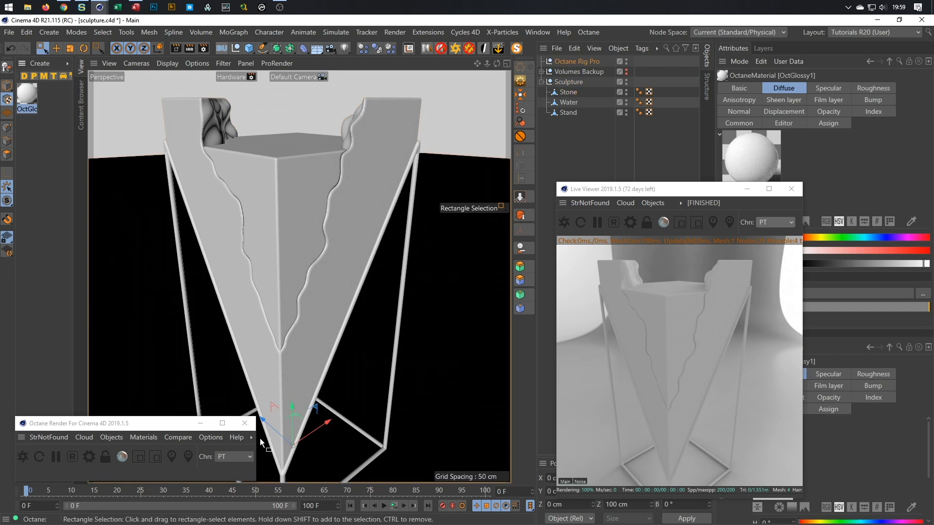
pyautogui.click(143, 437)
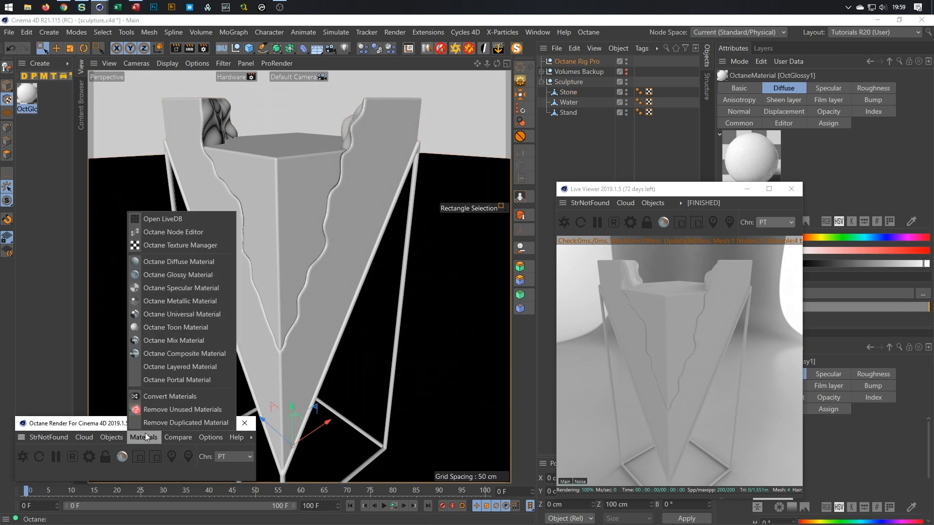
pyautogui.click(161, 232)
pyautogui.moveTo(335, 130); pyautogui.dragTo(191, 121)
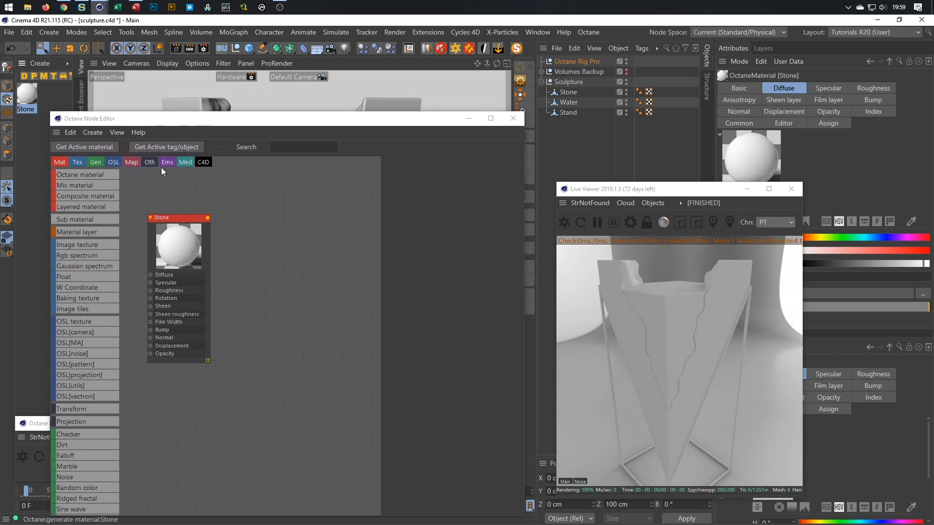
pyautogui.moveTo(30, 98); pyautogui.dragTo(570, 93)
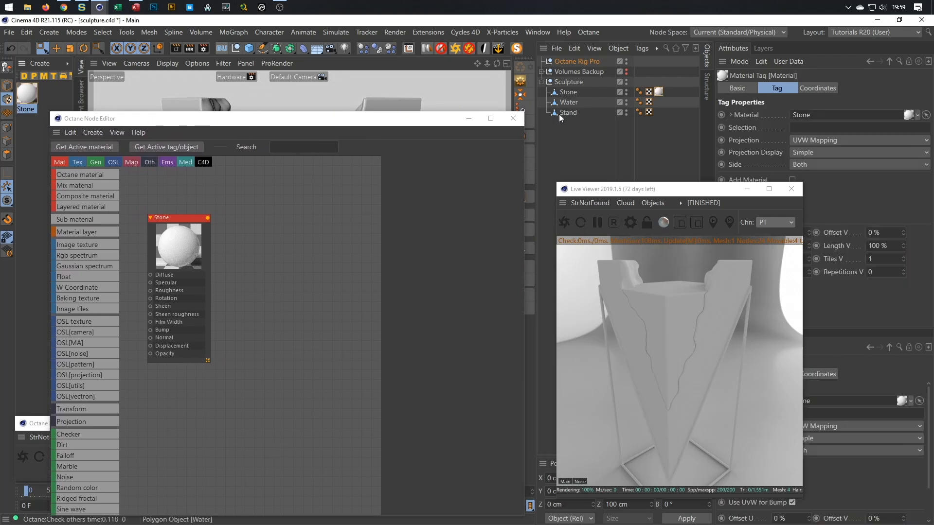
# - Add an RGB spectrum node to the Stone material's Diffuse input and set its colour value V to 73 %
pyautogui.moveTo(187, 250); pyautogui.dragTo(288, 241)
pyautogui.click(286, 209)
pyautogui.moveTo(287, 209); pyautogui.dragTo(308, 212, button='middle')
pyautogui.moveTo(80, 260); pyautogui.dragTo(274, 266)
pyautogui.moveTo(210, 241); pyautogui.dragTo(202, 257)
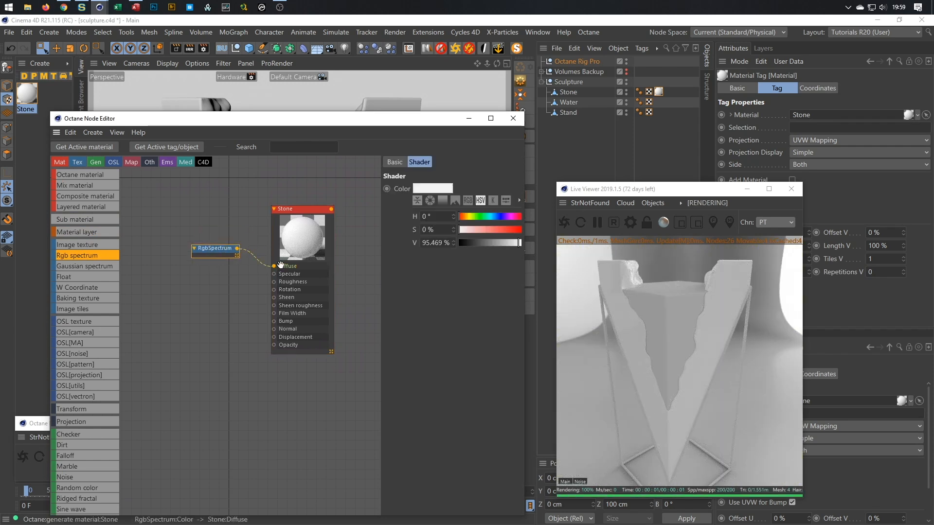
pyautogui.click(512, 243)
pyautogui.moveTo(512, 244)
pyautogui.mouseDown()
pyautogui.moveTo(488, 249)
pyautogui.moveTo(505, 244)
pyautogui.mouseUp()
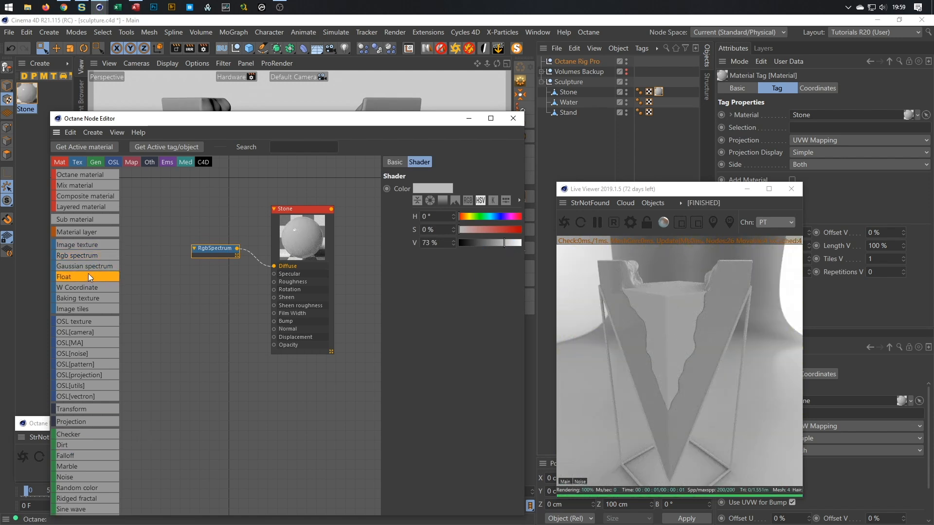
# - Connect a Float texture node to the Stone material's Roughness input and a Cinema 4D Noise node to its Bump input
pyautogui.moveTo(162, 284); pyautogui.dragTo(274, 282)
pyautogui.click(206, 293)
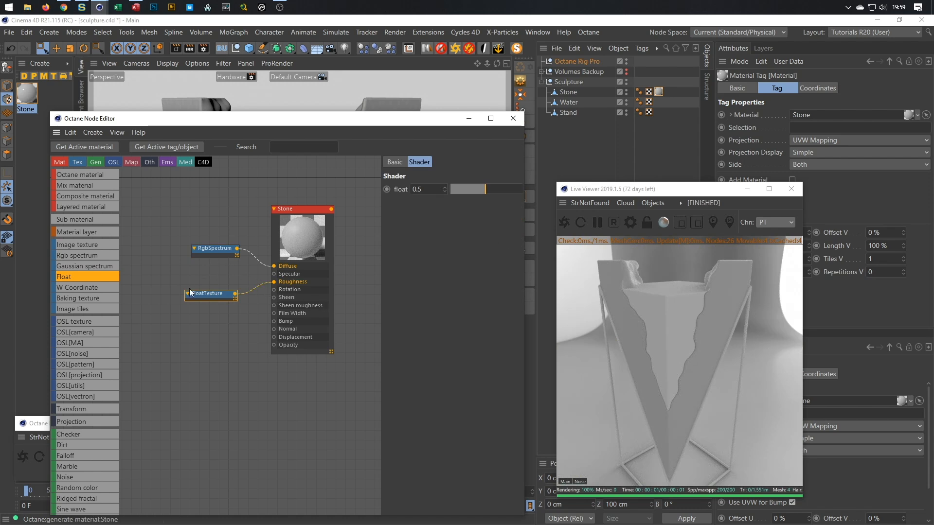
pyautogui.scroll(-5, 68, 435)
pyautogui.scroll(-13, 72, 442)
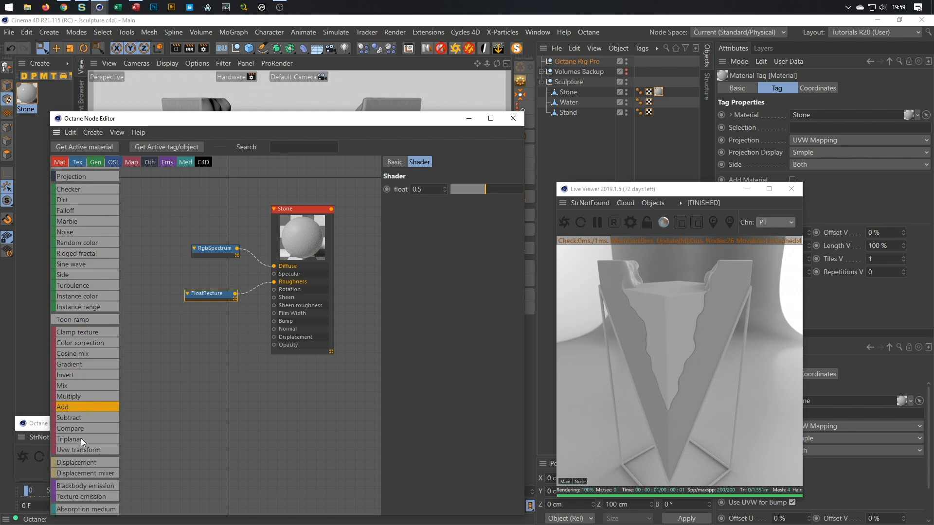
pyautogui.scroll(-2, 92, 434)
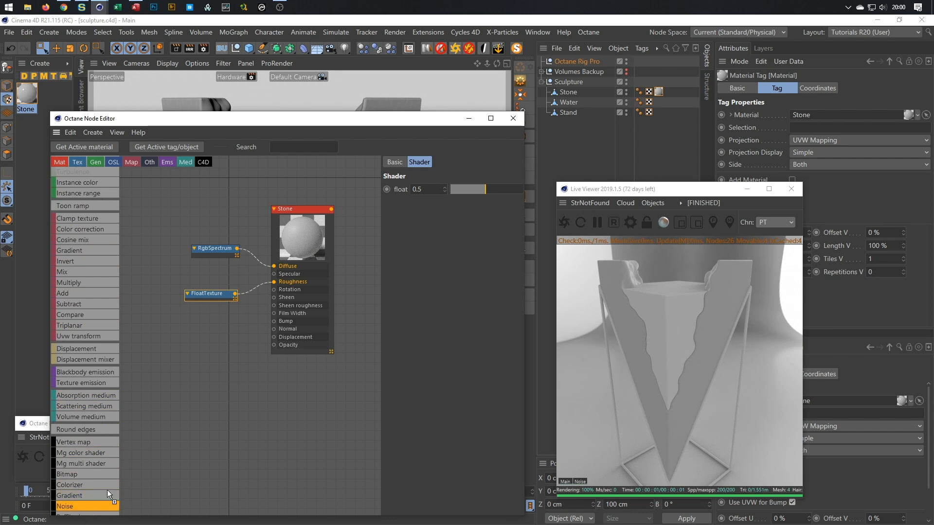
pyautogui.moveTo(189, 329); pyautogui.dragTo(190, 329)
pyautogui.moveTo(205, 295); pyautogui.dragTo(201, 274)
pyautogui.moveTo(240, 344); pyautogui.dragTo(274, 322)
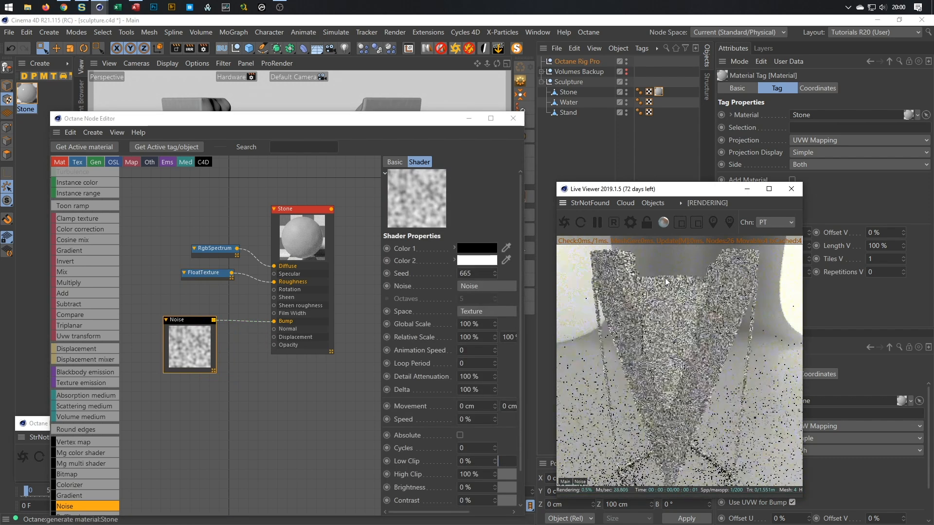
# - Set the projection of the Stone object's material tag to Cubic
pyautogui.moveTo(716, 276)
pyautogui.mouseDown()
pyautogui.moveTo(693, 382)
pyautogui.moveTo(738, 309)
pyautogui.moveTo(768, 292)
pyautogui.moveTo(700, 340)
pyautogui.mouseUp()
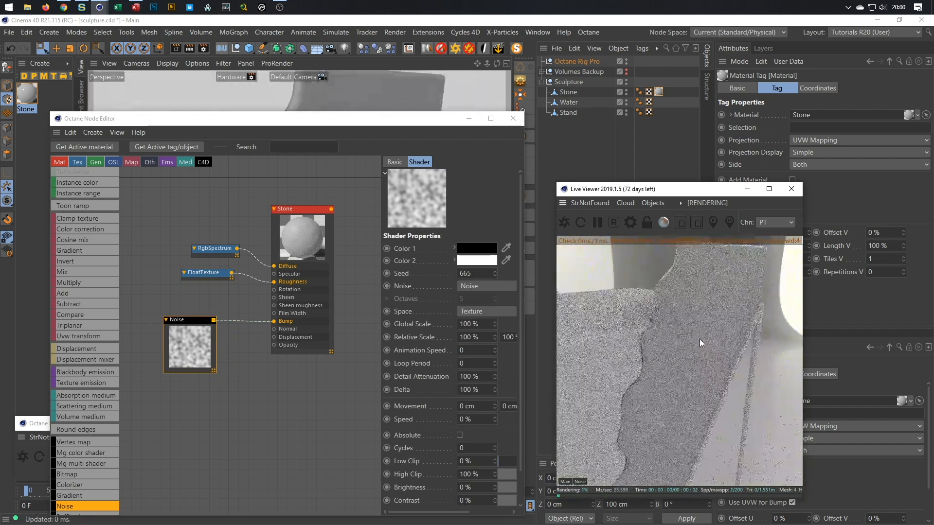
pyautogui.click(660, 93)
pyautogui.rightClick(843, 138)
pyautogui.click(832, 137)
pyautogui.click(852, 142)
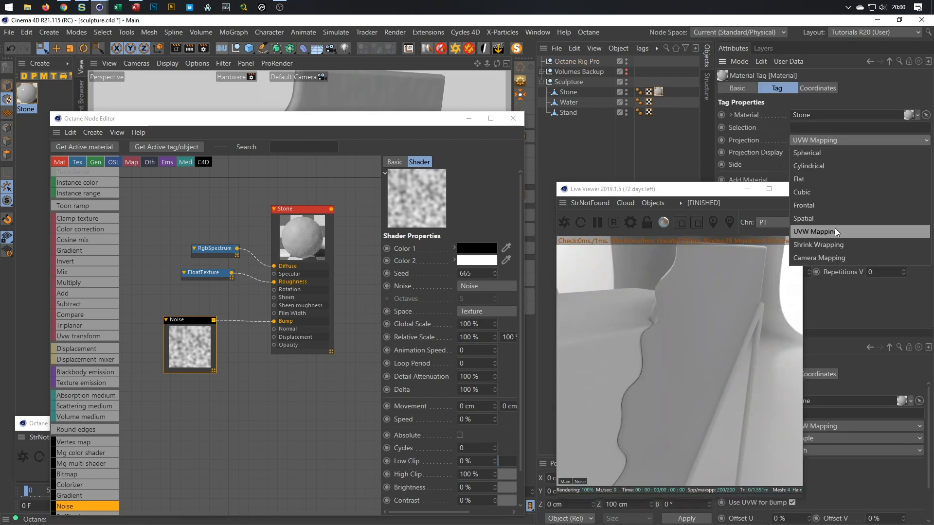
pyautogui.click(836, 192)
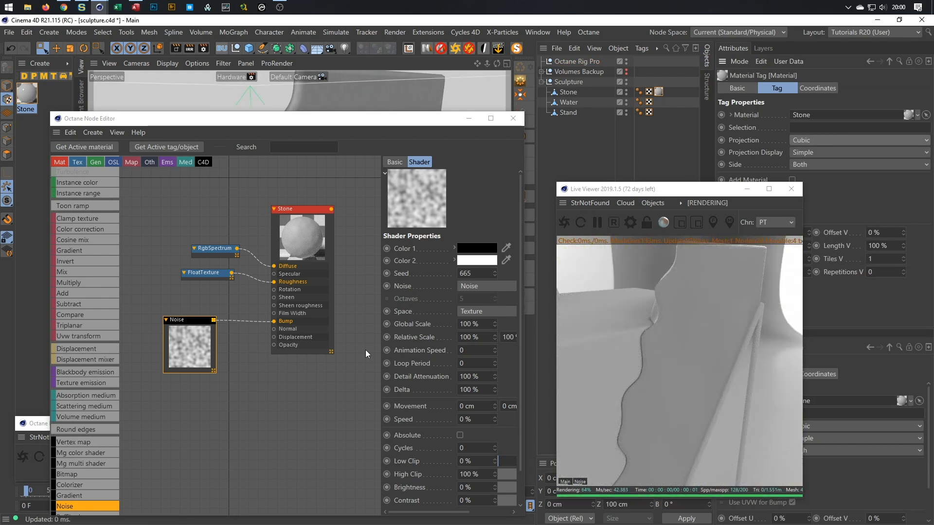
# - Set the bump Noise node's Global Scale to 10 %
pyautogui.click(184, 337)
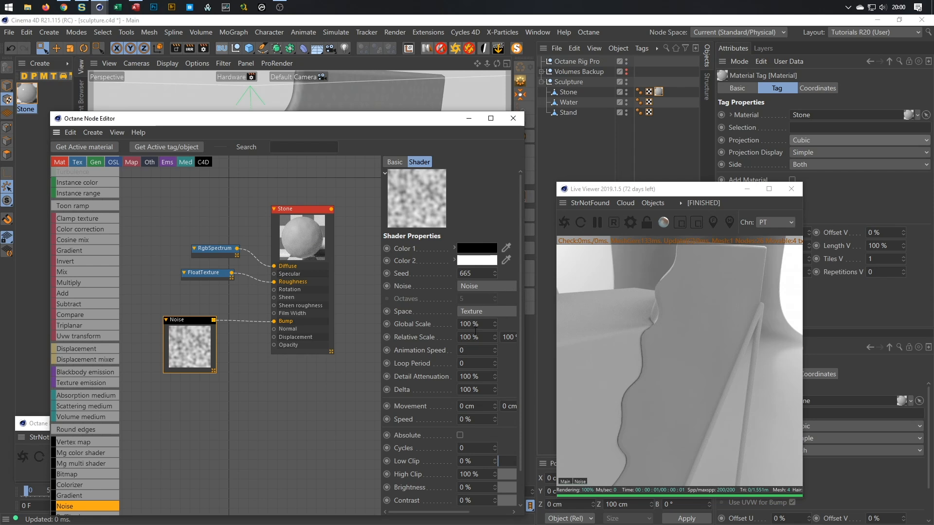
pyautogui.write('10')
pyautogui.press('Return')
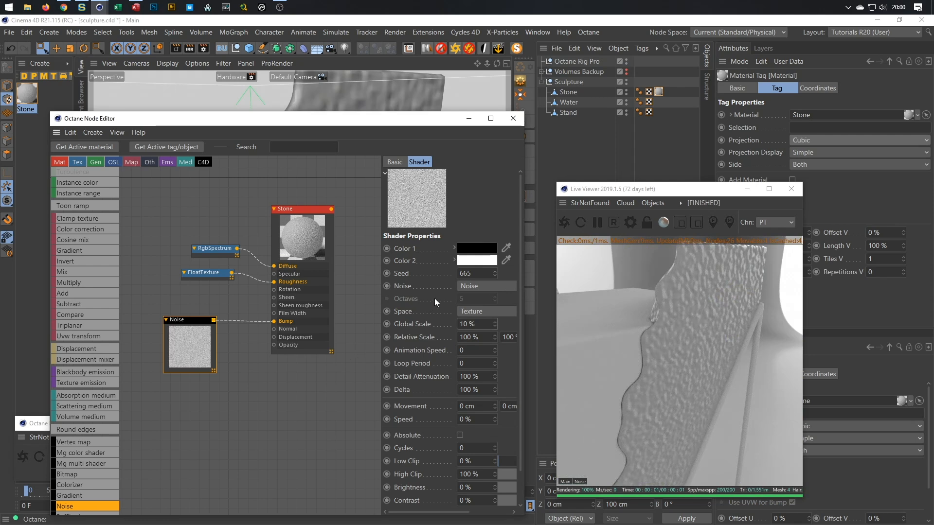
# - Change the bump Noise node's noise type to Naki and set its Global Scale to 30 %
pyautogui.click(479, 287)
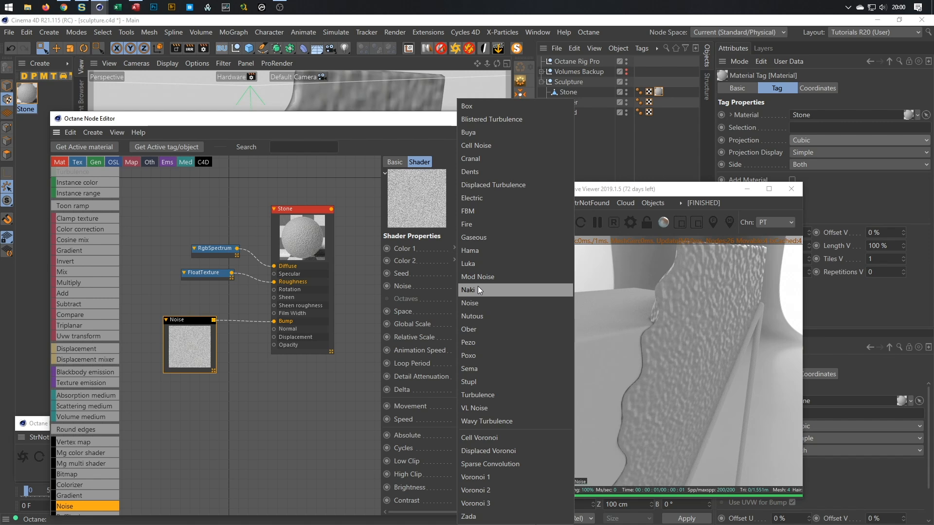
pyautogui.click(476, 290)
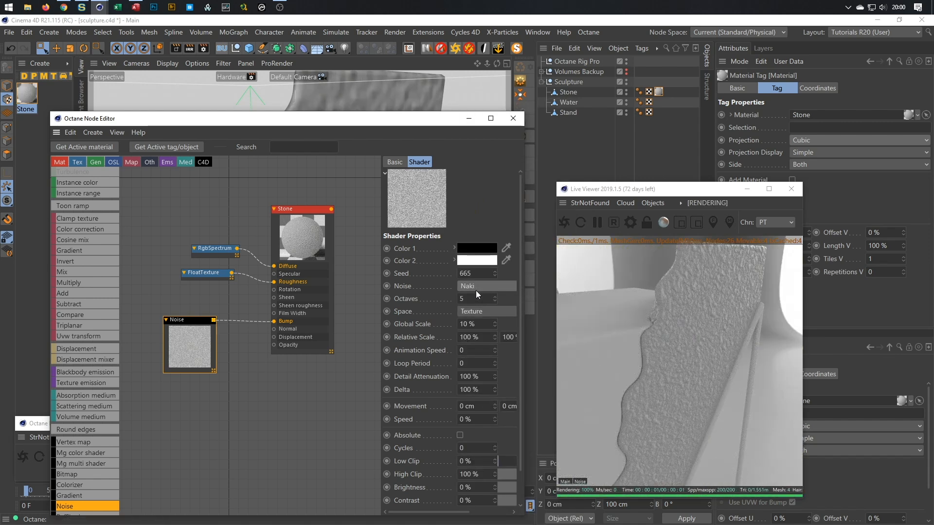
pyautogui.click(471, 323)
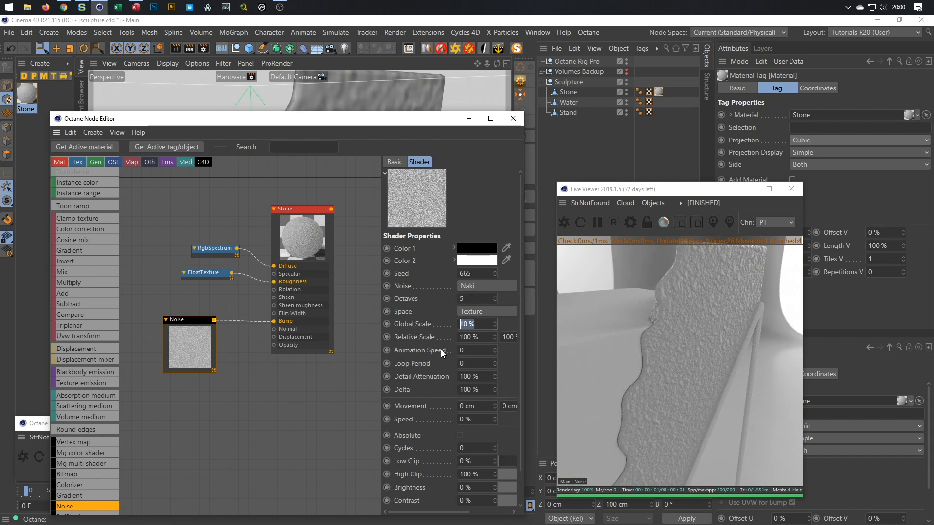
pyautogui.write('30')
pyautogui.press('Return')
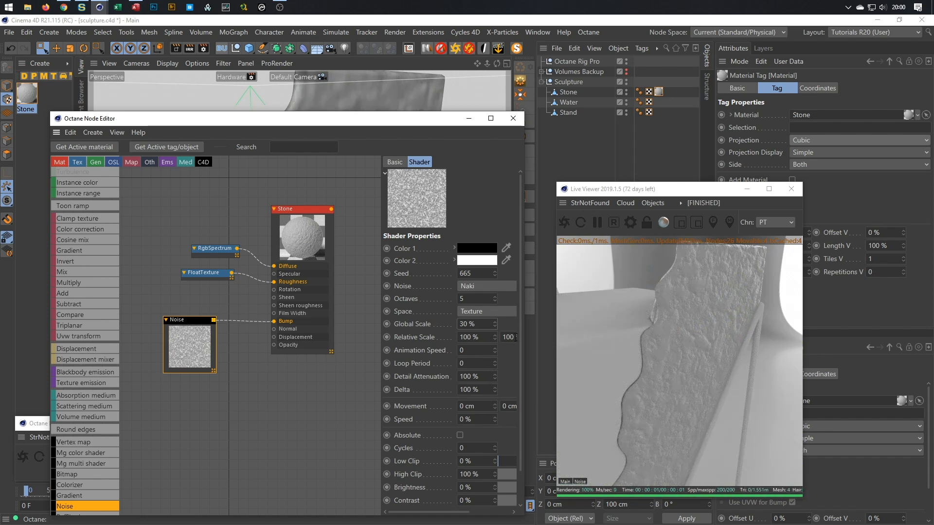
# - Disconnect the RgbSpectrum node from the Stone material's Diffuse input and move it away from the other nodes
pyautogui.moveTo(196, 321); pyautogui.dragTo(221, 329)
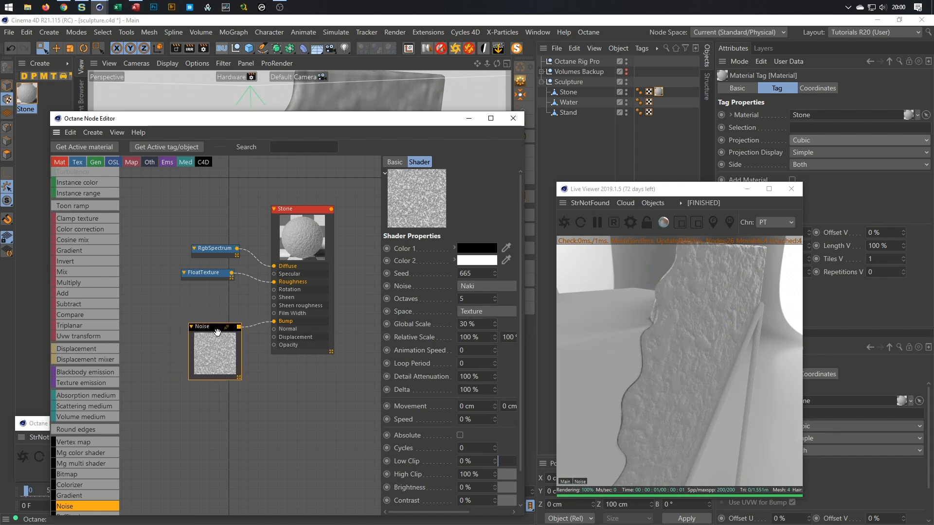
pyautogui.moveTo(219, 248); pyautogui.dragTo(190, 206)
pyautogui.moveTo(270, 266); pyautogui.dragTo(248, 246)
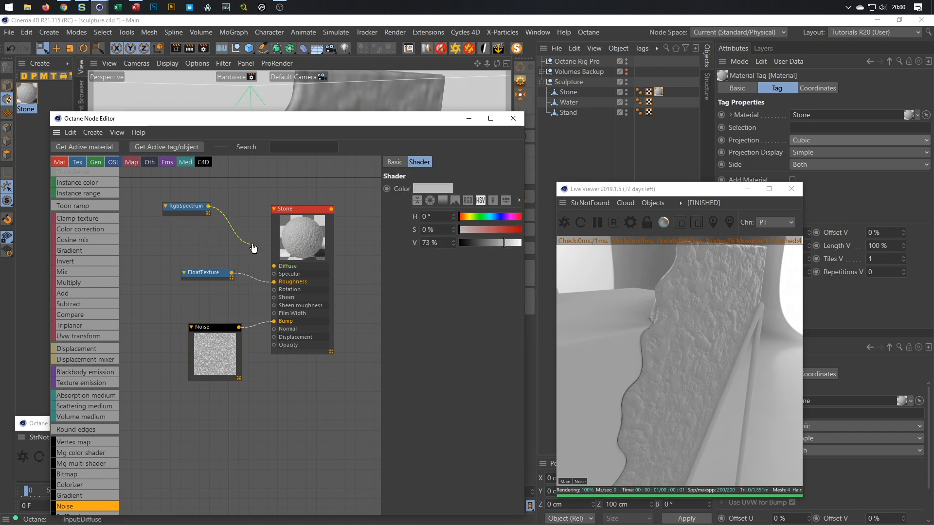
pyautogui.click(239, 331)
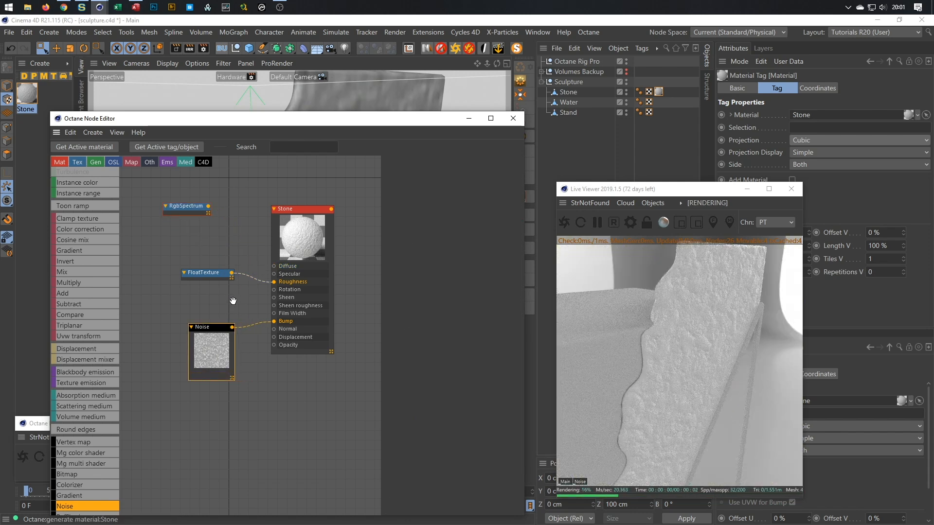
pyautogui.moveTo(180, 208); pyautogui.dragTo(159, 179)
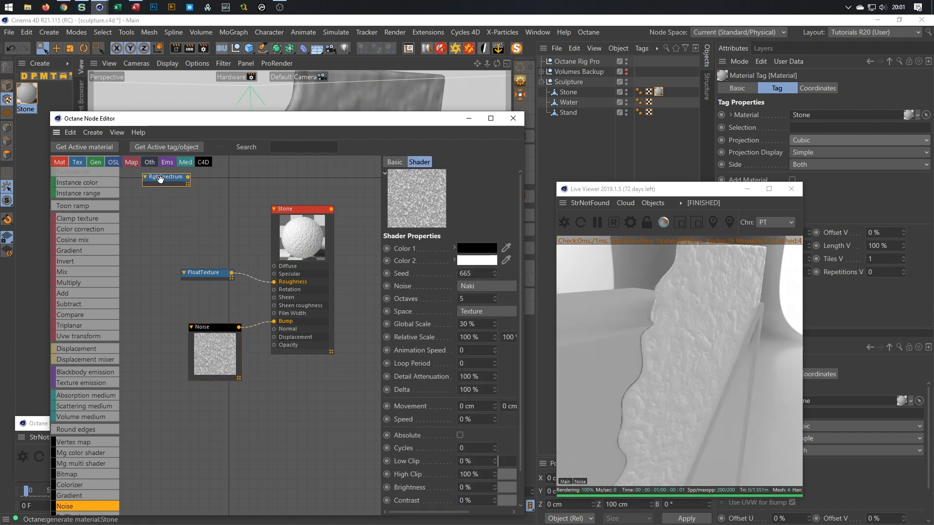
# - Connect the Noise node to the Stone material's Diffuse input as well and reposition it below the Float texture node
pyautogui.click(218, 329)
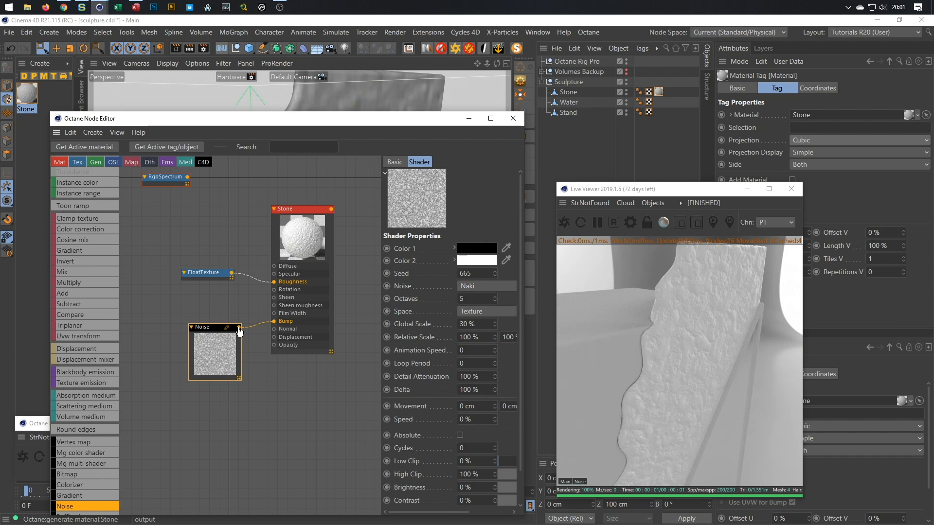
pyautogui.moveTo(212, 327); pyautogui.dragTo(193, 335)
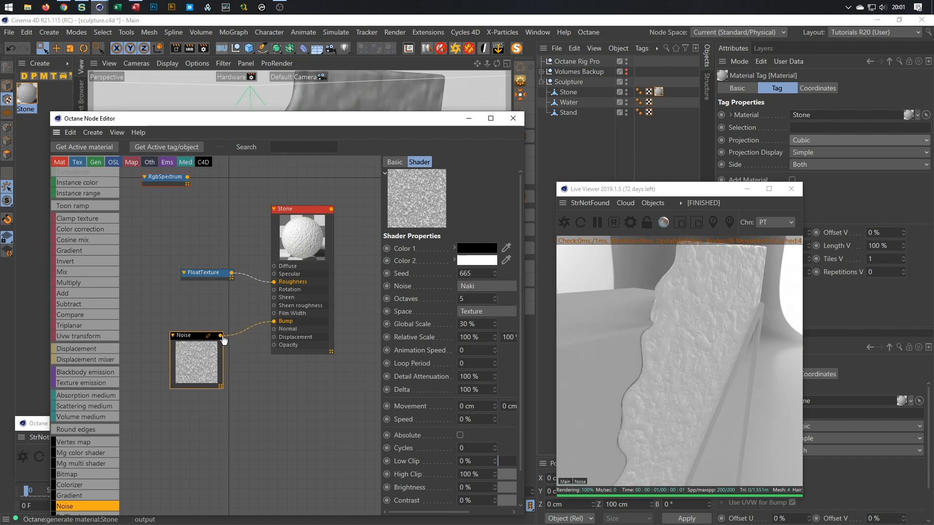
pyautogui.moveTo(222, 337); pyautogui.dragTo(275, 269)
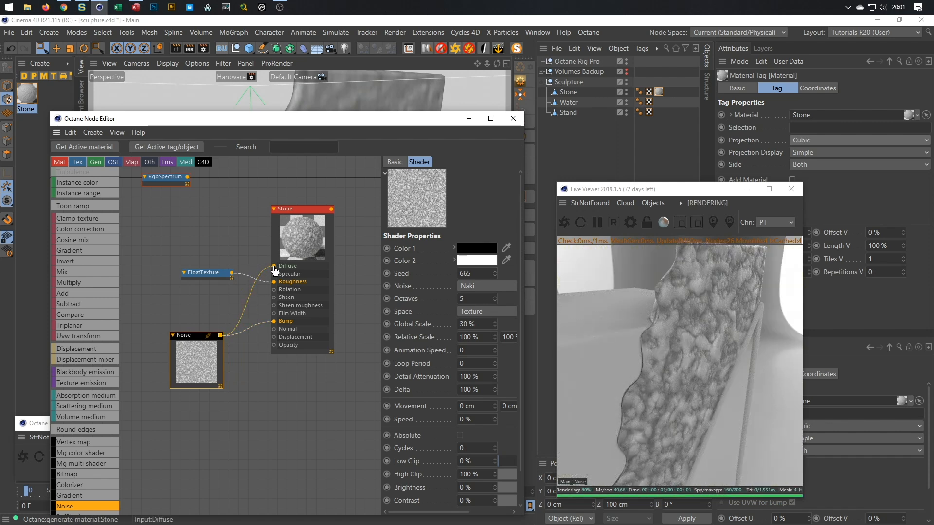
pyautogui.moveTo(198, 336); pyautogui.dragTo(144, 332)
pyautogui.moveTo(227, 323); pyautogui.dragTo(290, 332, button='middle')
pyautogui.moveTo(208, 345); pyautogui.dragTo(191, 380)
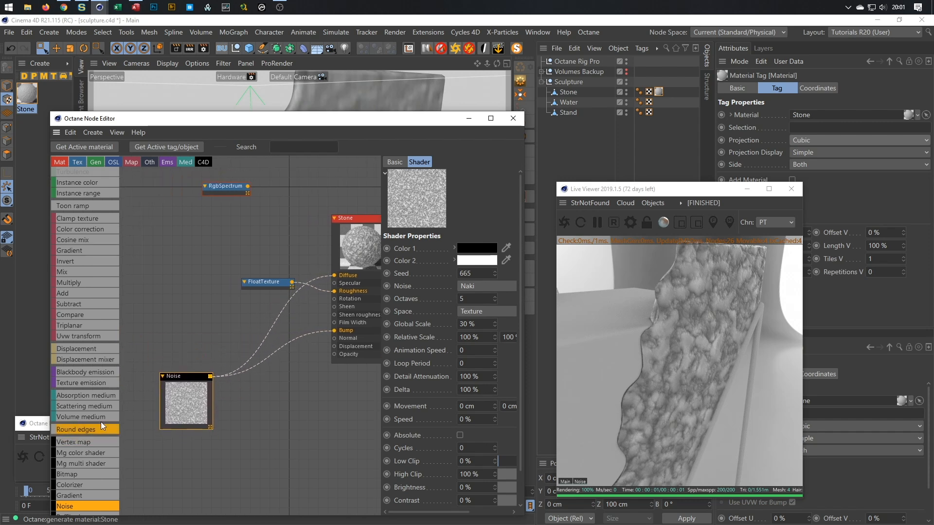
# - Add a Colorizer node feeding the Stone material's Diffuse input and place it above the Float texture node
pyautogui.scroll(-1, 100, 424)
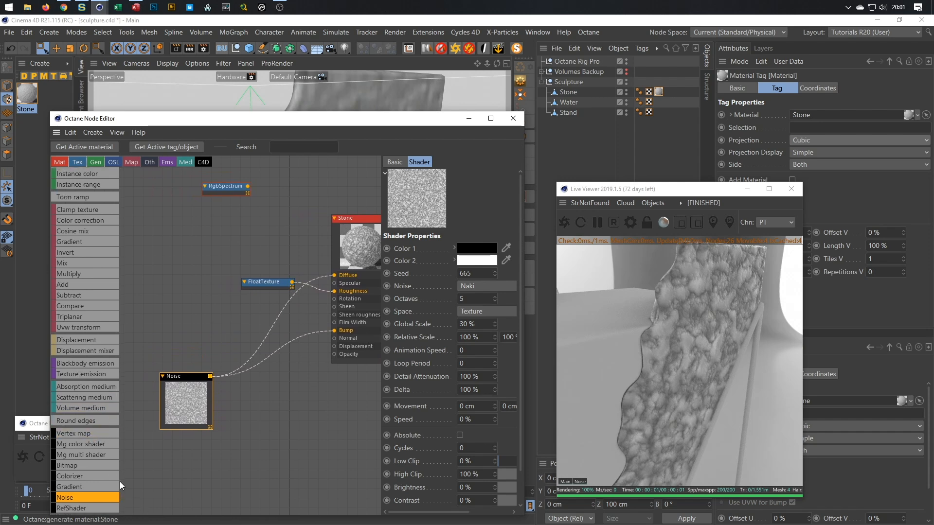
pyautogui.moveTo(112, 482); pyautogui.dragTo(243, 318)
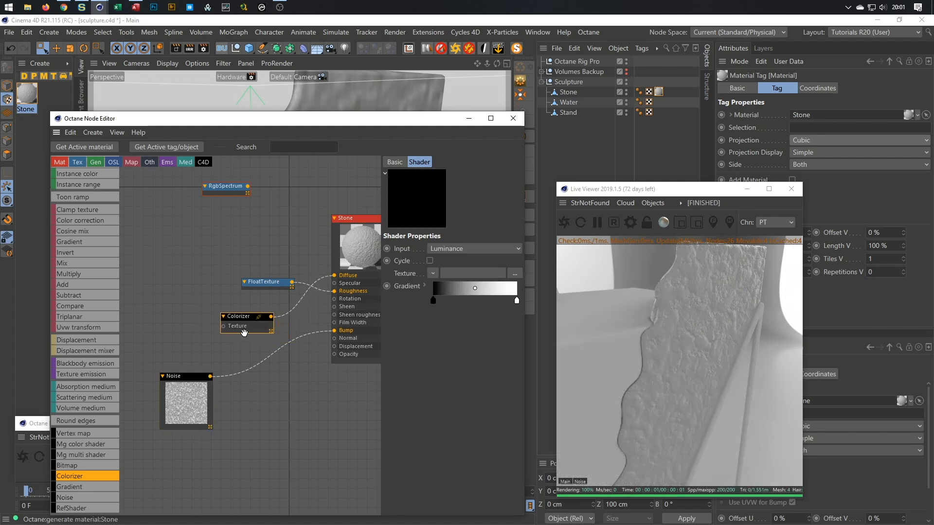
pyautogui.moveTo(212, 373); pyautogui.dragTo(266, 245)
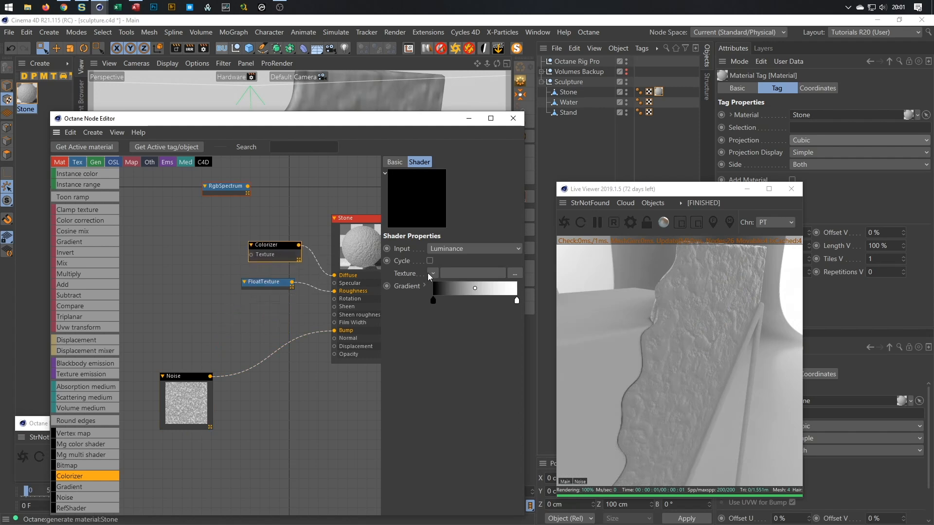
# - Load a Noise shader into the Colorizer's Texture slot and place its node beside the Colorizer
pyautogui.click(430, 274)
pyautogui.moveTo(460, 451)
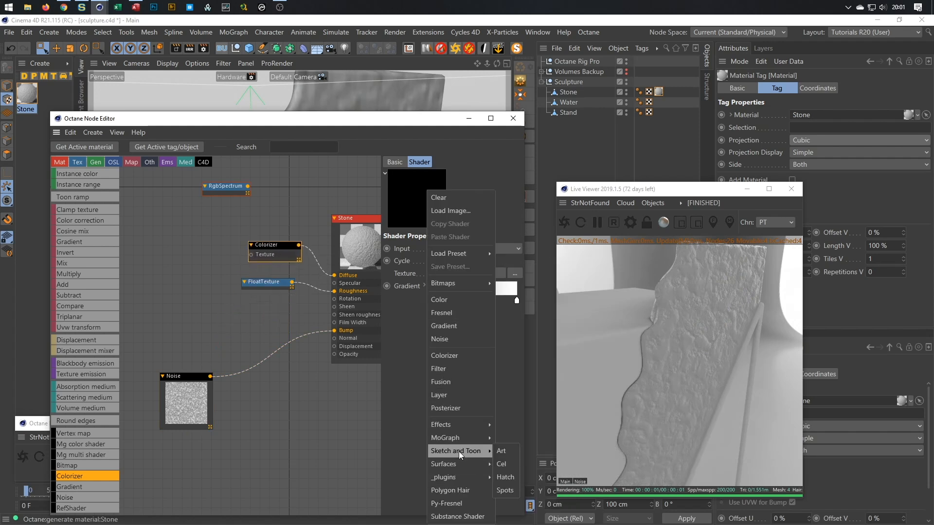
pyautogui.click(463, 340)
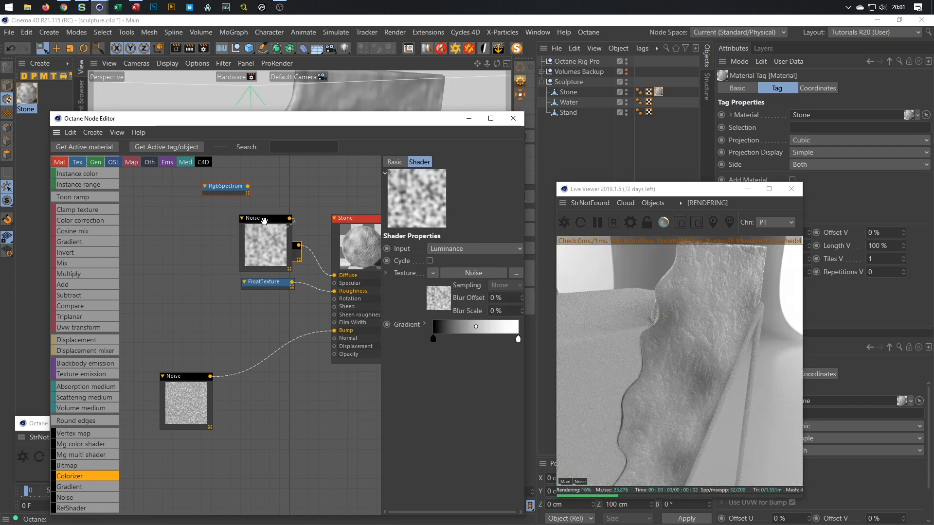
pyautogui.moveTo(263, 221); pyautogui.dragTo(190, 246)
pyautogui.click(190, 246)
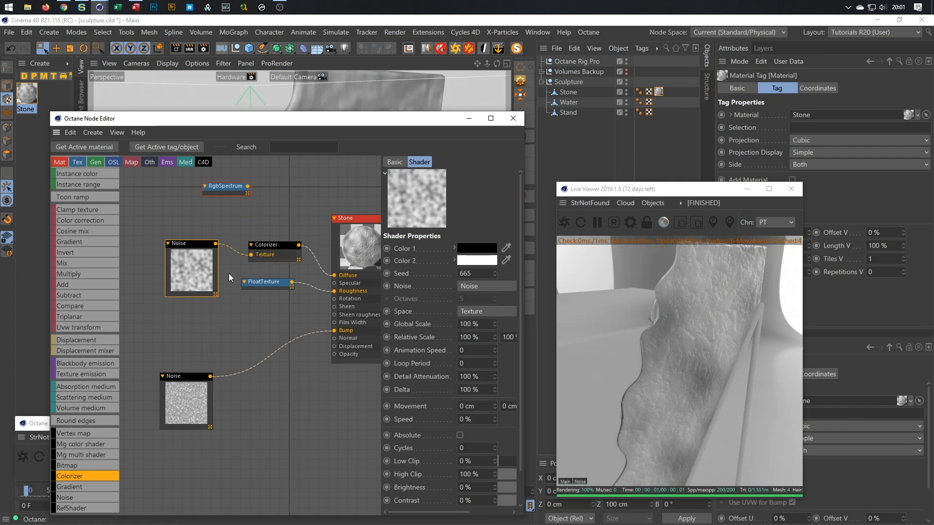
# - Set the Colorizer's Noise node to the Naki noise type and shift the Noise and Colorizer nodes slightly away from the Stone material
pyautogui.click(192, 378)
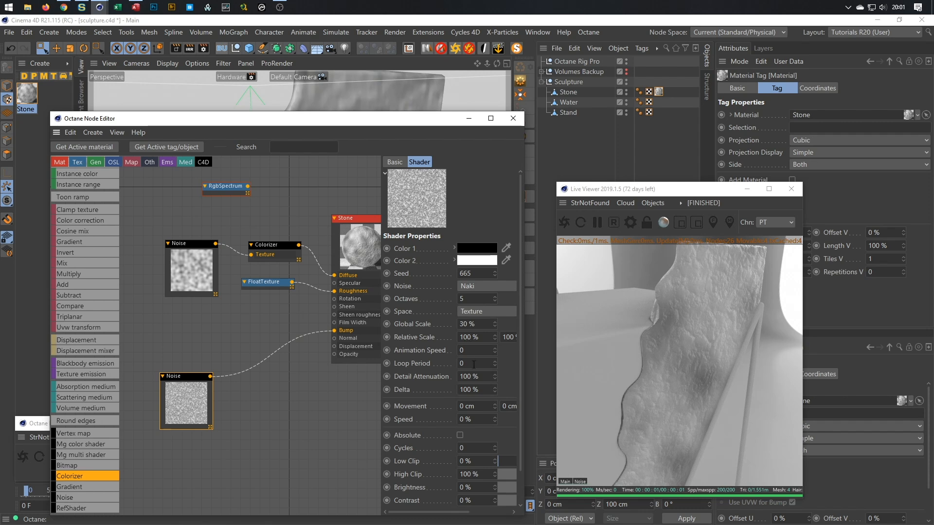
pyautogui.click(195, 251)
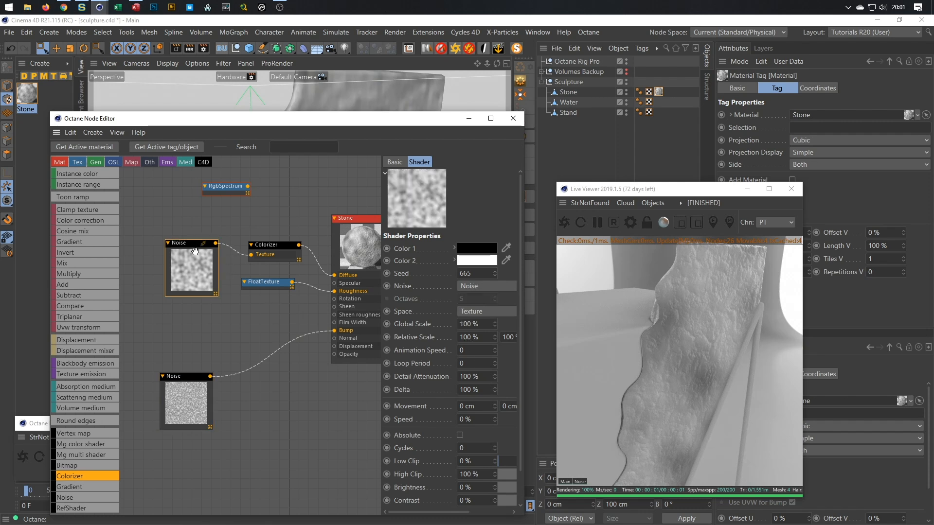
pyautogui.click(479, 286)
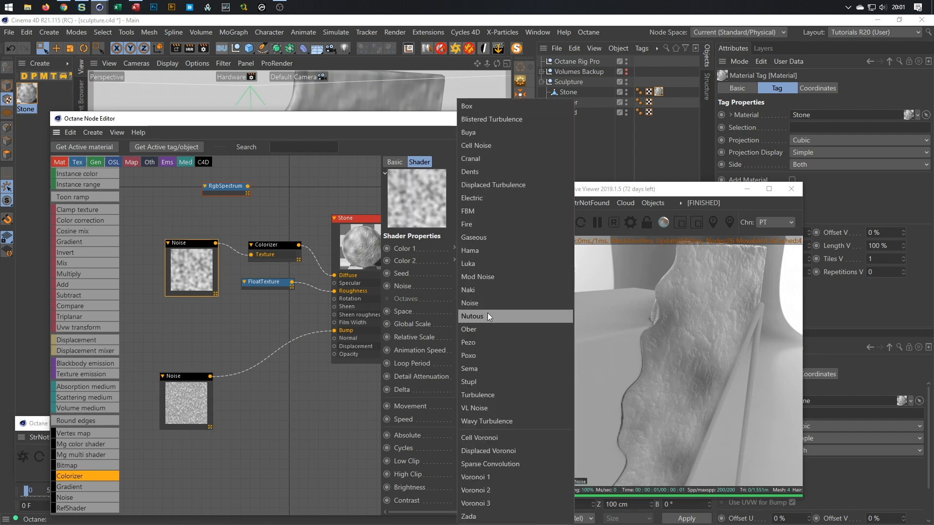
pyautogui.click(481, 307)
pyautogui.click(484, 326)
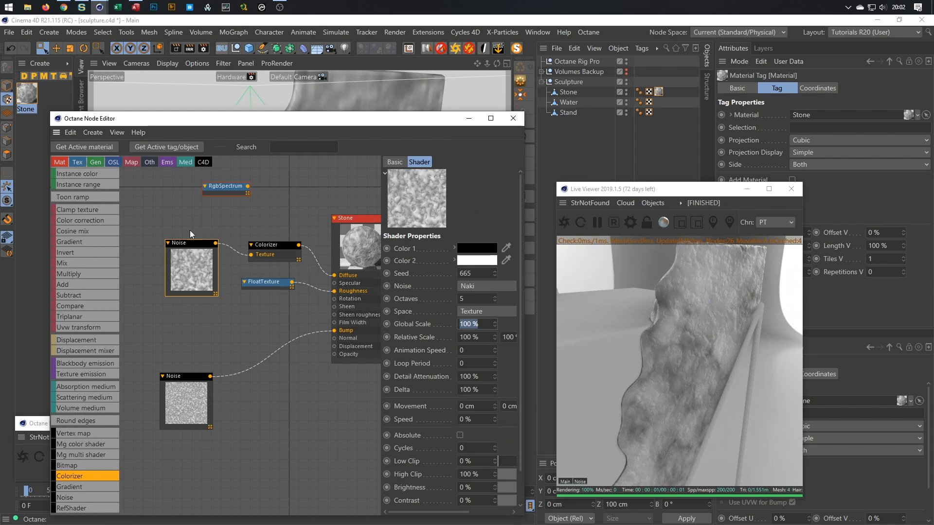
pyautogui.moveTo(194, 242); pyautogui.dragTo(177, 233)
pyautogui.moveTo(280, 244); pyautogui.dragTo(267, 235)
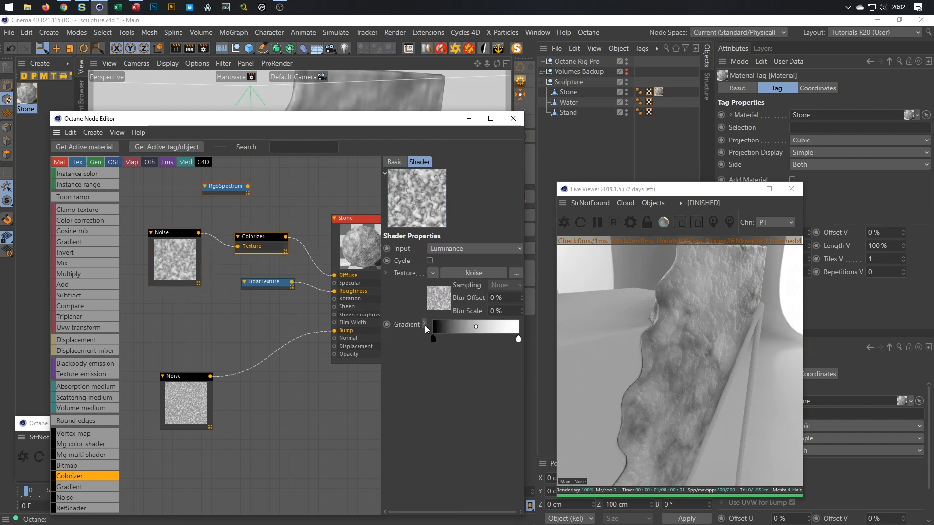
# - Expand the Colorizer's gradient settings and load the Flame 1 gradient preset
pyautogui.click(425, 324)
pyautogui.click(457, 445)
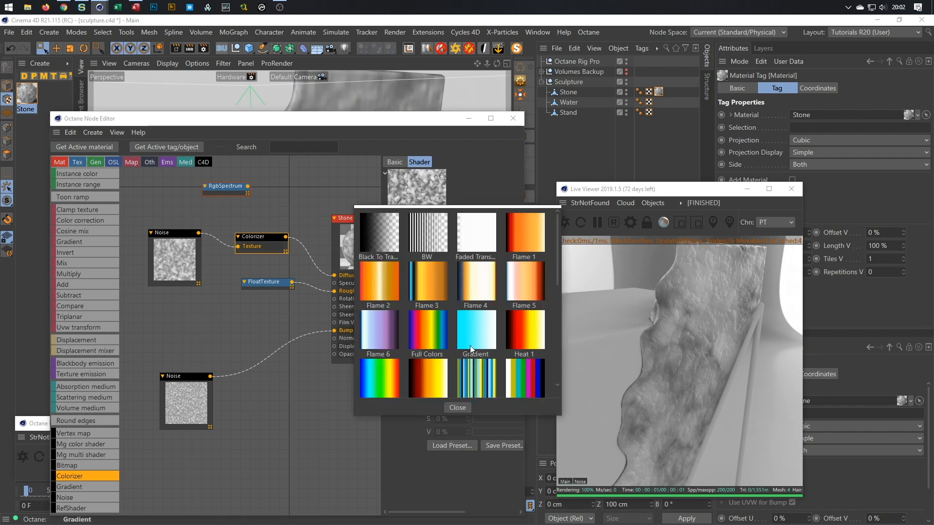
pyautogui.scroll(-5, 470, 346)
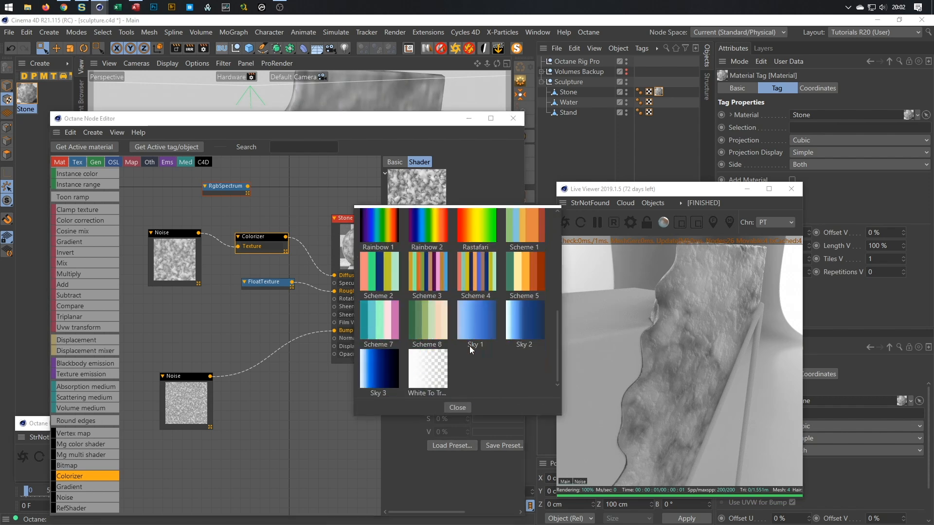
pyautogui.scroll(1, 469, 346)
pyautogui.scroll(5, 469, 345)
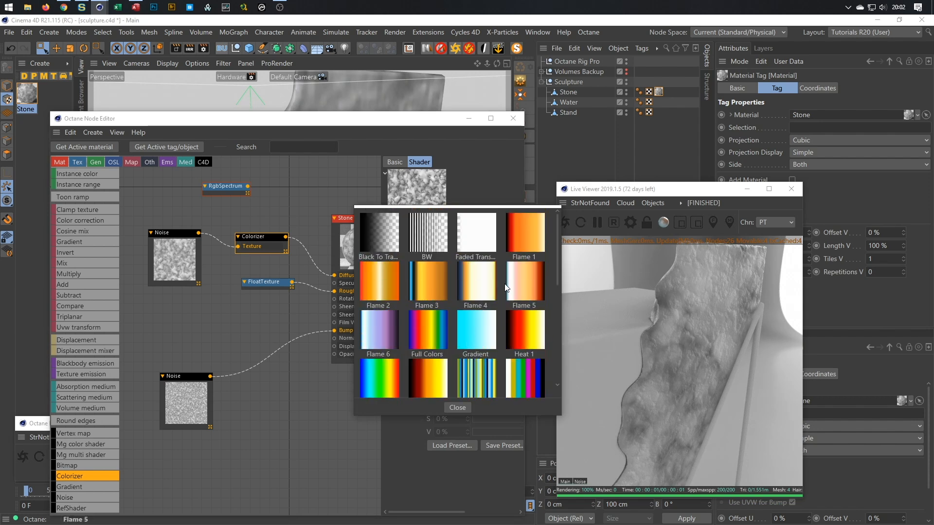
pyautogui.click(533, 241)
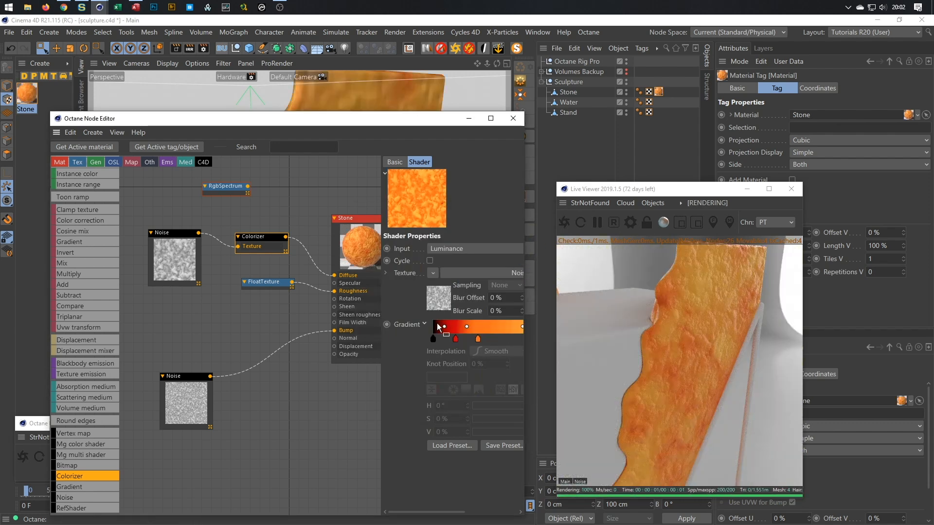
# - Widen the shader properties area and set the saturation of the gradient knot at 75 % to 37 %
pyautogui.click(448, 339)
pyautogui.moveTo(382, 344); pyautogui.dragTo(311, 345)
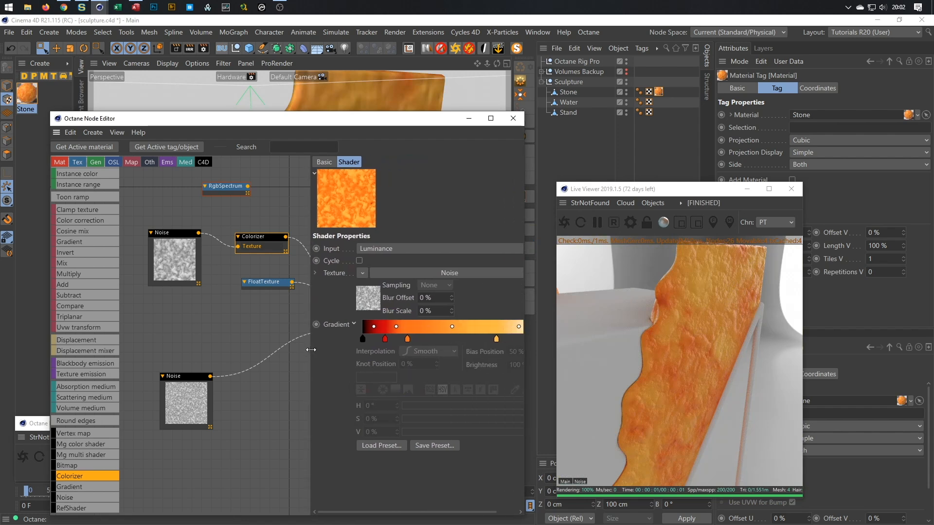
pyautogui.click(497, 339)
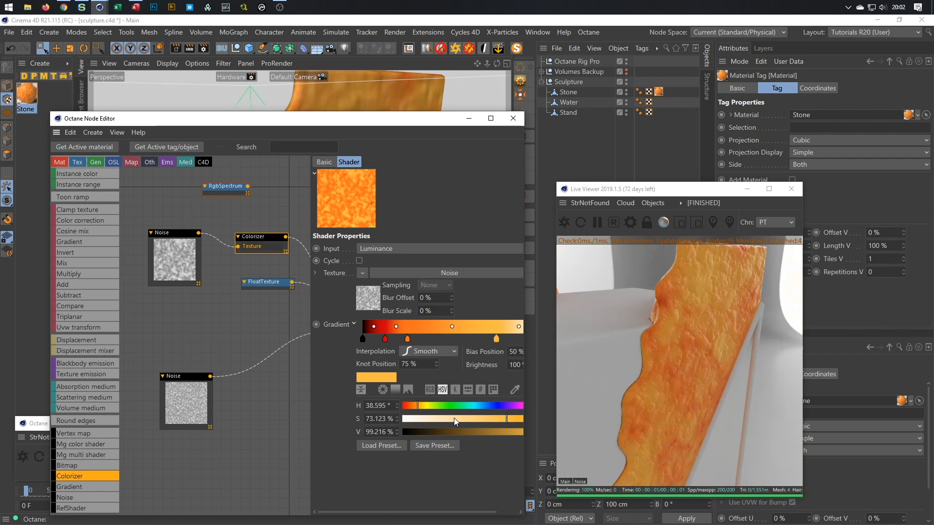
pyautogui.click(454, 418)
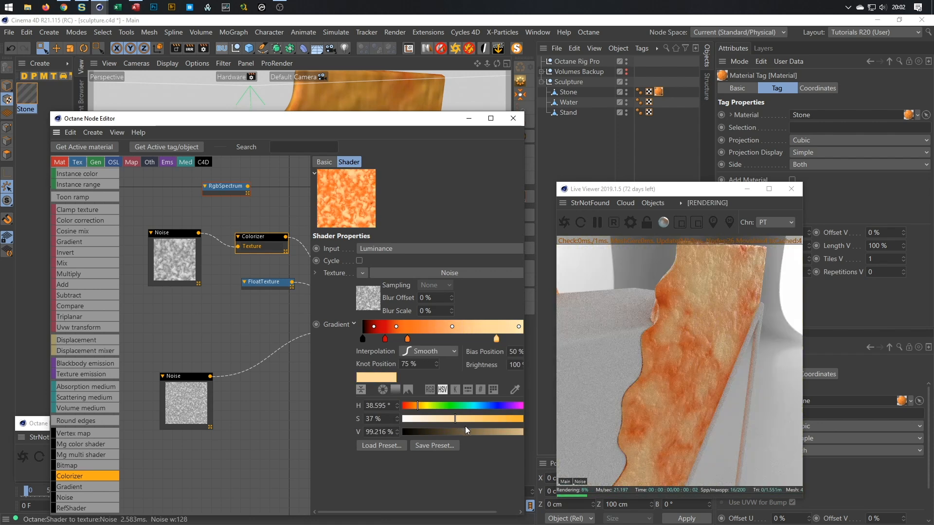
# - Tone the orange gradient knot at 25 % down to a brown with saturation 49 % and value 62 %
pyautogui.click(407, 339)
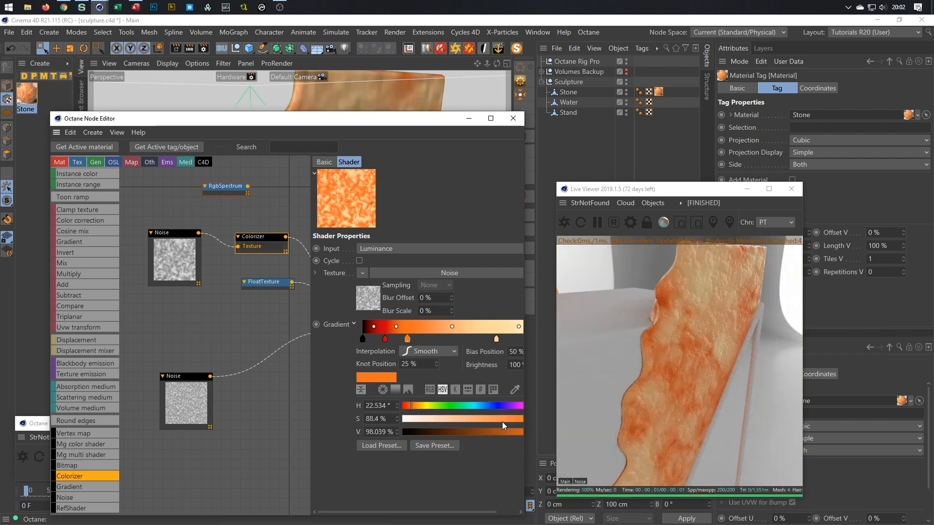
pyautogui.click(472, 420)
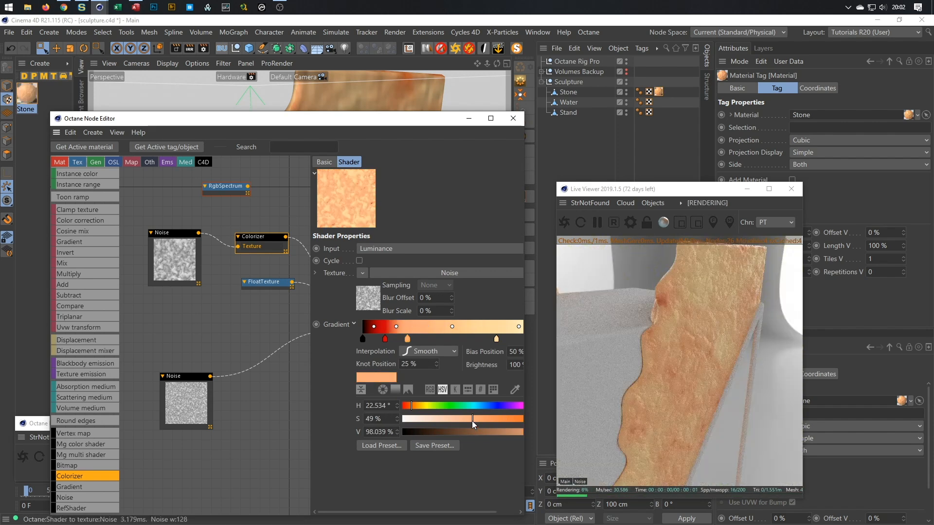
pyautogui.click(504, 432)
pyautogui.click(490, 432)
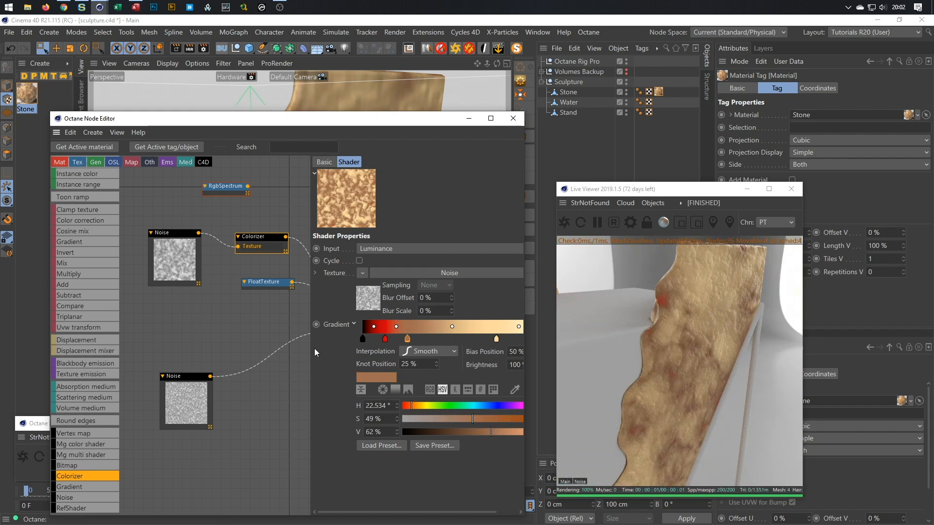
# - Make the whole gradient accessible and set the saturation of its end knot at 100 % to 9 %
pyautogui.moveTo(311, 348); pyautogui.dragTo(282, 348)
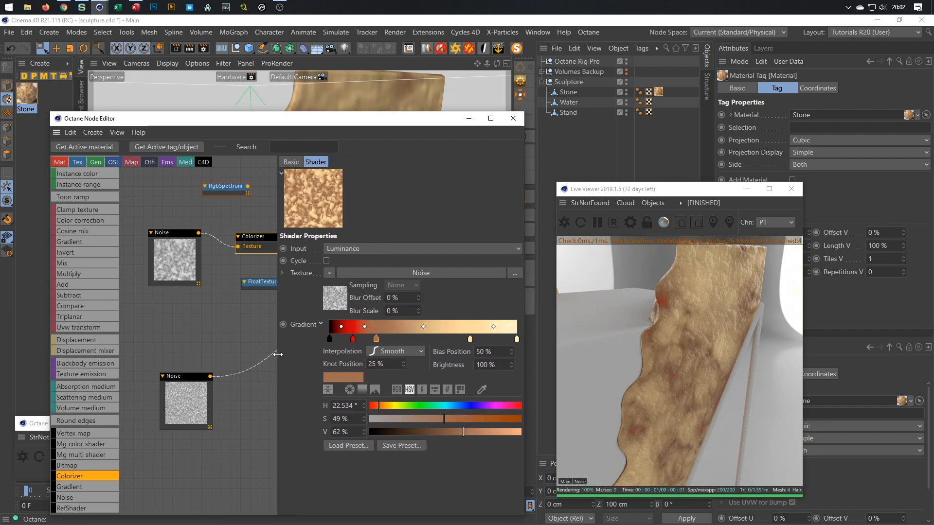
pyautogui.click(516, 340)
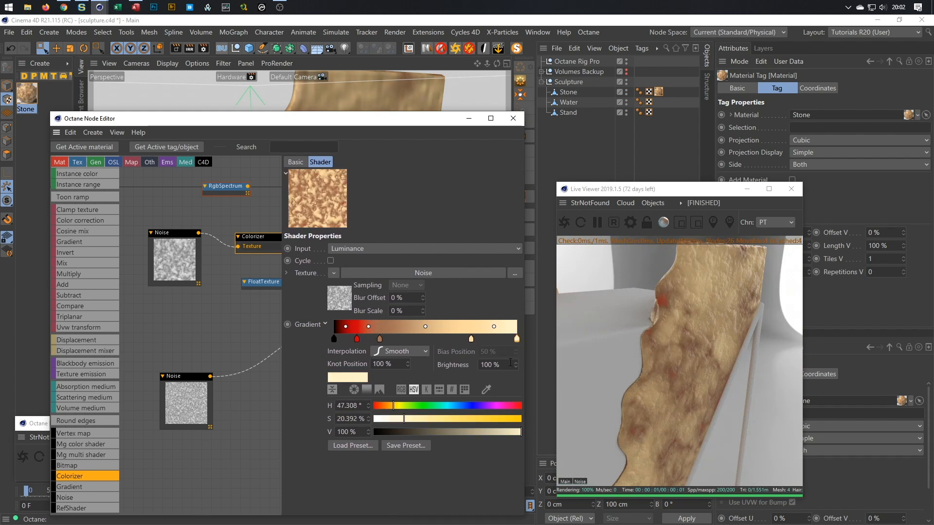
pyautogui.click(388, 419)
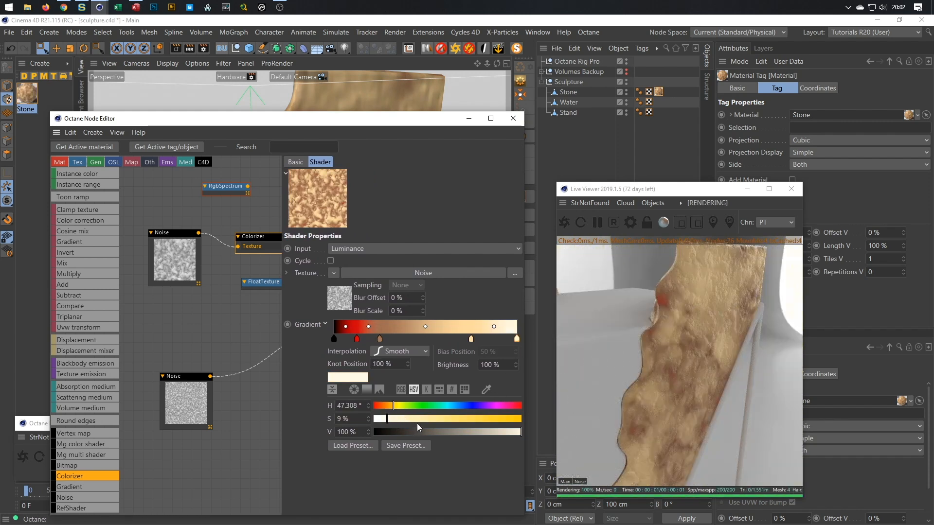
# - Soften the red gradient knot at 12.5 % to saturation 49 % and value 87 %
pyautogui.click(357, 339)
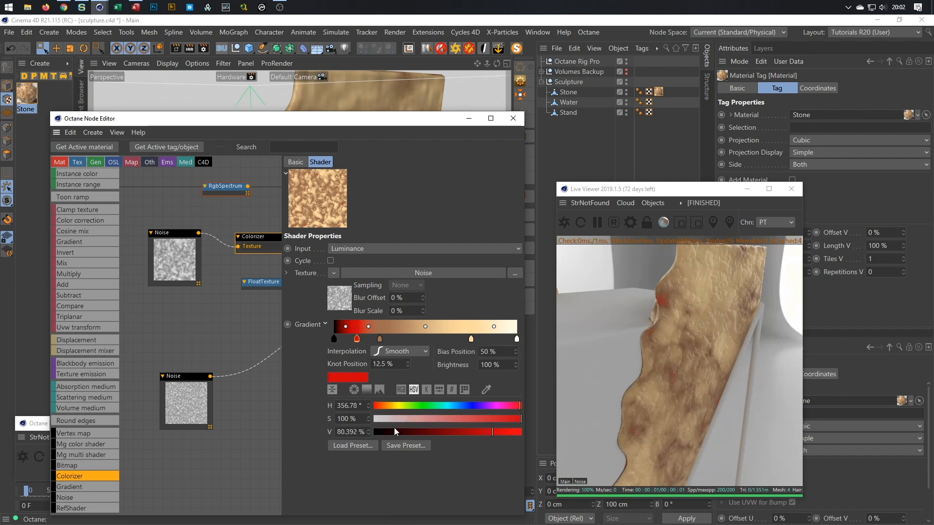
pyautogui.click(457, 418)
pyautogui.click(445, 419)
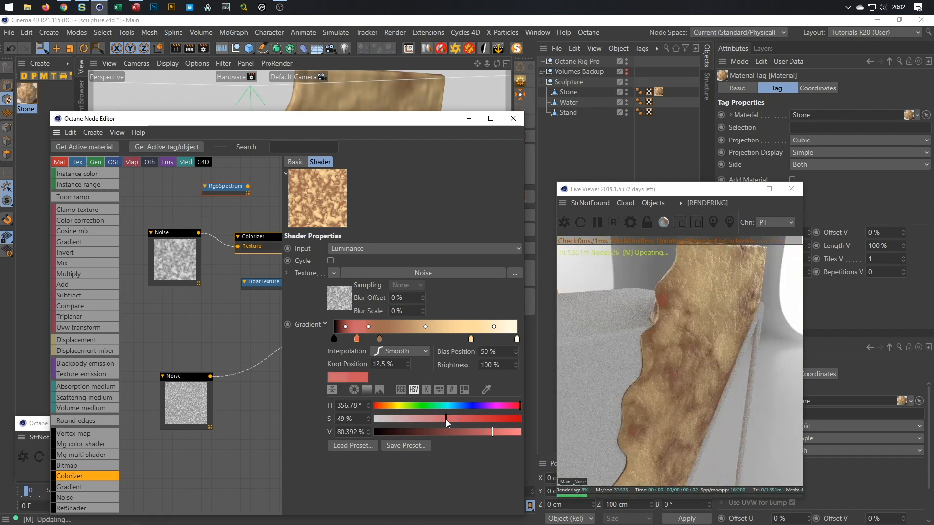
pyautogui.click(455, 430)
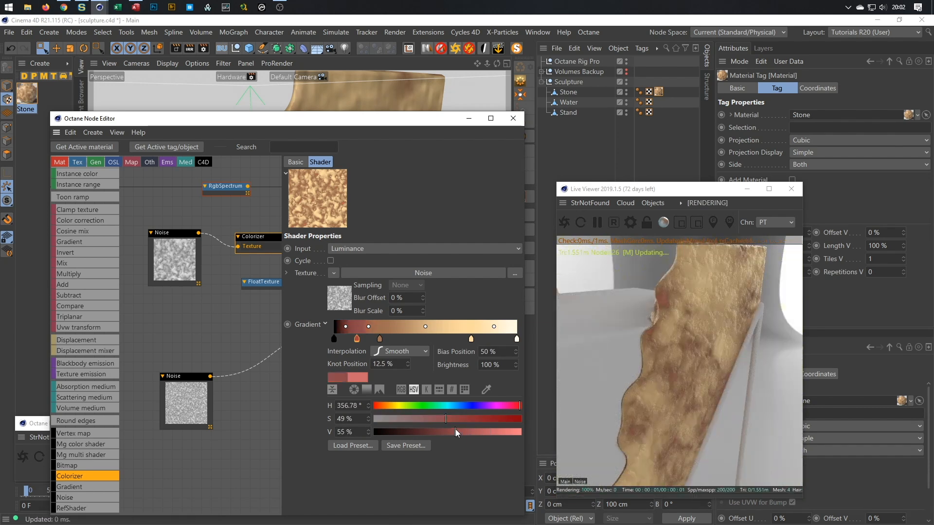
pyautogui.click(502, 430)
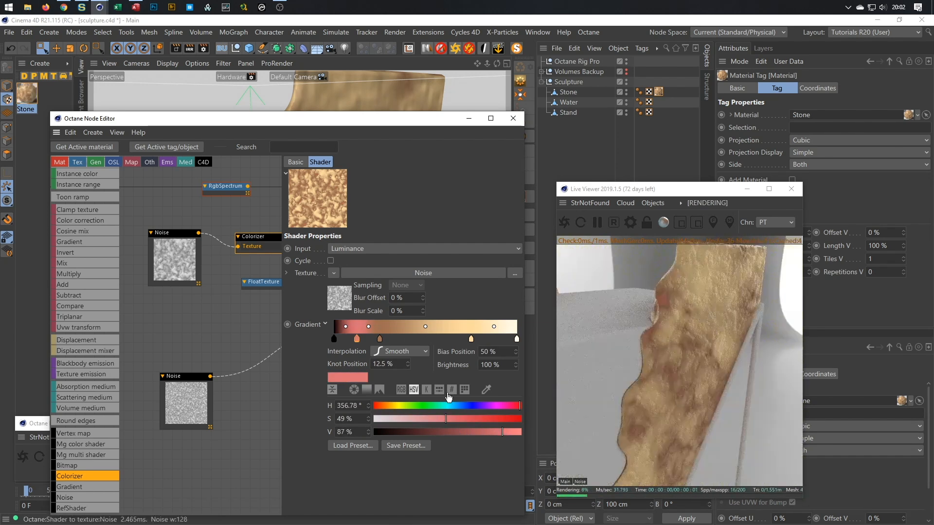
# - Lower the saturation of the gradient knot at 75 % to 15 %
pyautogui.click(471, 339)
pyautogui.click(403, 420)
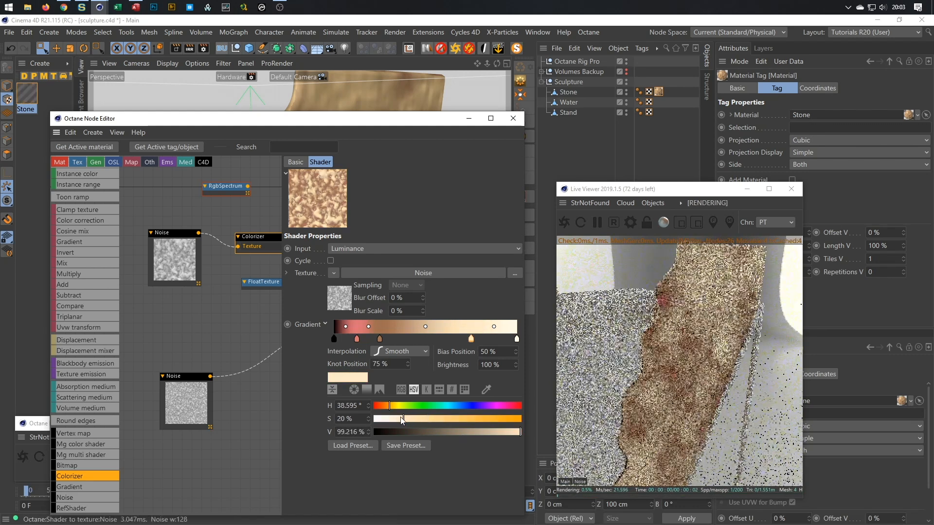
pyautogui.moveTo(403, 419); pyautogui.dragTo(394, 419)
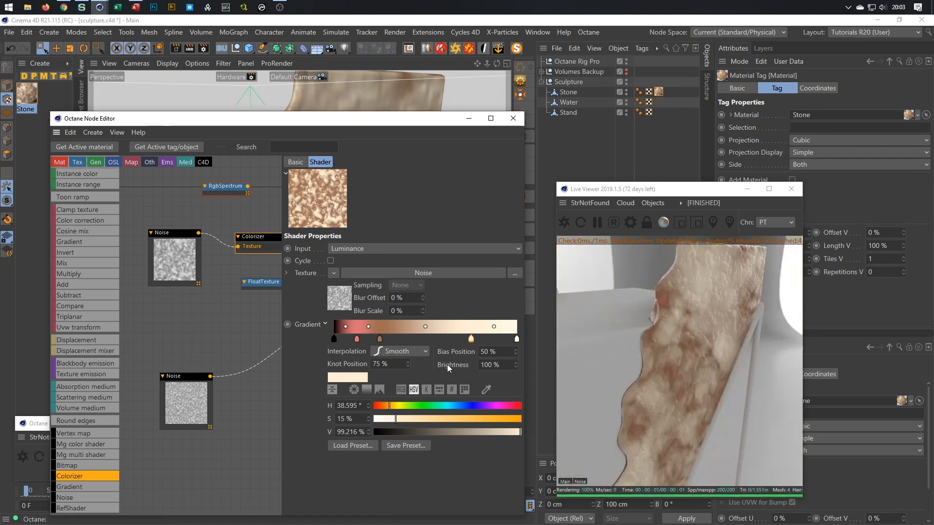
# - Change the pink gradient knot at 12.5 % to hue 25° and saturation 22 %
pyautogui.click(356, 339)
pyautogui.moveTo(413, 416); pyautogui.dragTo(384, 403)
pyautogui.click(393, 407)
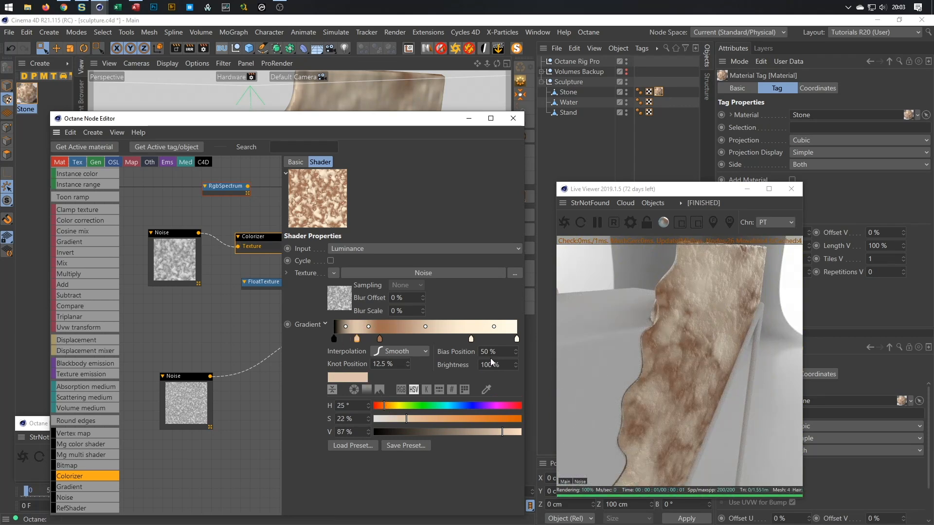
# - Change the brown gradient knot at 25 % to a pale beige with saturation 13 % and value 75 %
pyautogui.moveTo(674, 352)
pyautogui.mouseDown()
pyautogui.moveTo(536, 401)
pyautogui.moveTo(681, 423)
pyautogui.moveTo(735, 315)
pyautogui.mouseUp()
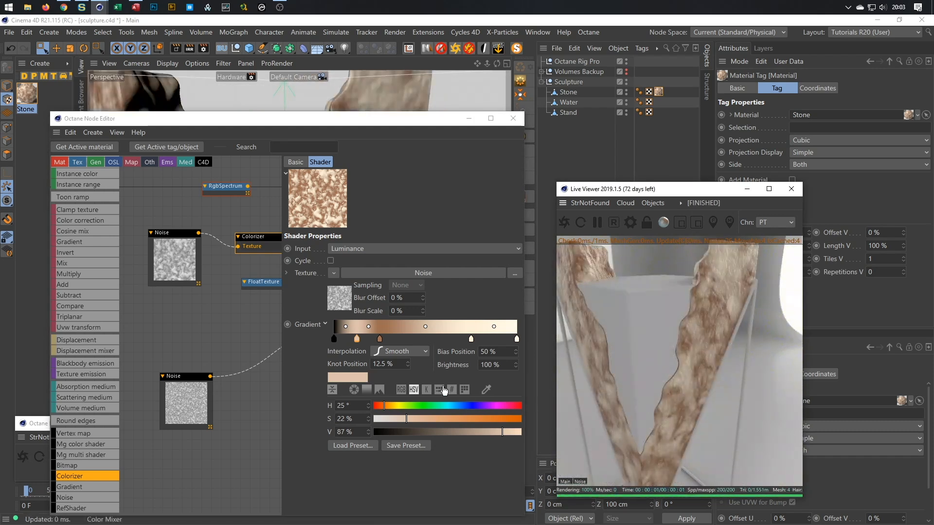
pyautogui.click(380, 339)
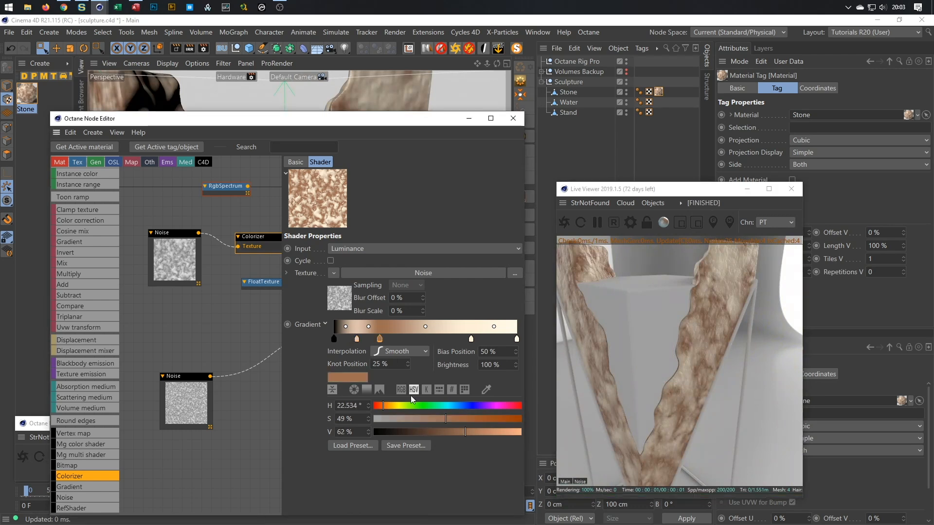
pyautogui.click(391, 420)
pyautogui.moveTo(481, 432); pyautogui.dragTo(510, 433)
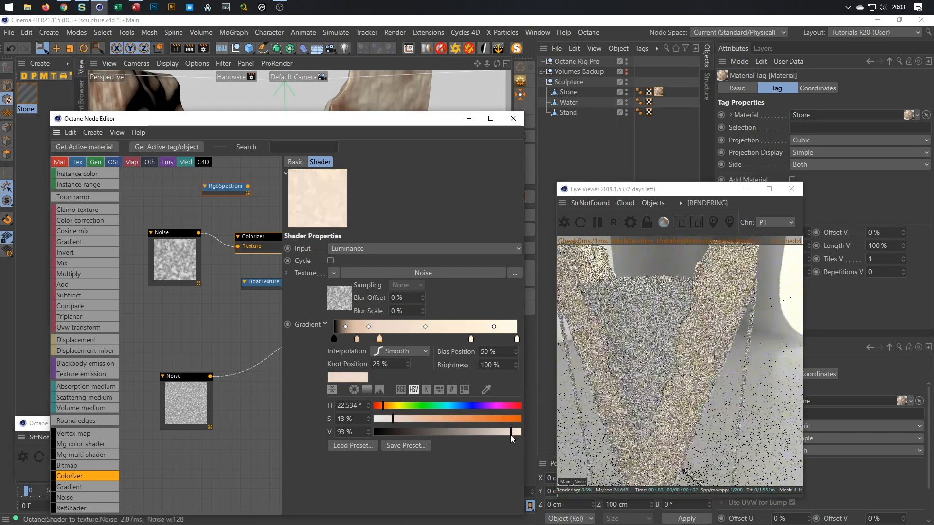
pyautogui.click(486, 433)
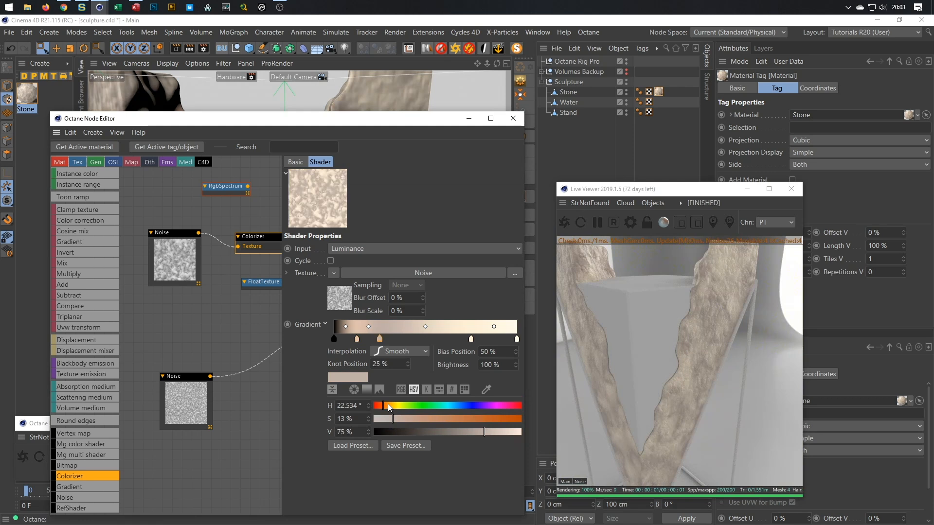
# - Set the brightness value of the gradient knot at 12.5 % to 61 % and of the knot at 25 % to 85 %
pyautogui.click(357, 339)
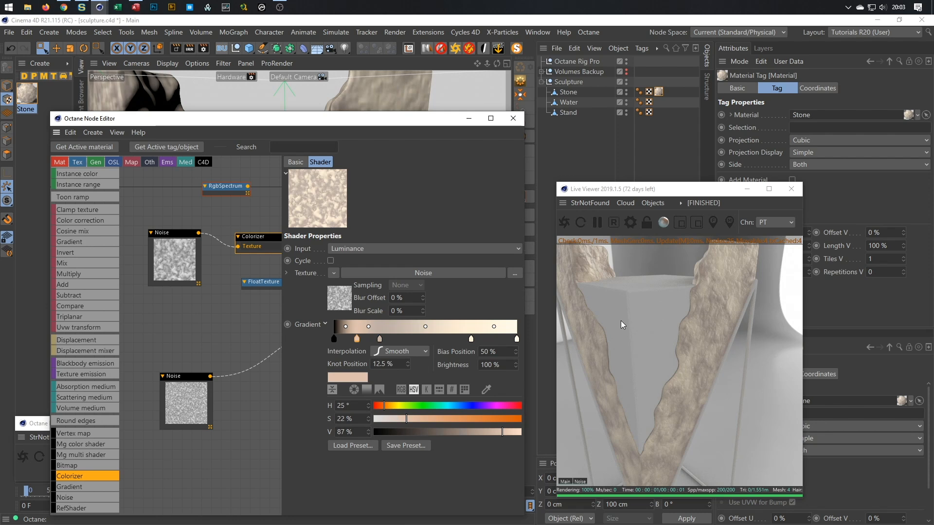
pyautogui.click(465, 432)
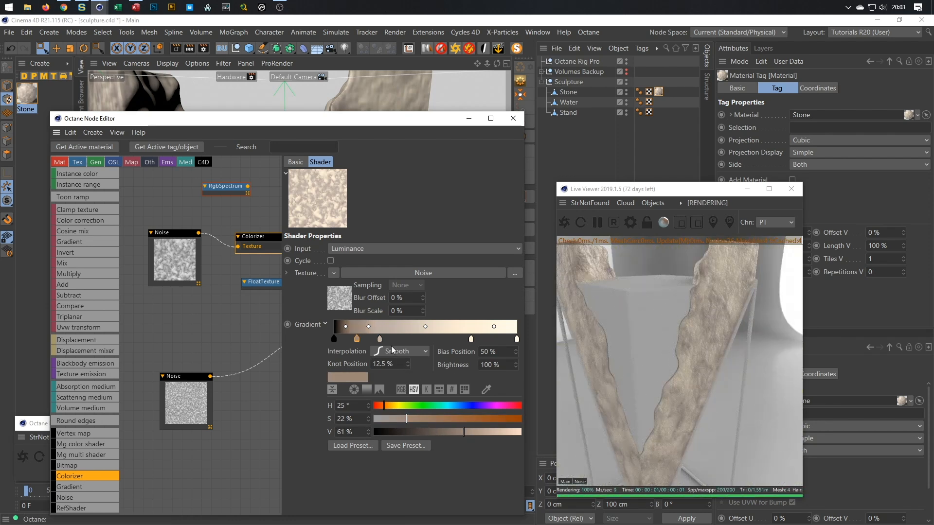
pyautogui.click(380, 339)
pyautogui.moveTo(457, 433); pyautogui.dragTo(471, 434)
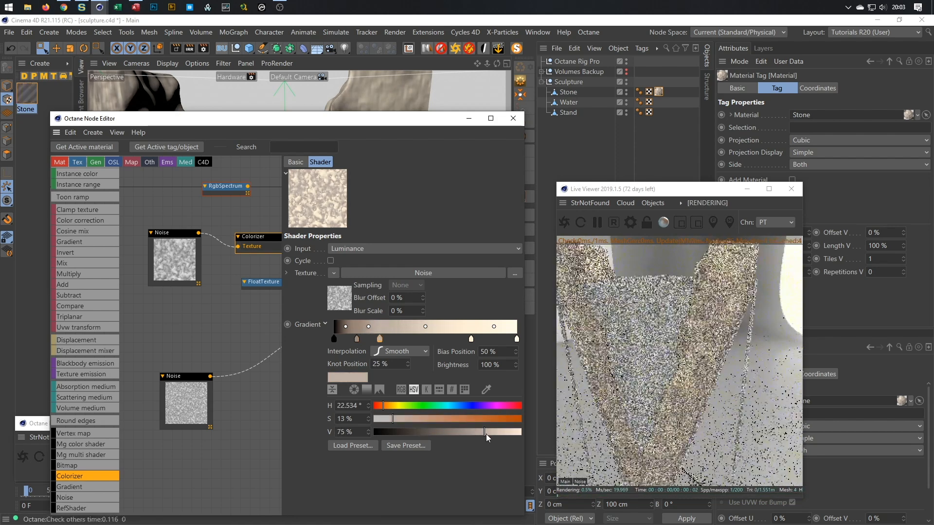
pyautogui.click(503, 433)
pyautogui.click(500, 434)
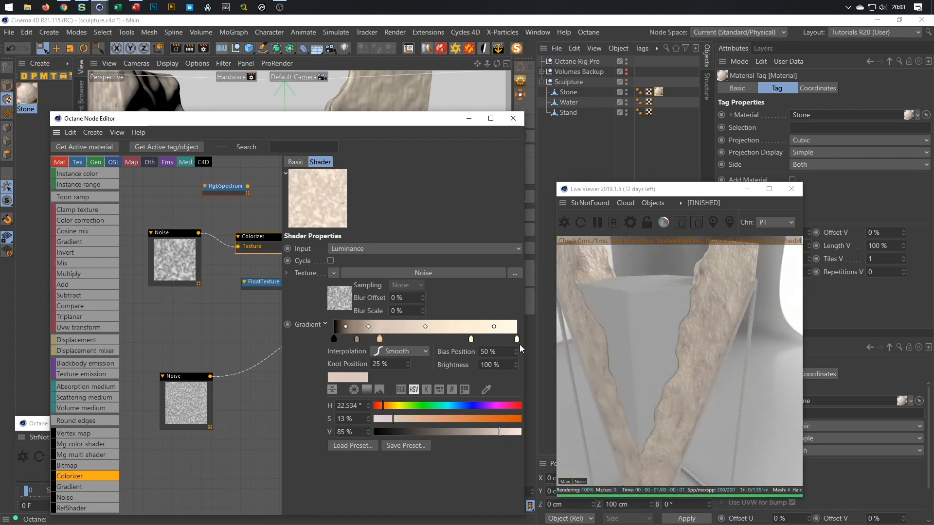
# - Shift the 75 % gradient knot toward the dark end and move the end knot inward to about 80.6 %
pyautogui.moveTo(473, 343); pyautogui.dragTo(447, 342)
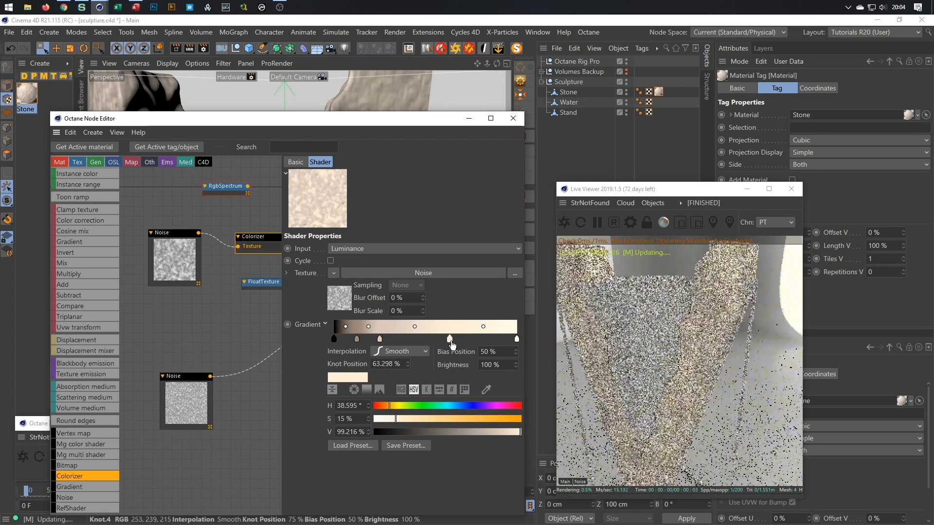
pyautogui.moveTo(516, 343); pyautogui.dragTo(482, 343)
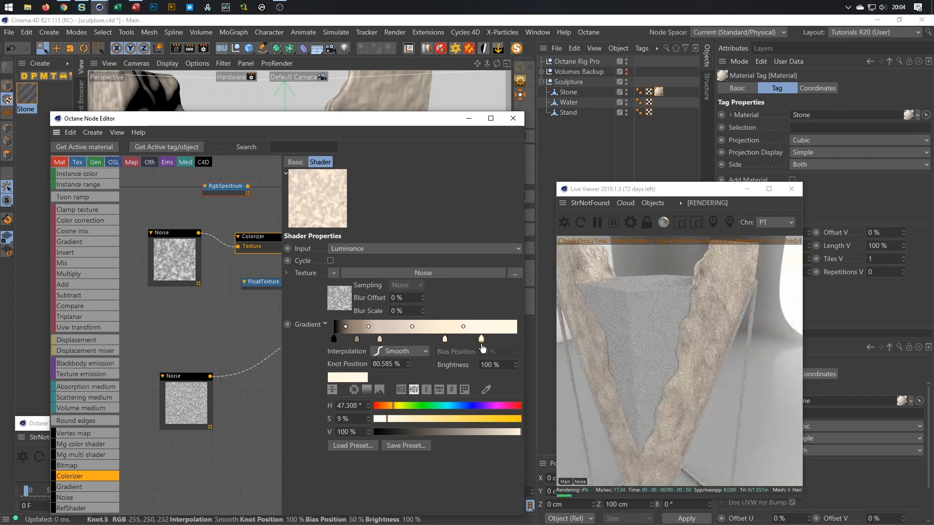
# - Turn the last gradient knot near-white with saturation 0 % and value 98 %
pyautogui.moveTo(518, 432)
pyautogui.mouseDown()
pyautogui.moveTo(503, 431)
pyautogui.moveTo(520, 433)
pyautogui.mouseUp()
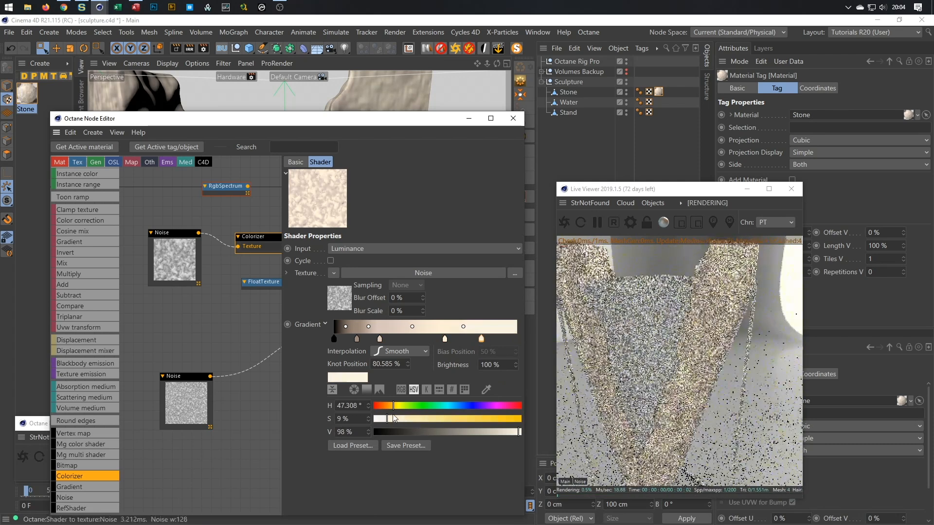
pyautogui.moveTo(387, 419); pyautogui.dragTo(371, 420)
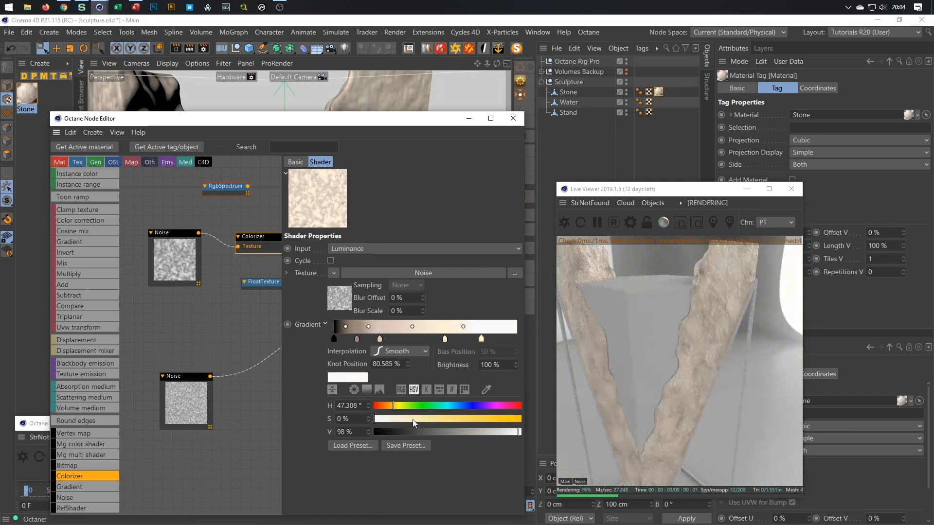
# - Set the Global Scale of the Noise feeding the Colorizer to 200 % and widen the node graph to show the Stone node
pyautogui.moveTo(629, 314)
pyautogui.mouseDown()
pyautogui.moveTo(662, 335)
pyautogui.moveTo(571, 363)
pyautogui.moveTo(687, 345)
pyautogui.moveTo(685, 310)
pyautogui.moveTo(661, 323)
pyautogui.mouseUp()
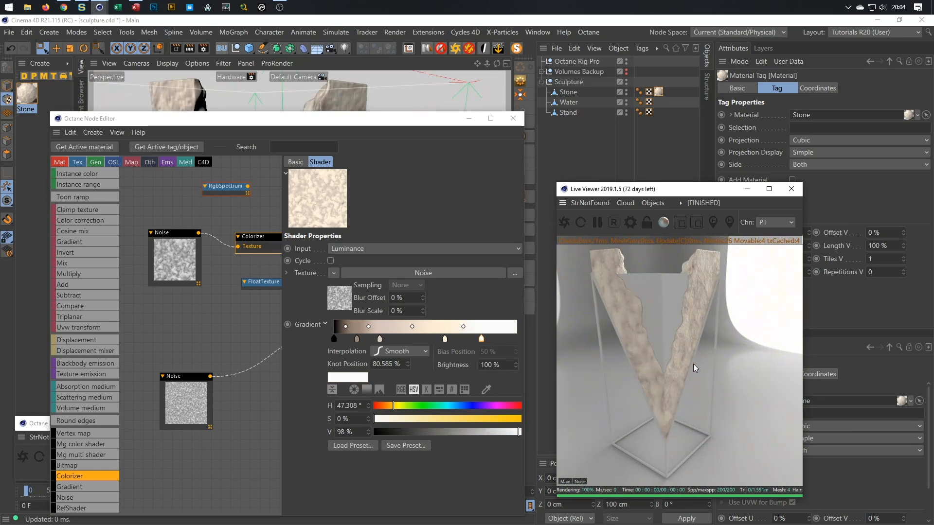
pyautogui.click(168, 238)
pyautogui.hotkey('ctrl', 'a')
pyautogui.write('20')
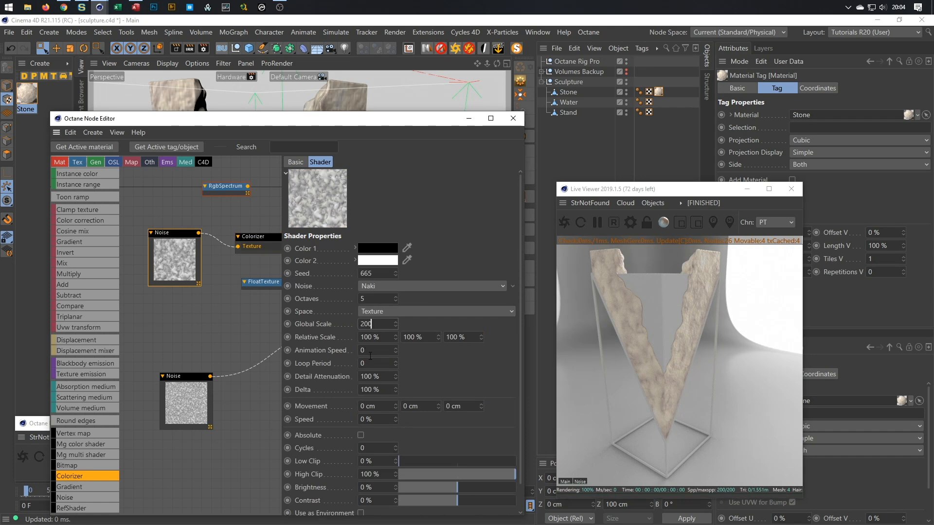
pyautogui.write('0')
pyautogui.press('Return')
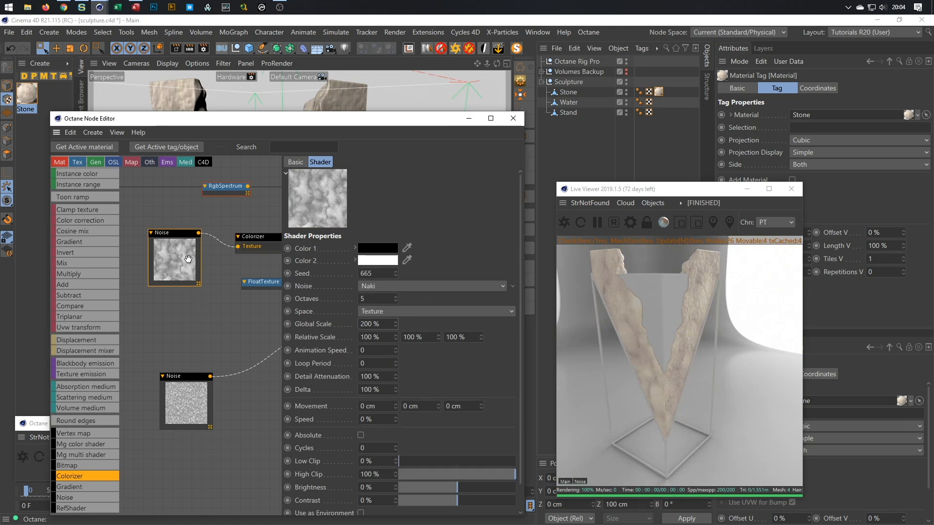
pyautogui.moveTo(300, 276); pyautogui.dragTo(408, 276)
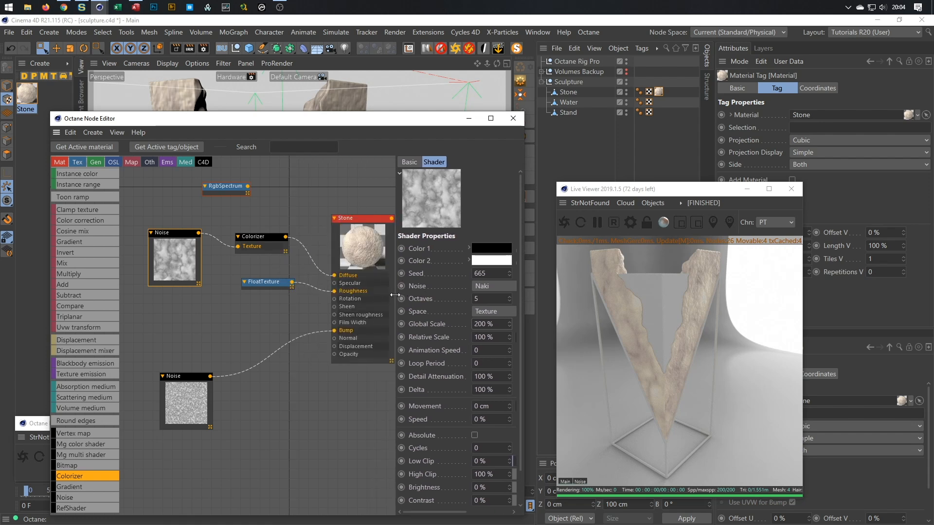
# - Add a Float texture node to the Stone material's Specular channel, moving the Roughness float down to make room, and close the node editor
pyautogui.click(258, 309)
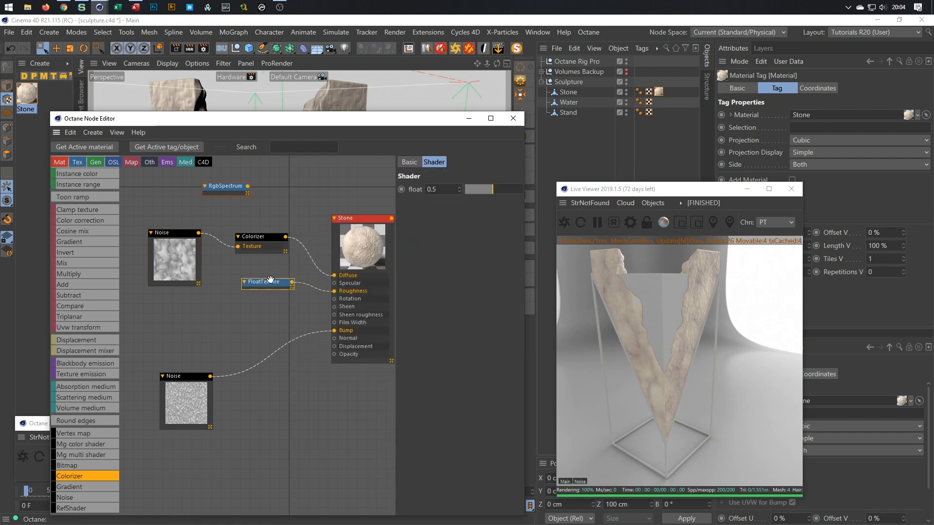
pyautogui.moveTo(270, 280); pyautogui.dragTo(258, 310)
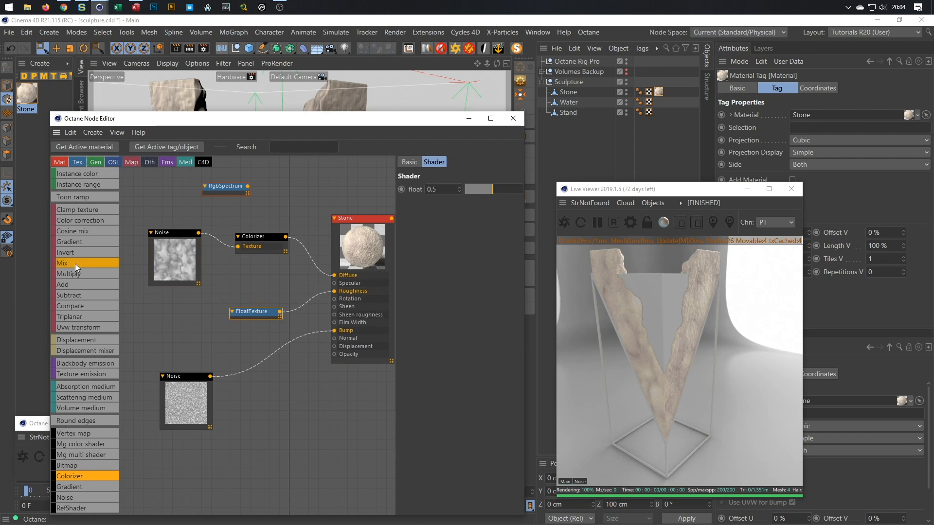
pyautogui.scroll(10, 97, 301)
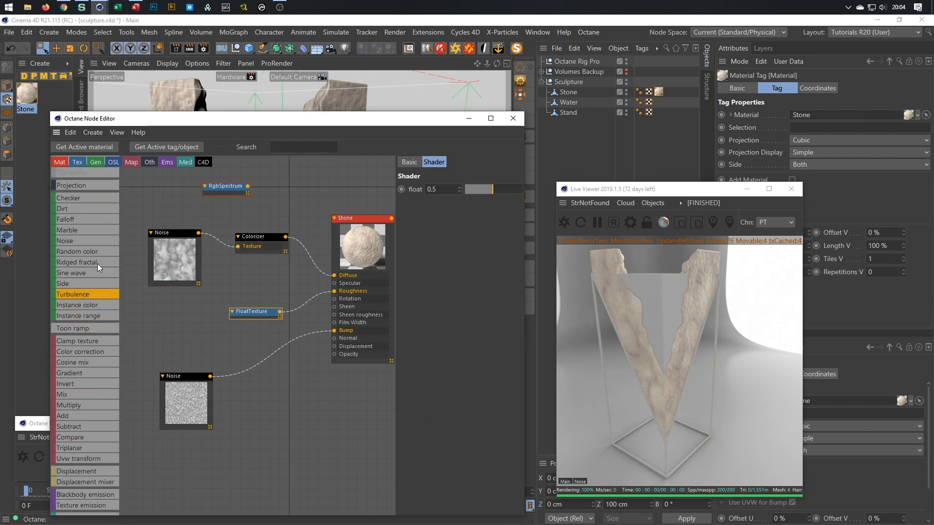
pyautogui.scroll(4, 103, 222)
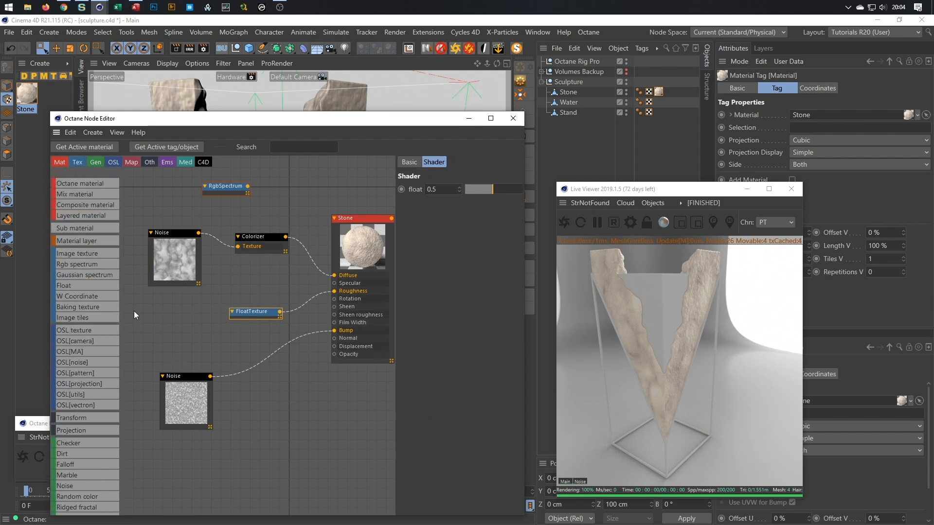
pyautogui.moveTo(86, 285); pyautogui.dragTo(334, 283)
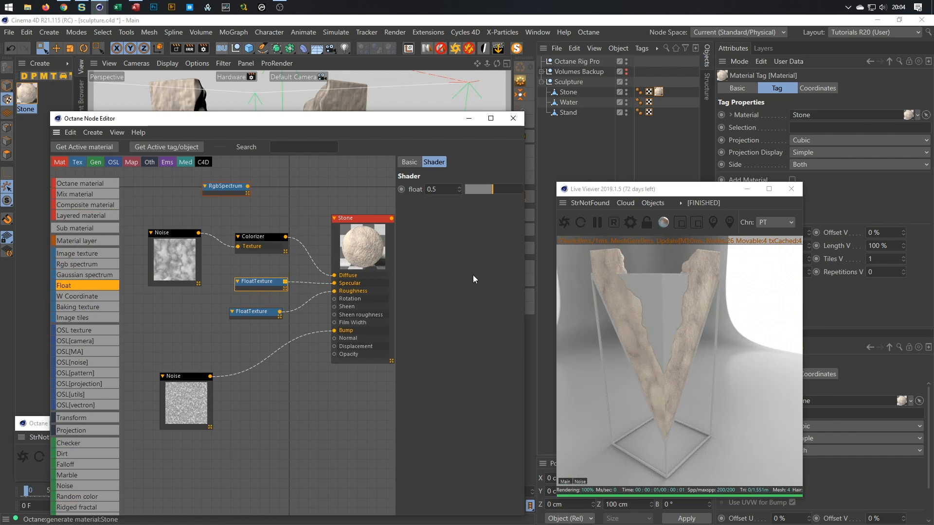
pyautogui.click(512, 119)
# - Download the Water_02 material from the Liquid category of the Nikomedia local database and close the LiveDB manager
pyautogui.moveTo(296, 250)
pyautogui.keyDown('alt'); pyautogui.mouseDown()
pyautogui.moveTo(304, 257)
pyautogui.moveTo(296, 262)
pyautogui.moveTo(336, 277)
pyautogui.mouseUp(); pyautogui.keyUp('alt')
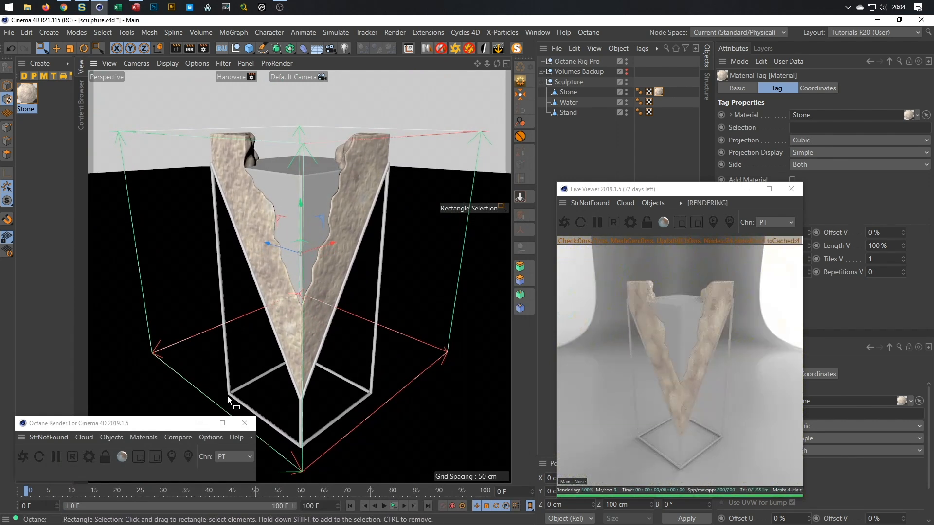
pyautogui.moveTo(174, 424); pyautogui.dragTo(250, 421)
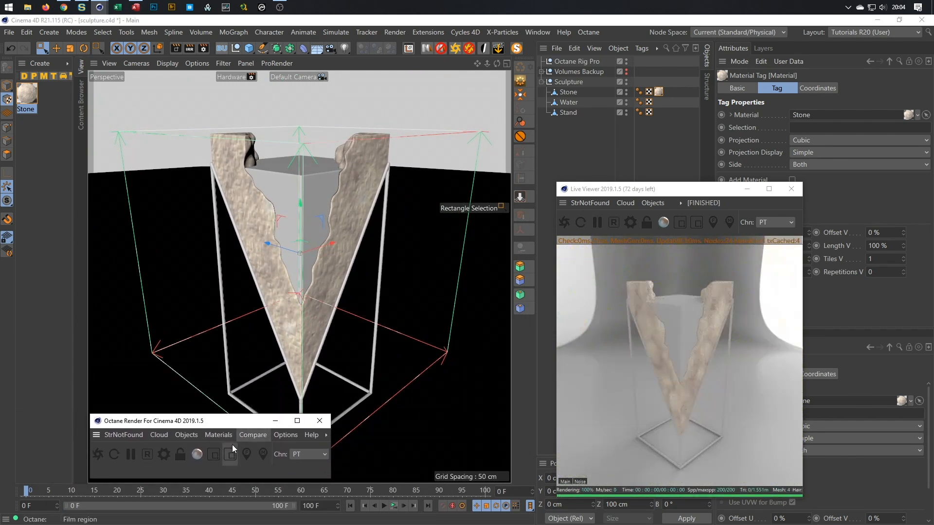
pyautogui.moveTo(96, 7)
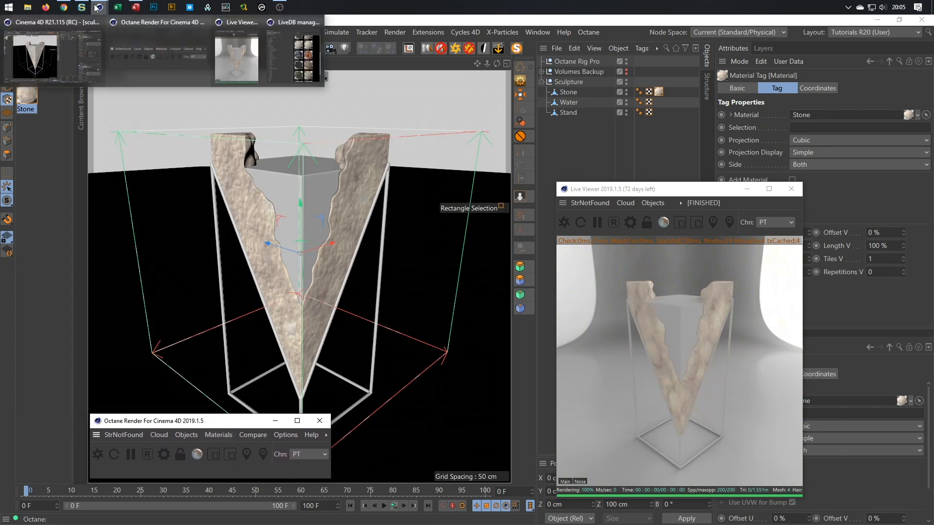
pyautogui.click(293, 54)
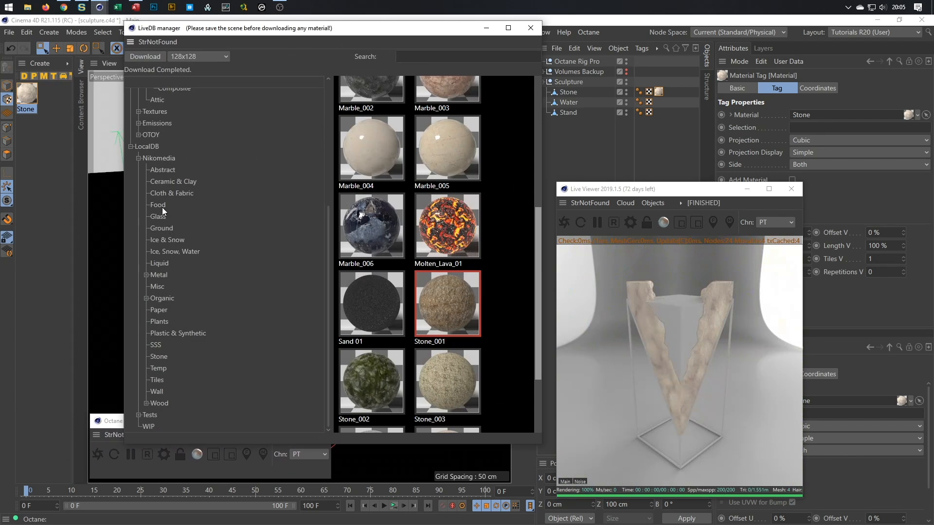
pyautogui.click(159, 263)
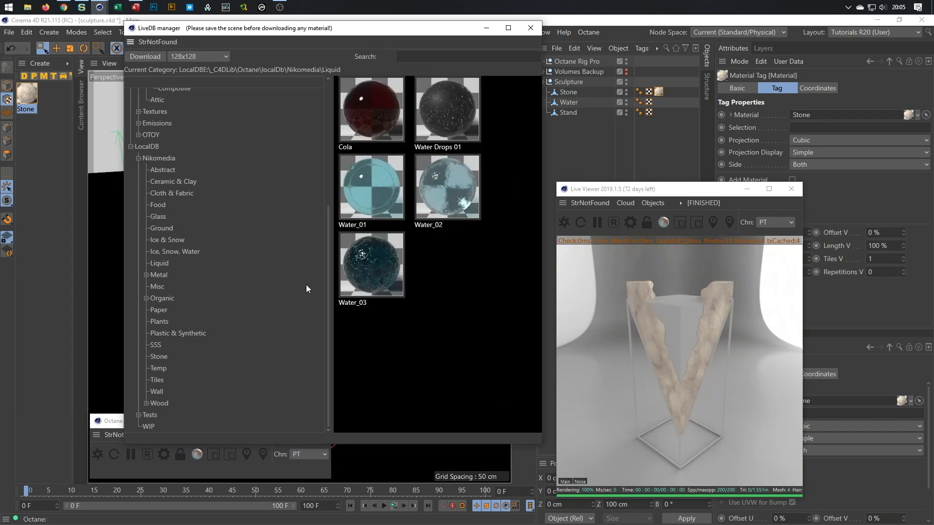
pyautogui.click(442, 198)
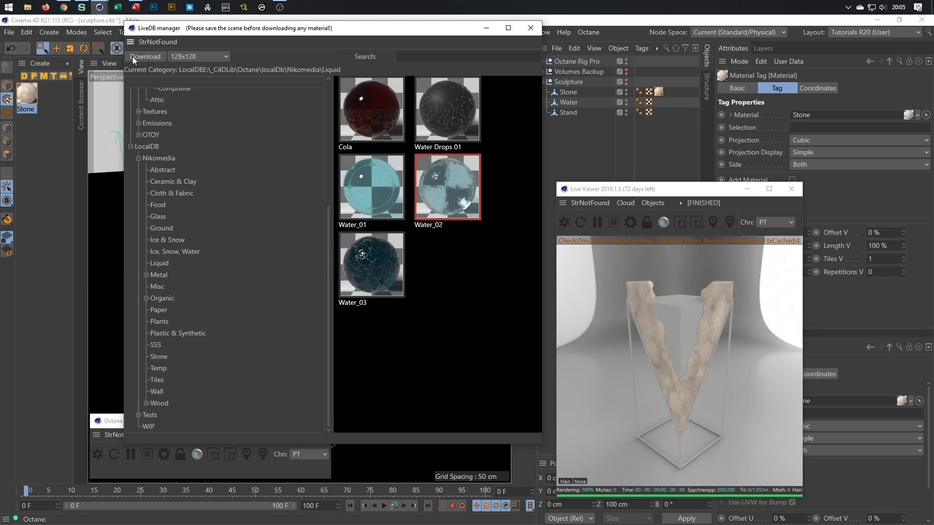
pyautogui.click(148, 56)
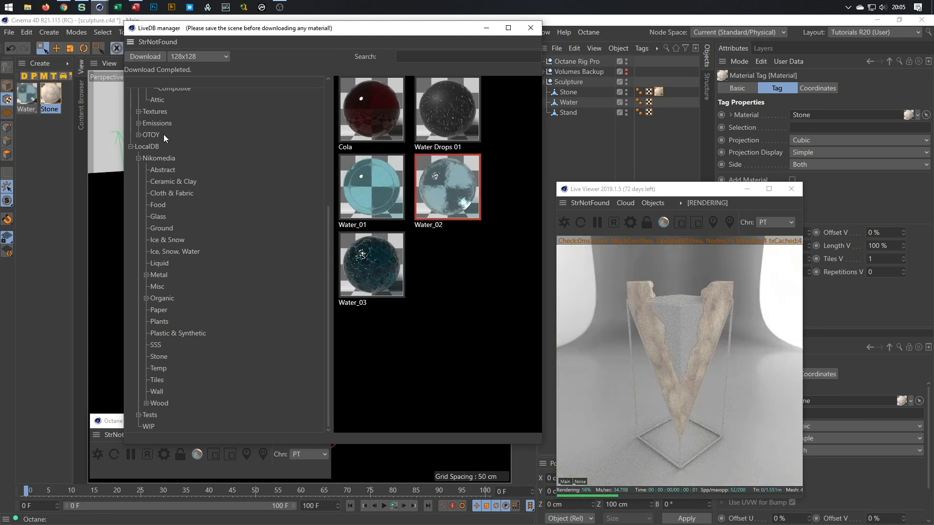
pyautogui.click(532, 28)
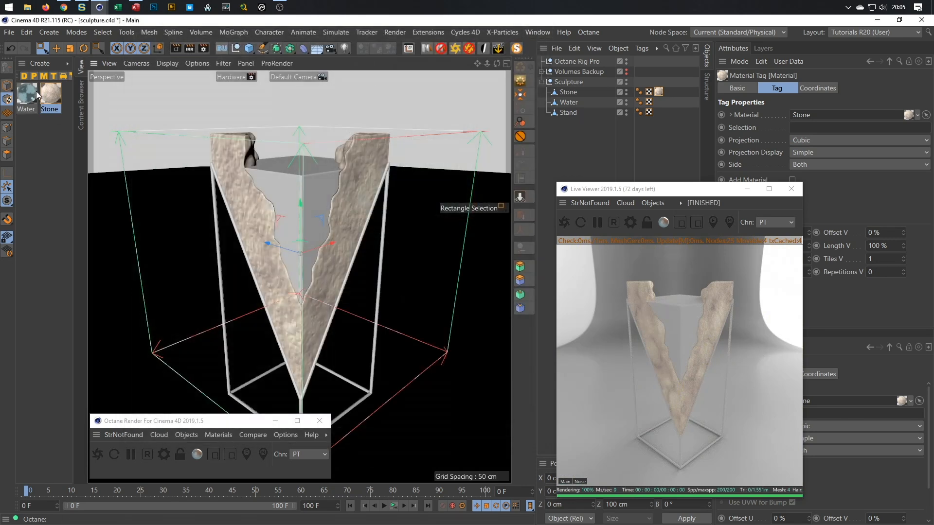
# - Apply the Water_02 material to the Water object and inspect the render close up from above
pyautogui.moveTo(27, 99); pyautogui.dragTo(567, 103)
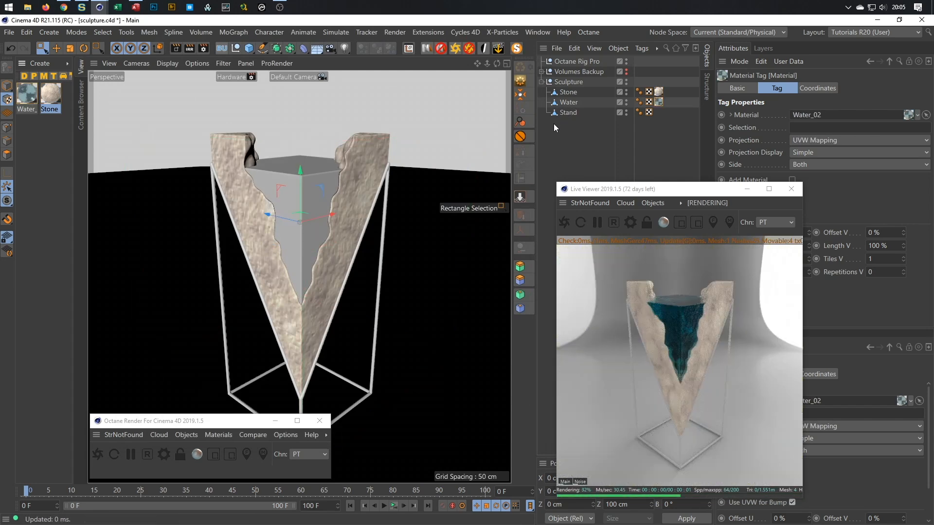
pyautogui.scroll(6, 701, 337)
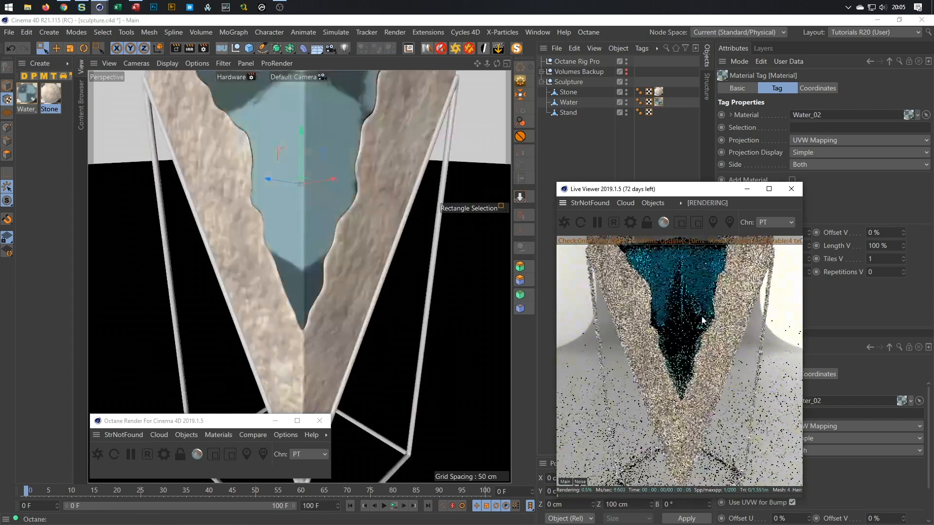
pyautogui.moveTo(702, 320); pyautogui.dragTo(674, 410)
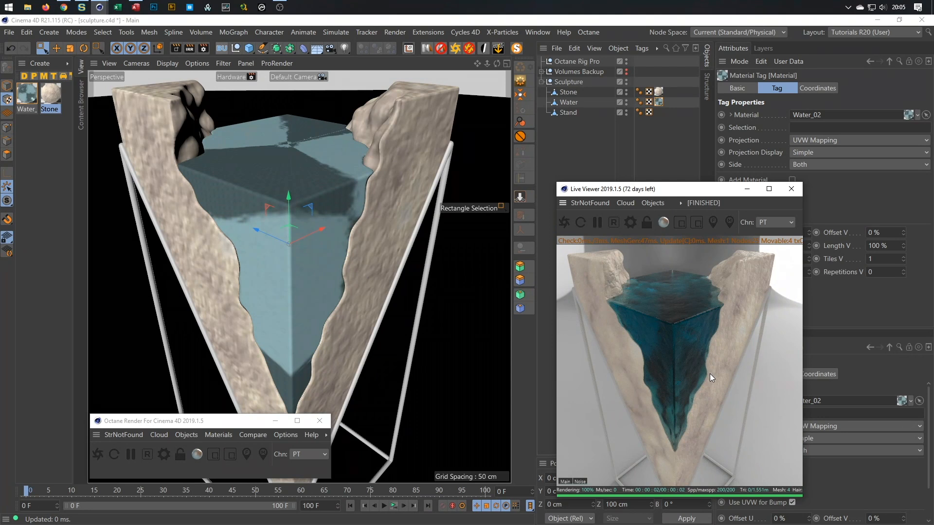
# - Set the projection of the Water object's material tag to Cubic
pyautogui.click(26, 94)
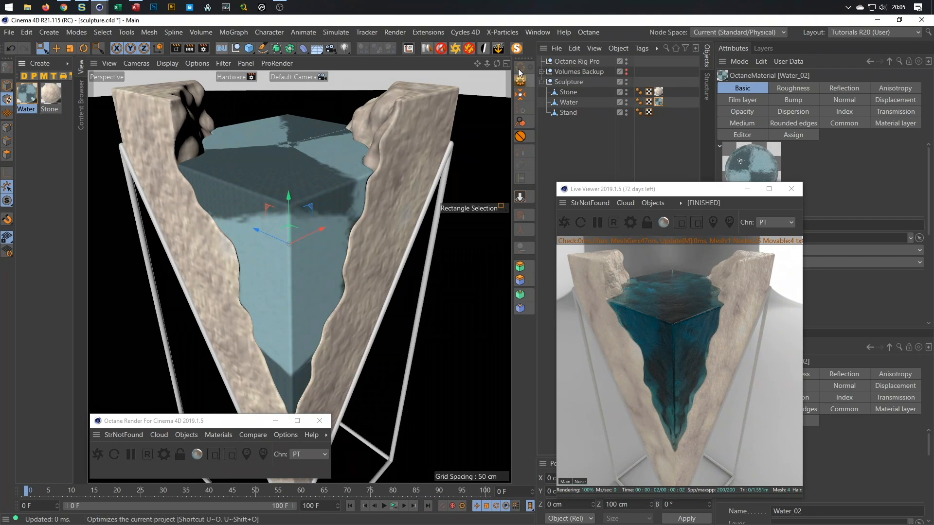
pyautogui.click(659, 102)
pyautogui.click(830, 141)
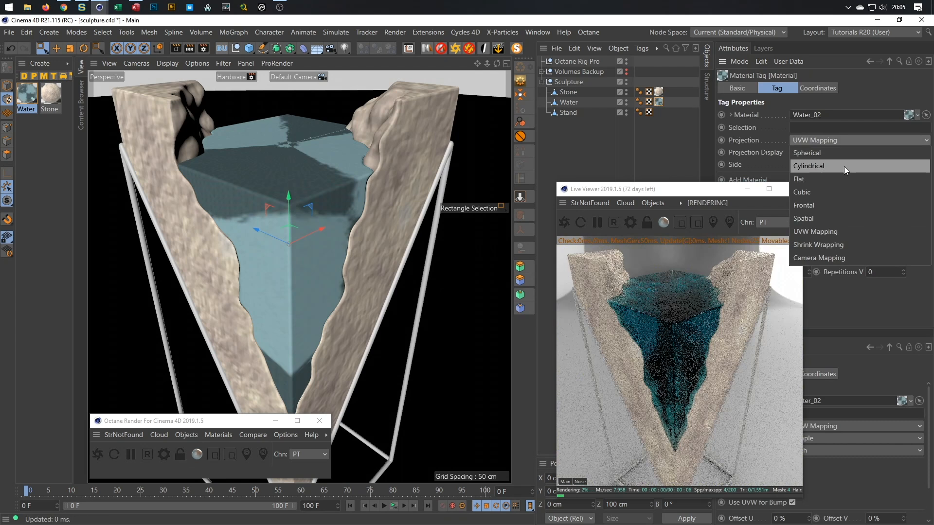
pyautogui.click(838, 192)
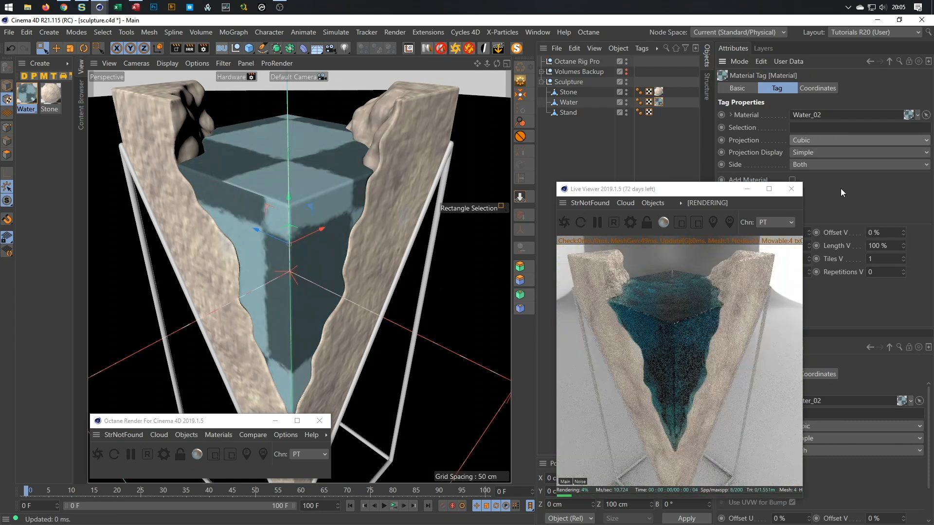
# - Open the Water_02 material in the Octane Node Editor and delete its Round edges node
pyautogui.click(37, 101)
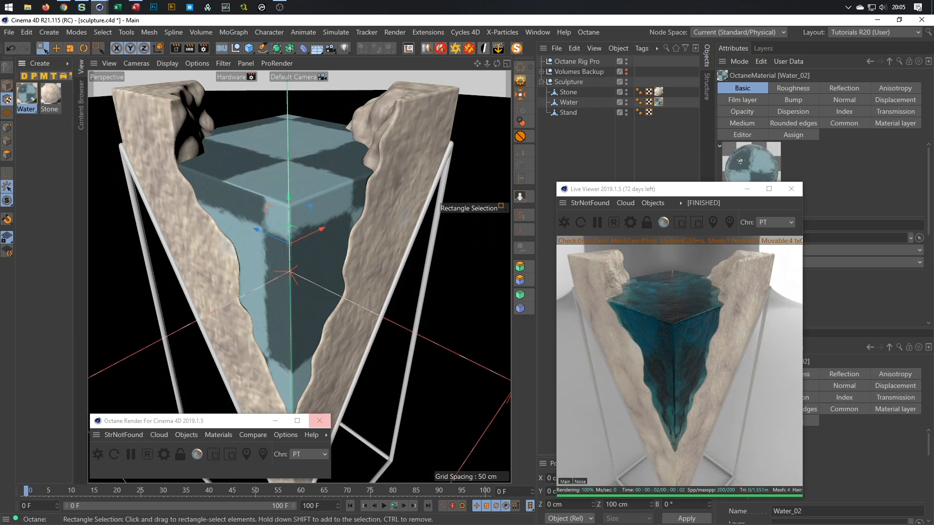
pyautogui.moveTo(241, 424); pyautogui.dragTo(284, 374)
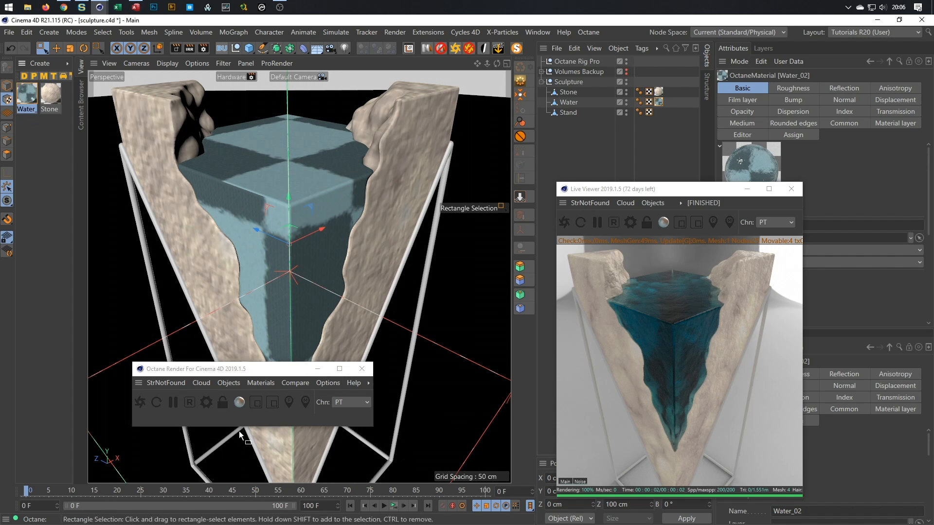
pyautogui.click(258, 382)
pyautogui.click(295, 180)
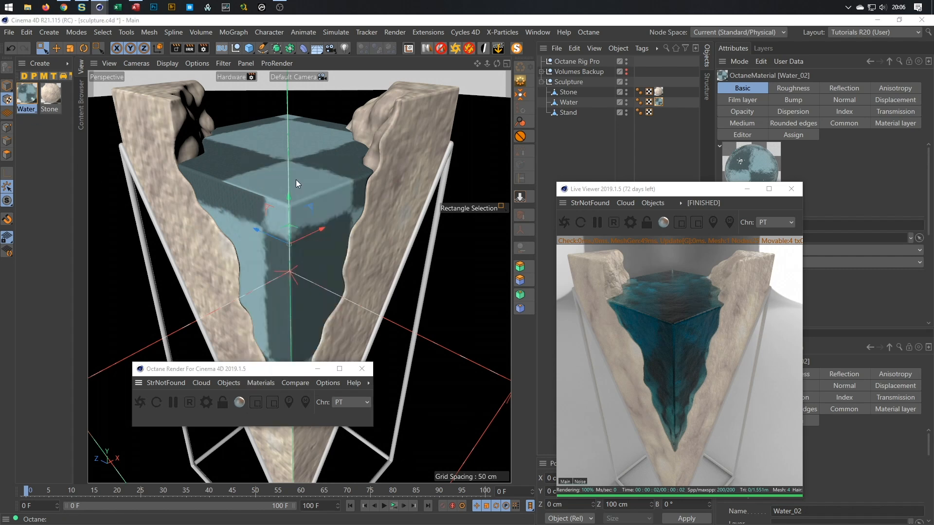
pyautogui.moveTo(346, 133); pyautogui.dragTo(186, 85)
pyautogui.moveTo(169, 326); pyautogui.dragTo(277, 341, button='middle')
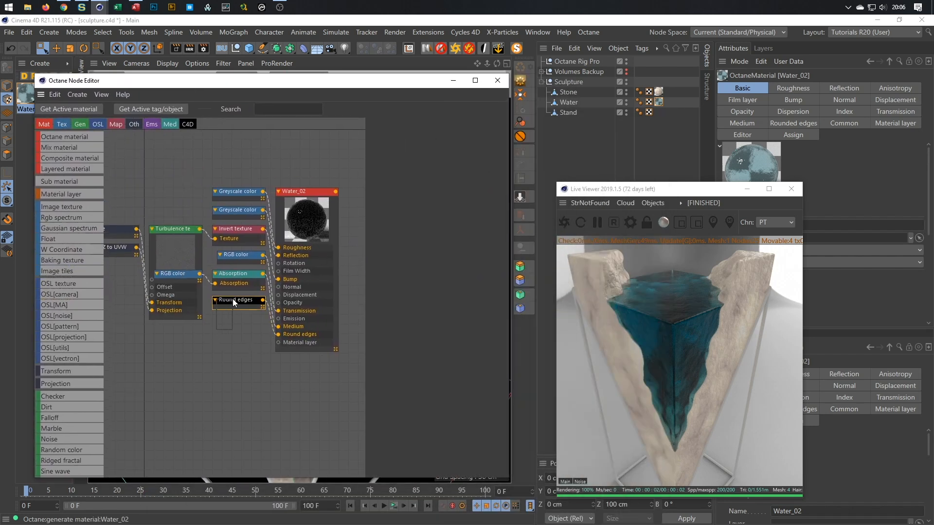
pyautogui.press('Delete')
# - Move the Absorption node and its RGB color below the other nodes, and delete the transform and projection nodes feeding the Turbulence texture
pyautogui.moveTo(183, 269); pyautogui.dragTo(182, 302)
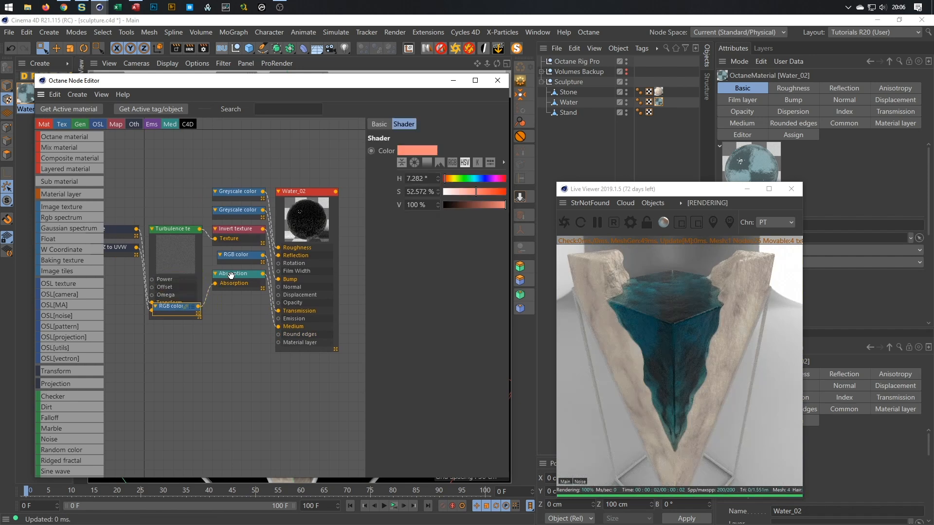
pyautogui.moveTo(231, 275); pyautogui.dragTo(231, 354)
pyautogui.moveTo(170, 306); pyautogui.dragTo(168, 363)
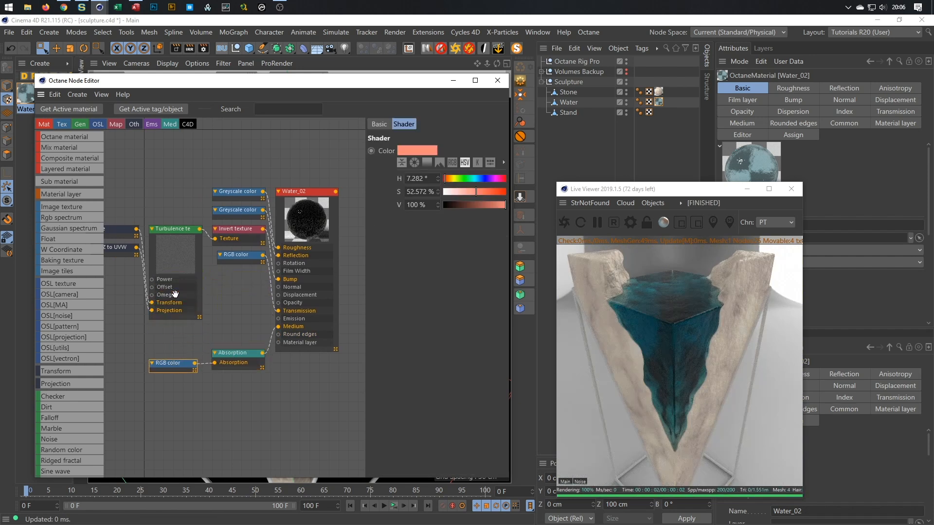
pyautogui.moveTo(170, 233); pyautogui.dragTo(124, 254)
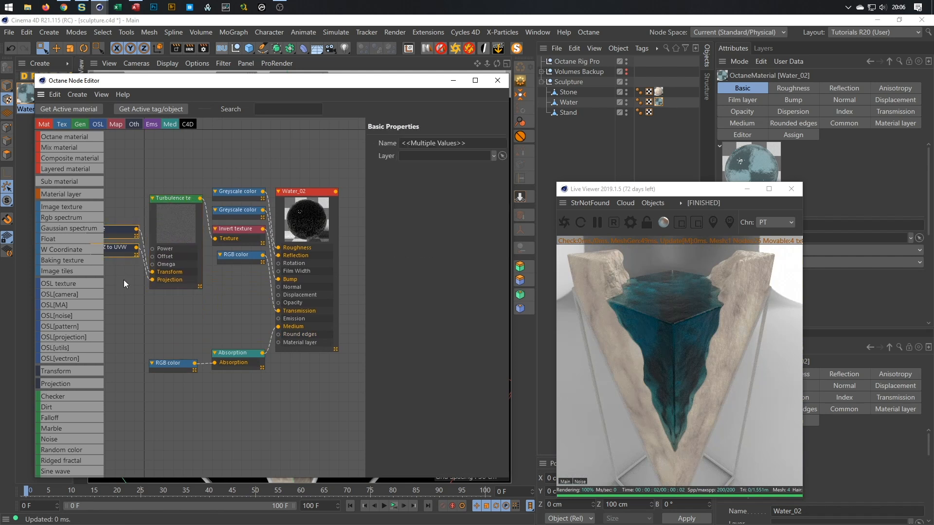
pyautogui.press('Delete')
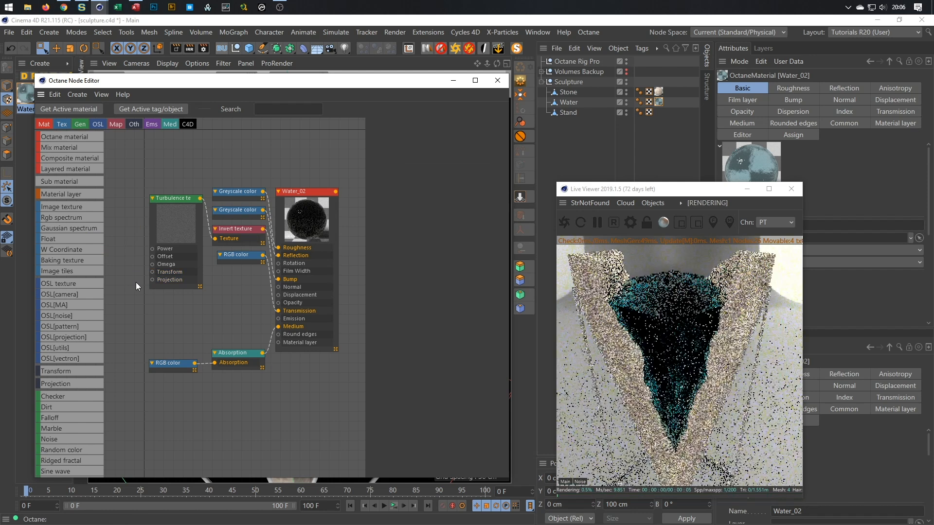
# - Arrange the remaining Water_02 nodes in the order of the material inputs they feed and close the node editor
pyautogui.moveTo(184, 211); pyautogui.dragTo(148, 193)
pyautogui.moveTo(235, 260); pyautogui.dragTo(221, 318)
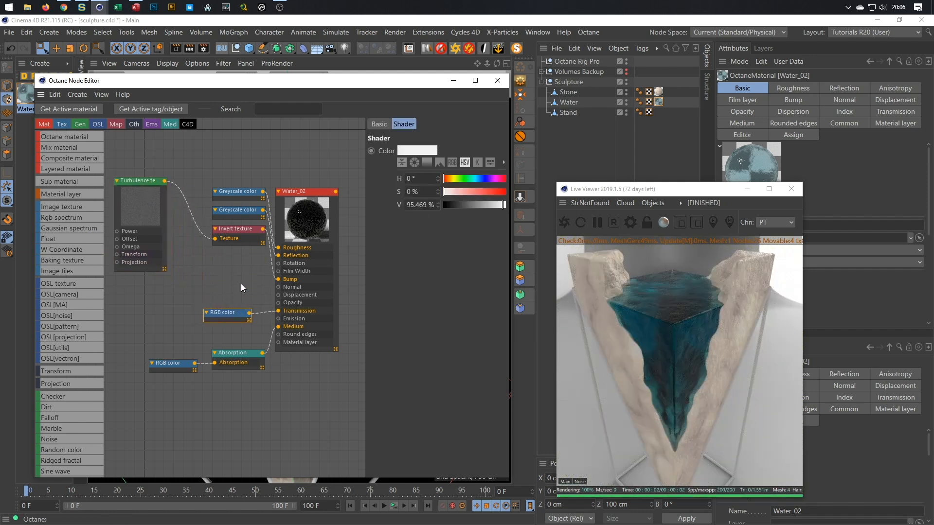
pyautogui.moveTo(239, 236); pyautogui.dragTo(219, 283)
pyautogui.moveTo(235, 211); pyautogui.dragTo(225, 244)
pyautogui.moveTo(237, 195); pyautogui.dragTo(229, 225)
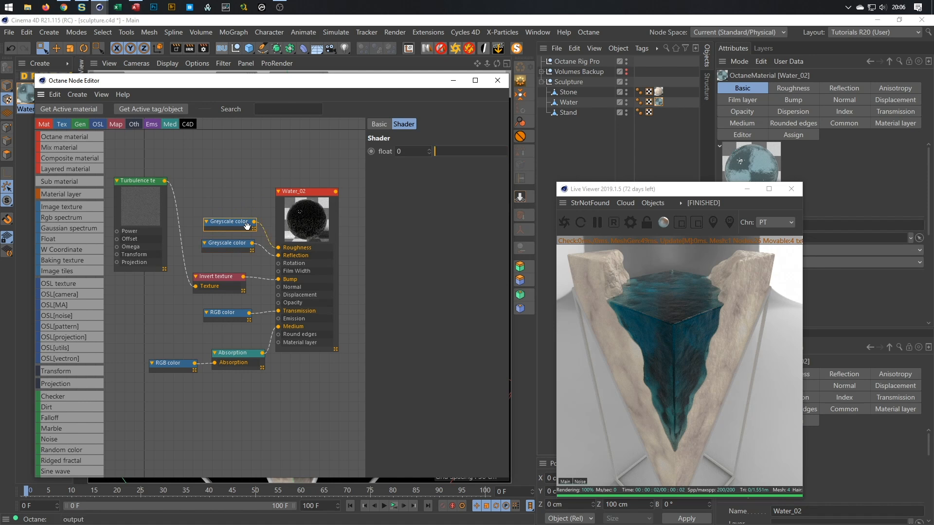
pyautogui.moveTo(242, 354)
pyautogui.mouseDown()
pyautogui.moveTo(225, 331)
pyautogui.moveTo(232, 340)
pyautogui.mouseUp()
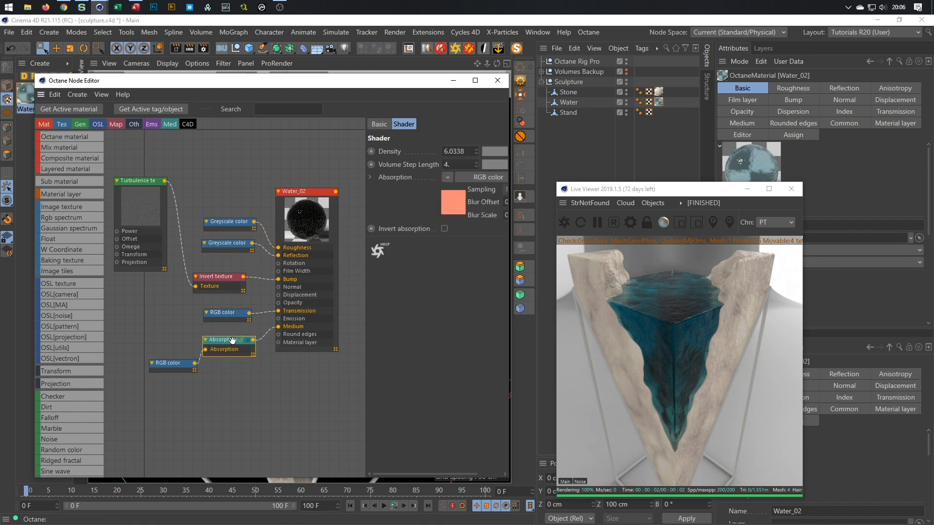
pyautogui.click(496, 81)
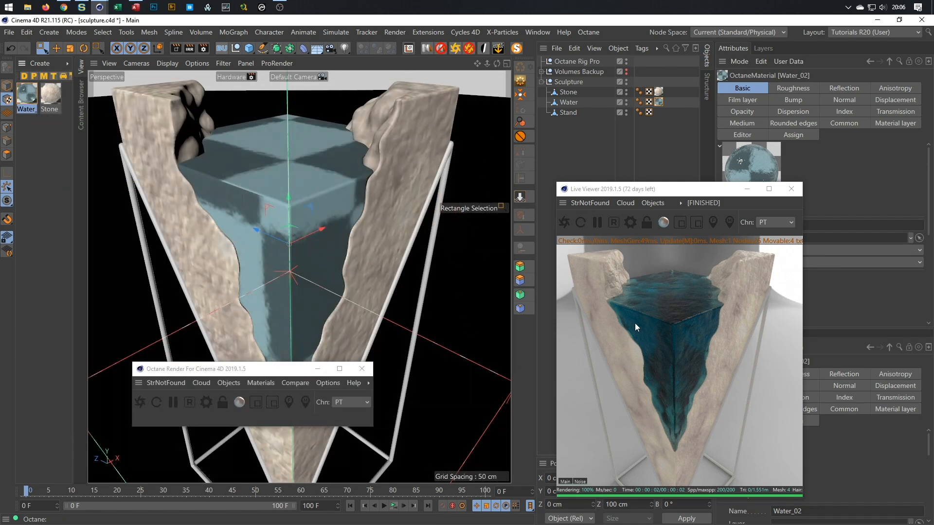
# - Save the scene and close the Live Viewer and Octane Render windows
pyautogui.hotkey('ctrl', 's')
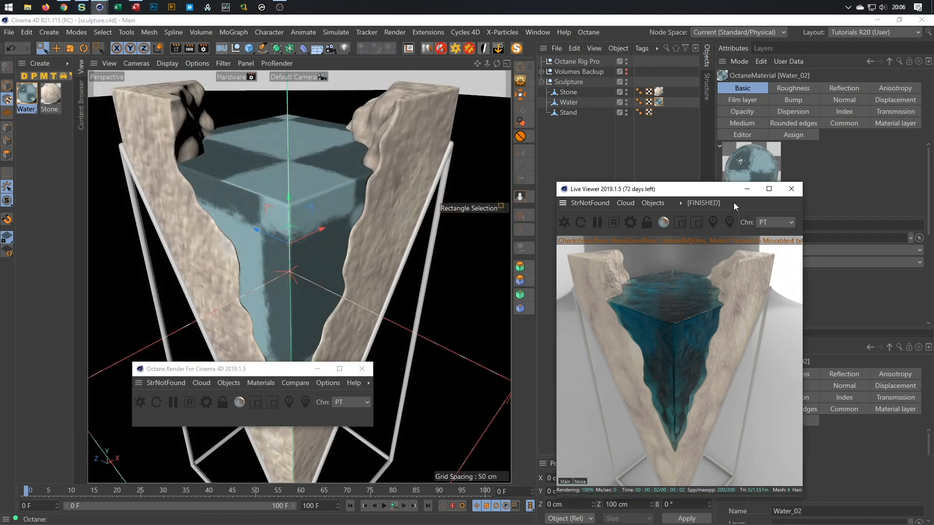
pyautogui.moveTo(705, 195); pyautogui.dragTo(770, 203)
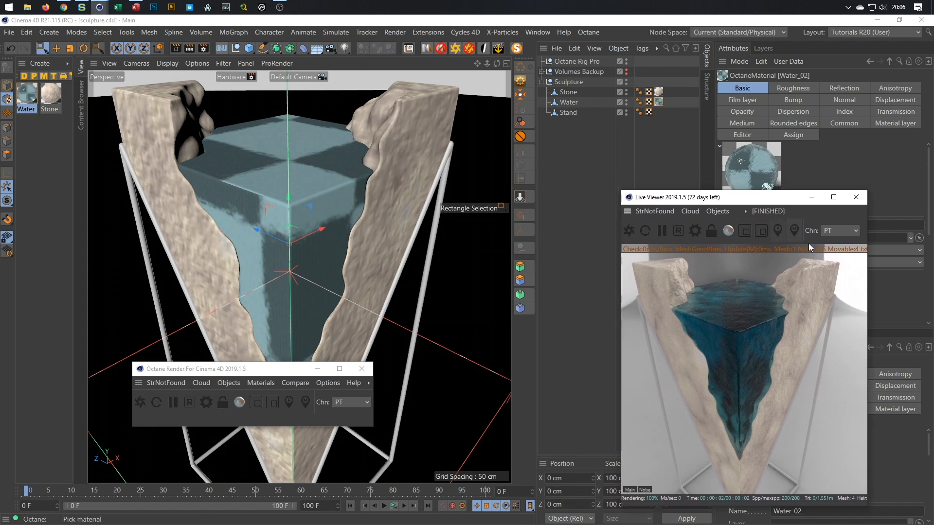
pyautogui.click(862, 200)
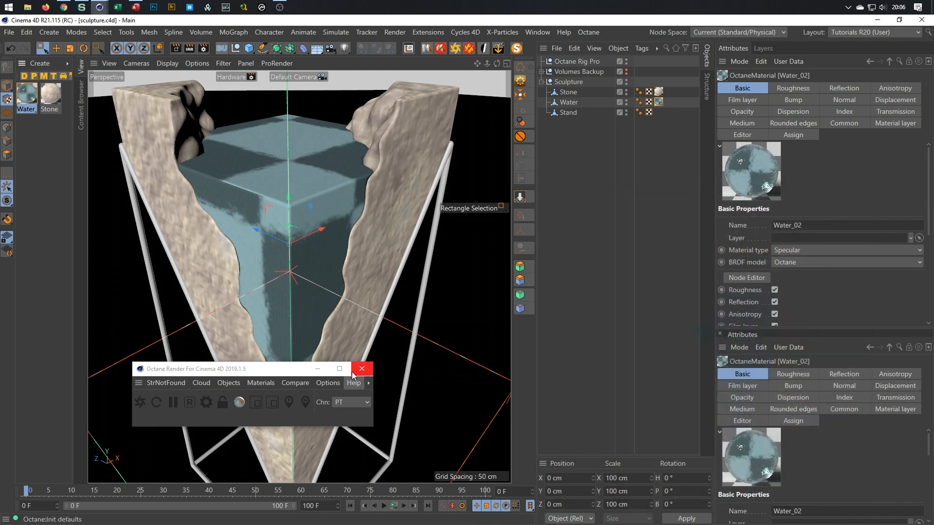
pyautogui.click(361, 369)
pyautogui.scroll(5, 303, 144)
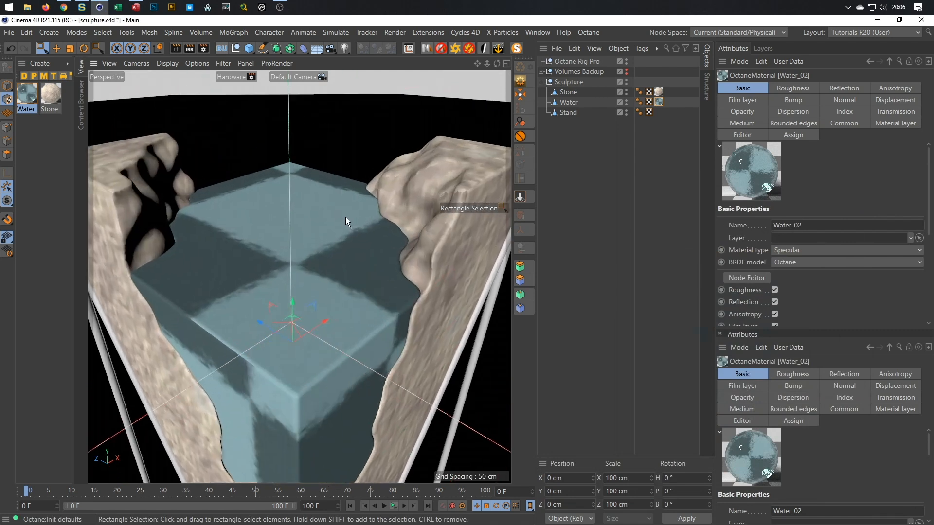
# - Turn off texture display in the viewport so the scene appears in plain shading, and keep the Water object selected
pyautogui.scroll(-2, 347, 219)
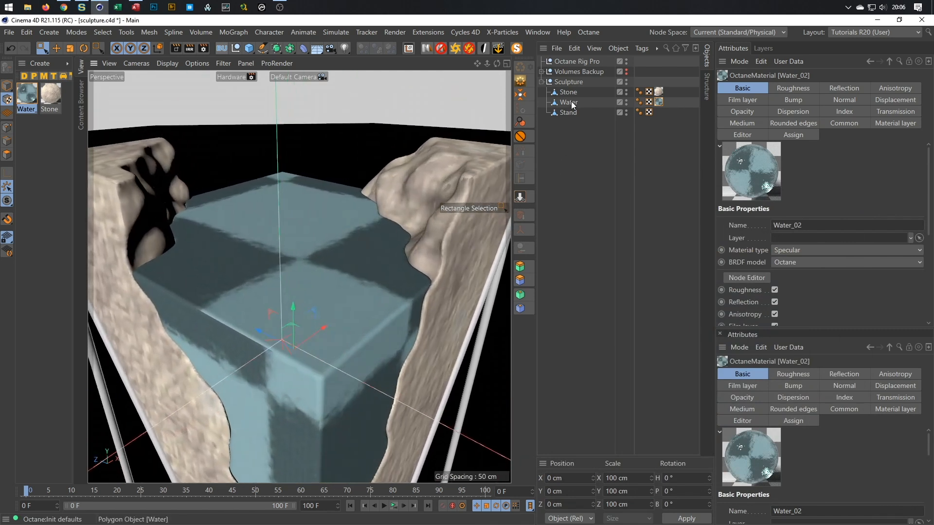
pyautogui.click(569, 102)
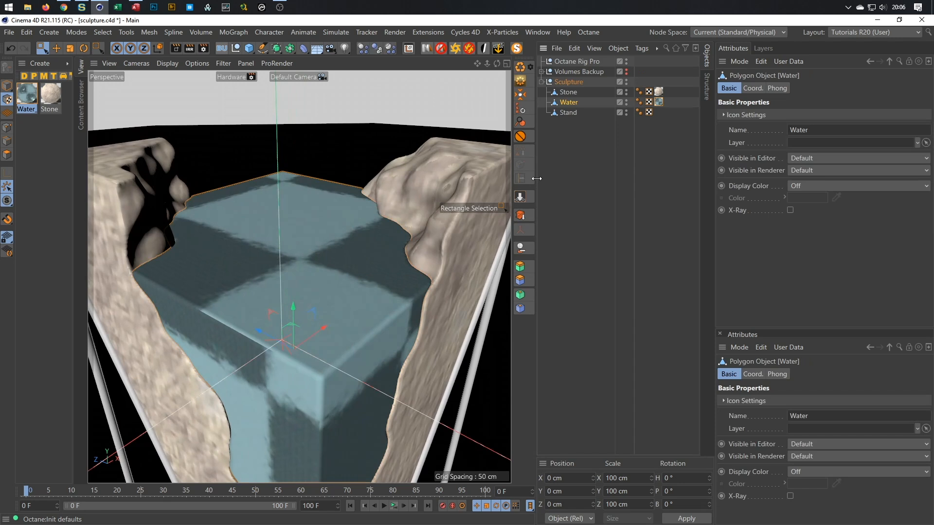
pyautogui.press('n')
pyautogui.press('q')
pyautogui.keyDown('alt'); pyautogui.moveTo(438, 294); pyautogui.dragTo(414, 287); pyautogui.keyUp('alt')
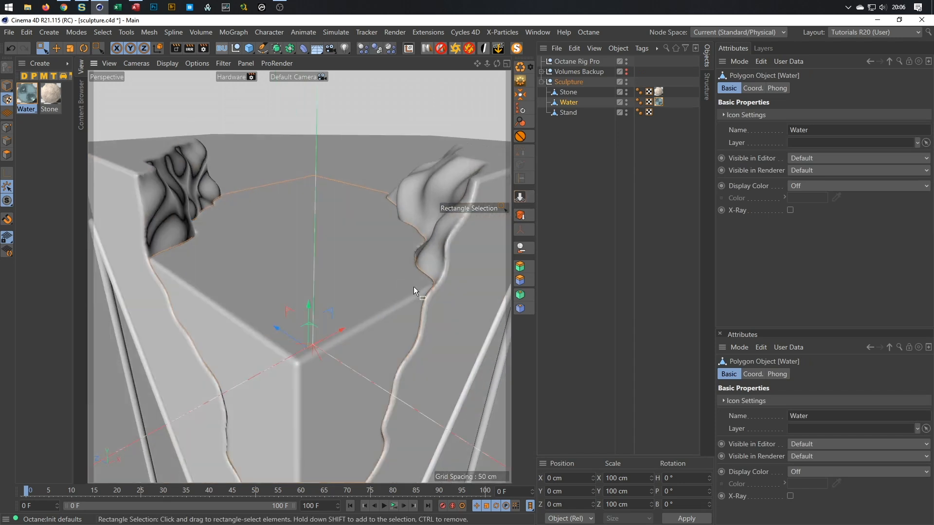
pyautogui.click(571, 103)
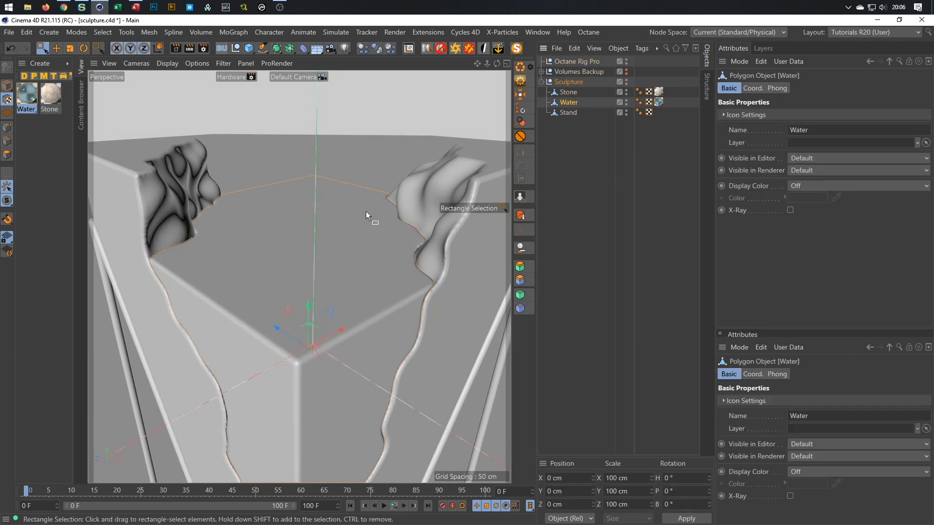
# - Add a Displacer deformer as a child of the Water object and assign a Noise shader to it
pyautogui.scroll(10, 408, 247)
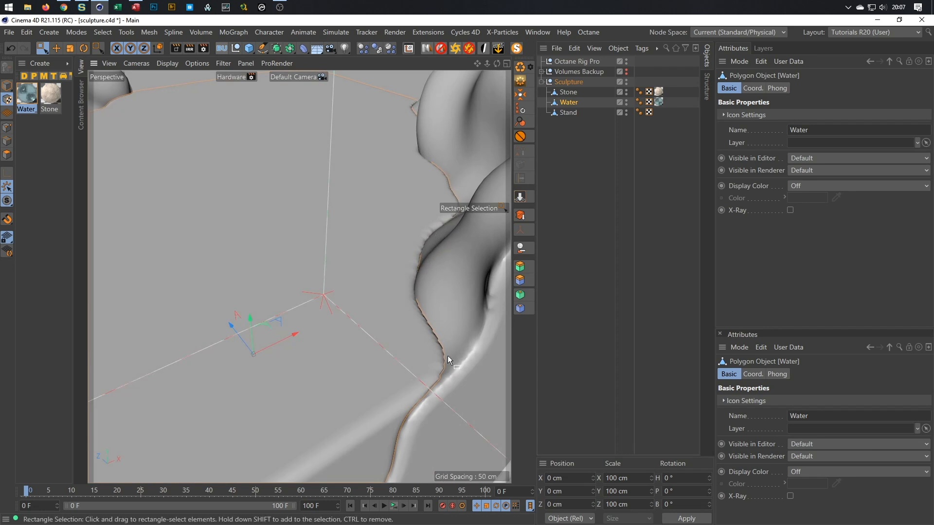
pyautogui.scroll(-8, 433, 335)
pyautogui.scroll(5, 390, 239)
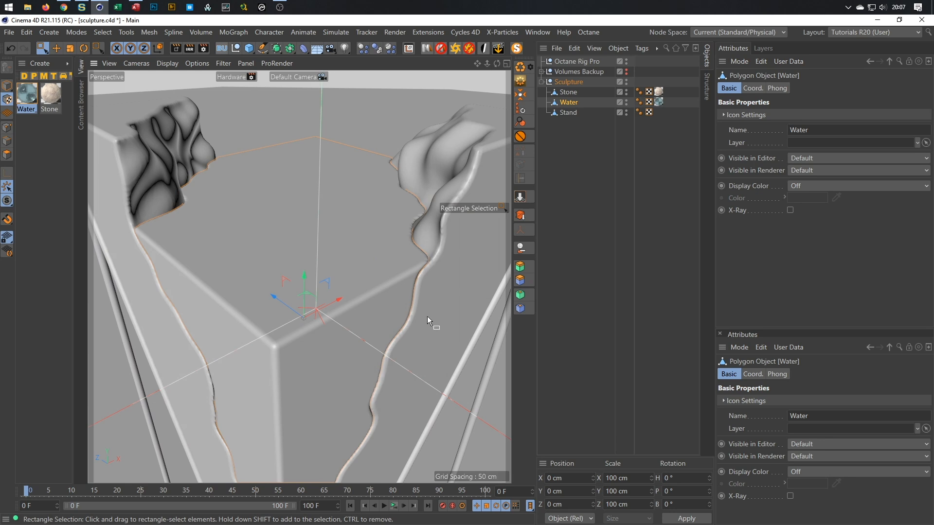
pyautogui.scroll(-3, 368, 314)
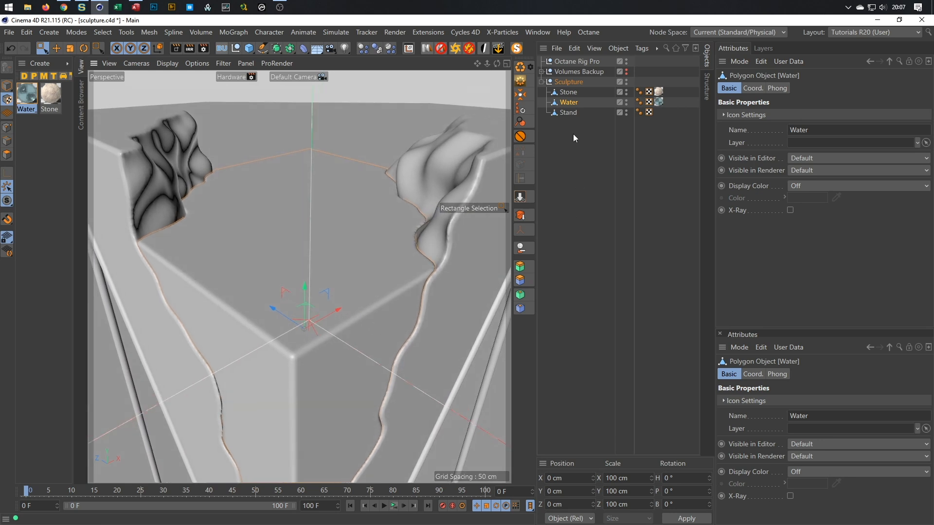
pyautogui.click(303, 48)
pyautogui.keyDown('shift'); pyautogui.click(341, 167); pyautogui.keyUp('shift')
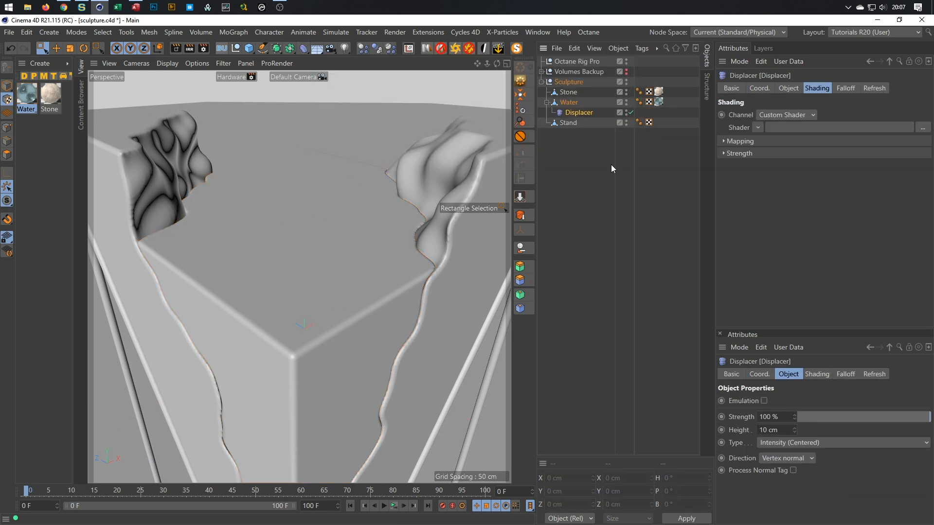
pyautogui.click(757, 129)
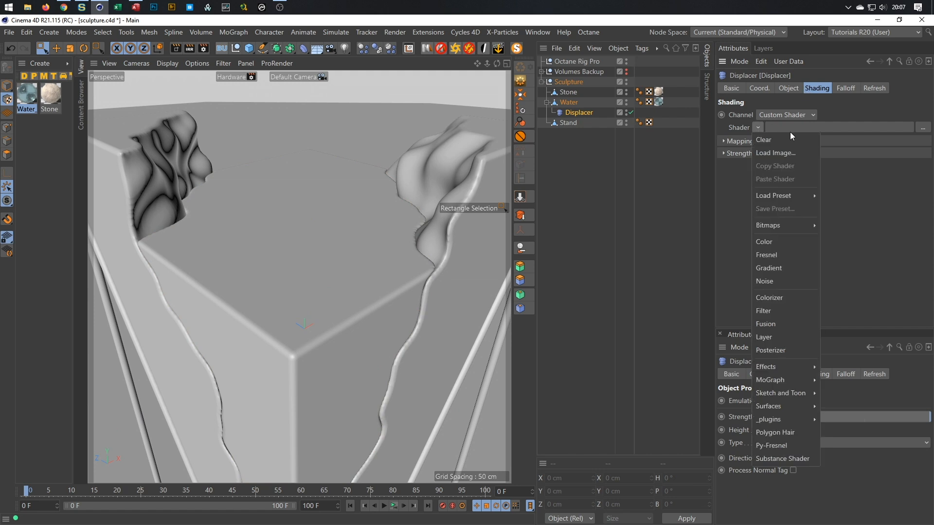
pyautogui.click(772, 282)
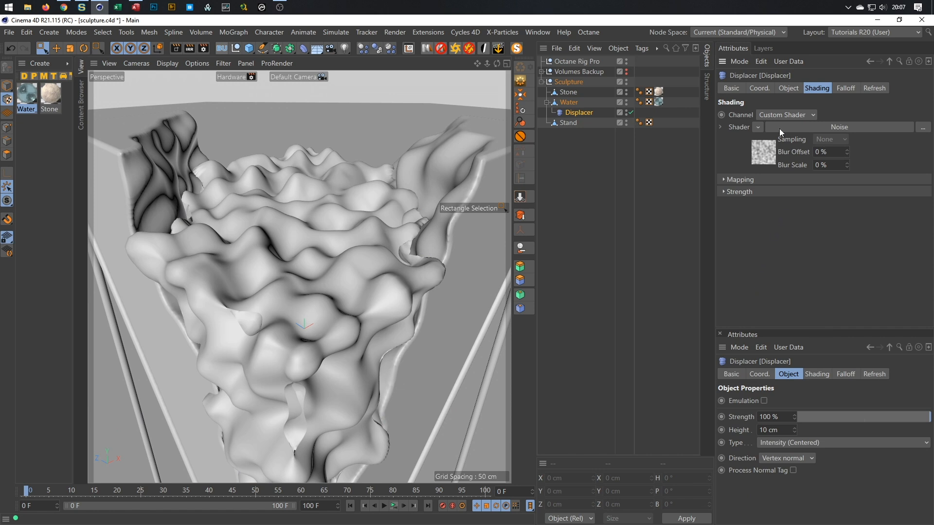
# - Reduce the Displacer's height to 1 cm
pyautogui.click(788, 89)
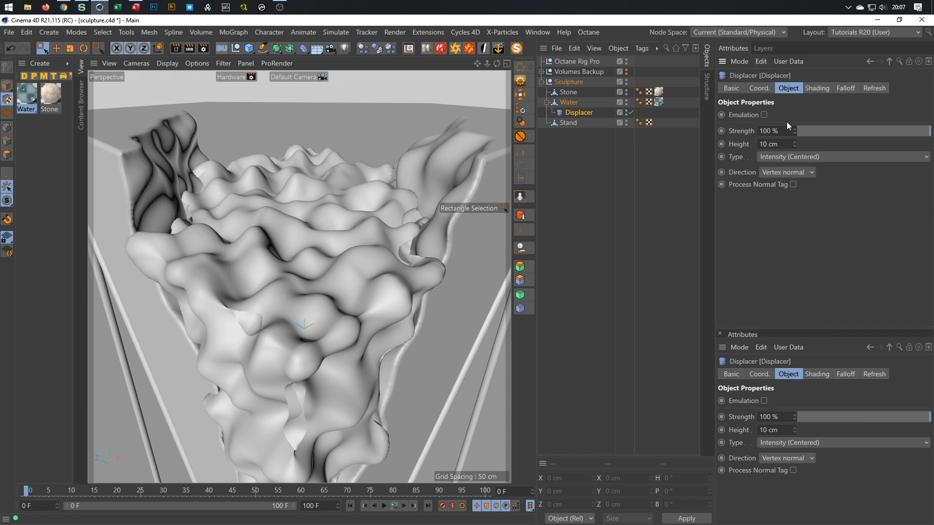
pyautogui.doubleClick(784, 131)
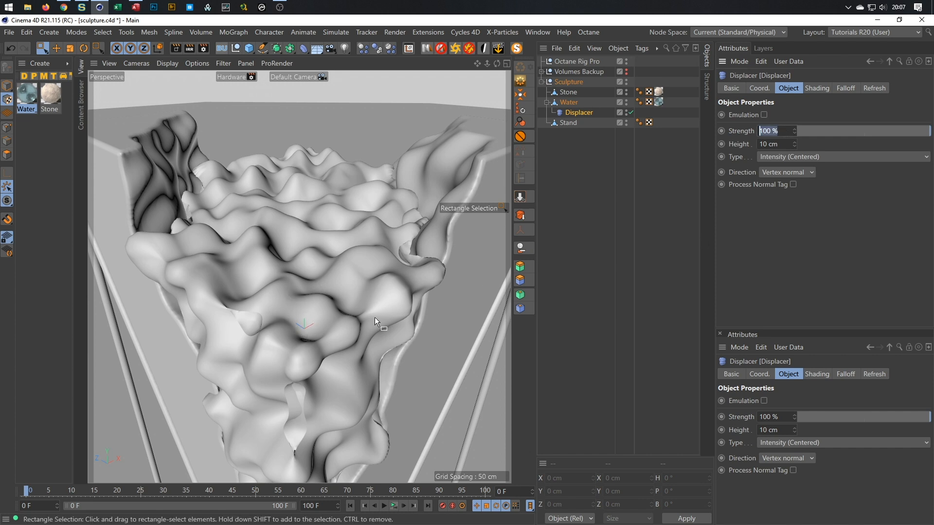
pyautogui.click(782, 145)
pyautogui.doubleClick(782, 145)
pyautogui.write('1')
pyautogui.press('Return')
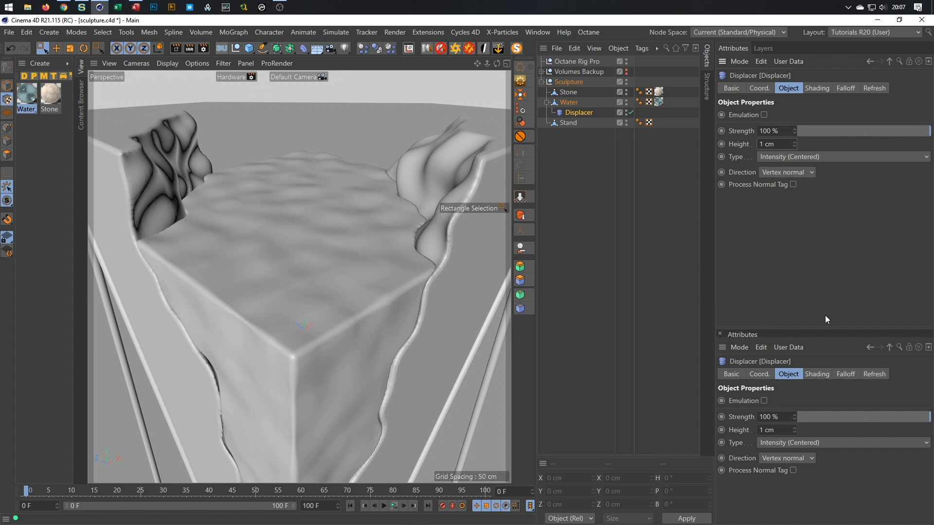
# - Open the Displacer's noise shader and try the FBM noise type with a global scale of 500%
pyautogui.click(819, 89)
pyautogui.click(767, 161)
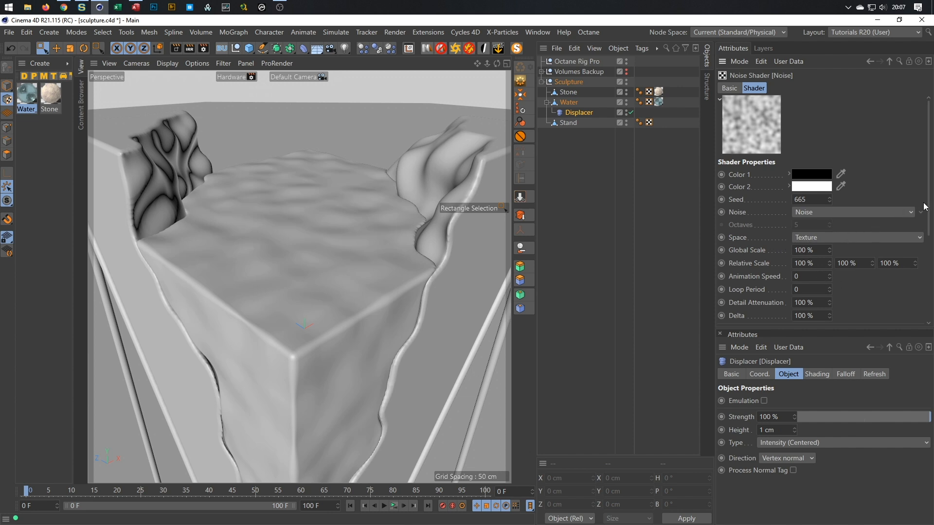
pyautogui.click(880, 210)
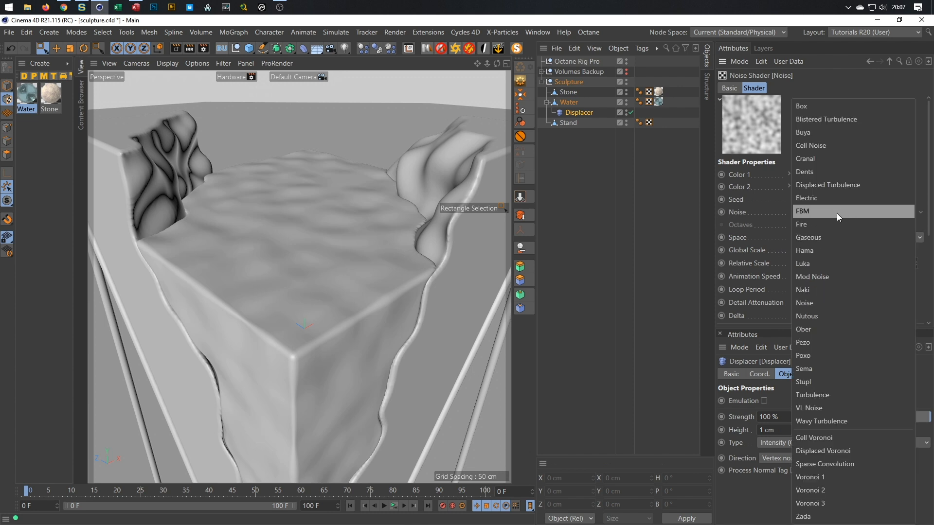
pyautogui.click(837, 213)
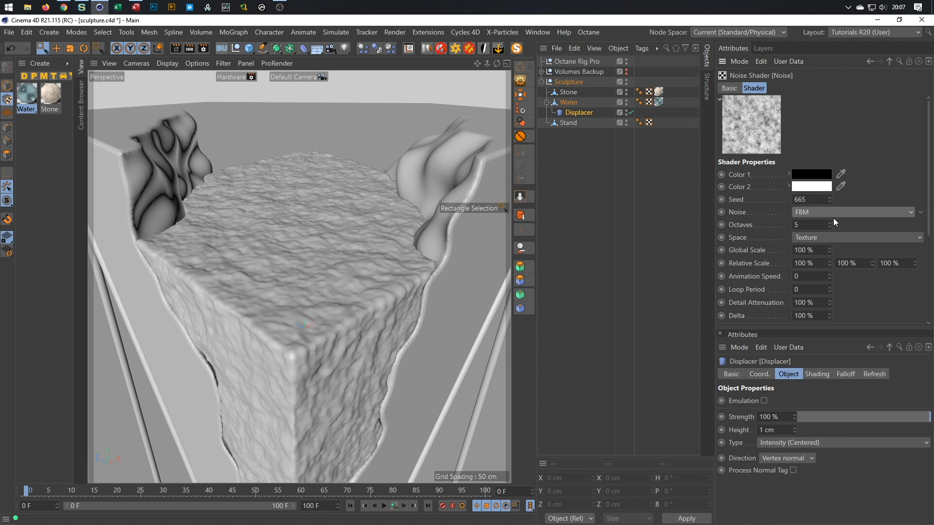
pyautogui.doubleClick(812, 250)
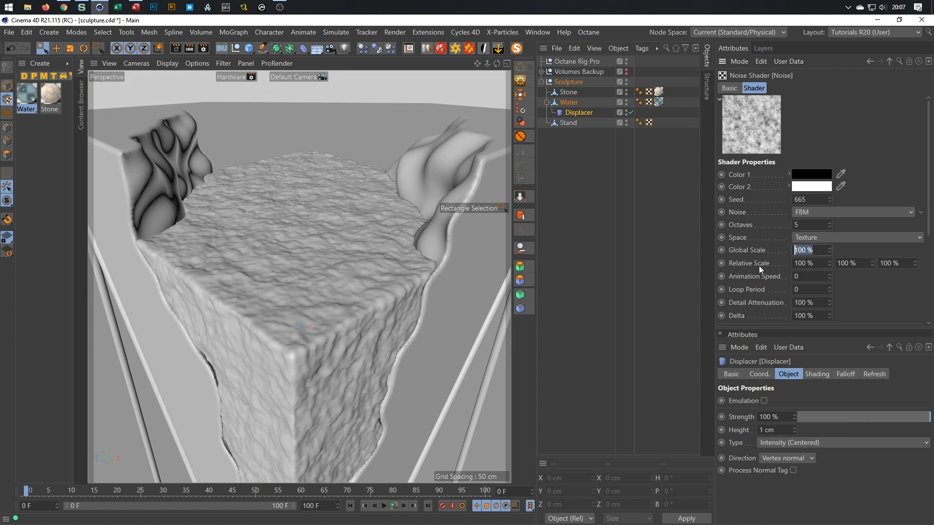
pyautogui.write('500')
pyautogui.press('Return')
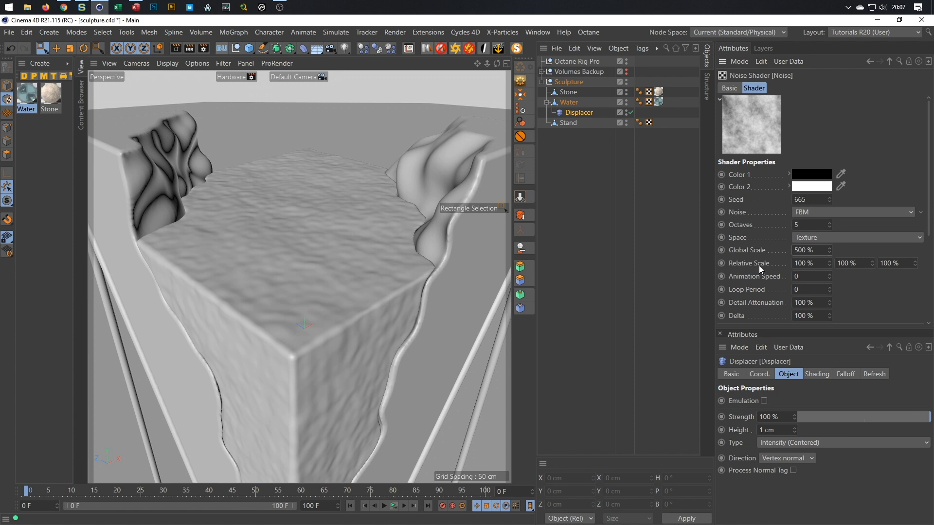
# - Try the Naki noise type, settle on Gaseous instead, and set the noise's global scale to 300%
pyautogui.click(829, 215)
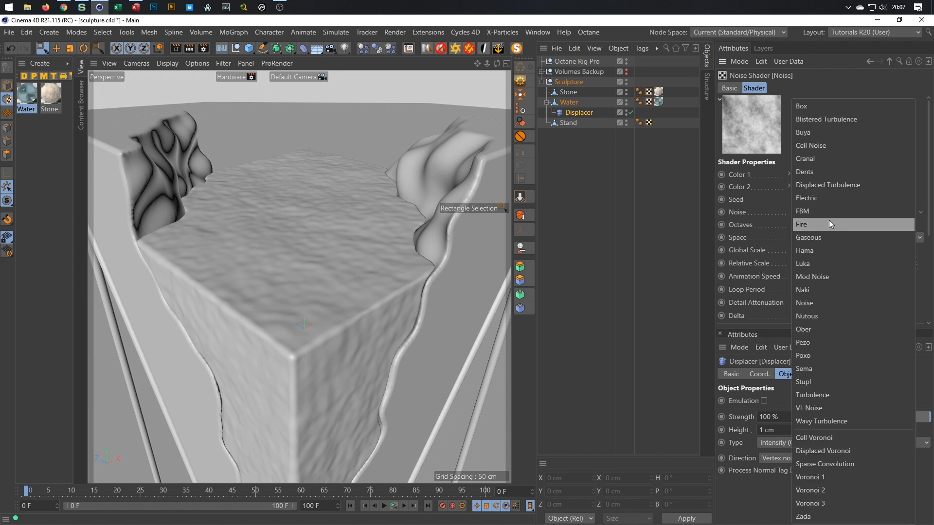
pyautogui.click(821, 294)
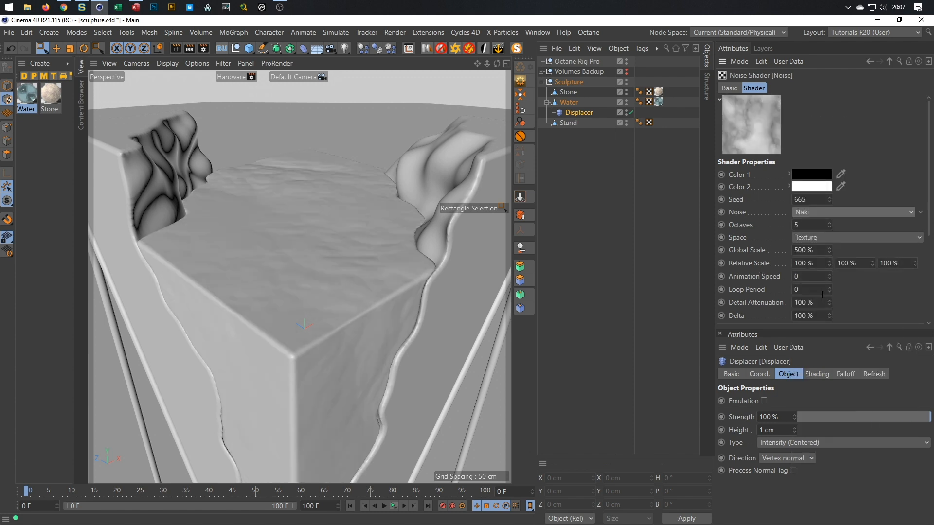
pyautogui.click(833, 212)
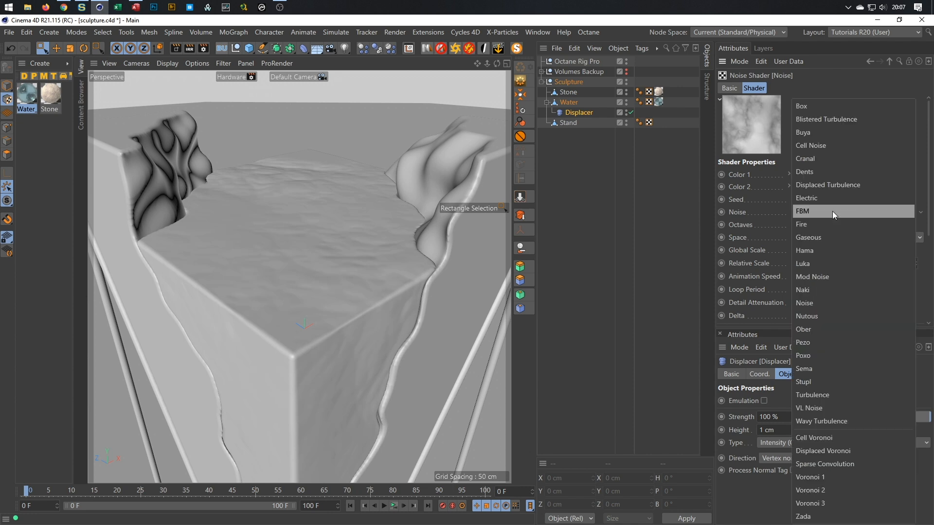
pyautogui.click(828, 240)
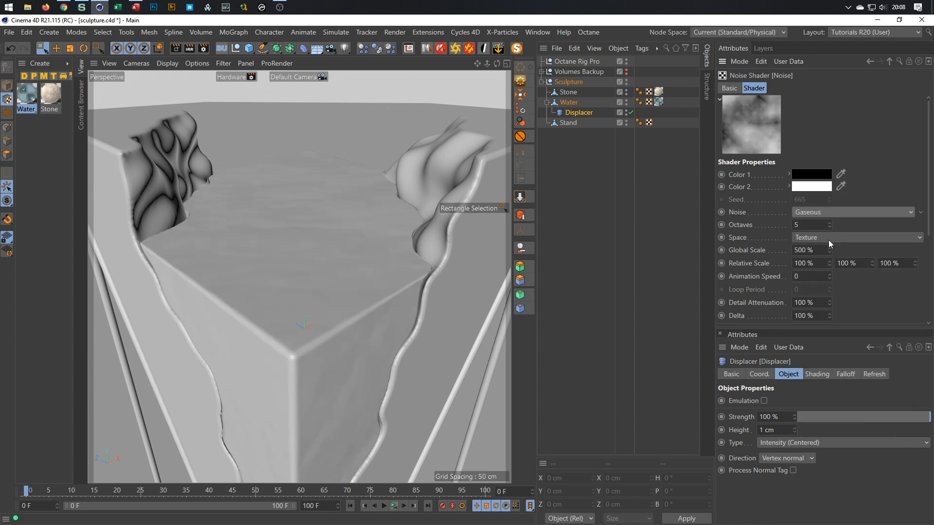
pyautogui.click(809, 250)
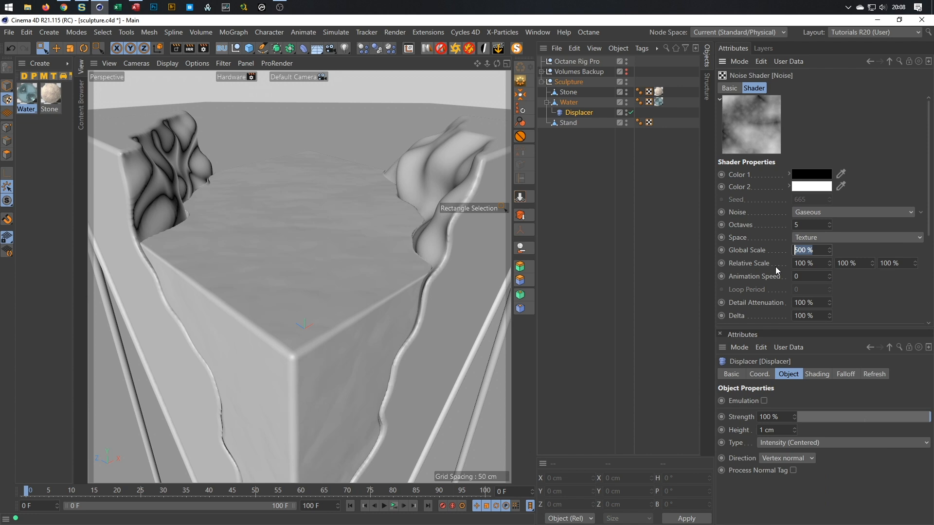
pyautogui.write('30')
pyautogui.press('Return')
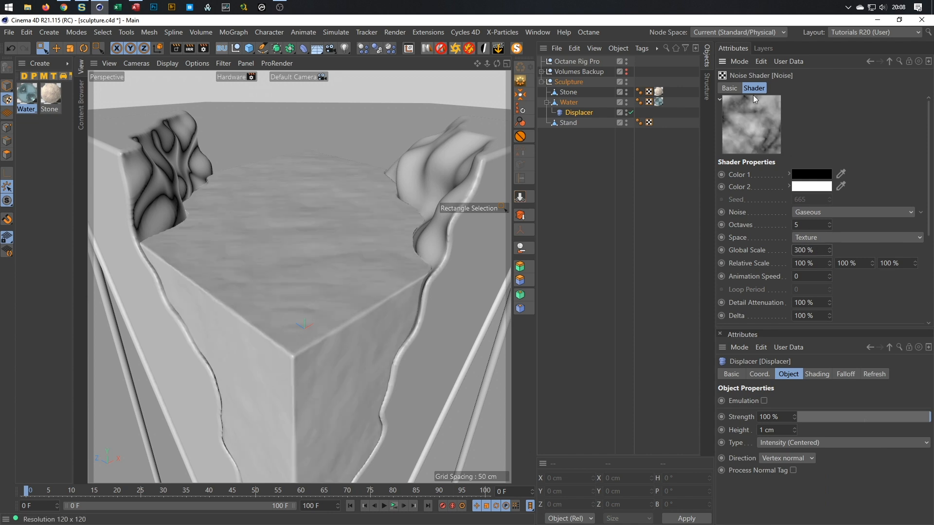
# - Return to the Displacer's object properties and try a height of 2 cm
pyautogui.click(589, 112)
pyautogui.click(788, 89)
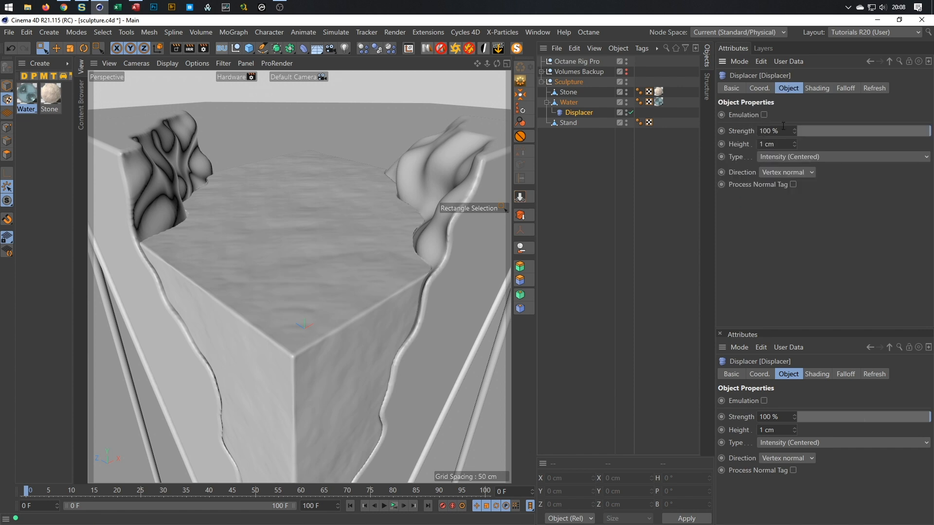
pyautogui.click(776, 144)
pyautogui.write('2')
pyautogui.press('Return')
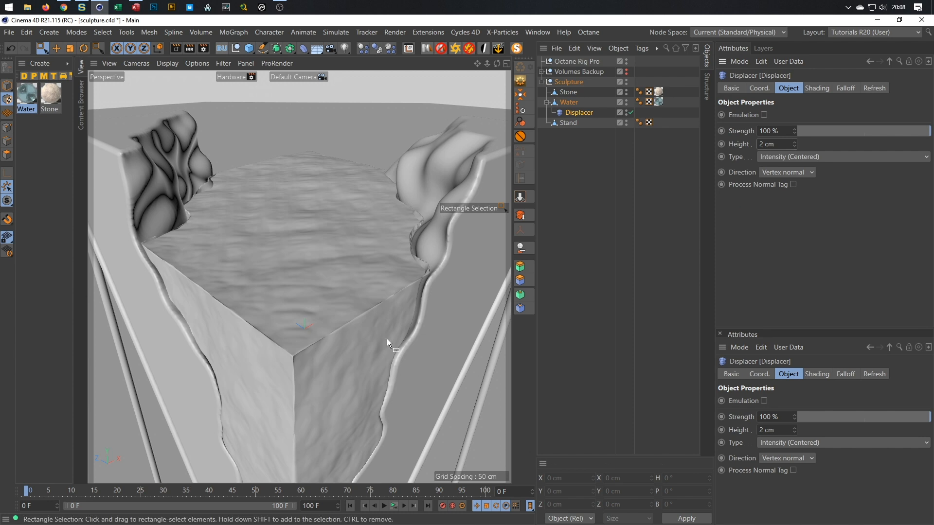
# - Change the Displacer's displacement type to Intensity and set its height to 1 cm
pyautogui.keyDown('alt'); pyautogui.moveTo(305, 354); pyautogui.dragTo(336, 334, button='right'); pyautogui.keyUp('alt')
pyautogui.keyDown('alt'); pyautogui.moveTo(336, 334); pyautogui.dragTo(352, 346); pyautogui.keyUp('alt')
pyautogui.click(784, 157)
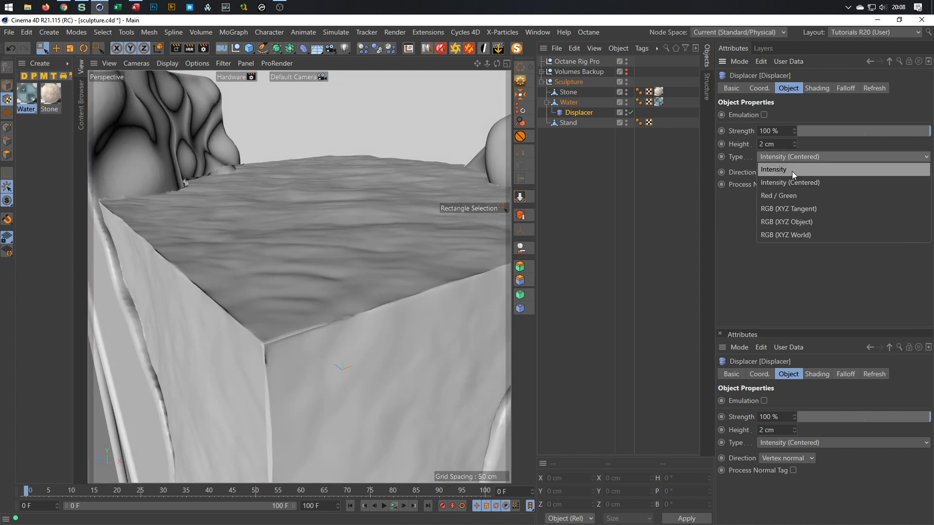
pyautogui.click(792, 171)
pyautogui.keyDown('alt'); pyautogui.moveTo(474, 323); pyautogui.dragTo(326, 363, button='right'); pyautogui.keyUp('alt')
pyautogui.keyDown('alt'); pyautogui.moveTo(326, 363); pyautogui.dragTo(306, 360); pyautogui.keyUp('alt')
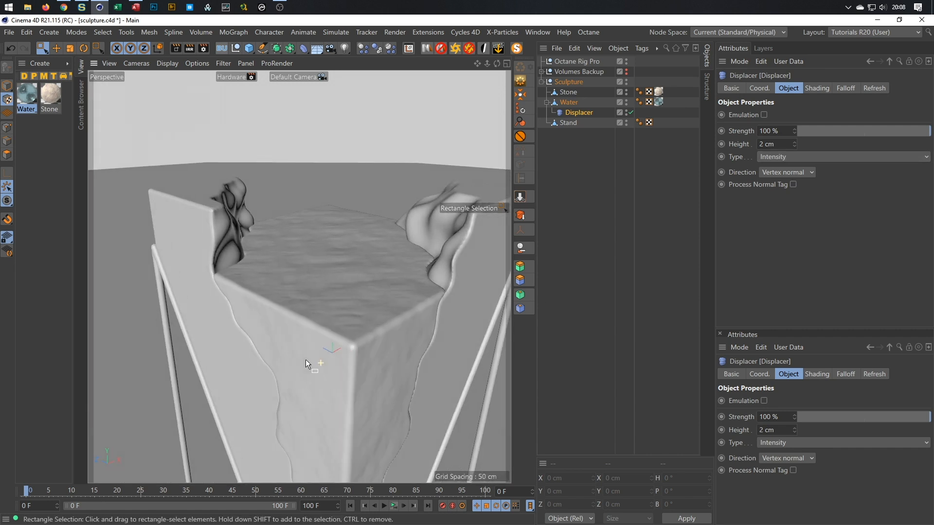
pyautogui.keyDown('alt'); pyautogui.moveTo(306, 360); pyautogui.dragTo(375, 329, button='right'); pyautogui.keyUp('alt')
pyautogui.keyDown('alt'); pyautogui.moveTo(377, 327); pyautogui.dragTo(380, 340); pyautogui.keyUp('alt')
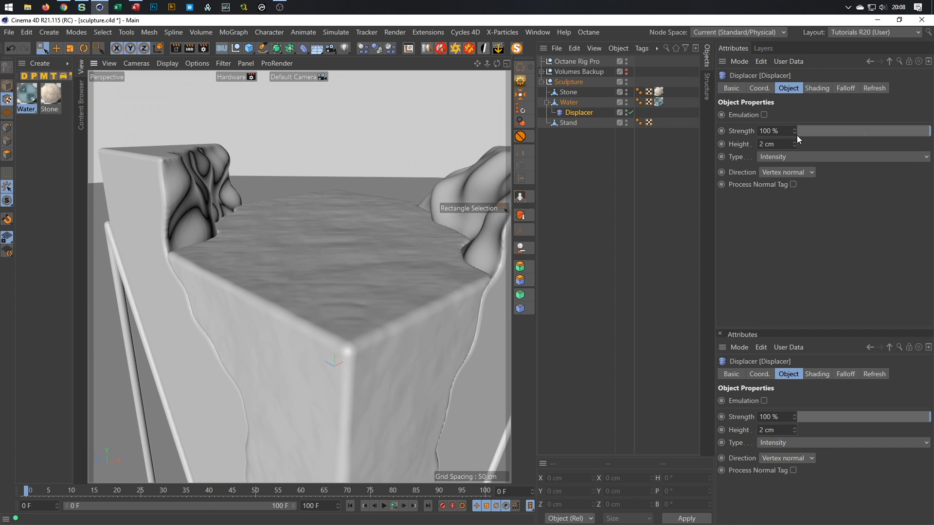
pyautogui.doubleClick(769, 144)
pyautogui.write('1')
pyautogui.press('Return')
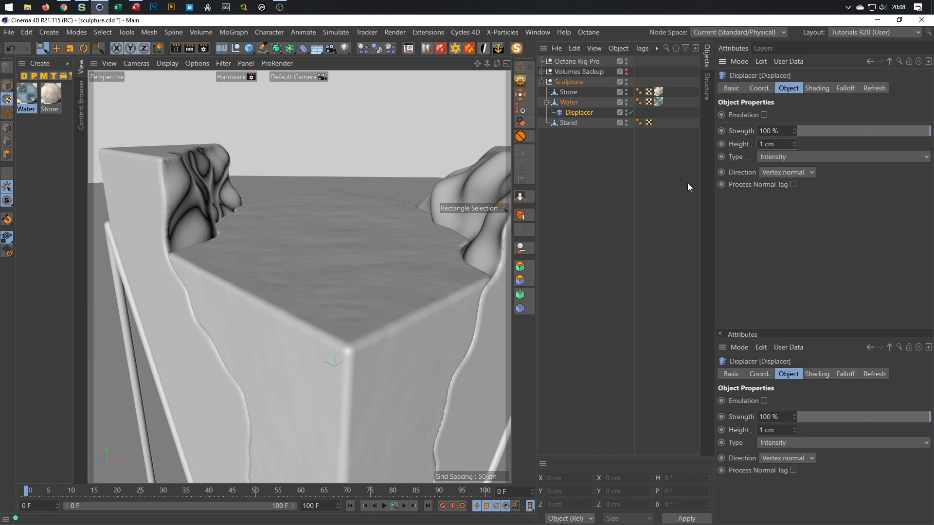
# - Reopen the Displacer's noise shader, try the UV (2D) space, and settle on Object space
pyautogui.click(815, 89)
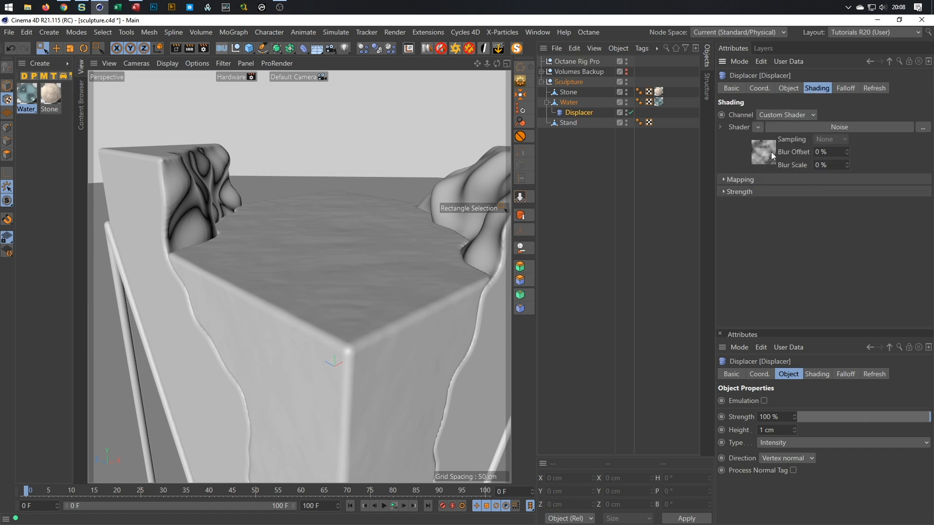
pyautogui.click(761, 178)
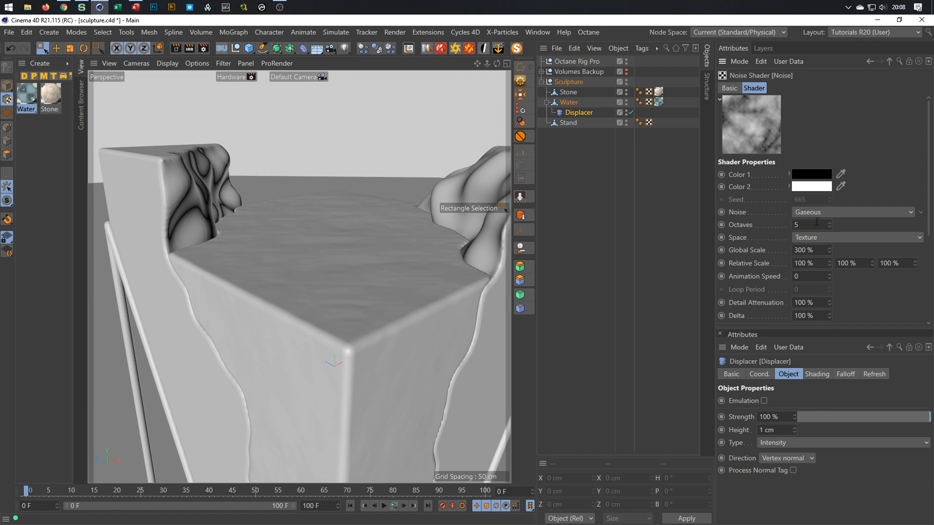
pyautogui.click(811, 237)
pyautogui.click(811, 237)
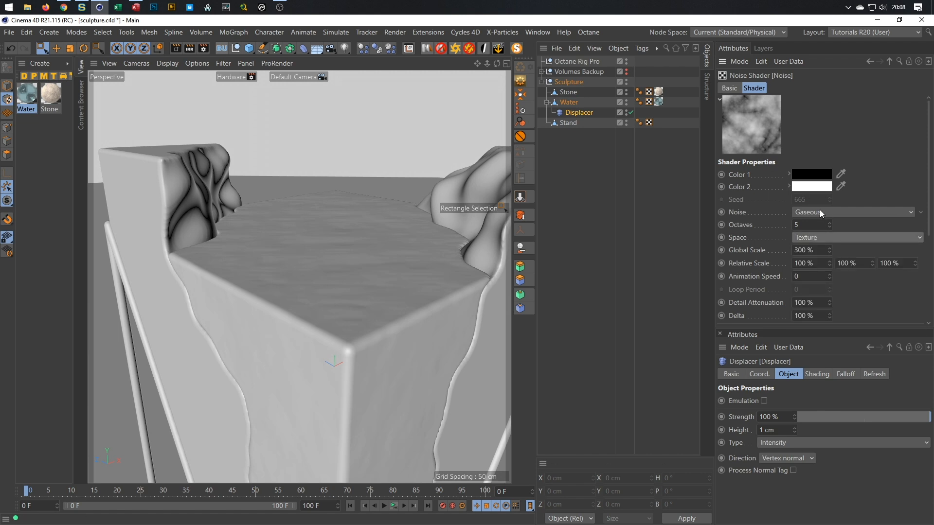
pyautogui.click(816, 236)
pyautogui.click(813, 252)
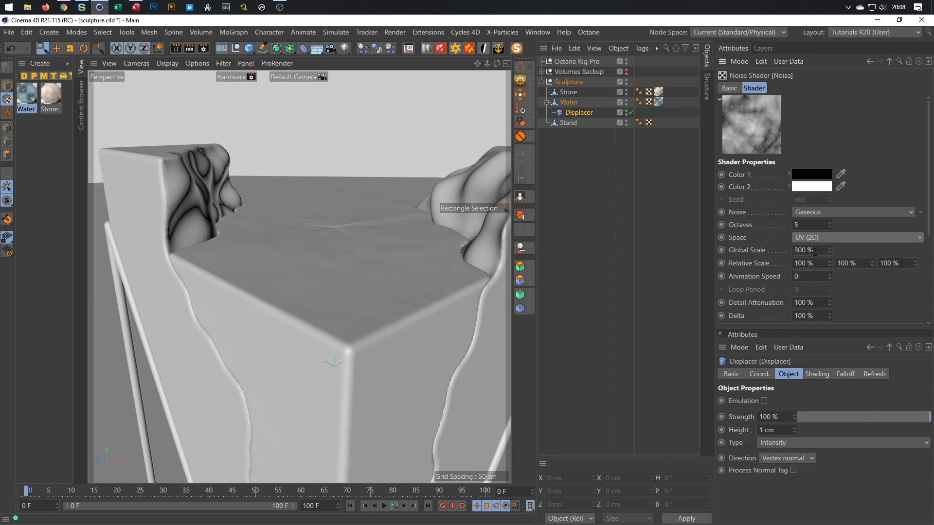
pyautogui.click(817, 238)
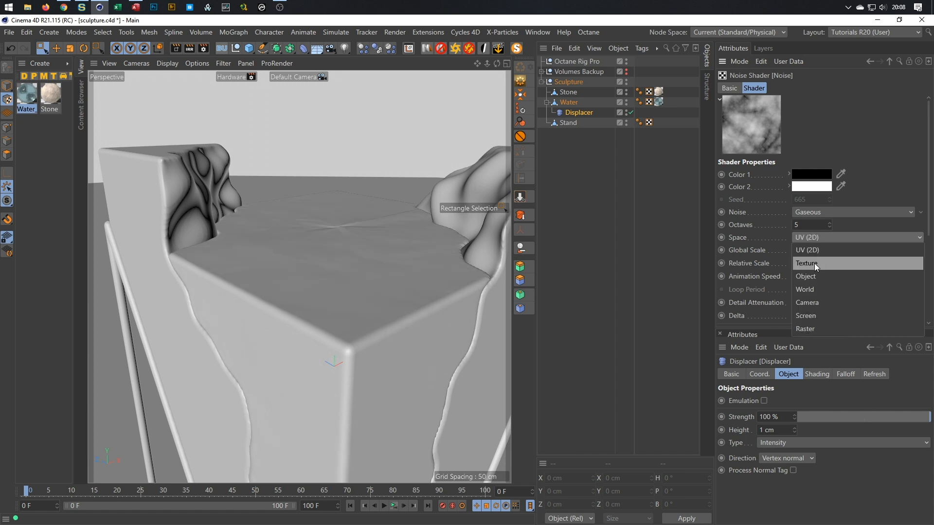
pyautogui.click(813, 279)
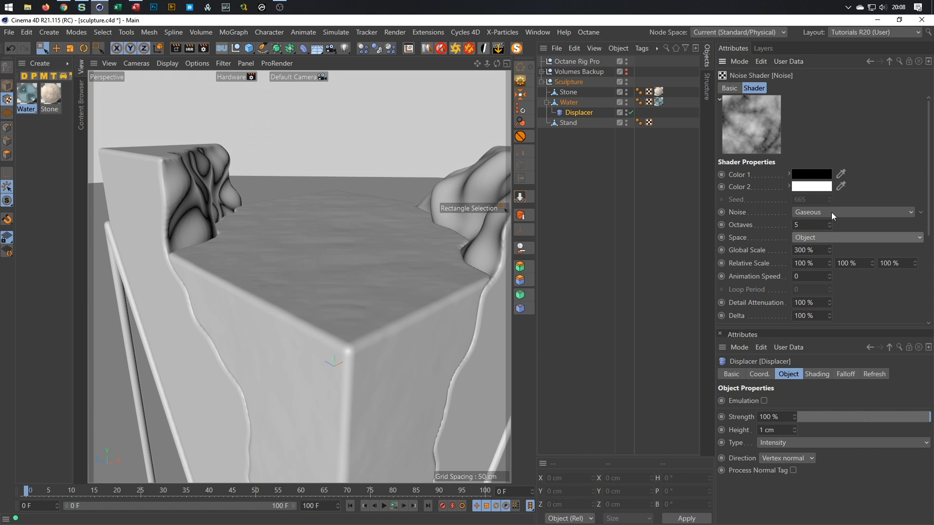
# - Try the Luka, Naki and Stupl noise types in the Displacer's shader, and settle on Turbulence
pyautogui.click(831, 212)
pyautogui.click(820, 264)
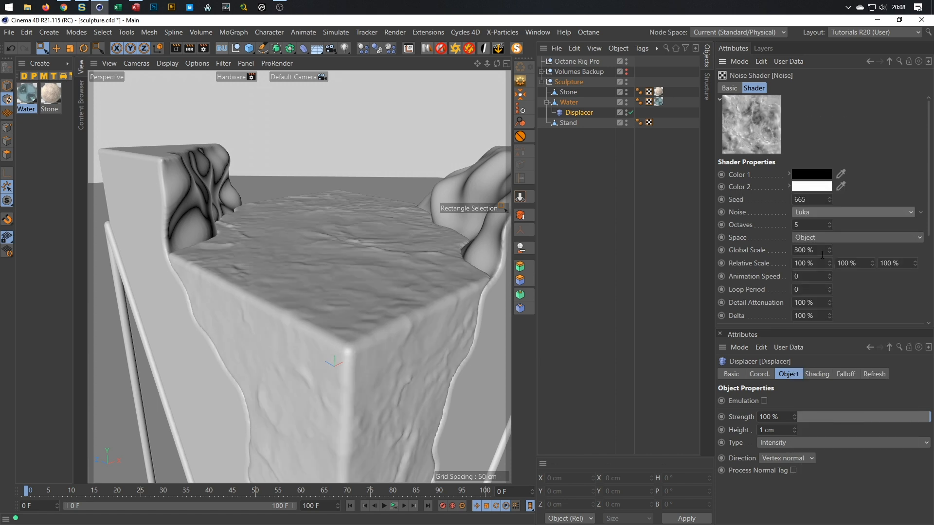
pyautogui.click(829, 212)
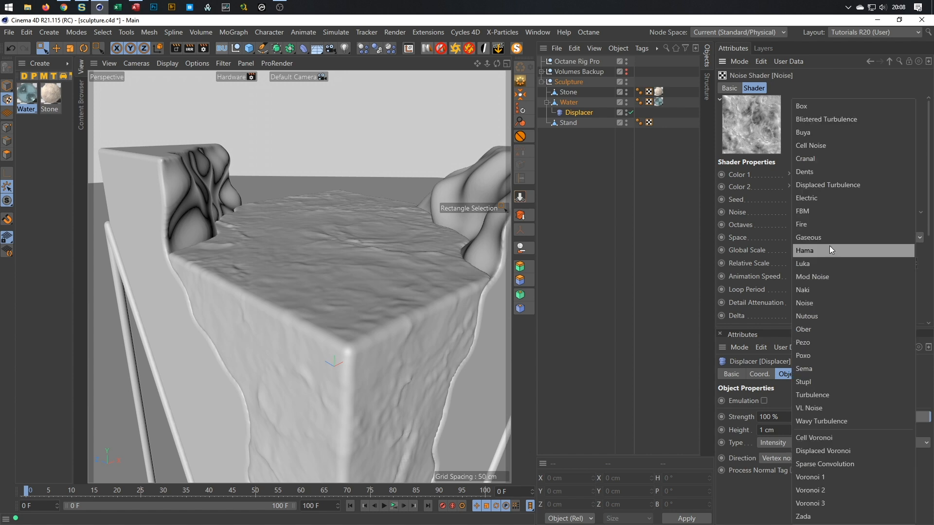
pyautogui.click(827, 291)
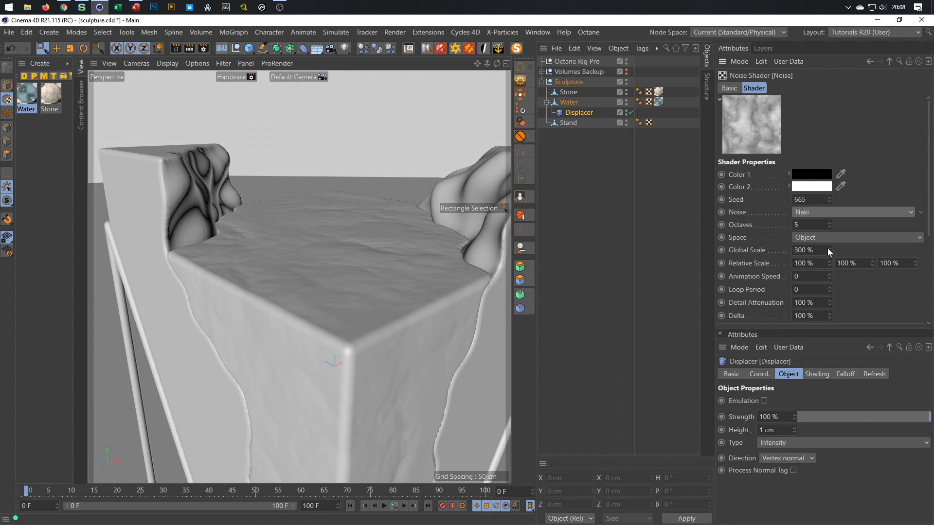
pyautogui.click(833, 213)
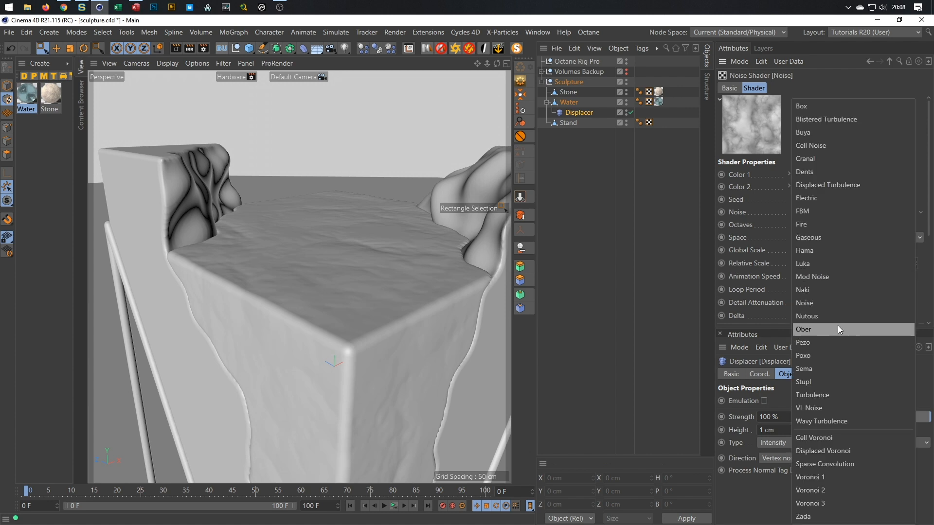
pyautogui.click(834, 386)
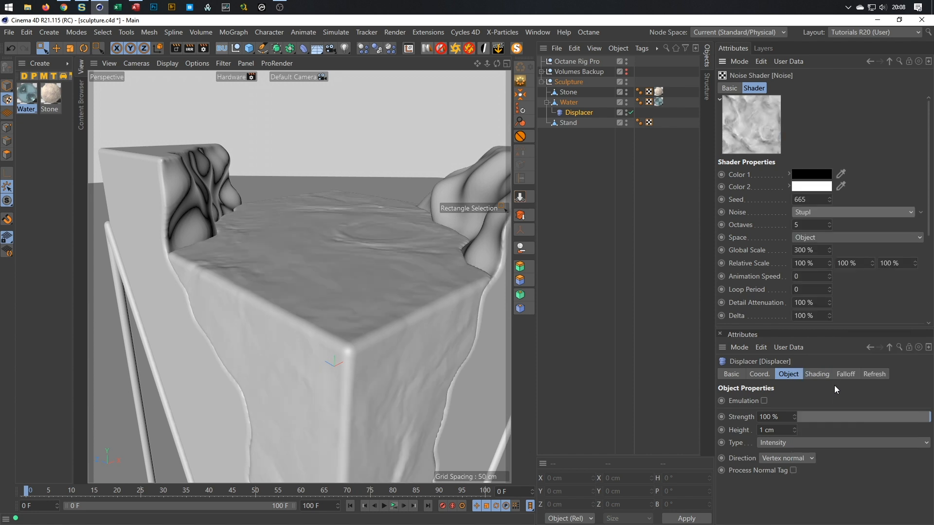
pyautogui.click(839, 212)
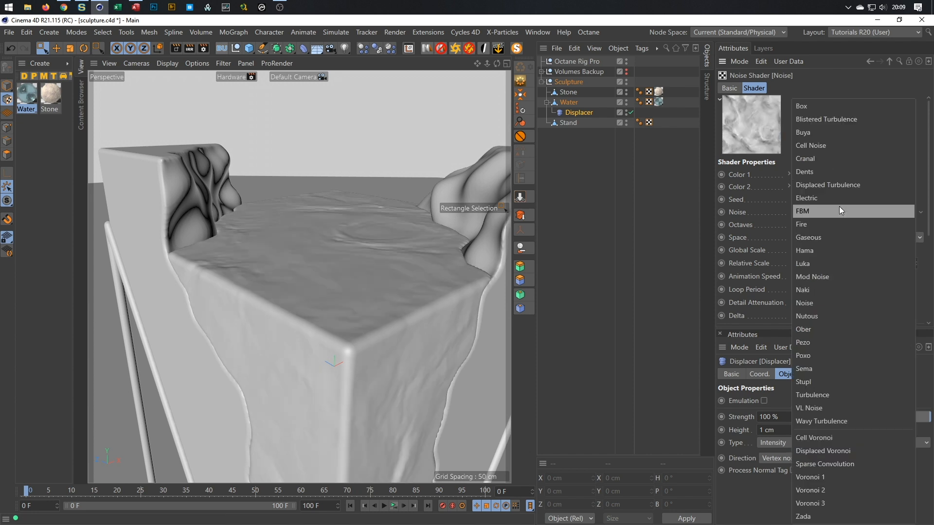
pyautogui.click(845, 395)
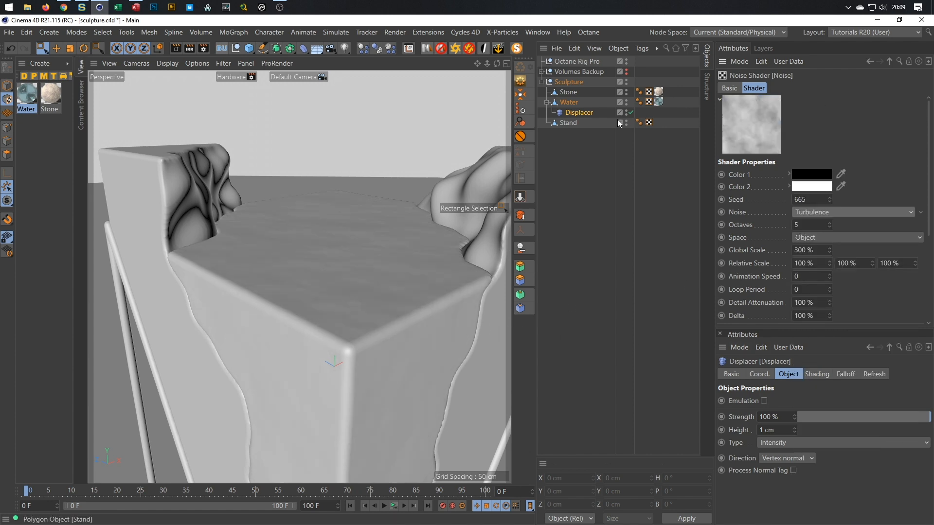
# - Change the Displacer's displacement type to Intensity (Centered) in its object properties
pyautogui.click(578, 113)
pyautogui.click(787, 88)
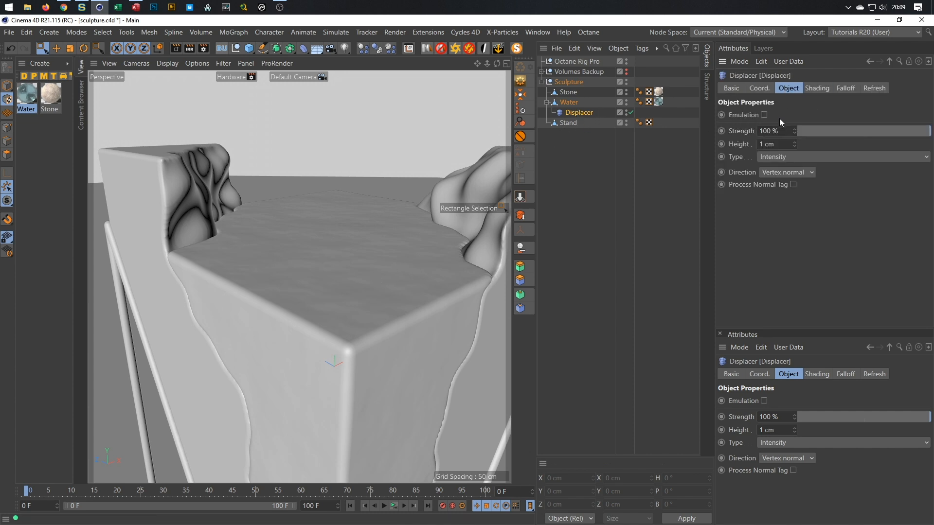
pyautogui.click(775, 157)
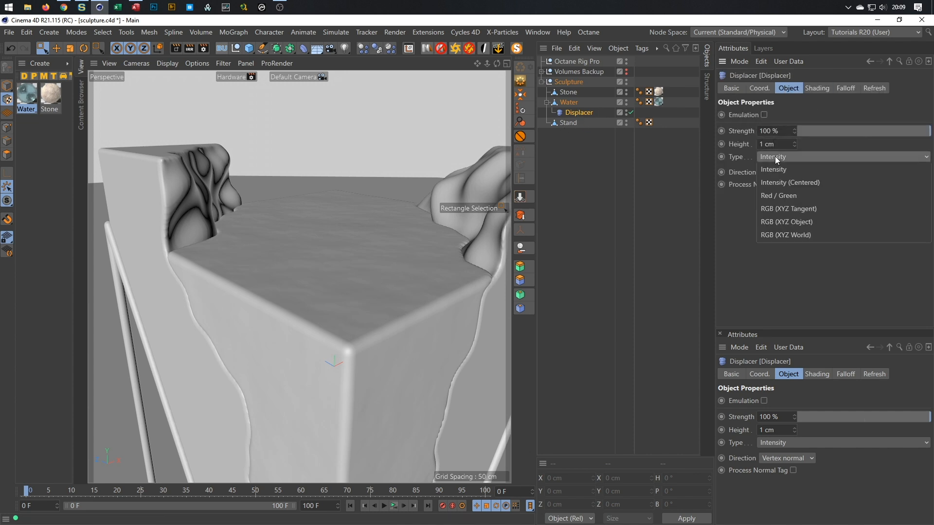
pyautogui.click(784, 184)
pyautogui.moveTo(374, 332)
pyautogui.keyDown('alt'); pyautogui.mouseDown()
pyautogui.moveTo(397, 337)
pyautogui.moveTo(373, 335)
pyautogui.moveTo(334, 358)
pyautogui.moveTo(370, 346)
pyautogui.mouseUp(); pyautogui.keyUp('alt')
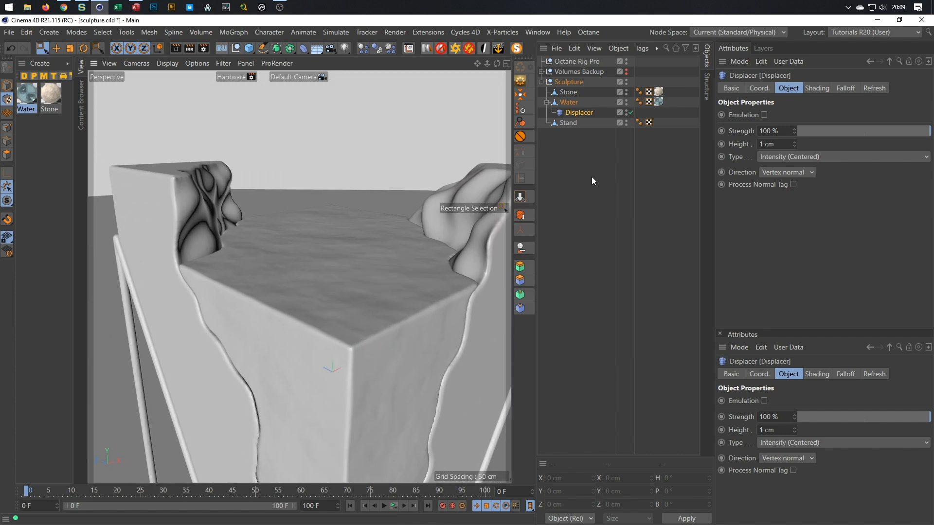
# - Set the noise shader's animation speed to 0.1 and loop period to 4, and preview the ripple animation
pyautogui.click(818, 88)
pyautogui.click(800, 128)
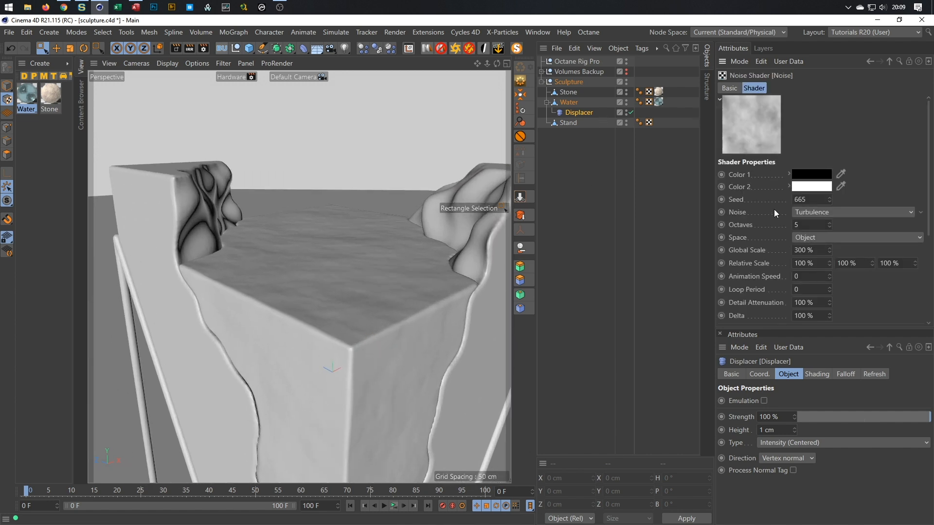
pyautogui.click(813, 278)
pyautogui.write('1')
pyautogui.press('Tab')
pyautogui.write('4')
pyautogui.hotkey('shift', 'Tab')
pyautogui.write('.1')
pyautogui.click(394, 508)
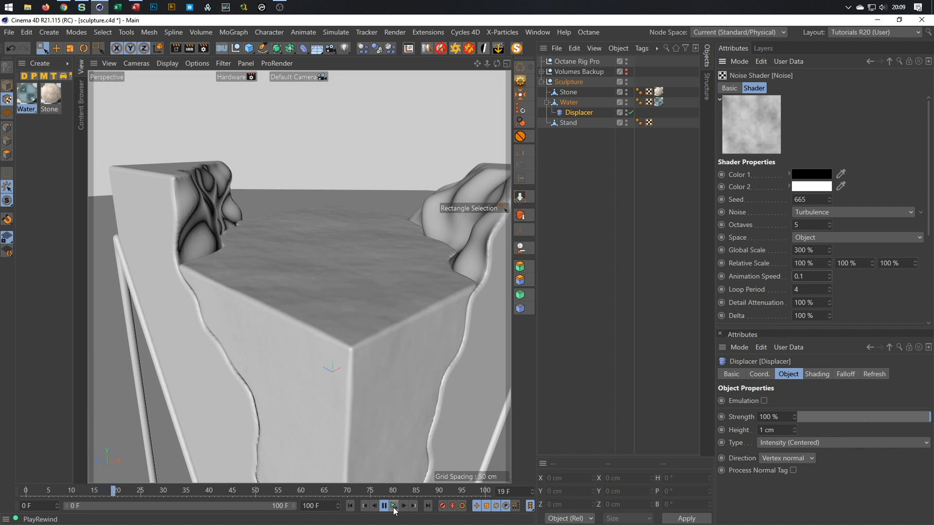
pyautogui.click(394, 508)
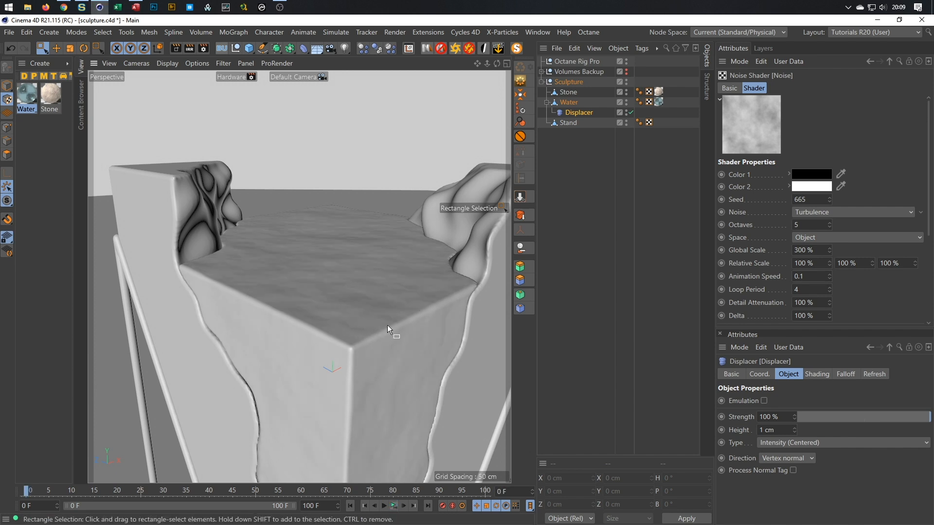
# - Disable and re-enable the Displacer to compare the water surface with and without ripples
pyautogui.click(631, 112)
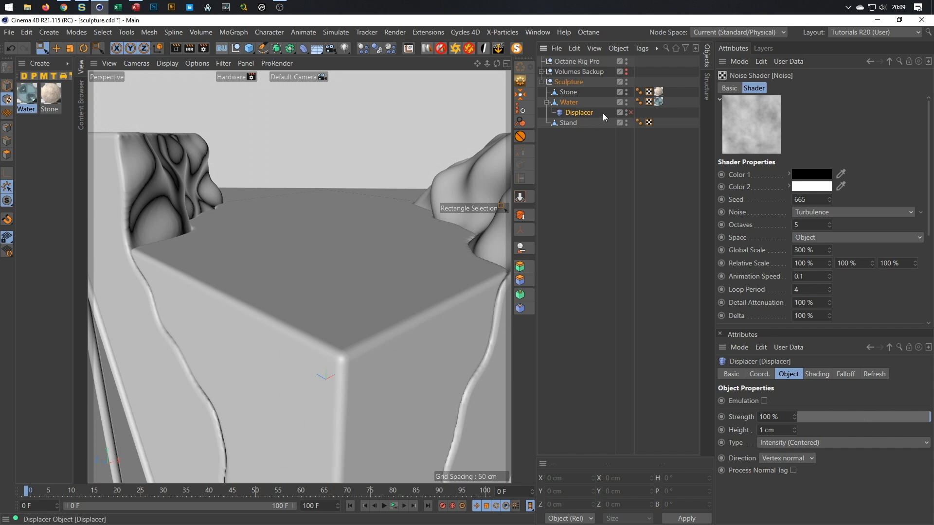
pyautogui.click(631, 113)
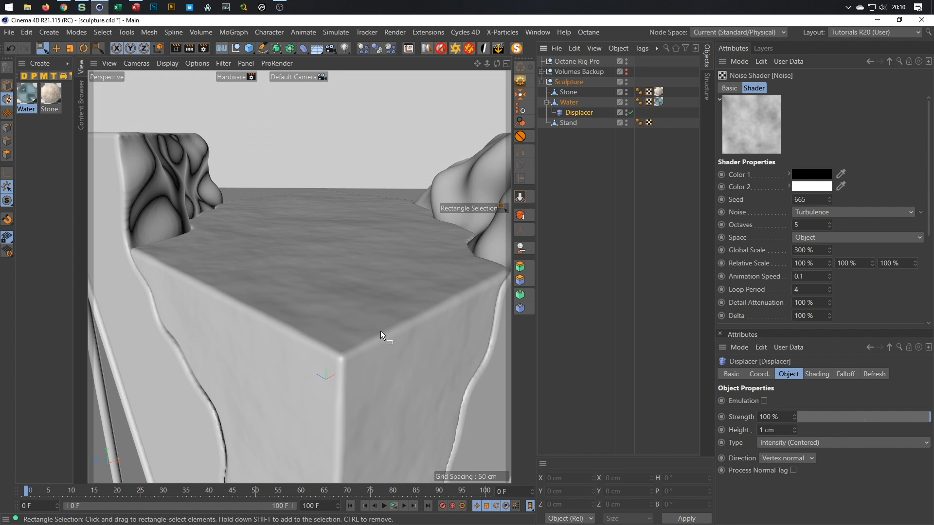
pyautogui.scroll(-5, 306, 305)
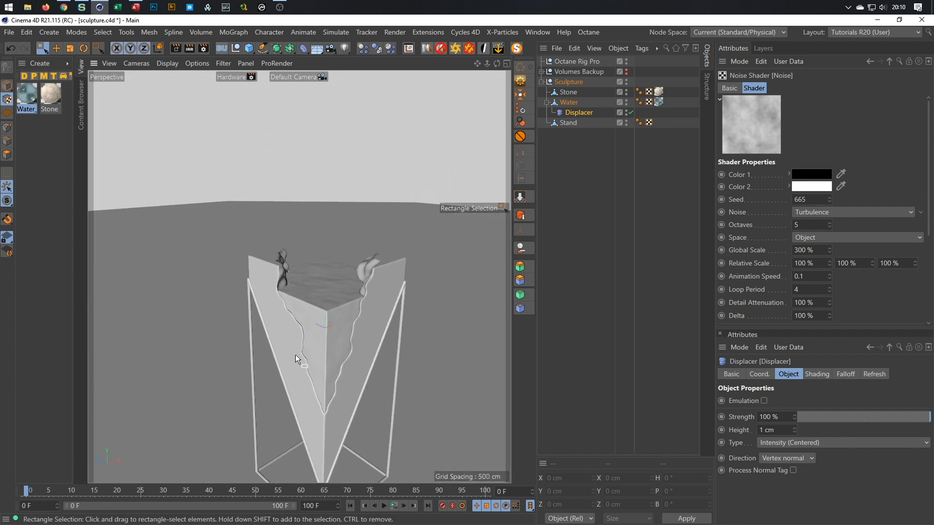
pyautogui.moveTo(344, 316)
pyautogui.keyDown('alt'); pyautogui.mouseDown()
pyautogui.moveTo(367, 311)
pyautogui.moveTo(342, 326)
pyautogui.moveTo(343, 249)
pyautogui.mouseUp(); pyautogui.keyUp('alt')
pyautogui.scroll(5, 344, 249)
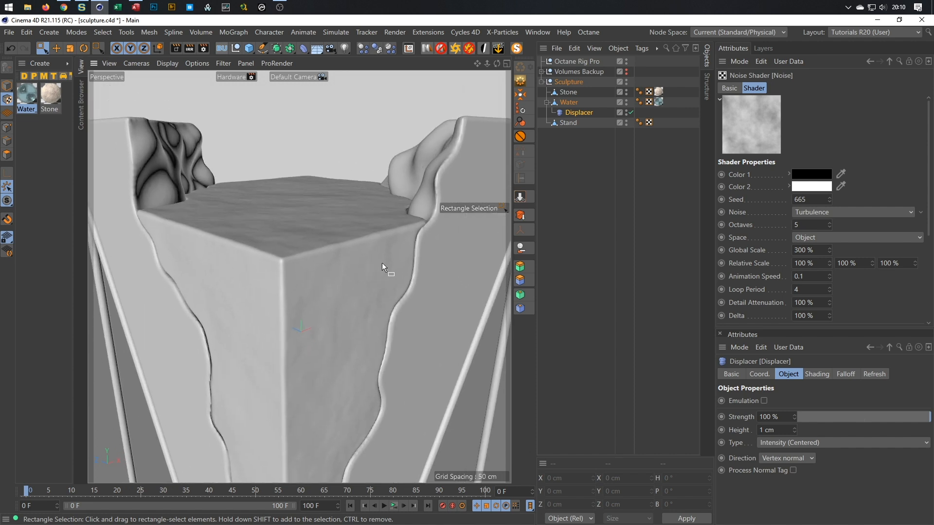
# - Set the Displacer's height to 2 cm in its object properties
pyautogui.click(581, 113)
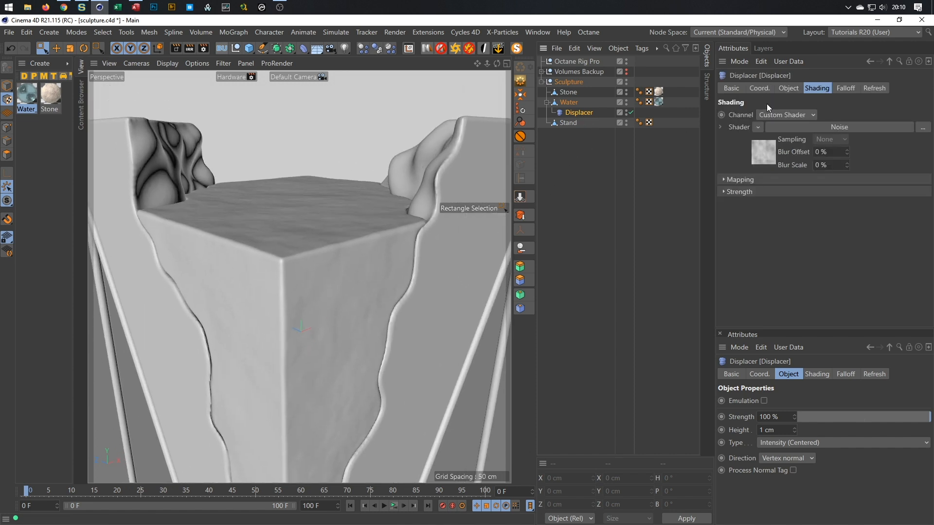
pyautogui.click(786, 89)
pyautogui.doubleClick(779, 141)
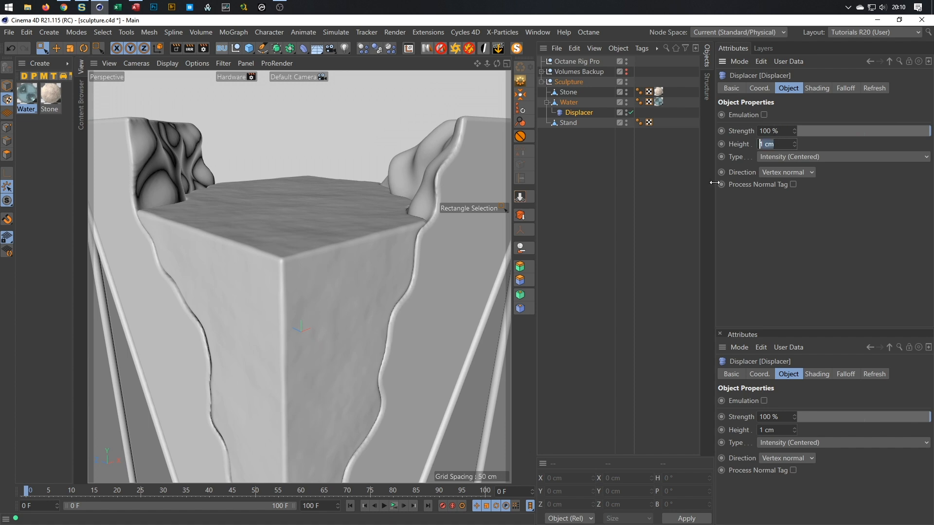
pyautogui.write('2')
pyautogui.press('Return')
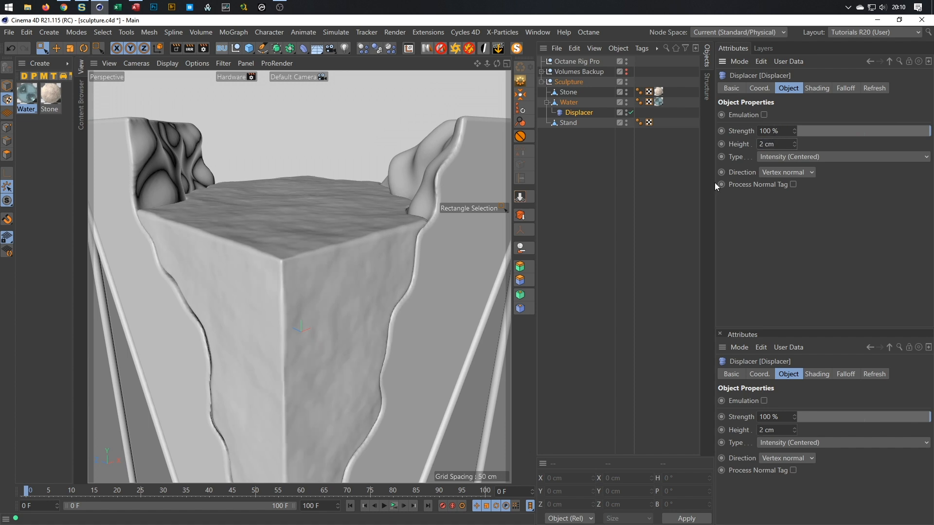
pyautogui.keyDown('alt'); pyautogui.moveTo(428, 225); pyautogui.dragTo(369, 233); pyautogui.keyUp('alt')
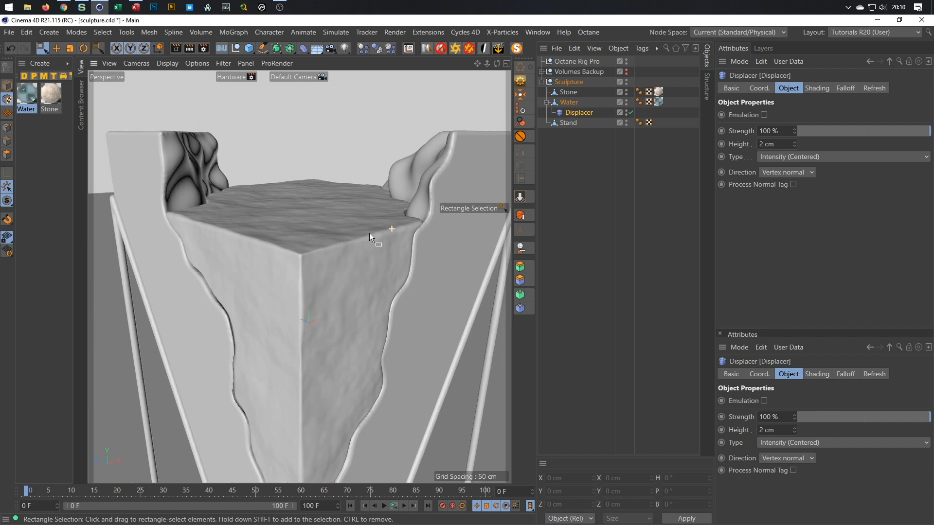
# - Preview the water animation with the whole sculpture in view, and save the scene
pyautogui.keyDown('alt'); pyautogui.moveTo(369, 233); pyautogui.dragTo(333, 247, button='right'); pyautogui.keyUp('alt')
pyautogui.keyDown('alt'); pyautogui.moveTo(296, 248); pyautogui.dragTo(252, 206, button='middle'); pyautogui.keyUp('alt')
pyautogui.moveTo(252, 206)
pyautogui.keyDown('alt'); pyautogui.mouseDown()
pyautogui.moveTo(275, 207)
pyautogui.moveTo(307, 165)
pyautogui.mouseUp(); pyautogui.keyUp('alt')
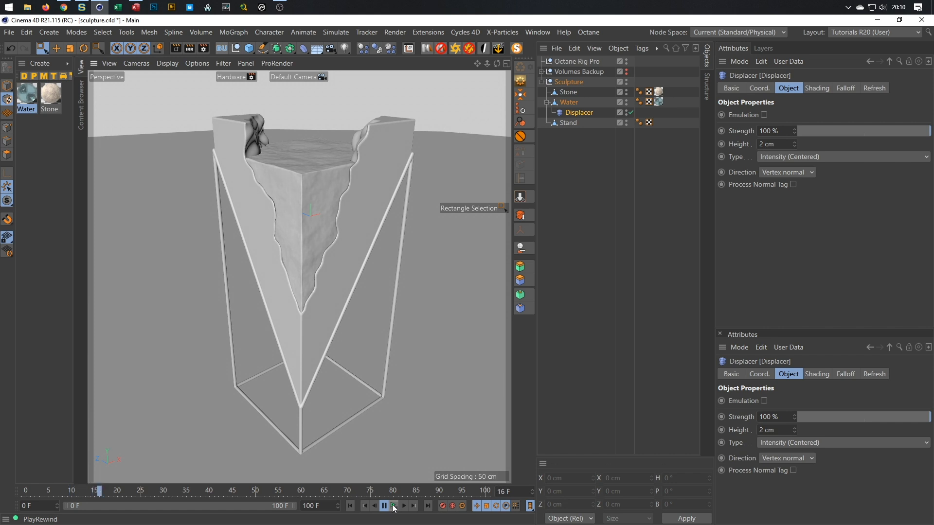
pyautogui.click(394, 508)
pyautogui.hotkey('ctrl', 's')
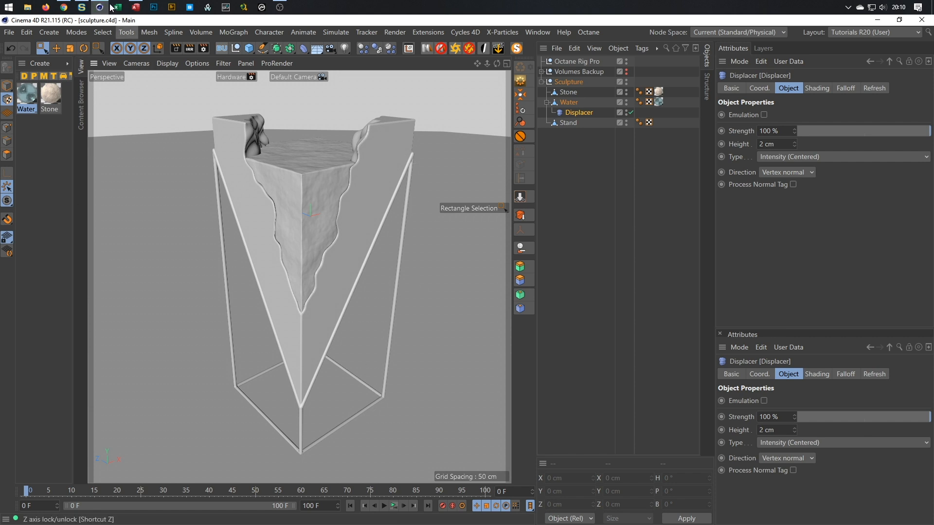
# - Open the Octane LiveDB library and show the Metal category of the local Nikomedia materials
pyautogui.moveTo(101, 10)
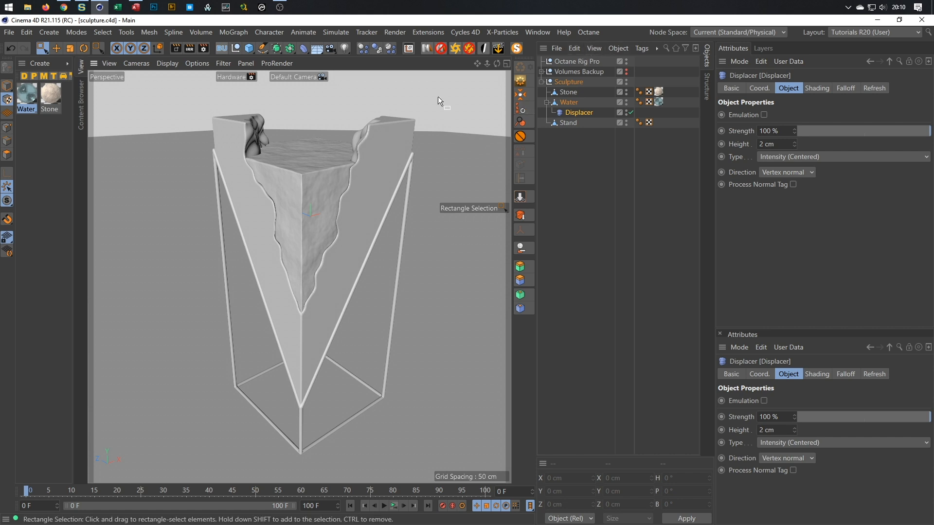
pyautogui.click(599, 32)
pyautogui.click(606, 57)
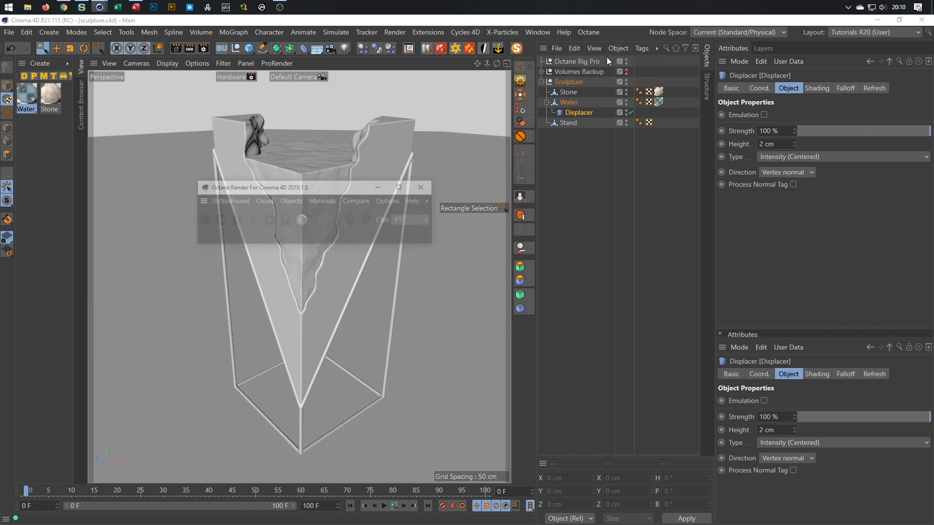
pyautogui.click(327, 201)
pyautogui.click(328, 214)
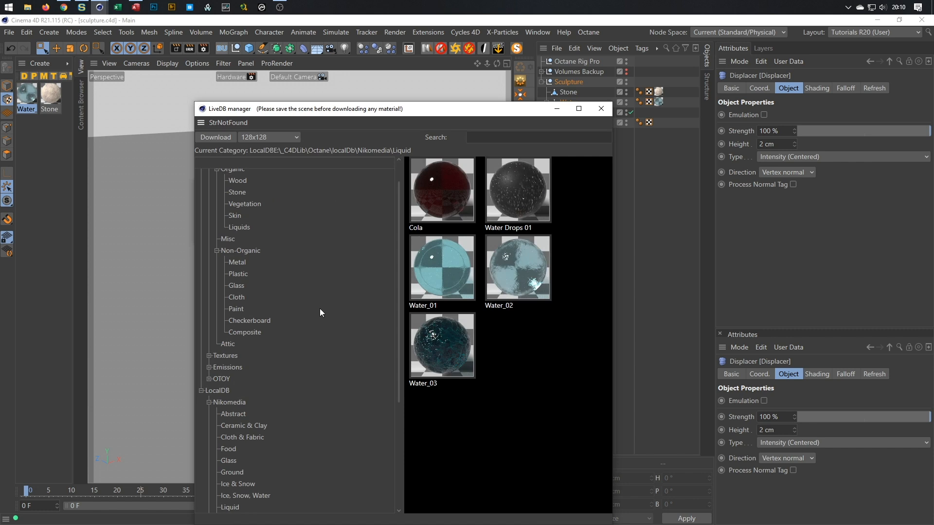
pyautogui.scroll(-5, 274, 399)
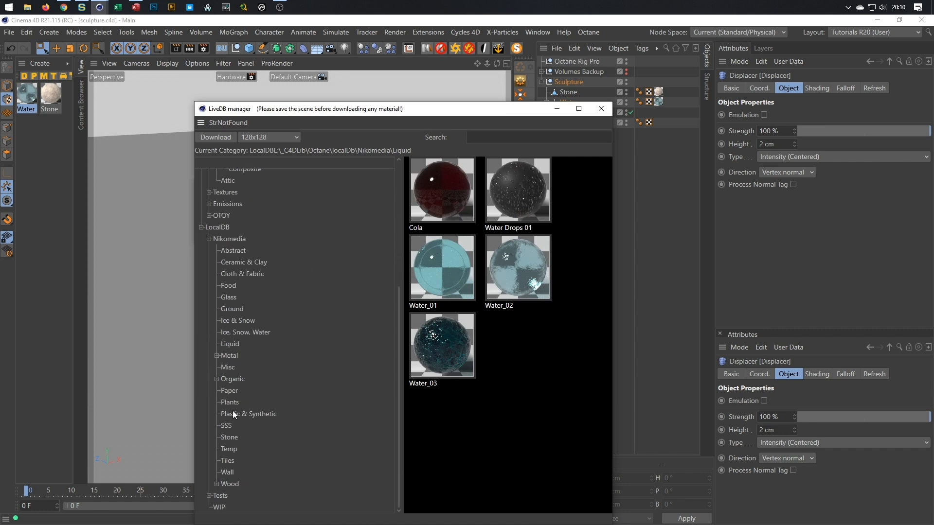
pyautogui.click(232, 357)
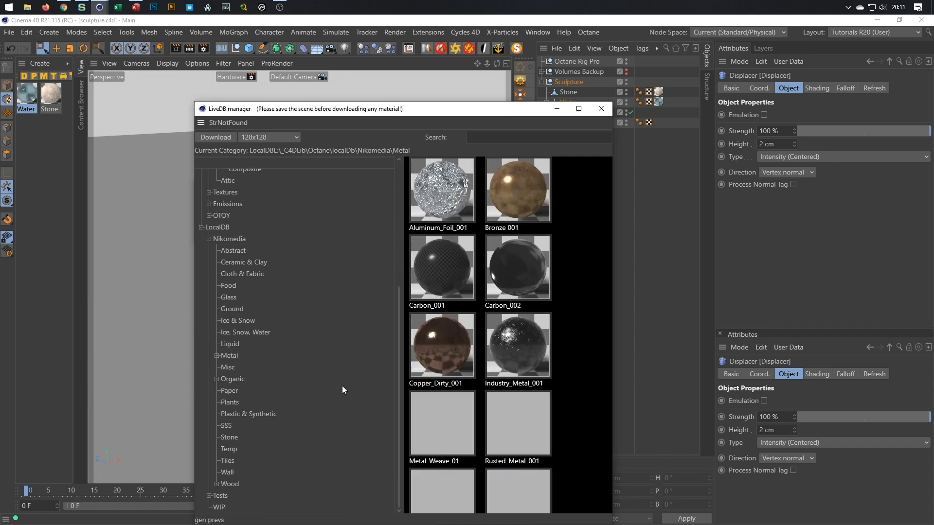
# - Look through the metal materials and download Bronze 001 into the scene
pyautogui.scroll(-2, 555, 249)
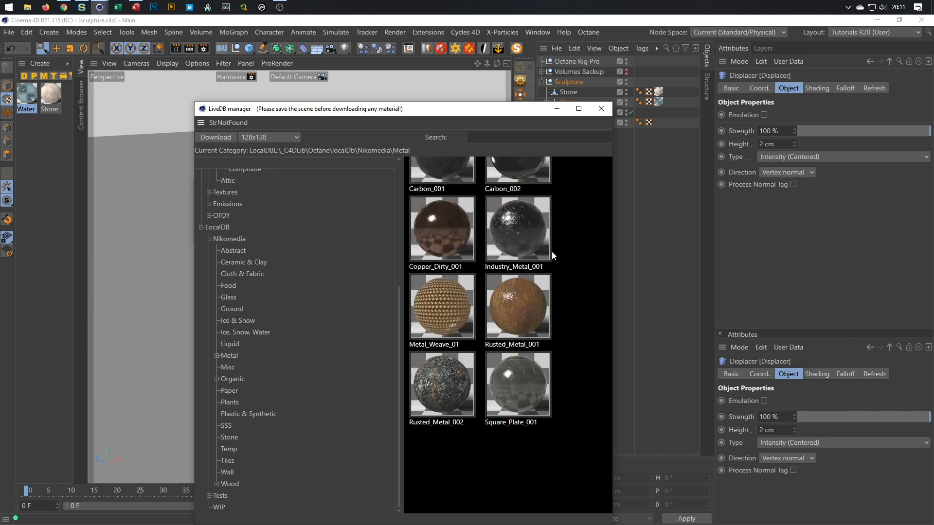
pyautogui.scroll(2, 552, 252)
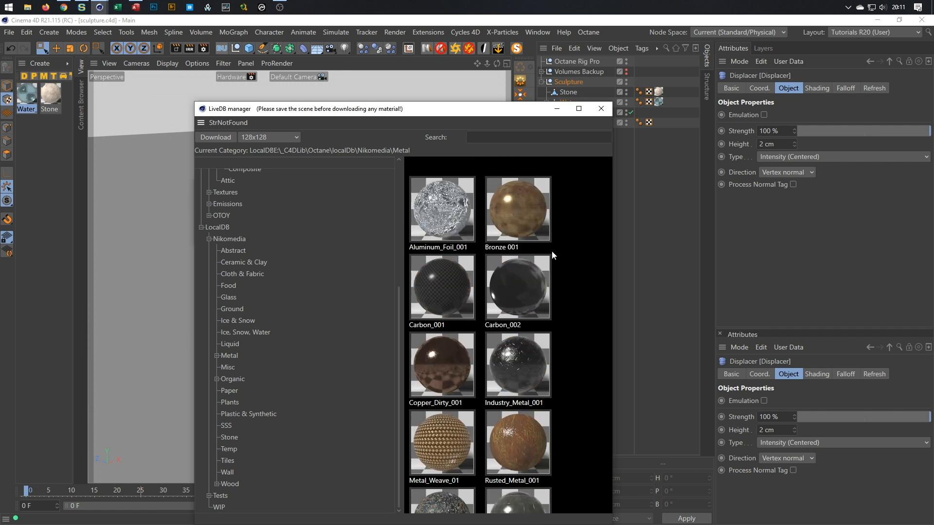
pyautogui.scroll(-2, 552, 251)
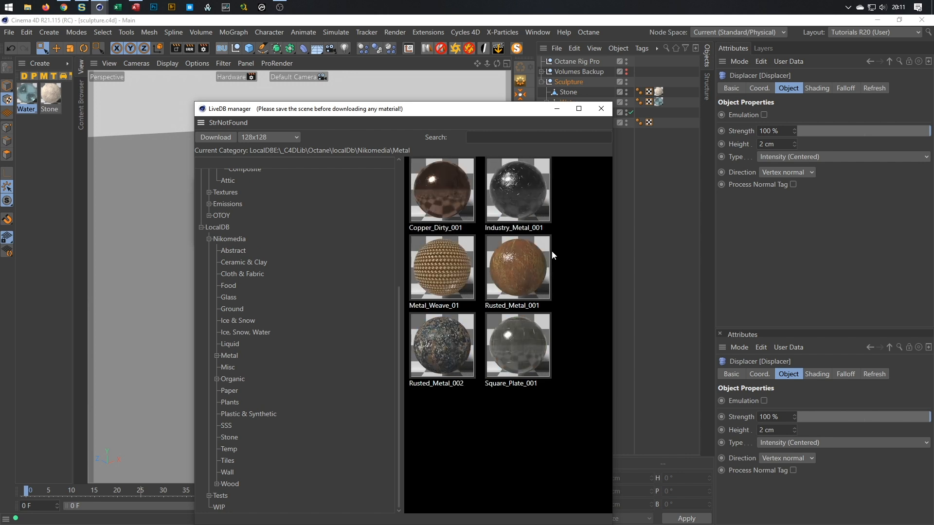
pyautogui.scroll(2, 540, 279)
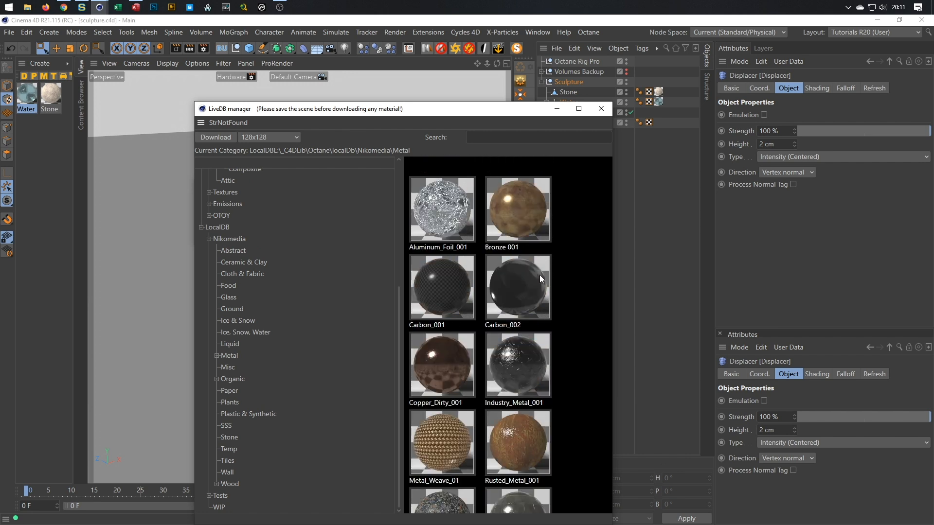
pyautogui.click(528, 216)
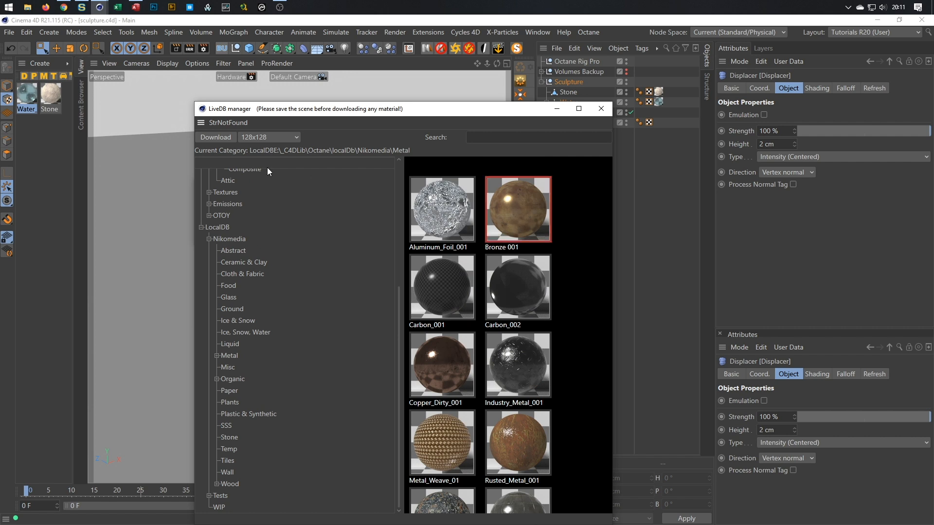
pyautogui.click(209, 137)
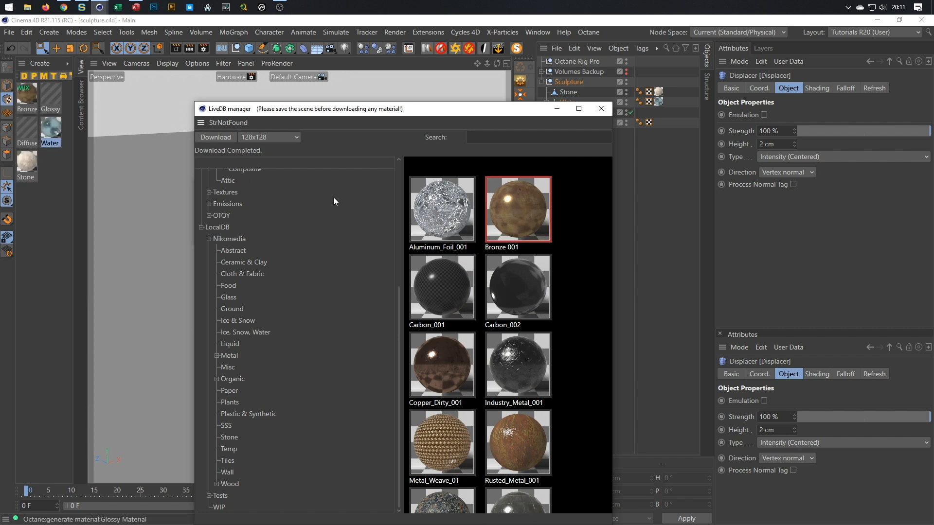
# - Move the LiveDB and Octane windows clear of the sculpture and apply the Bronze 001 material to the Stand object
pyautogui.moveTo(528, 113); pyautogui.dragTo(390, 455)
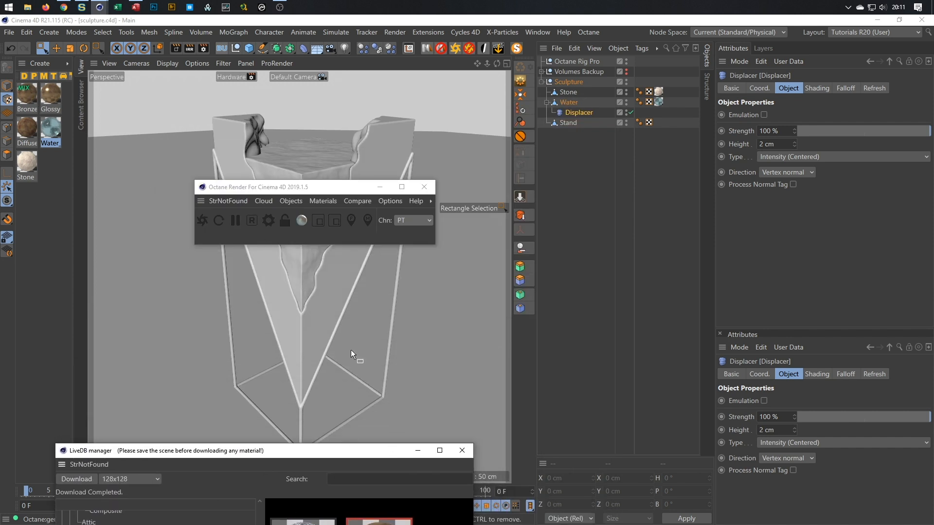
pyautogui.moveTo(338, 193); pyautogui.dragTo(158, 387)
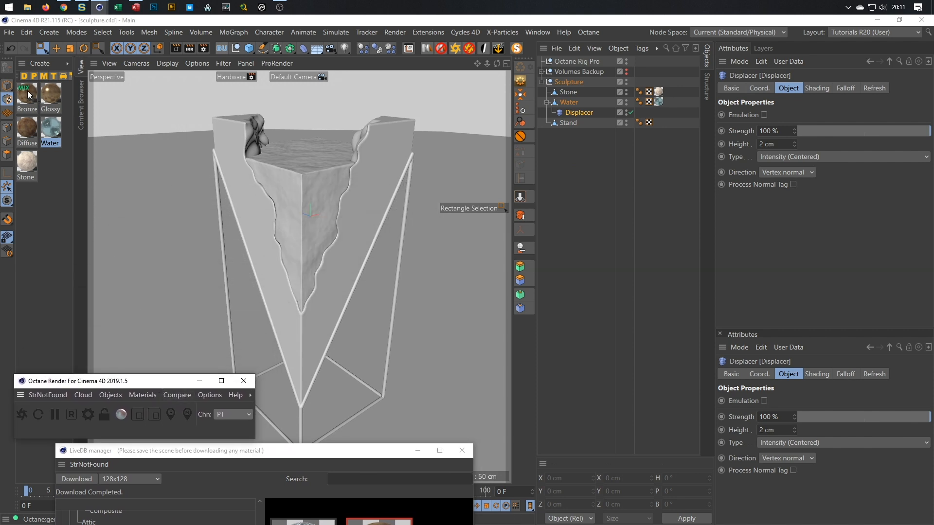
pyautogui.moveTo(26, 93); pyautogui.dragTo(34, 87)
pyautogui.moveTo(411, 129); pyautogui.dragTo(585, 143)
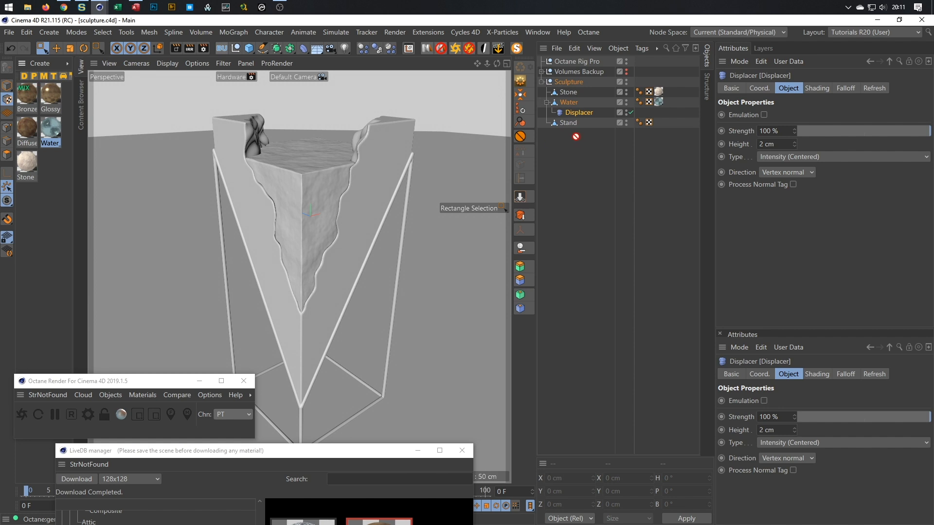
pyautogui.moveTo(569, 127); pyautogui.dragTo(565, 124)
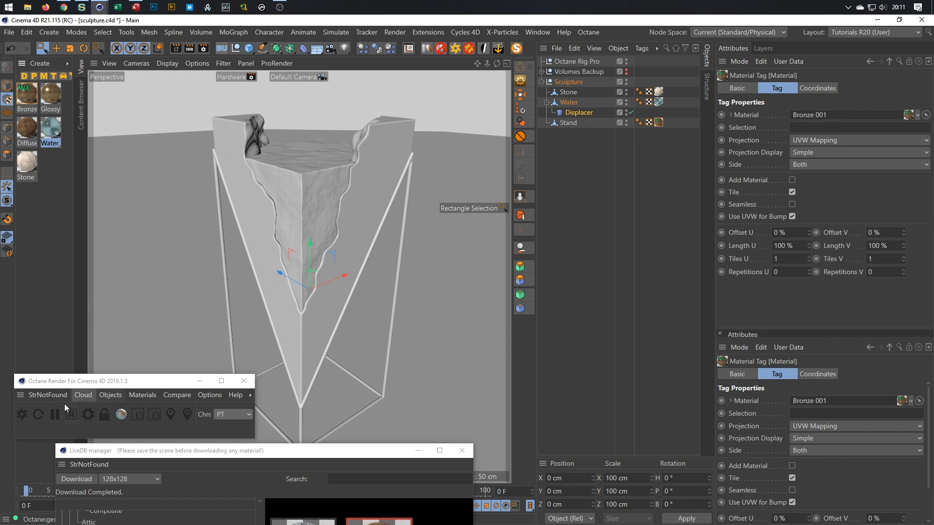
# - Start the Octane live render beside the viewport and examine the bronze on the stand's legs up close
pyautogui.click(22, 415)
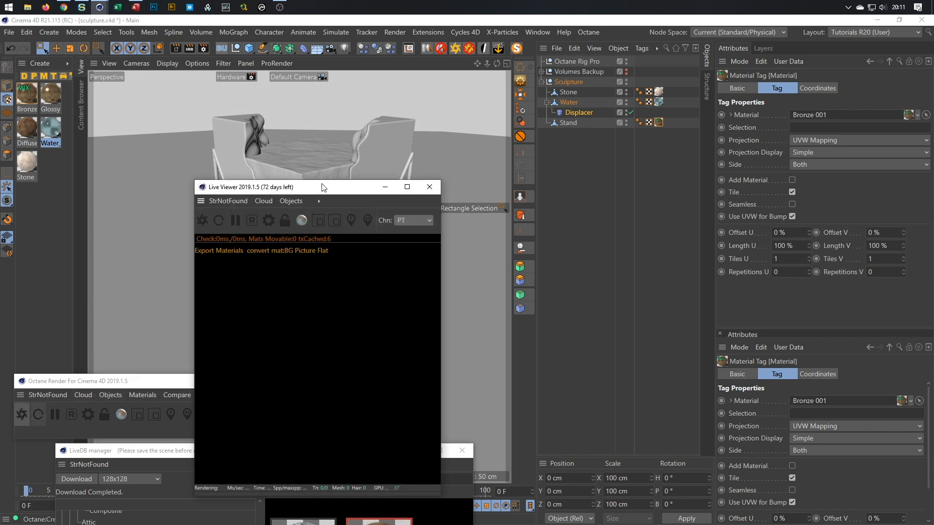
pyautogui.moveTo(323, 187); pyautogui.dragTo(694, 194)
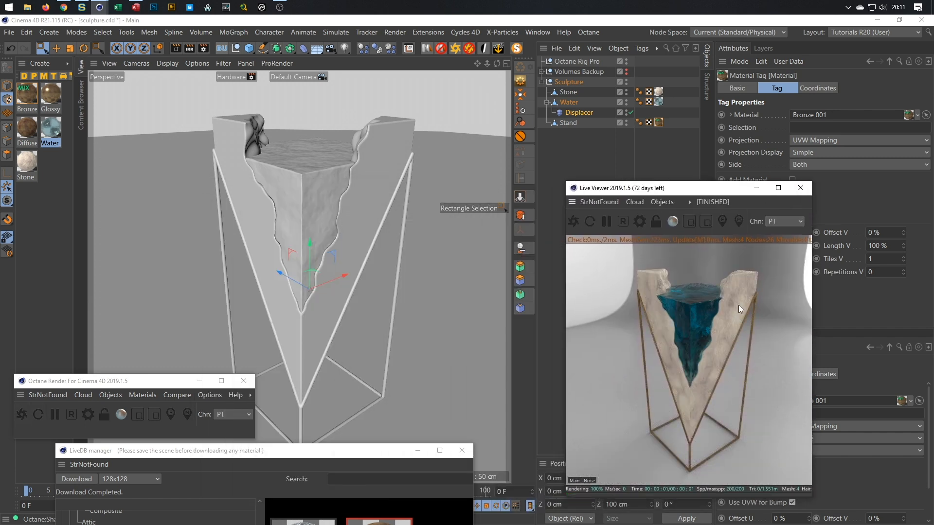
pyautogui.scroll(5, 776, 296)
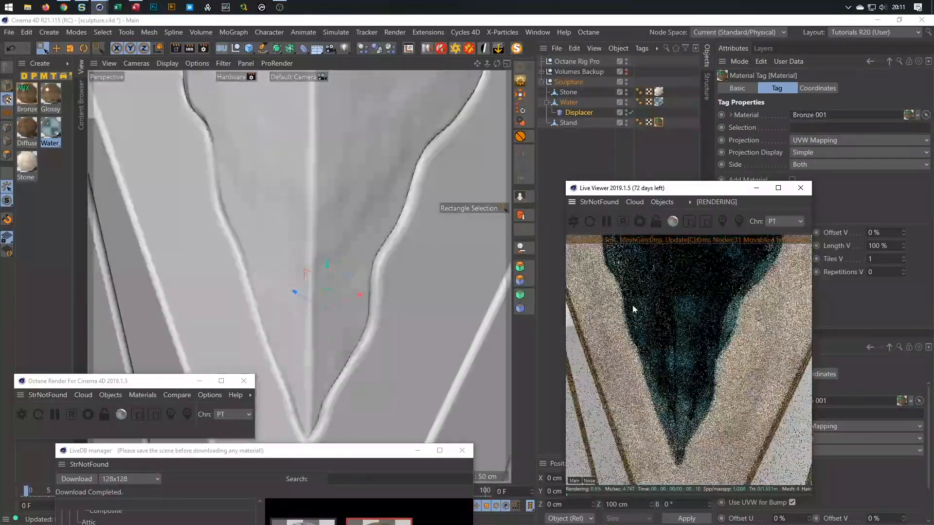
pyautogui.scroll(3, 608, 321)
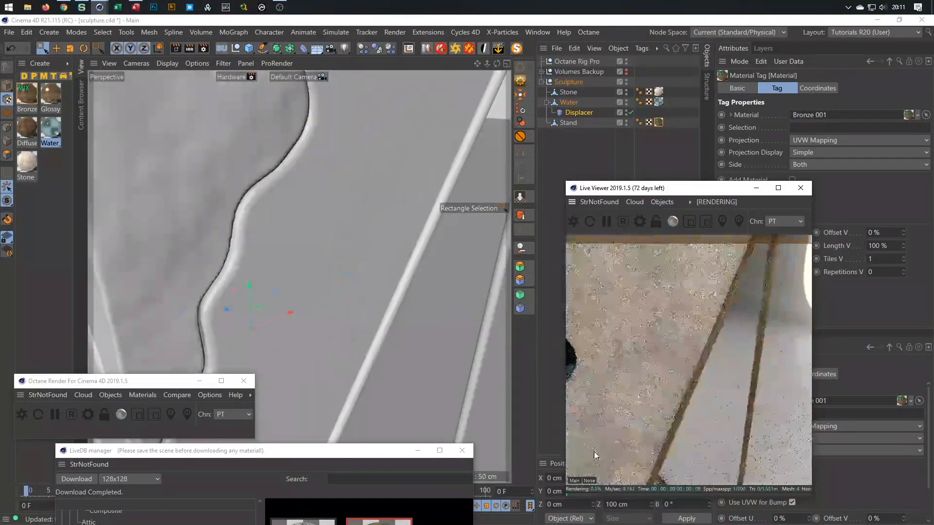
pyautogui.scroll(3, 652, 436)
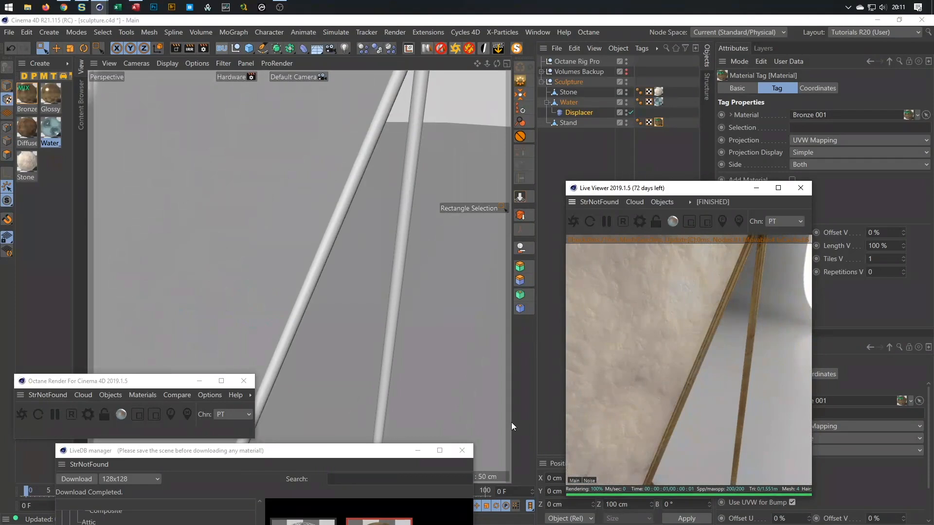
# - Set the projection of the Stand's material tag to Cubic
pyautogui.click(660, 123)
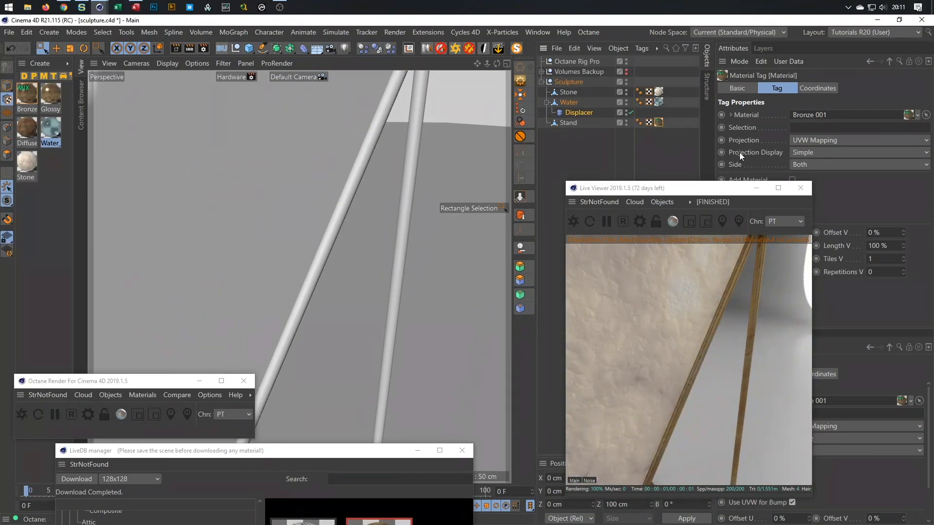
pyautogui.click(825, 140)
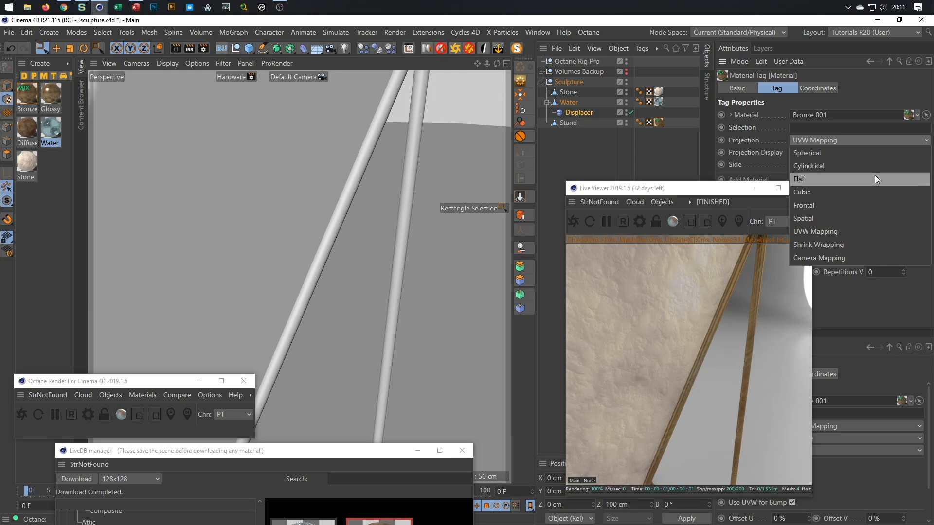
pyautogui.click(870, 192)
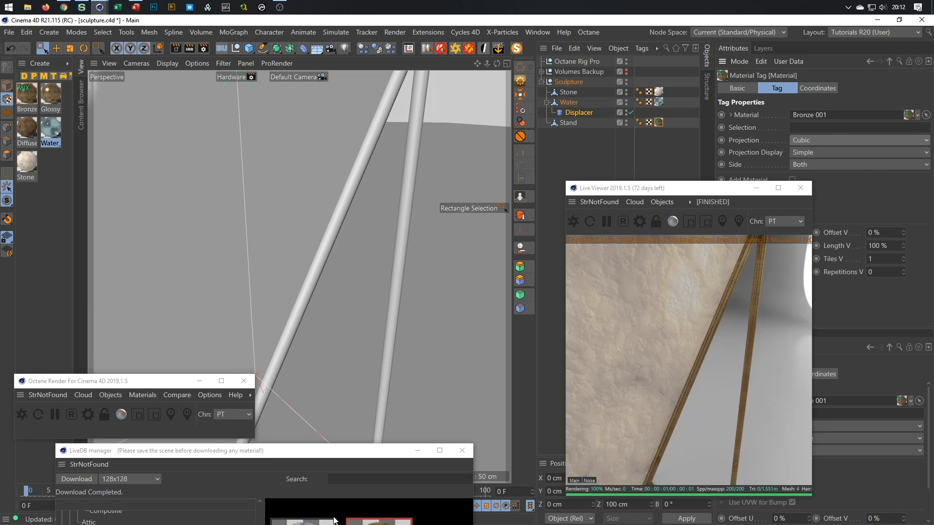
# - Bring the LiveDB library back into view and download the Rusted_Metal_002 material
pyautogui.moveTo(295, 454); pyautogui.dragTo(327, 70)
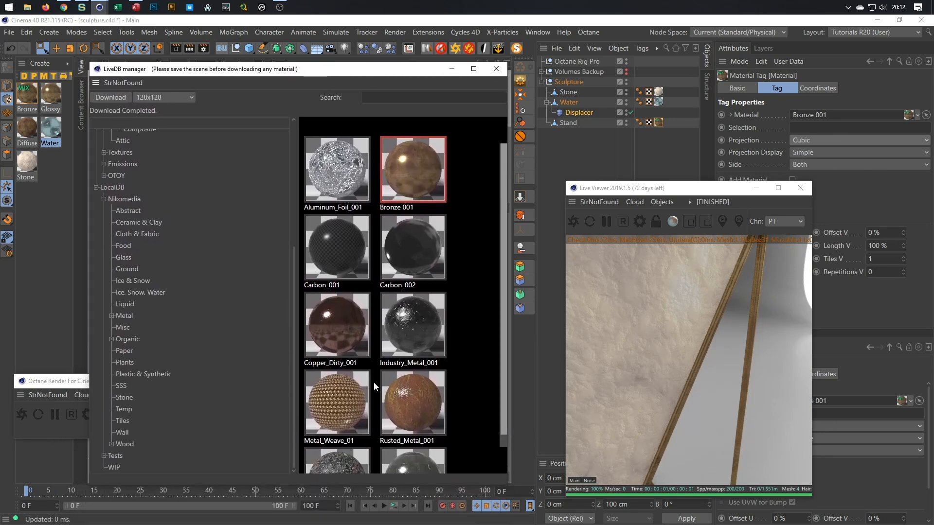
pyautogui.scroll(-1, 374, 386)
pyautogui.click(343, 436)
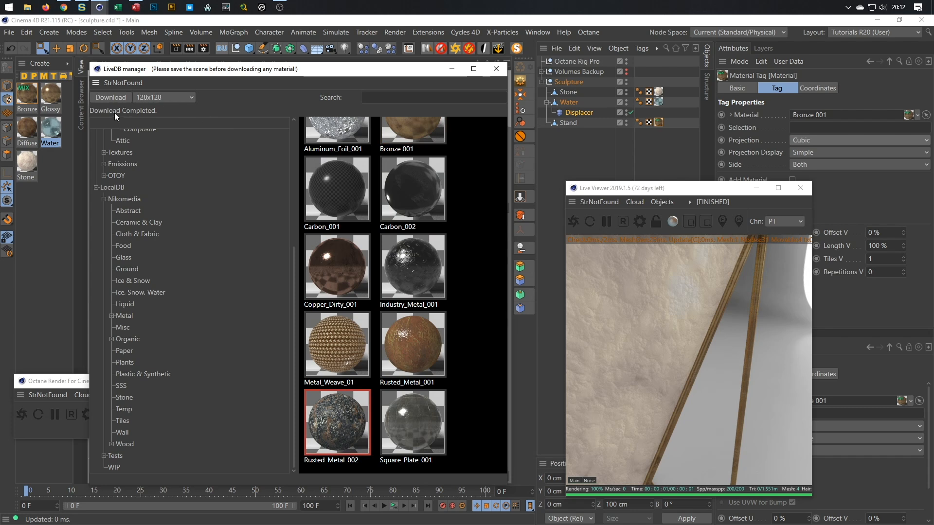
pyautogui.click(106, 99)
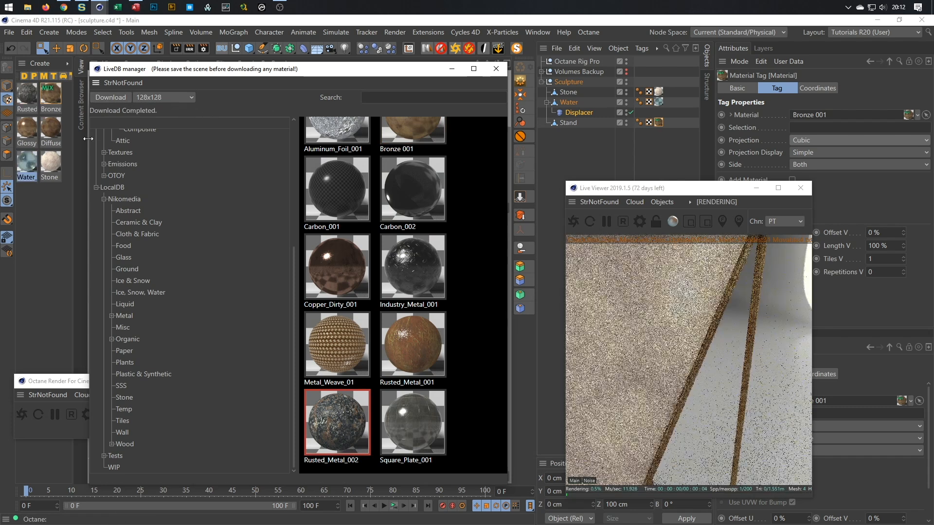
# - Replace the material on the Stand's tag with Rusted_Metal_002 and close the LiveDB library
pyautogui.click(28, 93)
pyautogui.moveTo(663, 140); pyautogui.dragTo(658, 122)
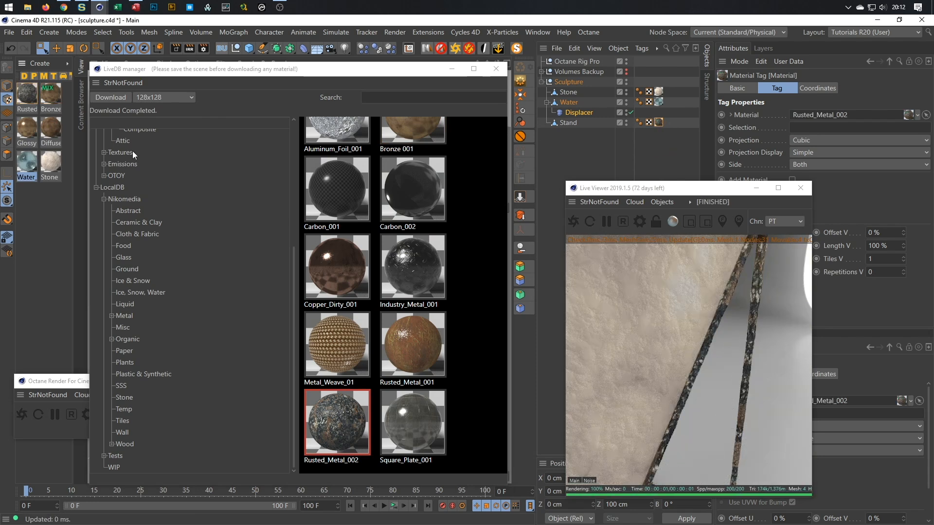
pyautogui.click(496, 69)
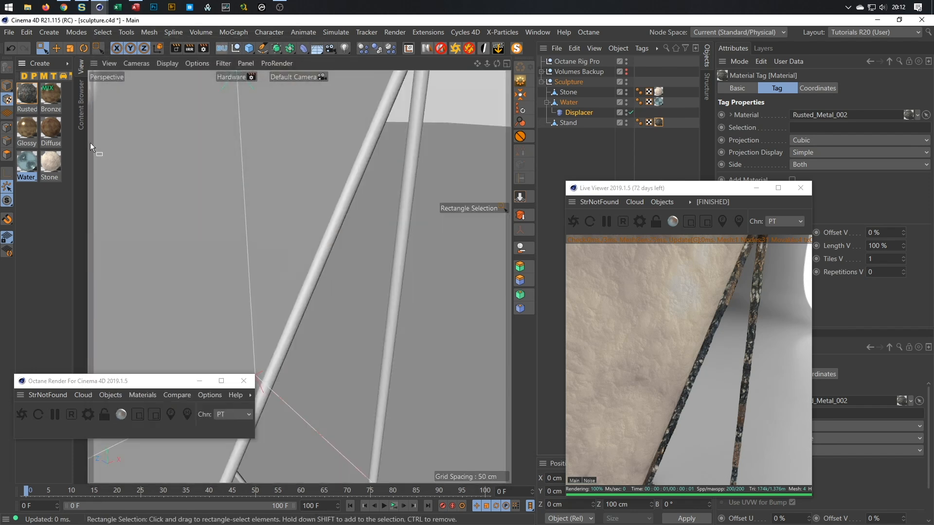
# - Open the Rusted_Metal_002 material in the Octane Node Editor and delete its Round edges node
pyautogui.click(29, 92)
pyautogui.click(141, 396)
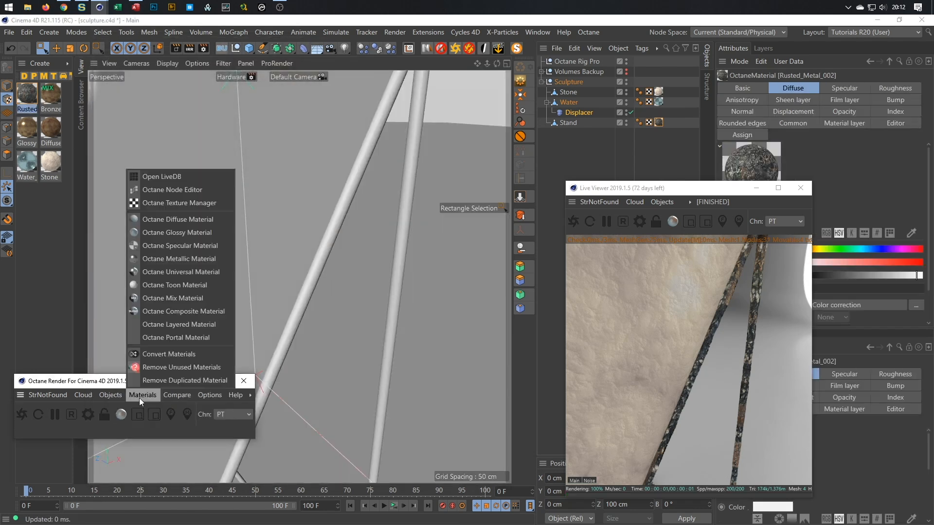
pyautogui.click(199, 192)
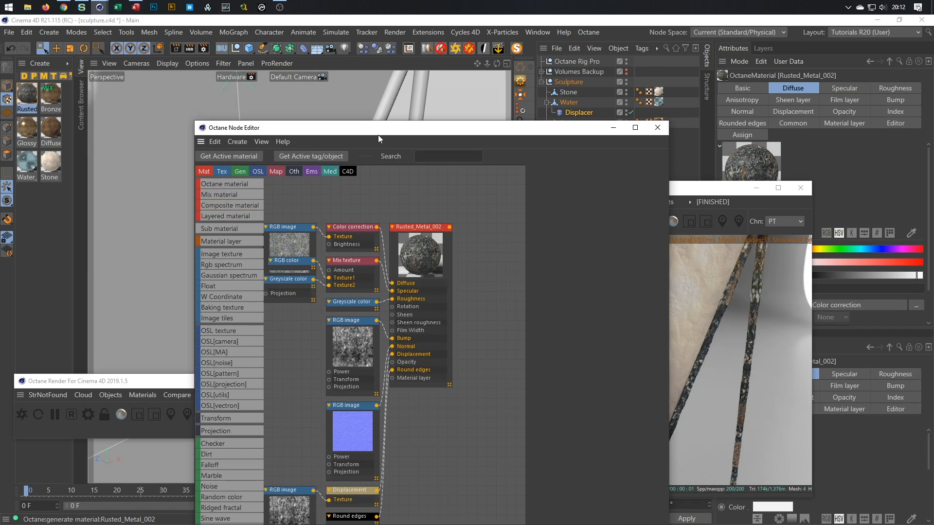
pyautogui.moveTo(375, 133); pyautogui.dragTo(238, 56)
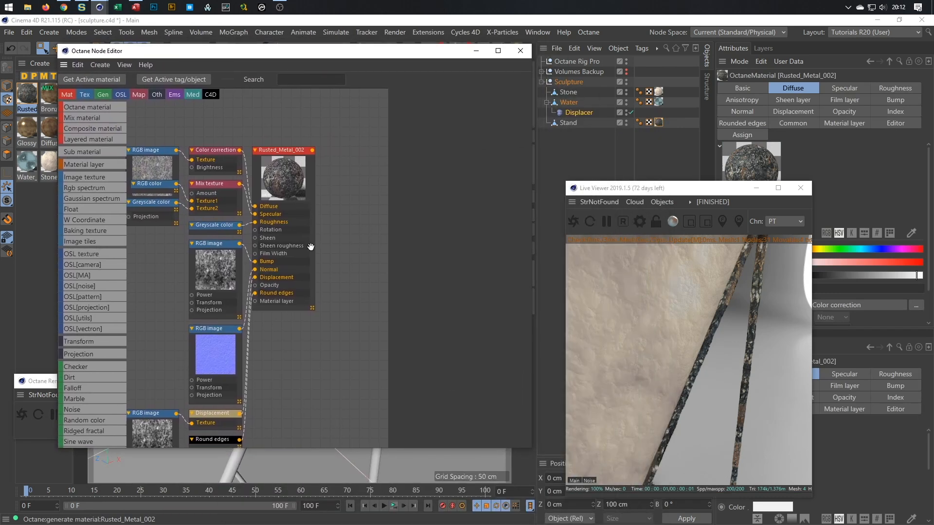
pyautogui.click(227, 438)
pyautogui.press('Delete')
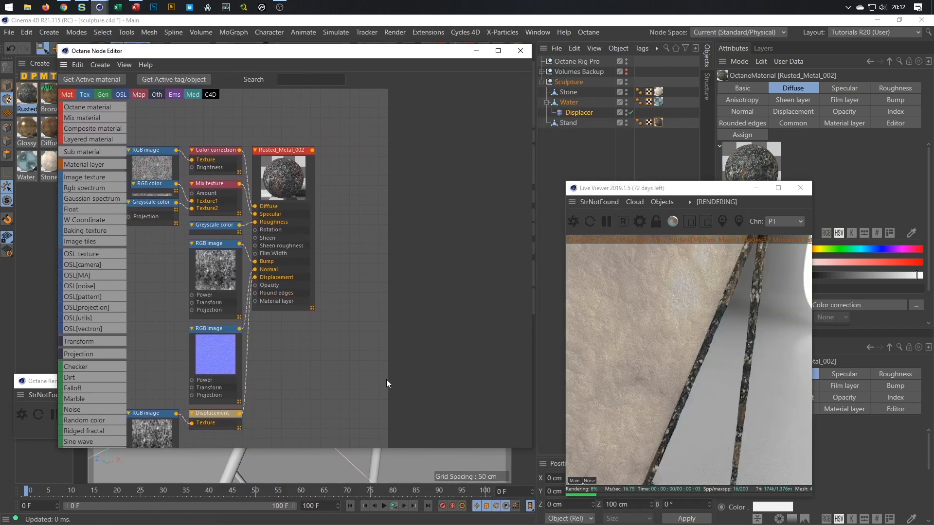
# - Set the height of the material's Displacement node to 0.1 cm
pyautogui.click(216, 414)
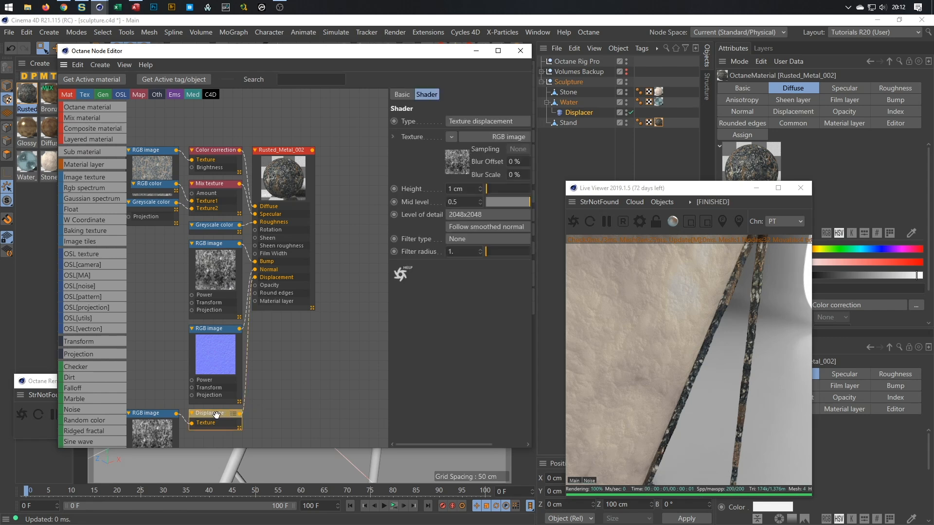
pyautogui.doubleClick(457, 189)
pyautogui.press('Return')
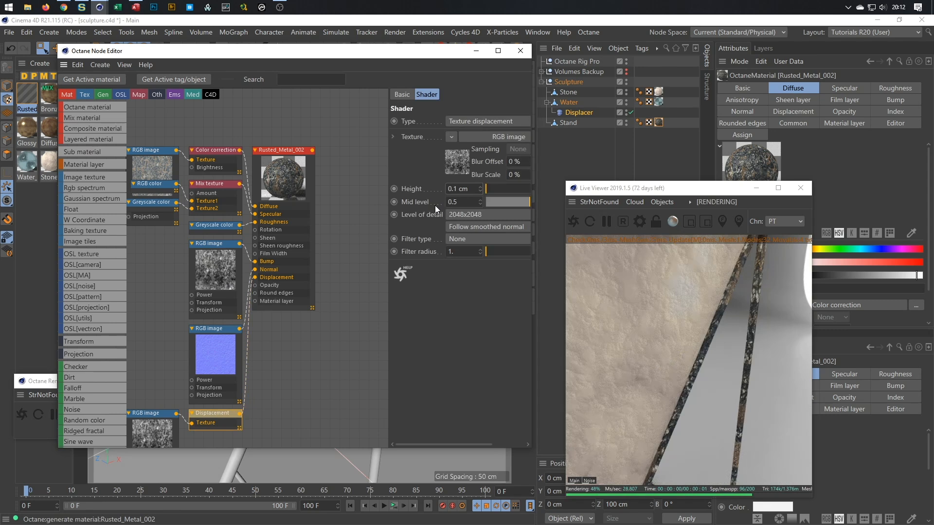
# - Spread out the overlapping RGB image, RGB color and Greyscale color nodes feeding the color correction and mix texture
pyautogui.moveTo(223, 201); pyautogui.dragTo(271, 179, button='middle')
pyautogui.moveTo(192, 139); pyautogui.dragTo(175, 118)
pyautogui.moveTo(191, 187); pyautogui.dragTo(173, 221)
pyautogui.moveTo(203, 168); pyautogui.dragTo(179, 207)
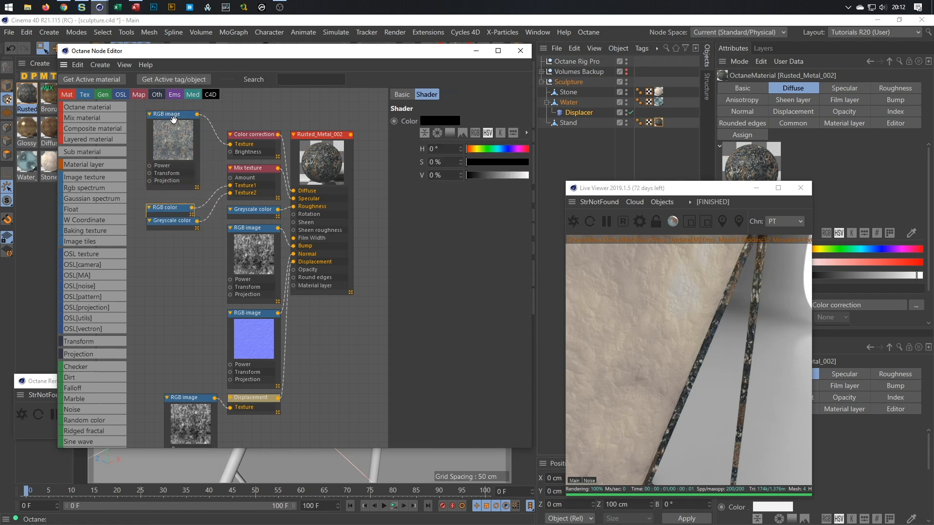
# - Close the Octane Node Editor and switch solo mode back off so the whole scene is shown
pyautogui.click(252, 169)
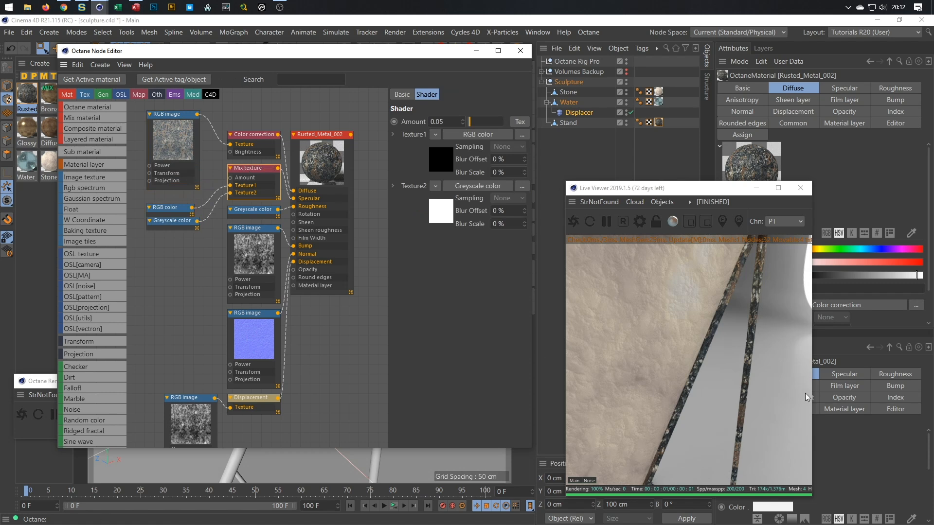
pyautogui.click(302, 427)
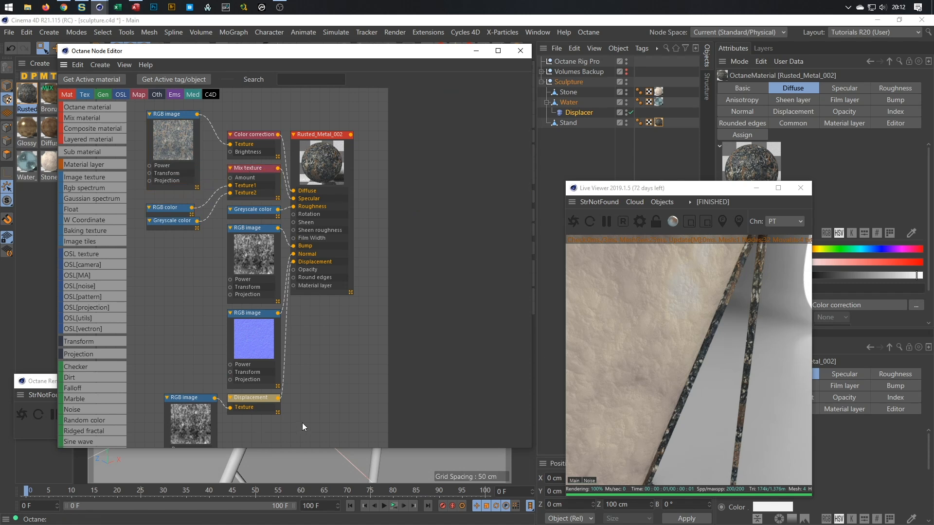
pyautogui.click(523, 41)
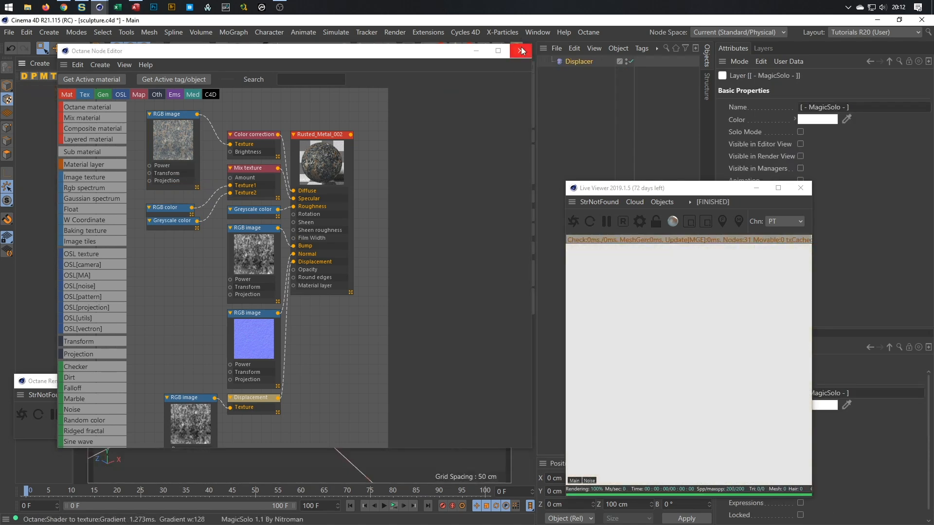
pyautogui.click(520, 50)
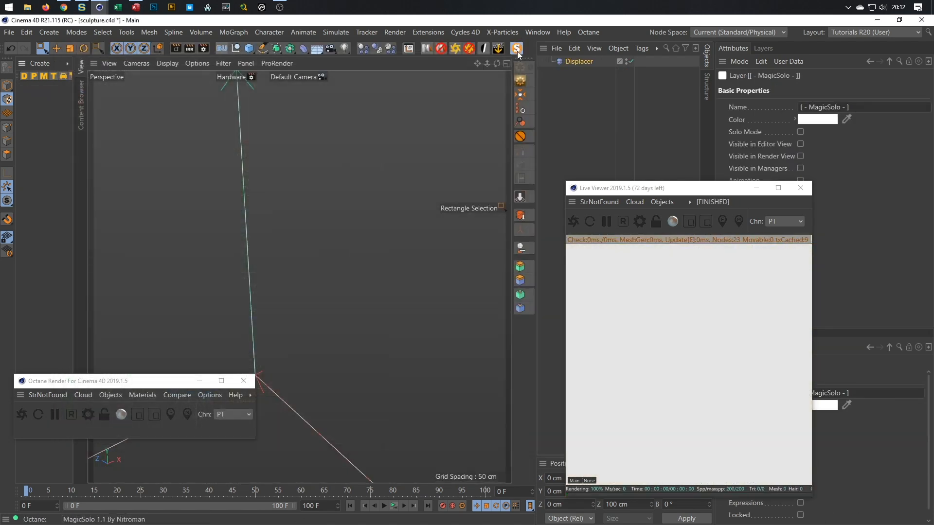
pyautogui.click(517, 48)
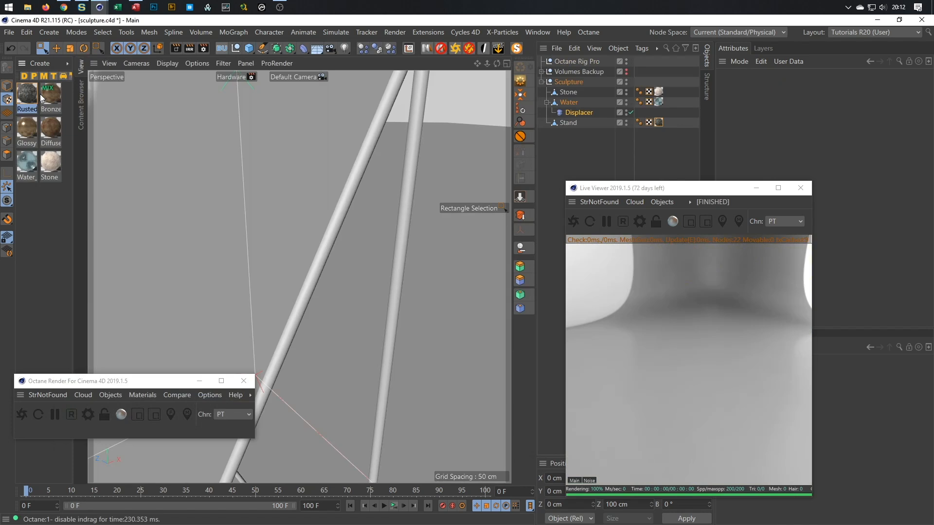
# - Delete the Rusted_Metal_002, Bronze 001, Glossy Material and Diffuse Material from the scene's materials
pyautogui.click(30, 97)
pyautogui.keyDown('shift'); pyautogui.click(25, 119); pyautogui.keyUp('shift')
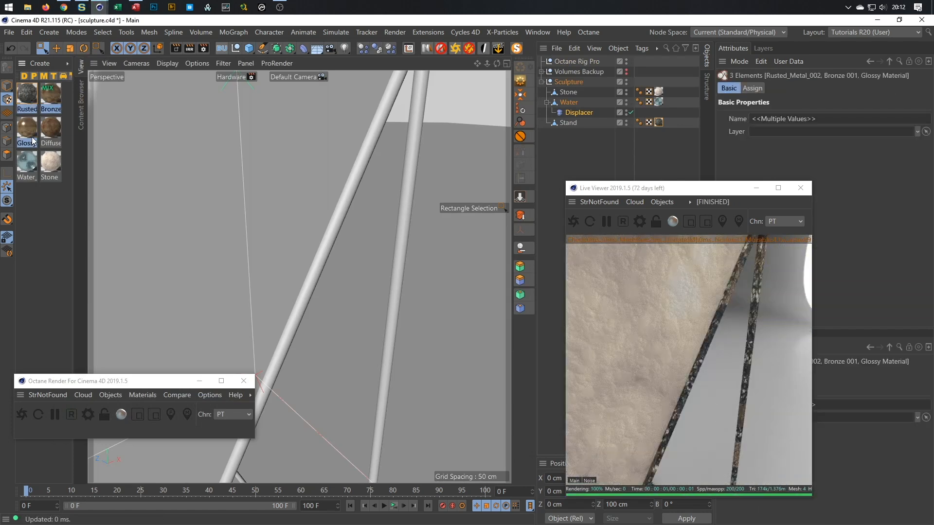
pyautogui.click(62, 132)
pyautogui.click(57, 133)
pyautogui.keyDown('ctrl'); pyautogui.click(23, 128); pyautogui.keyUp('ctrl')
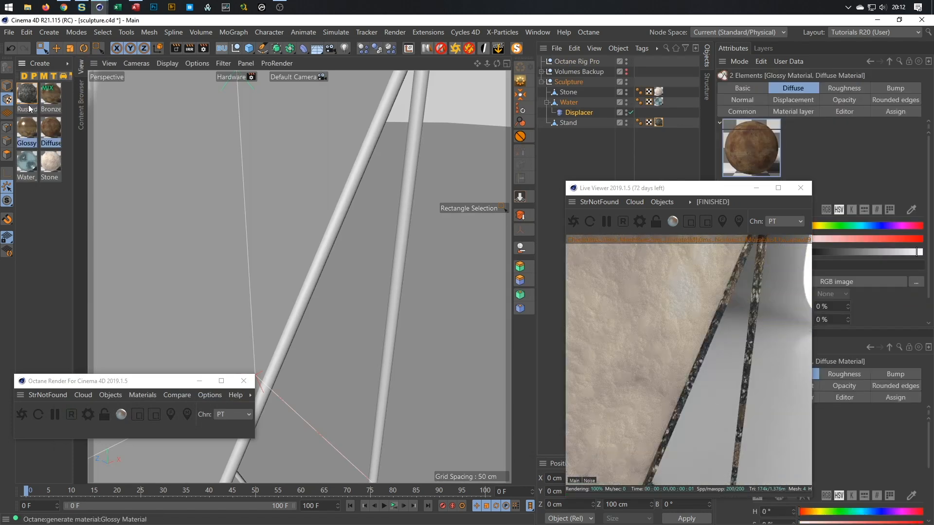
pyautogui.keyDown('ctrl'); pyautogui.click(27, 98); pyautogui.keyUp('ctrl')
pyautogui.keyDown('ctrl'); pyautogui.click(58, 98); pyautogui.keyUp('ctrl')
pyautogui.press('Delete')
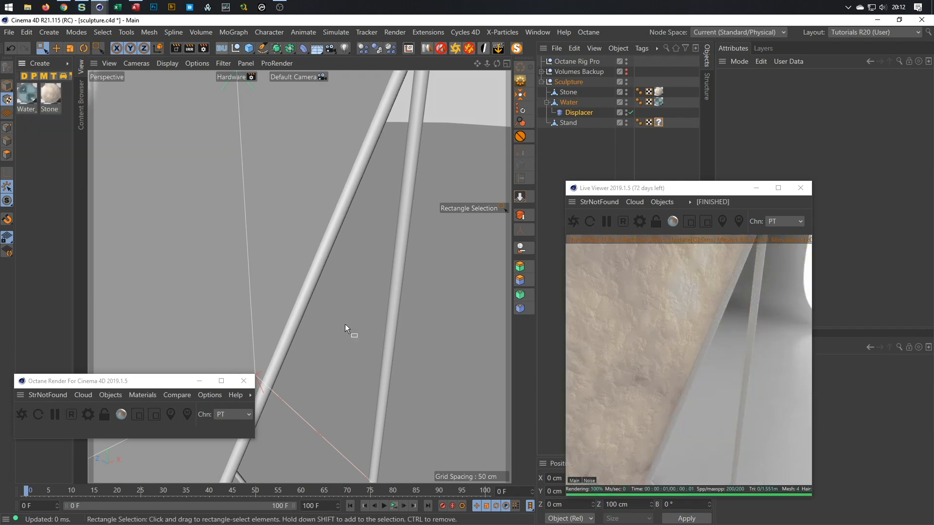
# - Create a new Octane Glossy material and rename it Stand
pyautogui.moveTo(158, 380); pyautogui.dragTo(226, 416)
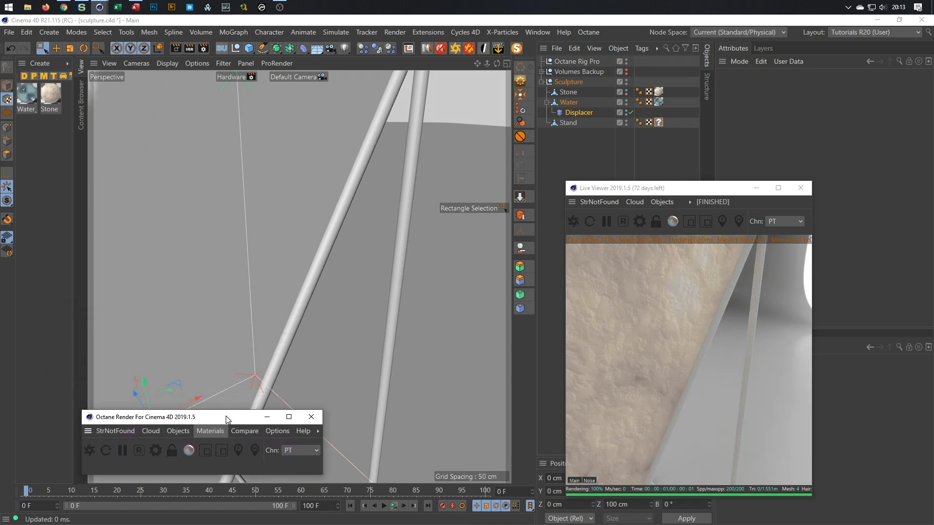
pyautogui.click(217, 430)
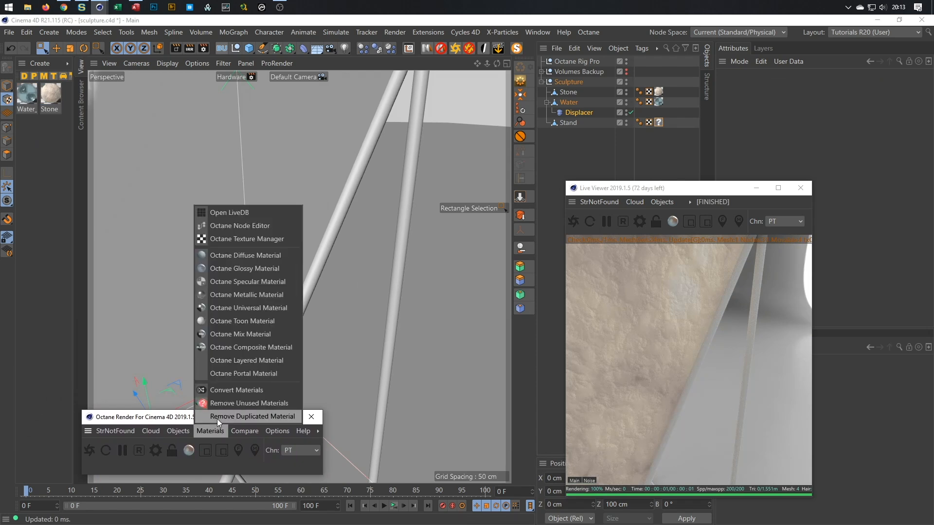
pyautogui.click(259, 265)
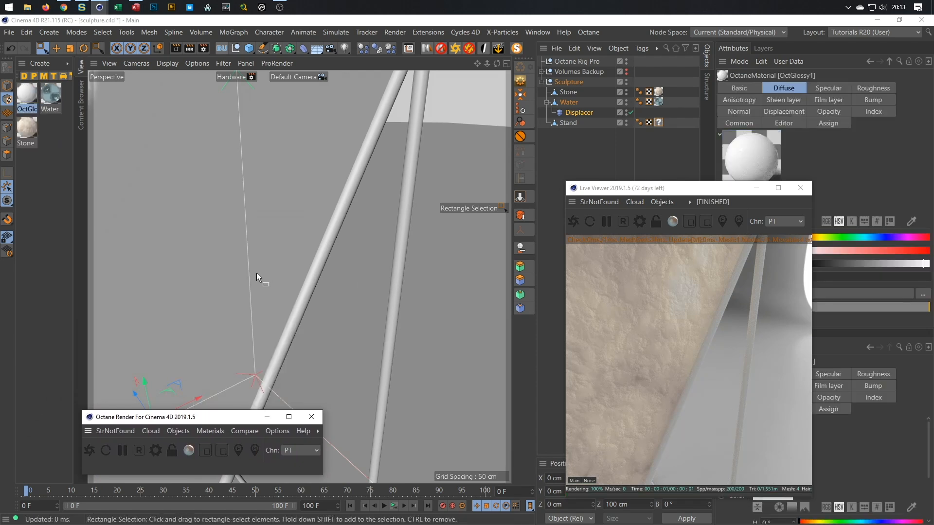
pyautogui.click(29, 93)
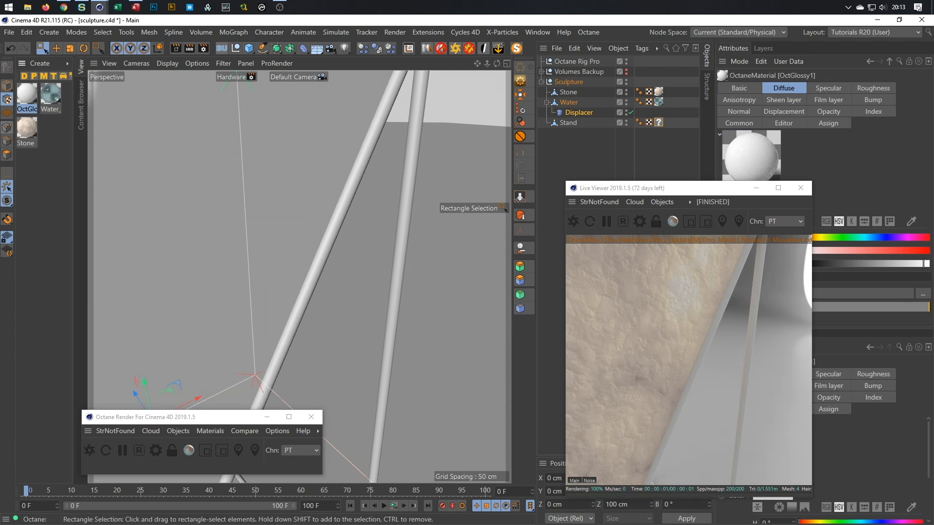
pyautogui.doubleClick(22, 109)
pyautogui.write('Stand')
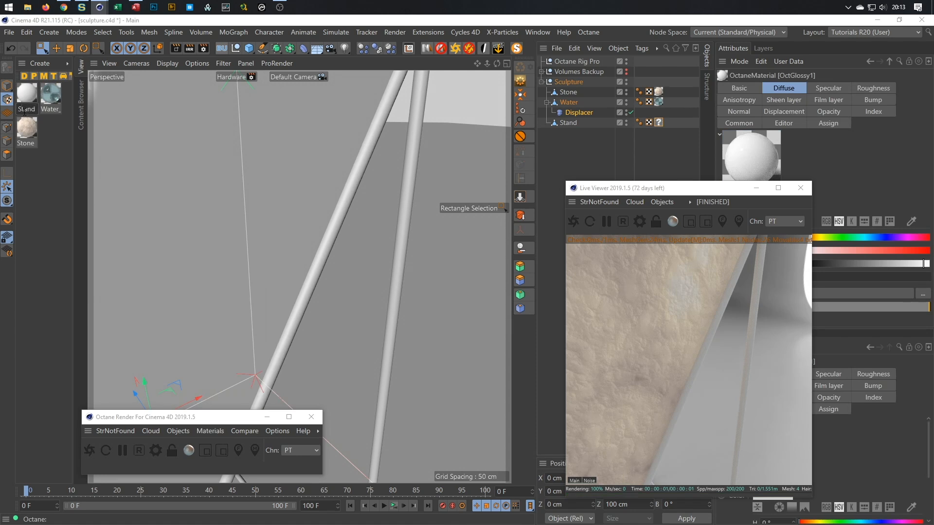
pyautogui.press('Return')
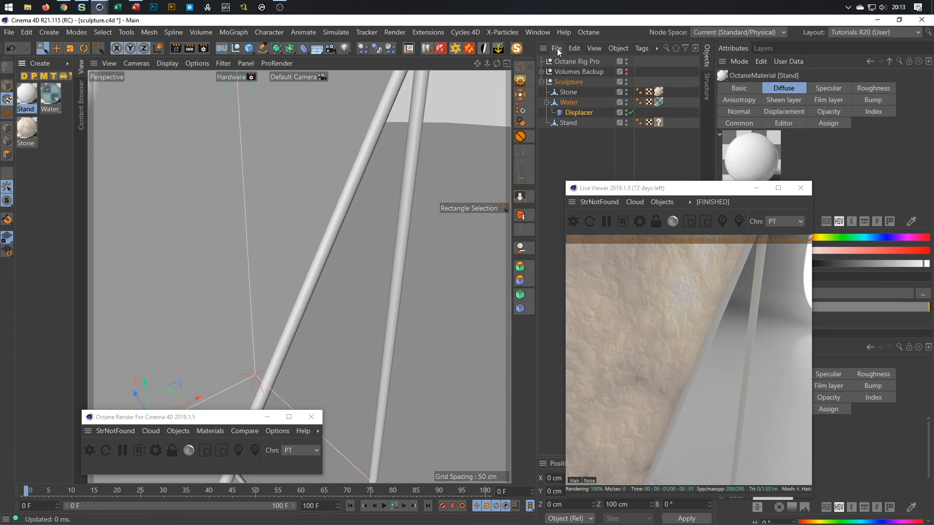
# - Open the Stand material in the Octane Node Editor and feed its Diffuse from an RGB spectrum node with V at 13 %
pyautogui.click(224, 431)
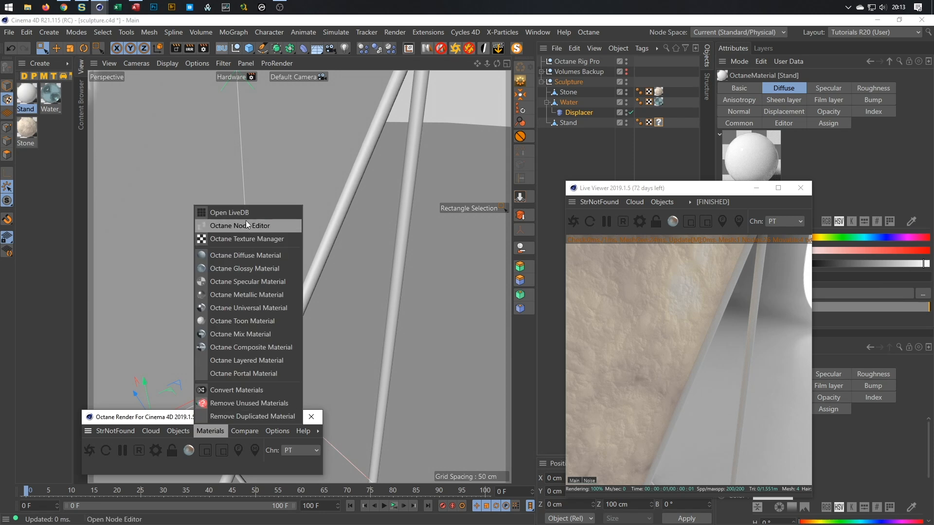
pyautogui.click(269, 225)
pyautogui.moveTo(348, 130); pyautogui.dragTo(188, 121)
pyautogui.moveTo(171, 250); pyautogui.dragTo(304, 218)
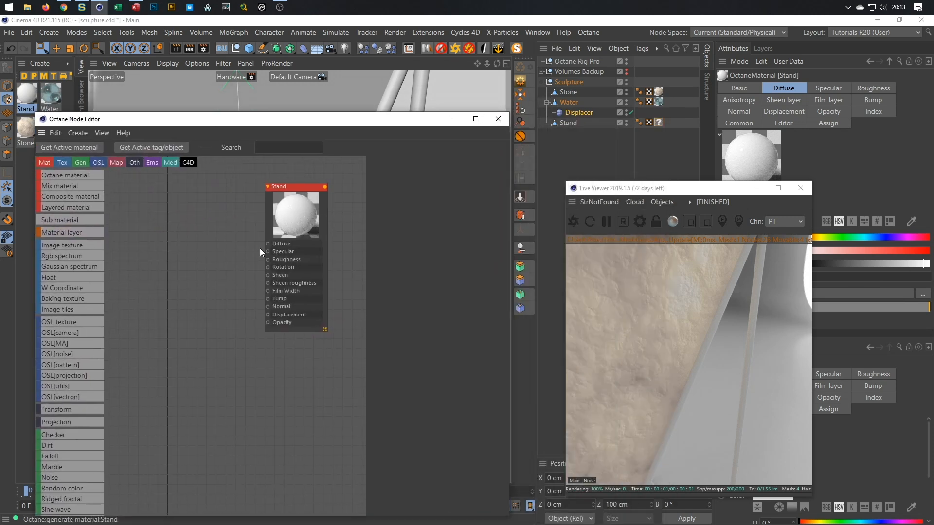
pyautogui.moveTo(83, 258); pyautogui.dragTo(268, 244)
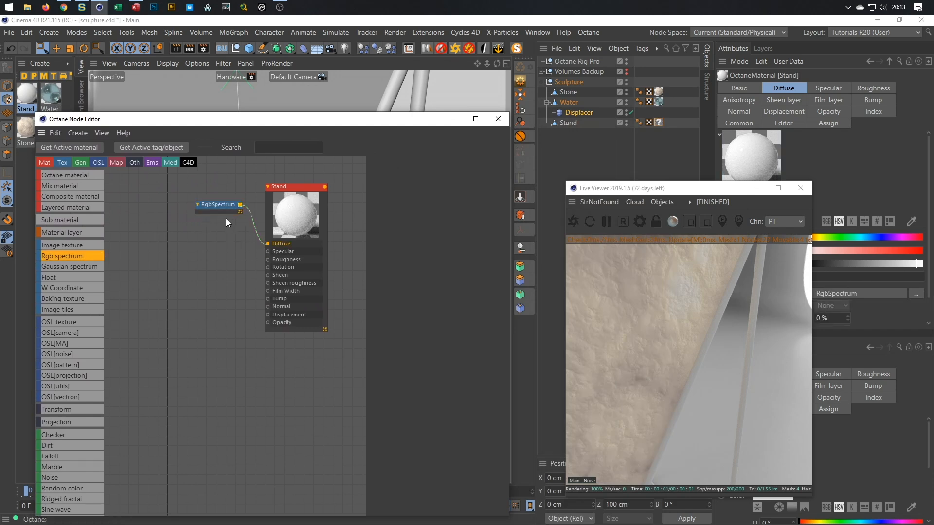
pyautogui.moveTo(222, 207); pyautogui.dragTo(216, 231)
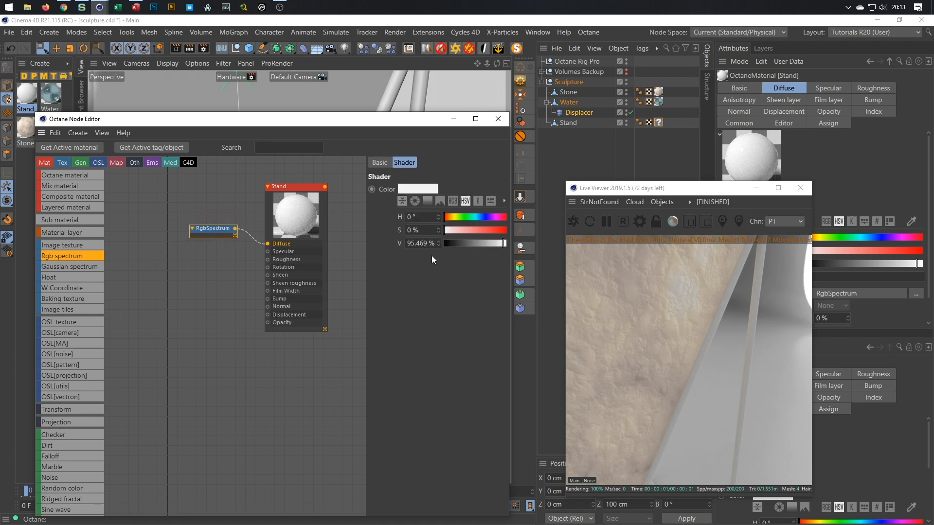
pyautogui.moveTo(456, 250)
pyautogui.mouseDown()
pyautogui.moveTo(466, 246)
pyautogui.moveTo(451, 247)
pyautogui.mouseUp()
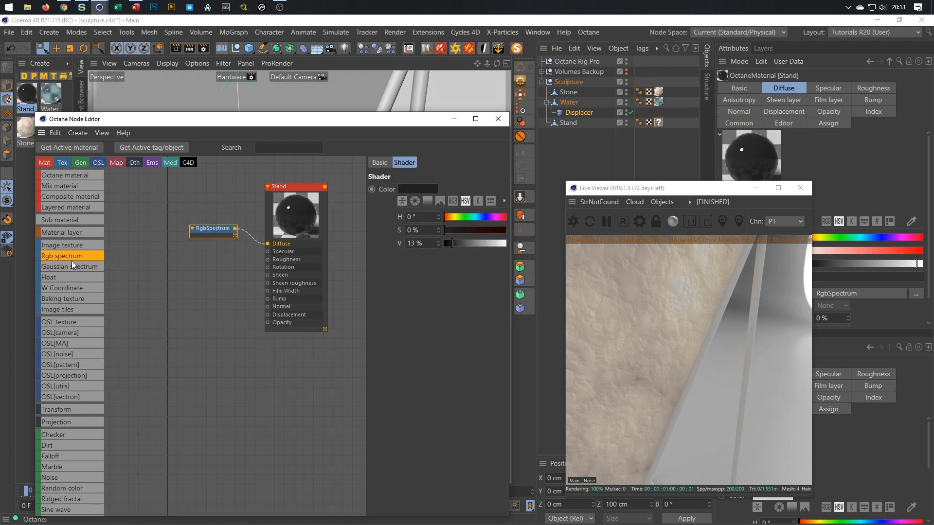
# - Connect a Float texture node to the Stand material's Roughness and set its value to about 0.117
pyautogui.moveTo(71, 277); pyautogui.dragTo(268, 260)
pyautogui.moveTo(225, 280); pyautogui.dragTo(218, 268)
pyautogui.moveTo(437, 193); pyautogui.dragTo(443, 194)
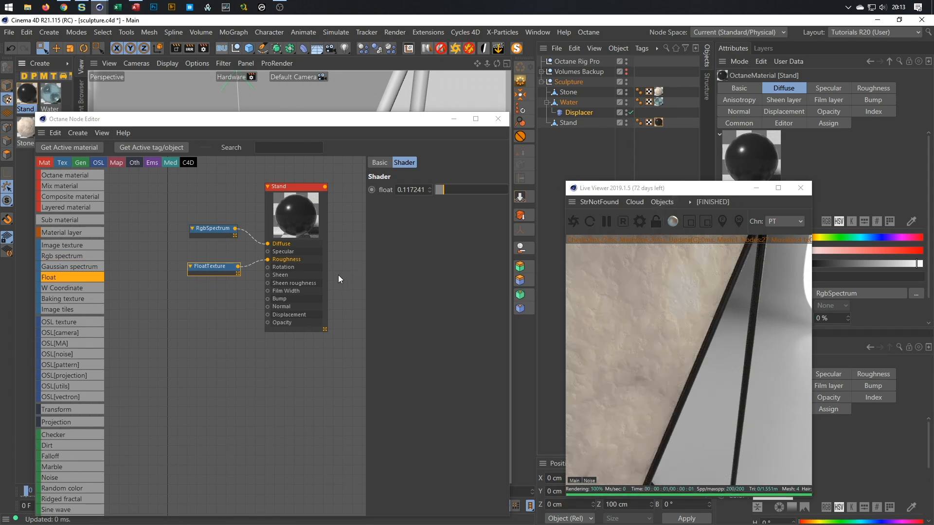
# - Raise the Stand material's Index to about 3.165
pyautogui.click(299, 187)
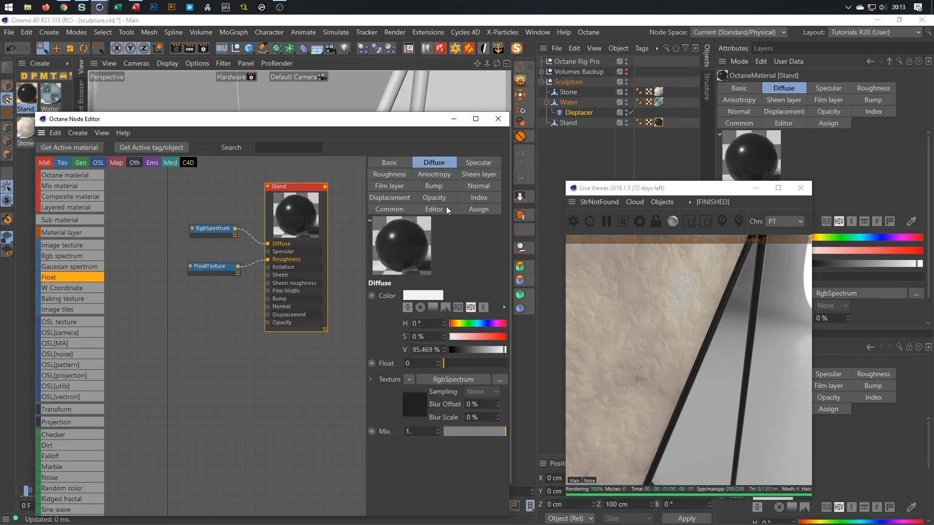
pyautogui.click(478, 198)
pyautogui.moveTo(440, 298); pyautogui.dragTo(447, 297)
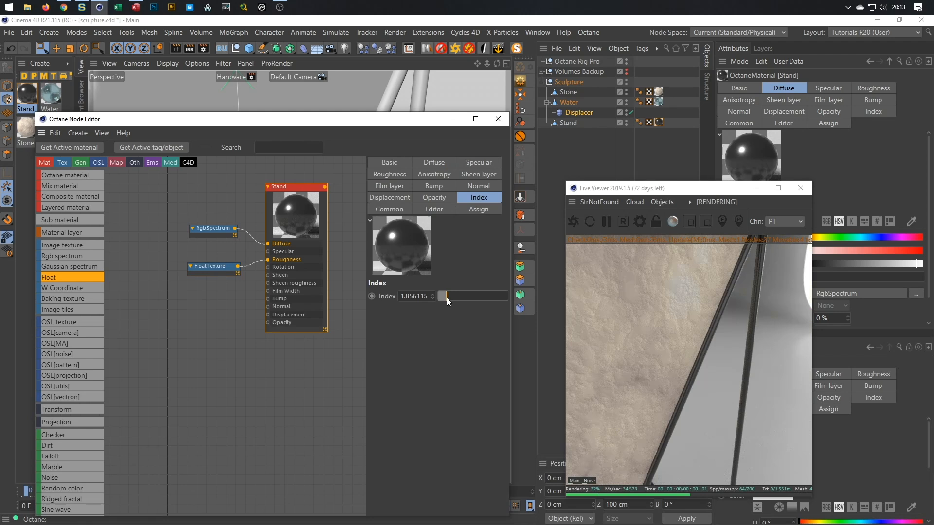
pyautogui.moveTo(447, 297); pyautogui.dragTo(460, 298)
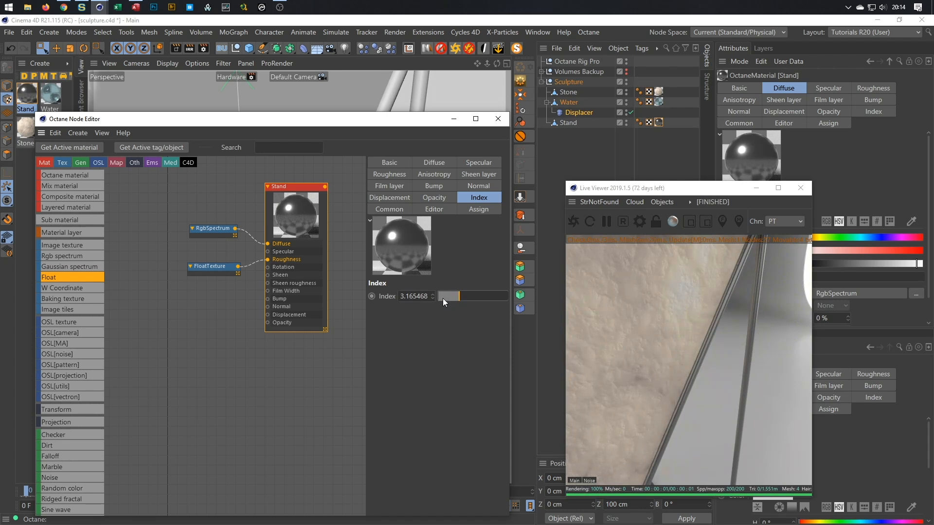
# - Add a Cinema 4D Noise node below the FloatTexture node in the Stand material's graph
pyautogui.scroll(-5, 61, 276)
pyautogui.scroll(-7, 60, 276)
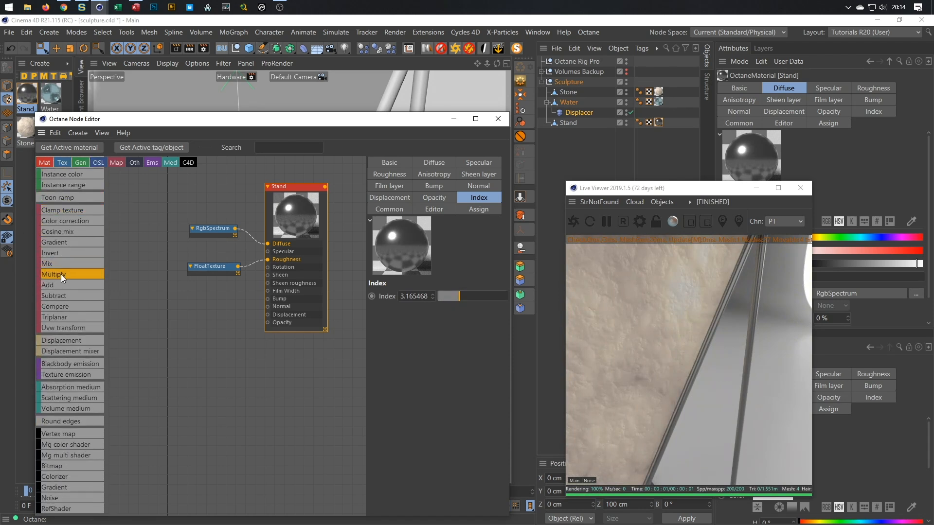
pyautogui.moveTo(162, 288); pyautogui.dragTo(174, 319)
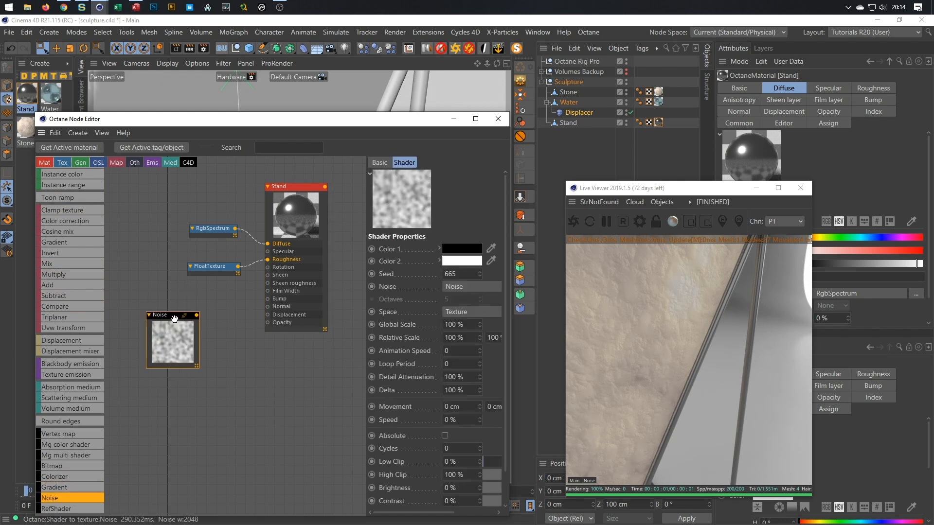
# - Try the Gaseous and Displaced Turbulence noise types on the Noise node
pyautogui.click(466, 284)
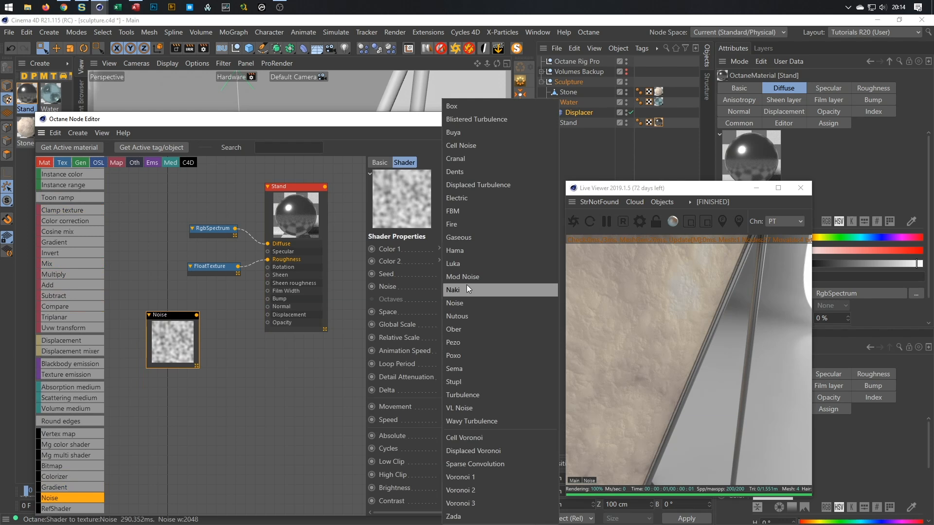
pyautogui.click(471, 236)
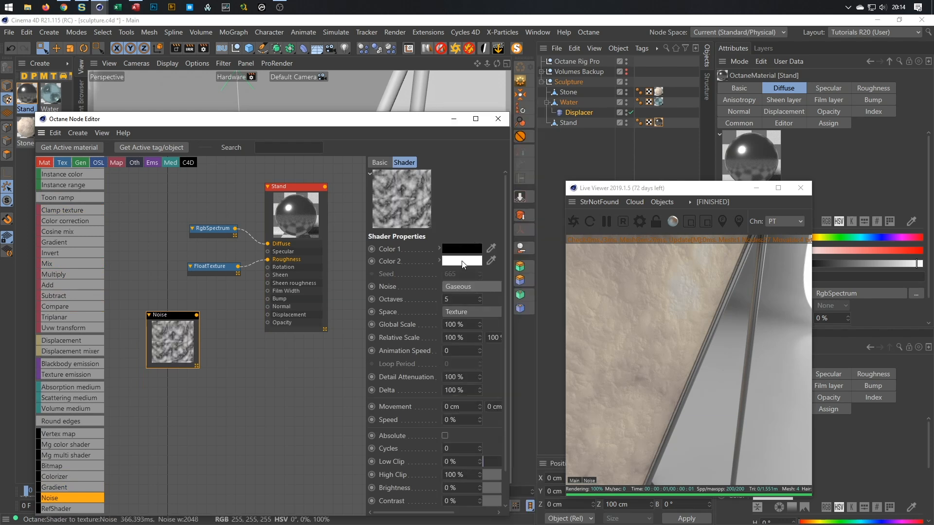
pyautogui.click(456, 287)
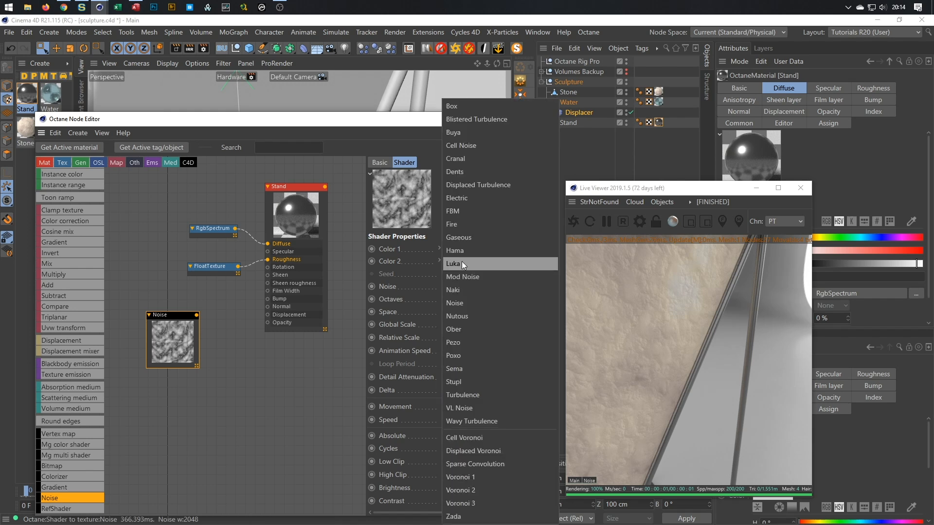
pyautogui.click(473, 190)
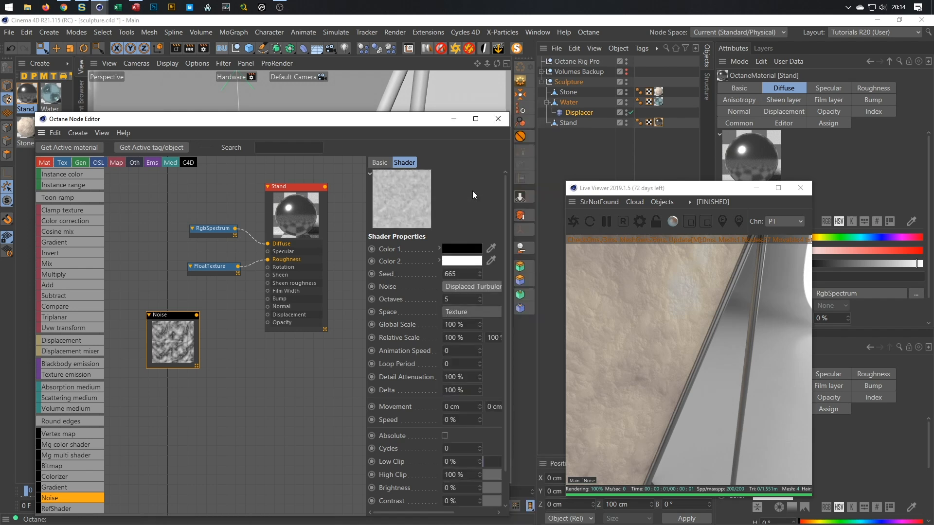
# - Set the Noise node's type to Nutous and connect it to the Stand material's Bump
pyautogui.click(457, 286)
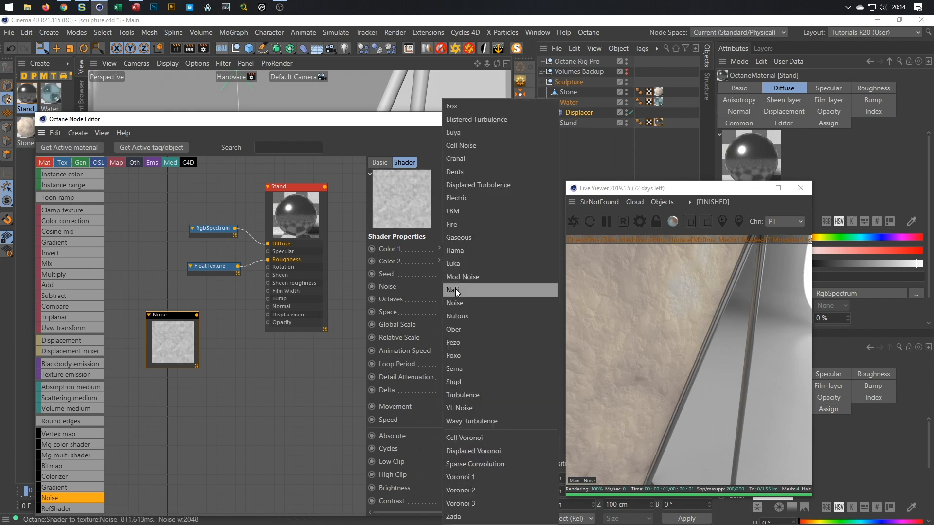
pyautogui.click(472, 316)
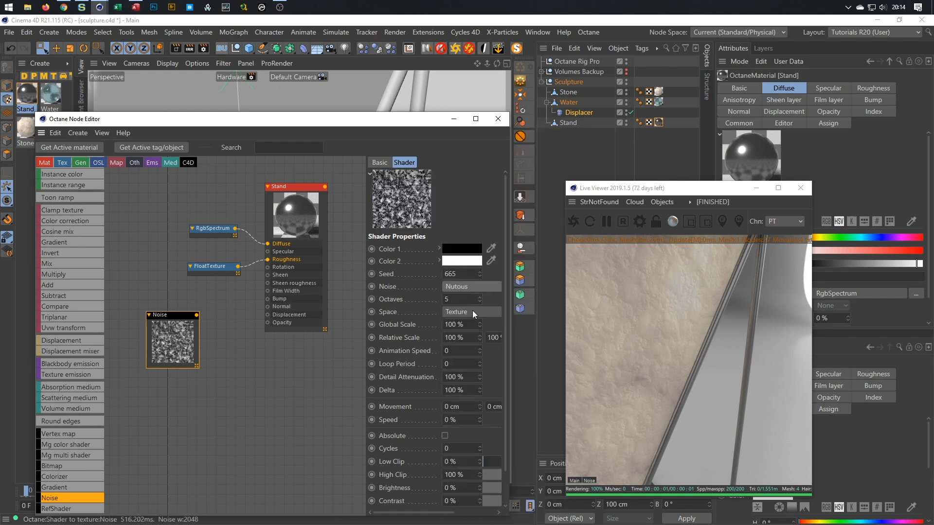
pyautogui.moveTo(197, 316); pyautogui.dragTo(266, 304)
pyautogui.moveTo(264, 310); pyautogui.dragTo(265, 306)
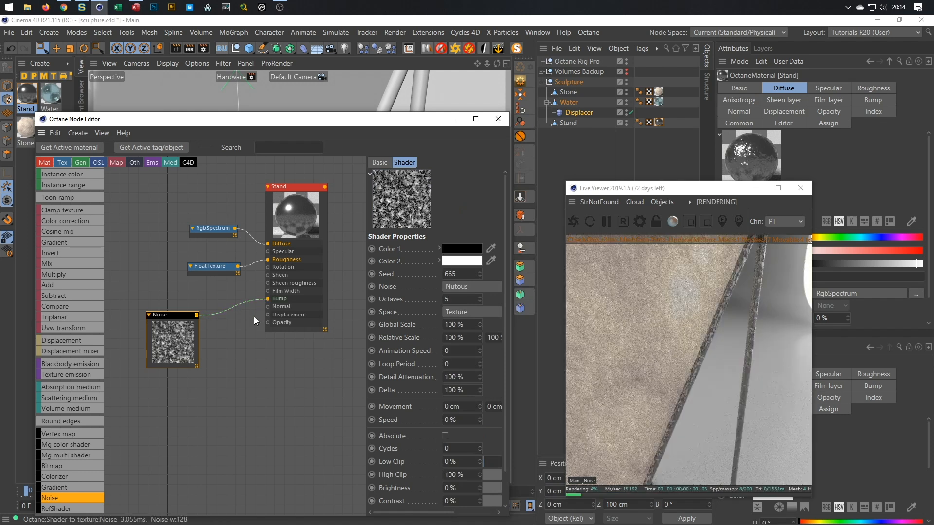
pyautogui.moveTo(187, 314); pyautogui.dragTo(200, 312)
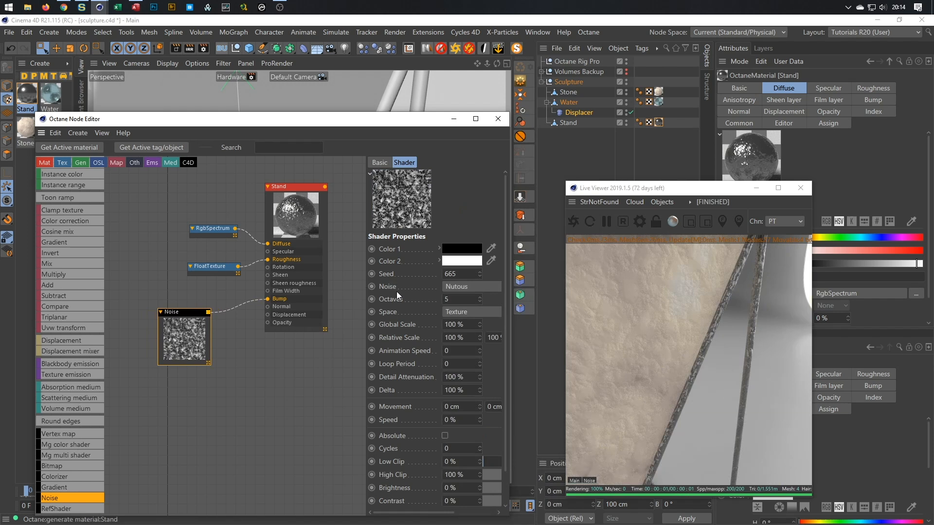
# - Set the Noise node's Global Scale to 300 % and minimize the Octane Node Editor
pyautogui.click(466, 324)
pyautogui.write('300')
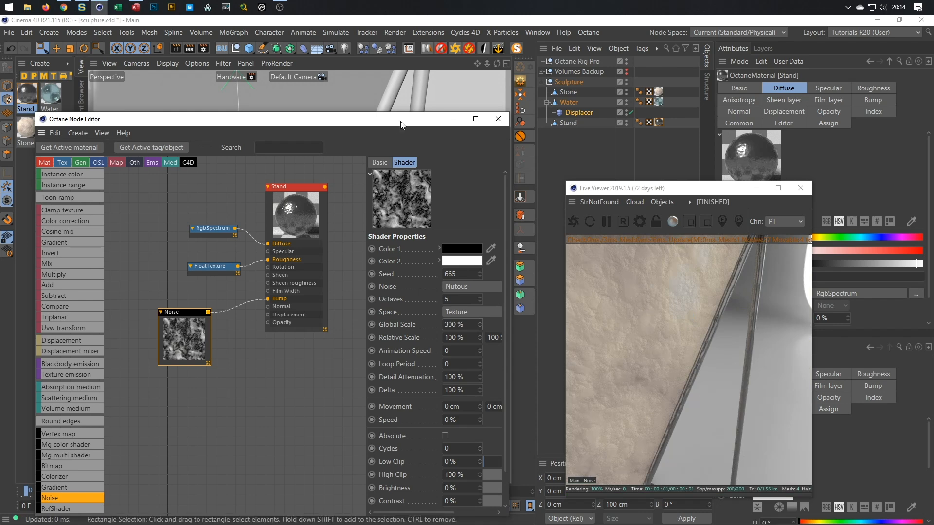
pyautogui.click(454, 119)
pyautogui.scroll(-10, 252, 299)
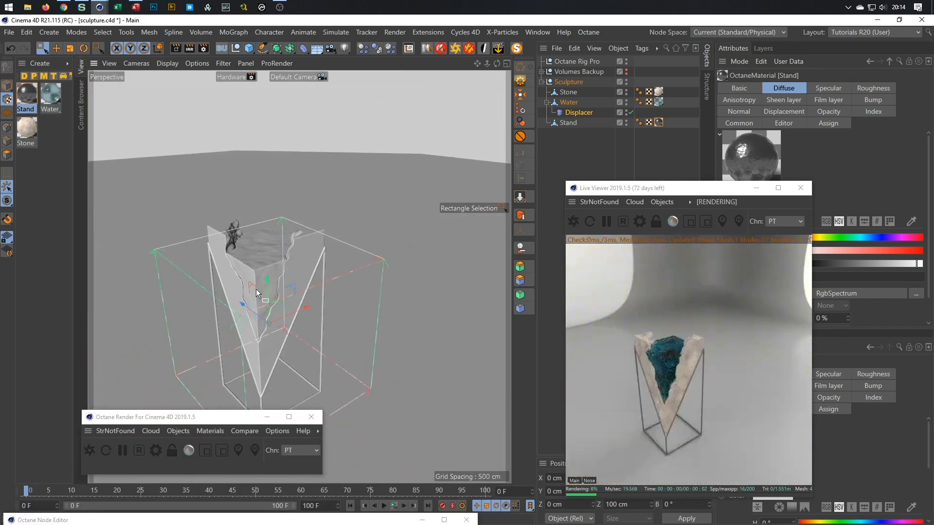
# - Turn on the Octane Rig Pro's background for the sculpture scene
pyautogui.scroll(3, 303, 186)
pyautogui.scroll(5, 303, 186)
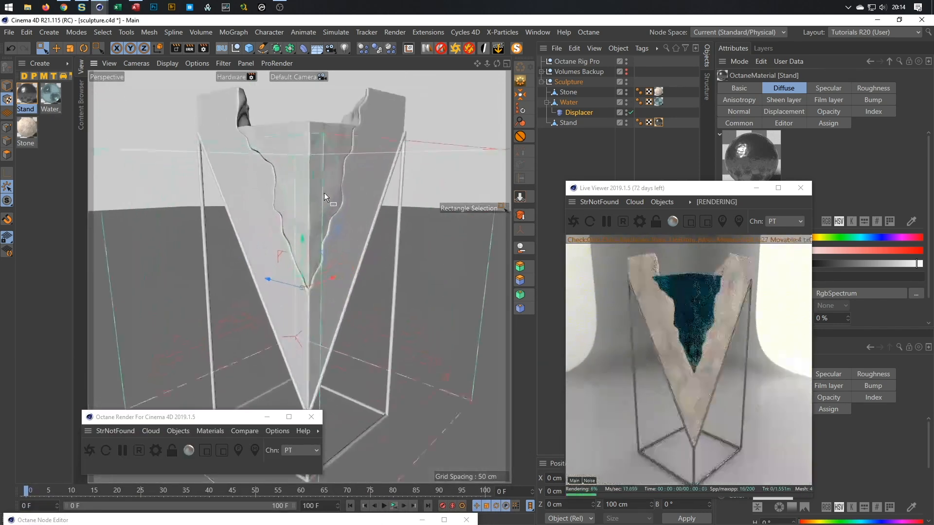
pyautogui.scroll(2, 315, 190)
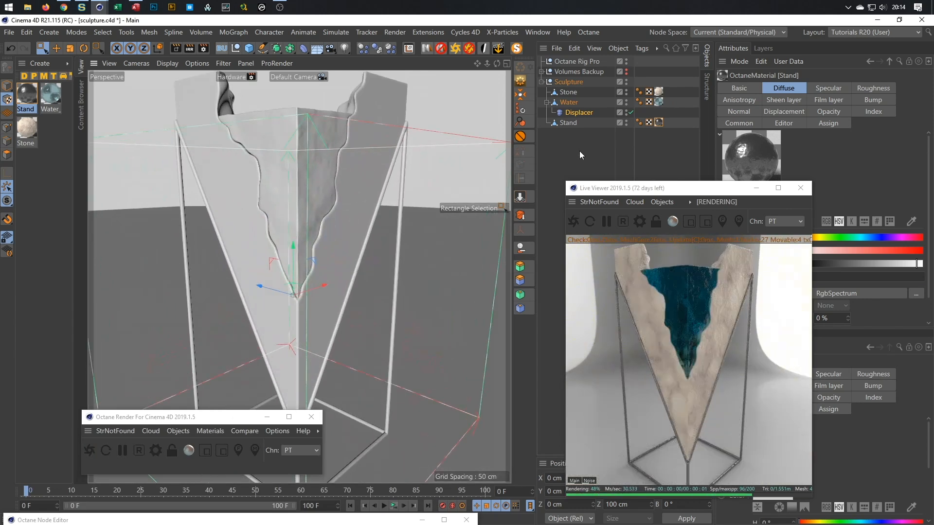
pyautogui.moveTo(323, 222)
pyautogui.keyDown('alt'); pyautogui.mouseDown()
pyautogui.moveTo(288, 229)
pyautogui.moveTo(293, 244)
pyautogui.moveTo(285, 243)
pyautogui.moveTo(284, 194)
pyautogui.mouseUp(); pyautogui.keyUp('alt')
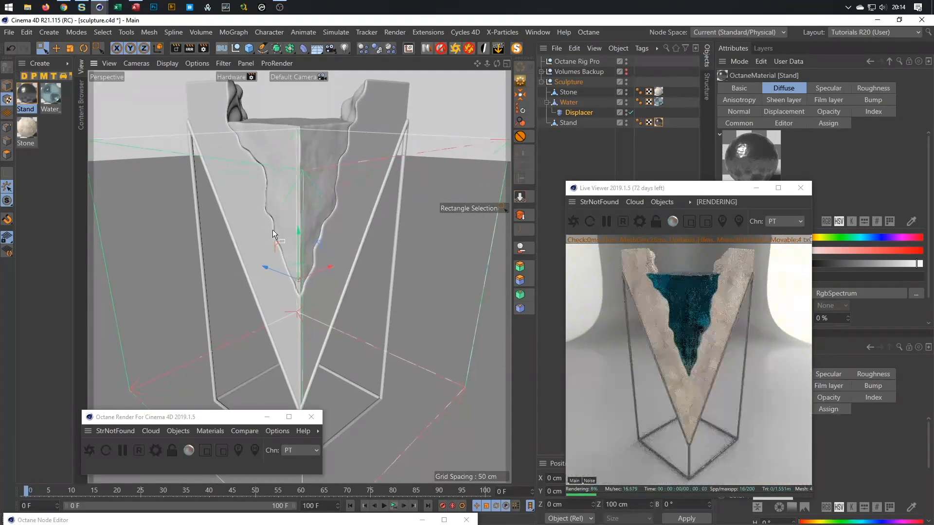
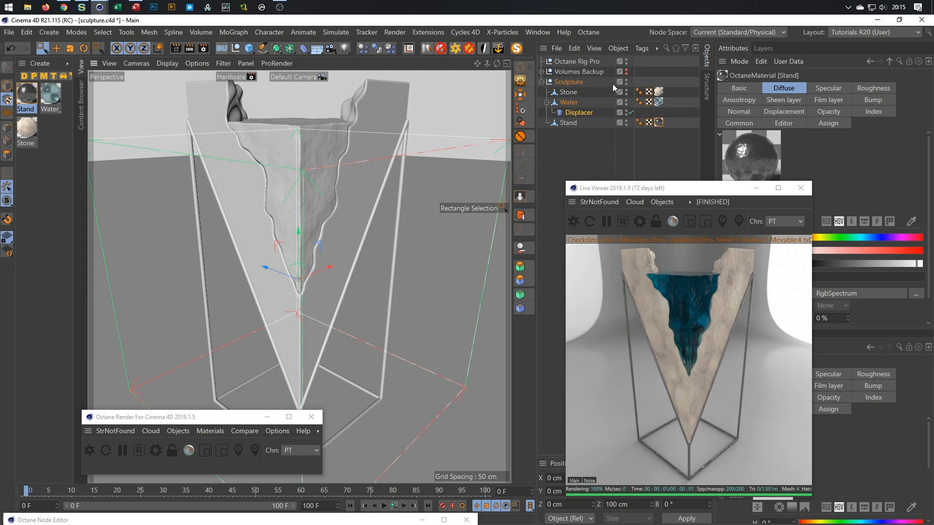
pyautogui.click(587, 61)
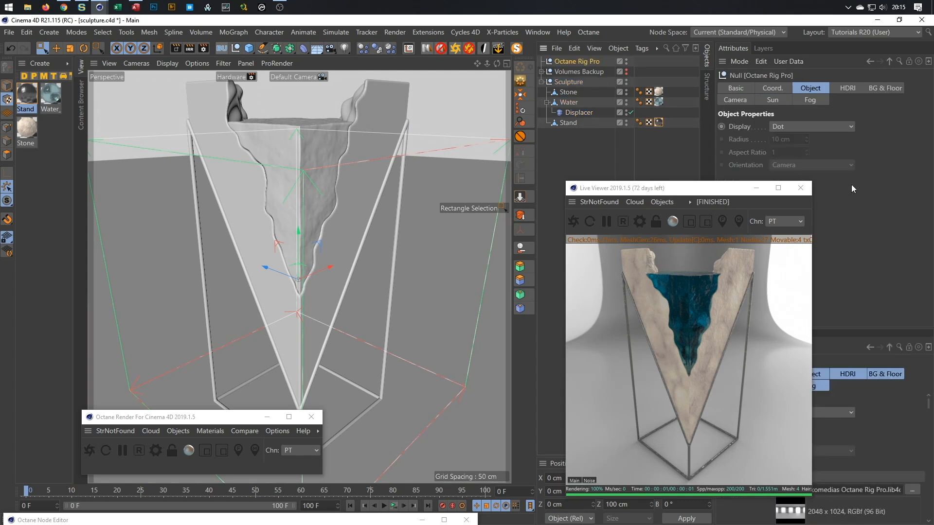
pyautogui.click(733, 99)
pyautogui.click(885, 88)
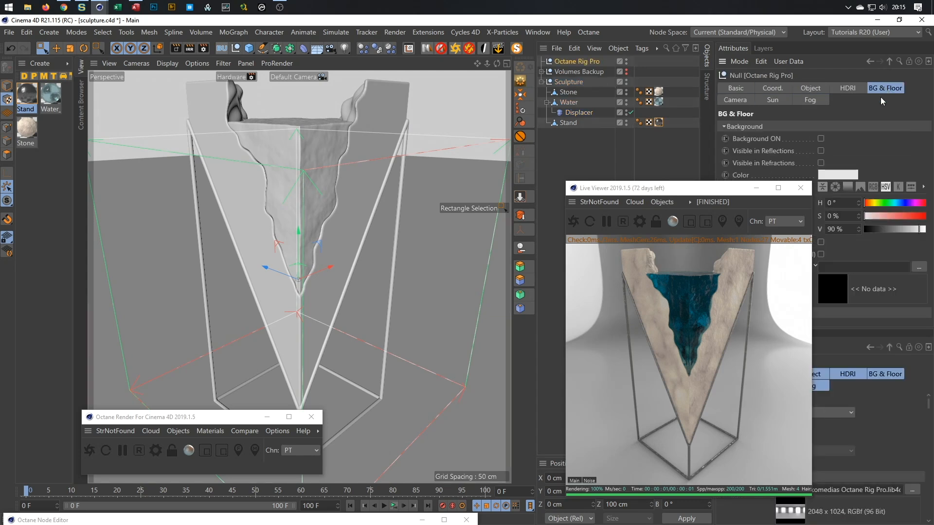
pyautogui.click(821, 139)
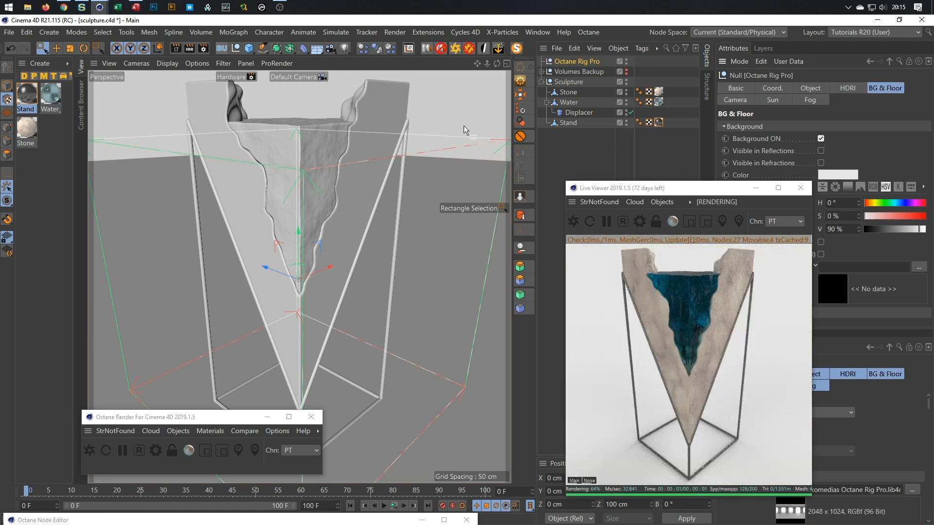
# - Match the reference video's backdrop by setting the rig's background color to H 31°, S 29 %, V 96 %, and save the scene
pyautogui.click(63, 7)
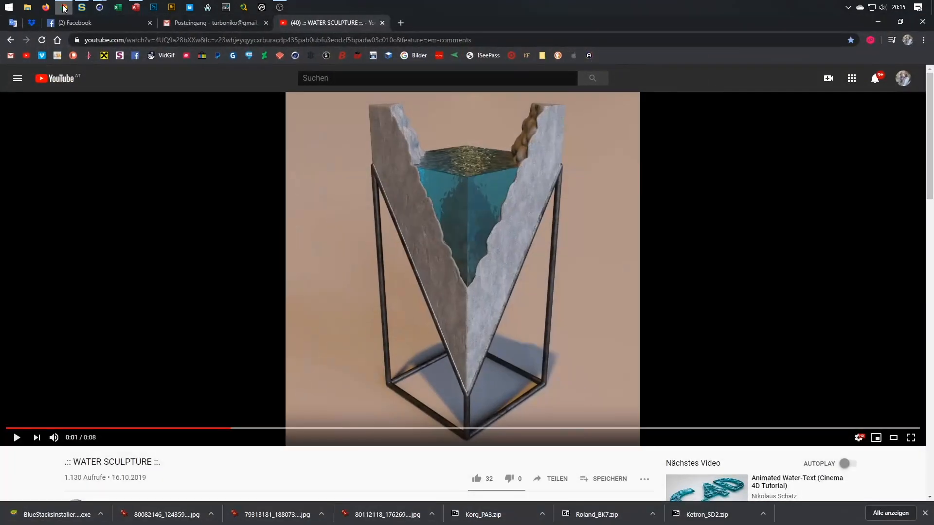
pyautogui.click(64, 7)
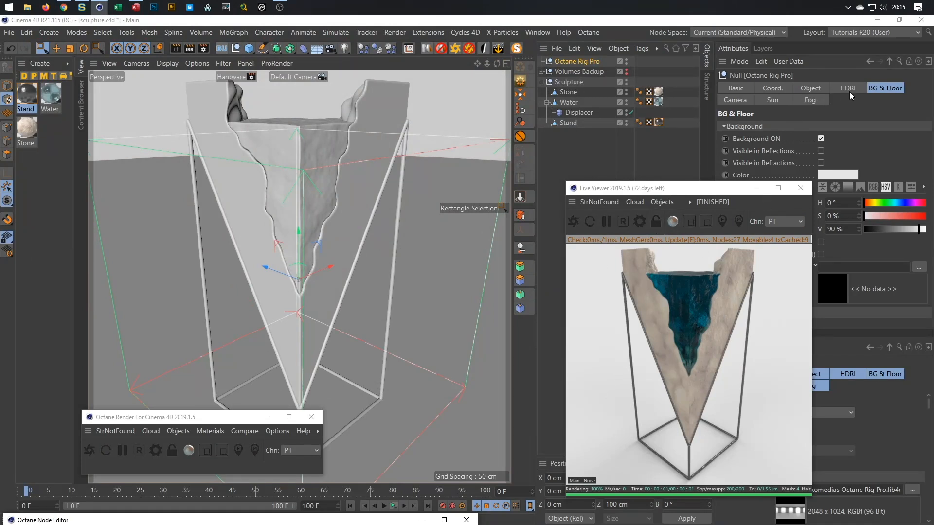
pyautogui.moveTo(906, 233)
pyautogui.mouseDown()
pyautogui.moveTo(892, 229)
pyautogui.moveTo(925, 217)
pyautogui.moveTo(871, 205)
pyautogui.moveTo(920, 229)
pyautogui.mouseUp()
pyautogui.click(874, 204)
pyautogui.click(893, 217)
pyautogui.click(883, 217)
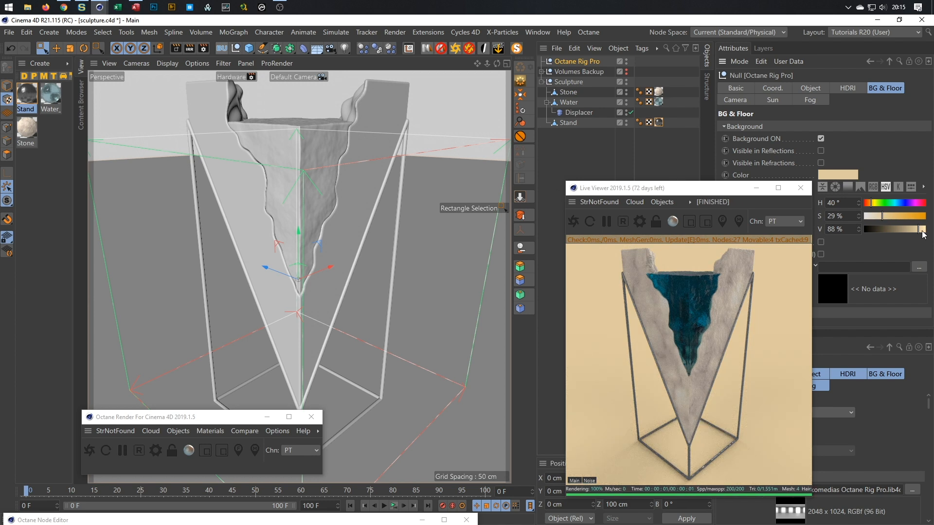
pyautogui.click(923, 229)
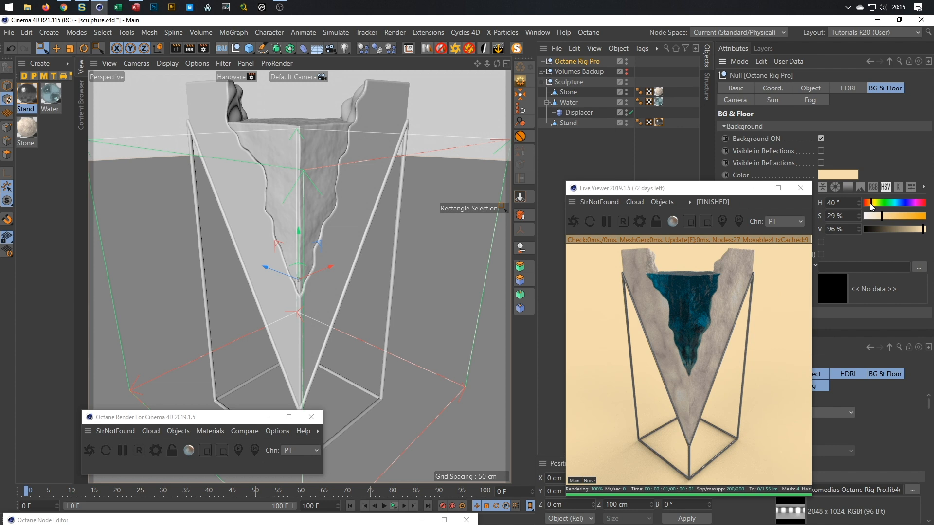
pyautogui.moveTo(870, 204); pyautogui.dragTo(870, 205)
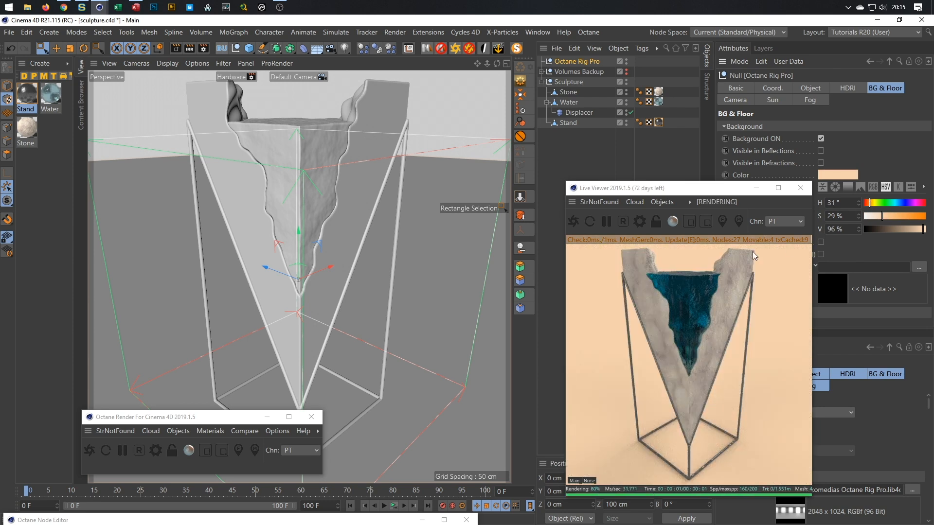
pyautogui.click(630, 191)
pyautogui.hotkey('ctrl', 's')
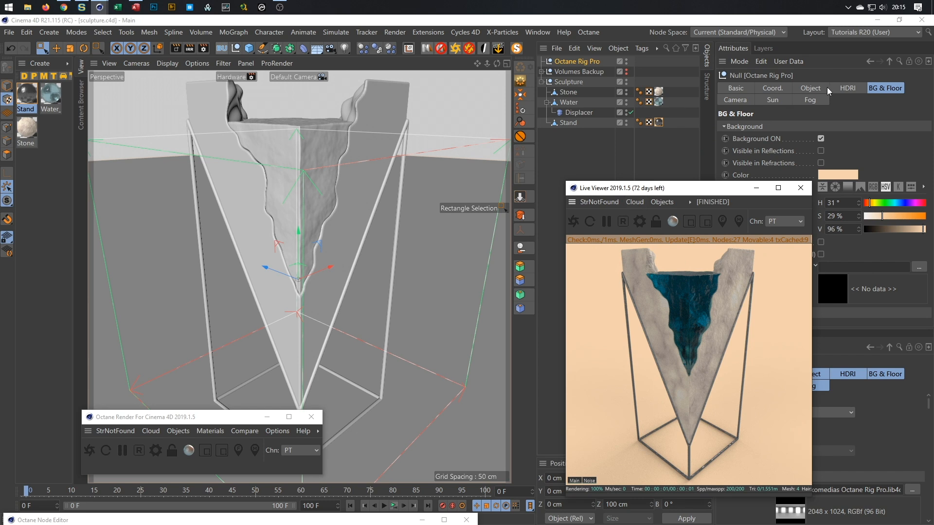
# - Load 10-Shiodome_Stairs_3k.hdr from the Outdoor HDRI presets as the Octane Rig Pro's HDRI picture
pyautogui.click(833, 89)
pyautogui.hotkey('shift', 'F8')
pyautogui.moveTo(608, 28); pyautogui.dragTo(357, 67)
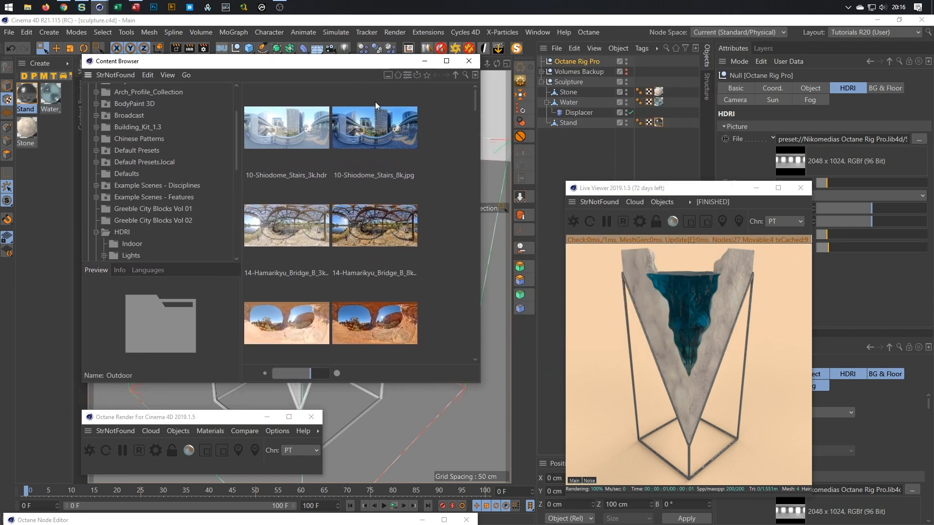
pyautogui.click(290, 127)
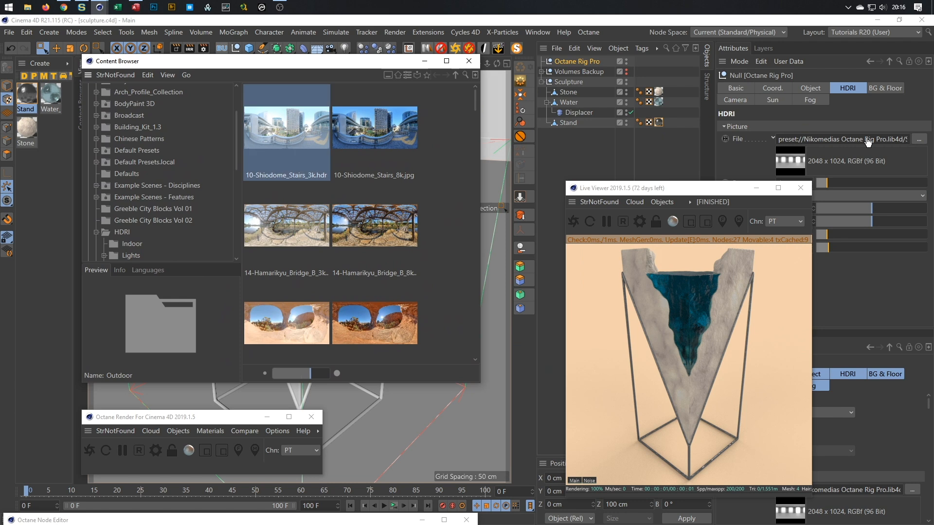
pyautogui.moveTo(874, 143); pyautogui.dragTo(872, 145)
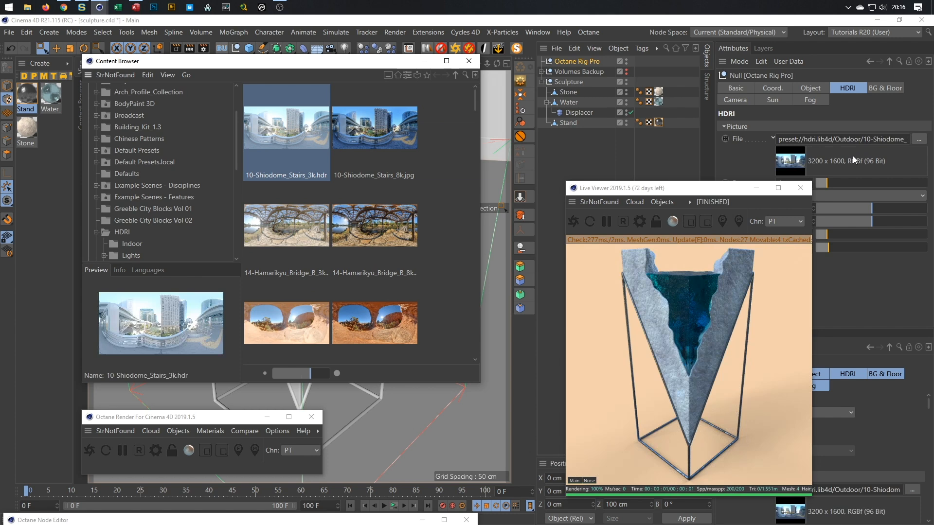
# - Rotate the rig's HDRI lighting by setting RotX to 105°
pyautogui.moveTo(710, 192); pyautogui.dragTo(591, 174)
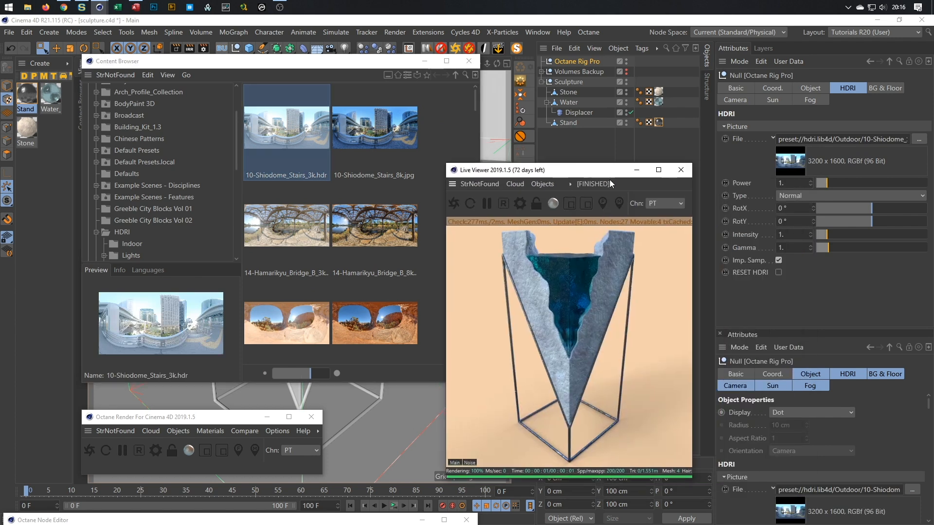
pyautogui.moveTo(872, 206); pyautogui.dragTo(901, 212)
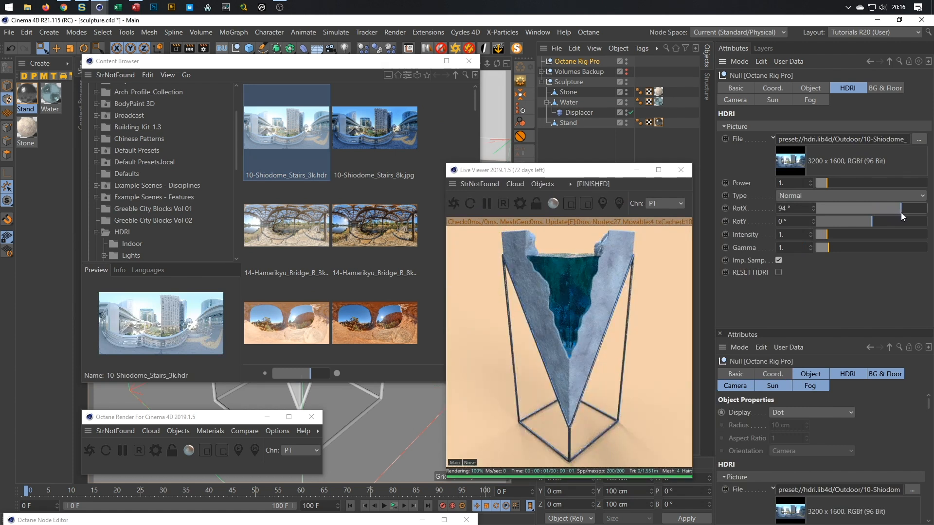
pyautogui.moveTo(901, 212); pyautogui.dragTo(904, 209)
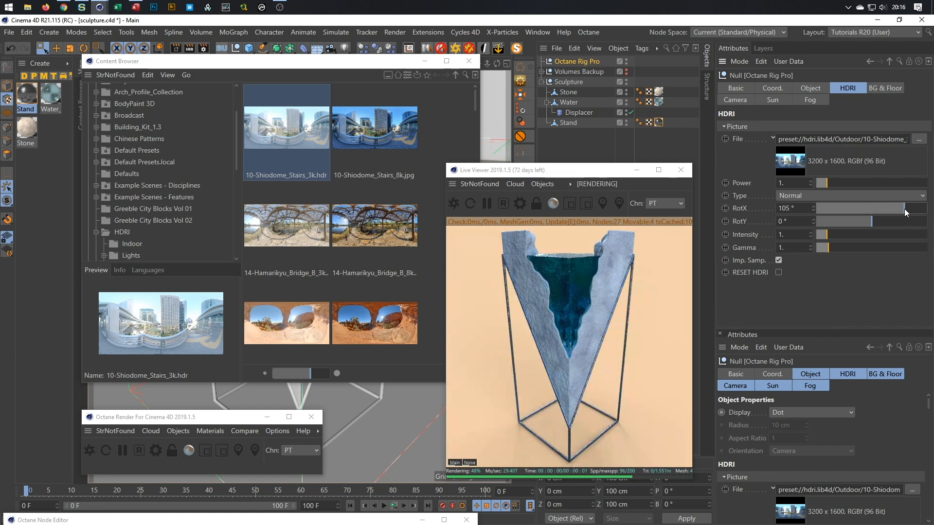
# - Close the Content Browser, add an Octane Camera from a slightly raised view of the sculpture and look through it
pyautogui.moveTo(572, 302); pyautogui.dragTo(568, 333)
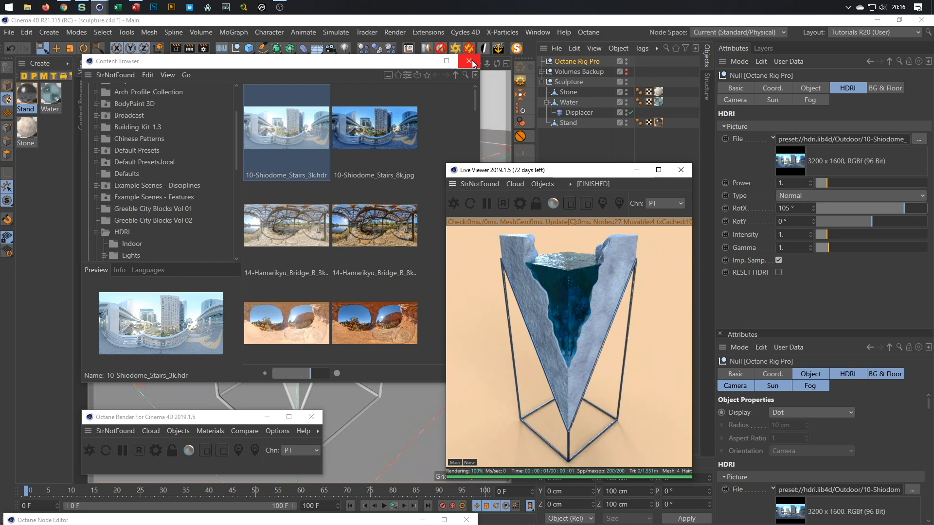
pyautogui.moveTo(565, 171); pyautogui.dragTo(674, 183)
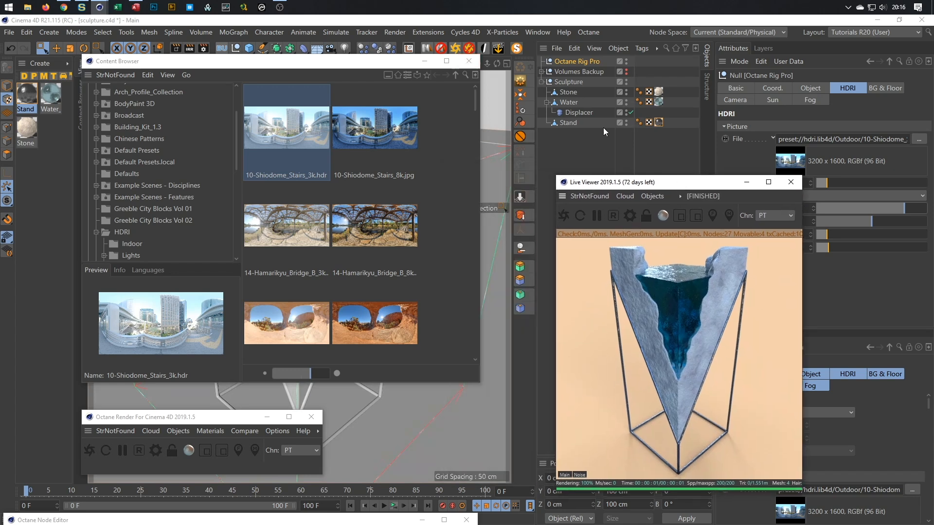
pyautogui.moveTo(398, 58); pyautogui.dragTo(421, 103)
pyautogui.click(475, 96)
pyautogui.click(238, 431)
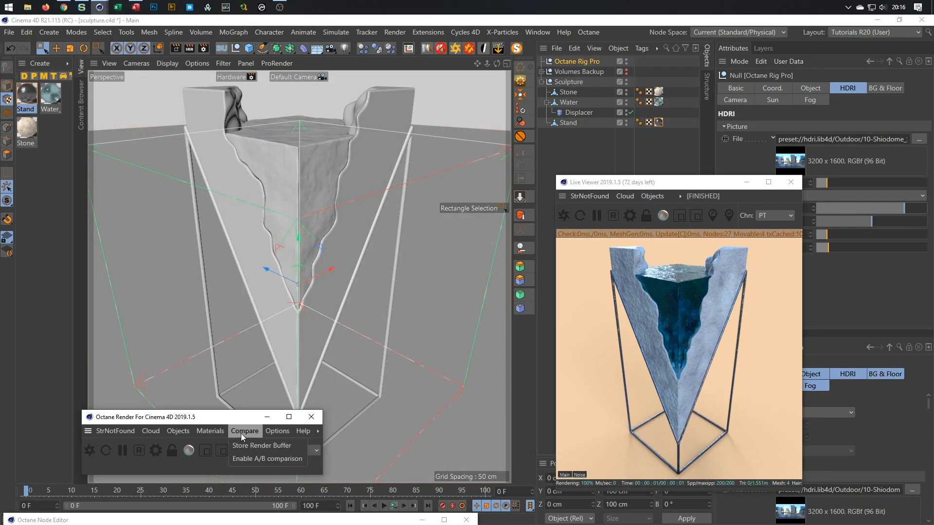
pyautogui.moveTo(202, 433)
pyautogui.click(216, 286)
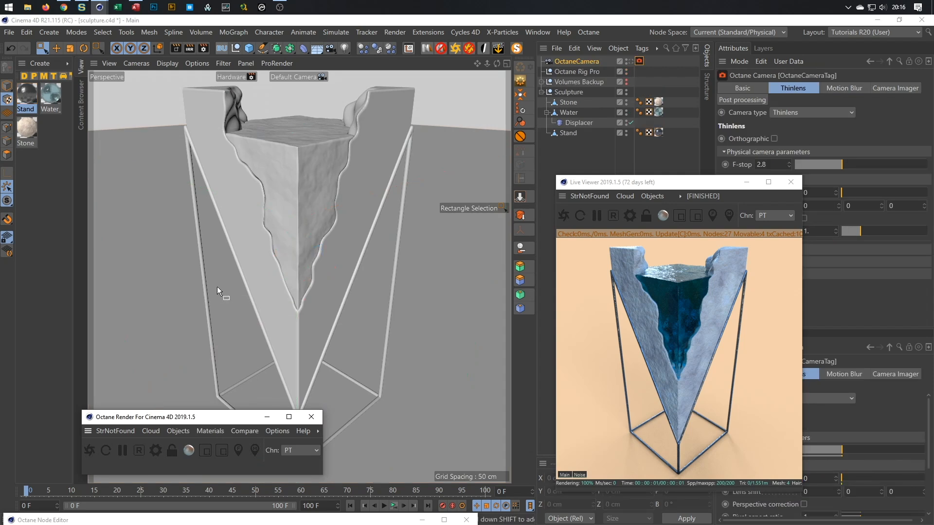
pyautogui.click(630, 61)
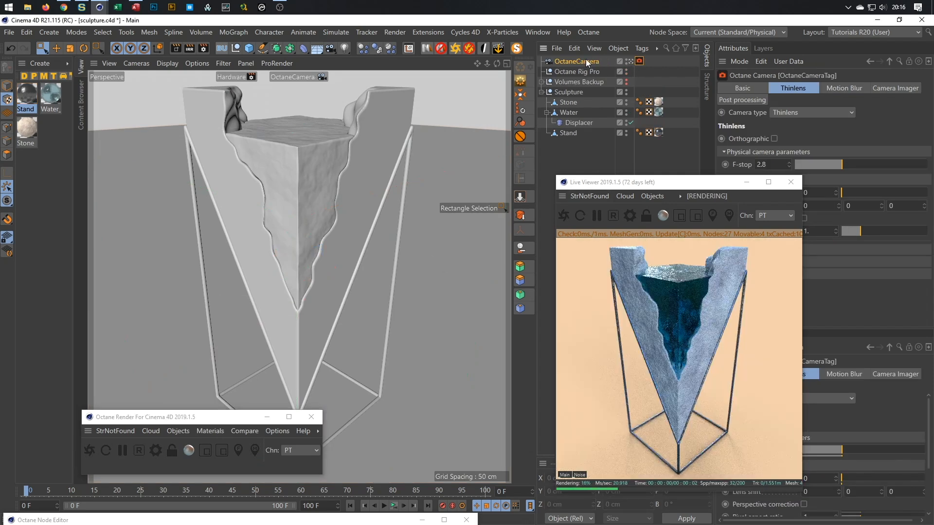
# - Set the OctaneCamera's heading rotation (R.H) to -45°
pyautogui.click(585, 60)
pyautogui.click(828, 88)
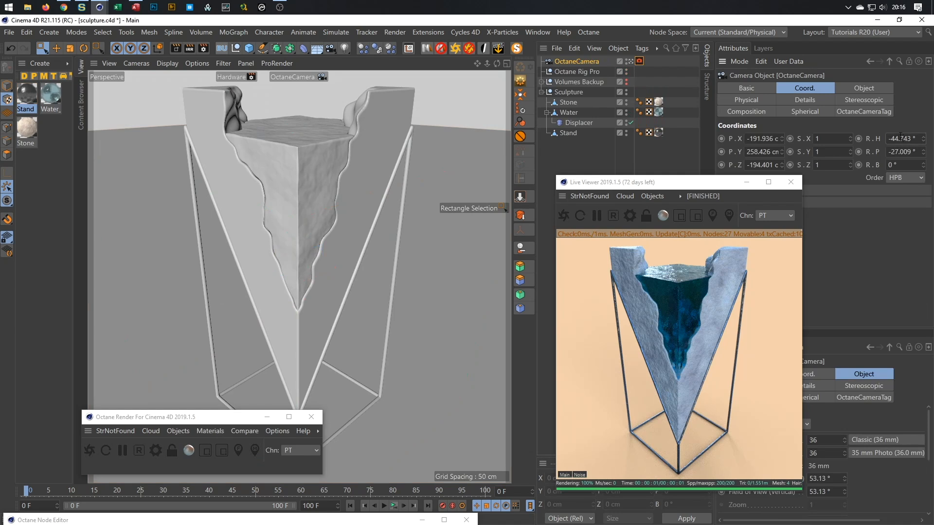
pyautogui.doubleClick(905, 138)
pyautogui.write('-45')
pyautogui.press('Return')
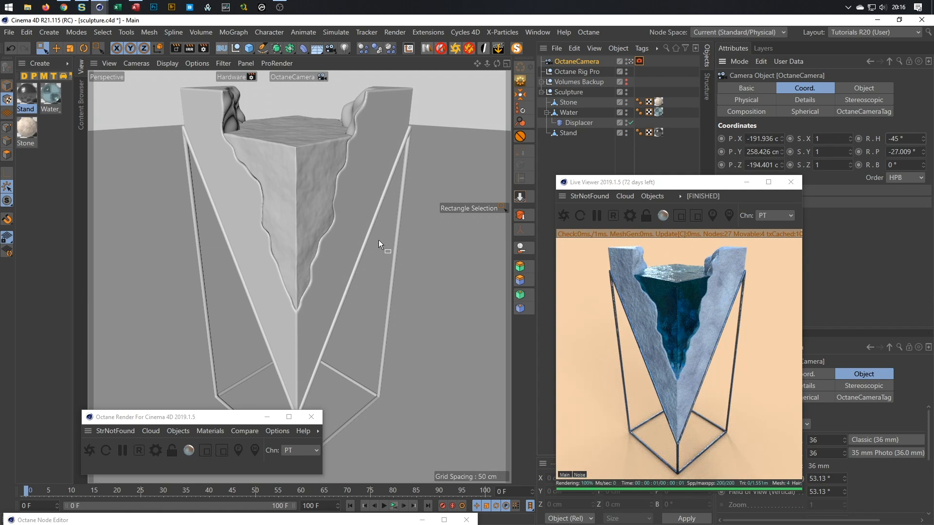
# - Recenter the sculpture in the camera view, lock the OctaneCamera with a Protection tag and save the scene
pyautogui.moveTo(301, 226)
pyautogui.keyDown('alt'); pyautogui.mouseDown()
pyautogui.moveTo(311, 226)
pyautogui.moveTo(305, 216)
pyautogui.mouseUp(); pyautogui.keyUp('alt')
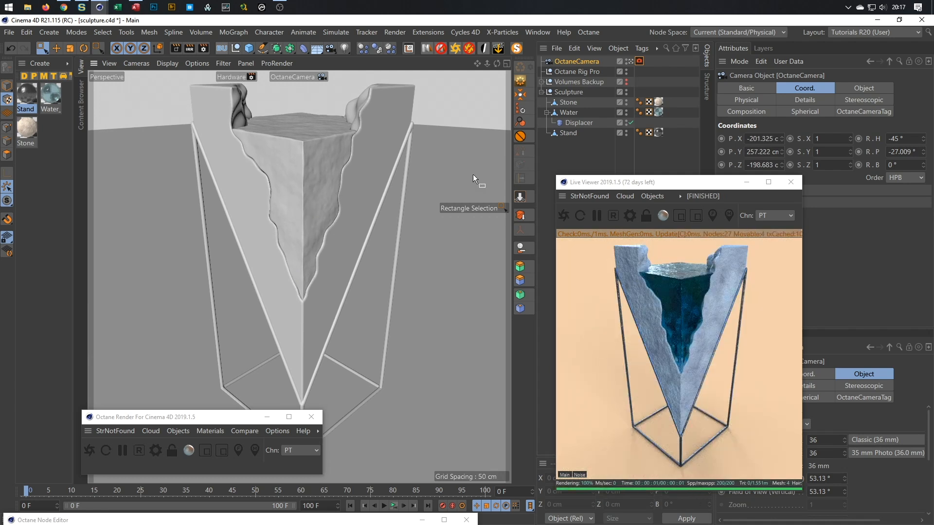
pyautogui.click(522, 107)
pyautogui.hotkey('ctrl', 's')
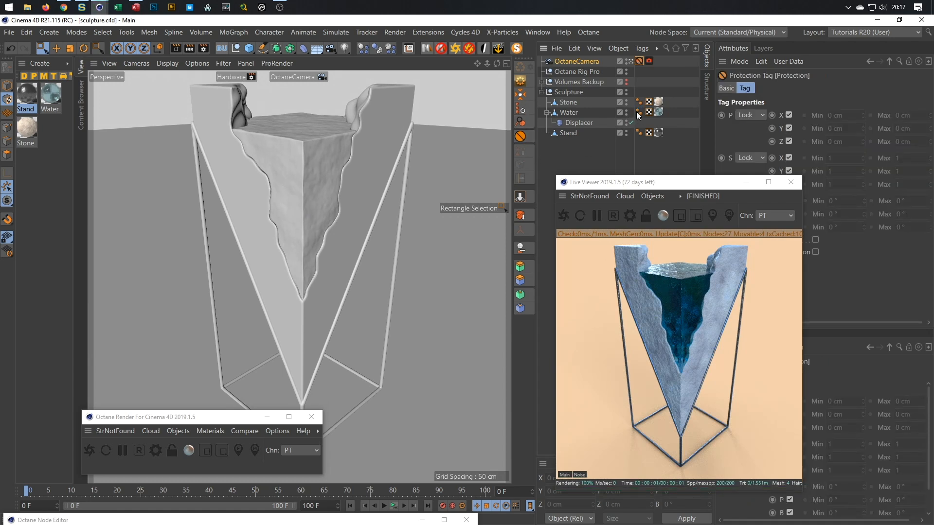
# - Replace the Octane Rig Pro's HDRI picture with Arches_E_PineTree_3k.hdr from the Outdoor HDRI presets
pyautogui.moveTo(225, 422); pyautogui.dragTo(221, 436)
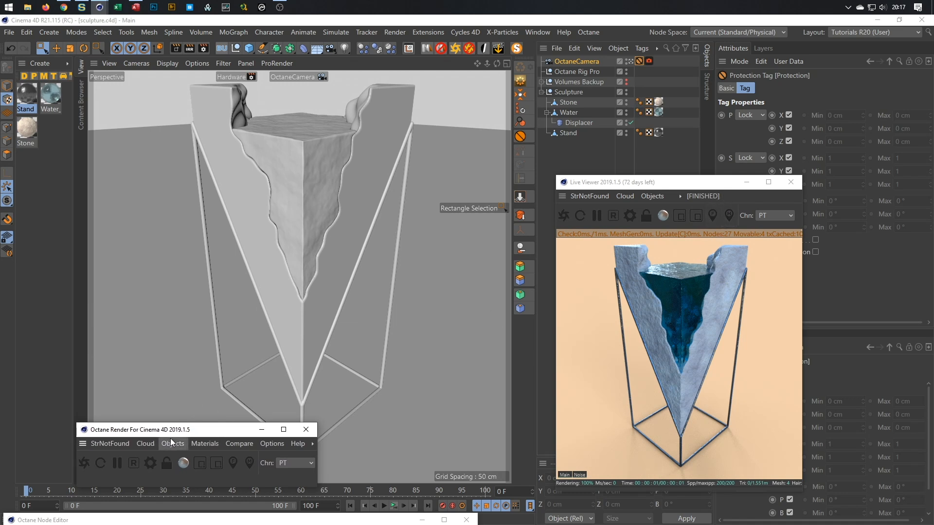
pyautogui.hotkey('shift', 'F8')
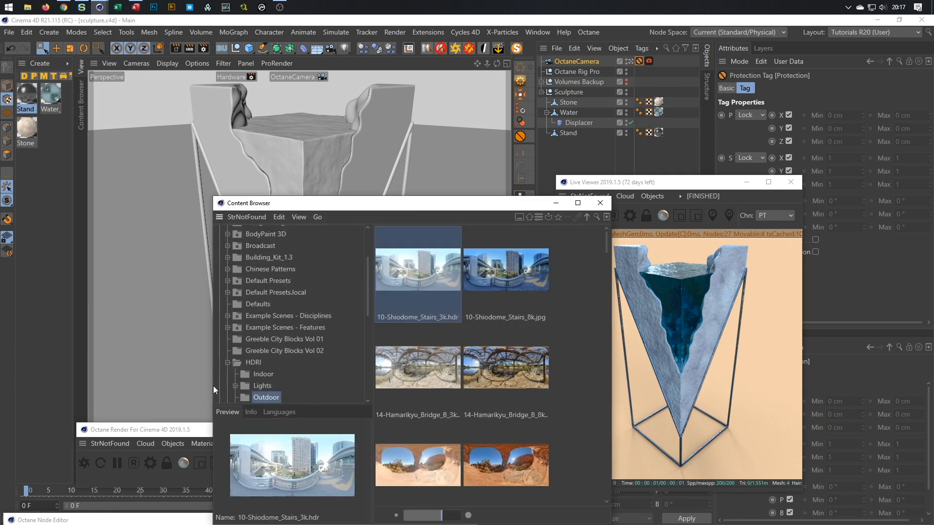
pyautogui.moveTo(383, 208); pyautogui.dragTo(252, 82)
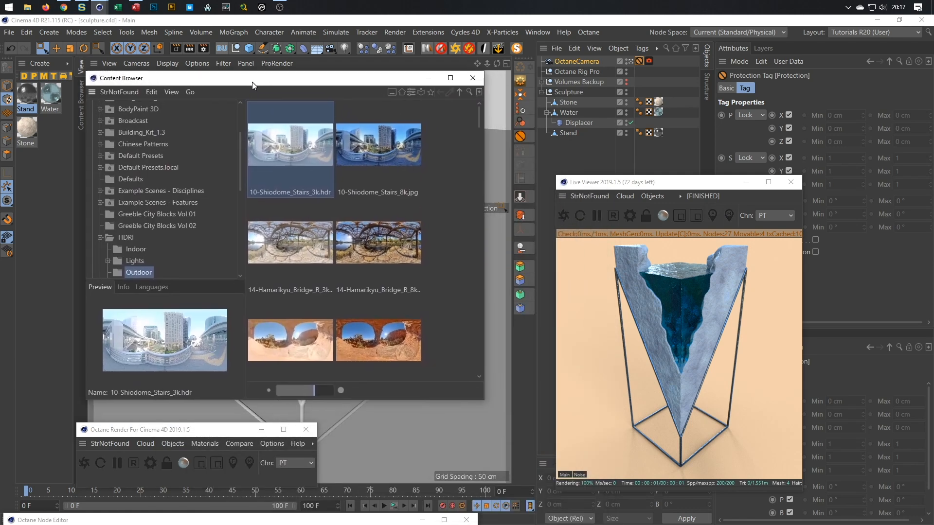
pyautogui.scroll(-2, 354, 237)
pyautogui.scroll(1, 351, 255)
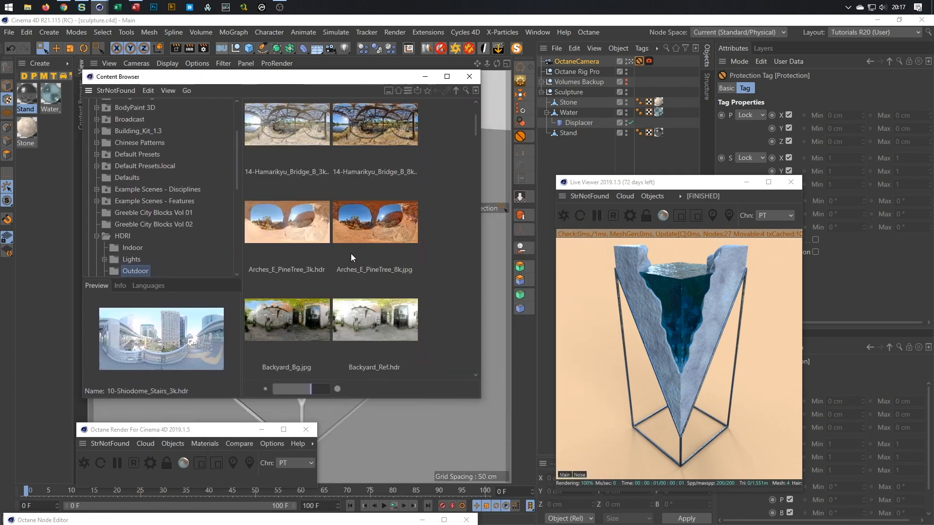
pyautogui.click(287, 233)
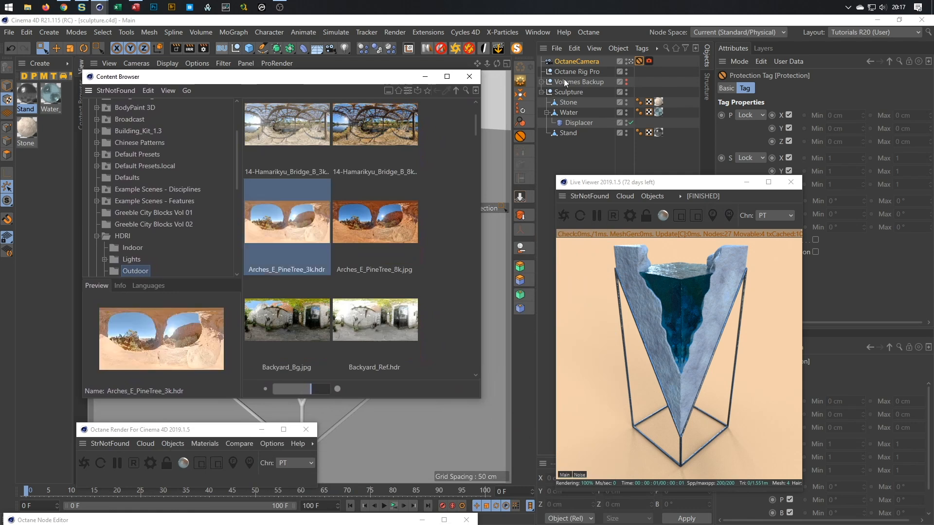
pyautogui.click(582, 70)
pyautogui.click(591, 63)
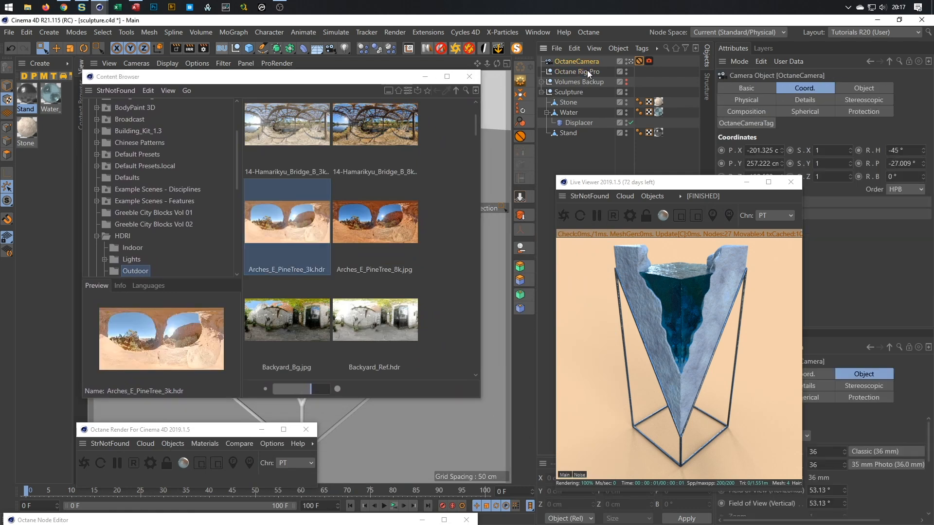
pyautogui.click(588, 71)
pyautogui.moveTo(292, 219); pyautogui.dragTo(866, 140)
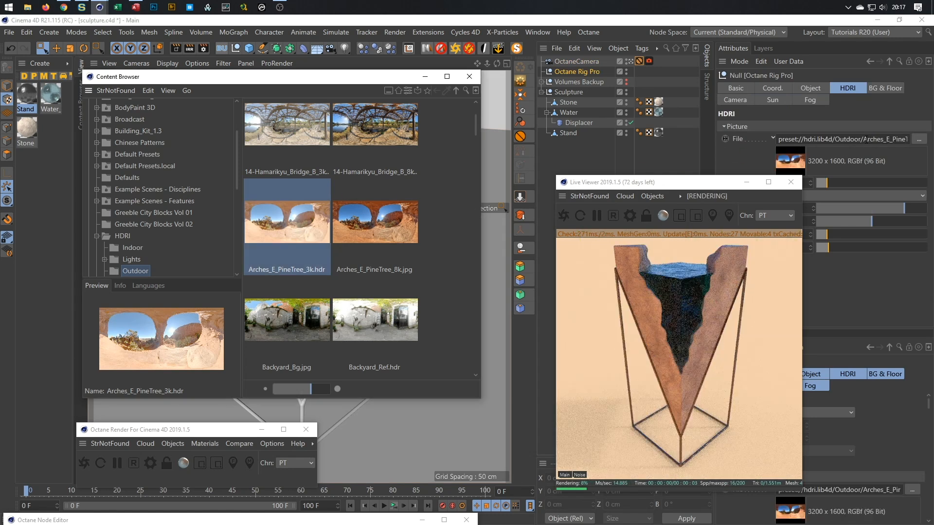
# - Rotate the Octane Rig Pro's HDRI until the sculpture's shadow falls on the opposite side and close the Content Browser
pyautogui.moveTo(901, 206); pyautogui.dragTo(840, 219)
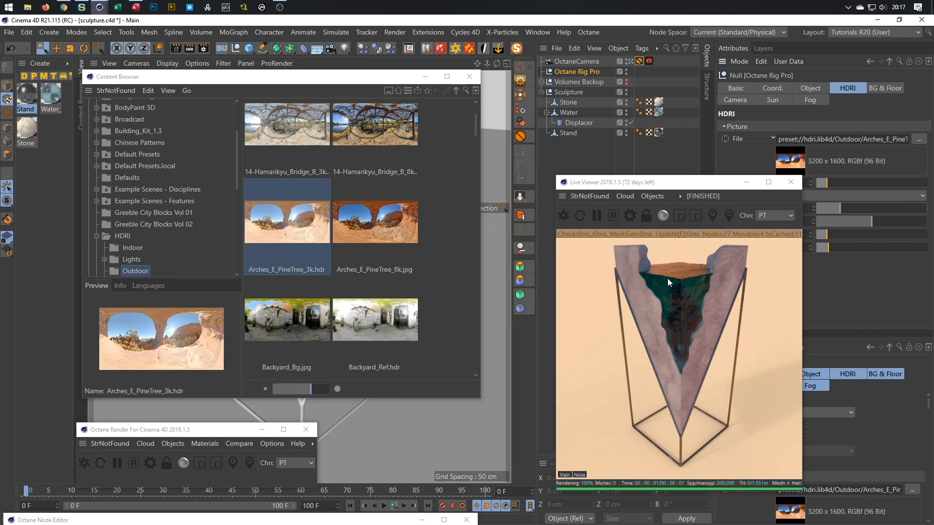
pyautogui.click(468, 81)
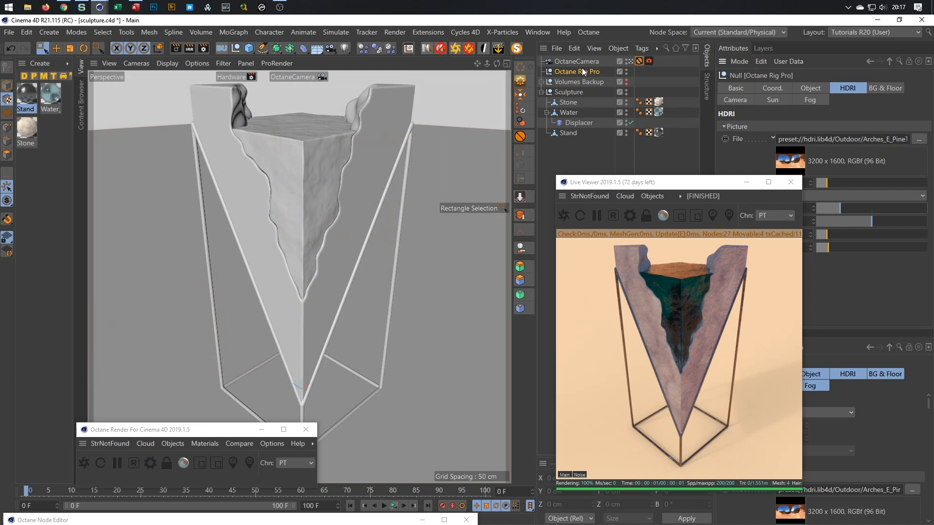
pyautogui.moveTo(706, 184); pyautogui.dragTo(586, 176)
# - Turn off the Shadow Catcher in the Octane Rig Pro's floor settings
pyautogui.click(889, 91)
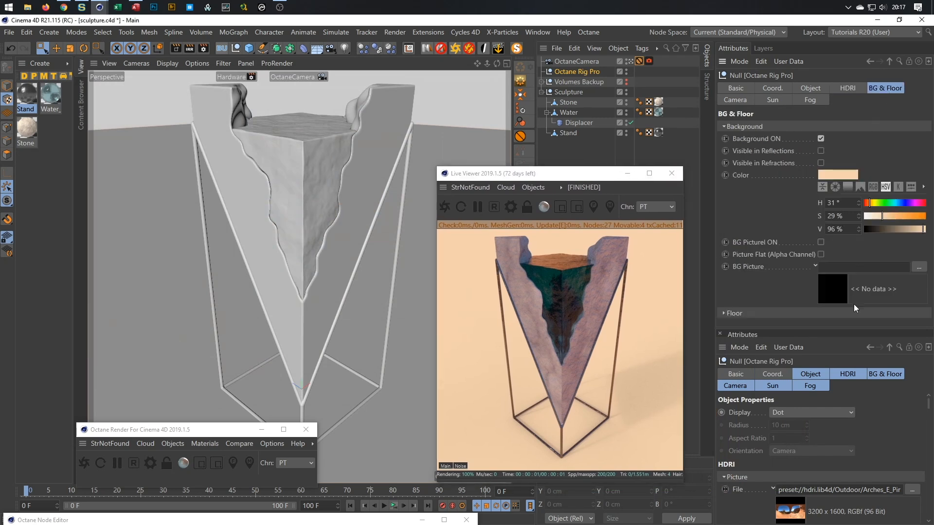
pyautogui.moveTo(810, 330); pyautogui.dragTo(808, 397)
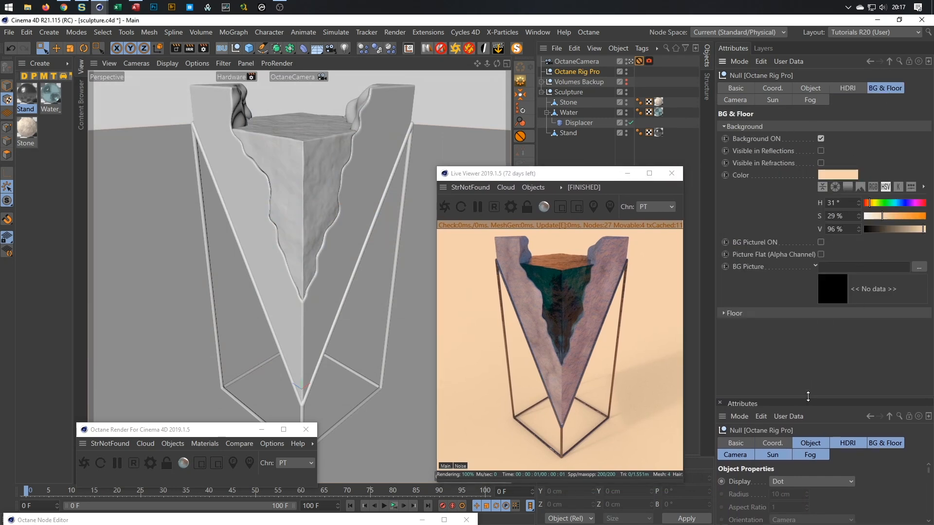
pyautogui.click(785, 315)
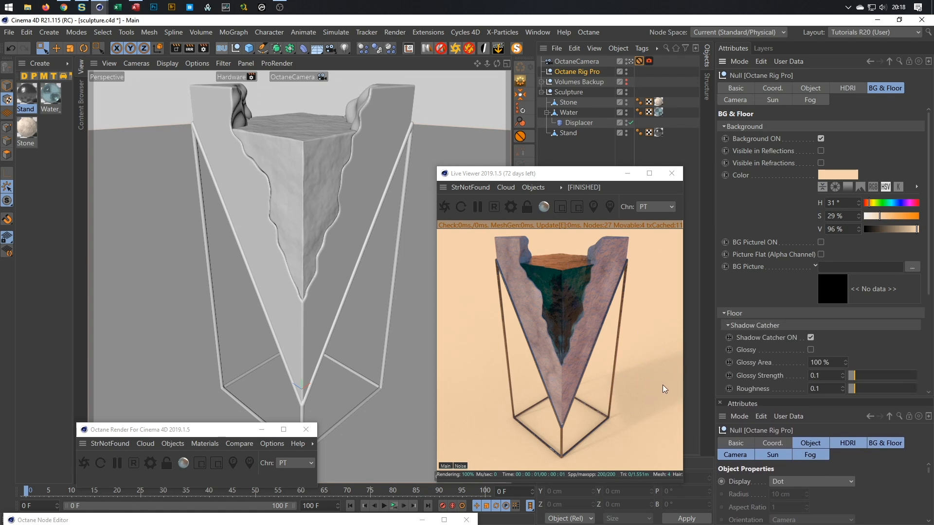
pyautogui.click(811, 338)
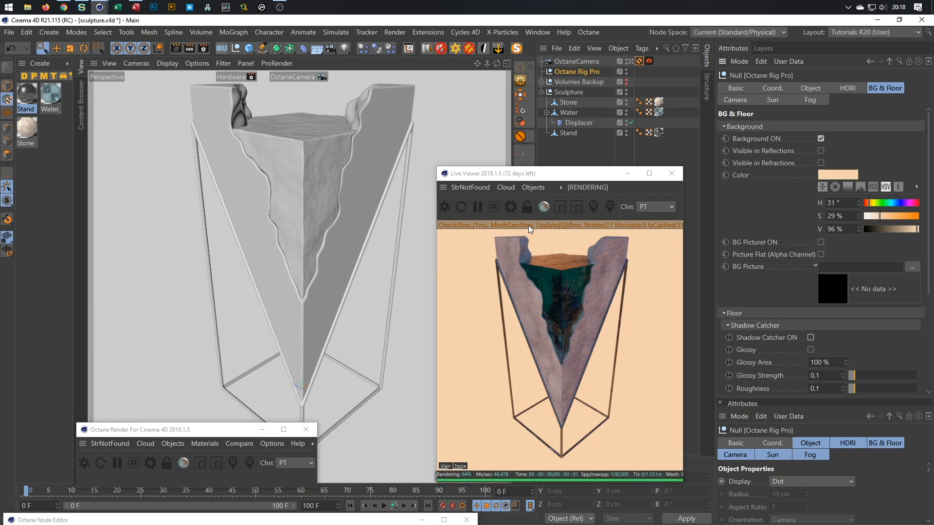
# - Add a Disc primitive beneath the sculpture and scale it up to an outer radius of about 2660 cm
pyautogui.click(248, 47)
pyautogui.click(280, 79)
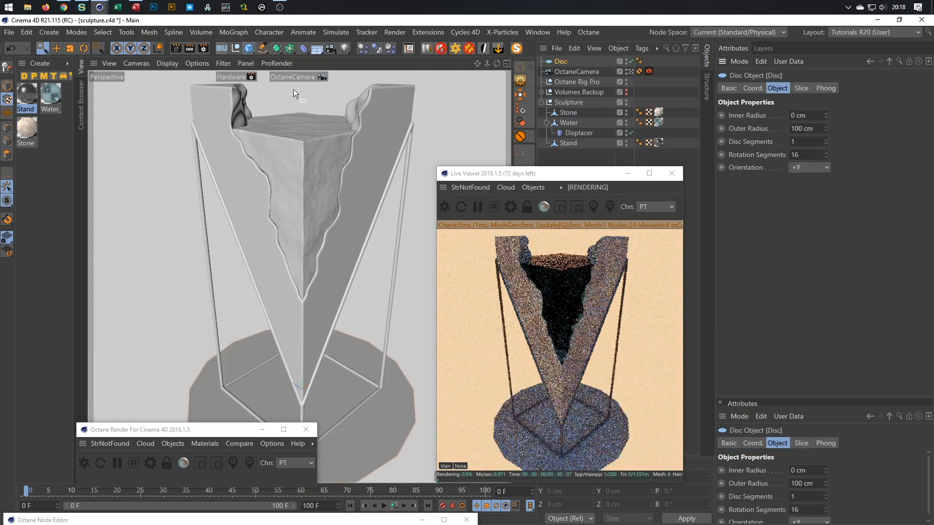
pyautogui.press('t')
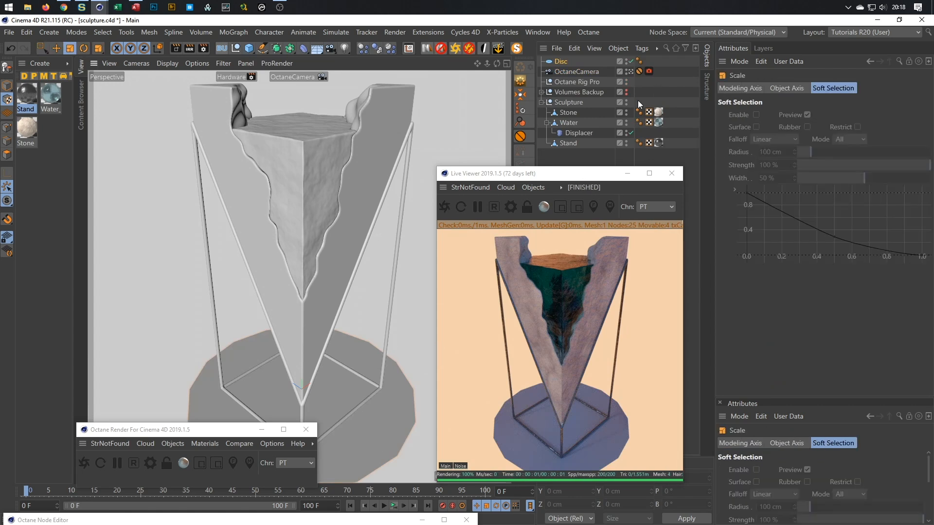
pyautogui.click(560, 62)
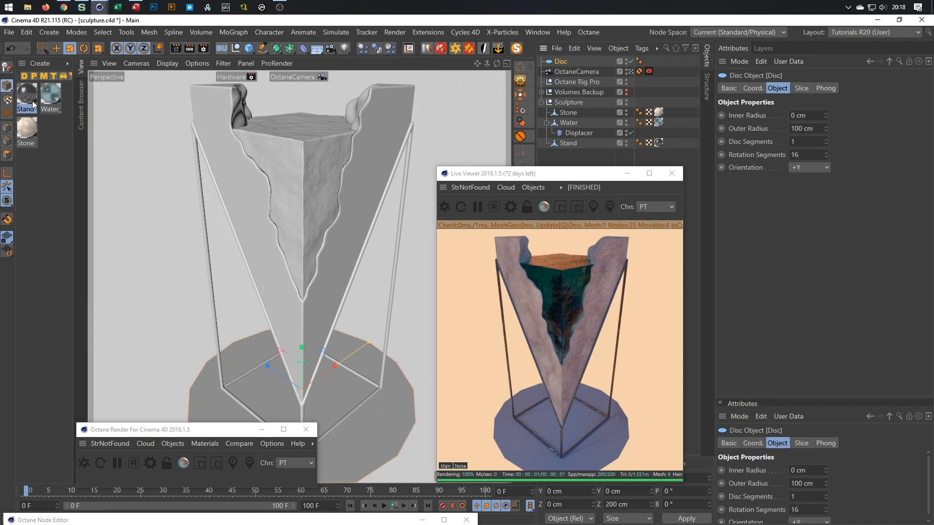
pyautogui.moveTo(279, 356); pyautogui.dragTo(71, 233)
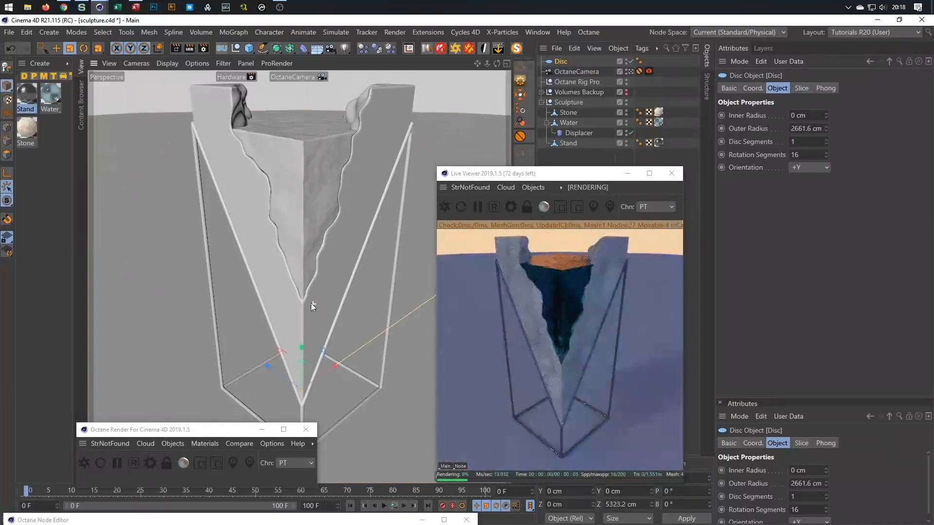
# - Move the Protection tag from the OctaneCamera to Octane Rig Pro and orbit the camera to a slightly higher angle
pyautogui.moveTo(637, 71); pyautogui.dragTo(637, 81)
pyautogui.keyDown('alt'); pyautogui.moveTo(305, 259); pyautogui.dragTo(303, 275); pyautogui.keyUp('alt')
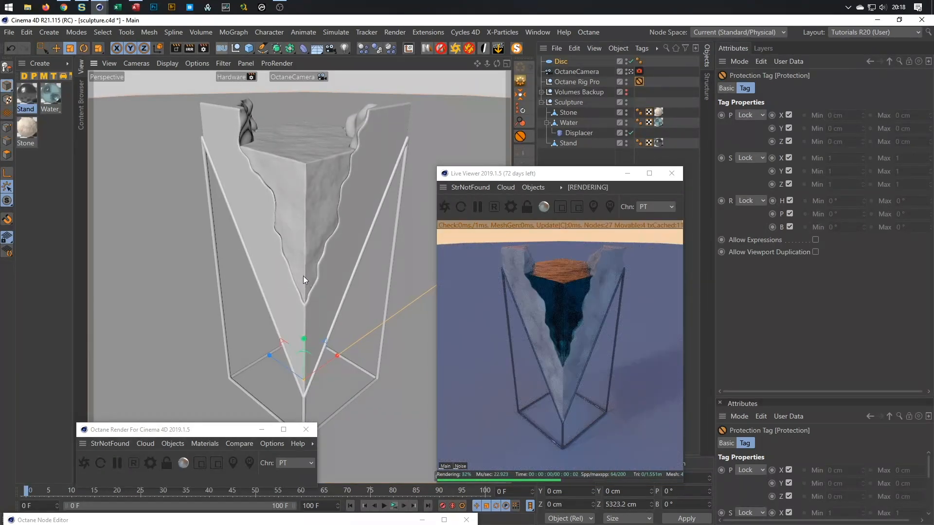
# - Set the Disc's outer radius to 10000 cm
pyautogui.click(567, 62)
pyautogui.click(807, 129)
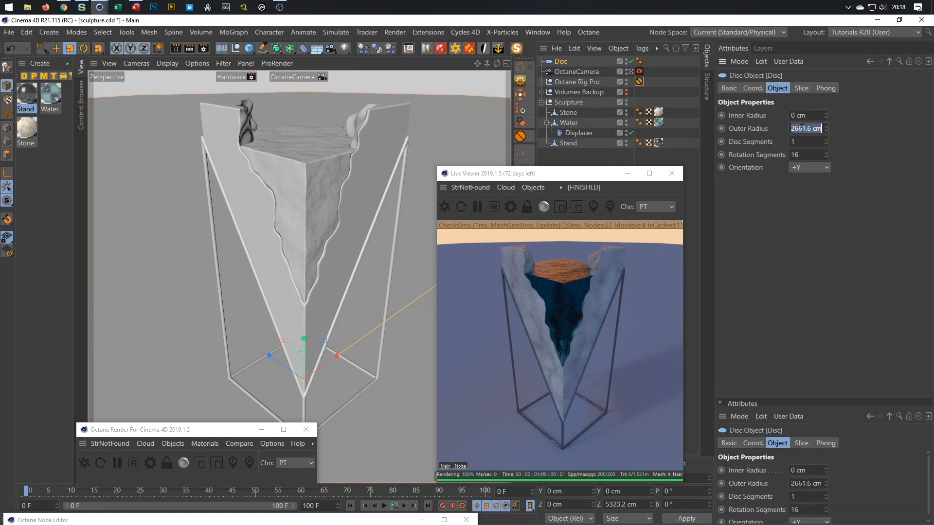
pyautogui.write('10000')
pyautogui.press('Return')
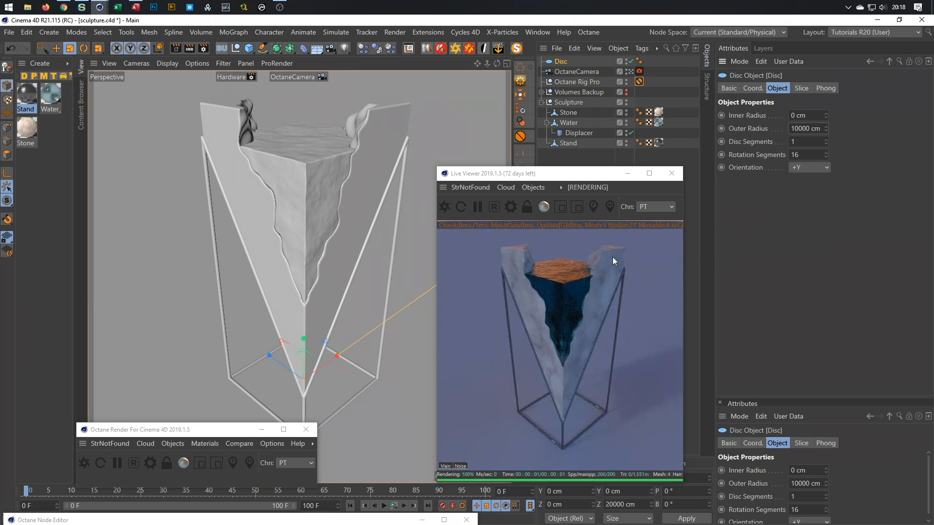
# - Create an Octane Glossy material and name it Floor
pyautogui.moveTo(197, 431); pyautogui.dragTo(220, 422)
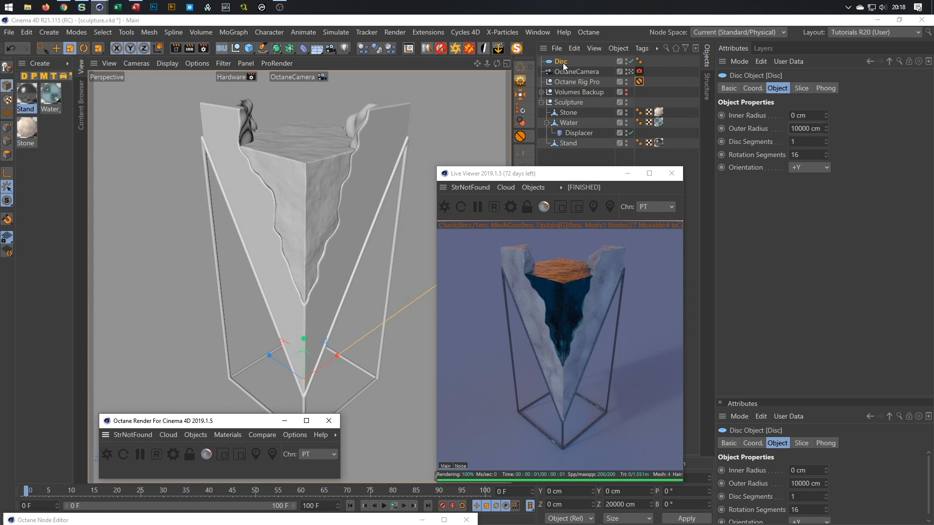
pyautogui.click(228, 435)
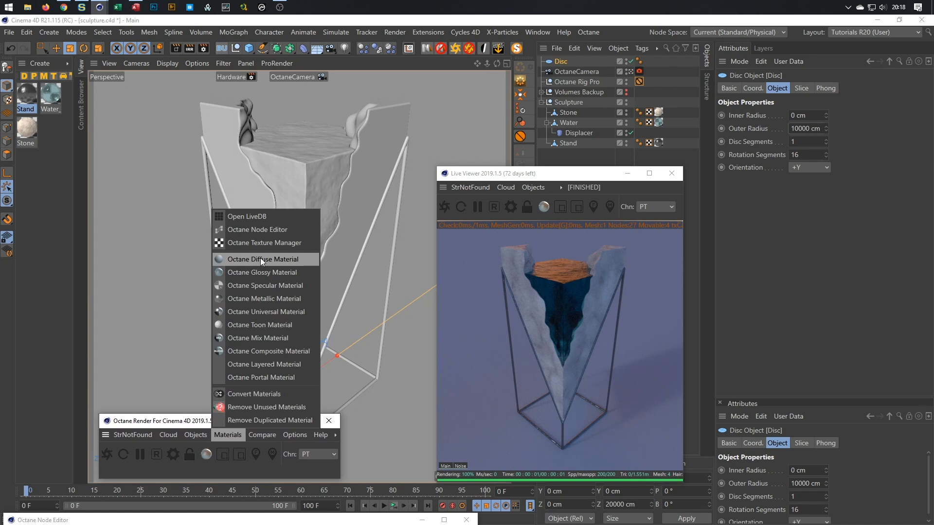
pyautogui.click(256, 273)
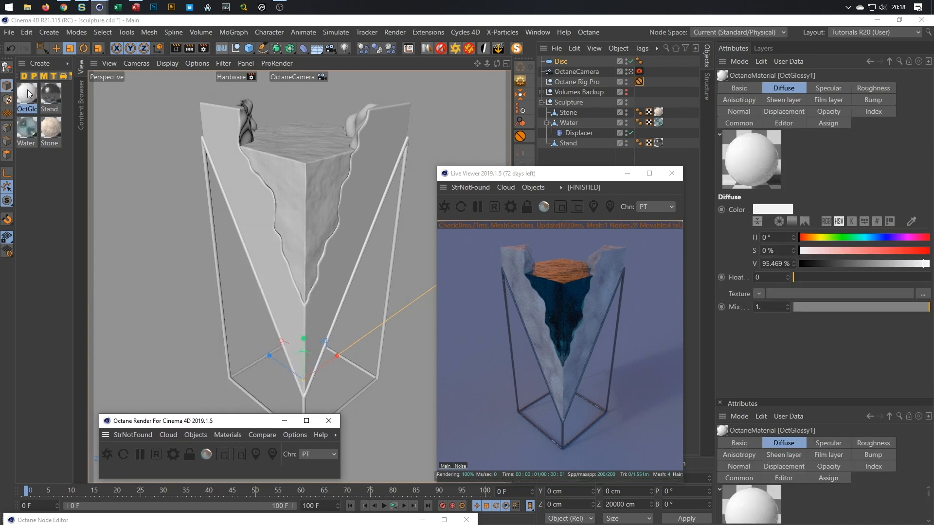
pyautogui.doubleClick(24, 108)
pyautogui.write('Floor')
pyautogui.press('Return')
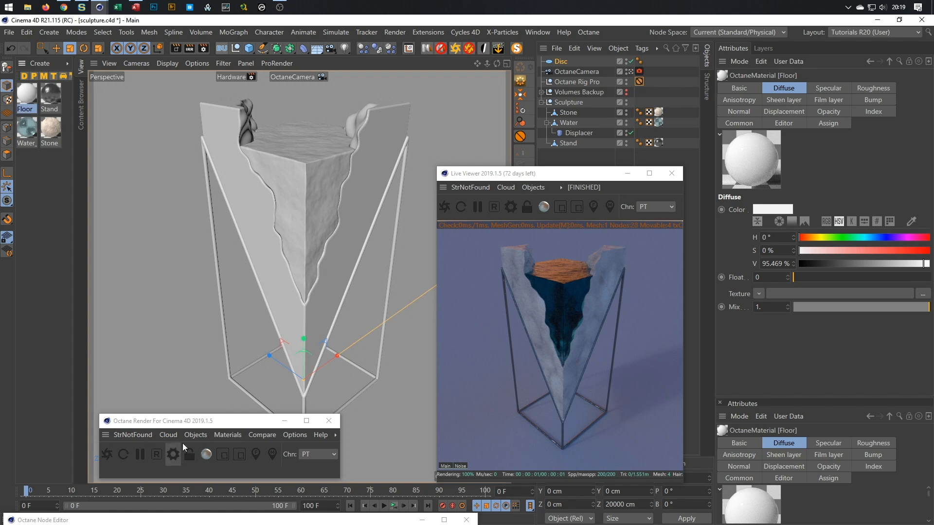
# - Open the Floor material in the Octane Node Editor, enlarge the editor and make room beside the material node
pyautogui.click(227, 435)
pyautogui.click(272, 229)
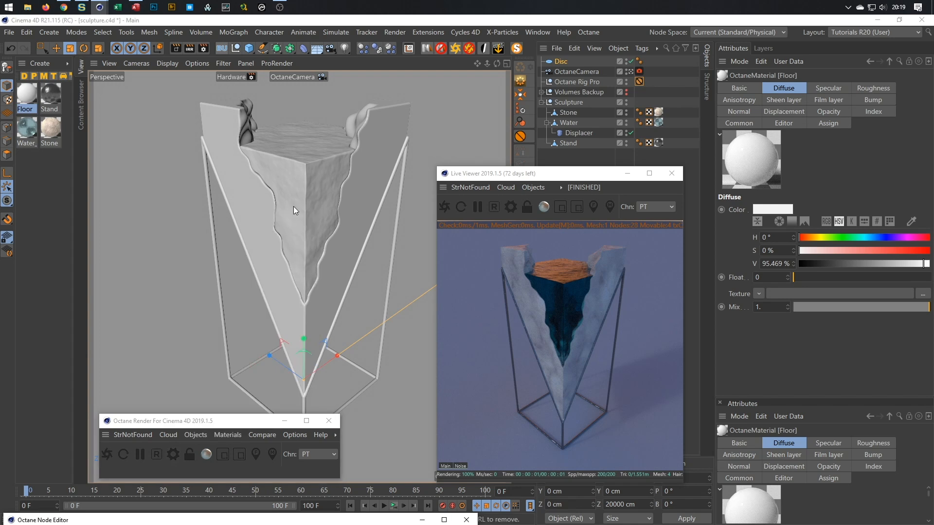
pyautogui.click(221, 435)
pyautogui.click(260, 230)
pyautogui.doubleClick(344, 522)
pyautogui.moveTo(361, 103); pyautogui.dragTo(366, 83)
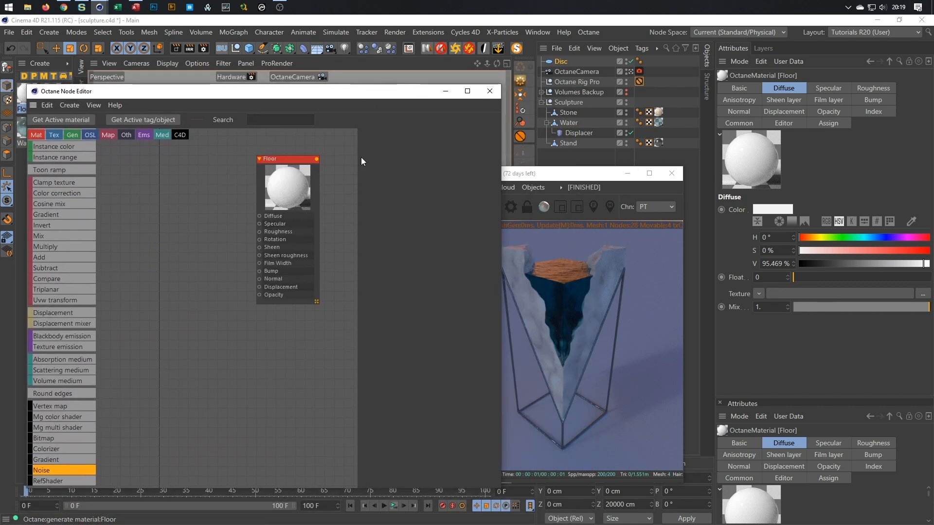
pyautogui.moveTo(261, 163); pyautogui.dragTo(225, 179)
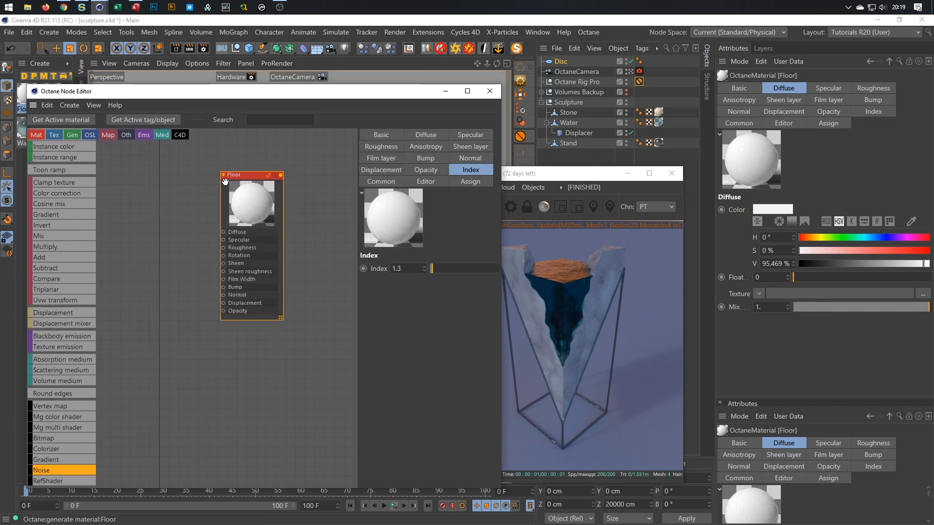
# - Add an RGB spectrum node and connect it to the Floor material's Diffuse input
pyautogui.scroll(5, 60, 259)
pyautogui.scroll(5, 61, 253)
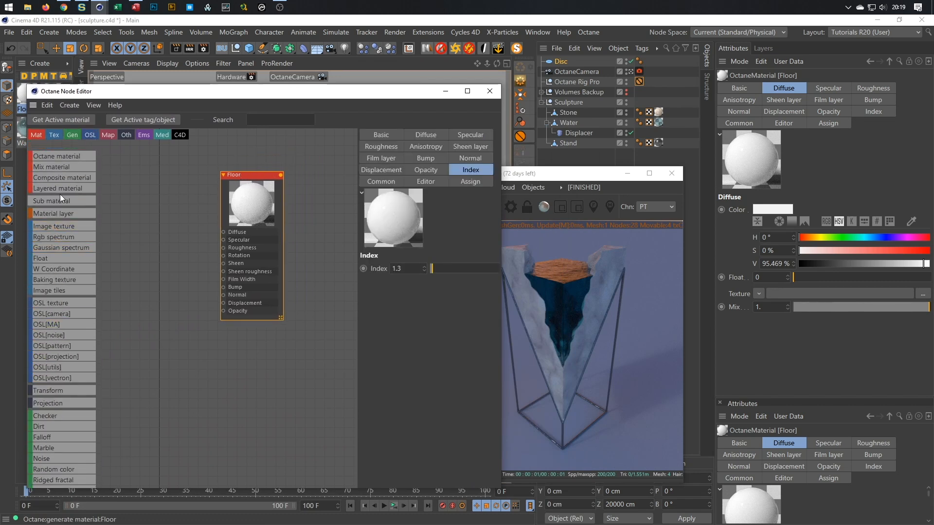
pyautogui.moveTo(60, 238); pyautogui.dragTo(148, 225)
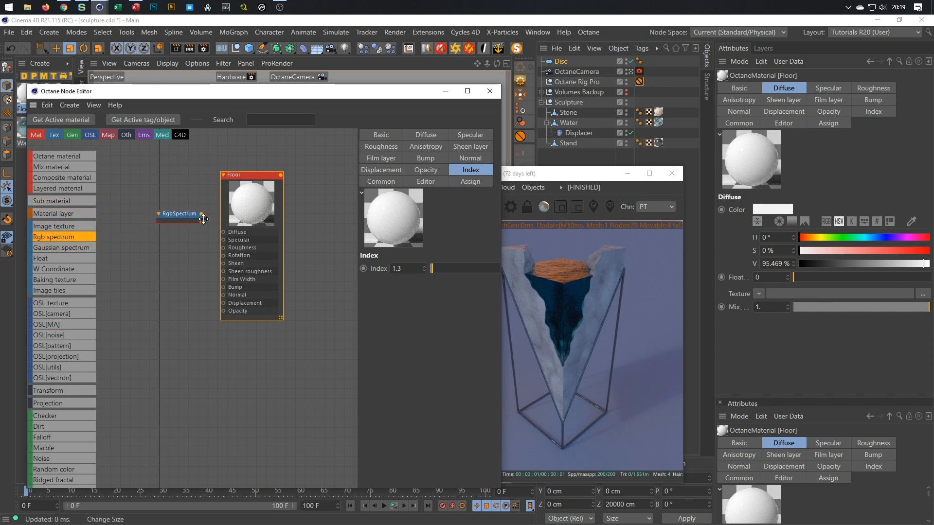
pyautogui.click(203, 219)
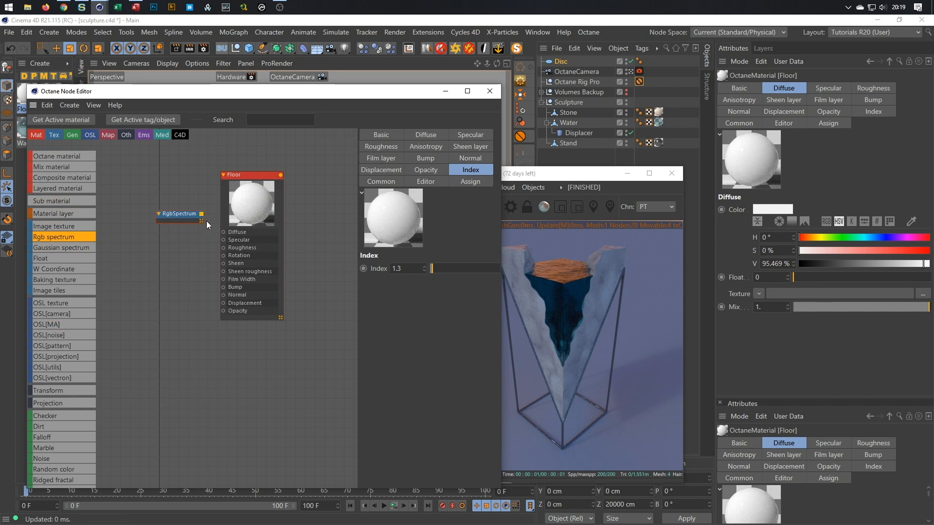
pyautogui.moveTo(201, 214); pyautogui.dragTo(161, 230)
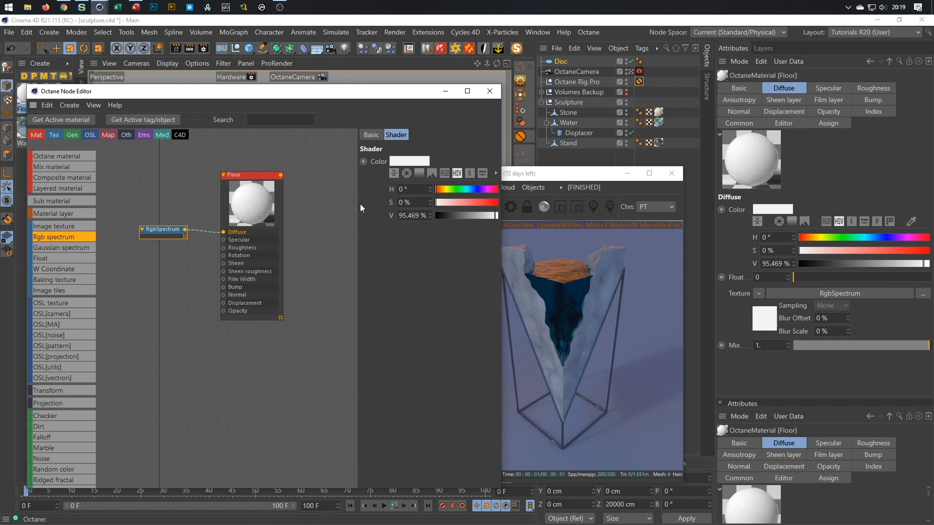
# - Set the RGB spectrum color to H 36° and S 50%, and connect a Float texture to the Floor material's Roughness
pyautogui.click(442, 188)
pyautogui.click(466, 203)
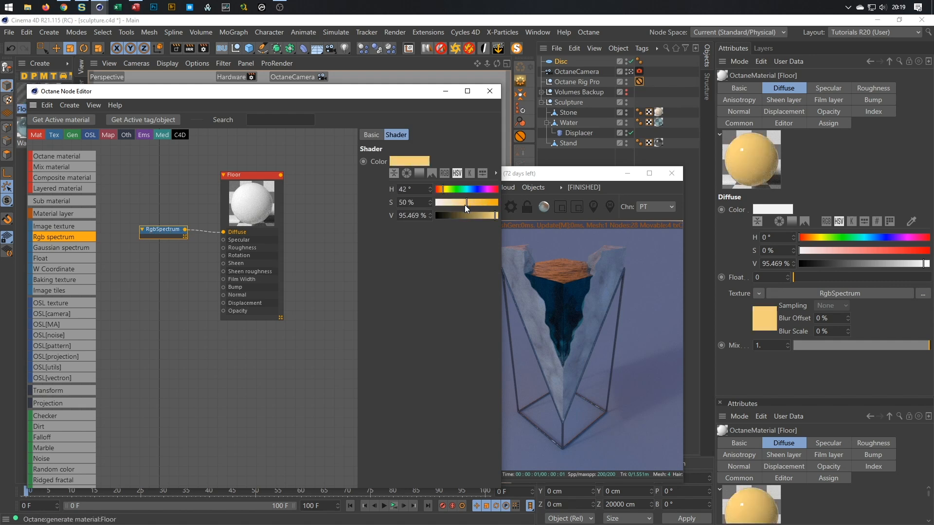
pyautogui.click(442, 188)
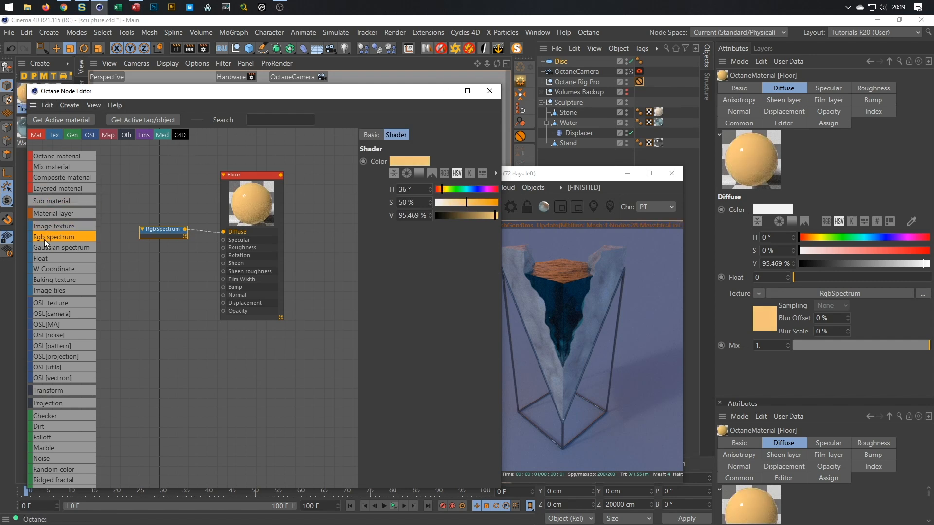
pyautogui.moveTo(61, 258); pyautogui.dragTo(223, 247)
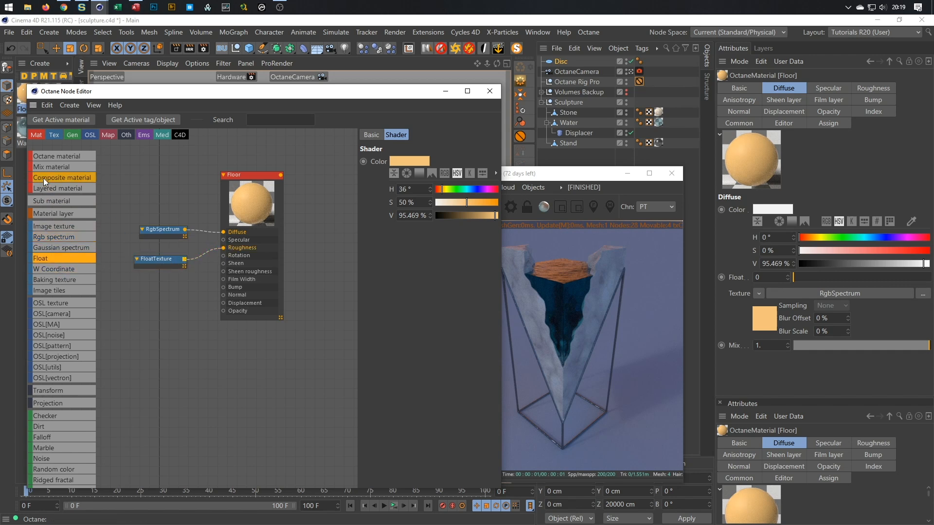
# - Apply the Floor material to the Disc and move the Live Viewer clear of the node editor
pyautogui.click(22, 92)
pyautogui.moveTo(582, 91); pyautogui.dragTo(565, 62)
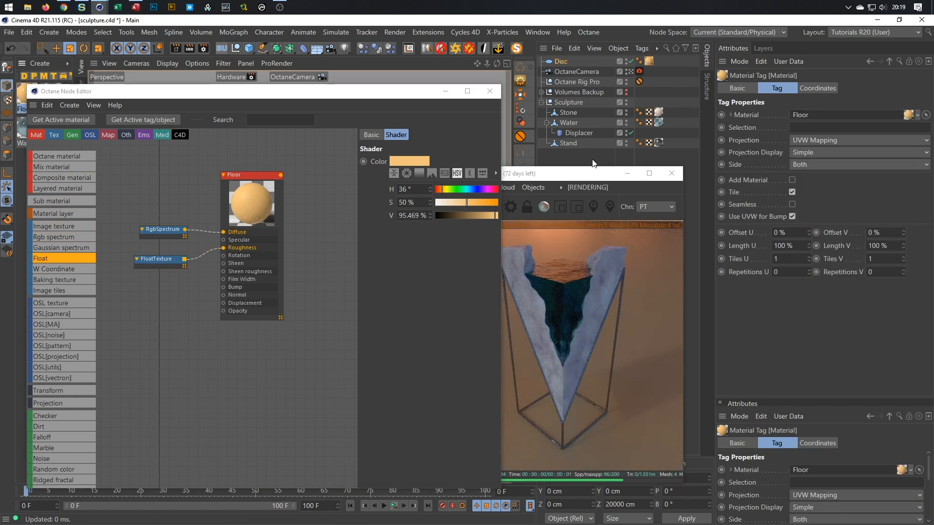
pyautogui.moveTo(607, 176); pyautogui.dragTo(683, 184)
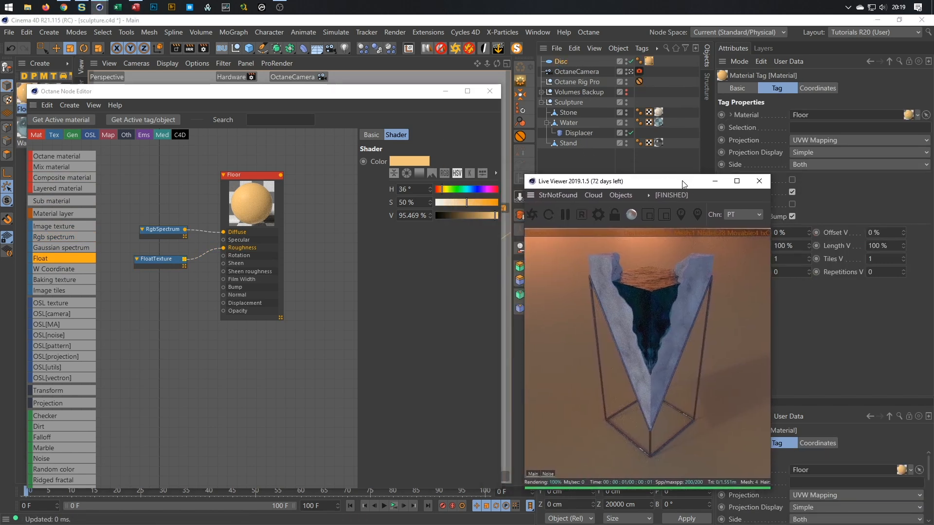
# - Connect a second Float texture to the Floor material's Specular input, keeping the roughness Float texture below it
pyautogui.click(157, 232)
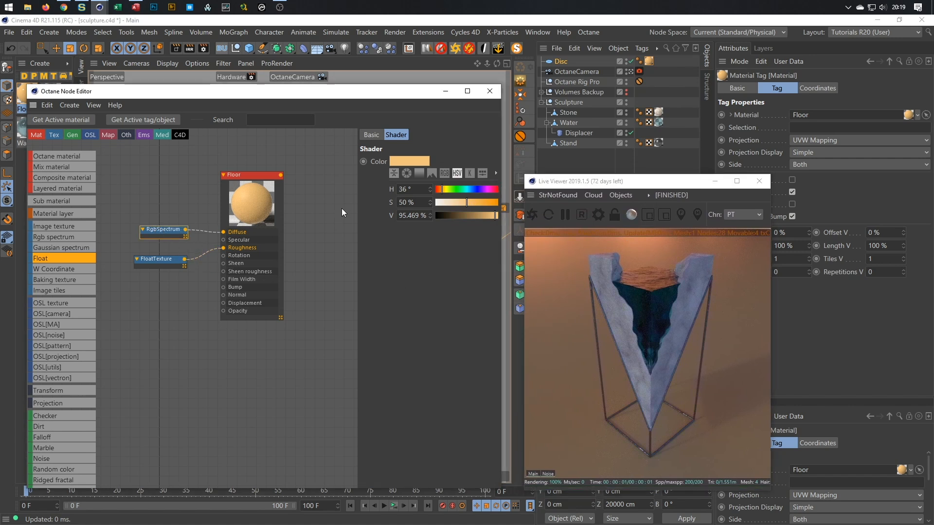
pyautogui.moveTo(157, 259); pyautogui.dragTo(158, 279)
pyautogui.moveTo(48, 257); pyautogui.dragTo(224, 242)
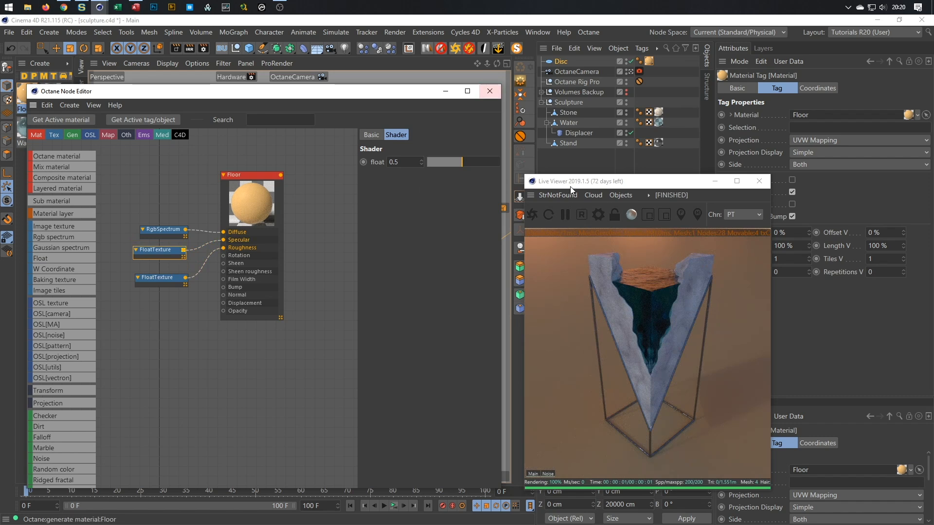
# - Move the node editor out of the way and open the Content Browser beside the Live Viewer
pyautogui.click(640, 186)
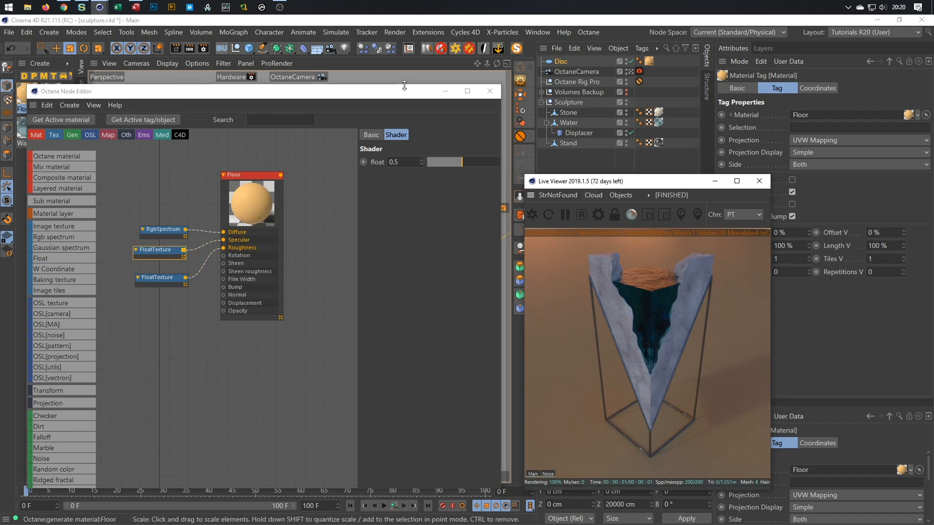
pyautogui.click(388, 95)
pyautogui.moveTo(389, 91); pyautogui.dragTo(323, 343)
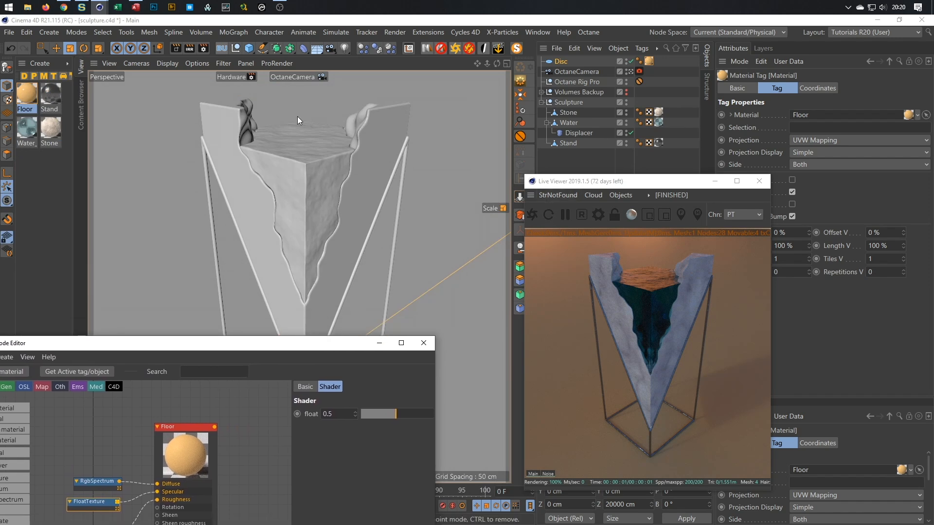
pyautogui.hotkey('shift', 'F8')
pyautogui.moveTo(480, 111); pyautogui.dragTo(292, 71)
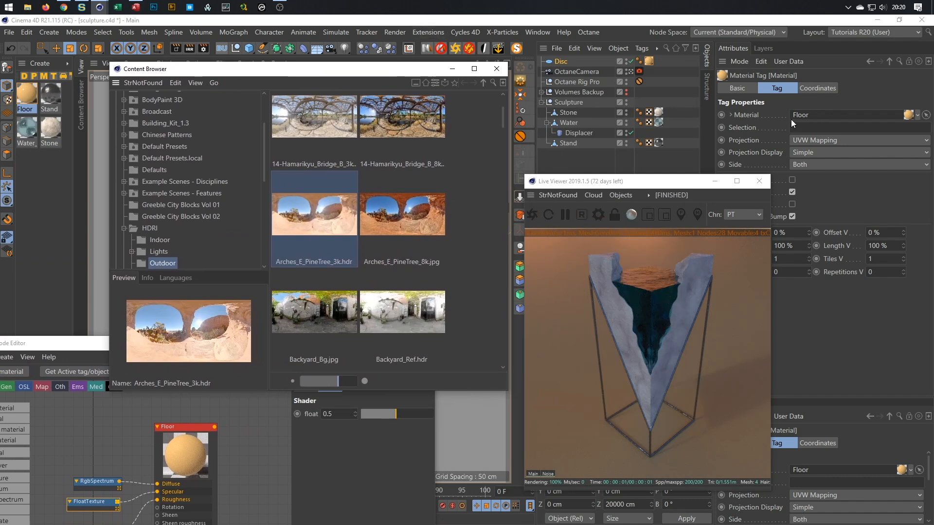
# - Display the Octane Rig Pro's HDRI settings and set the horizontal HDRI rotation to 86°
pyautogui.click(569, 71)
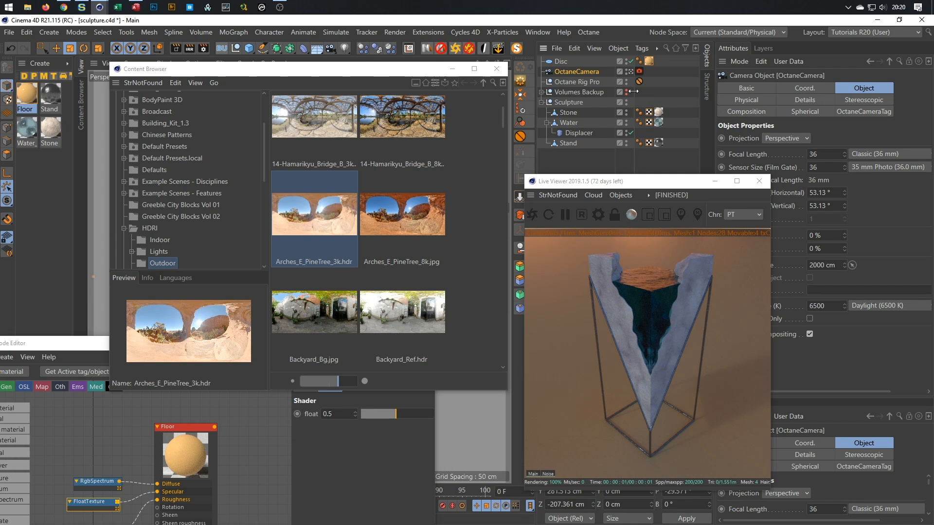
pyautogui.press('Down')
pyautogui.click(852, 91)
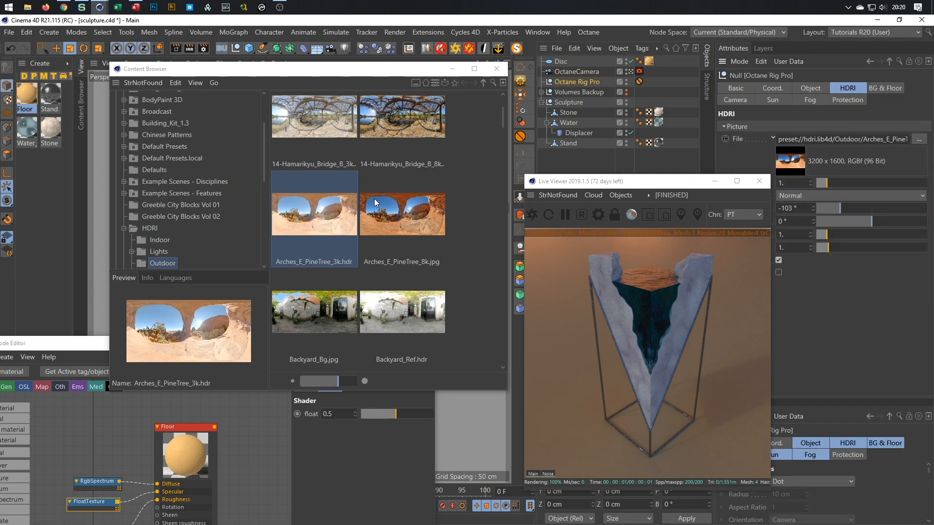
pyautogui.moveTo(851, 208); pyautogui.dragTo(898, 211)
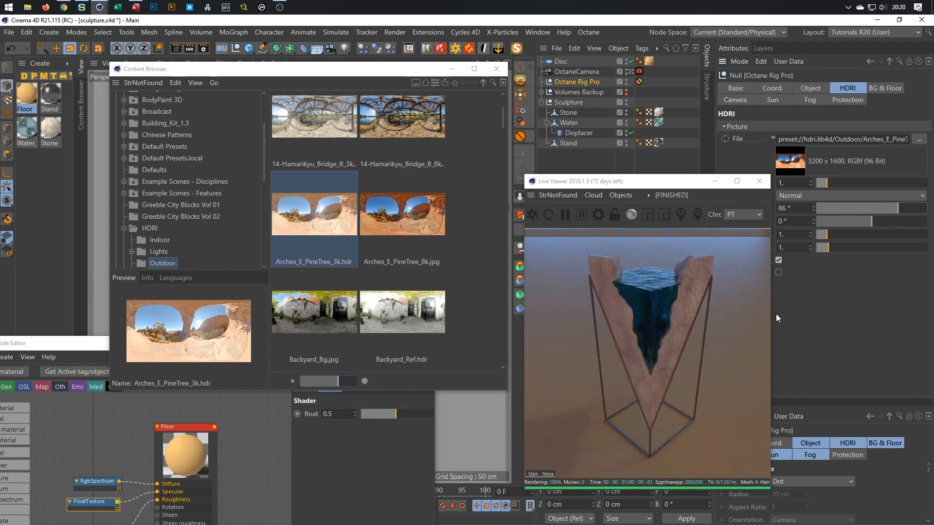
# - Try brightening the HDRI environment with a value of 2 and set it back to 1
pyautogui.moveTo(793, 235); pyautogui.dragTo(732, 266)
pyautogui.write('2')
pyautogui.press('Return')
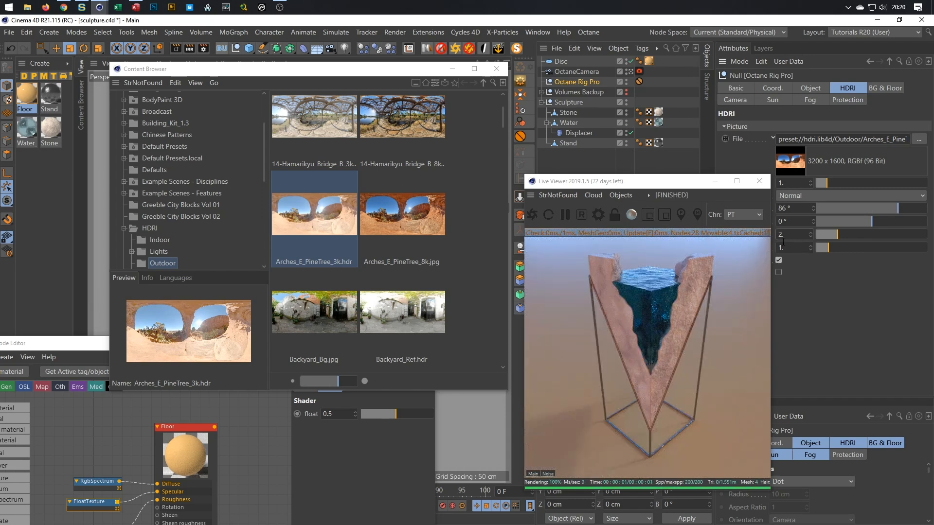
pyautogui.moveTo(803, 237); pyautogui.dragTo(748, 252)
pyautogui.write('1')
pyautogui.press('Return')
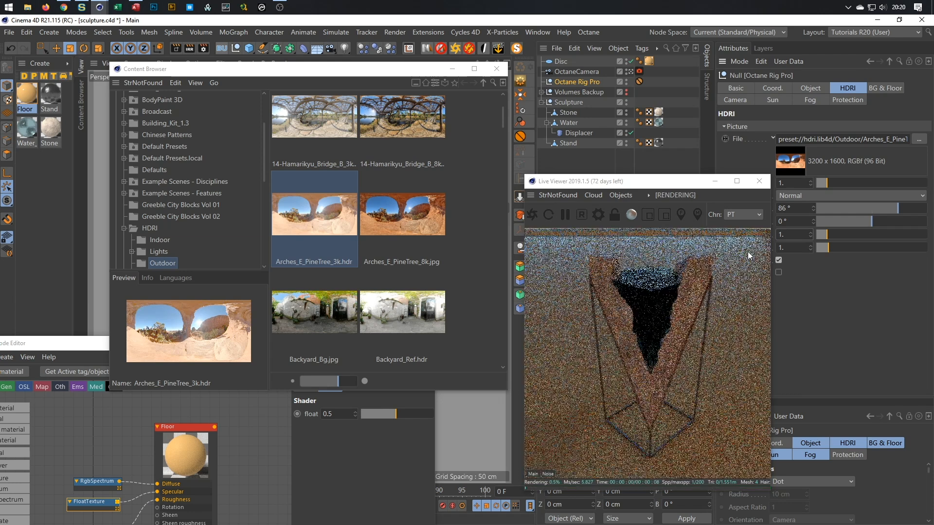
# - Load HDR_111_Parking_Lot_2_Ref.hdr from the Outdoor HDRI presets as the Octane Rig Pro's environment image
pyautogui.scroll(-5, 430, 255)
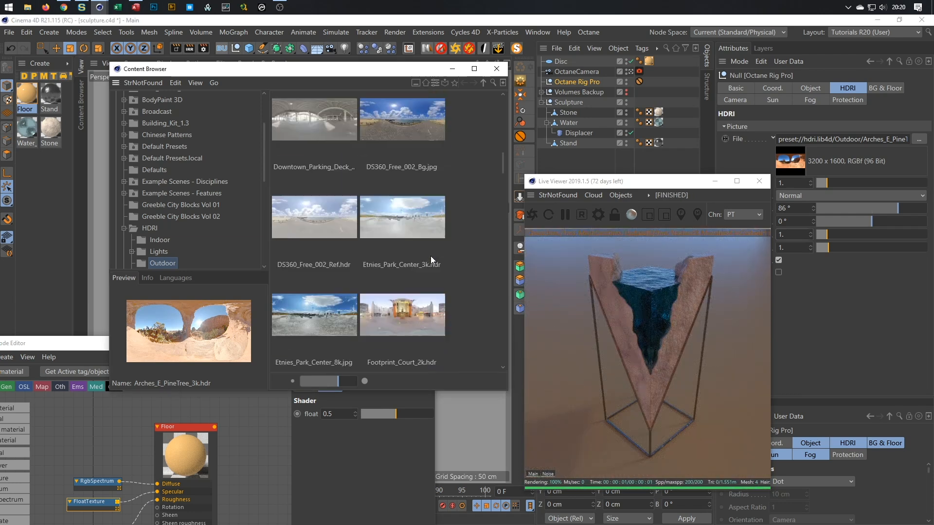
pyautogui.scroll(-4, 430, 258)
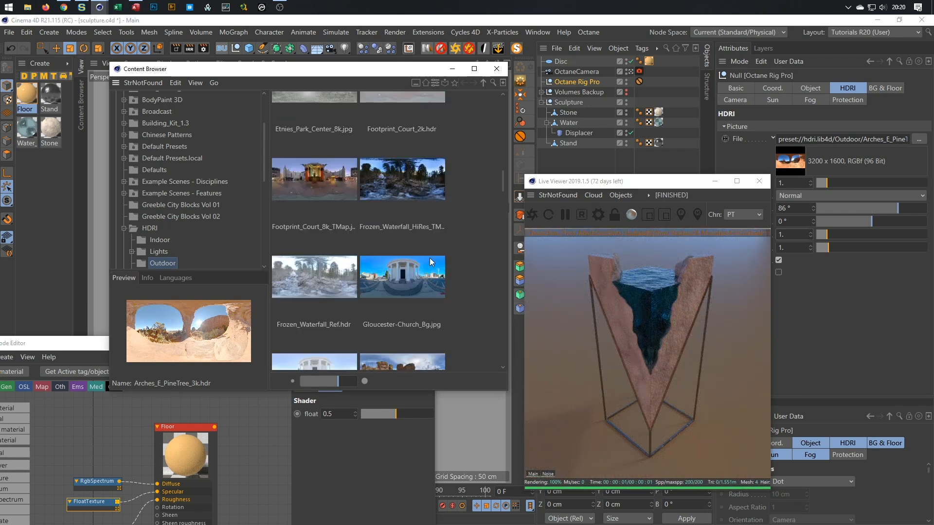
pyautogui.scroll(-7, 428, 259)
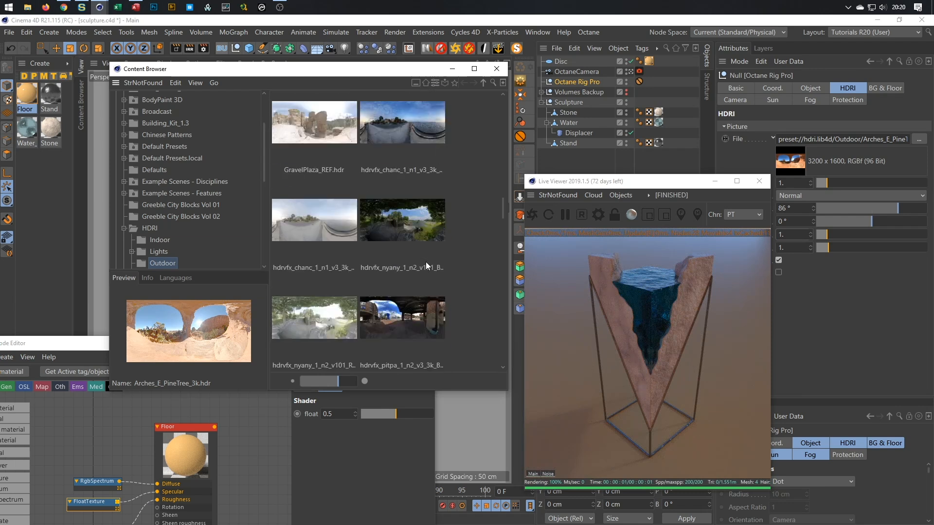
pyautogui.scroll(-2, 425, 261)
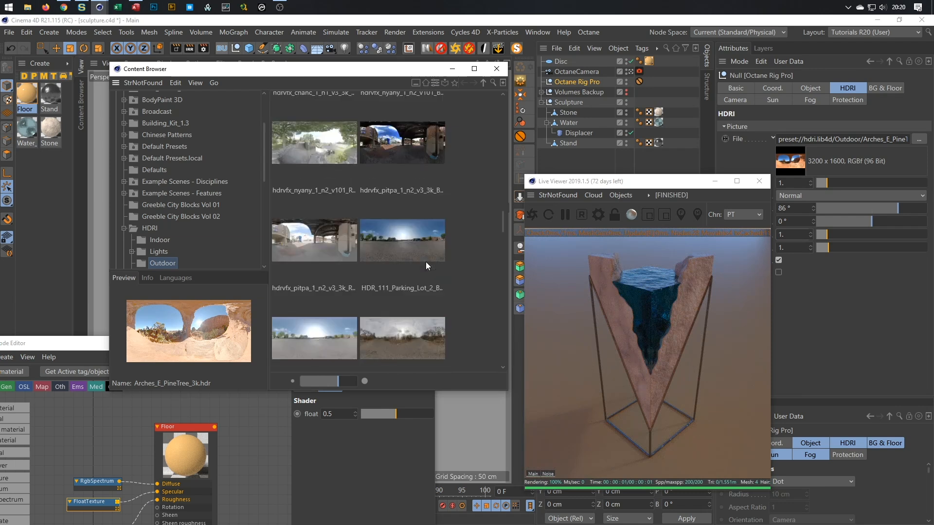
pyautogui.scroll(-1, 425, 266)
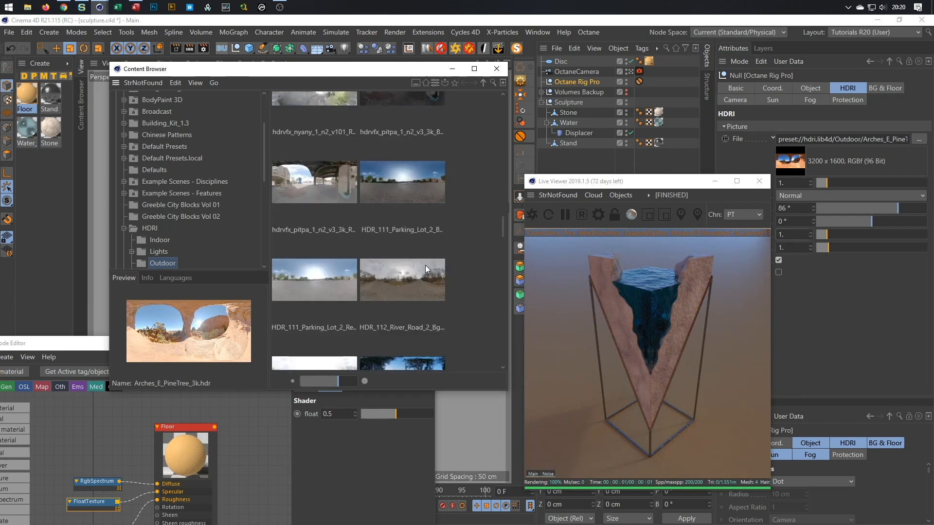
pyautogui.click(326, 273)
pyautogui.moveTo(821, 187); pyautogui.dragTo(858, 138)
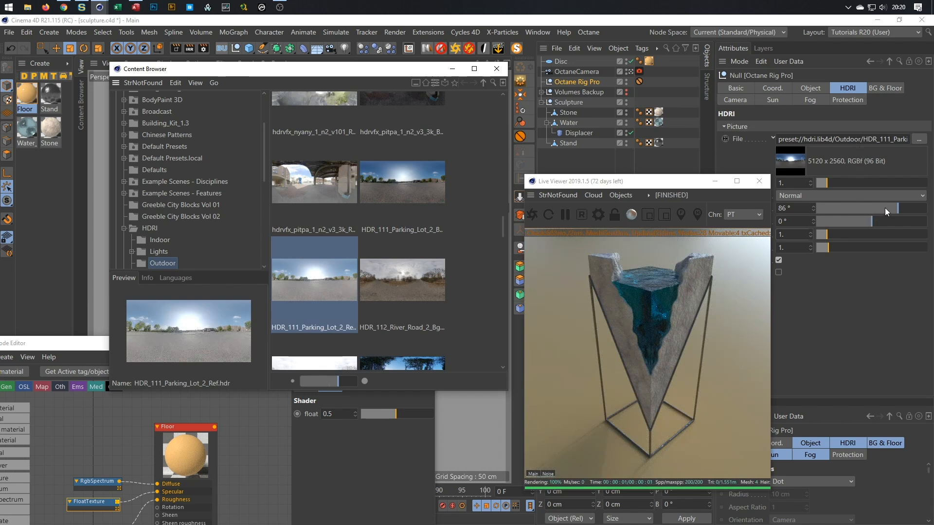
# - Compare several HDRI rotations and settle on 77° horizontally, with the vertical rotation at 0°
pyautogui.moveTo(896, 212); pyautogui.dragTo(842, 235)
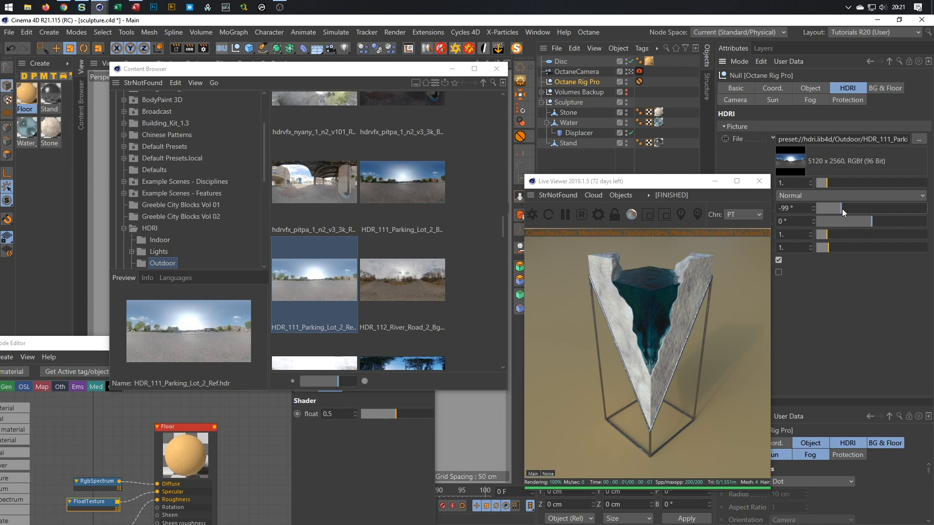
pyautogui.moveTo(844, 208); pyautogui.dragTo(836, 211)
pyautogui.moveTo(839, 209); pyautogui.dragTo(847, 210)
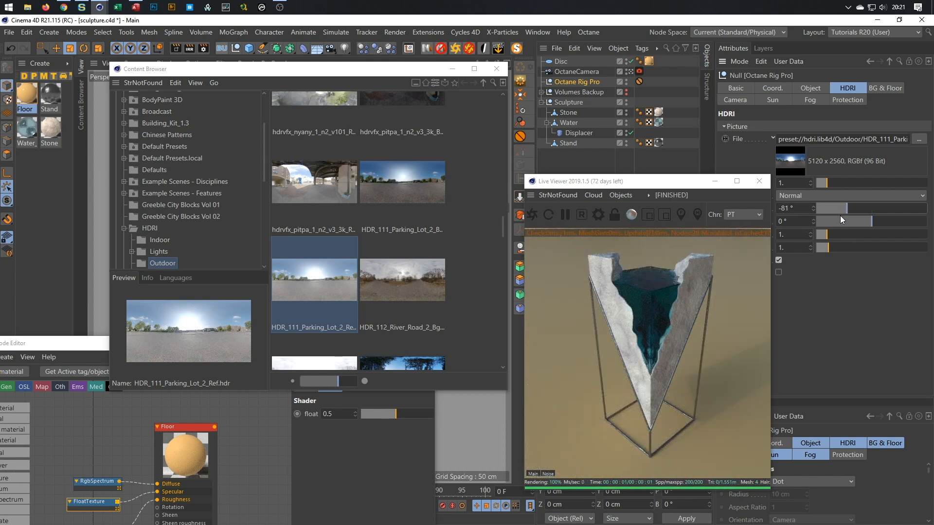
pyautogui.click(843, 217)
pyautogui.doubleClick(796, 222)
pyautogui.write('0')
pyautogui.press('Return')
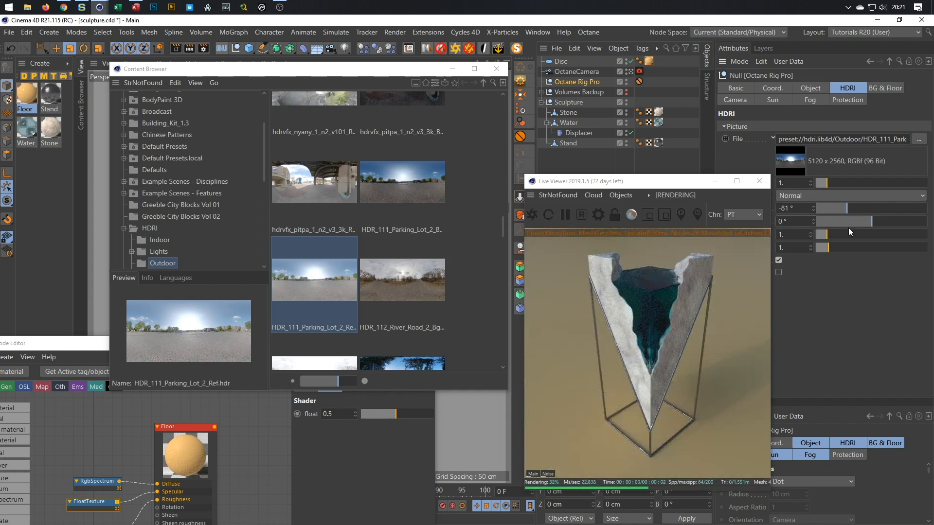
pyautogui.moveTo(847, 211); pyautogui.dragTo(813, 212)
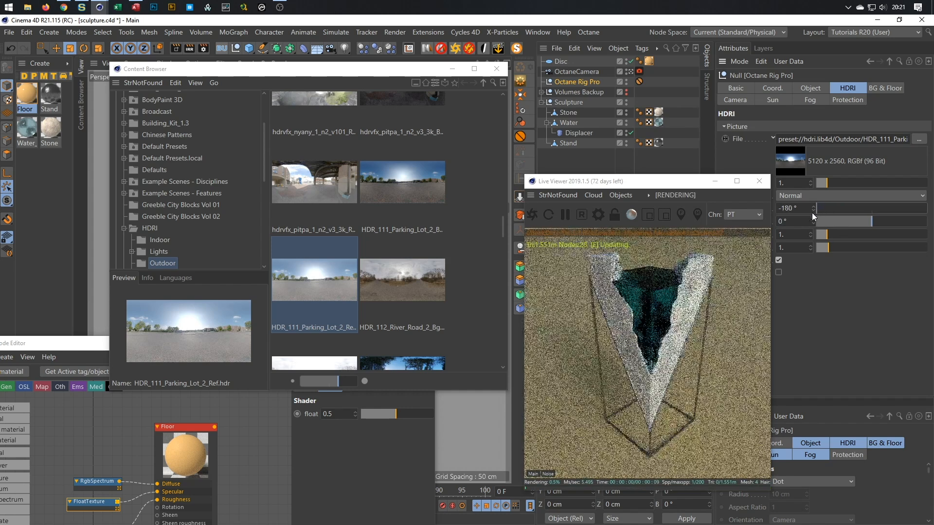
pyautogui.moveTo(830, 208); pyautogui.dragTo(895, 211)
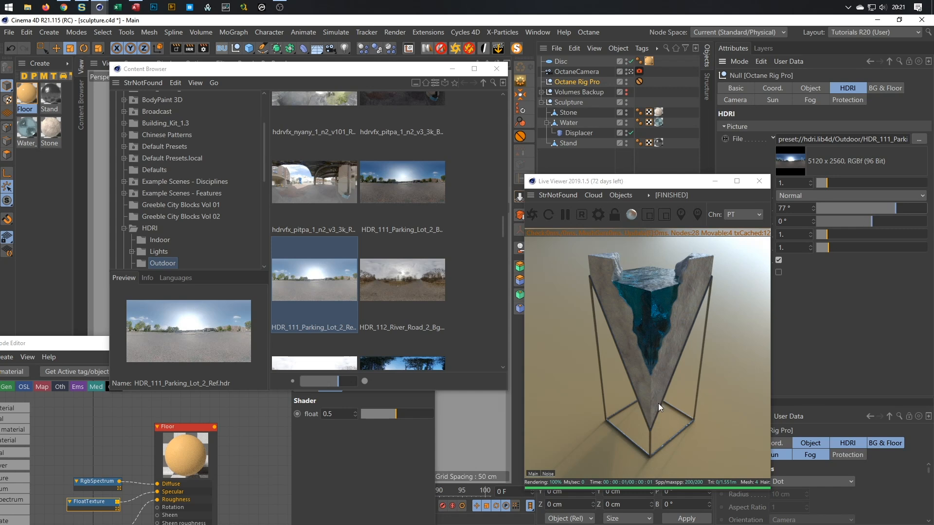
# - Reset the Live Viewer's render data and save the scene
pyautogui.click(583, 214)
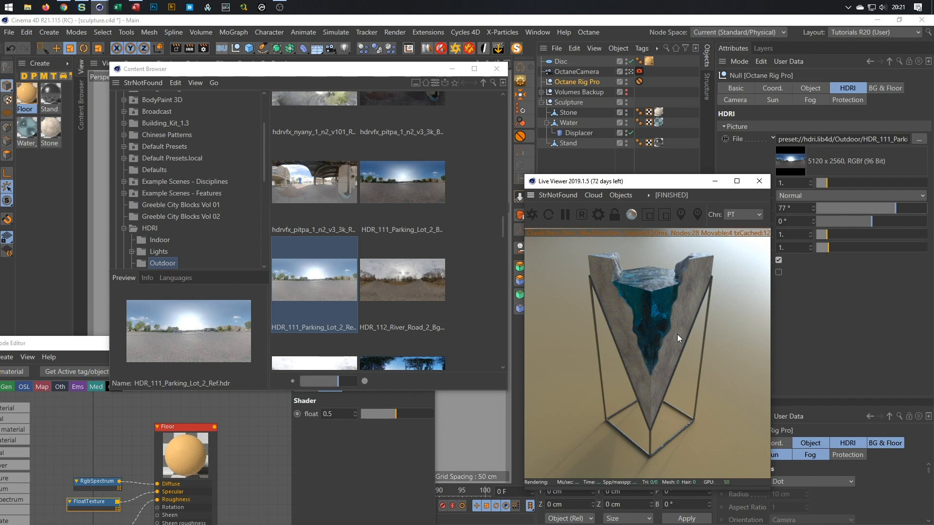
pyautogui.hotkey('ctrl', 's')
# - Close the Octane Node Editor and the Content Browser
pyautogui.moveTo(92, 349); pyautogui.dragTo(175, 208)
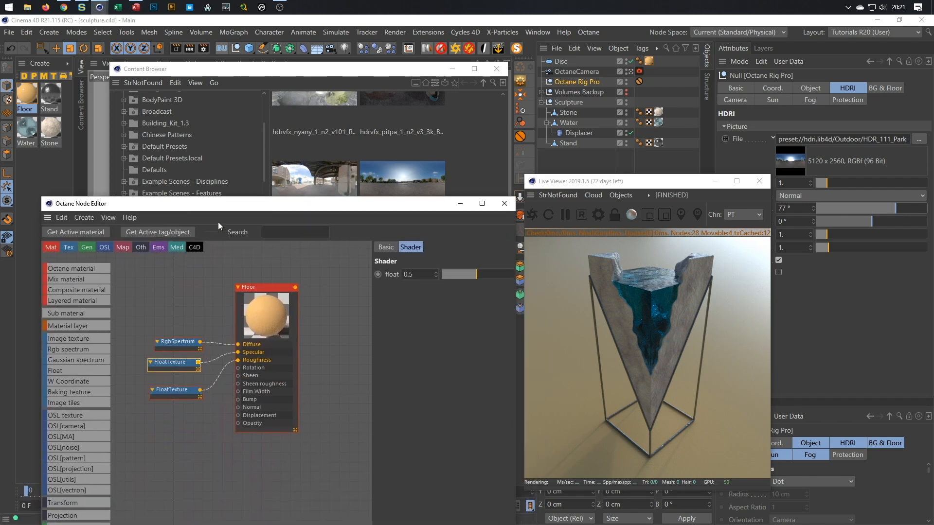
pyautogui.click(504, 203)
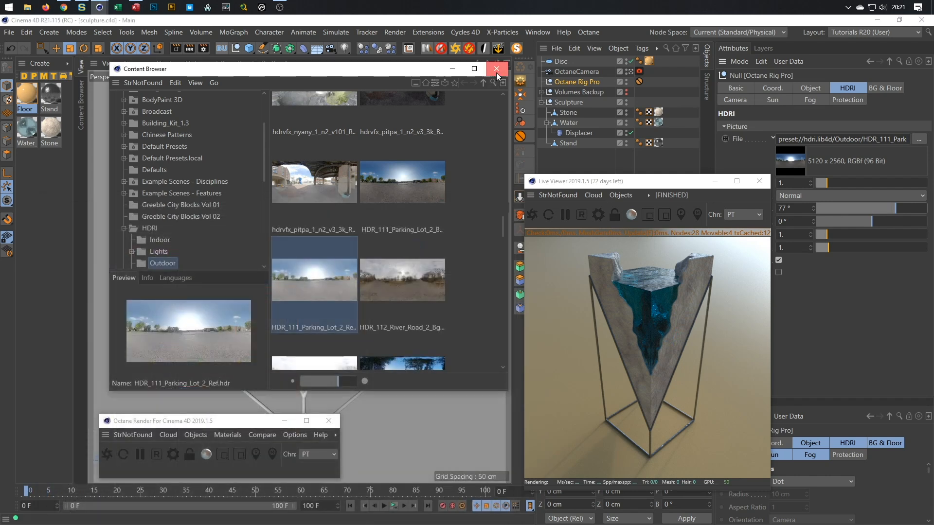
pyautogui.click(497, 69)
# - Activate the Octane preset in the render settings and set the frame range to All Frames
pyautogui.click(203, 48)
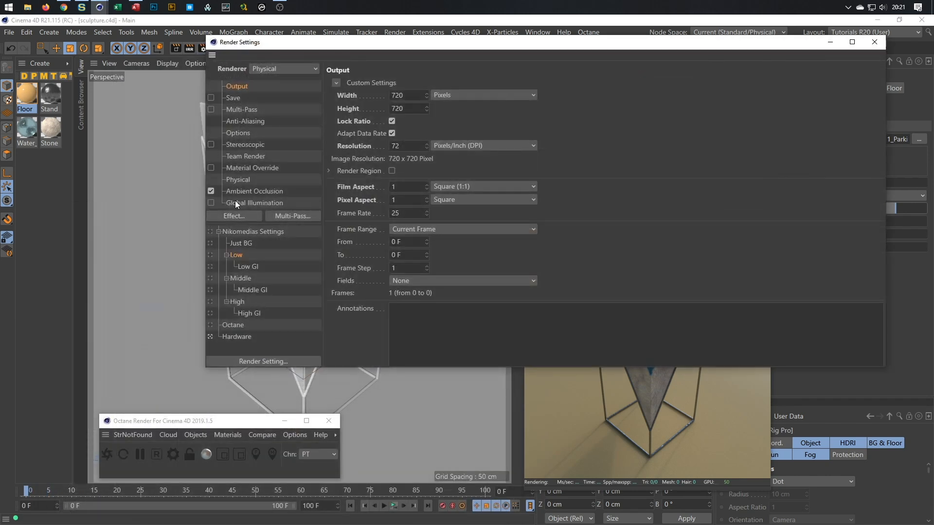
pyautogui.click(209, 324)
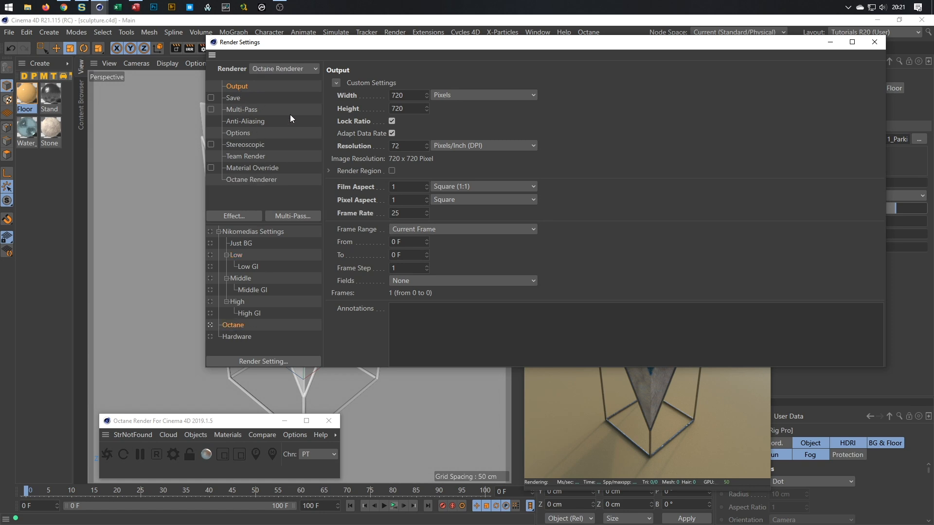
pyautogui.click(457, 229)
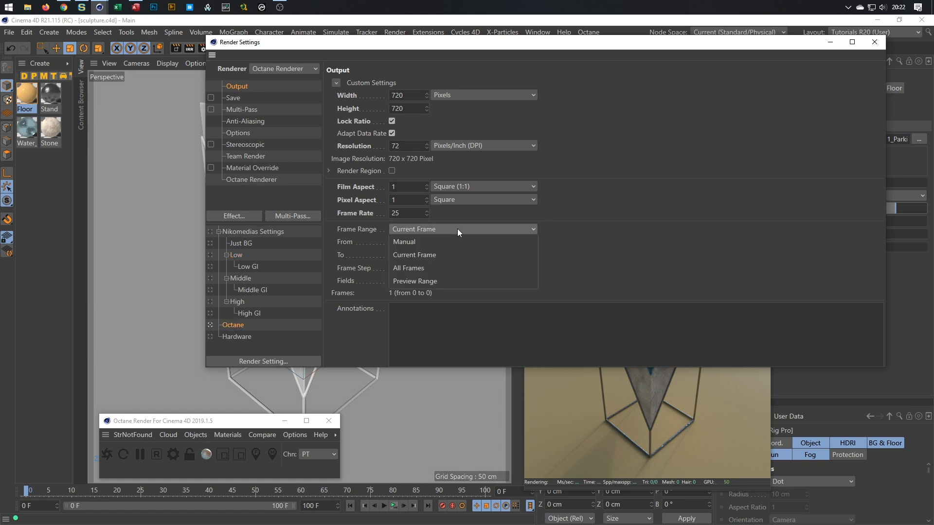
pyautogui.click(454, 266)
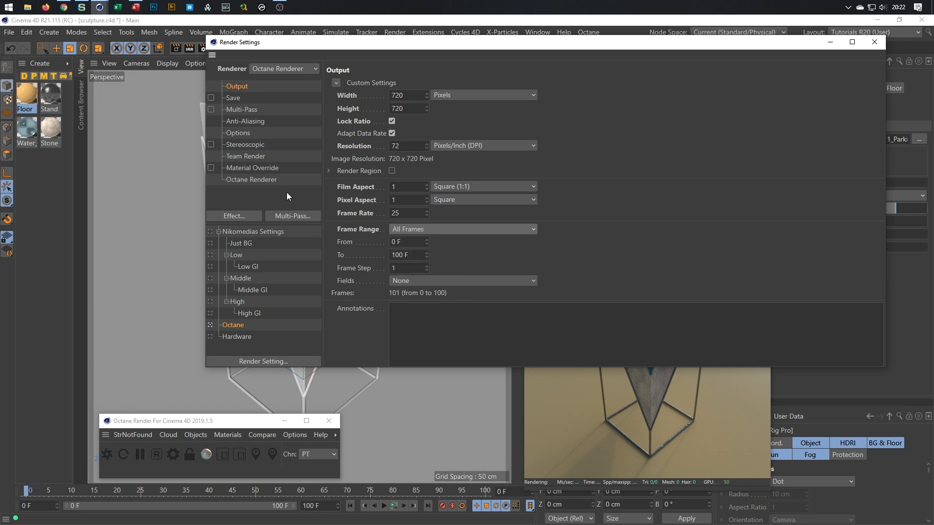
# - Display the Octane Renderer options and shrink the Render Settings window so the Live Viewer is uncovered
pyautogui.click(270, 180)
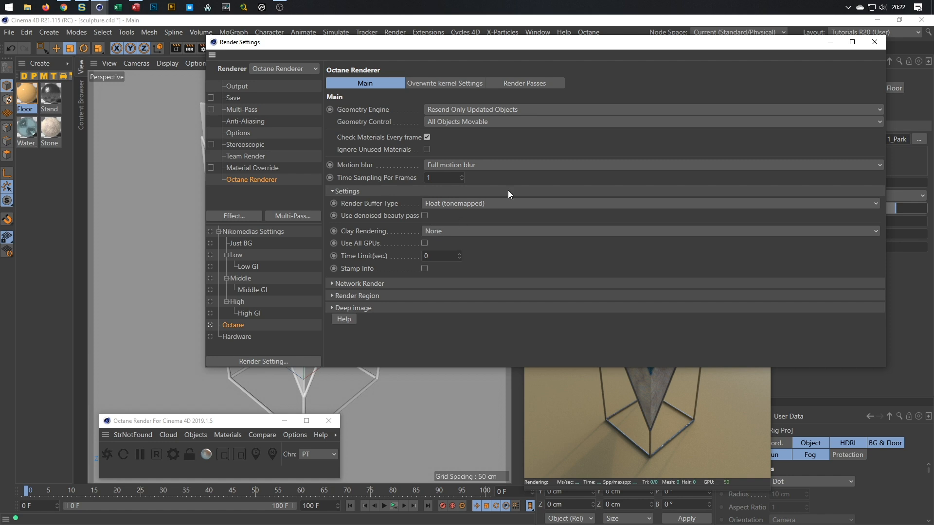
pyautogui.moveTo(581, 45); pyautogui.dragTo(418, 109)
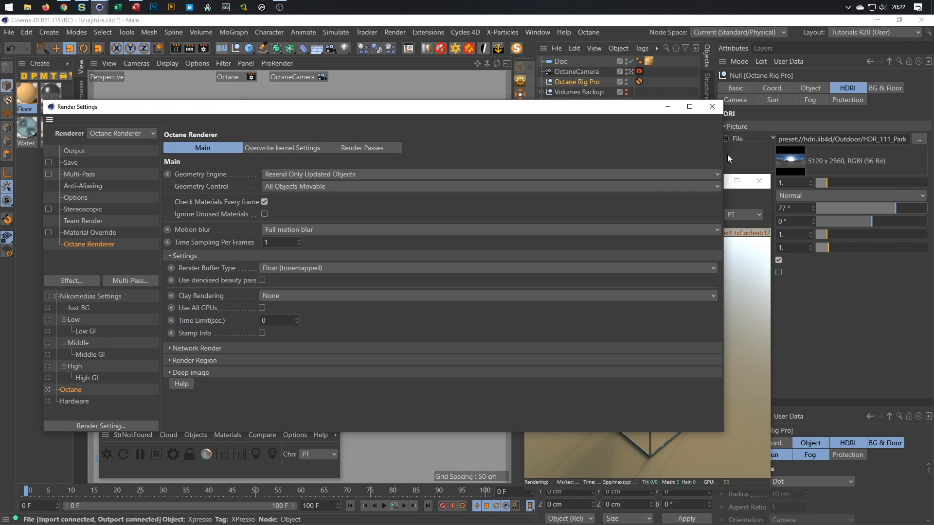
pyautogui.moveTo(723, 153); pyautogui.dragTo(464, 164)
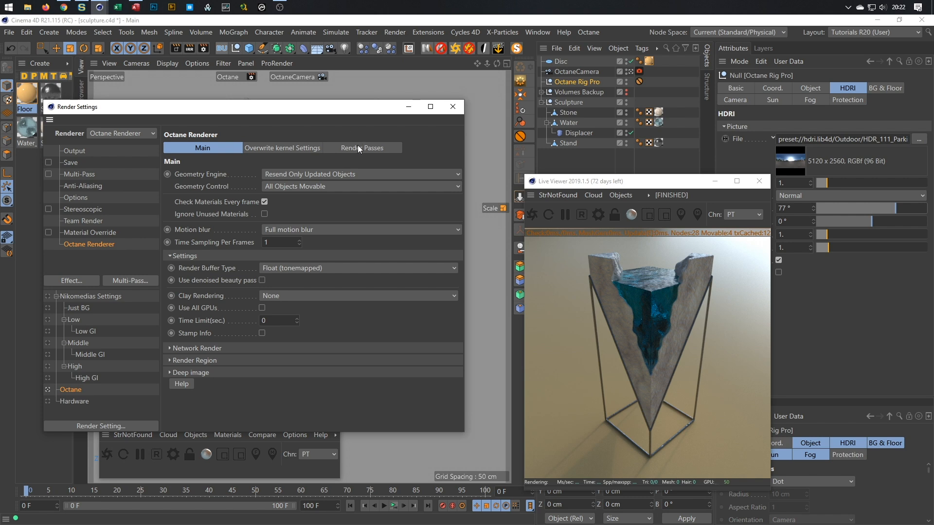
# - Render all frames to the Picture Viewer without a save file and play back the rendered animation
pyautogui.hotkey('shift', 'r')
pyautogui.click(495, 310)
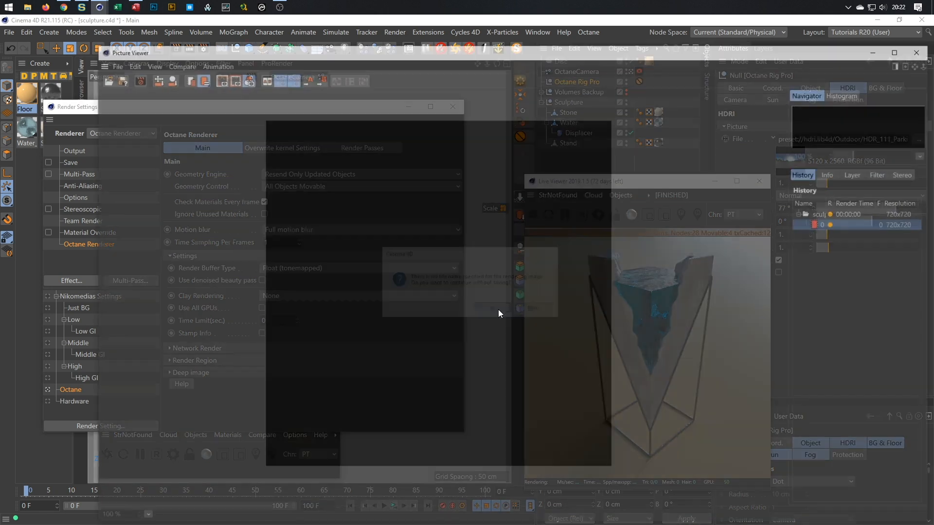
pyautogui.moveTo(95, 44); pyautogui.dragTo(418, 69)
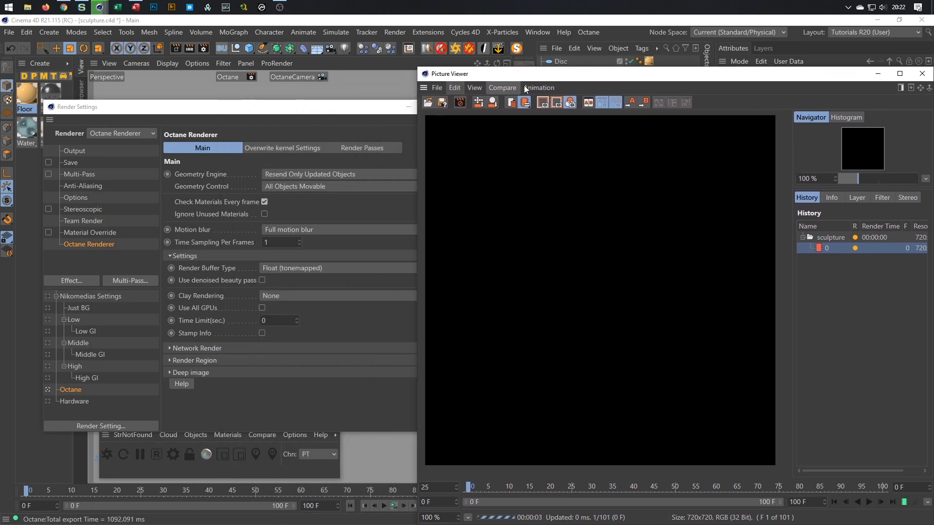
pyautogui.moveTo(550, 77); pyautogui.dragTo(539, 62)
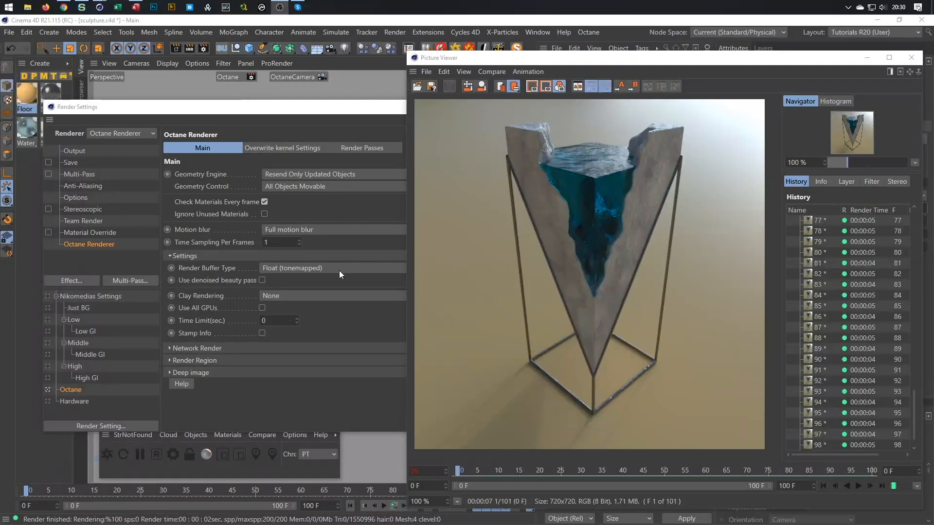
pyautogui.click(859, 486)
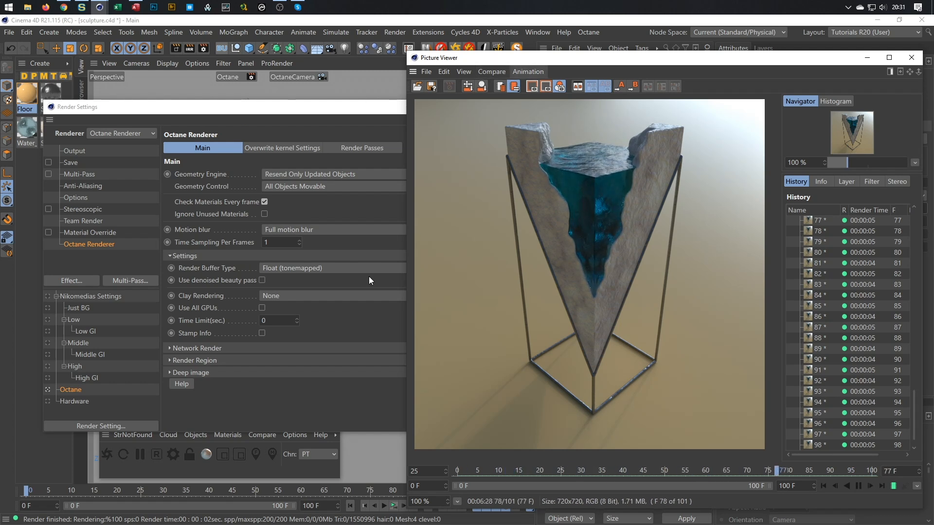
# - Open the Octane Settings with the Pathtracing kernel parameters
pyautogui.click(268, 474)
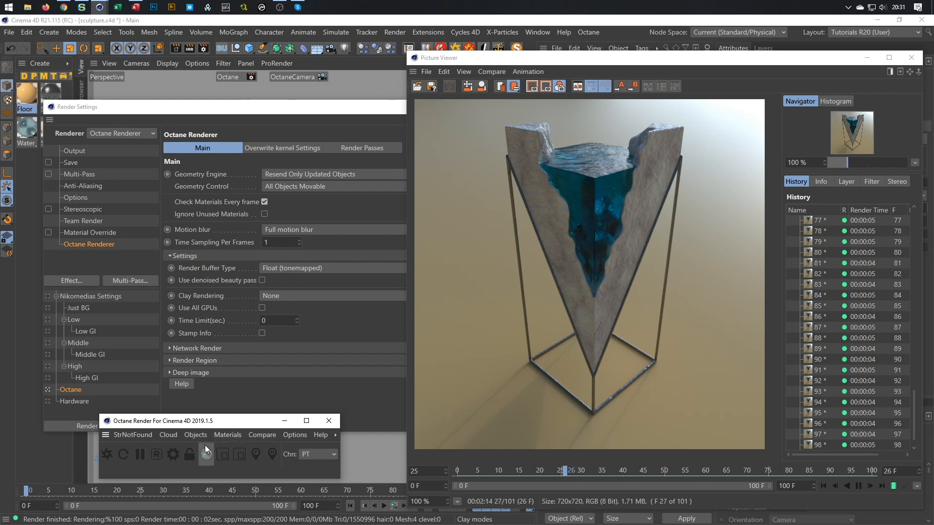
pyautogui.click(173, 456)
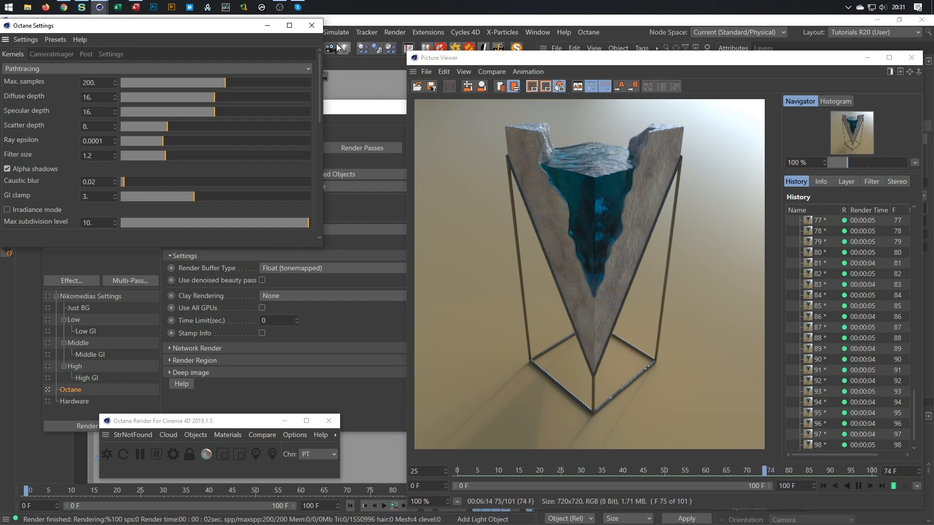
# - Close the Octane Settings and Picture Viewer, enlarge the Live Viewer, restart its render and move it clear of the object list
pyautogui.click(312, 26)
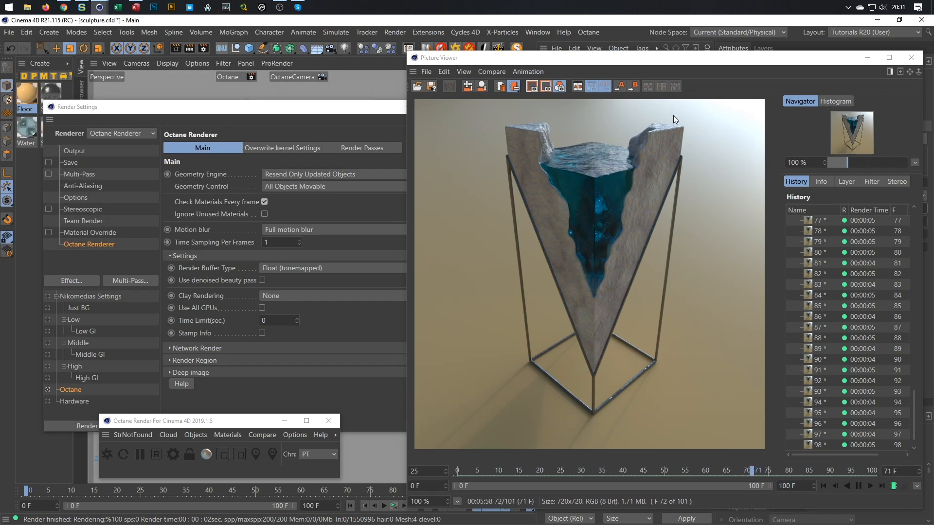
pyautogui.click(912, 57)
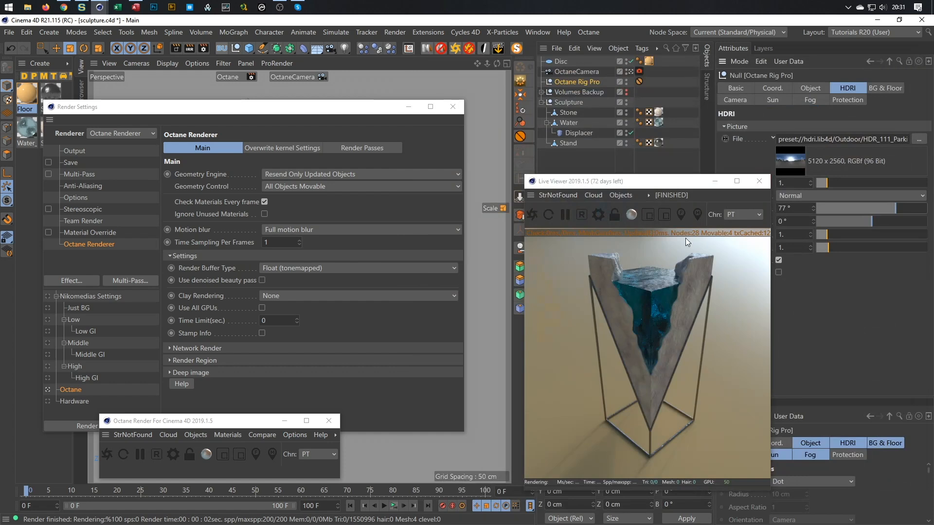
pyautogui.moveTo(525, 177); pyautogui.dragTo(417, 54)
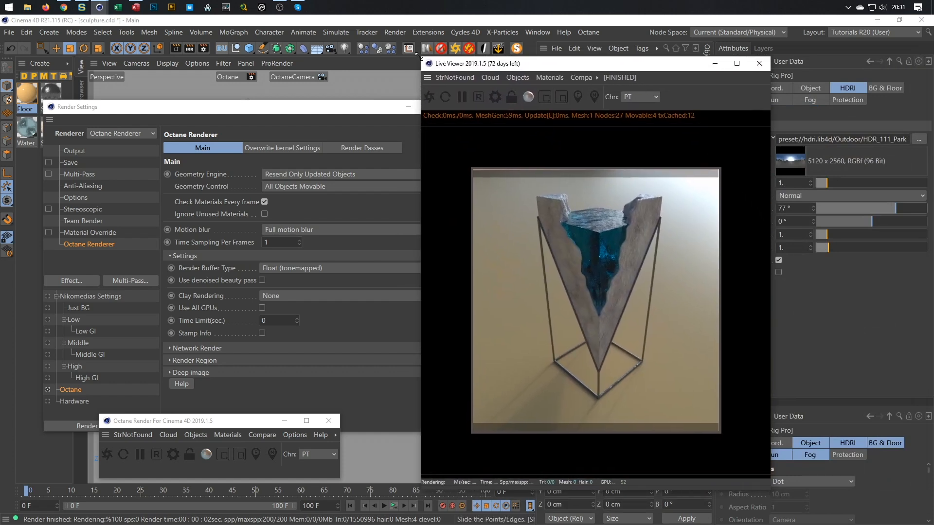
pyautogui.click(443, 99)
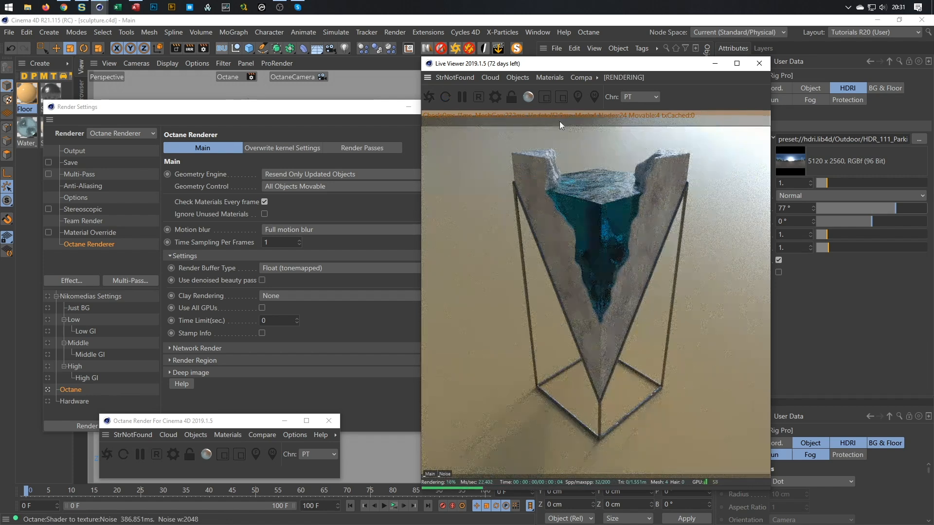
pyautogui.moveTo(583, 66); pyautogui.dragTo(477, 58)
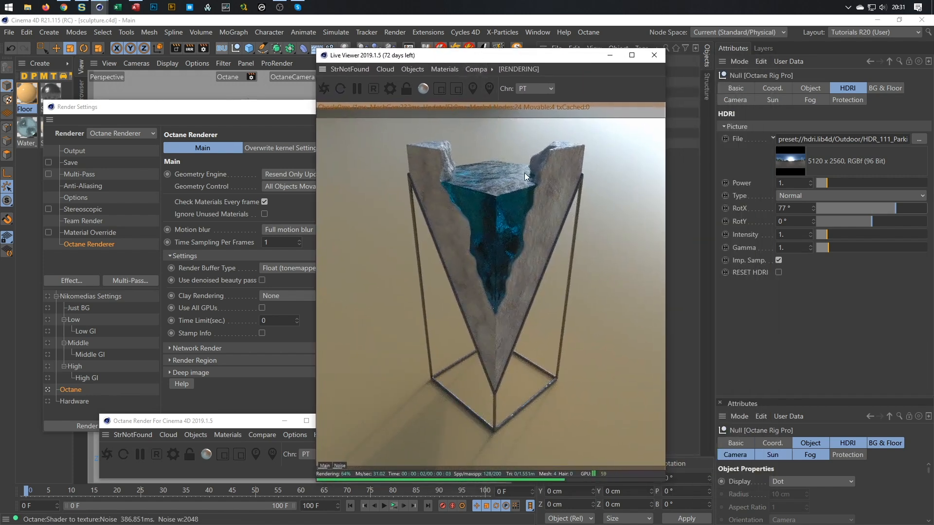
pyautogui.moveTo(560, 56); pyautogui.dragTo(499, 94)
# - Enable the Camera Imager and its Spectral AI denoiser on the OctaneCamera's tag
pyautogui.click(639, 71)
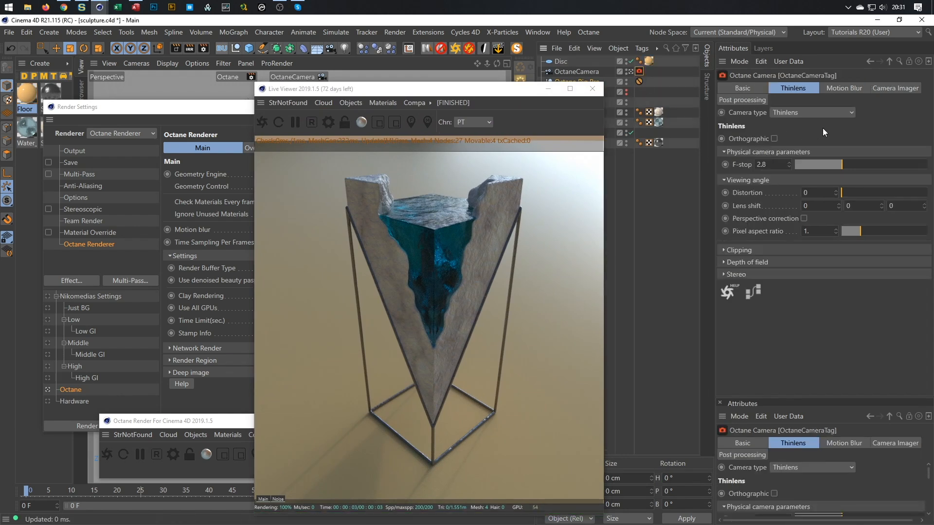
pyautogui.click(891, 90)
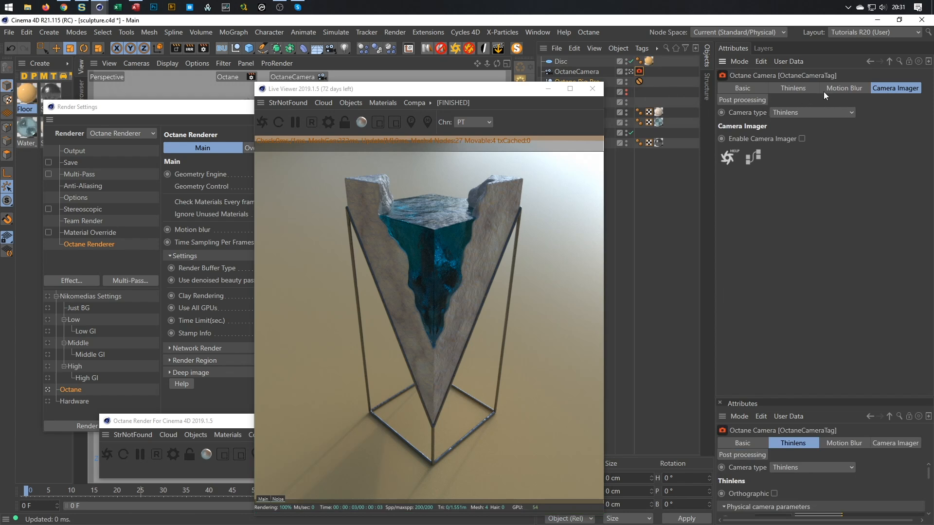
pyautogui.click(801, 139)
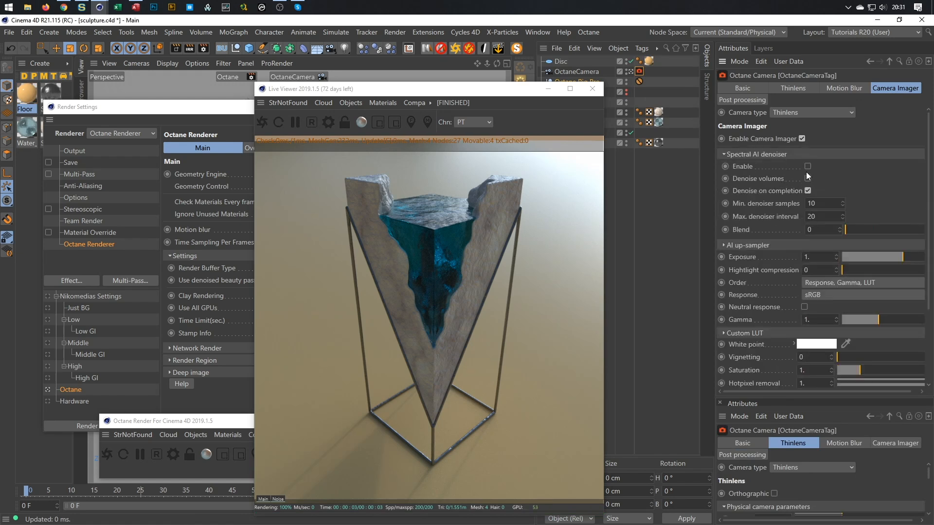
pyautogui.click(808, 168)
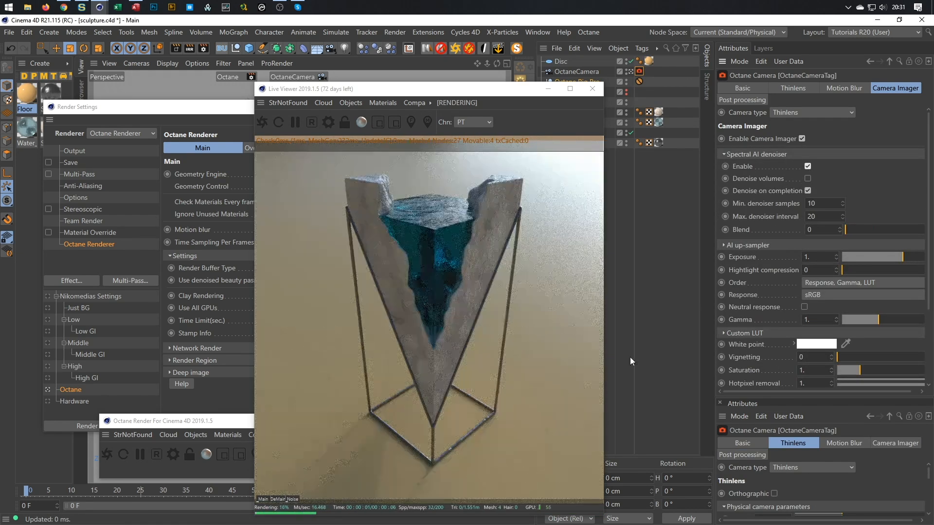
# - Compare the denoised and main passes in the Live Viewer and review the remaining Camera Imager options
pyautogui.click(279, 499)
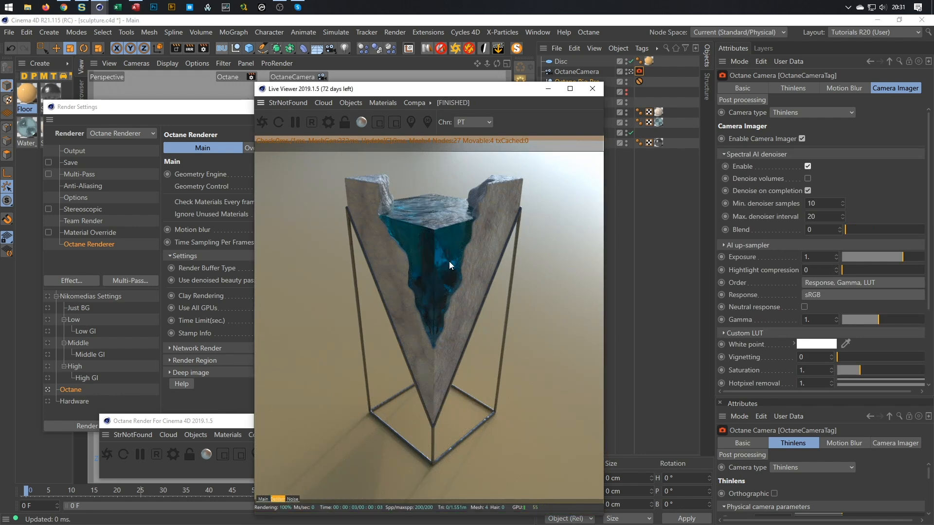
pyautogui.click(263, 500)
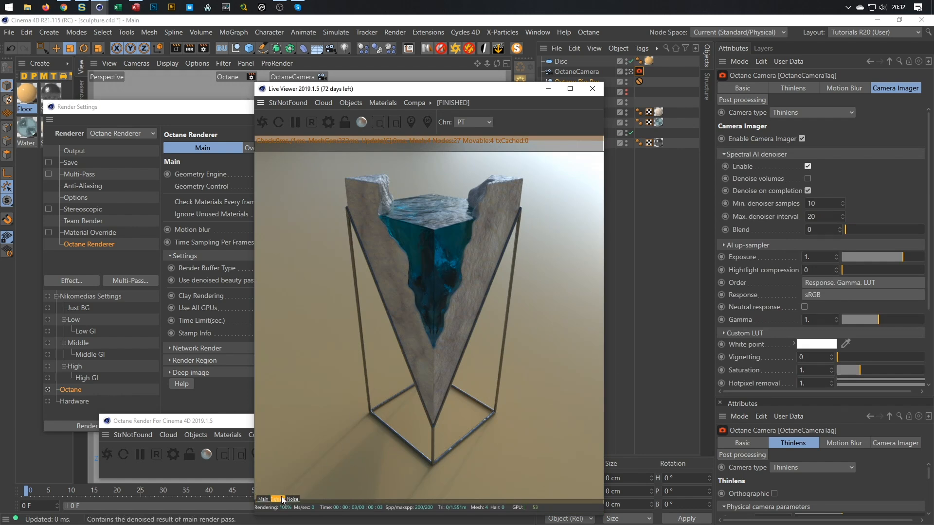
pyautogui.click(264, 500)
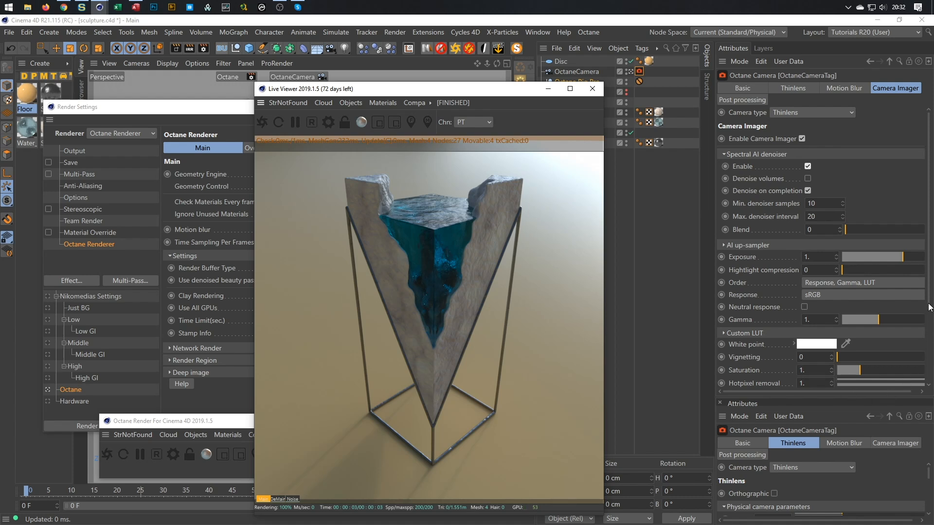
pyautogui.scroll(-3, 888, 347)
pyautogui.moveTo(923, 329)
pyautogui.mouseDown()
pyautogui.moveTo(848, 329)
pyautogui.moveTo(929, 327)
pyautogui.moveTo(854, 324)
pyautogui.moveTo(908, 320)
pyautogui.moveTo(891, 320)
pyautogui.moveTo(917, 325)
pyautogui.moveTo(833, 329)
pyautogui.moveTo(927, 333)
pyautogui.mouseUp()
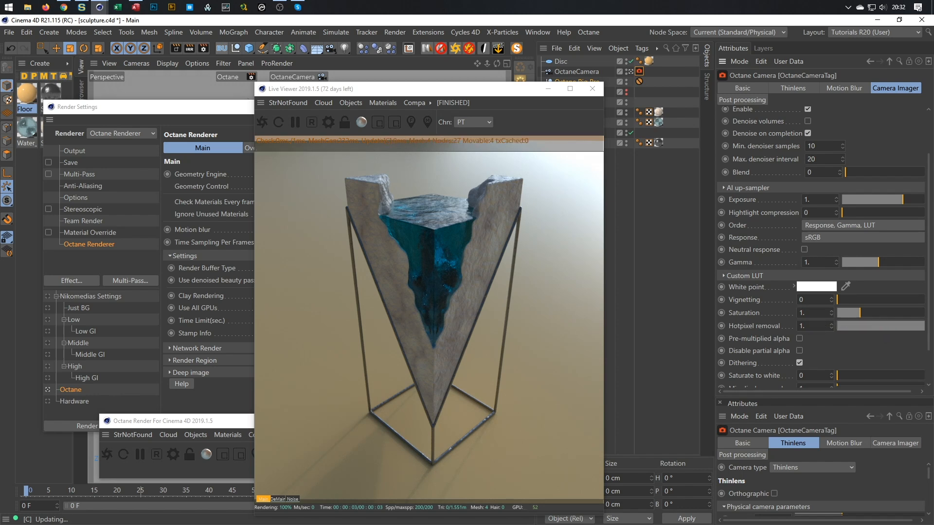
# - Stop the live render, enable Use denoised beauty pass in the Octane Renderer settings, and save the scene
pyautogui.moveTo(509, 97); pyautogui.dragTo(791, 86)
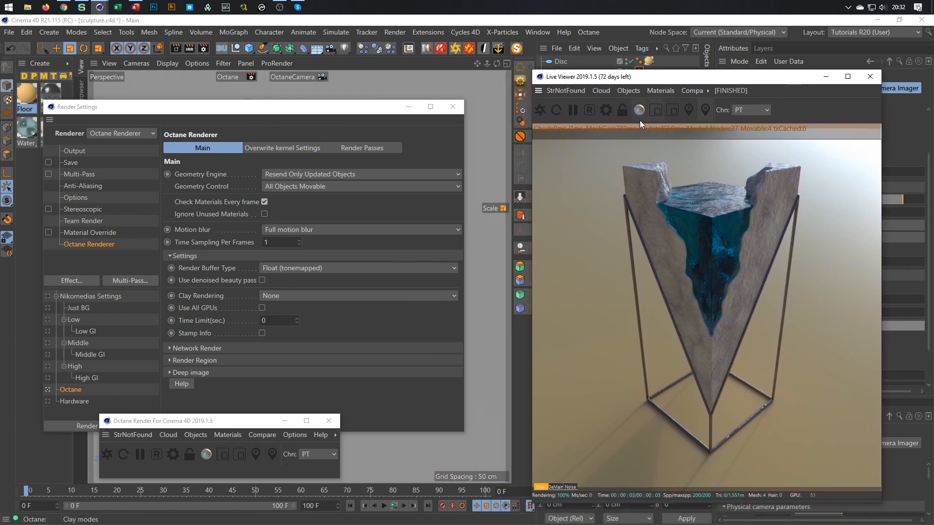
pyautogui.click(590, 111)
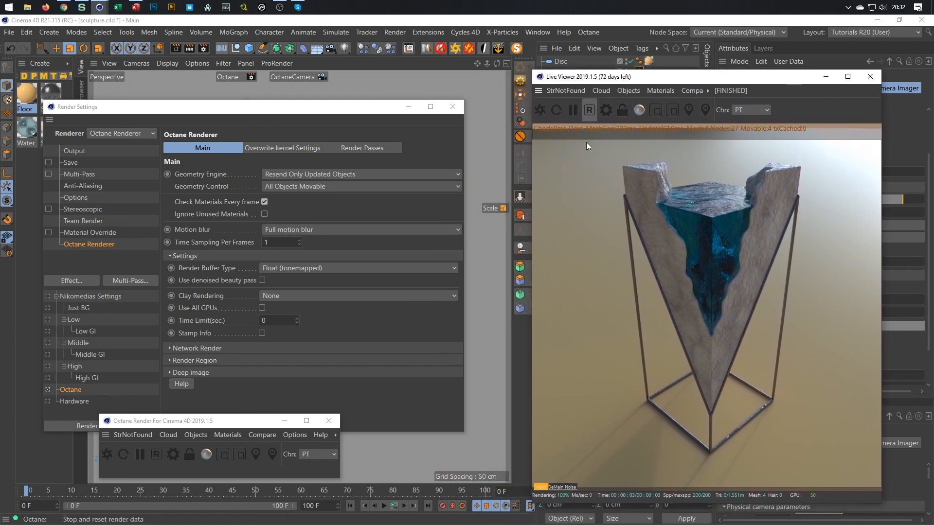
pyautogui.click(262, 281)
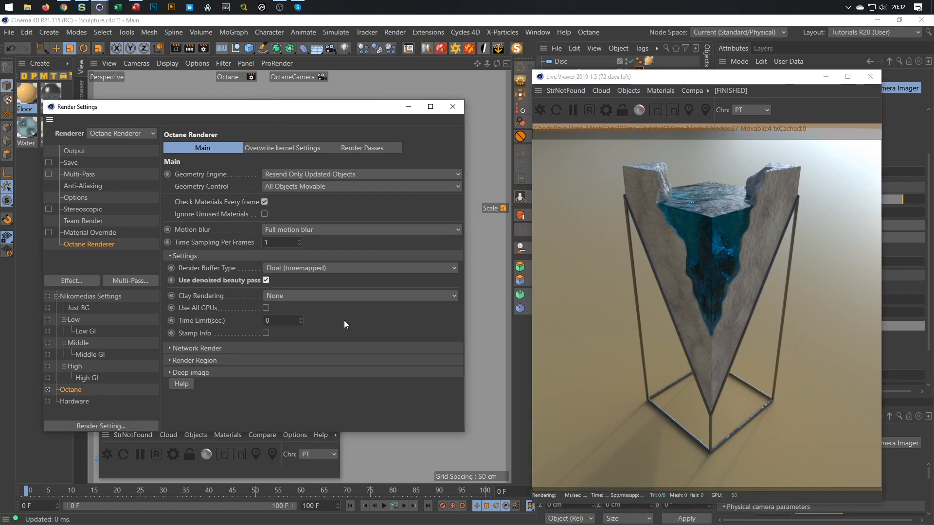
pyautogui.hotkey('ctrl', 's')
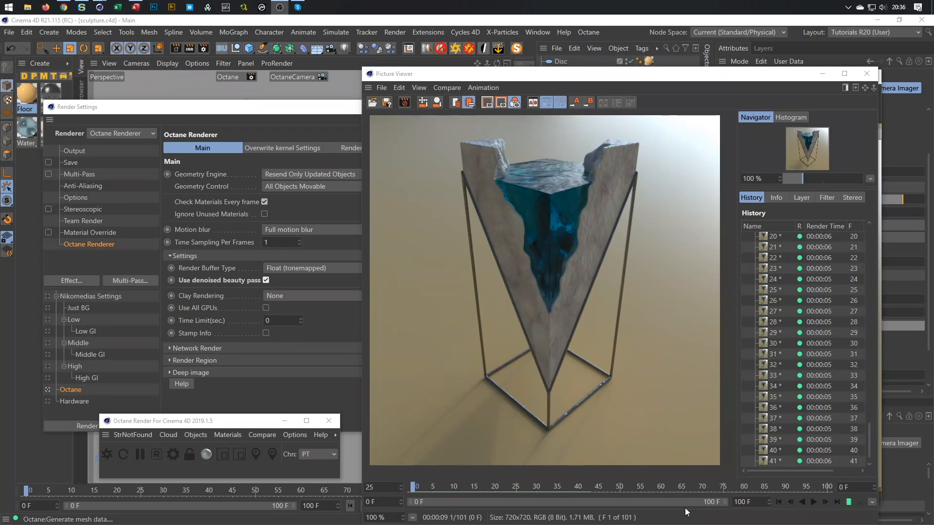
# - Play back the denoised animation frames in the Picture Viewer and pause the playback
pyautogui.click(812, 501)
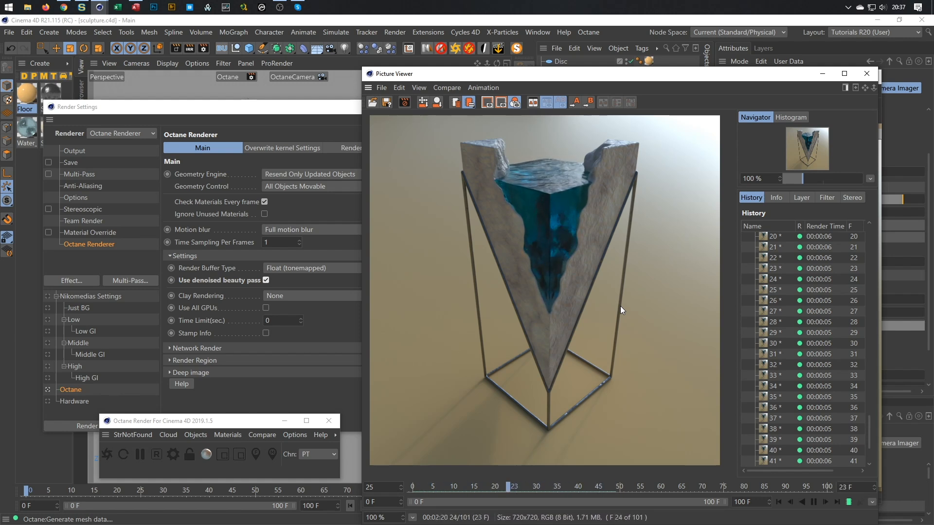
pyautogui.click(813, 502)
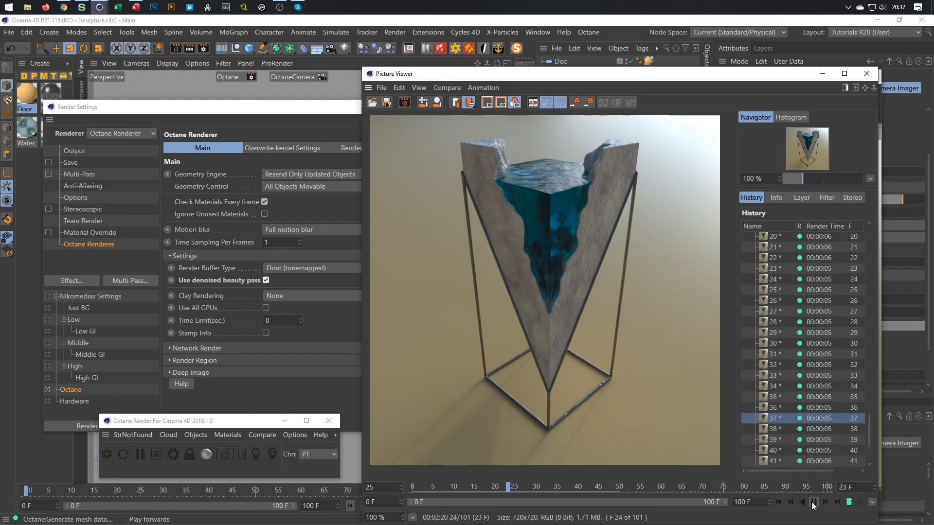